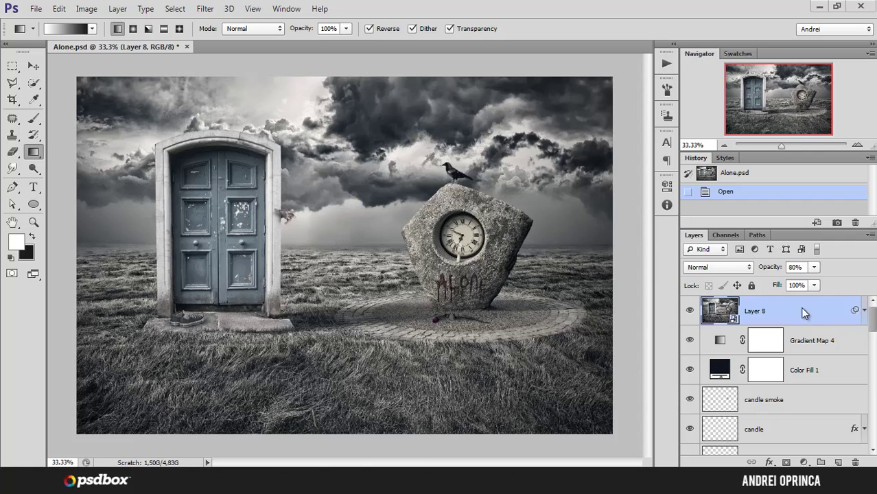
Close Alone.psd without saving and open the field photo 1224032_68331100 from the stock folder.
click(187, 47)
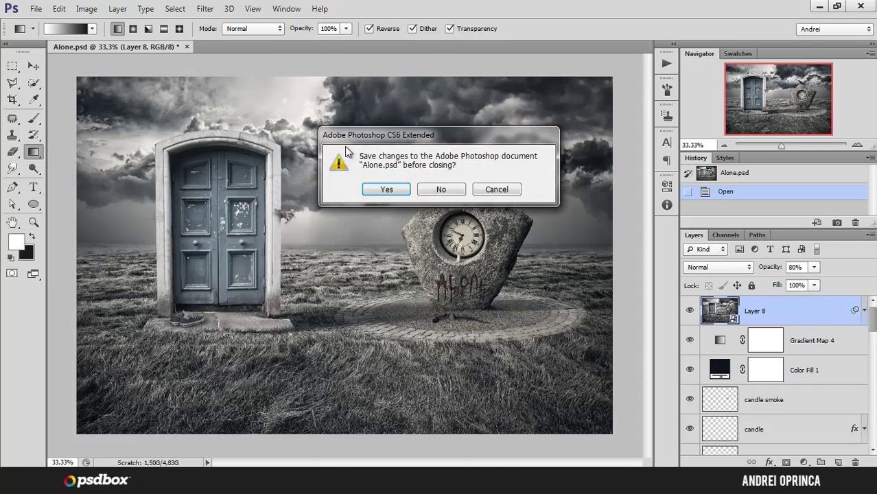
click(443, 193)
key(ctrl+o)
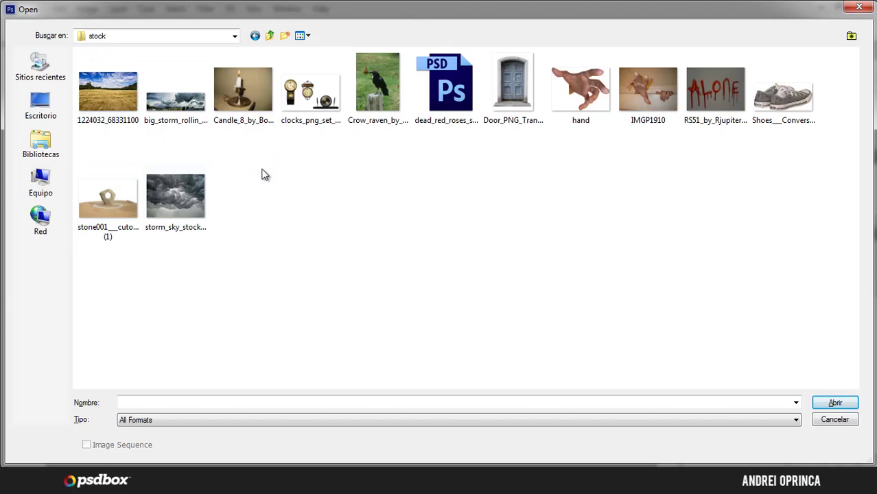
click(133, 115)
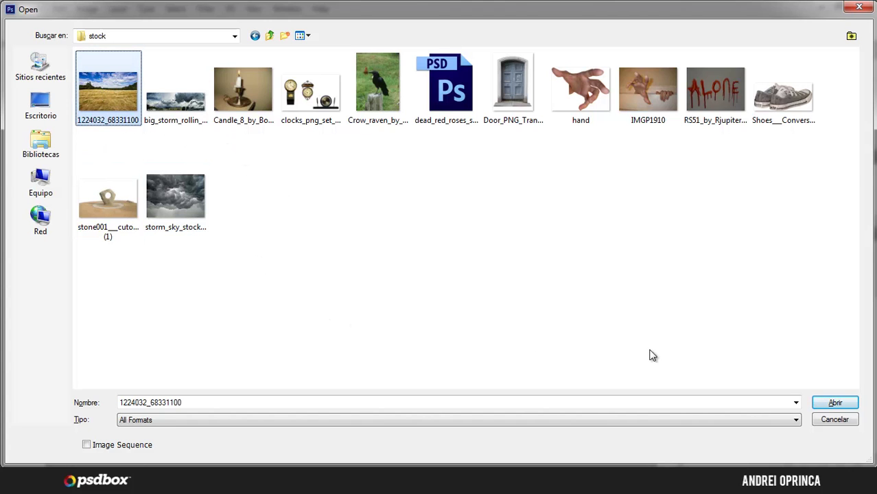
click(834, 403)
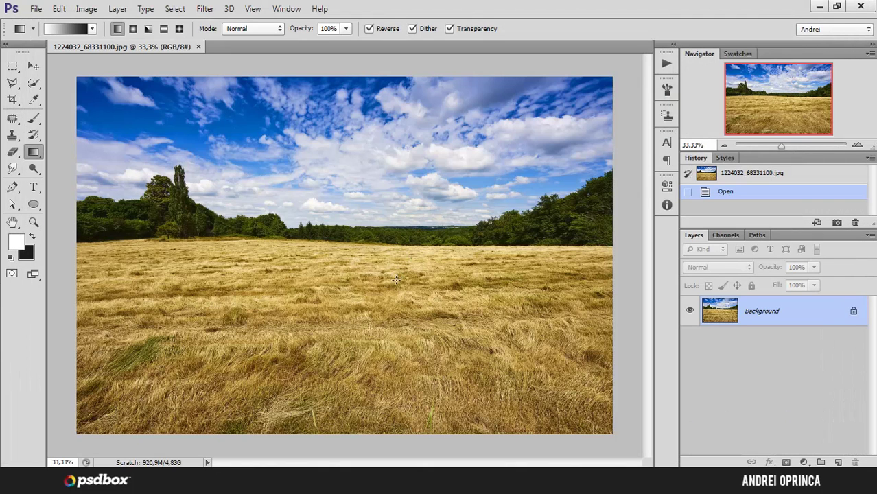
Open the storm sky photo storm_sky_stock_1_by_stock_jm-d1mvvyv from the stock folder.
key(ctrl+o)
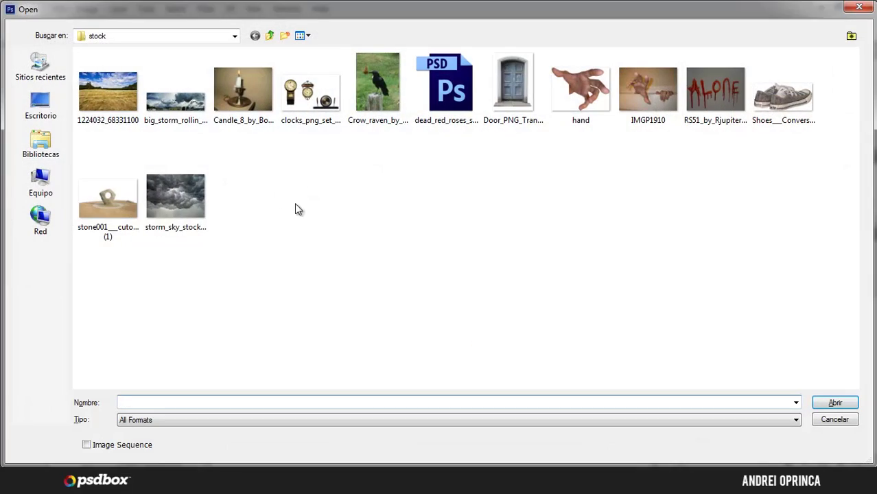
click(192, 210)
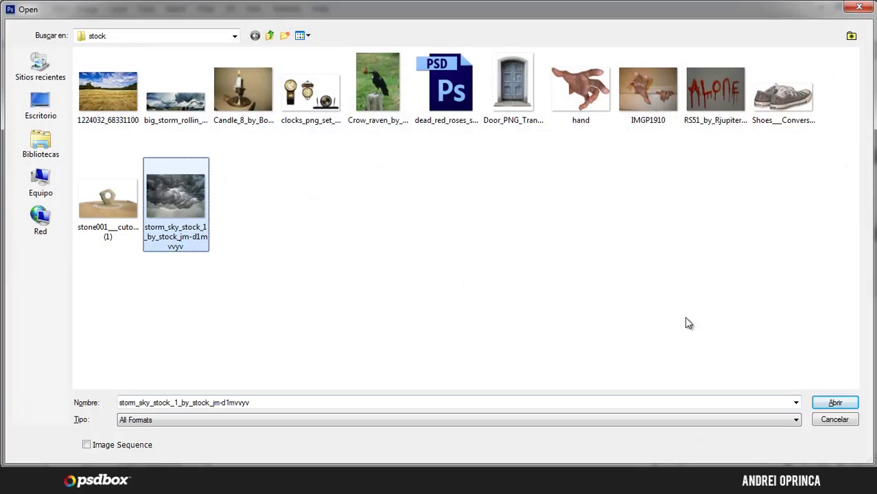
click(834, 404)
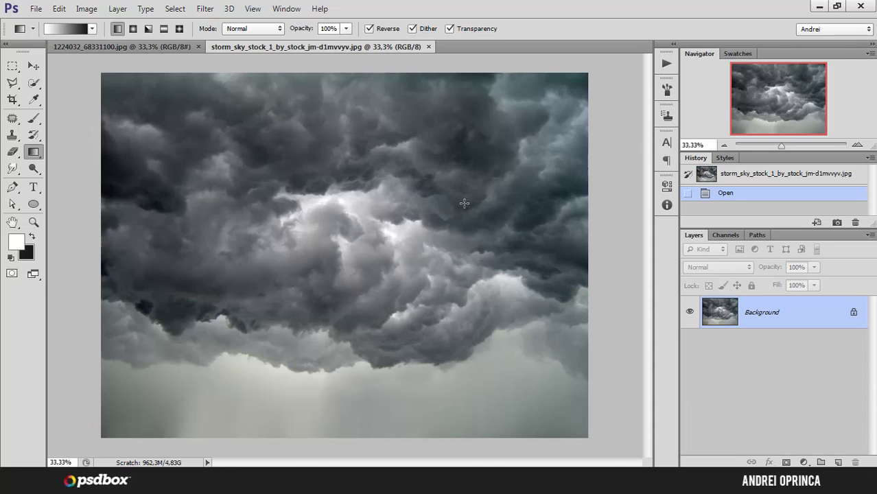
Copy the whole storm sky image, close its document, and paste it into the field photo as a new layer.
key(ctrl)
key(ctrl+a)
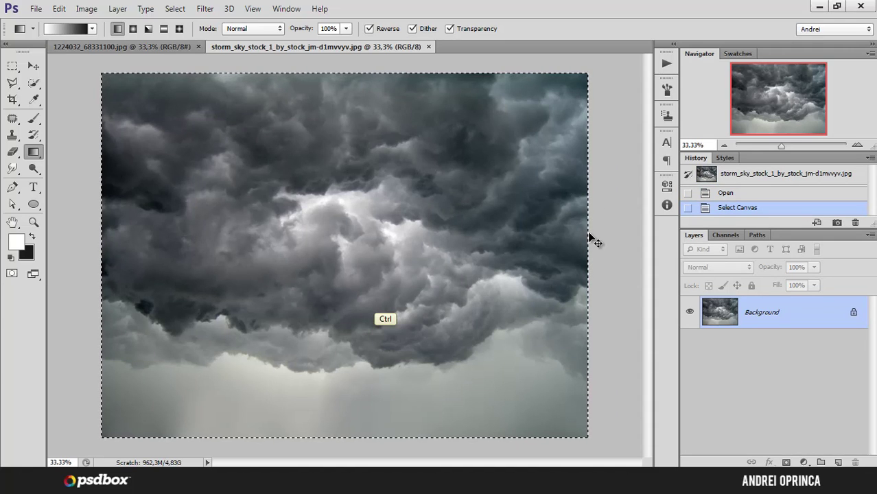
key(ctrl+w)
key(ctrl)
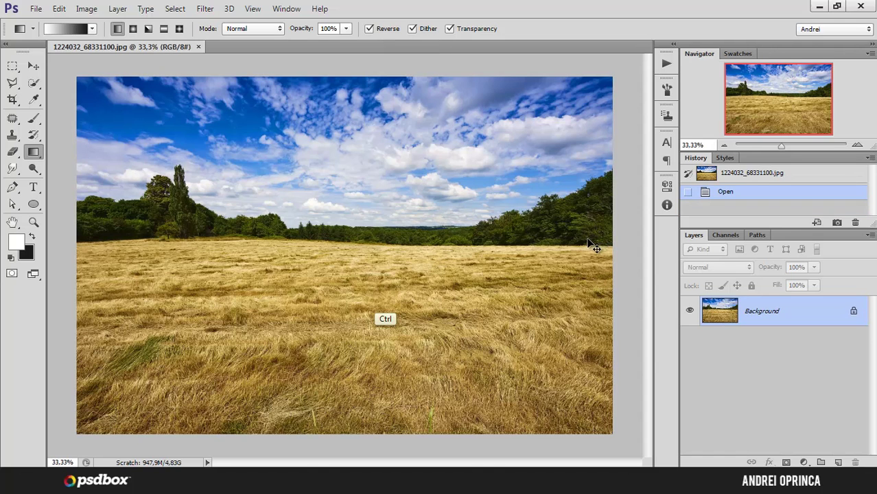
key(ctrl+v)
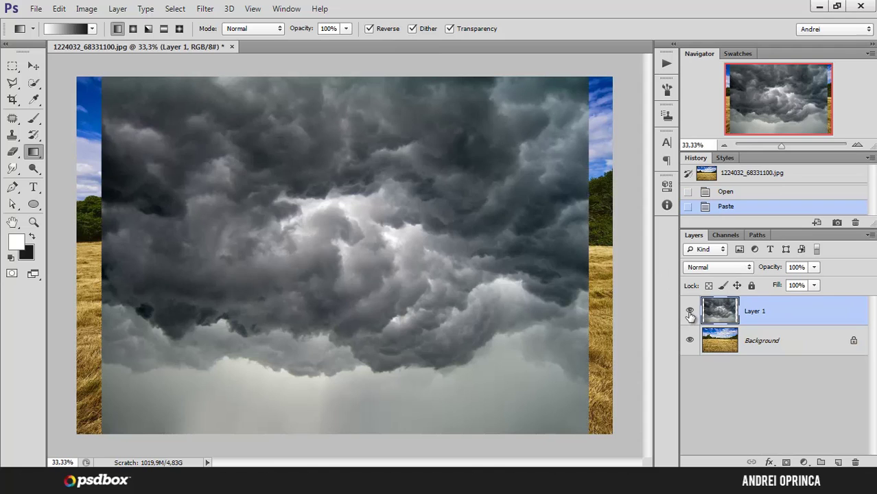
Convert the locked Background into a regular layer and rename it "background".
click(811, 343)
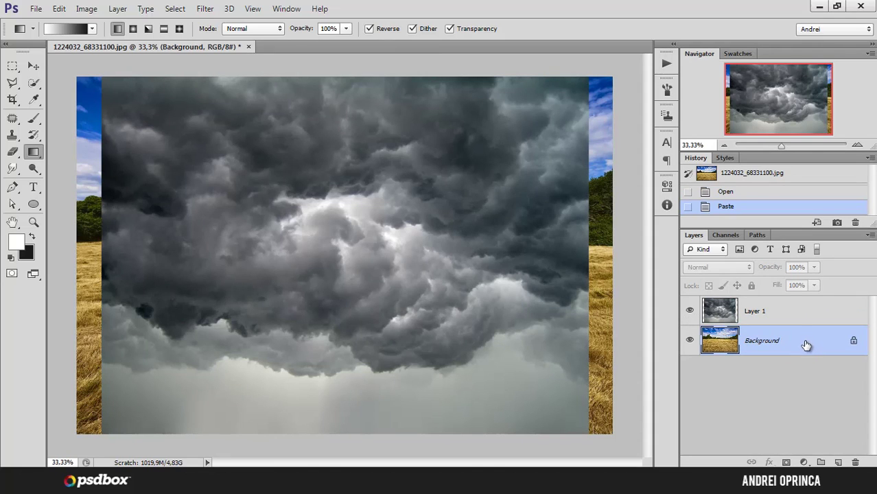
key(alt)
alt+double_click(803, 347)
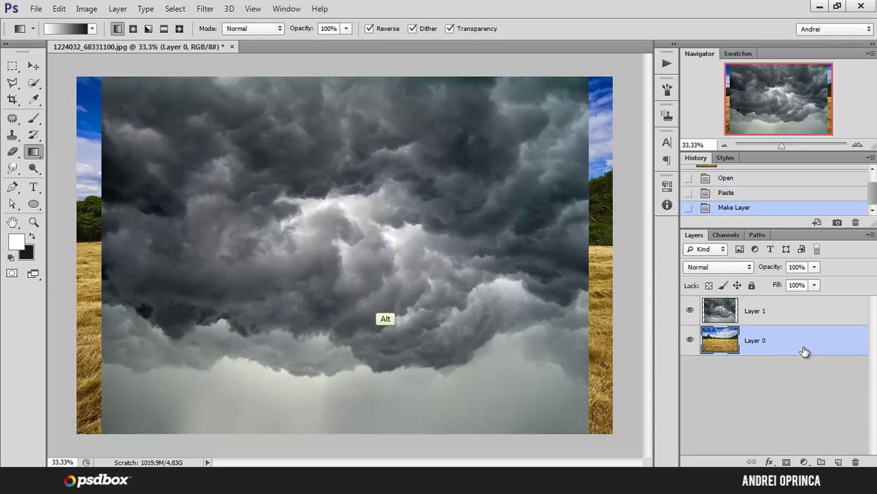
double_click(755, 341)
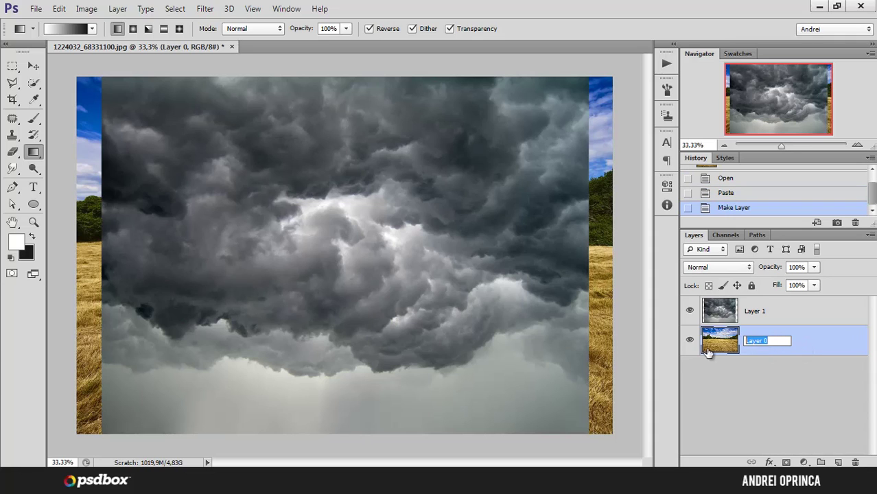
text(background)
key(Return)
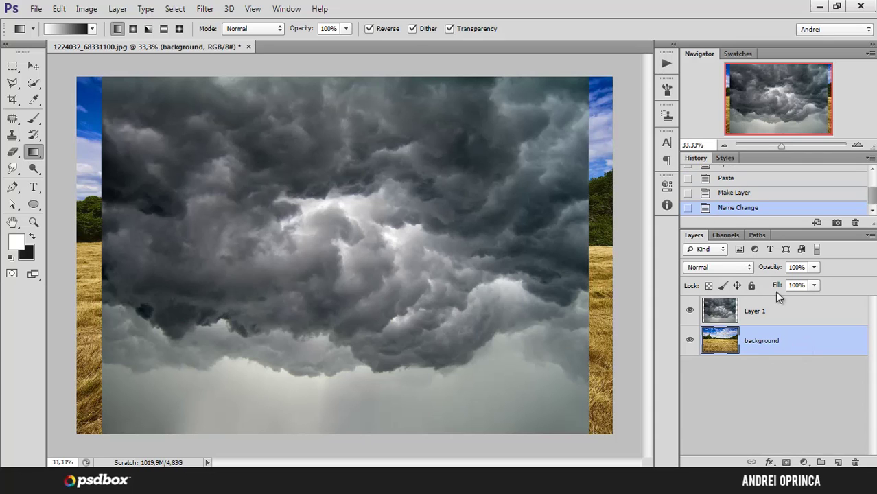
Rename the storm sky layer "sky 1" and place it below the background layer.
click(756, 312)
double_click(755, 312)
text(sky 1)
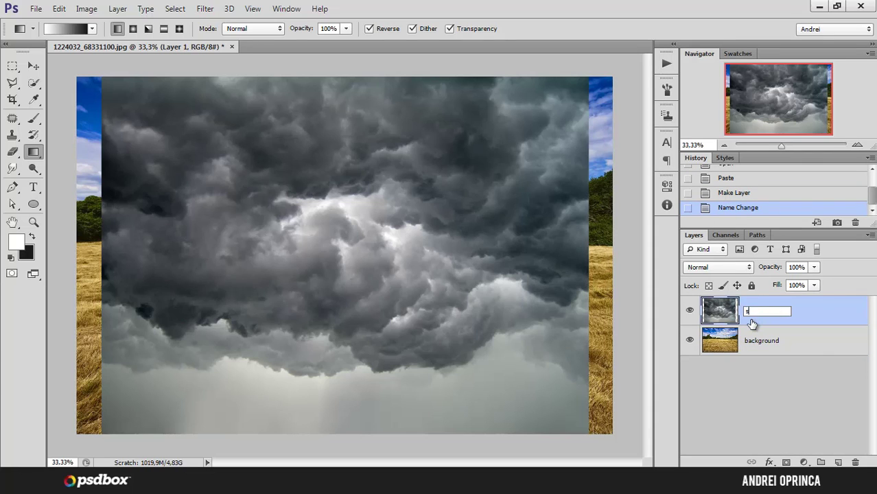
key(Return)
drag(789, 316, 779, 350)
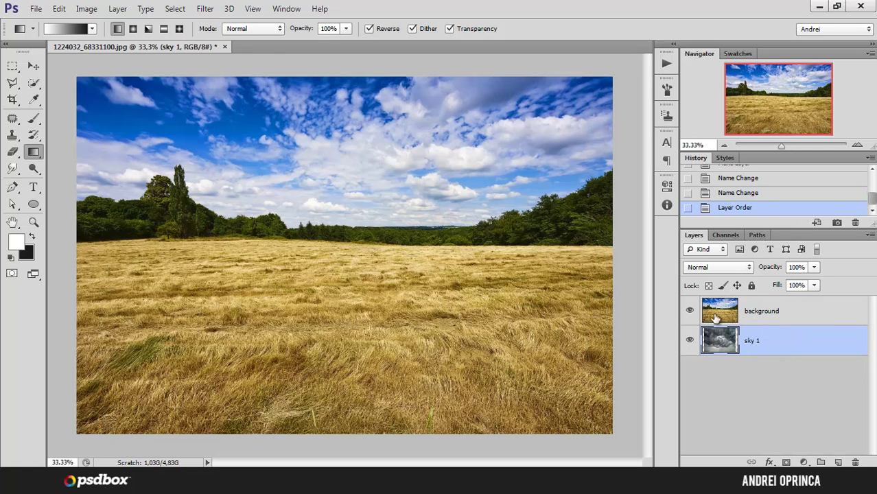
Add a layer mask to the background layer.
click(772, 312)
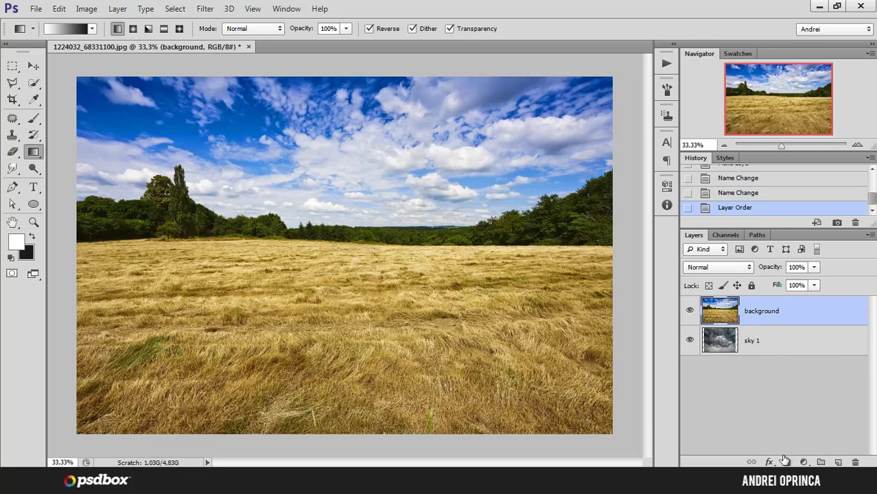
click(785, 462)
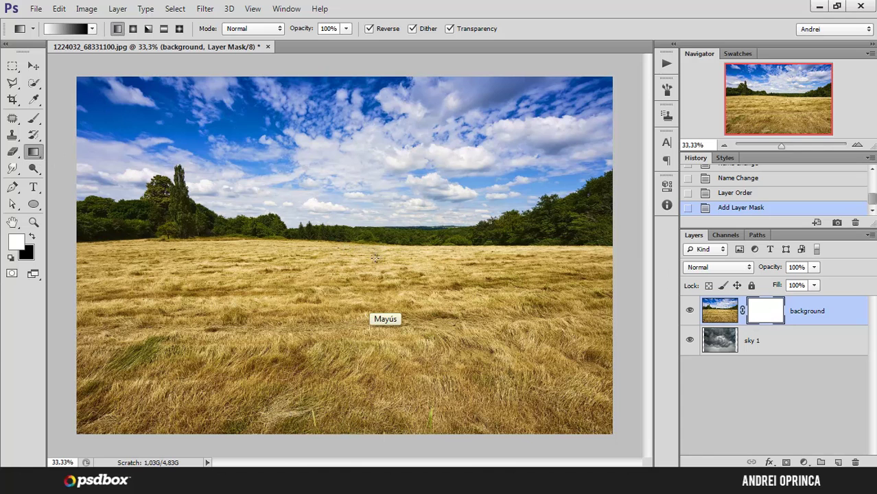
drag(376, 259, 316, 210)
key(ctrl+z)
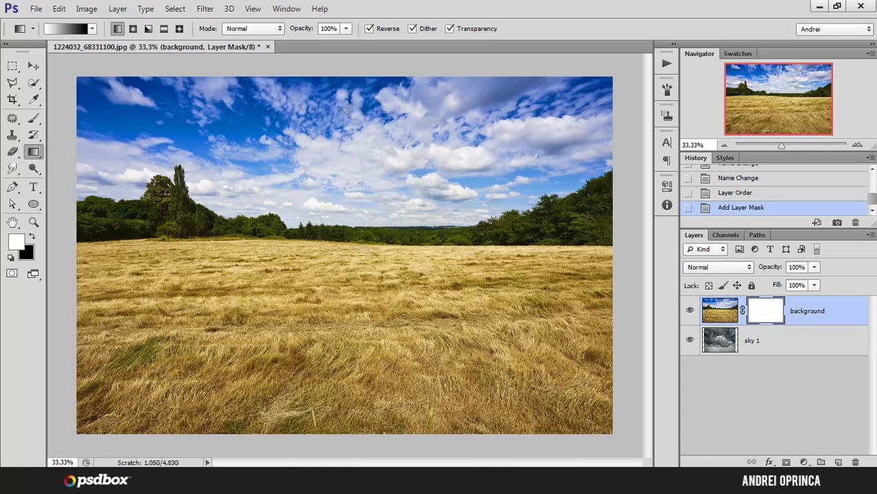
key(shift)
drag(375, 236, 375, 247)
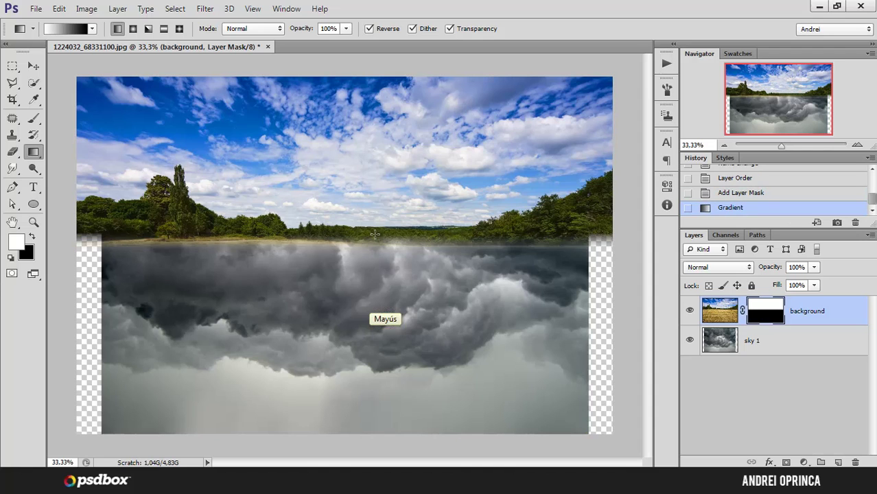
key(ctrl+z)
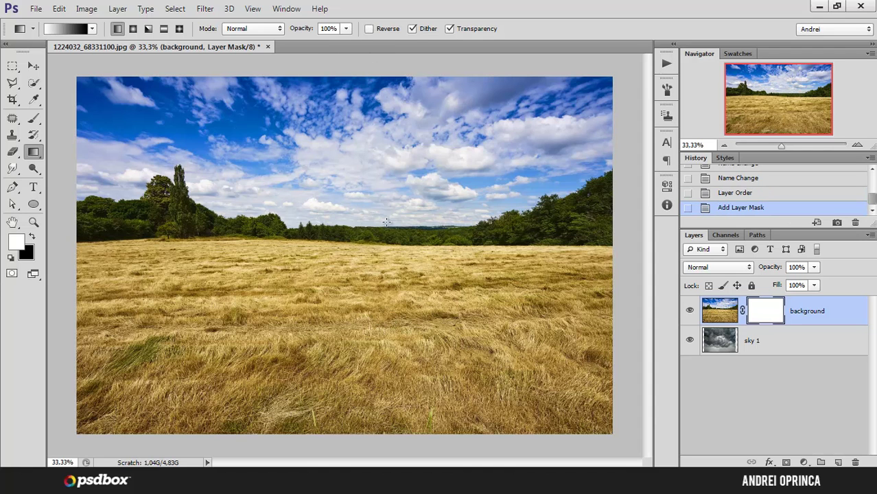
With the Reverse option off, draw a short vertical gradient across the horizon on the background mask to hide the blue sky.
key(shift)
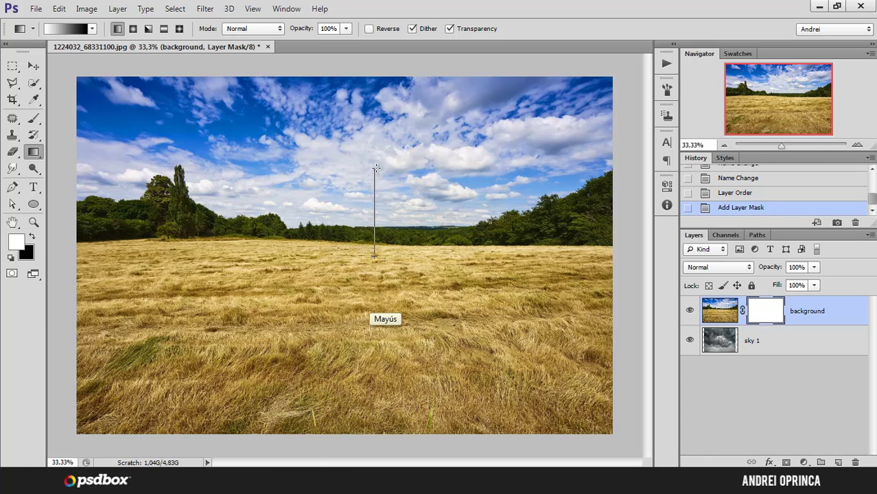
drag(376, 168, 377, 169)
key(ctrl+z)
key(shift)
drag(381, 240, 381, 248)
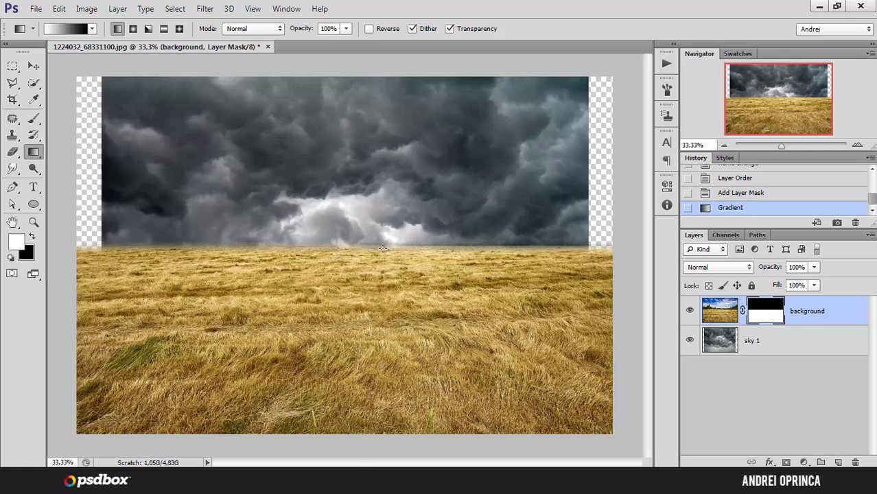
Scale the sky 1 layer proportionally from its center to about 115% so it covers the full canvas width.
click(782, 351)
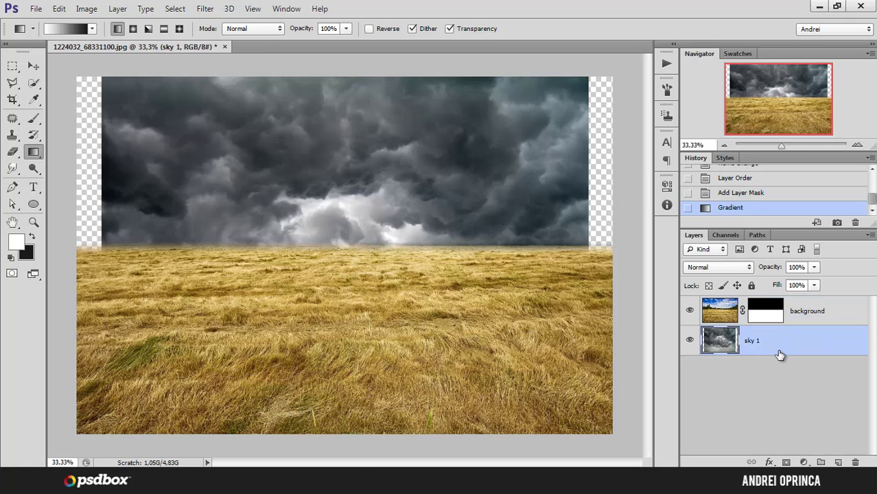
key(ctrl+t)
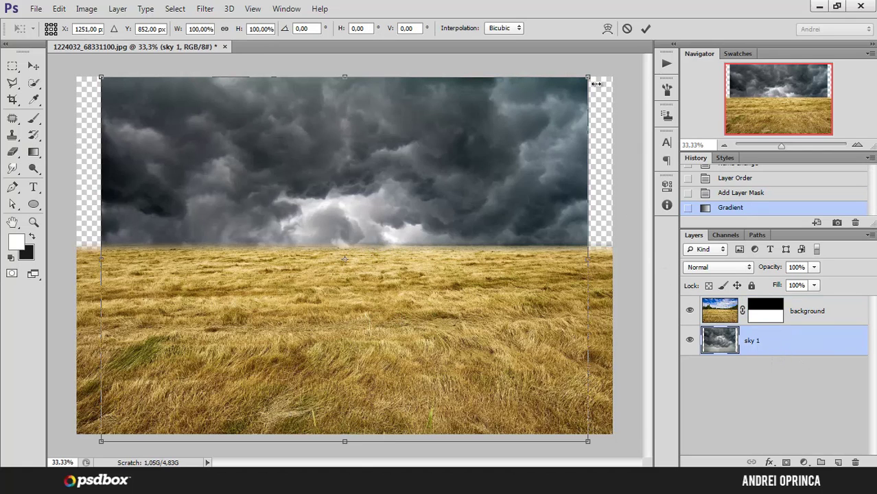
key(shift)
key(ctrl+minus)
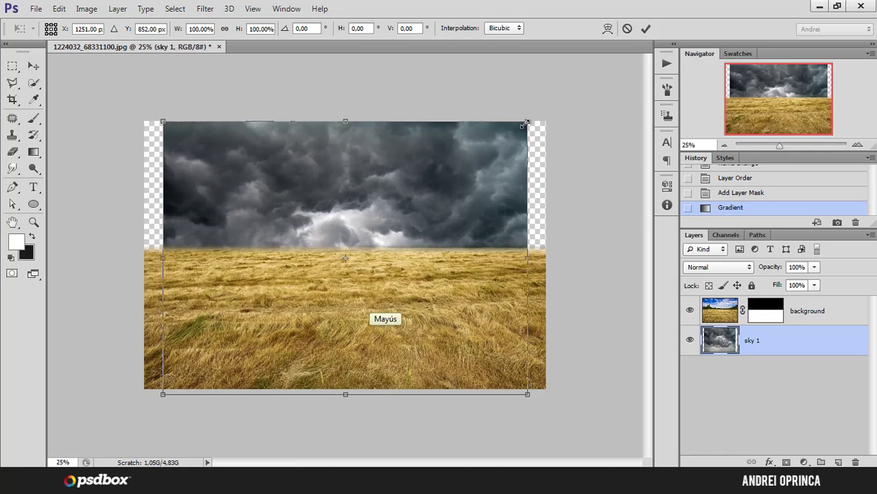
key(alt)
drag(527, 122, 554, 101)
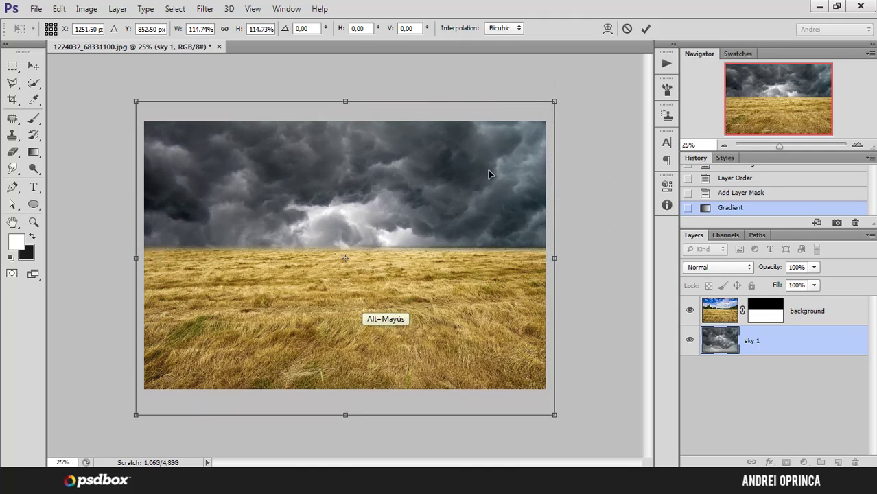
key(Return)
Redraw the short vertical gradient on the background layer's mask to refine the blend along the horizon.
key(g)
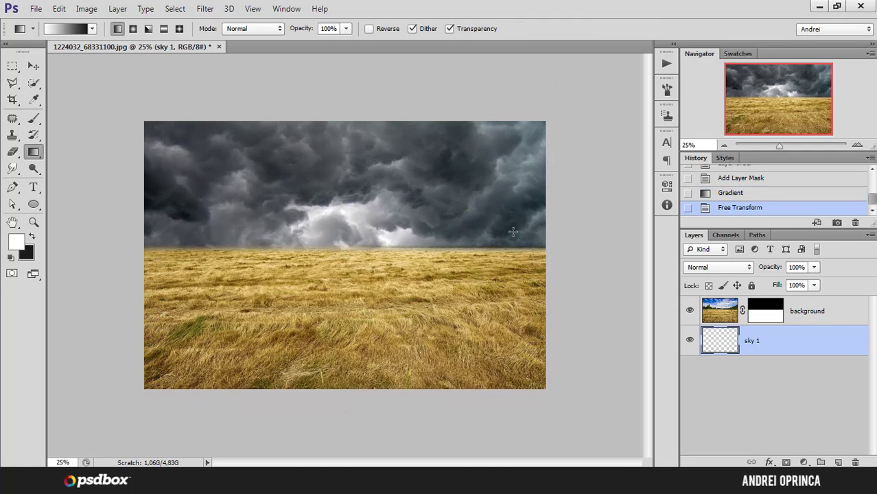
click(764, 310)
key(ctrl)
ctrl+click(409, 232)
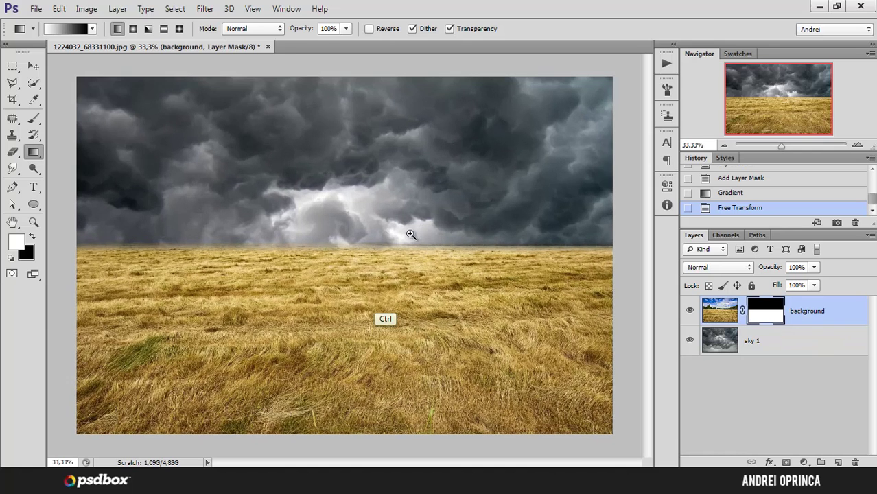
key(shift)
drag(355, 250, 373, 240)
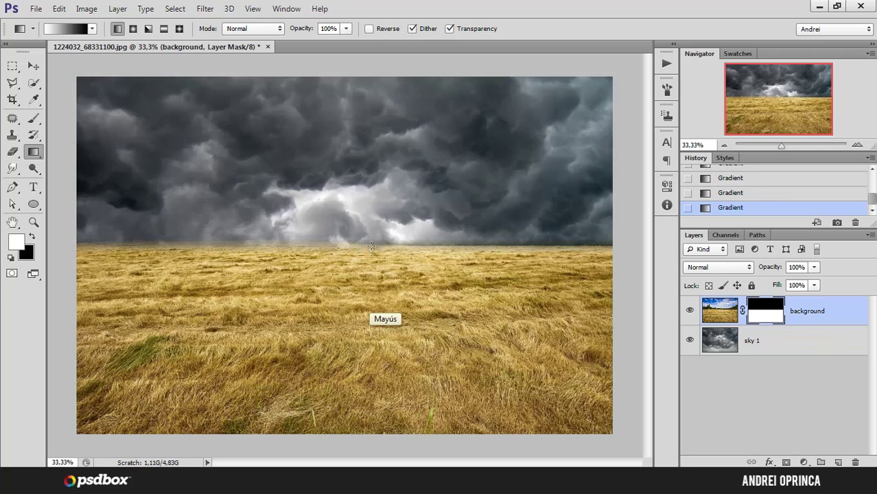
Move the background layer with its mask downward to lower the horizon and reveal more of the storm sky.
click(33, 65)
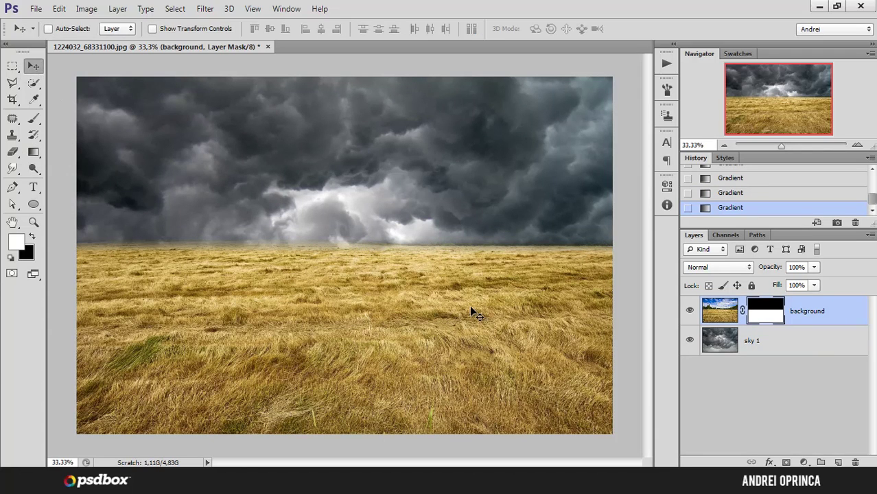
click(718, 314)
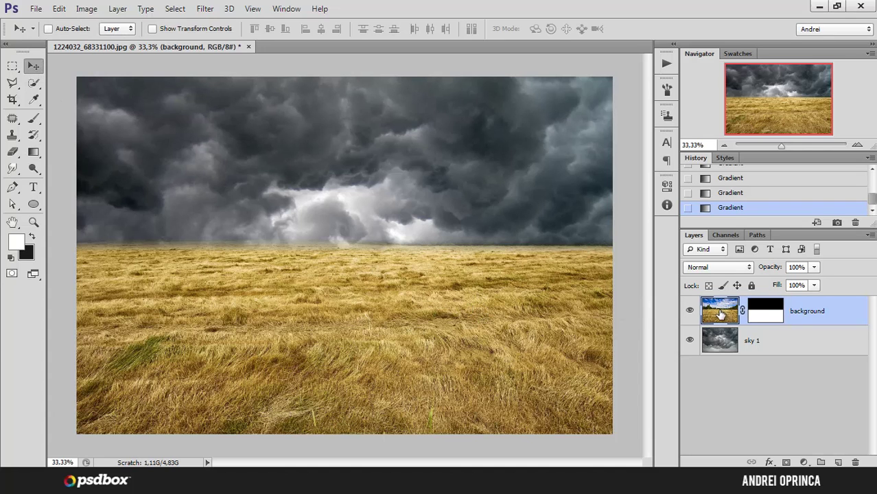
drag(378, 258, 375, 299)
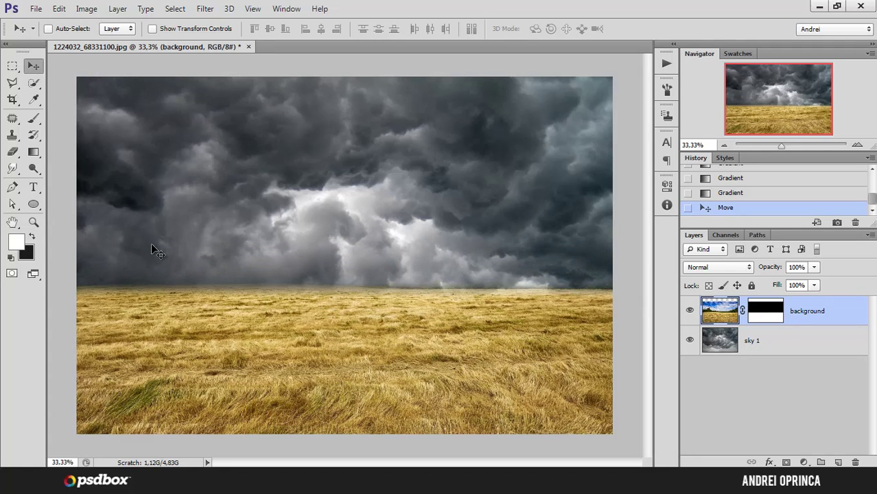
drag(402, 304, 400, 305)
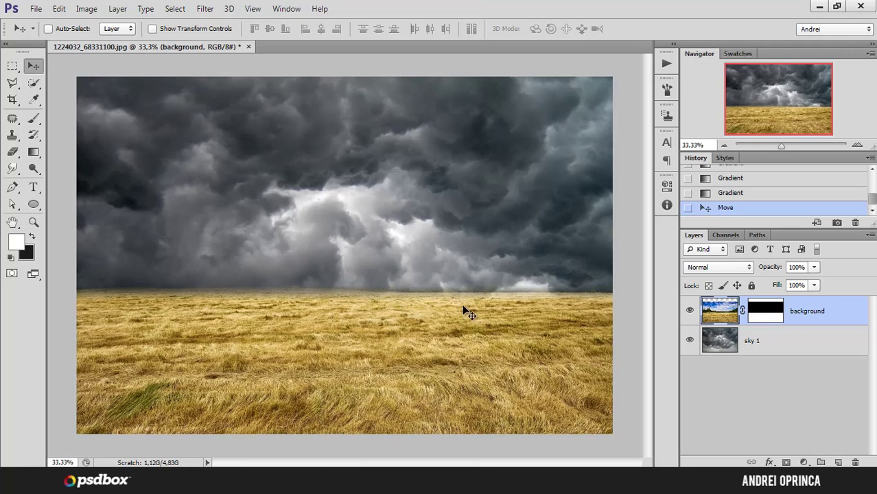
Move the sky 1 layer upward so the pale lower part of the clouds meets the horizon.
click(782, 340)
drag(416, 204, 417, 151)
drag(415, 235, 404, 215)
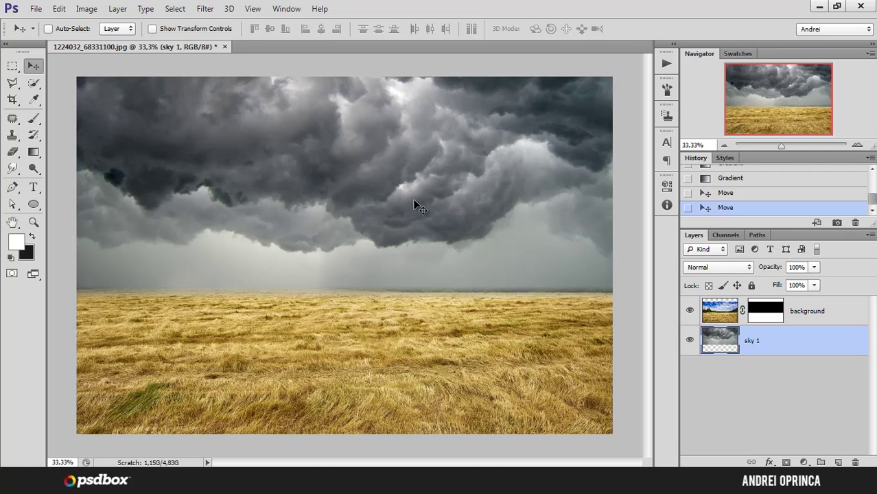
Open the big_storm_rollin___in_by_met2art-d4x7vk0 image from the stock folder, copy all of it and close it.
key(ctrl+o)
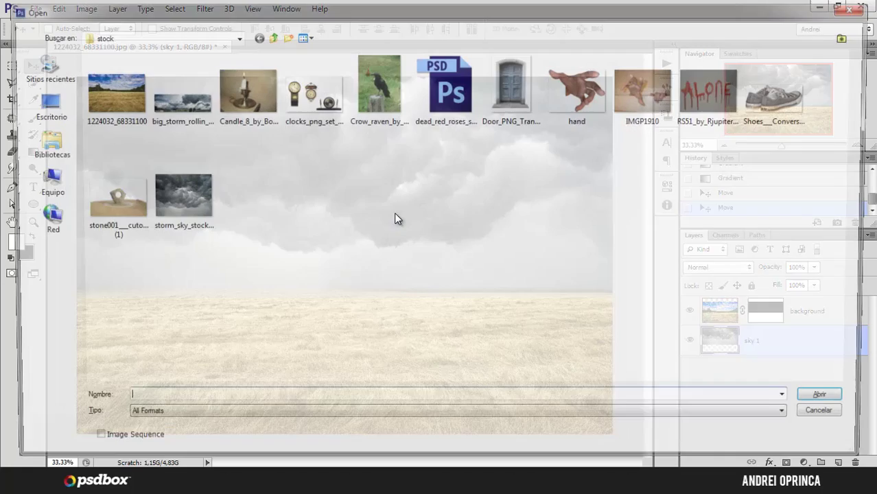
click(187, 105)
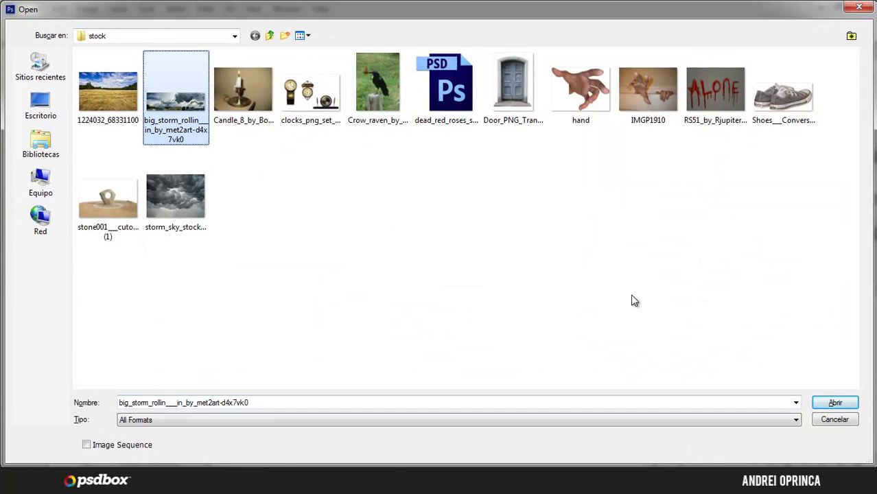
click(836, 398)
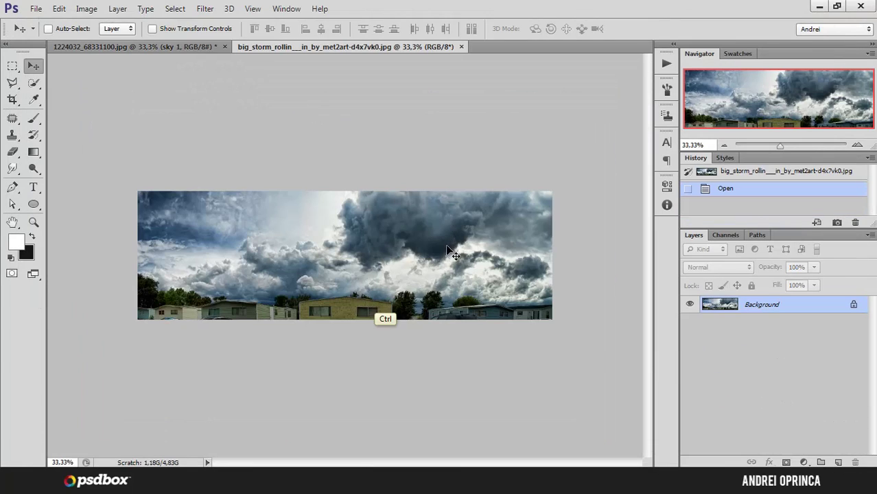
key(ctrl+a)
key(ctrl+w)
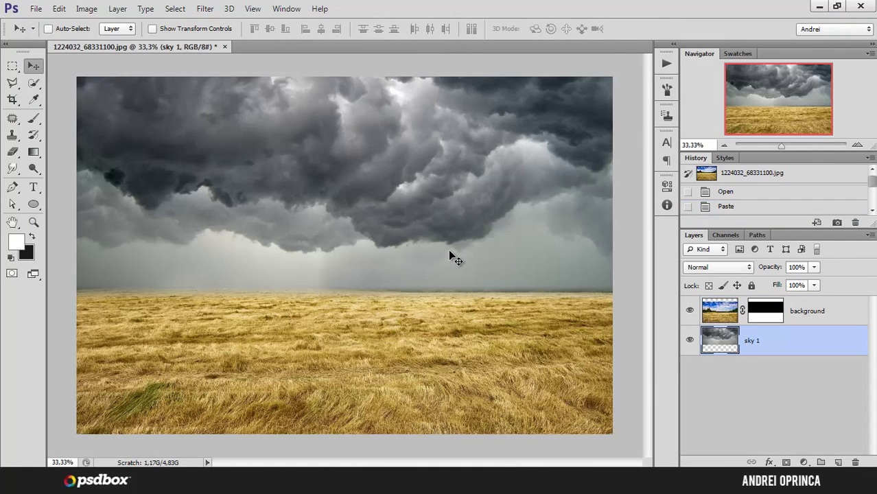
Paste the copied storm image into the composite directly above the sky 1 layer.
click(808, 310)
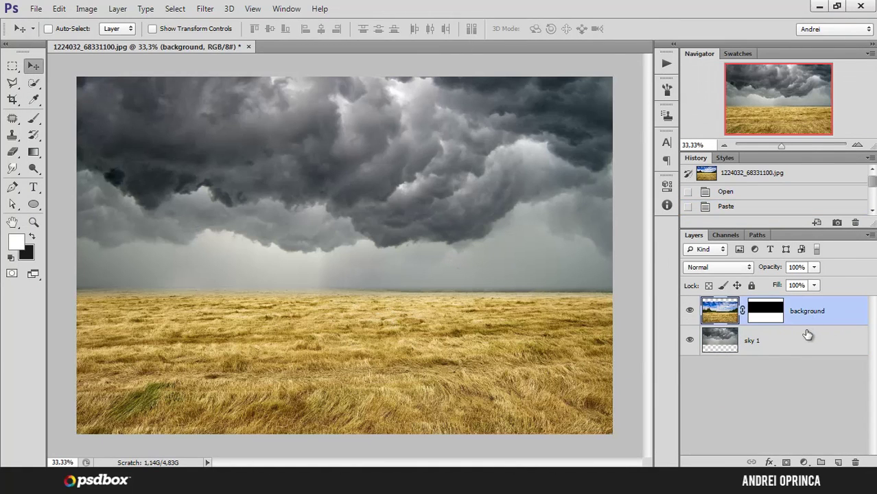
click(783, 341)
key(ctrl+v)
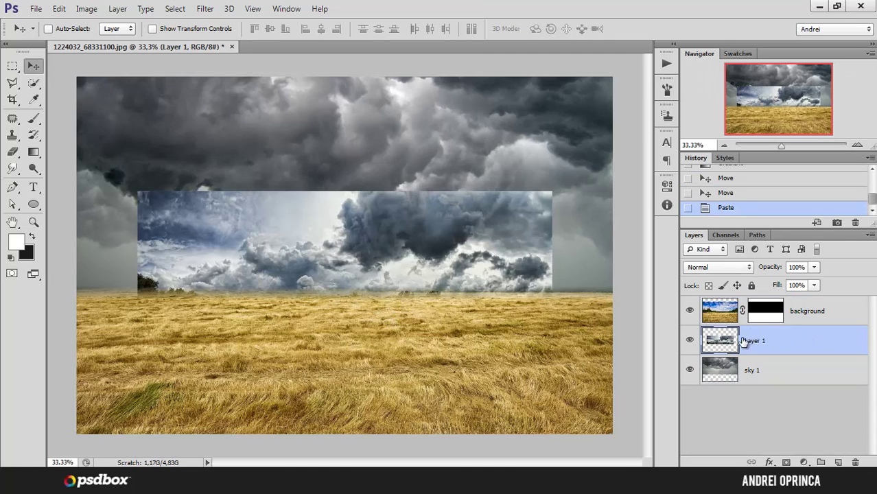
Scale the pasted storm image proportionally from its center to about 135% and move it up to the canvas's upper edge.
key(ctrl+t)
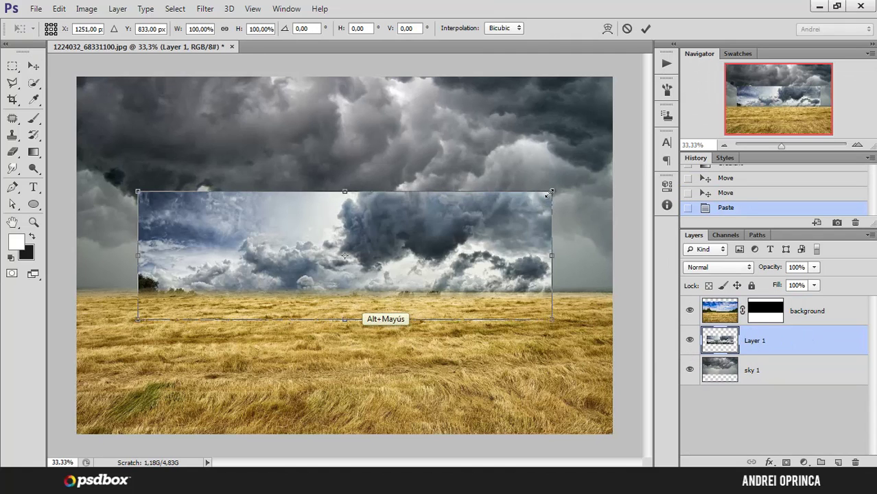
drag(551, 192, 623, 168)
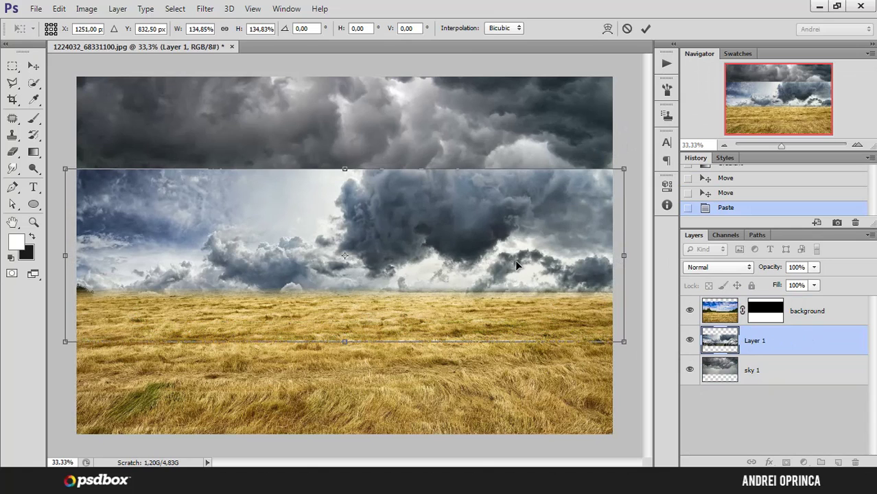
drag(516, 260, 518, 167)
key(Return)
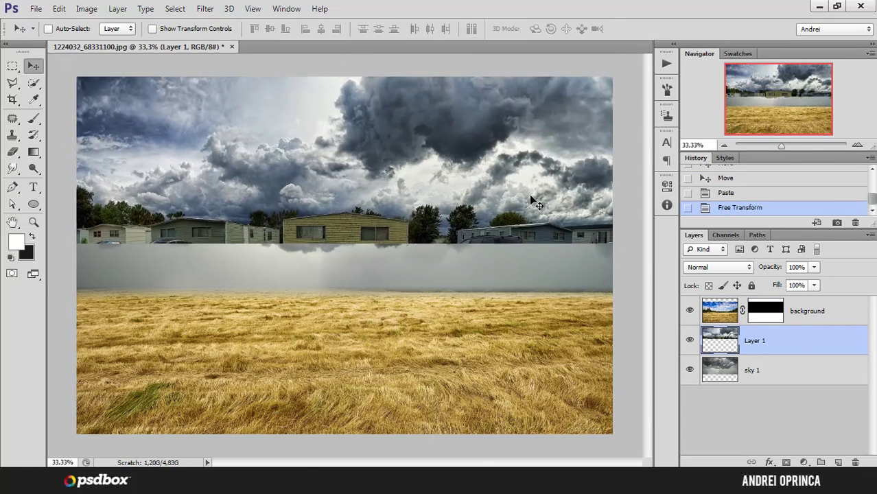
Rename the pasted storm layer as sky 2.
double_click(754, 341)
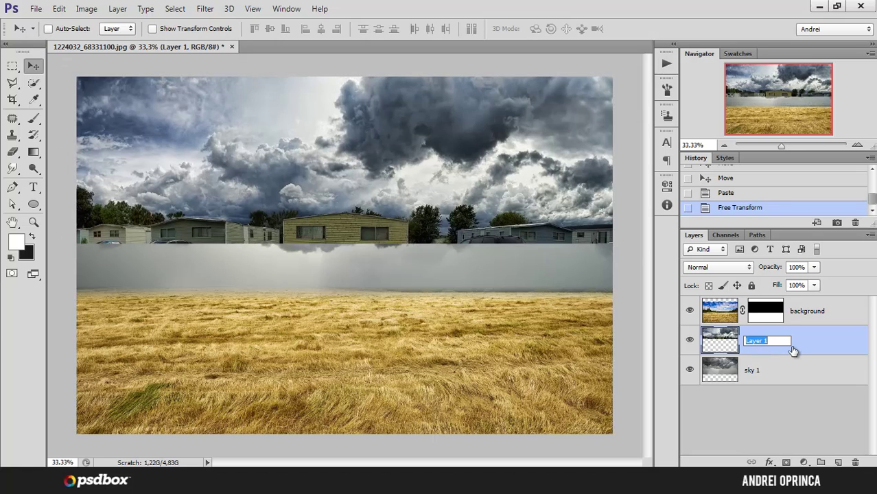
text(sky 2)
key(Return)
Add a layer mask to sky 2 and draw a short vertical gradient on it to hide the houses and blend the clouds.
click(786, 461)
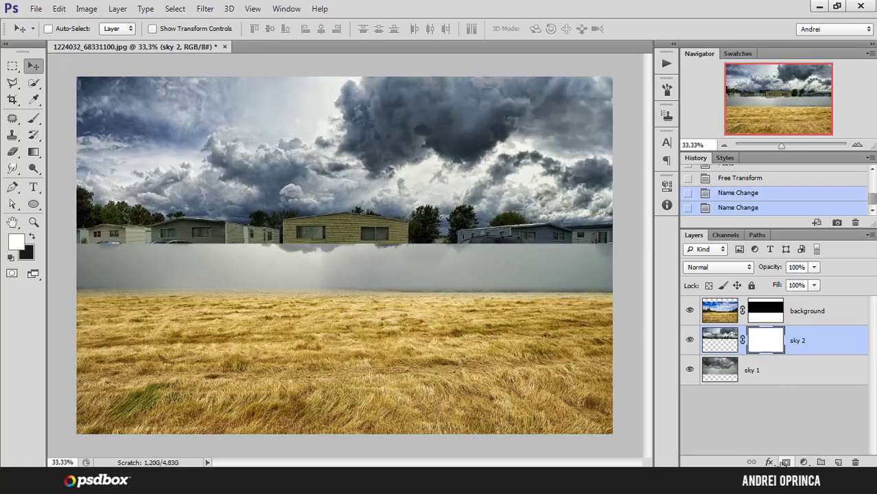
click(33, 151)
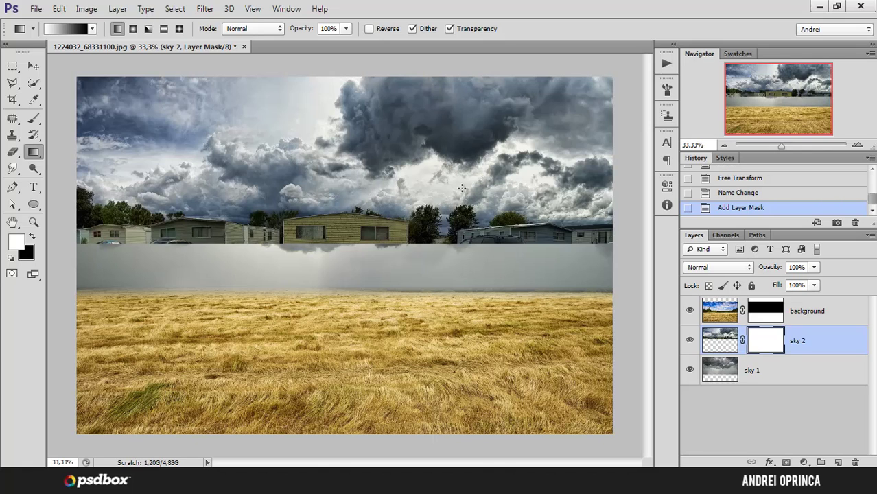
key(shift)
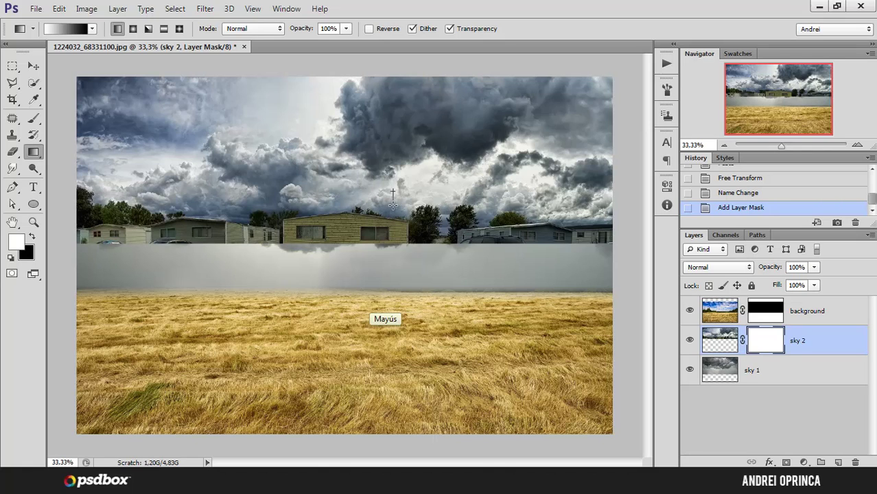
mouse_move(393, 206)
mouse_down()
mouse_move(390, 220)
mouse_move(398, 212)
mouse_up()
key(shift)
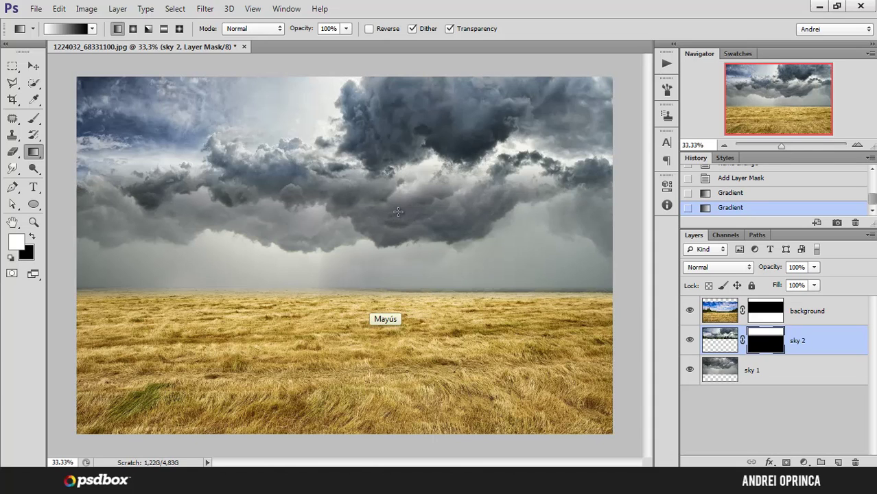
Move the sky 1 layer slightly downward beneath the sky 2 clouds.
click(33, 65)
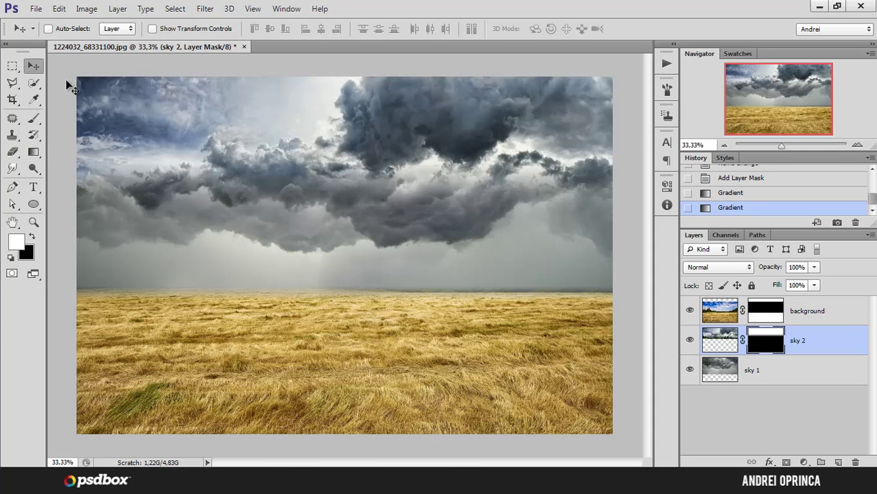
drag(449, 163, 451, 157)
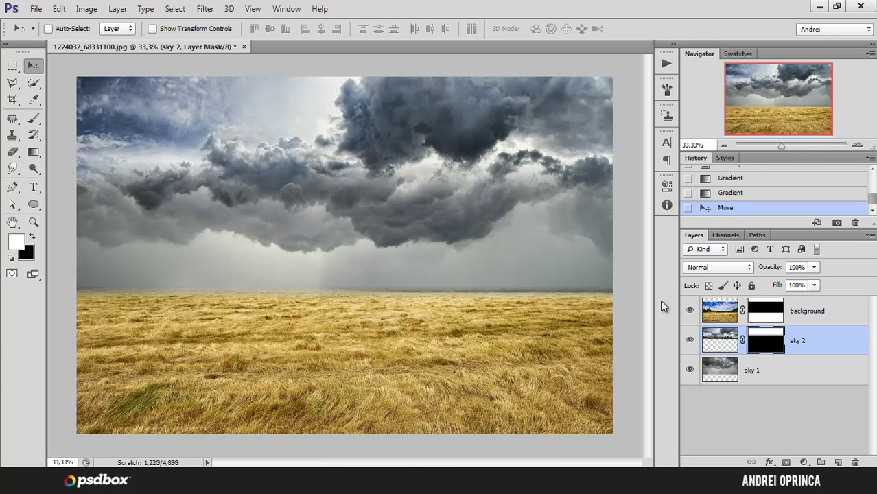
key(ctrl+z)
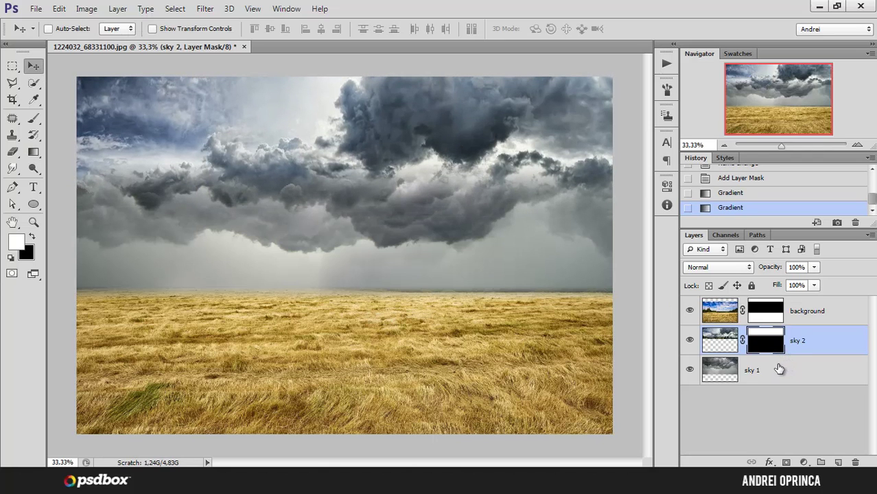
click(781, 370)
mouse_move(350, 160)
mouse_down()
mouse_move(347, 198)
mouse_move(350, 172)
mouse_up()
Target the sky 2 mask near the image's left edge and set up a round 63 px brush with 0% hardness.
scroll(110, 190, up, 4)
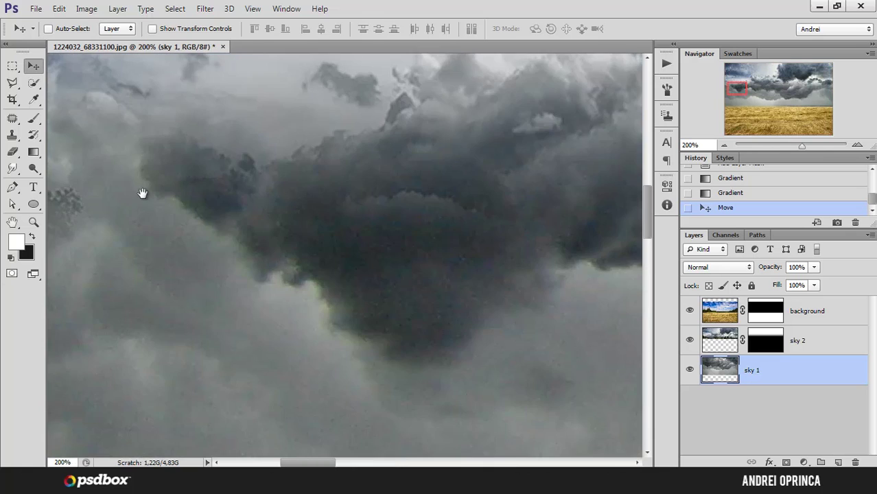
drag(142, 193, 242, 215)
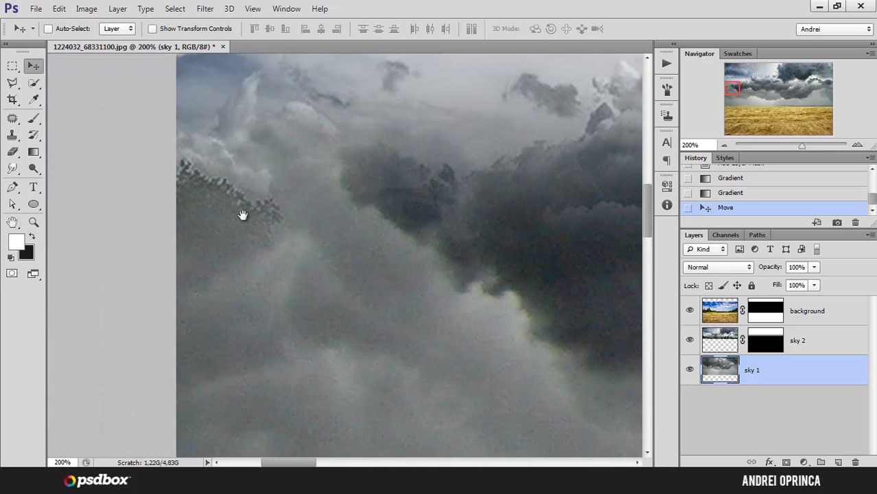
click(770, 343)
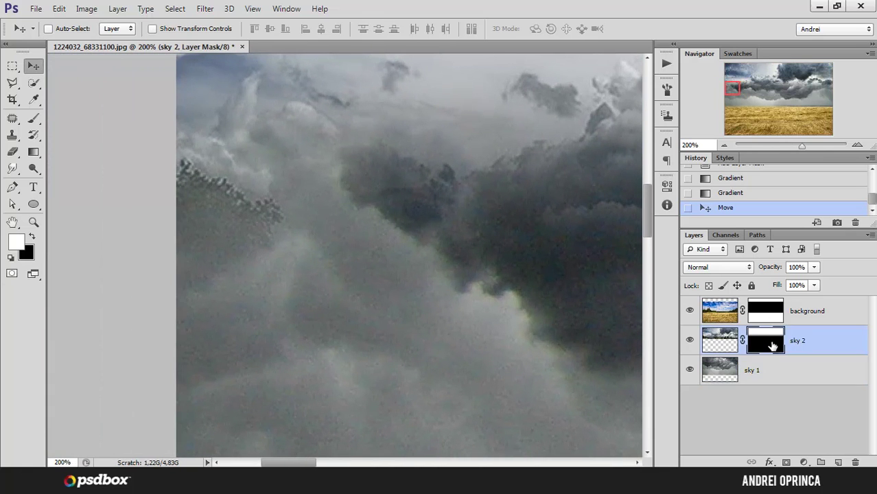
click(34, 118)
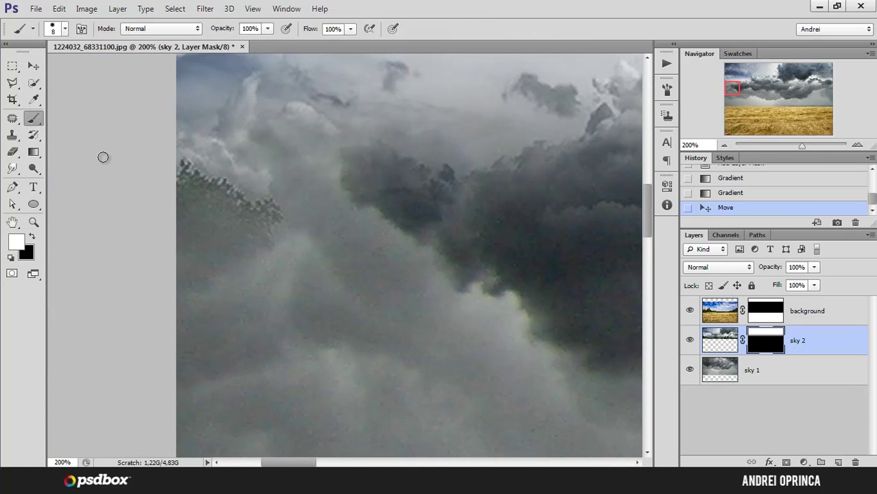
right_click(314, 160)
drag(337, 196, 356, 195)
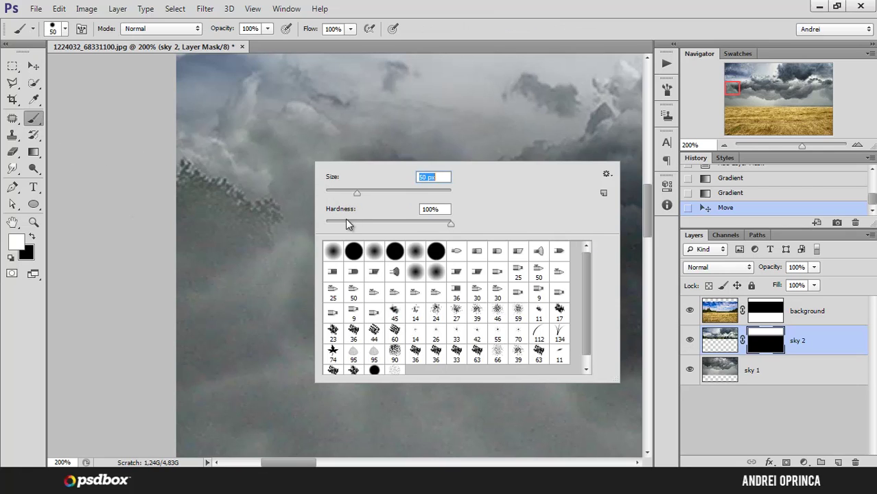
drag(350, 225, 326, 223)
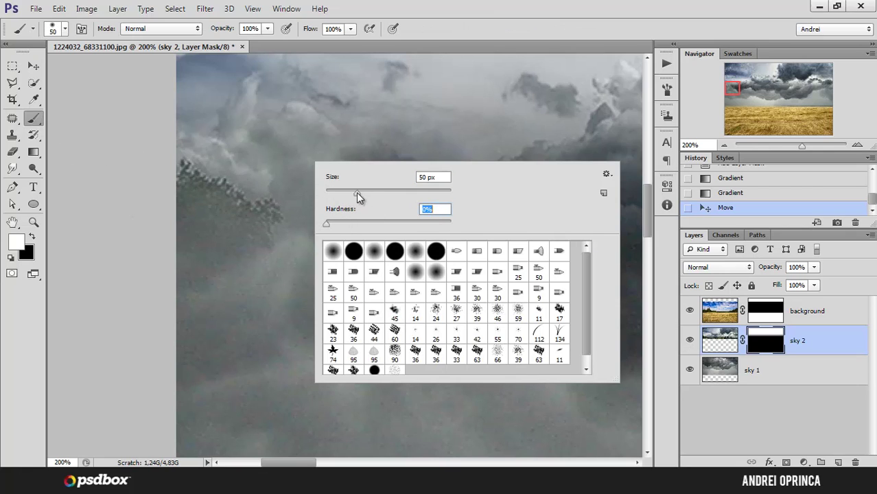
drag(357, 194, 365, 194)
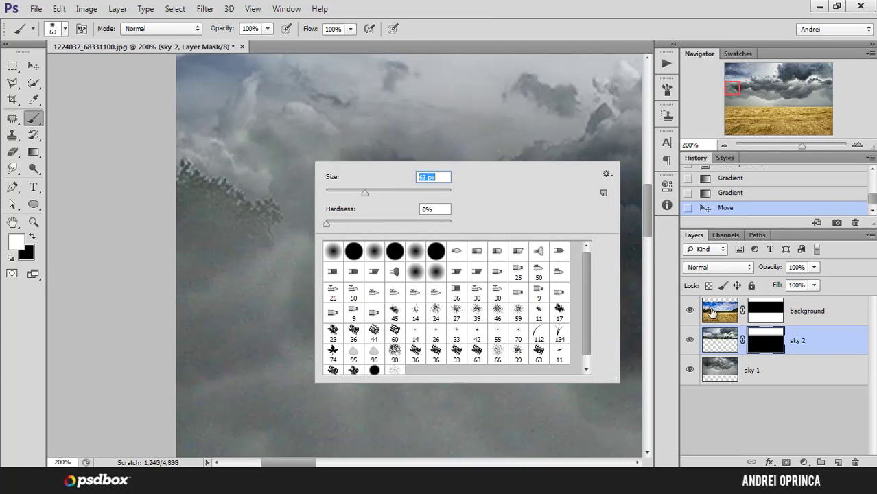
text(q)
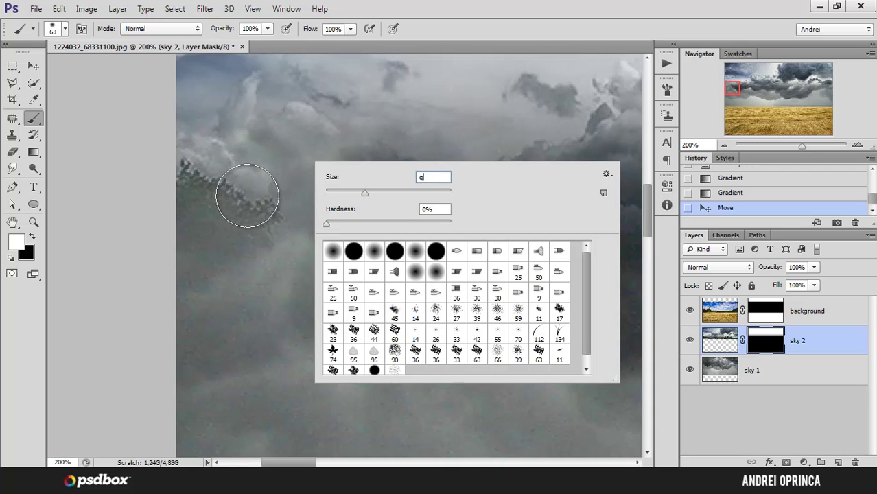
text(w)
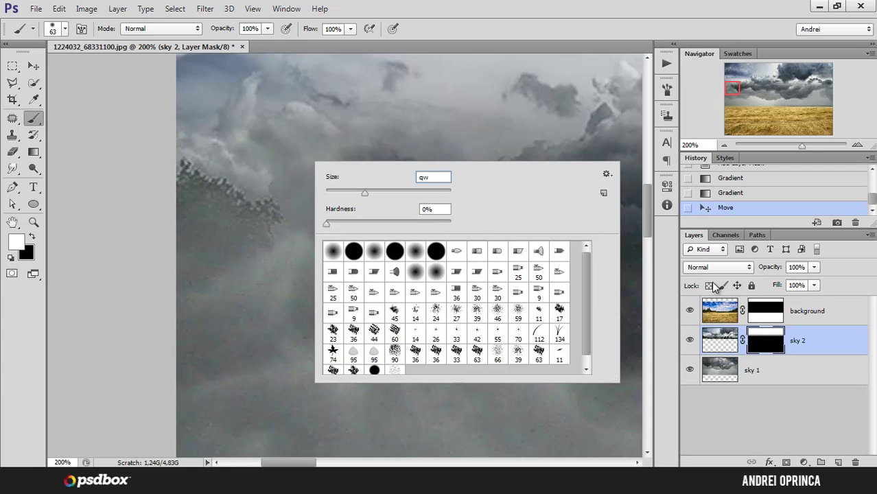
key(Return)
click(436, 196)
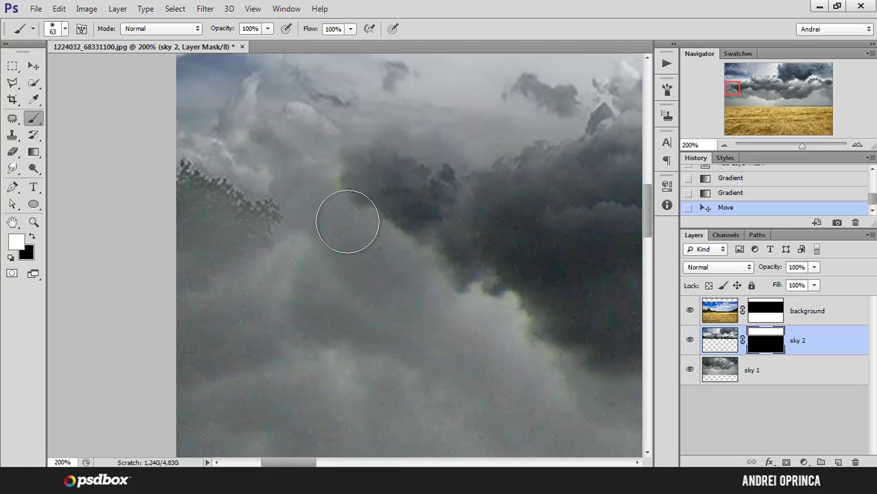
Sample a grey from the clouds as the foreground color and enlarge the brush to 81 px.
key(alt)
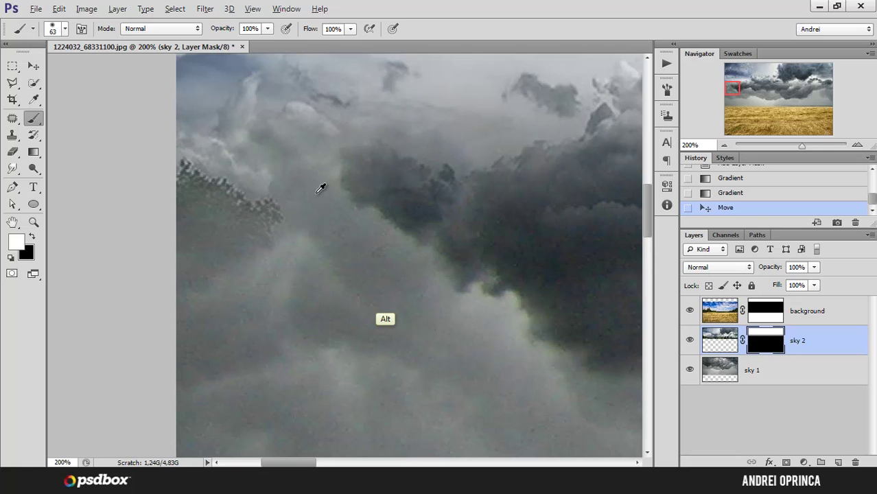
alt+click(348, 180)
scroll(349, 180, down, 1)
alt+right_click(349, 180)
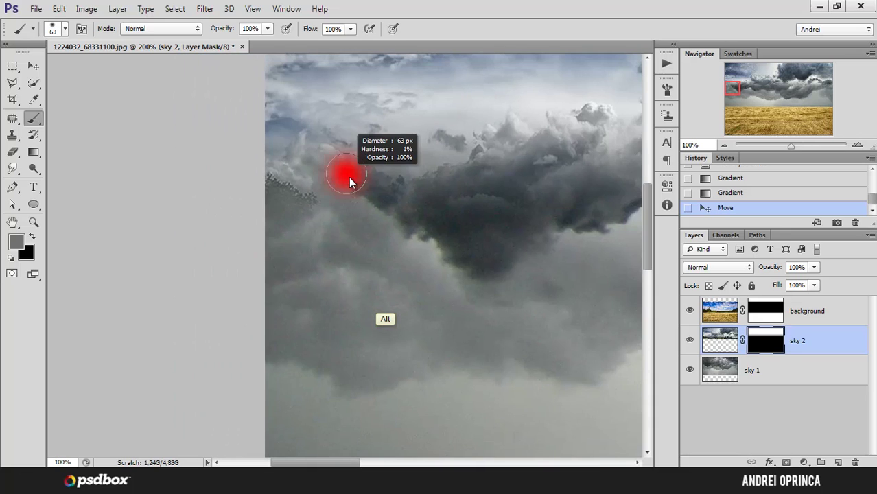
mouse_move(348, 177)
mouse_down()
mouse_move(334, 179)
mouse_move(383, 175)
mouse_move(348, 175)
mouse_move(379, 171)
mouse_move(354, 129)
mouse_move(400, 189)
mouse_move(336, 175)
mouse_up()
ctrl+click(324, 172)
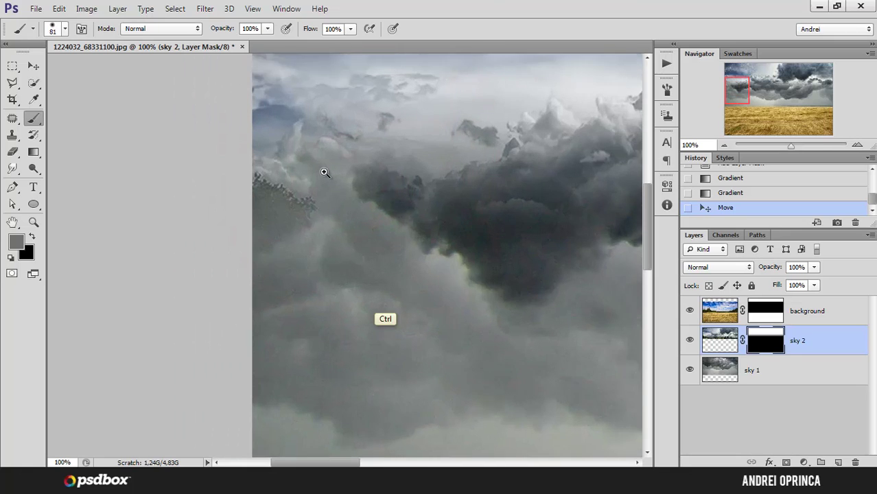
ctrl+click(325, 173)
Set the brush size to 76 px and its hardness to 0%.
right_click(344, 173)
drag(393, 231, 354, 232)
drag(401, 203, 388, 203)
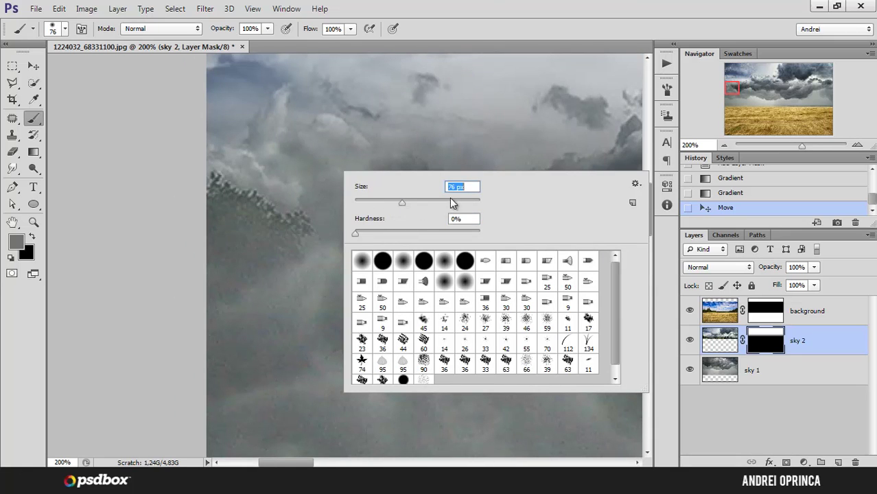
Paint with black on the sky 2 mask to hide the leftover treetop at the image's left edge.
click(764, 346)
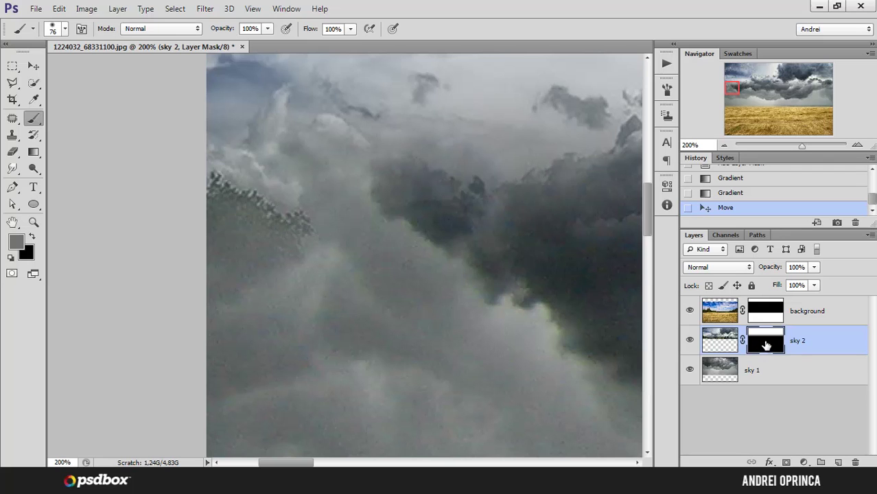
drag(288, 223, 226, 197)
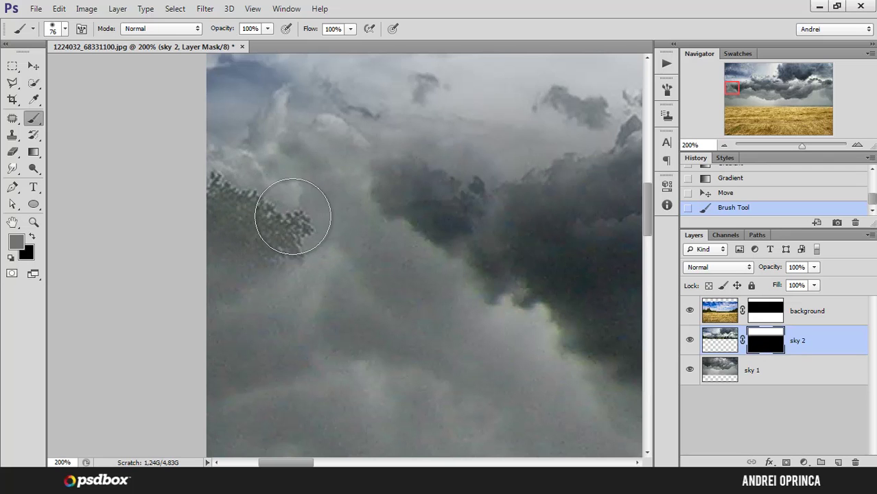
key(d)
mouse_move(293, 222)
mouse_down()
mouse_move(246, 229)
mouse_move(222, 180)
mouse_move(233, 206)
mouse_up()
mouse_move(282, 246)
mouse_down()
mouse_move(185, 273)
mouse_move(265, 206)
mouse_up()
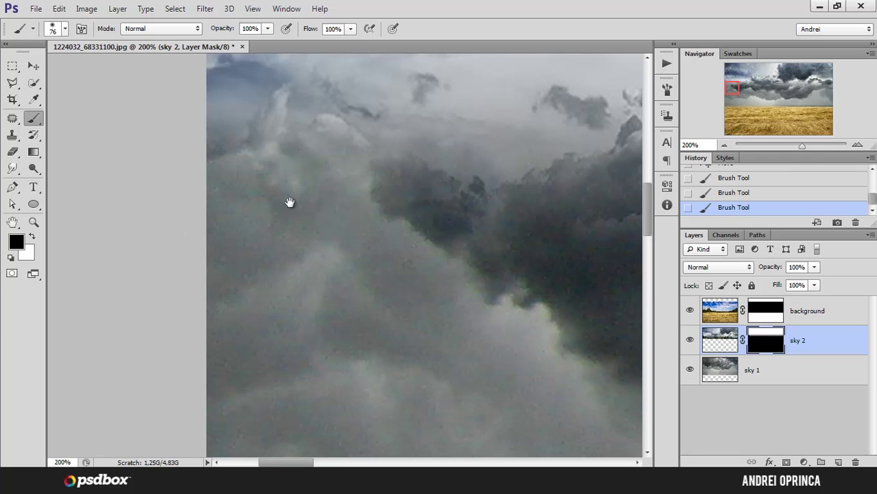
Paint on the sky 2 mask at the dark cloud's left end with a soft 121 px brush at 59% opacity.
key(ctrl+minus)
key(ctrl+minus)
right_click(370, 203)
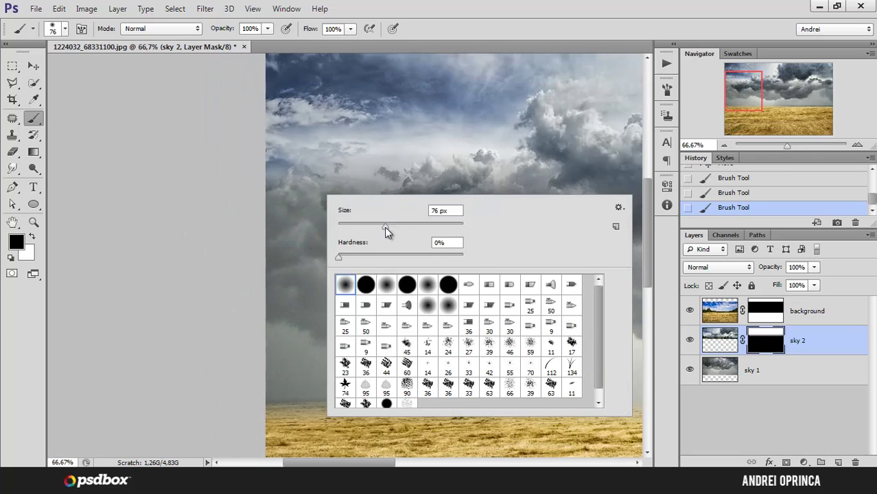
drag(385, 226, 408, 227)
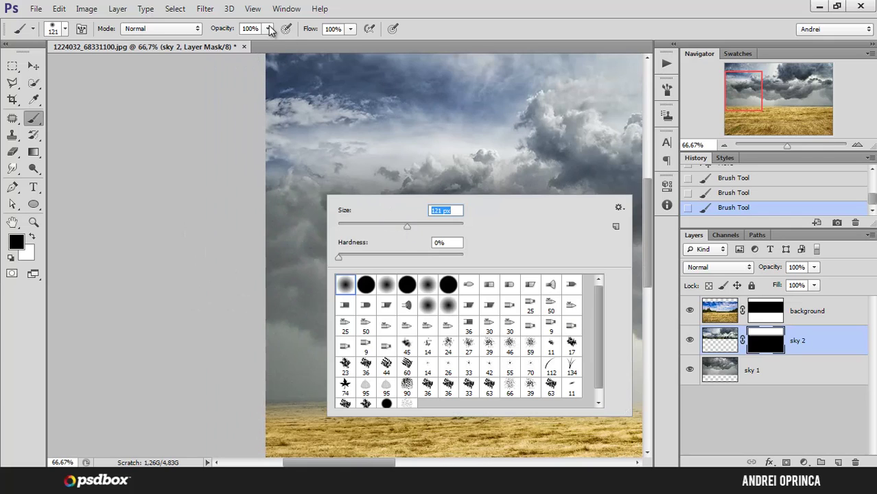
key(Return)
key(5)
key(9)
drag(346, 207, 378, 214)
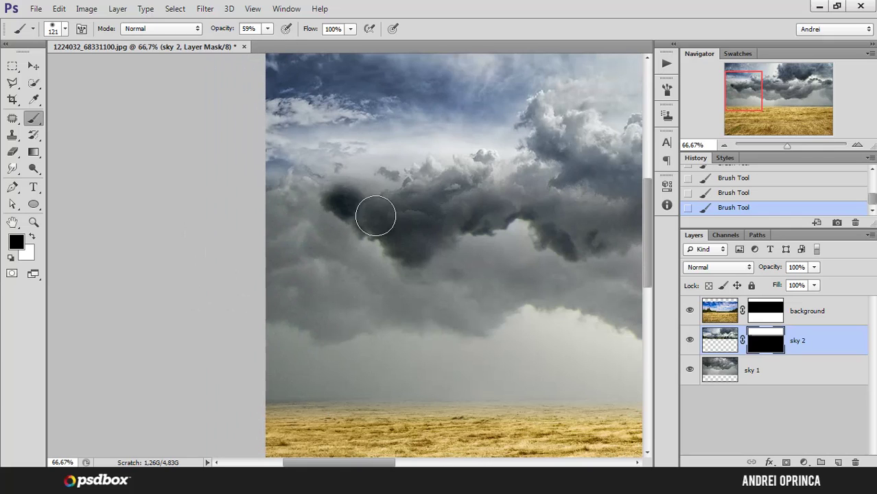
Set the brush flow to 55% and rework the sky 2 mask blending around the dark cloud's left end.
click(350, 29)
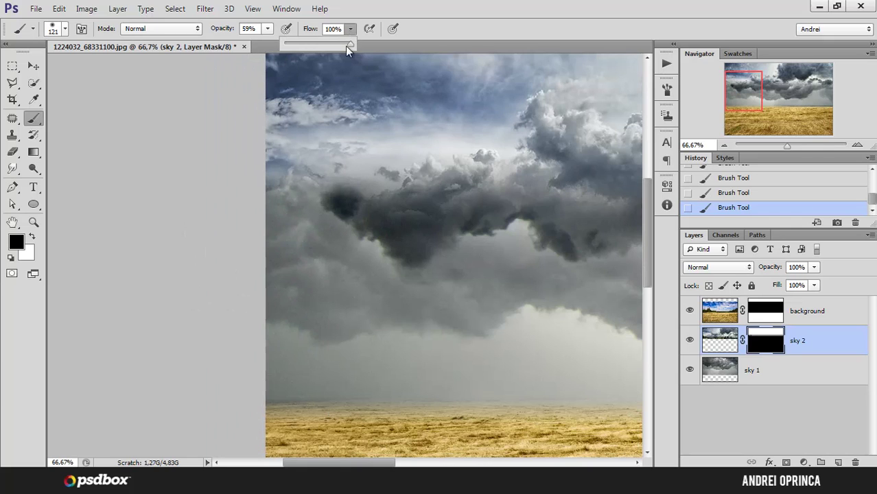
drag(350, 48, 324, 49)
click(703, 195)
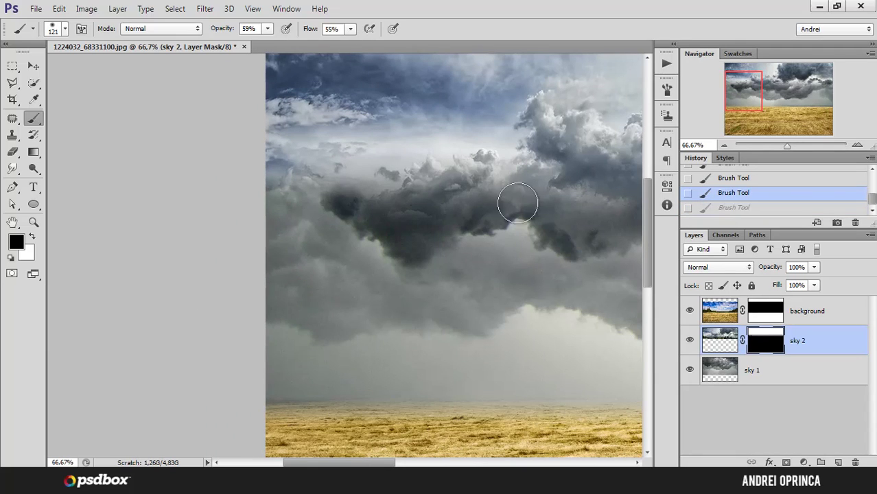
drag(872, 203, 873, 197)
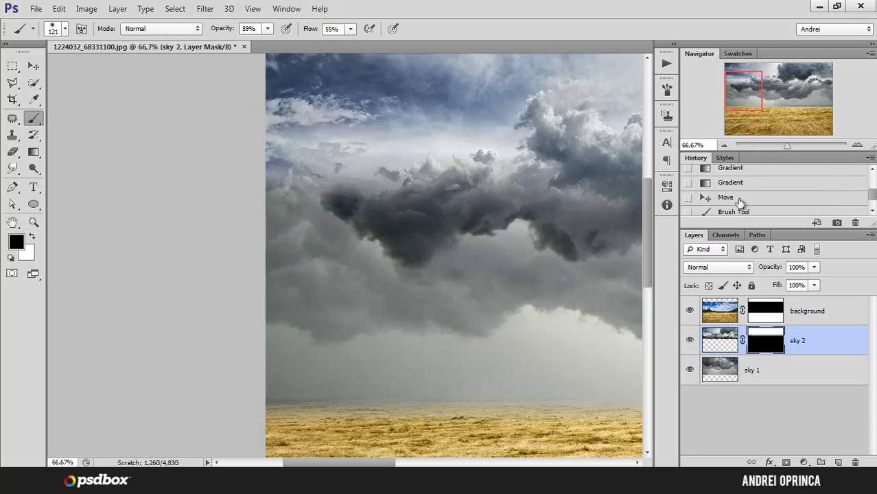
click(731, 213)
drag(372, 202, 262, 206)
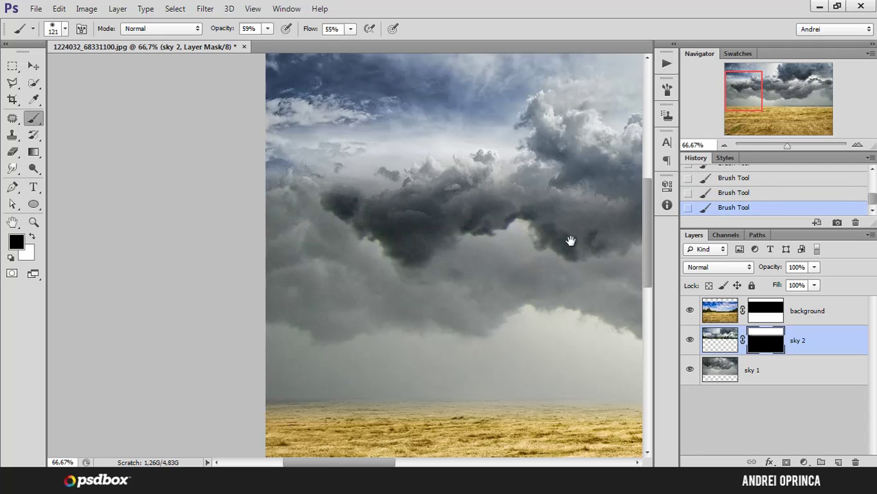
Inspect the cloud blend across the image and compare the sky 2 layer with its mask disabled and enabled.
mouse_move(570, 241)
mouse_down()
mouse_move(384, 255)
mouse_move(226, 254)
mouse_up()
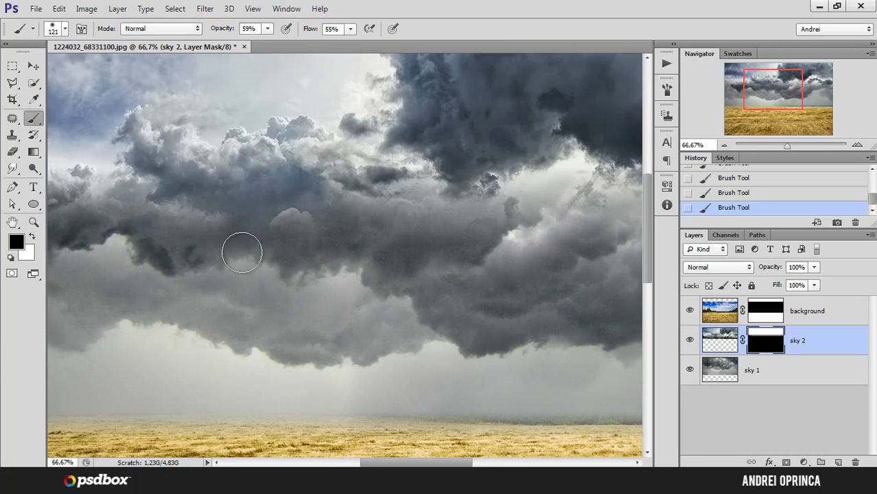
mouse_move(481, 232)
mouse_down()
mouse_move(493, 226)
mouse_move(336, 254)
mouse_up()
drag(517, 245, 365, 263)
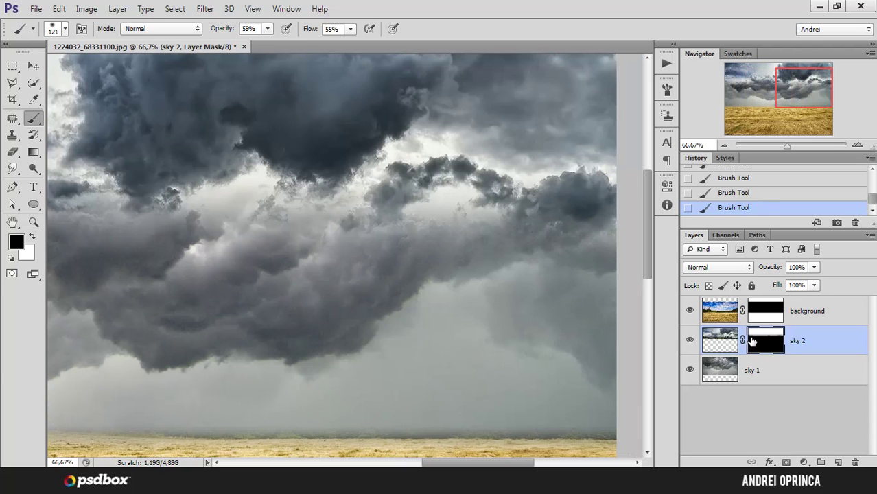
shift+click(755, 341)
shift+click(765, 340)
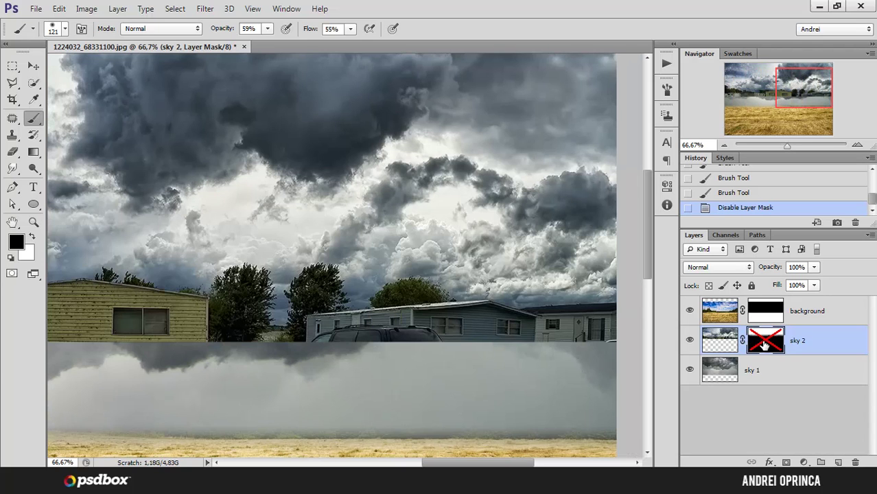
alt+click(764, 341)
key(alt)
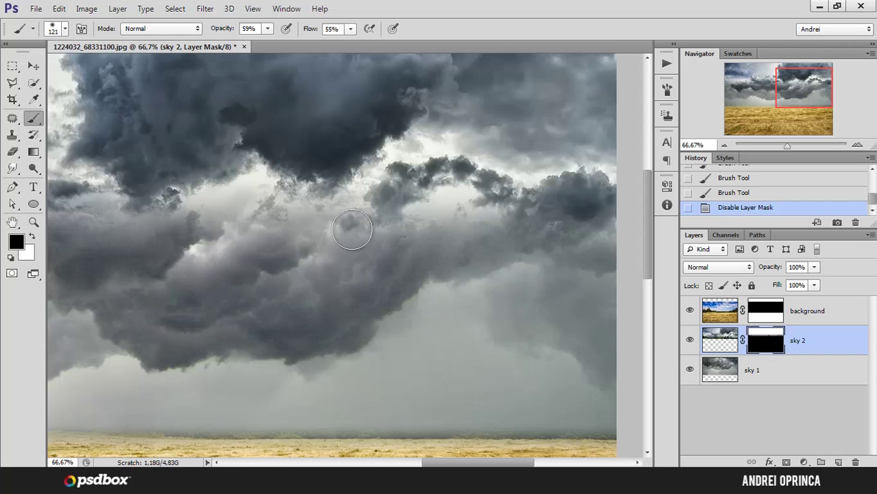
key(ctrl+minus)
key(ctrl+minus)
key(ctrl+minus)
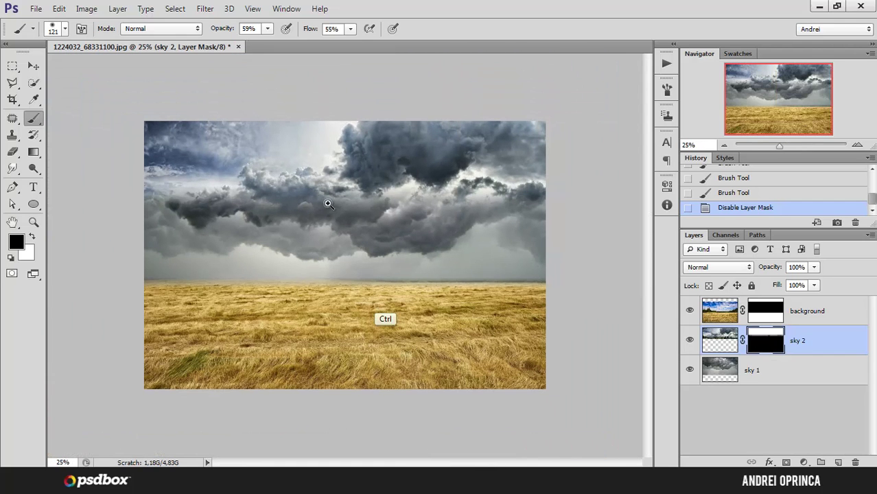
key(ctrl+plus)
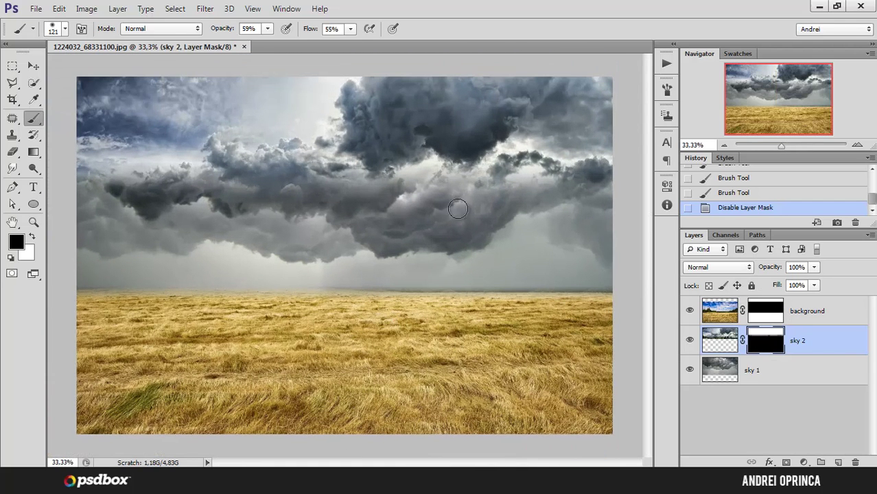
Paint with black on the background mask using a 70 px brush to hide the dark strip along the right part of the horizon.
click(33, 154)
click(765, 315)
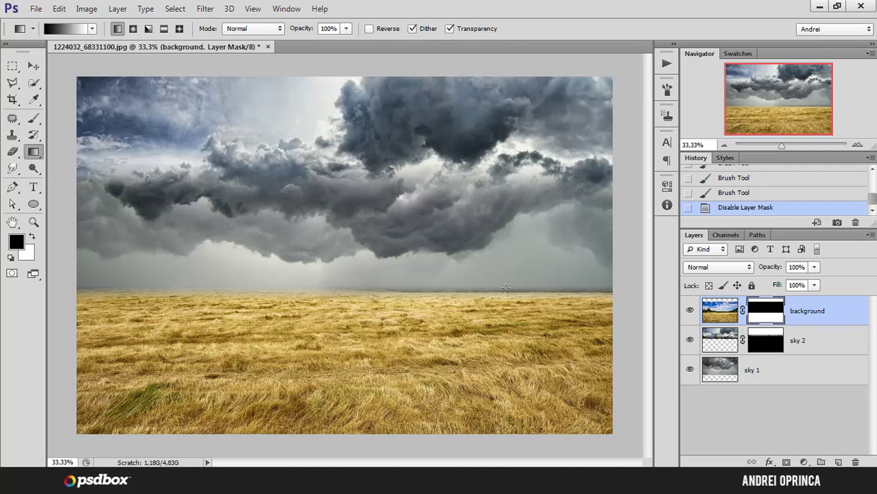
click(33, 118)
key(ctrl+plus)
mouse_move(470, 257)
mouse_down()
mouse_move(420, 255)
mouse_move(385, 236)
mouse_up()
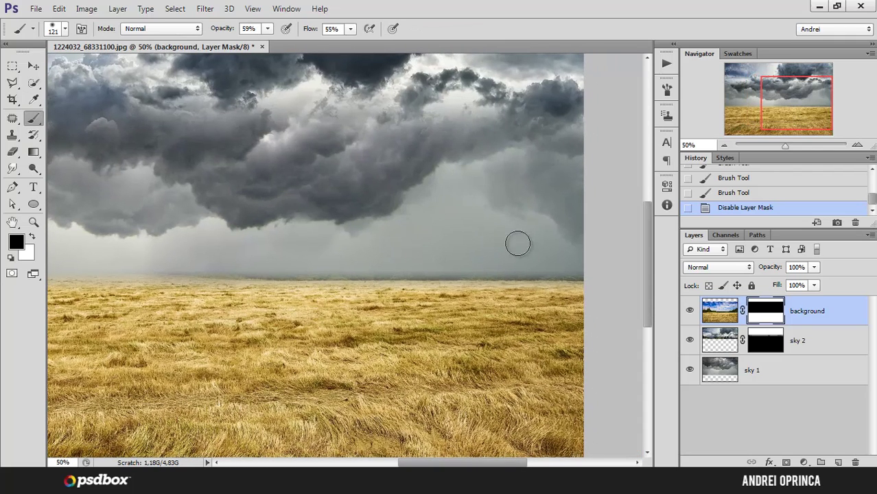
key(bracketleft)
key(bracketleft)
key(bracketleft)
key(bracketleft)
mouse_move(548, 266)
mouse_down()
mouse_move(590, 273)
mouse_move(542, 269)
mouse_up()
drag(533, 269, 514, 270)
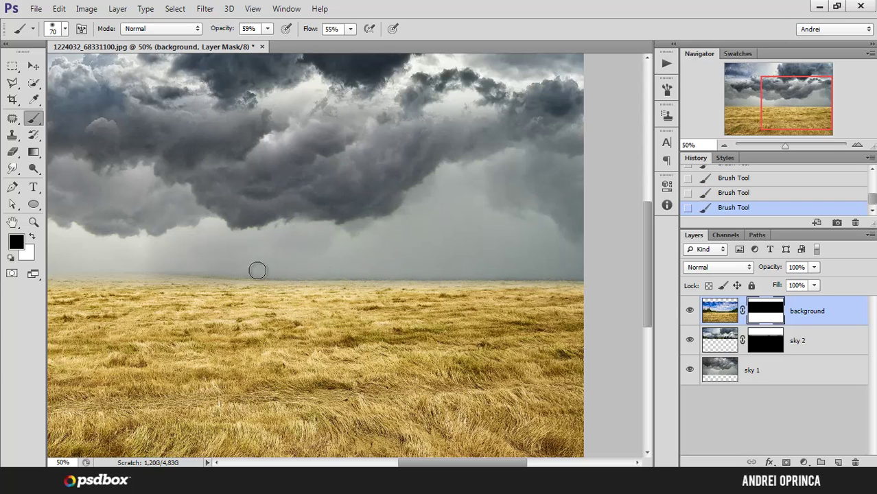
Enlarge the brush to 100 px and soften the haze just above the horizon on the background mask.
key(bracketright)
key(bracketright)
key(bracketright)
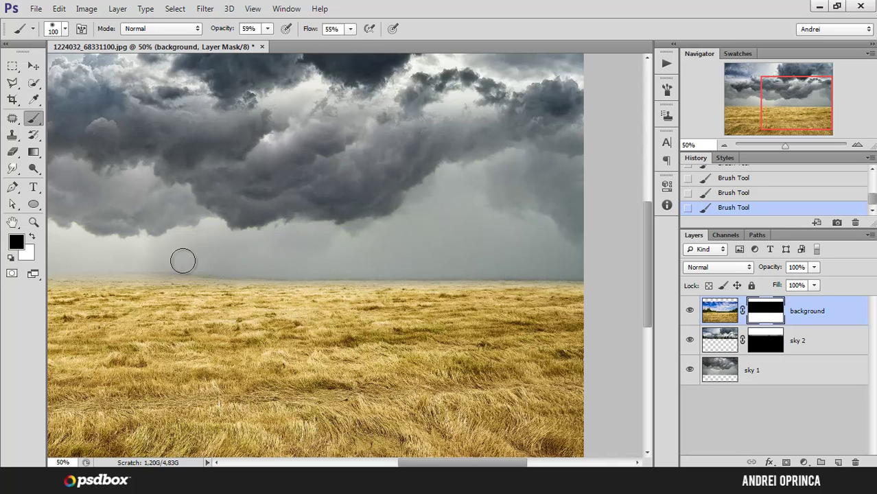
drag(182, 259, 397, 254)
drag(330, 249, 429, 262)
alt+click(422, 239)
alt+click(421, 239)
alt+click(421, 239)
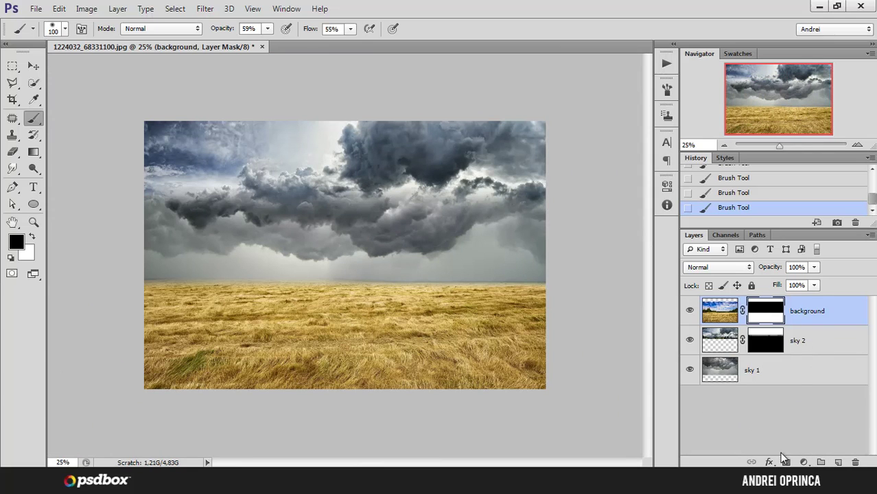
Add a Hue/Saturation adjustment layer above the background layer with Saturation set to -70.
click(803, 463)
click(724, 416)
click(804, 462)
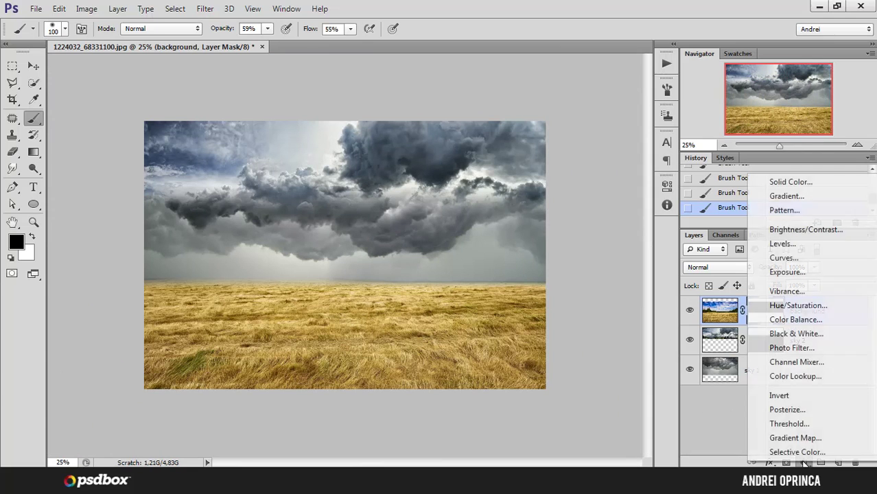
click(803, 306)
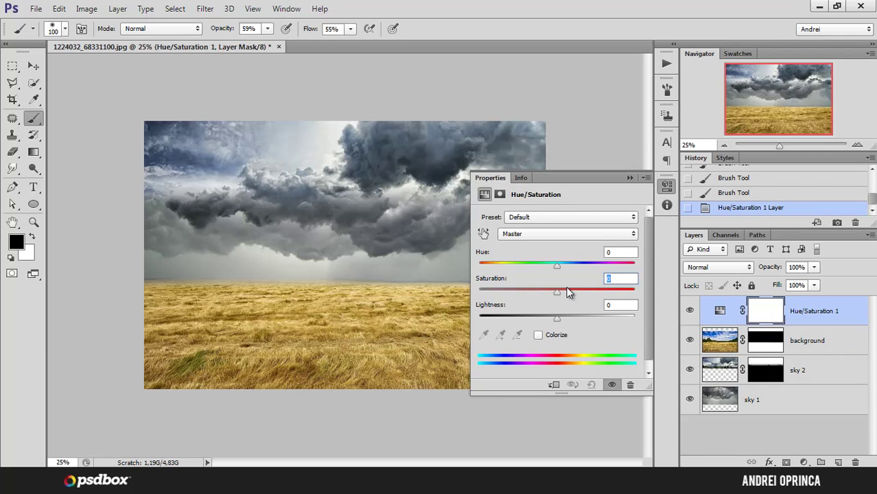
text(-70)
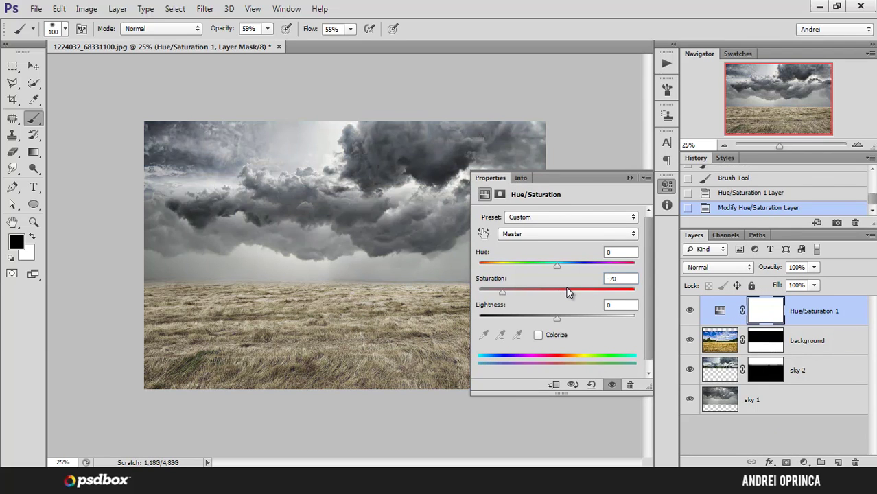
click(629, 178)
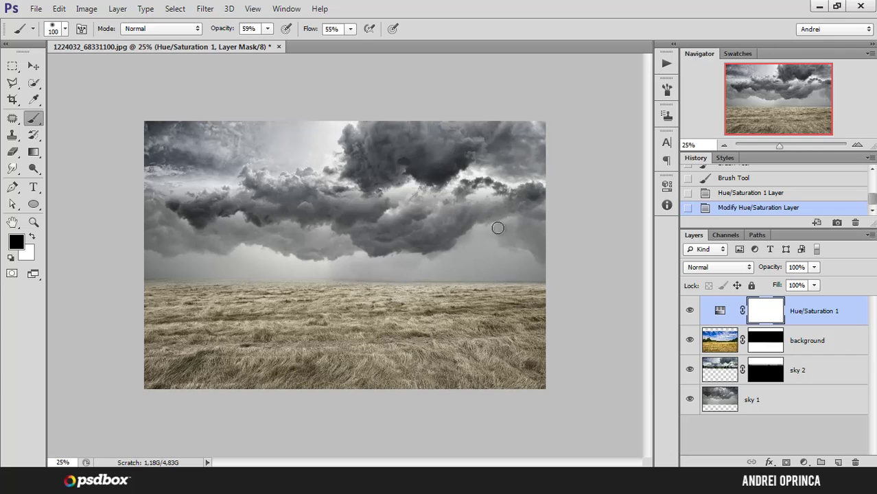
Open the transparent door PNG from the stock folder, copy its whole canvas, close it and paste the door into the field composite.
click(855, 336)
click(847, 316)
key(ctrl+o)
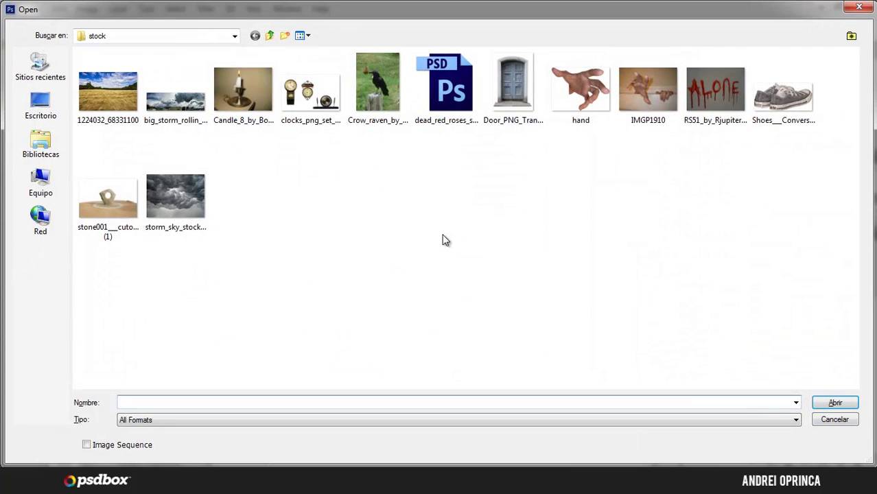
click(497, 118)
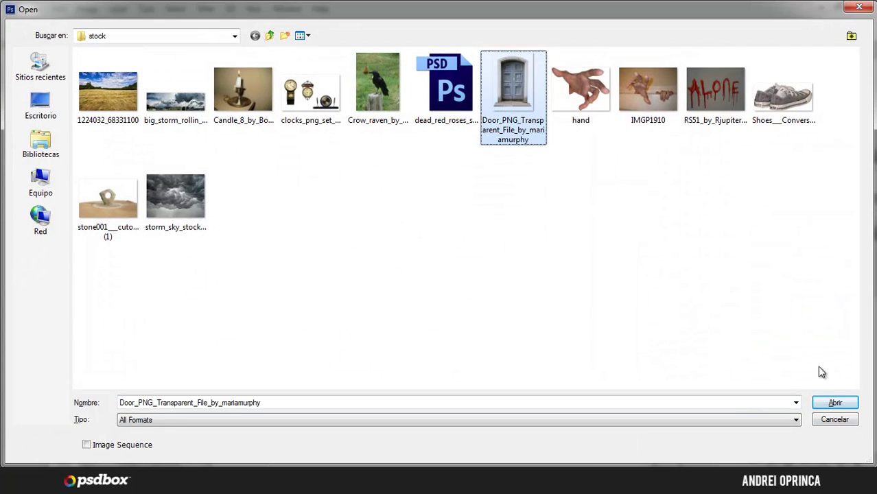
click(833, 402)
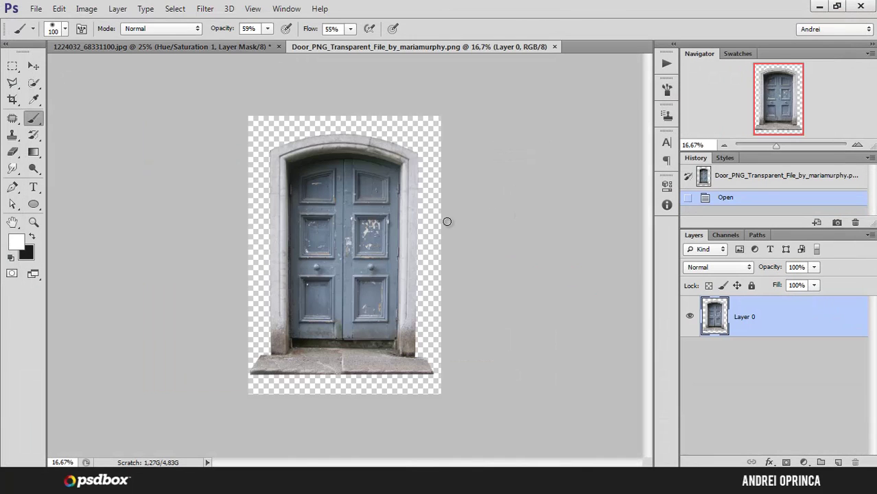
key(ctrl+a)
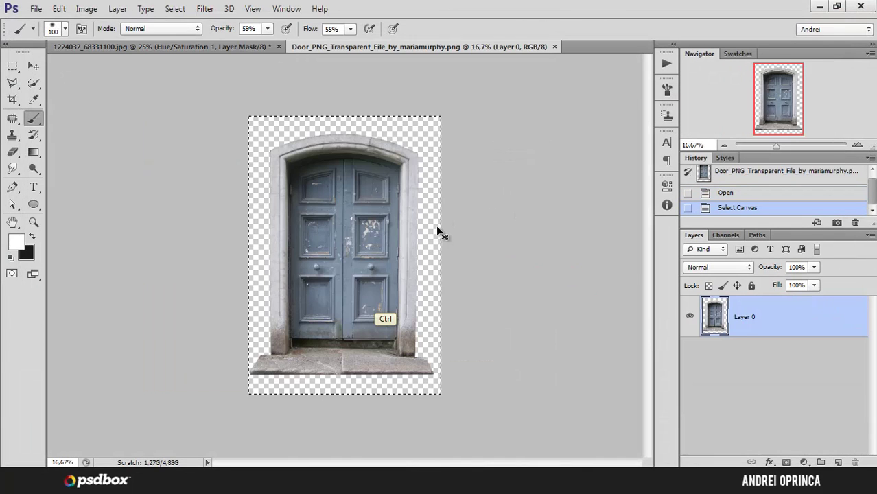
key(ctrl+w)
key(ctrl+v)
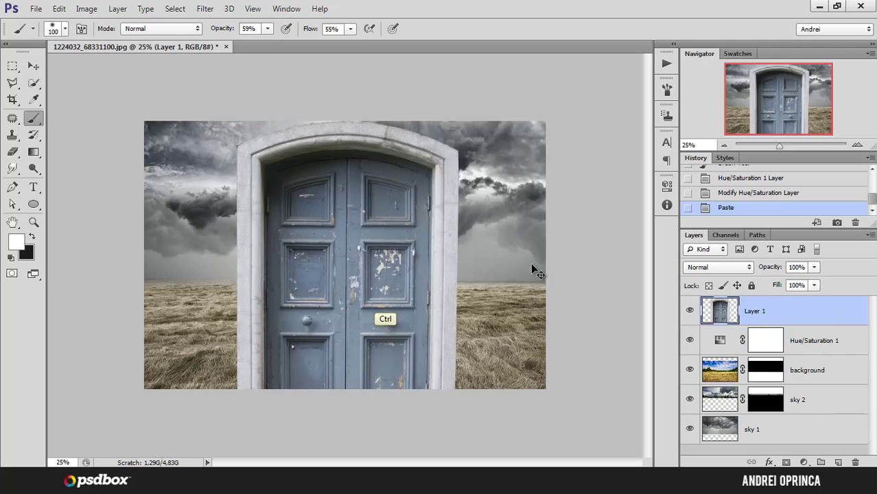
Rename the pasted door image's layer as door.
key(x)
double_click(755, 312)
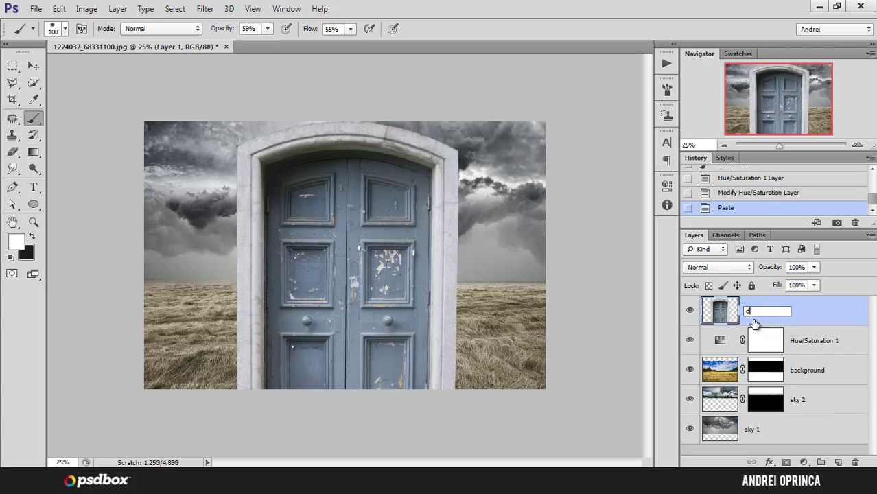
key(Return)
Scale the door down proportionally to about 31.5% with Free Transform and place it on the left part of the field.
key(ctrl+t)
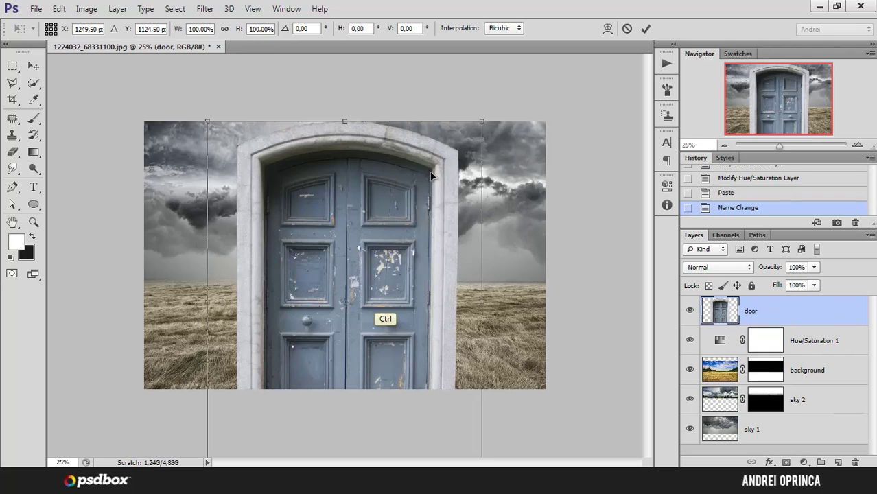
key(shift)
drag(482, 121, 389, 155)
key(shift)
drag(424, 103, 418, 232)
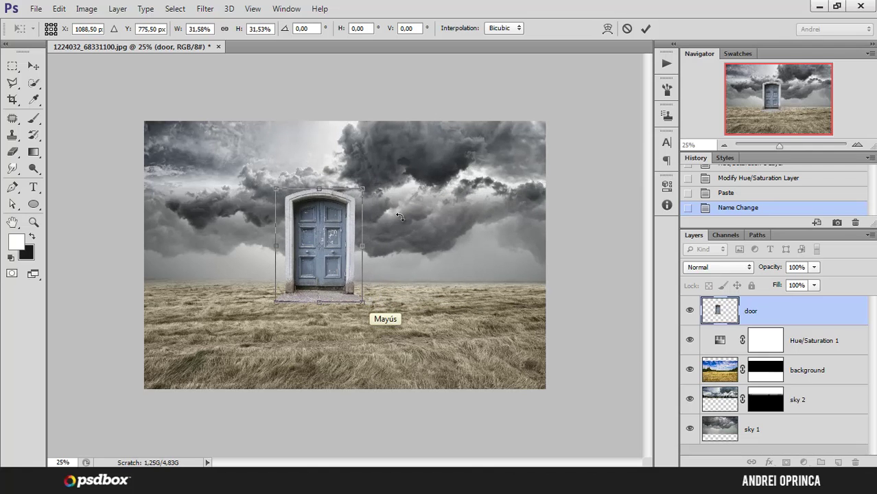
key(ctrl+plus)
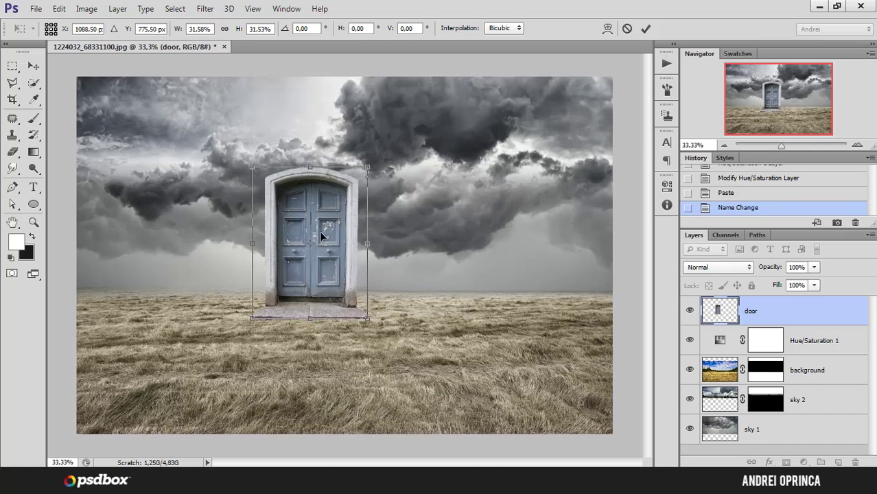
drag(336, 251, 244, 270)
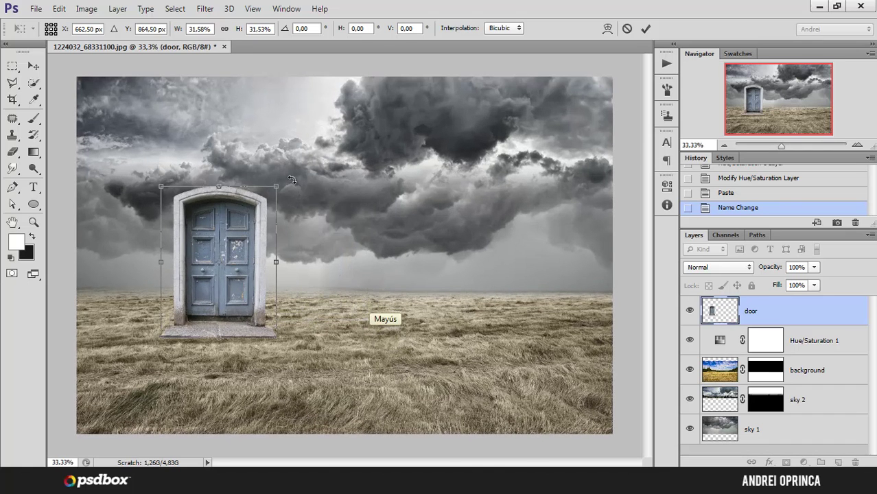
Enlarge the door to about 38.7%, adjust its position on the left side of the field, and apply the transform.
drag(275, 186, 292, 166)
drag(256, 240, 240, 255)
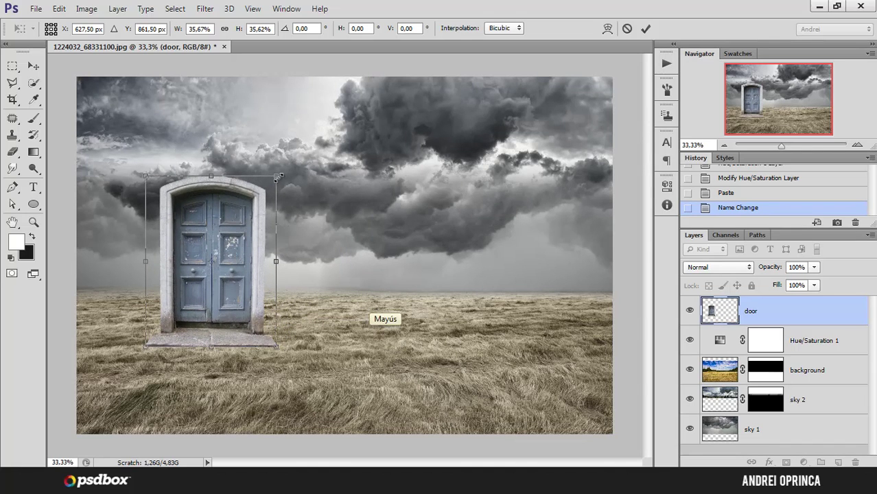
drag(277, 177, 282, 171)
drag(244, 247, 255, 249)
drag(291, 173, 298, 163)
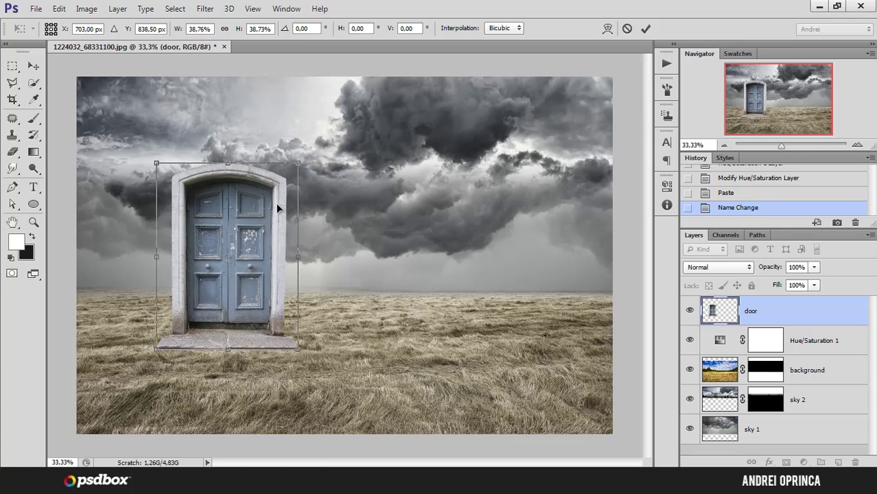
key(b)
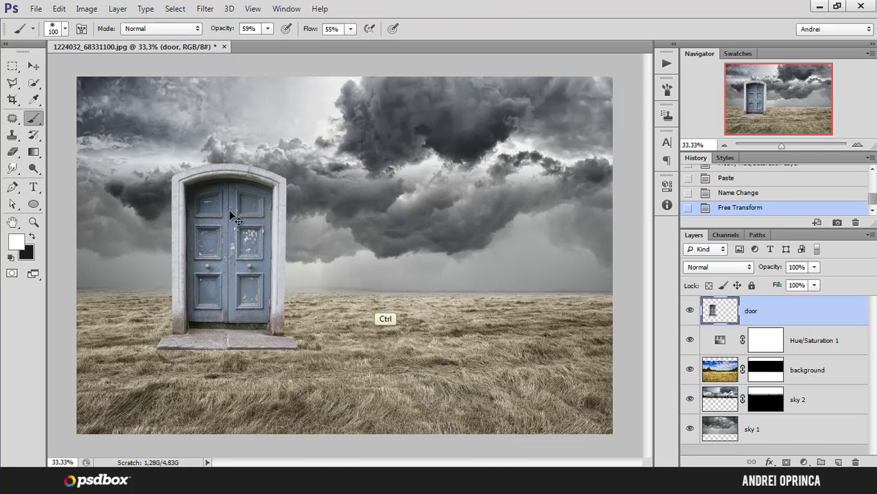
Rotate the door layer by about -0.68° with Free Transform and apply the rotation.
key(ctrl+t)
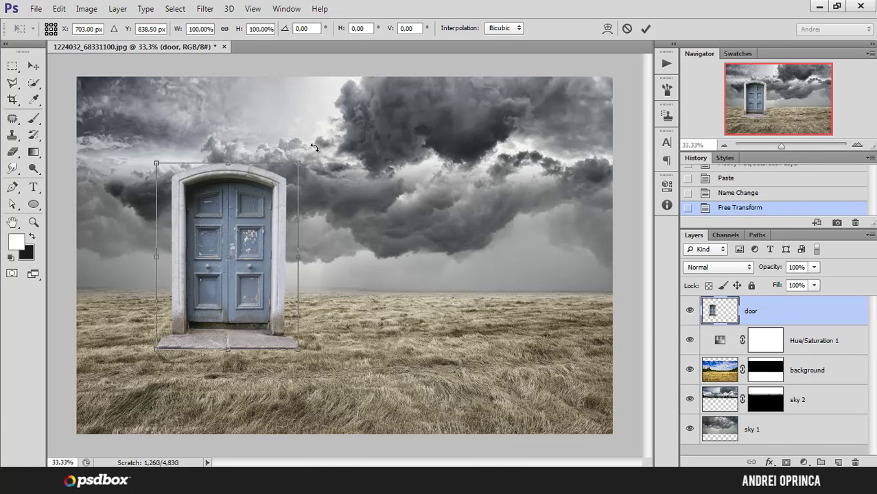
mouse_move(314, 147)
mouse_down()
mouse_move(318, 141)
mouse_move(311, 145)
mouse_up()
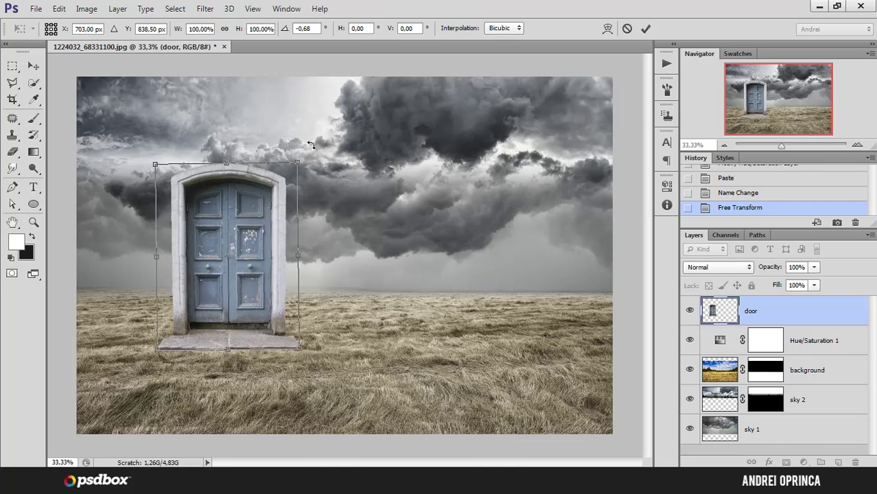
key(Return)
key(b)
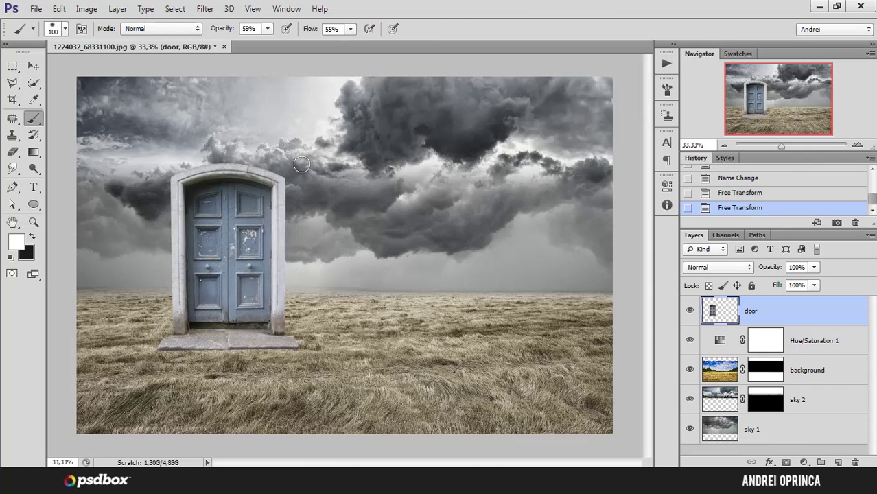
Open the stone001 cutout PNG from the stock folder as a separate document.
key(ctrl+o)
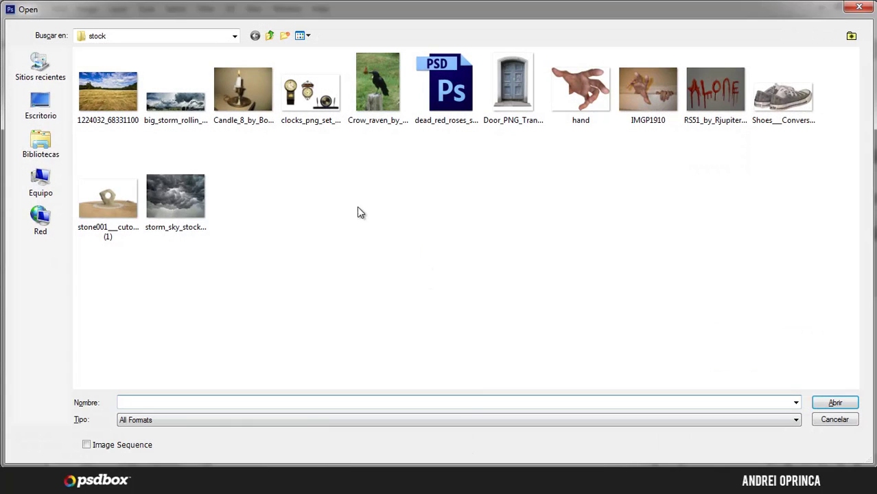
click(125, 208)
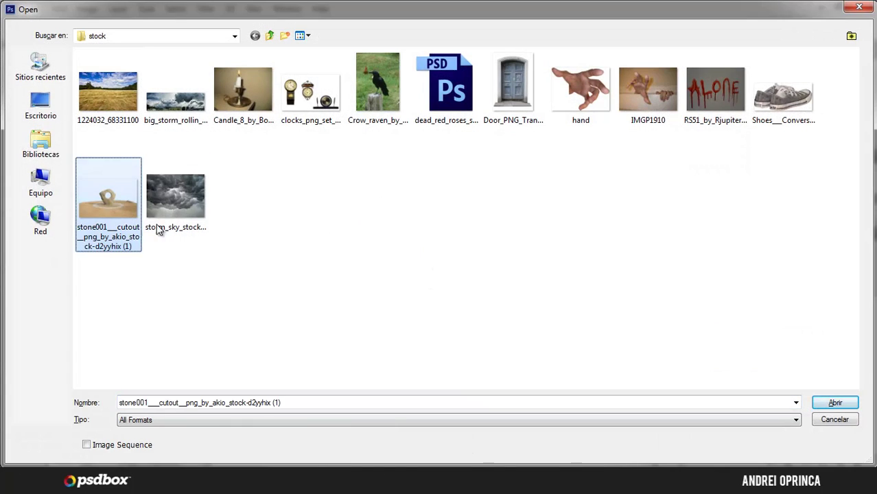
click(835, 403)
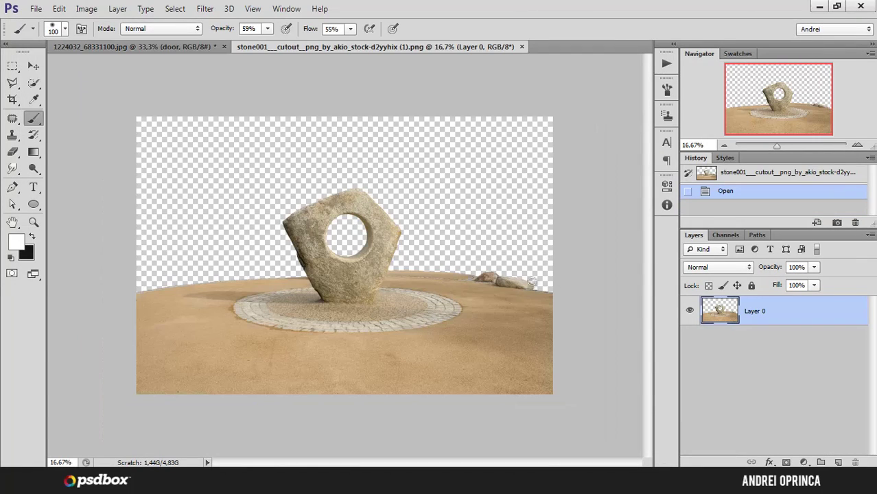
Set the Pen tool to Path mode for tracing around the stone and its paved circle.
ctrl+click(289, 292)
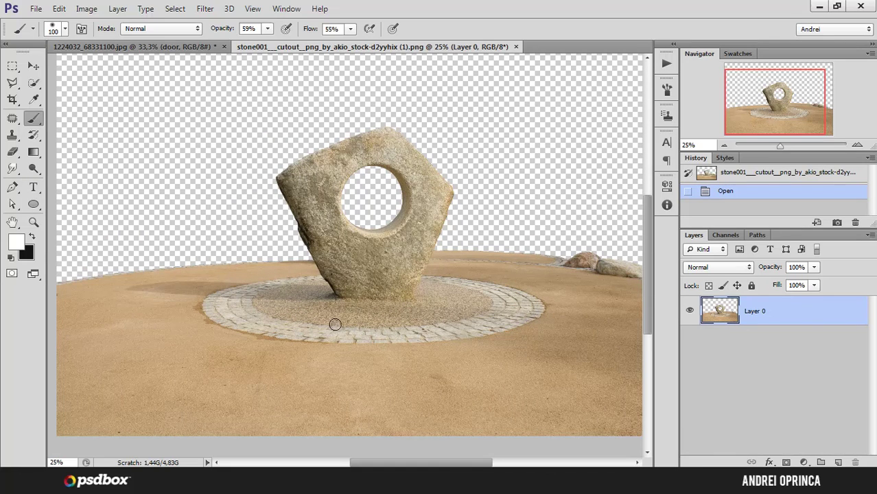
click(12, 187)
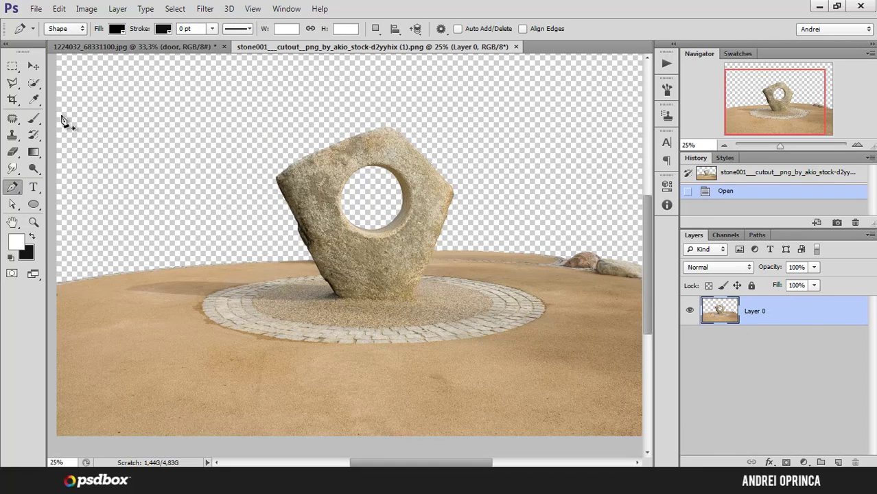
click(66, 28)
click(62, 53)
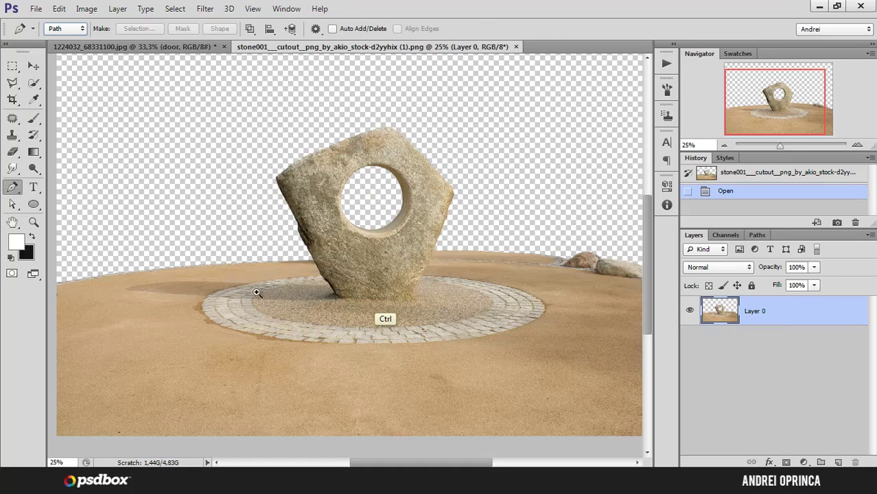
key(ctrl+space)
drag(242, 289, 480, 244)
click(558, 243)
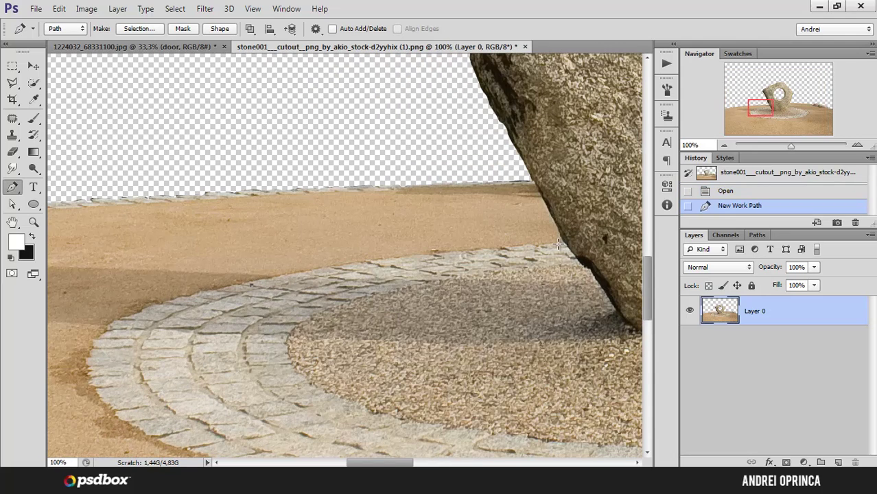
click(550, 235)
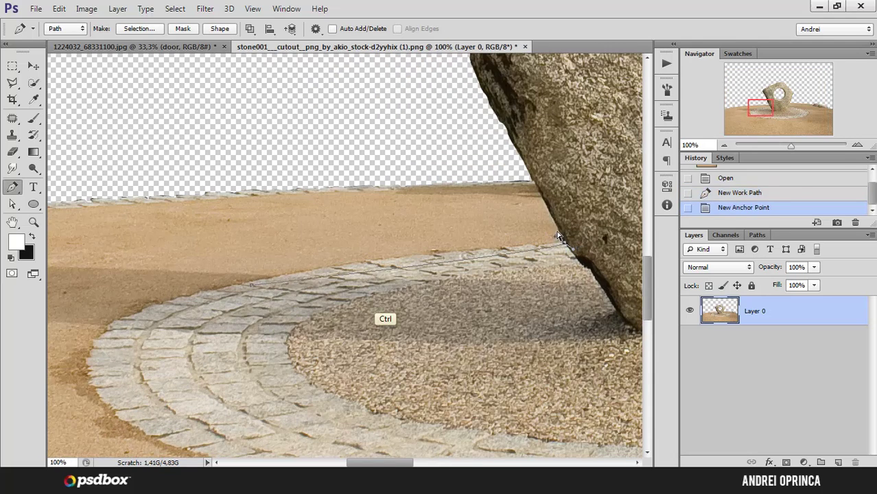
key(ctrl+z)
key(BackSpace)
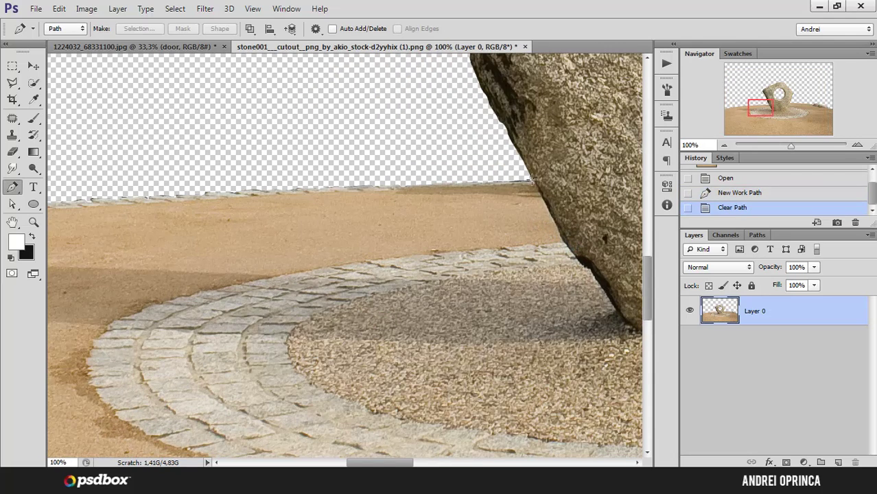
Start a path at the horizon on the stone's left edge, following it down and along the paved circle's upper-left rim.
click(529, 177)
click(556, 225)
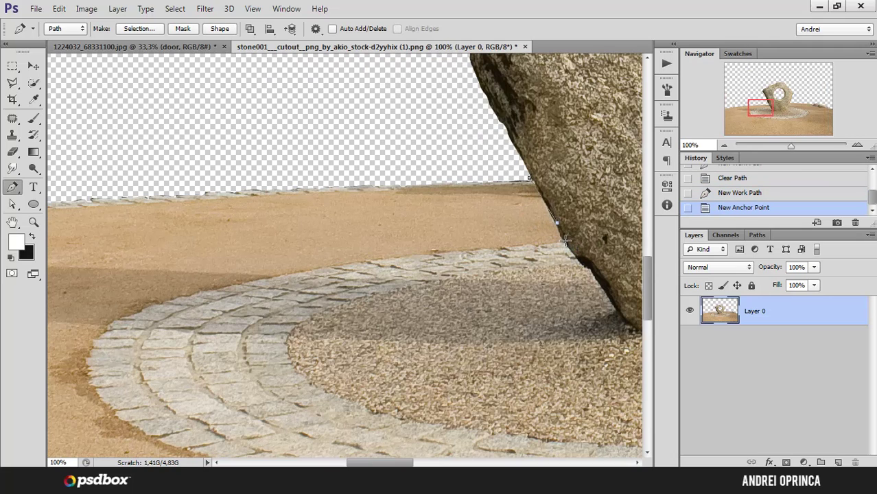
click(564, 240)
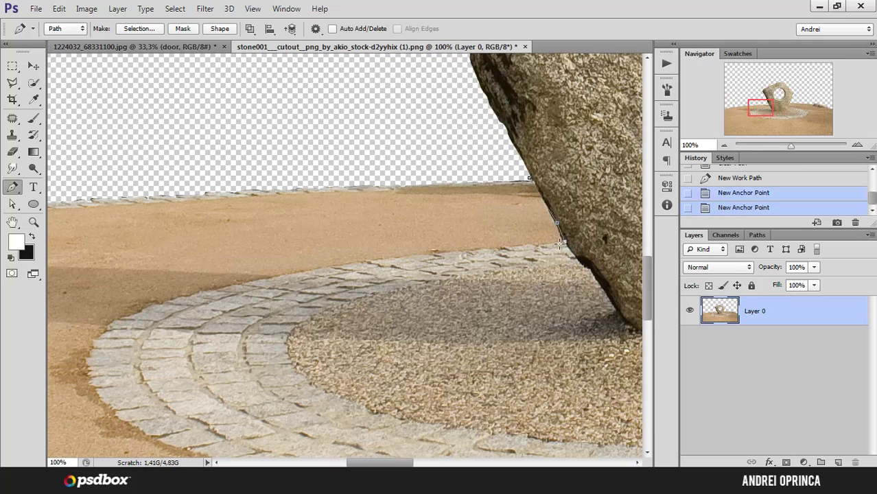
click(379, 260)
drag(121, 321, 61, 364)
Continue the path with curved anchors around the front and right rim of the paved circle to the stone's right edge.
scroll(203, 284, down, 5)
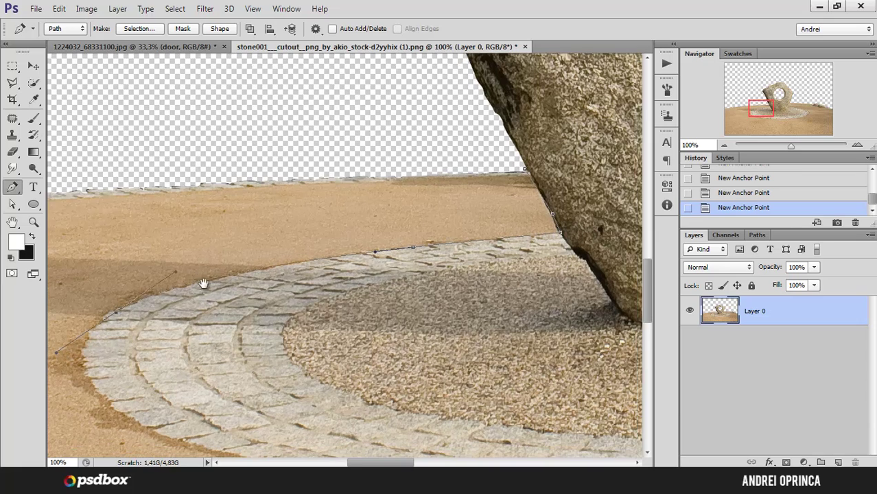
scroll(293, 323, left, 2)
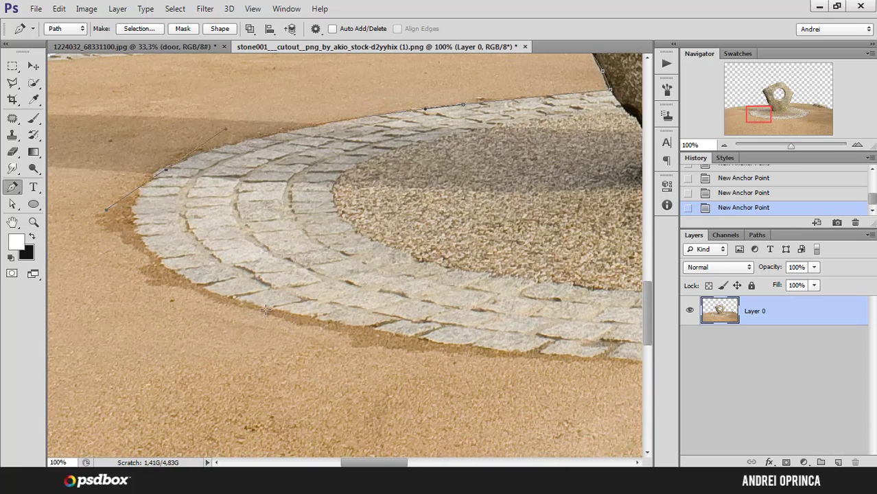
drag(265, 310, 405, 341)
drag(465, 344, 181, 293)
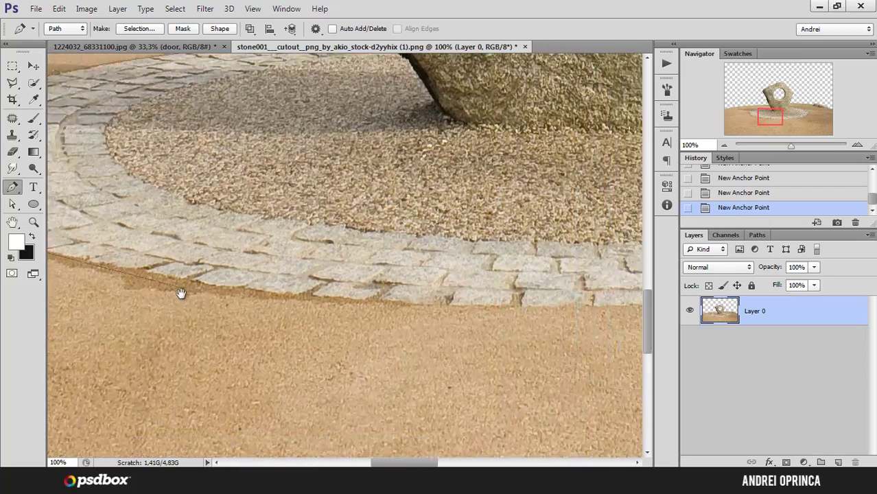
scroll(381, 313, down, 2)
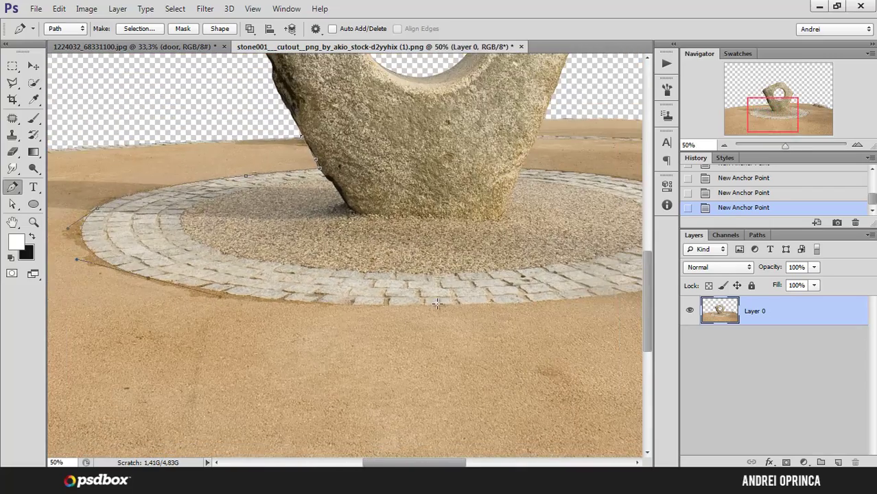
drag(438, 305, 372, 307)
drag(505, 300, 388, 309)
drag(457, 293, 524, 266)
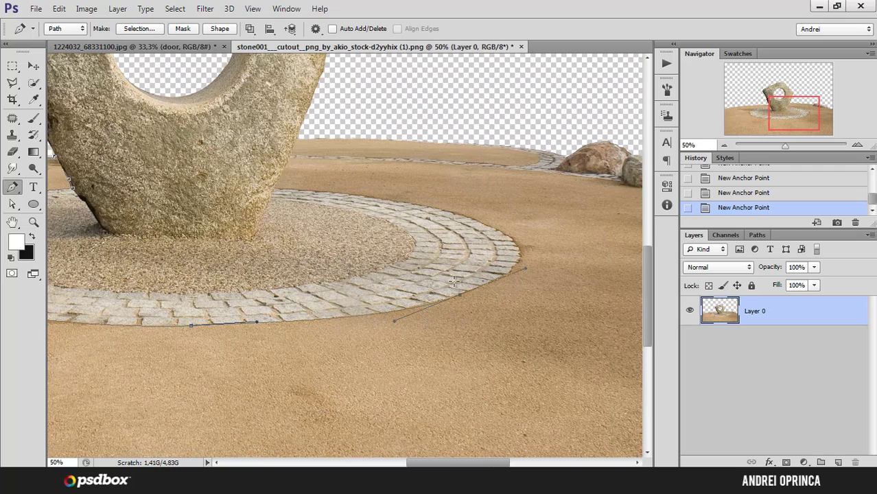
drag(476, 220, 409, 197)
click(275, 188)
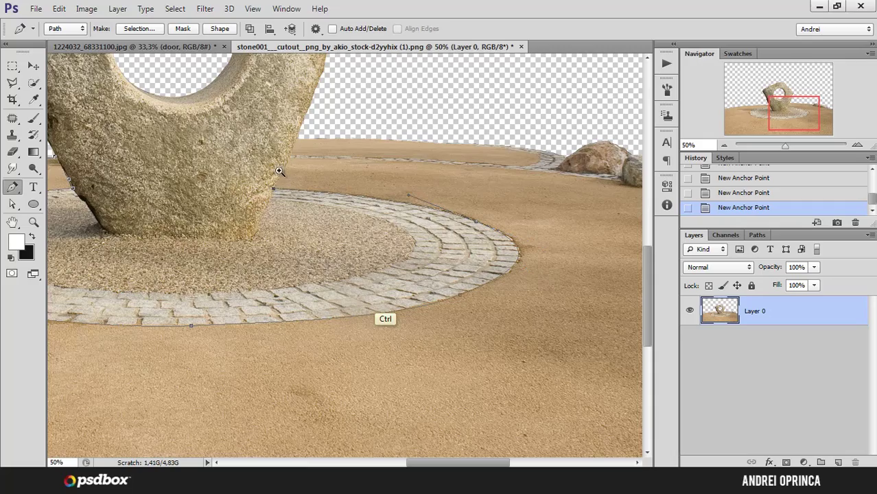
Extend the path up the stone's right edge past the horizon and out into the transparent area.
scroll(275, 189, up, 3)
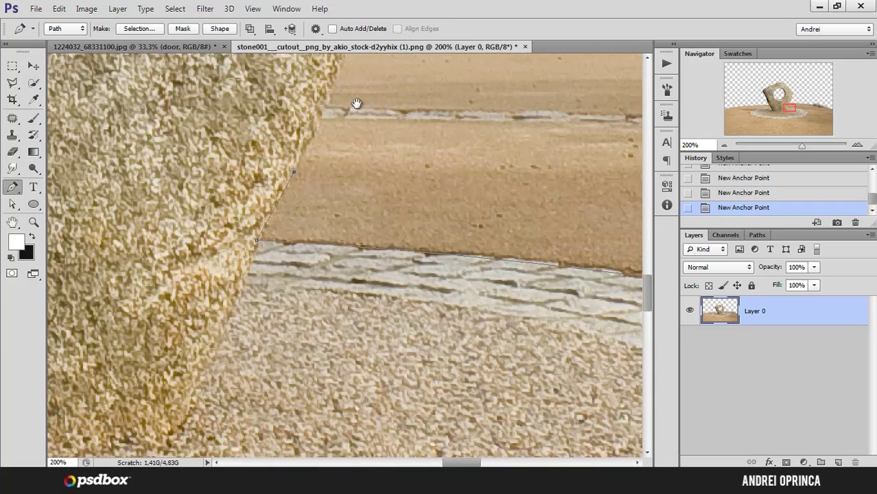
drag(357, 104, 293, 240)
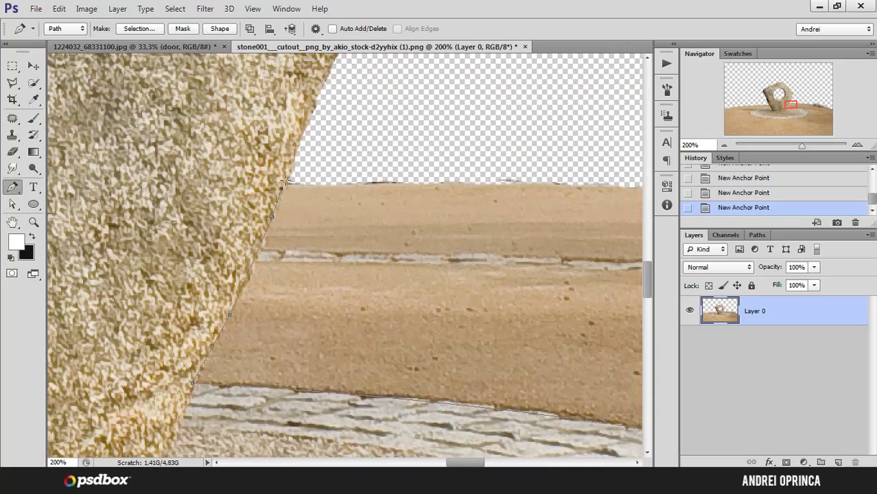
scroll(338, 142, down, 5)
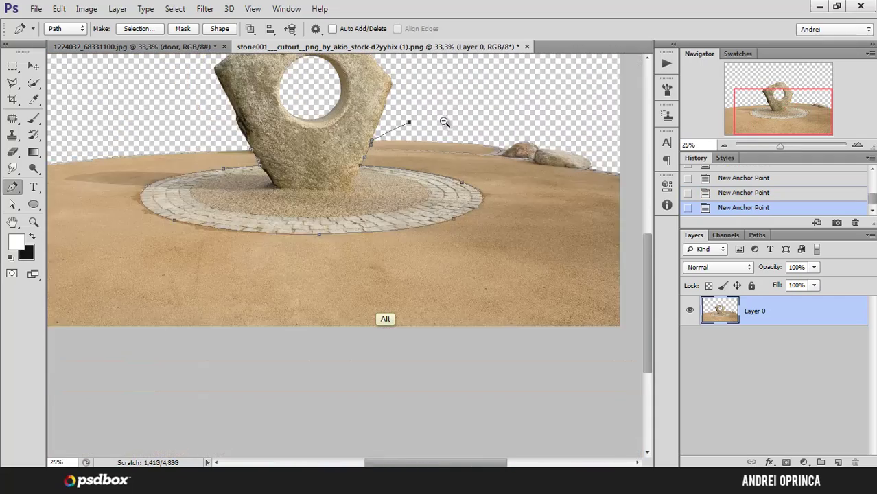
scroll(444, 122, down, 1)
Run the path around the outside of the canvas, enclosing the sandy ground and coming back towards the stone's left side.
drag(503, 238, 534, 313)
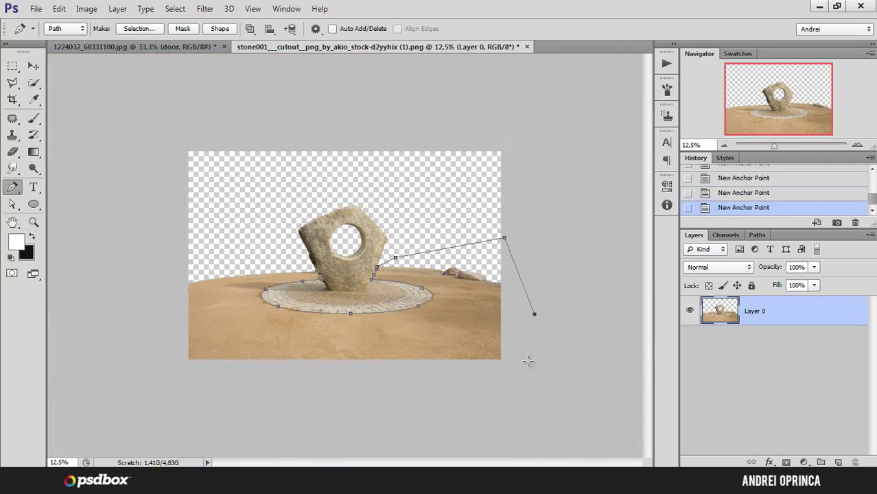
click(334, 415)
click(151, 402)
click(106, 341)
click(127, 272)
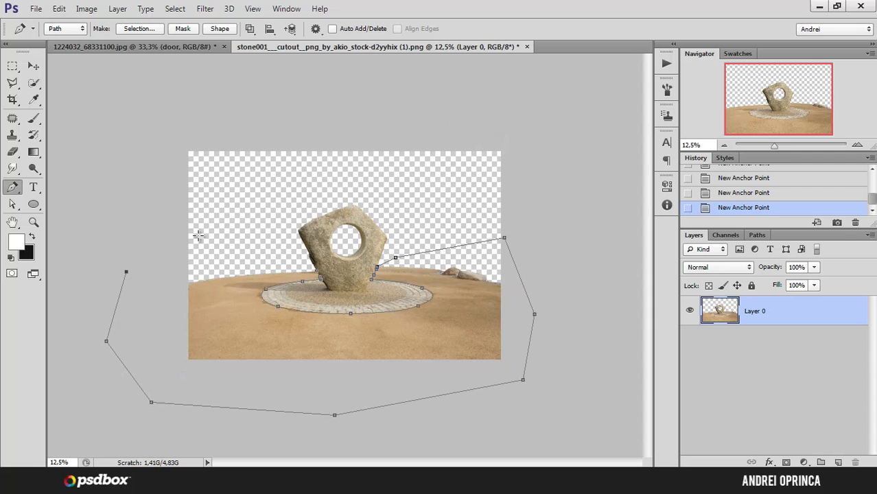
click(212, 232)
click(273, 245)
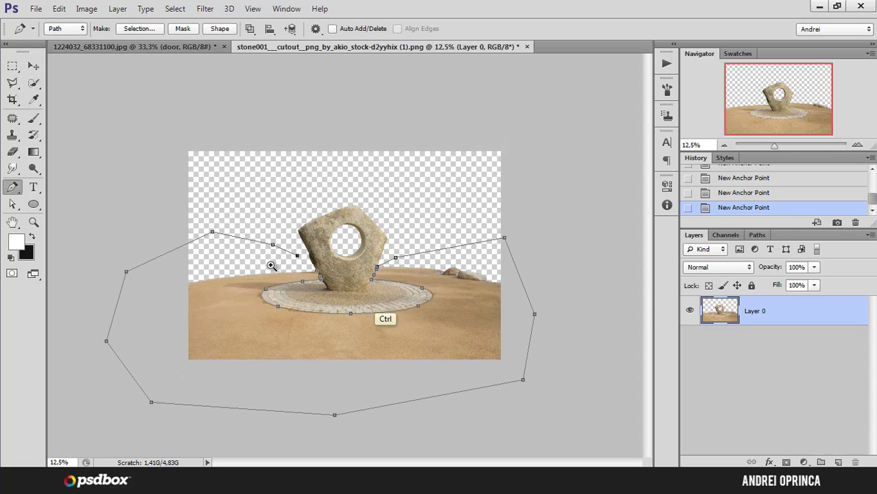
Pick up the open path and close it beside the stone's left edge.
scroll(295, 268, up, 2)
scroll(317, 281, down, 1)
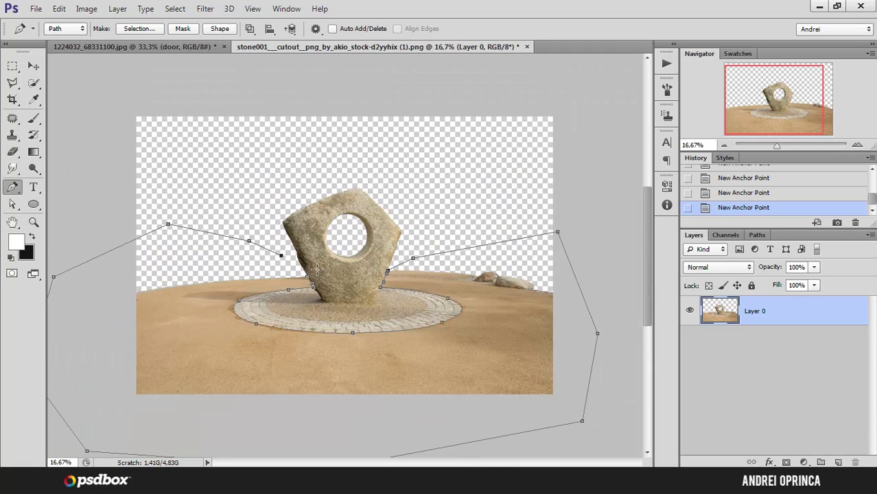
scroll(313, 273, up, 2)
key(ctrl)
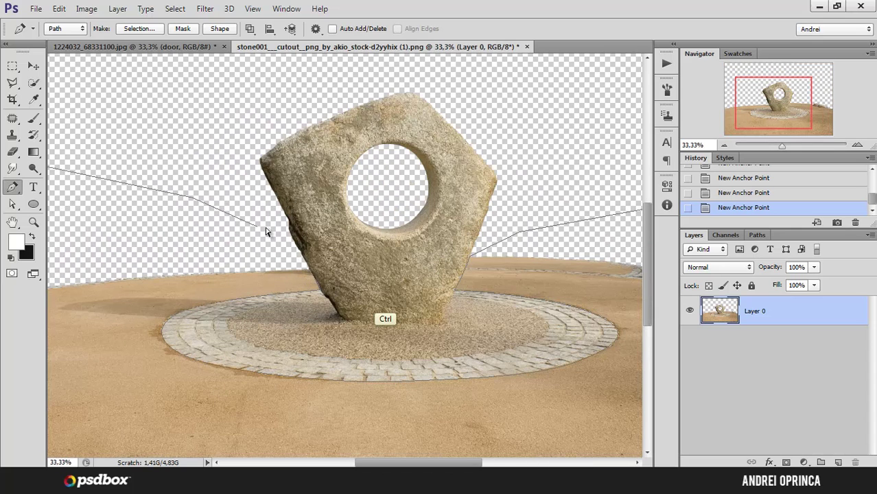
click(308, 267)
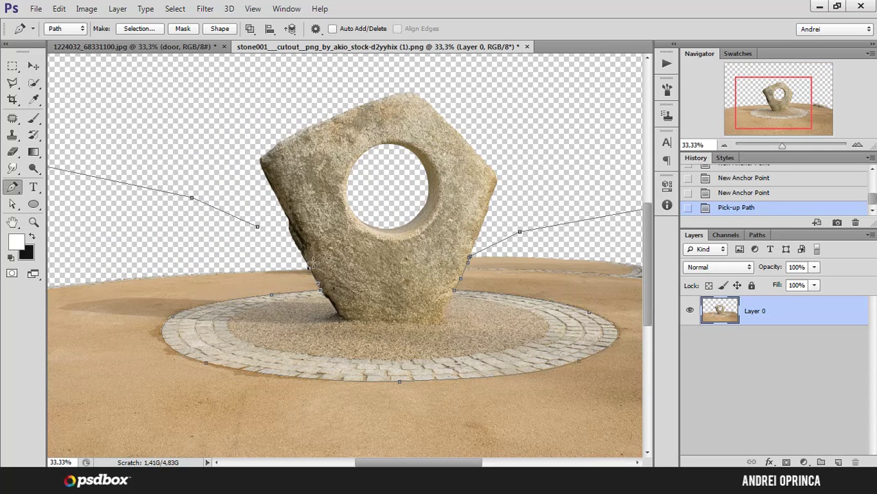
click(258, 227)
key(ctrl+minus)
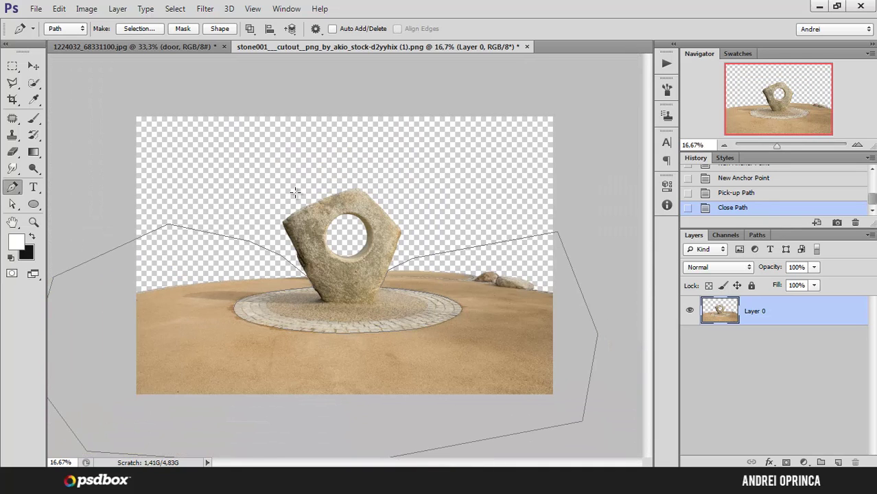
Convert the path to a new anti-aliased selection with 0 px feather, delete the sandy ground inside it, and deselect.
right_click(295, 192)
click(357, 233)
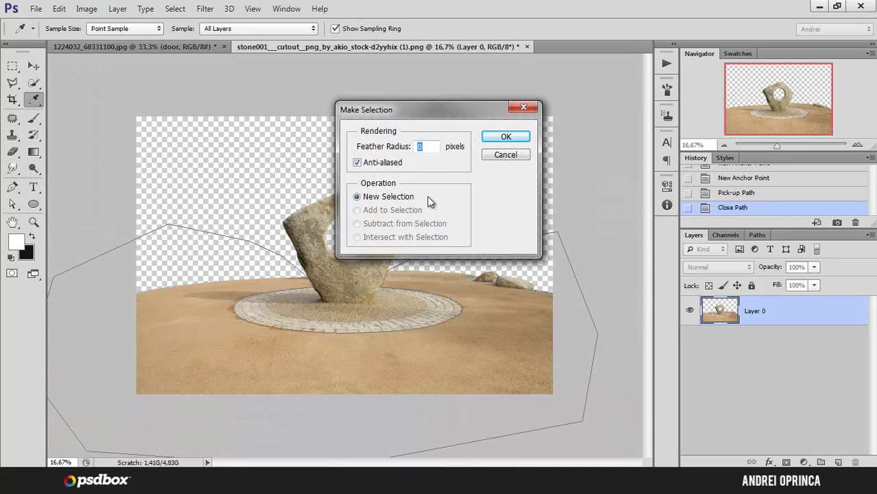
click(504, 139)
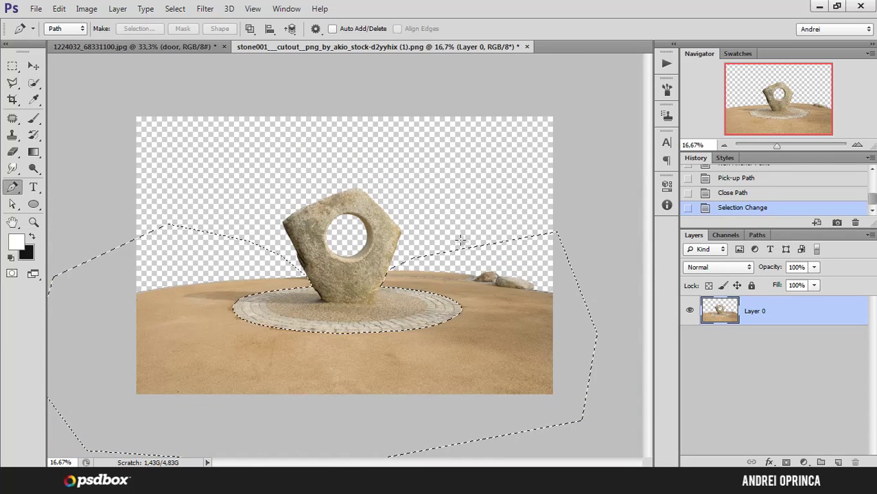
key(Delete)
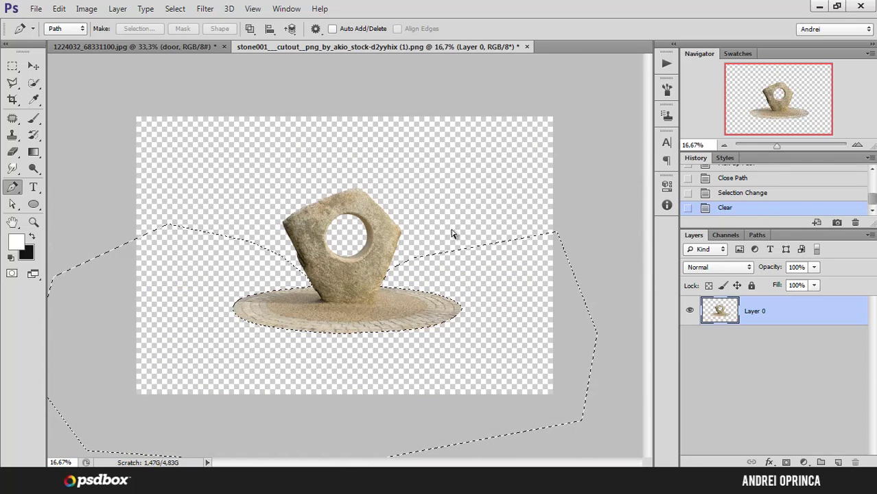
key(ctrl+d)
Enclose the stone and its round paved base in a rectangular selection and copy it.
key(v)
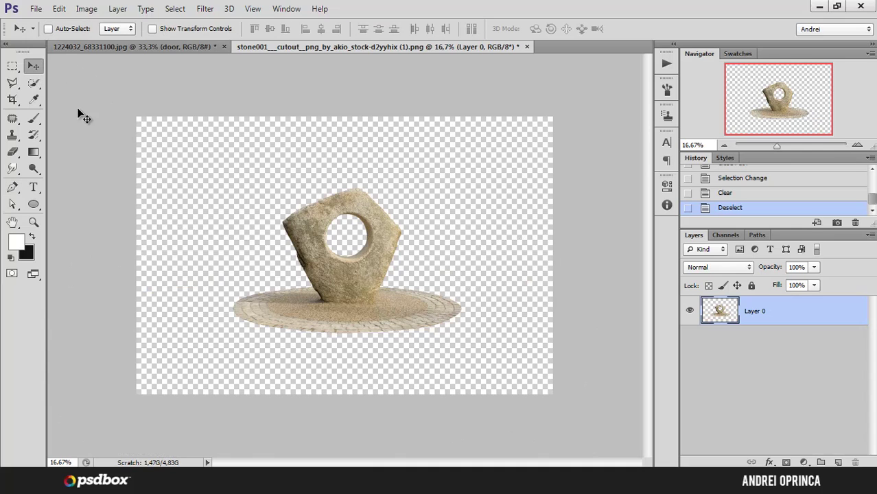
click(13, 66)
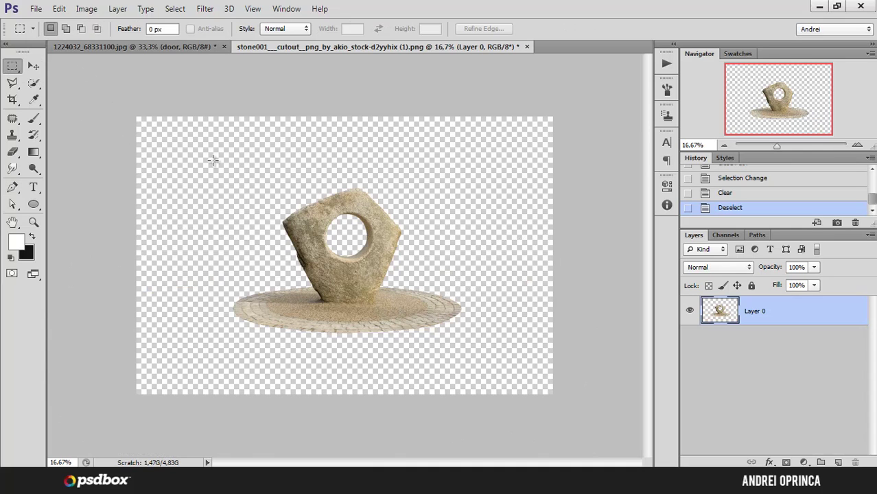
drag(206, 163, 495, 356)
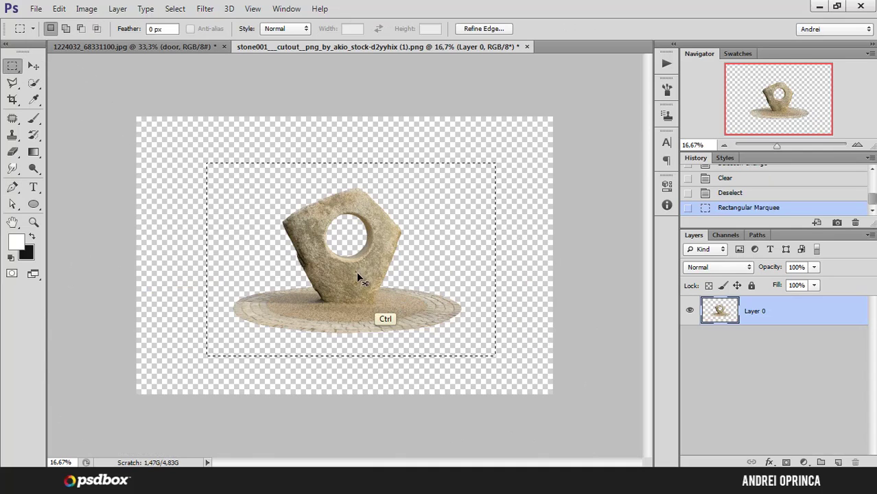
Paste the stone into the door composite, name its layer monument and convert it to a Smart Object.
click(180, 48)
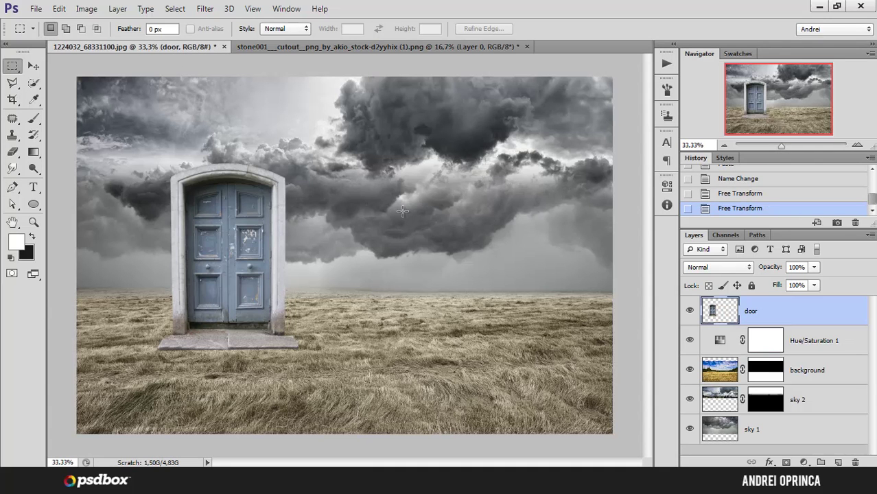
key(ctrl)
key(ctrl+v)
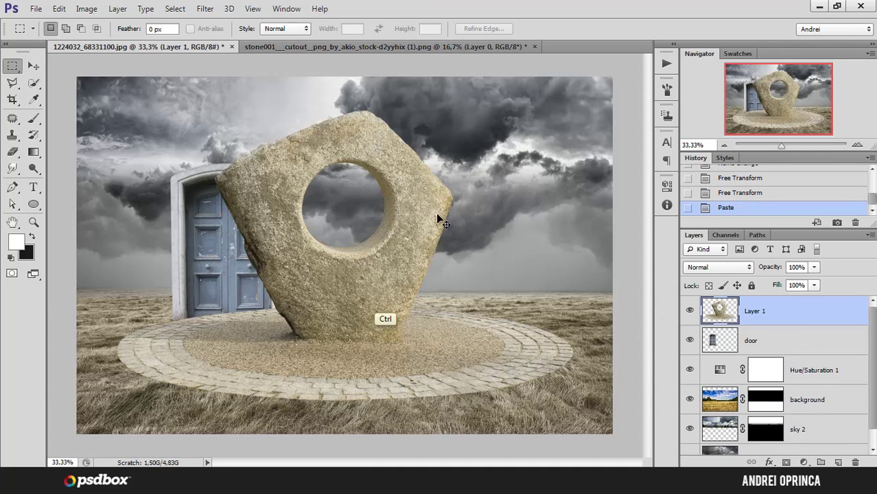
double_click(753, 312)
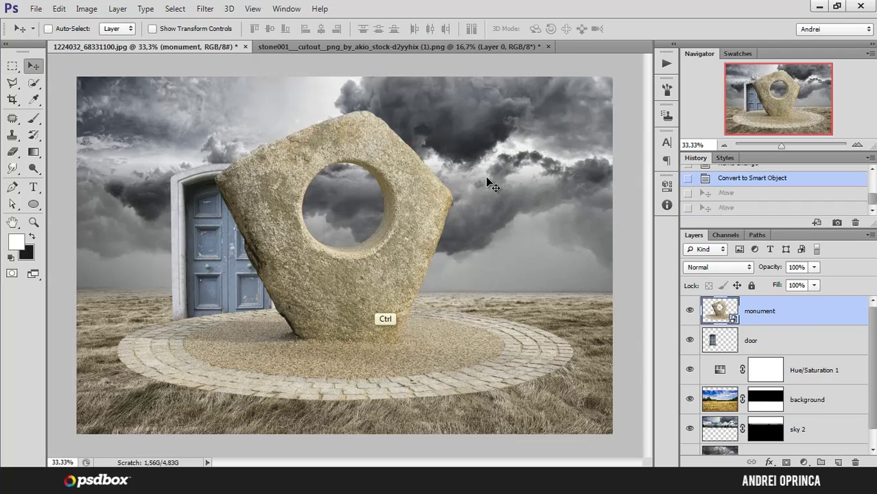
Scale the monument down to about 37.6% and place it on the grass to the right of the door.
key(ctrl+t)
drag(561, 116, 288, 291)
drag(274, 329, 470, 285)
key(Return)
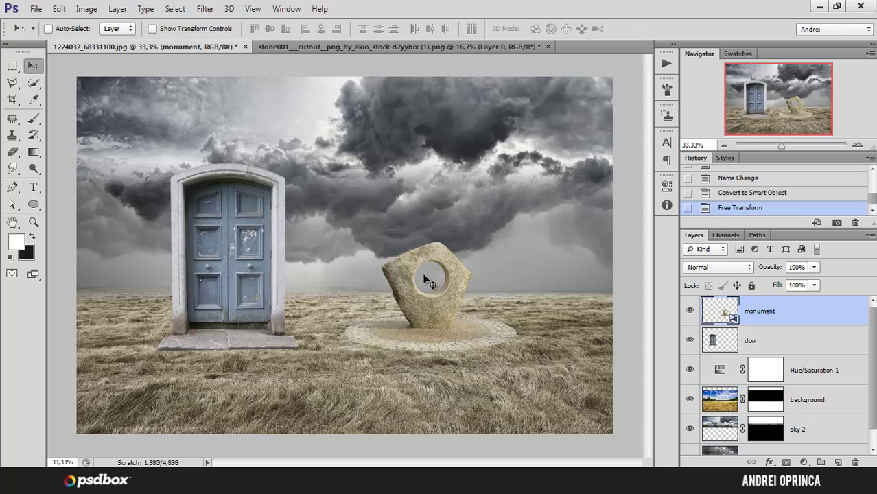
Flip the monument horizontally with Free Transform.
key(ctrl)
ctrl+click(429, 288)
ctrl+click(429, 288)
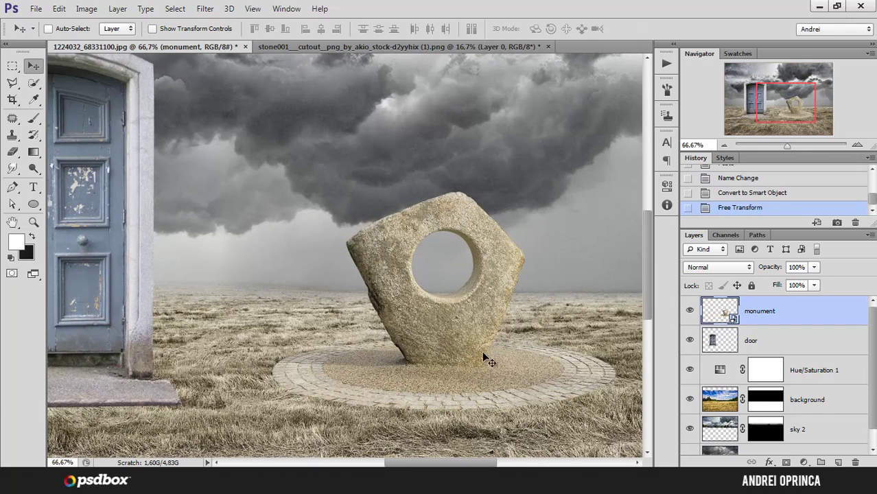
drag(541, 367, 487, 358)
alt+click(498, 338)
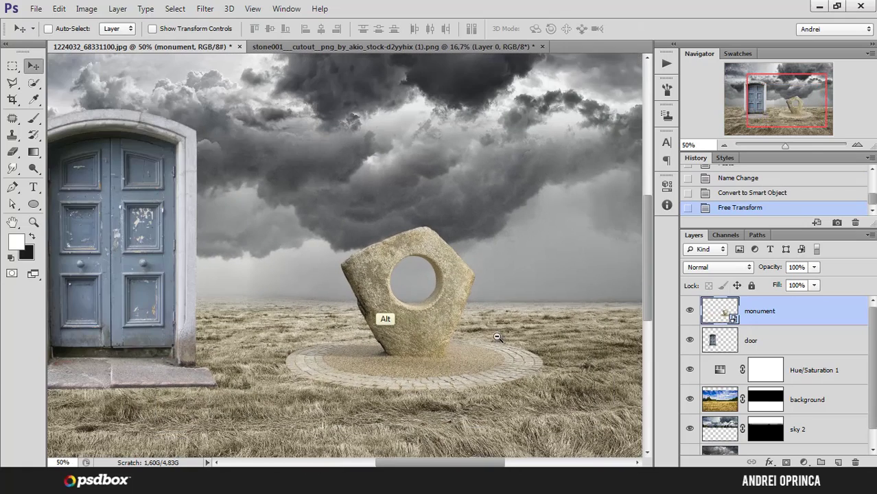
alt+click(498, 337)
key(ctrl+t)
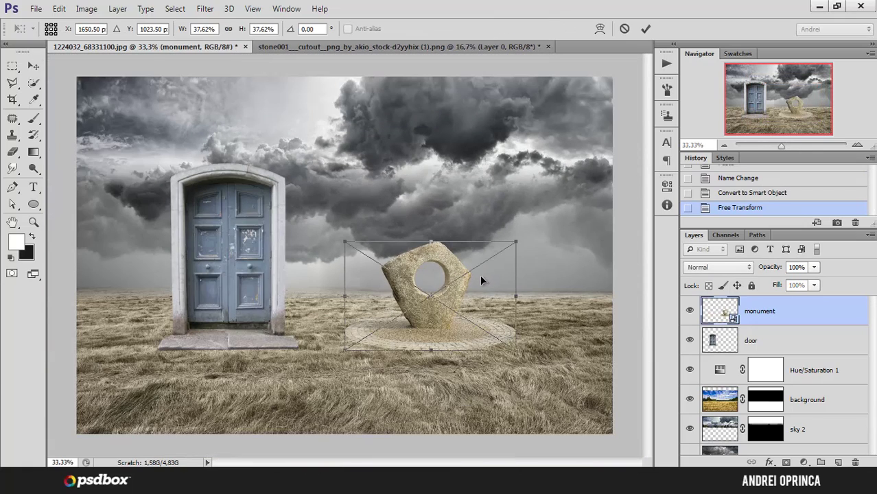
right_click(451, 300)
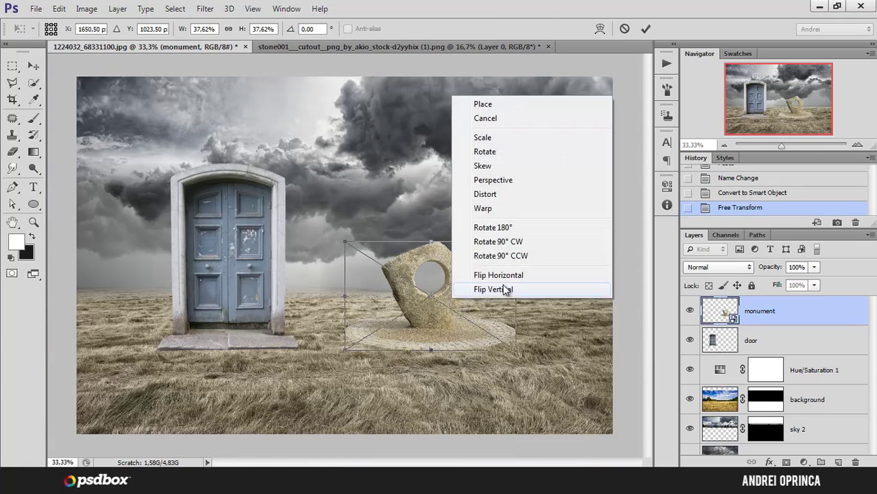
click(498, 275)
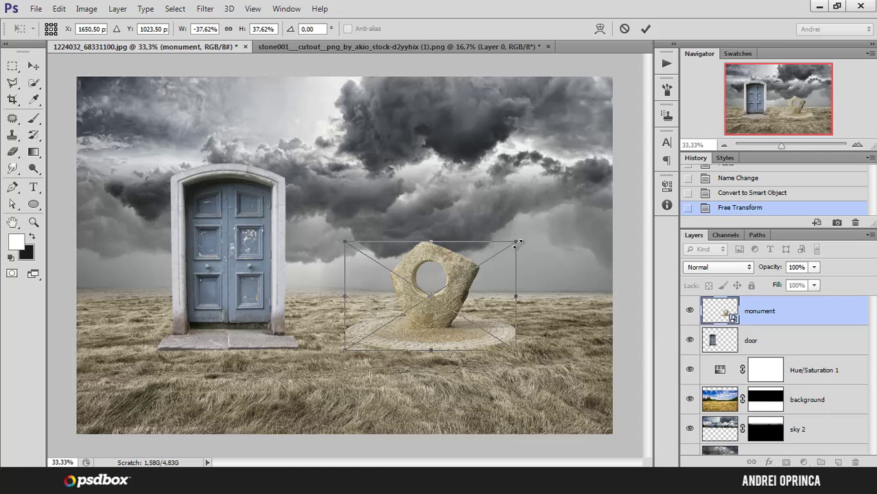
Enlarge the monument proportionally to about 43%, shift it slightly right and apply the transform.
drag(518, 243, 551, 223)
mouse_move(486, 285)
mouse_down()
mouse_move(504, 283)
mouse_move(494, 296)
mouse_move(496, 288)
mouse_up()
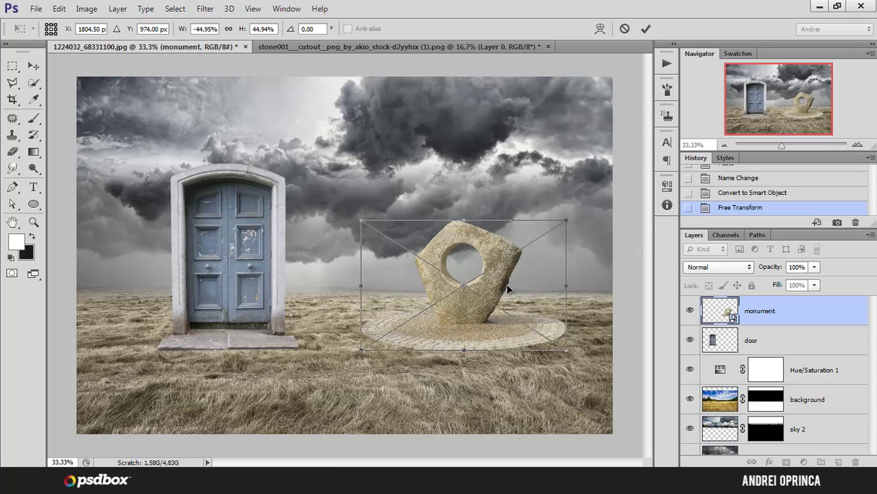
drag(563, 232, 546, 234)
key(Return)
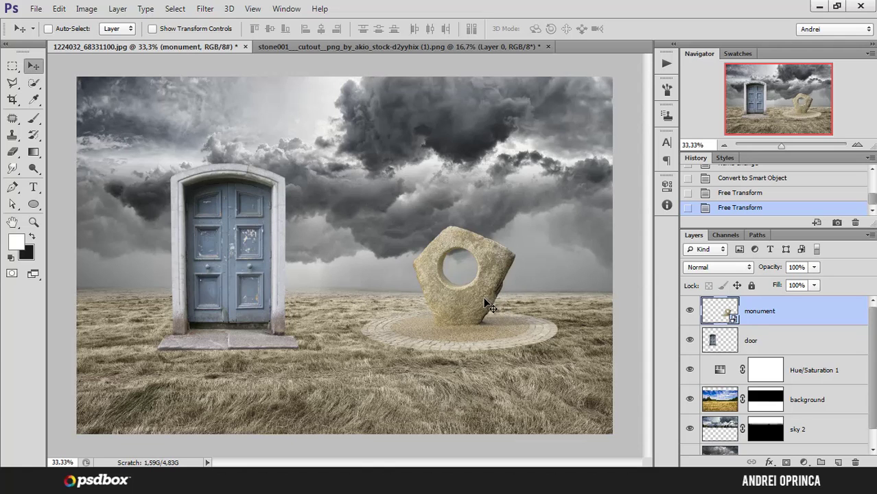
Move the monument slightly lower and to the left on the grass, and rotate it very slightly clockwise.
drag(476, 305, 479, 323)
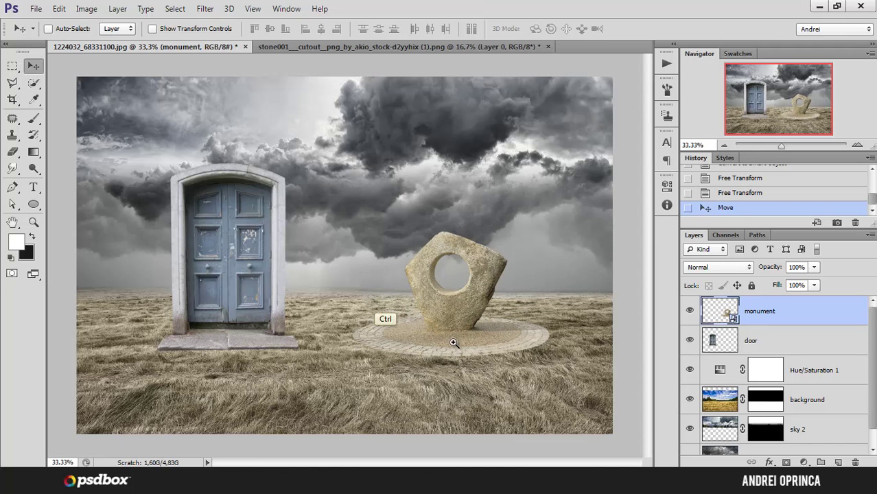
scroll(448, 341, up, 1)
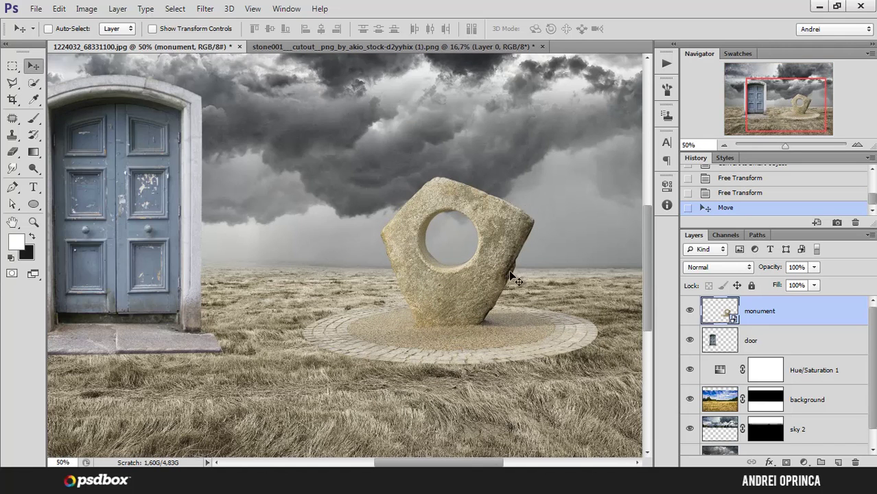
mouse_move(549, 339)
mouse_down()
mouse_move(542, 337)
mouse_move(554, 346)
mouse_up()
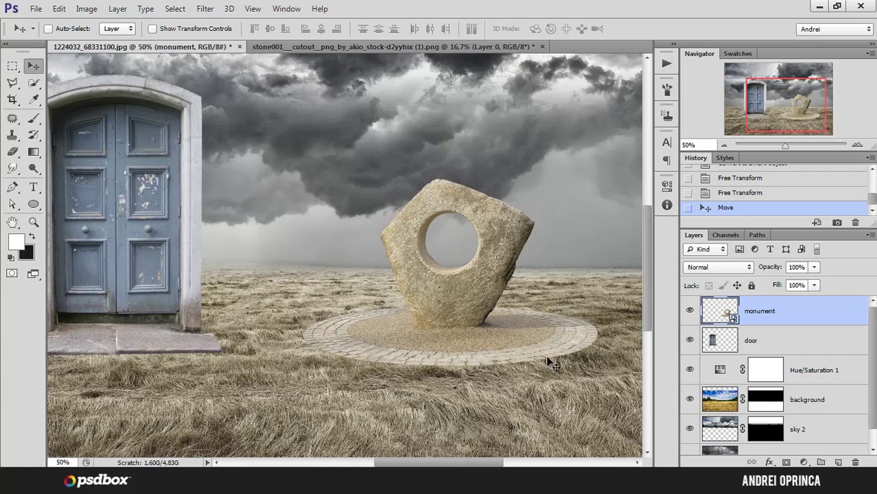
key(ctrl)
key(ctrl+t)
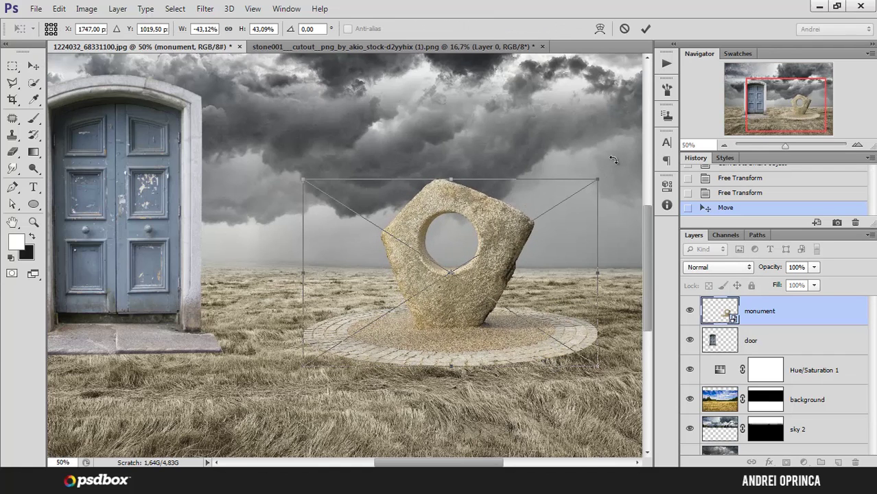
drag(612, 159, 614, 164)
key(Return)
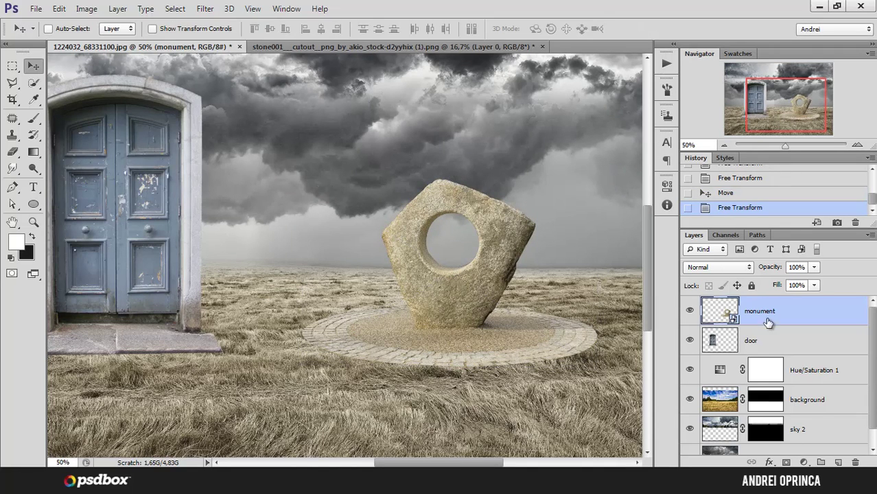
Add a layer mask to the monument layer and set the Brush tool to 100% opacity and 100% flow.
click(786, 462)
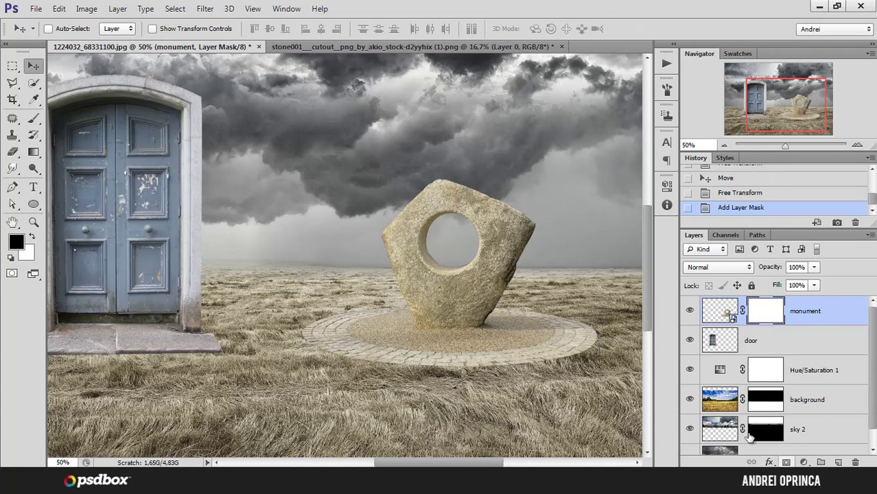
click(34, 118)
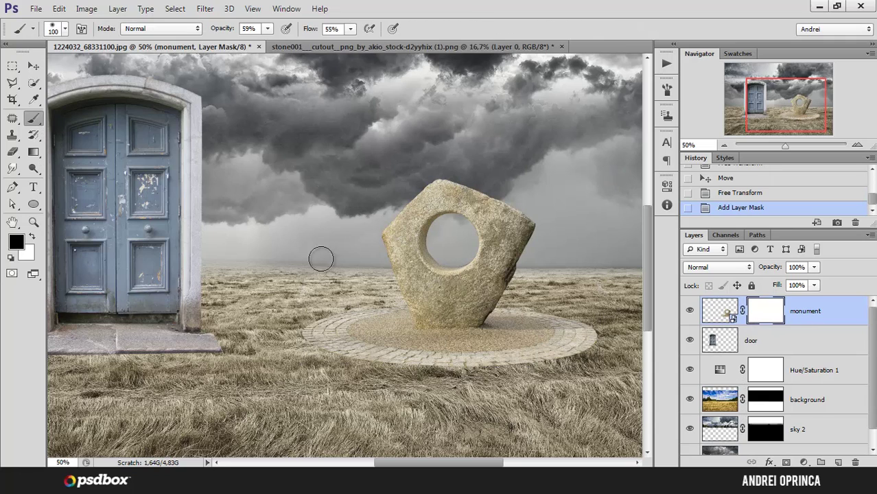
click(268, 29)
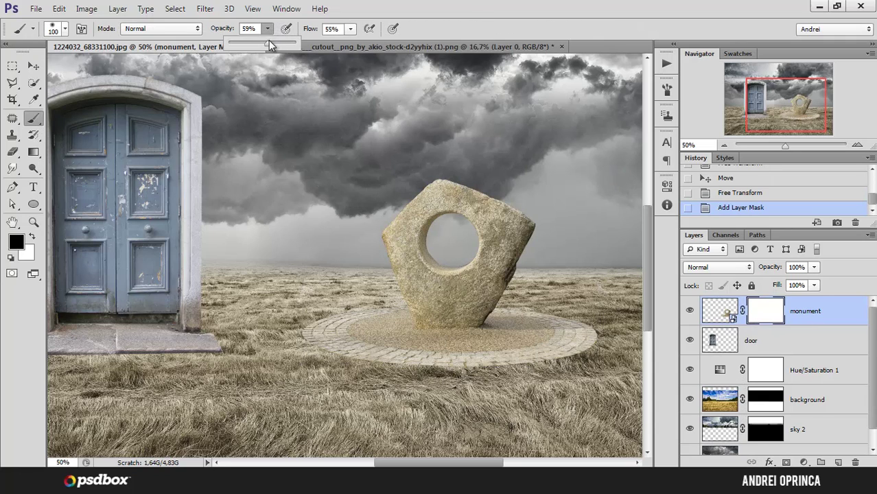
click(348, 31)
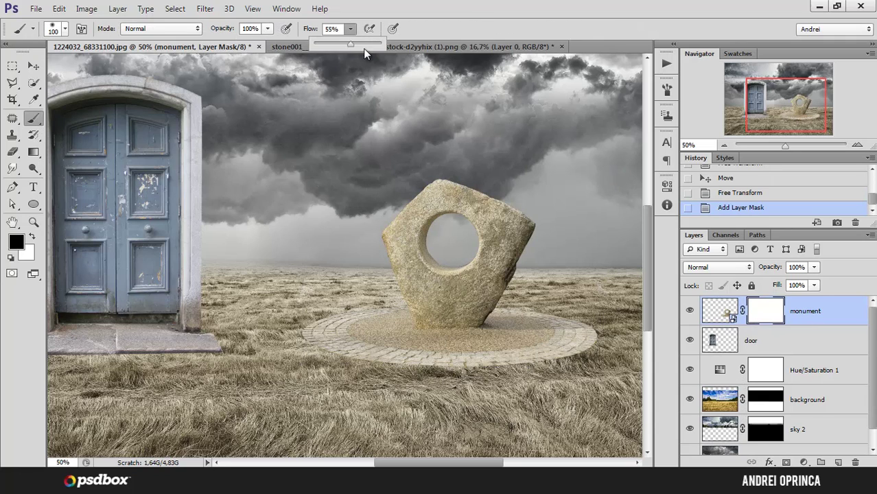
Close the stone cutout document without saving its changes.
click(531, 46)
click(560, 46)
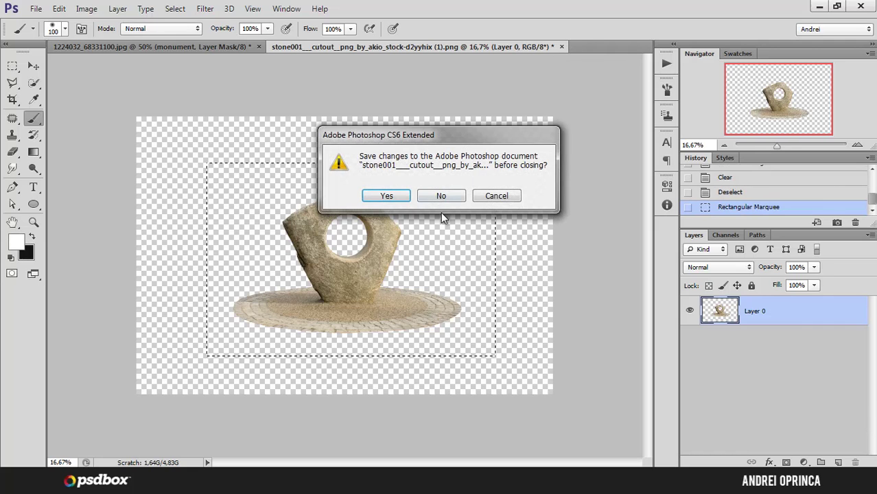
click(442, 196)
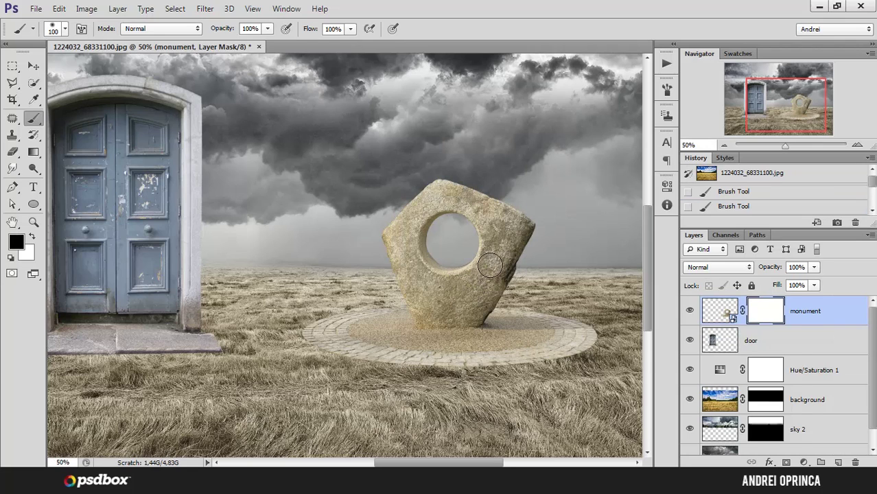
Replace the current brushes with the default set and choose the 134 px grass brush.
right_click(488, 262)
right_click(340, 183)
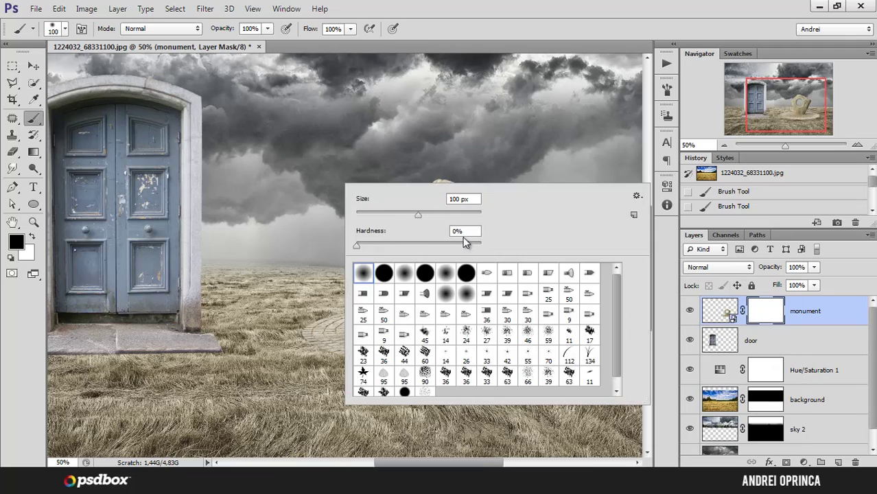
click(636, 196)
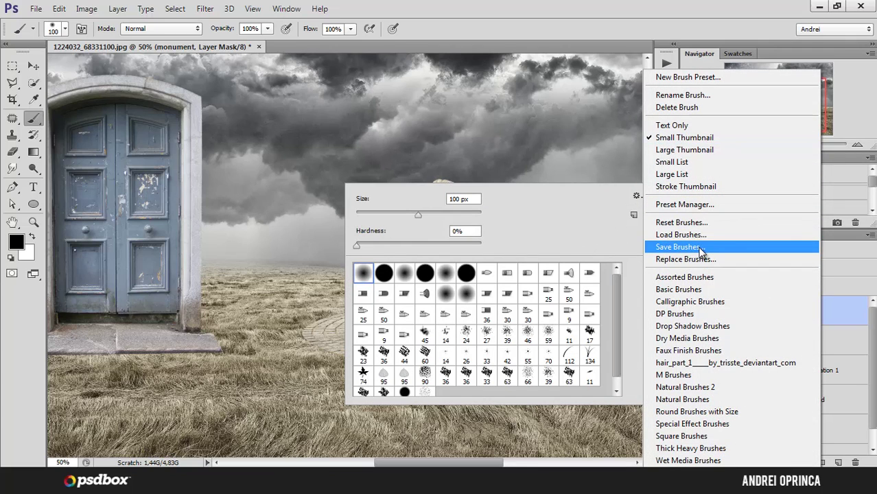
click(686, 222)
click(389, 189)
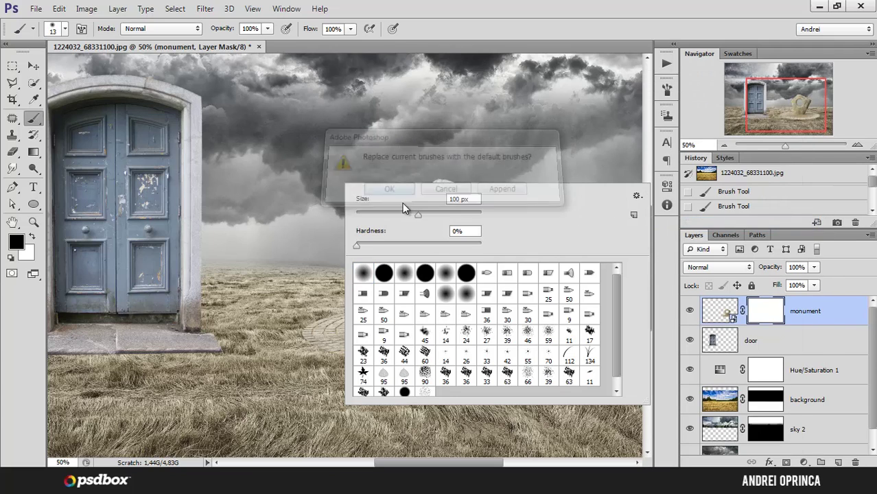
scroll(617, 288, down, 1)
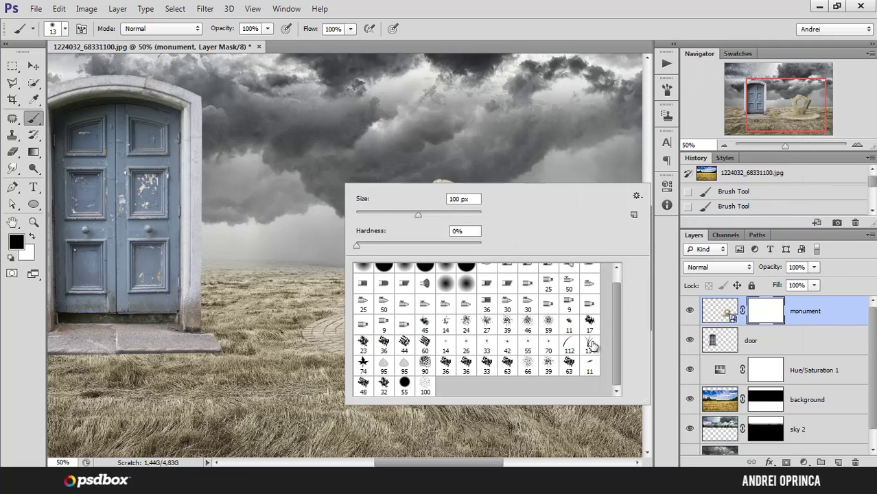
click(590, 345)
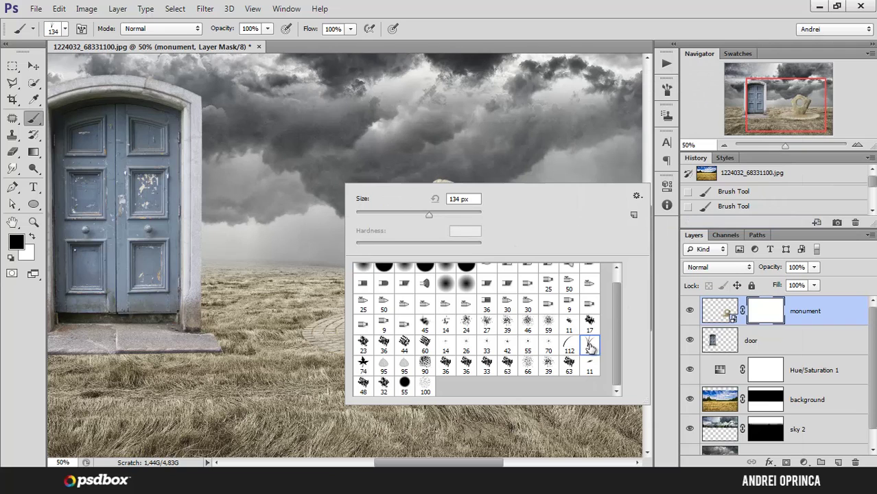
click(701, 41)
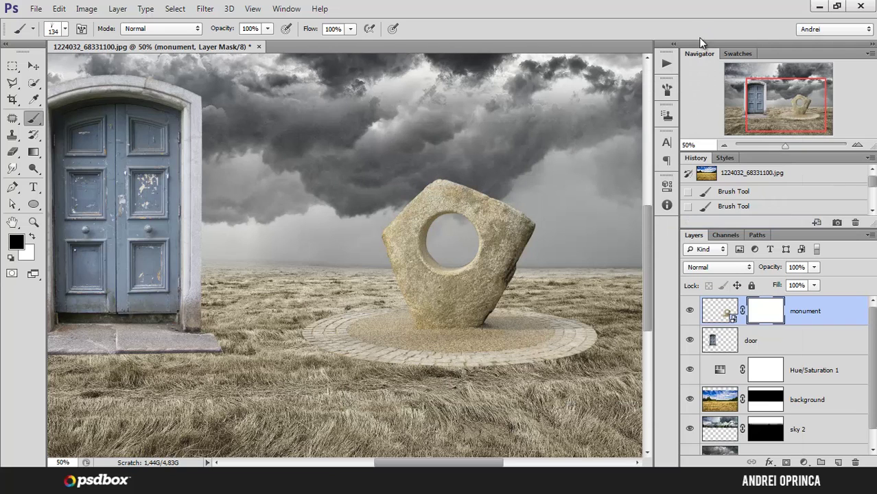
Set the background colour to black (000000).
click(26, 256)
drag(502, 267, 430, 344)
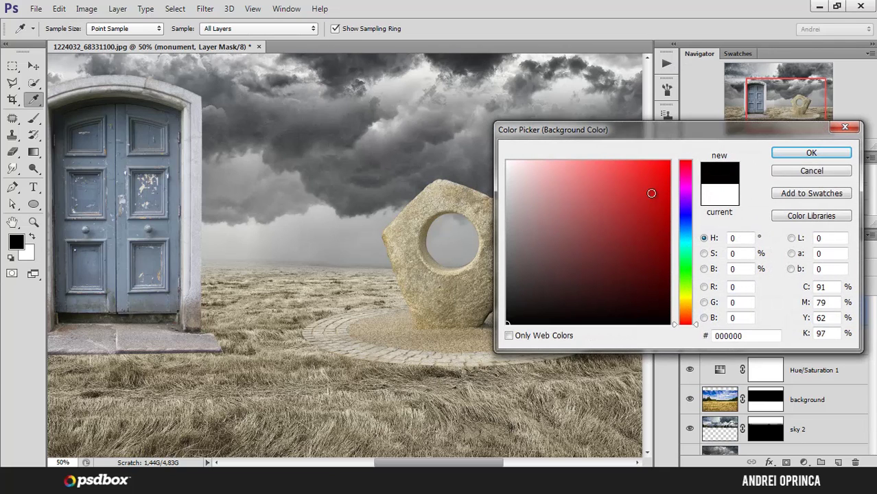
click(808, 152)
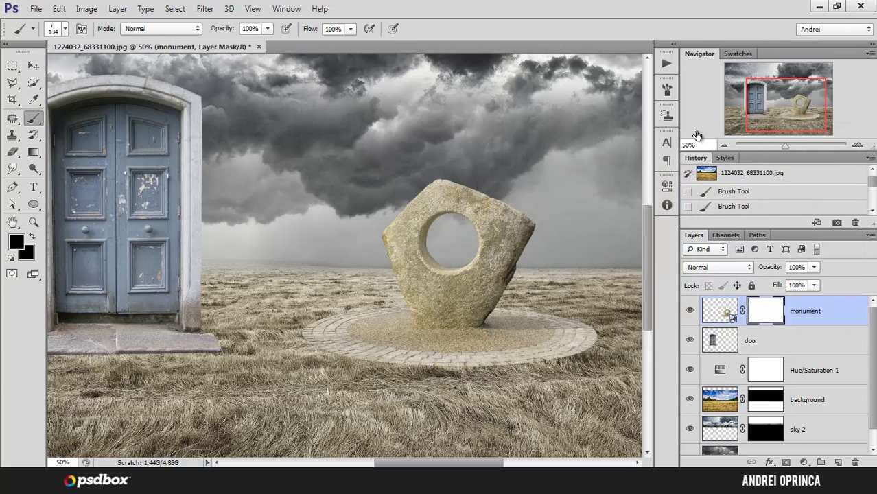
Set the grass brush's size jitter to 100% and its minimum diameter to 50%.
click(665, 89)
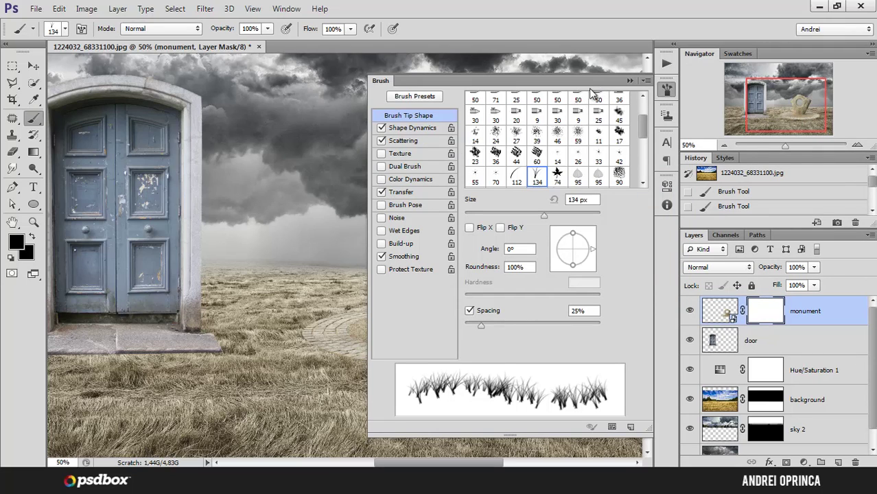
click(419, 128)
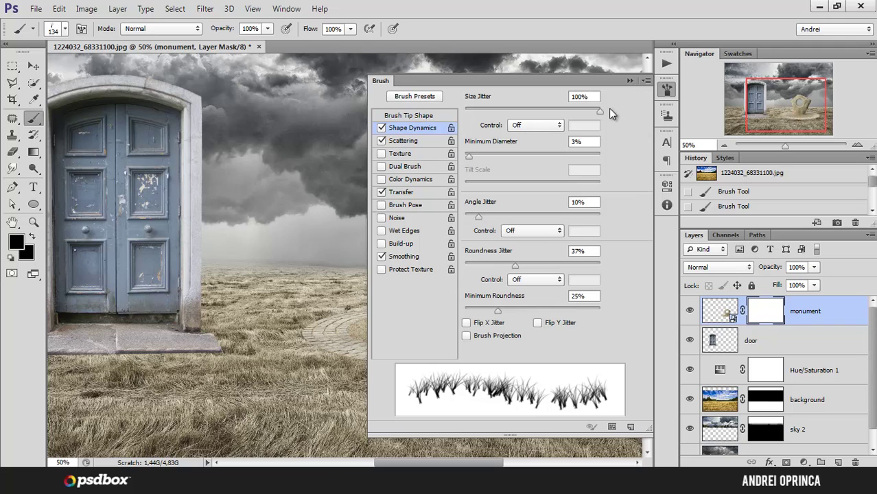
mouse_move(609, 108)
mouse_down()
mouse_move(536, 112)
mouse_move(601, 111)
mouse_up()
drag(467, 155, 535, 157)
click(629, 81)
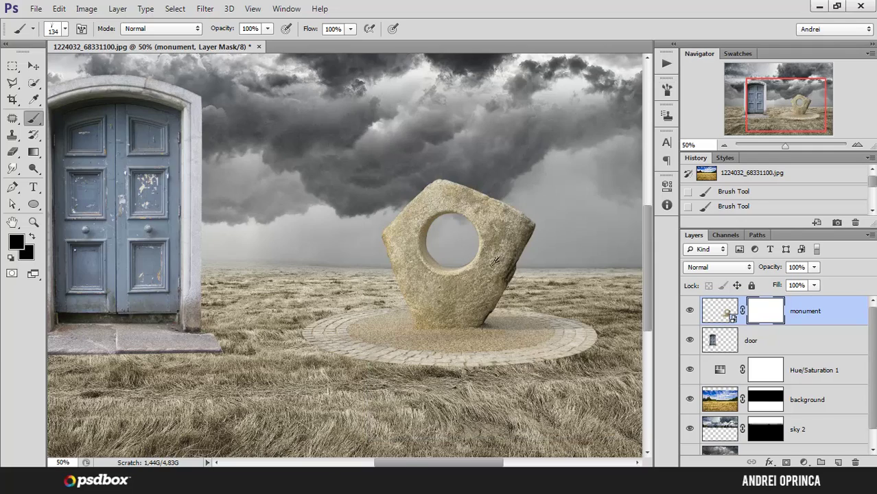
Set the grass brush's roundness jitter to 0% and its angle jitter to 7%.
scroll(505, 353, up, 2)
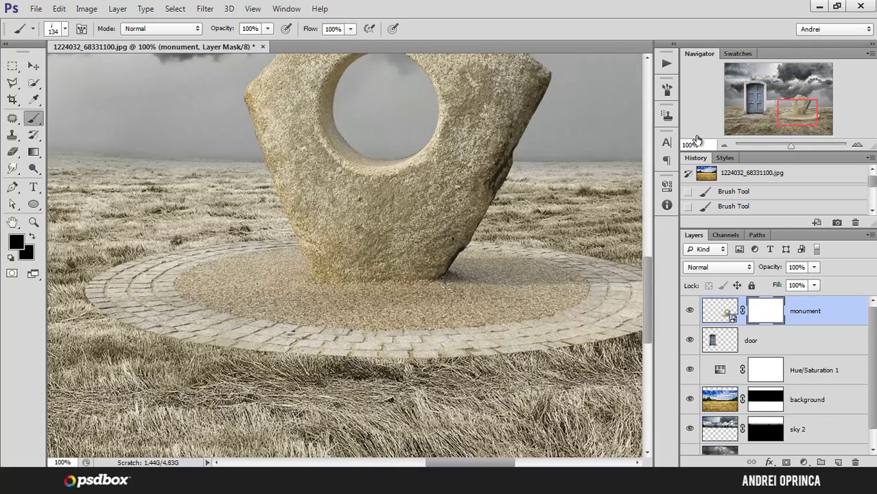
click(669, 89)
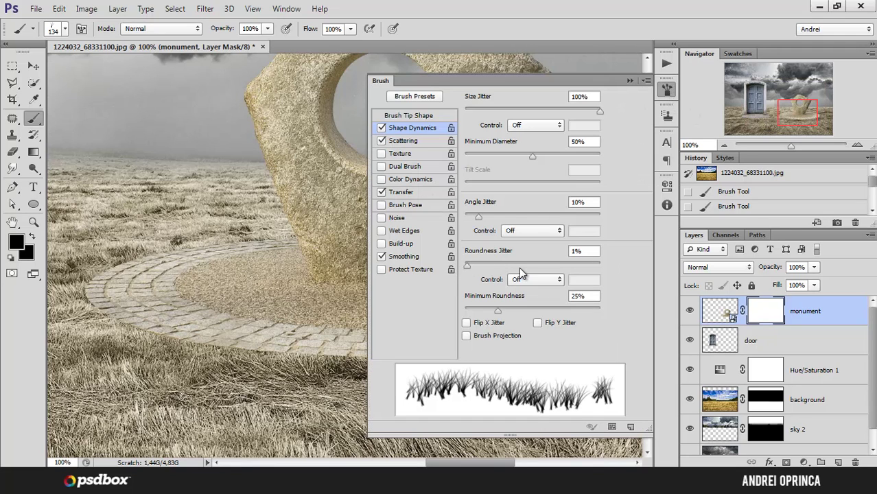
drag(515, 264, 416, 288)
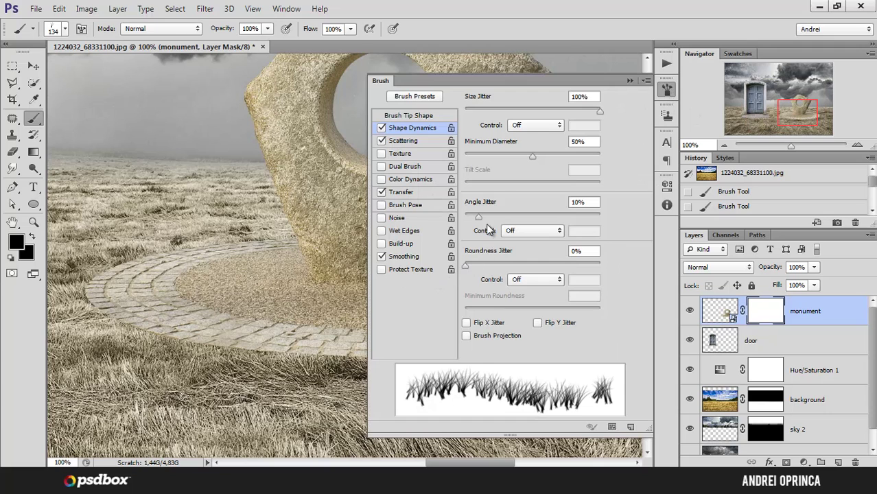
drag(477, 218, 473, 219)
click(629, 81)
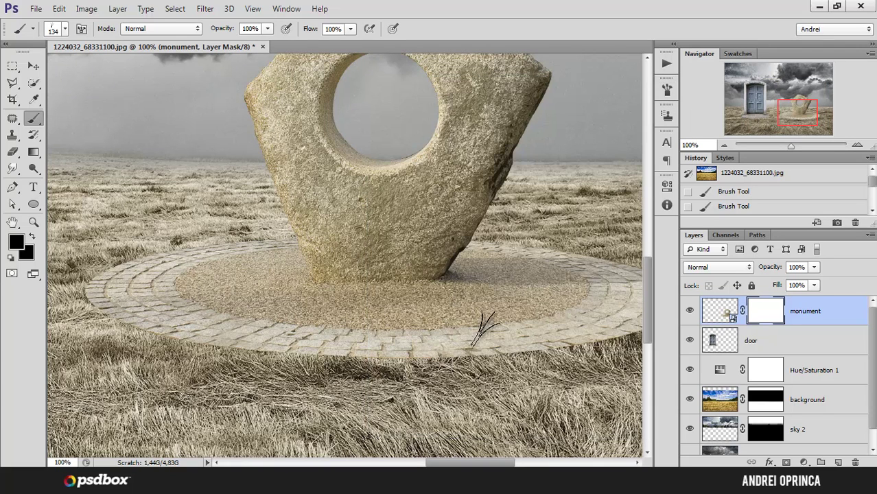
Undo a trial stroke on the monument mask and set the brush size to 59 px.
mouse_move(511, 369)
mouse_down()
mouse_move(482, 352)
mouse_move(523, 370)
mouse_move(485, 361)
mouse_move(444, 368)
mouse_move(492, 361)
mouse_up()
key(ctrl+z)
right_click(535, 250)
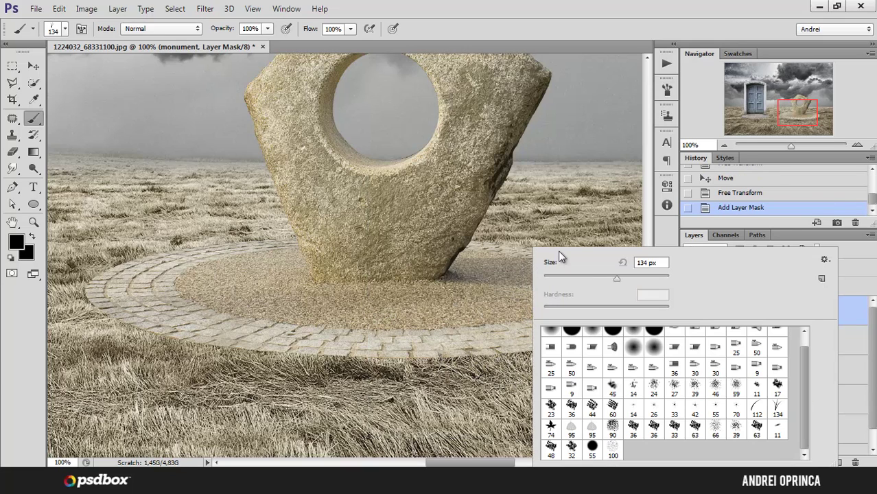
drag(588, 276, 578, 277)
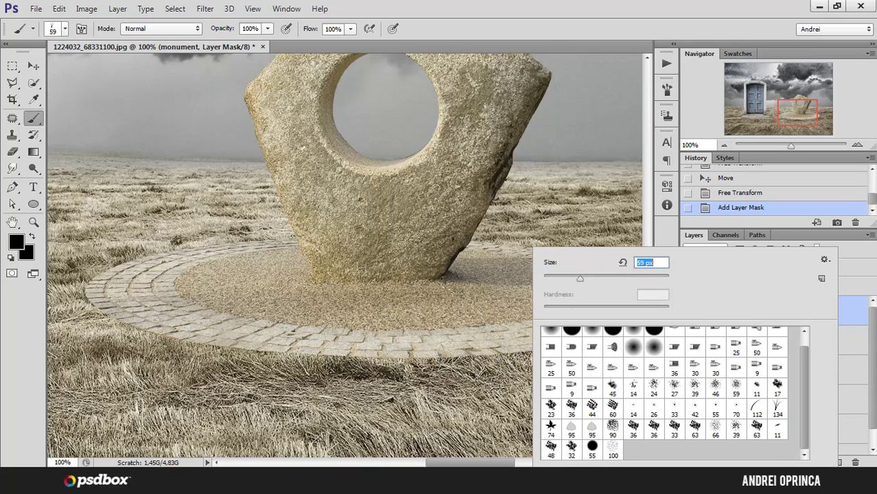
key(Return)
Paint black grass strokes on the monument mask along the front and left front edge of the circular stone paving.
click(469, 344)
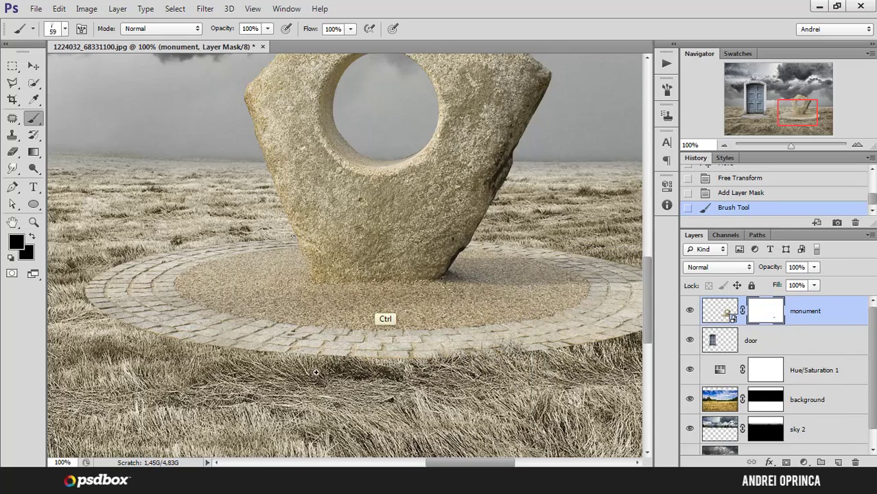
ctrl+click(329, 365)
drag(519, 361, 334, 369)
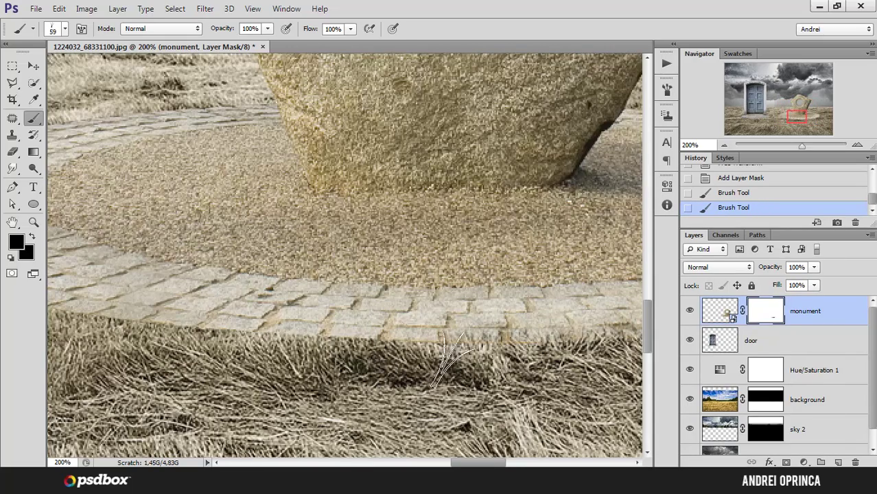
mouse_move(452, 360)
mouse_down()
mouse_move(445, 351)
mouse_move(330, 352)
mouse_up()
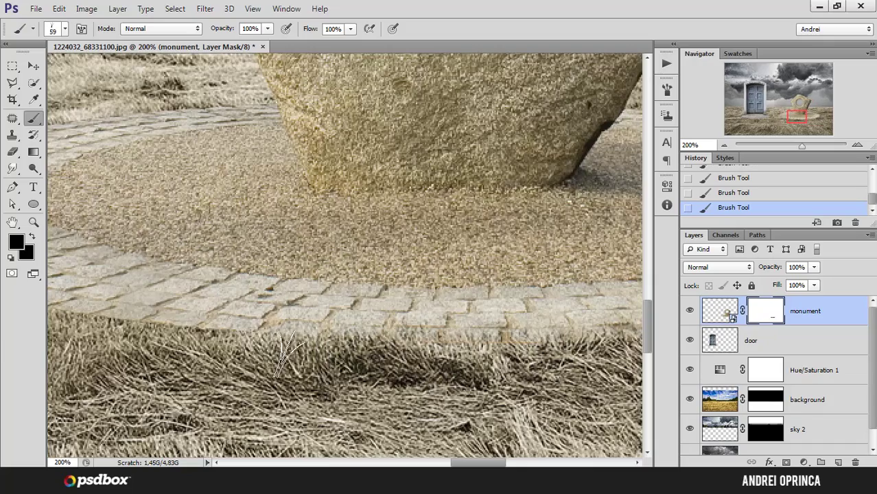
drag(233, 340, 370, 353)
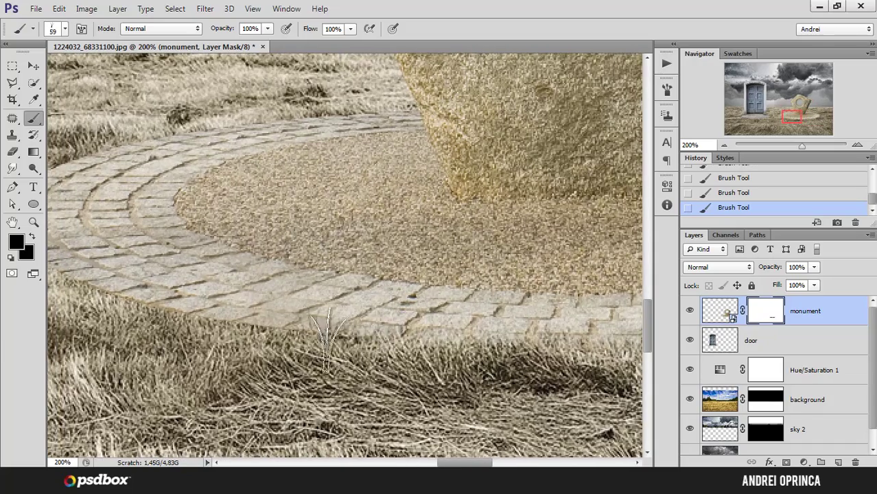
mouse_move(268, 336)
mouse_down()
mouse_move(399, 352)
mouse_move(266, 340)
mouse_move(178, 302)
mouse_move(208, 308)
mouse_move(145, 263)
mouse_up()
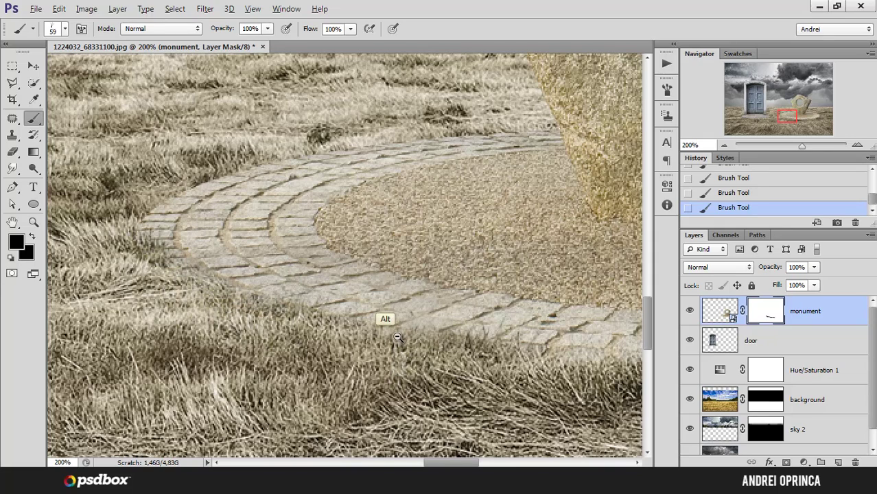
Turn off the brush's Transfer option and paint grass strokes on the monument mask along the paving's right front edge.
key(ctrl+minus)
key(ctrl+minus)
scroll(406, 326, right, 5)
key(ctrl+plus)
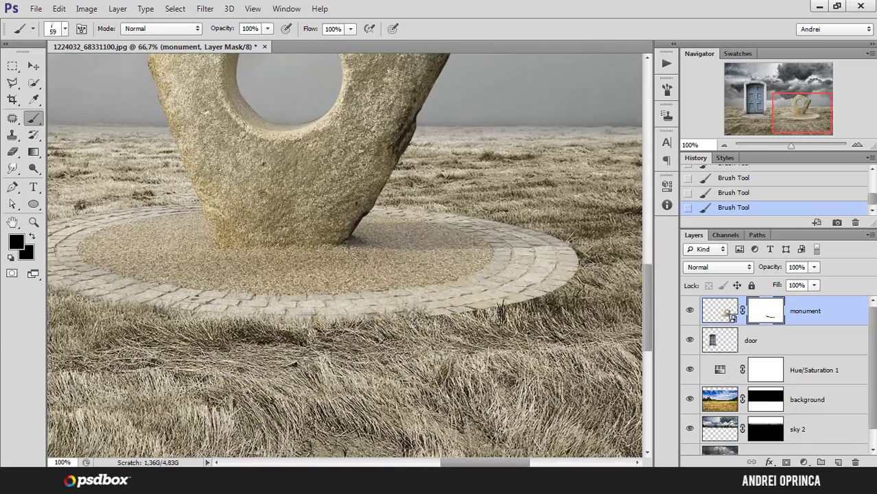
scroll(479, 313, right, 4)
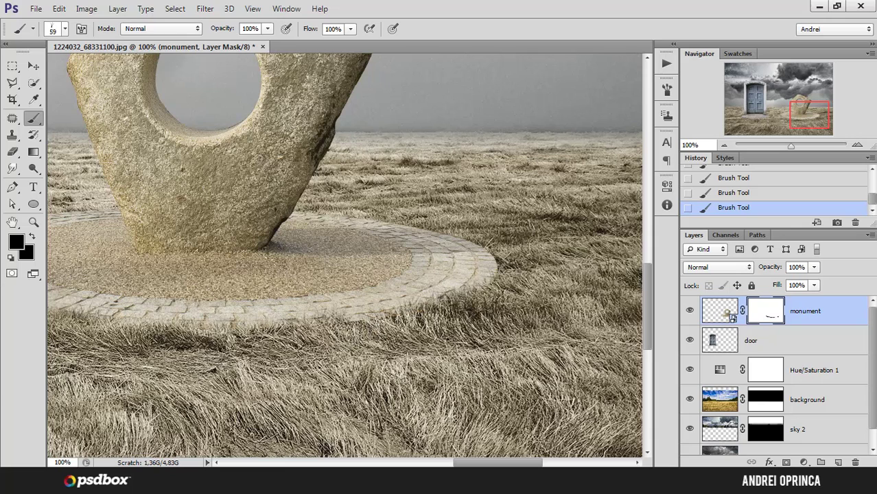
click(666, 88)
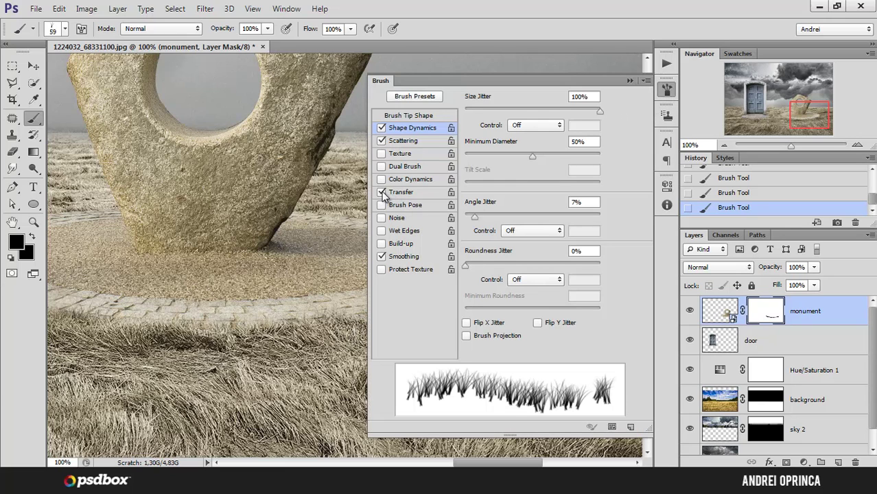
click(630, 81)
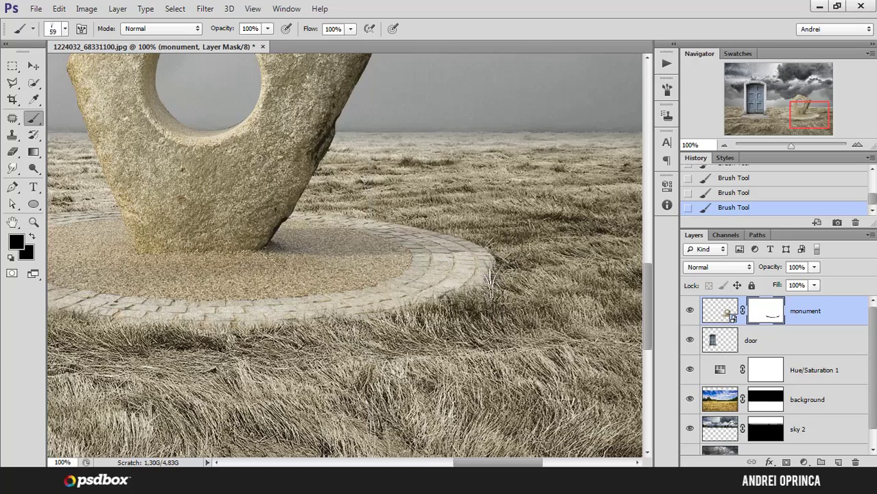
Undo the last stroke at the paving's left edge and set the brush tip angle to -54°.
drag(333, 319, 529, 293)
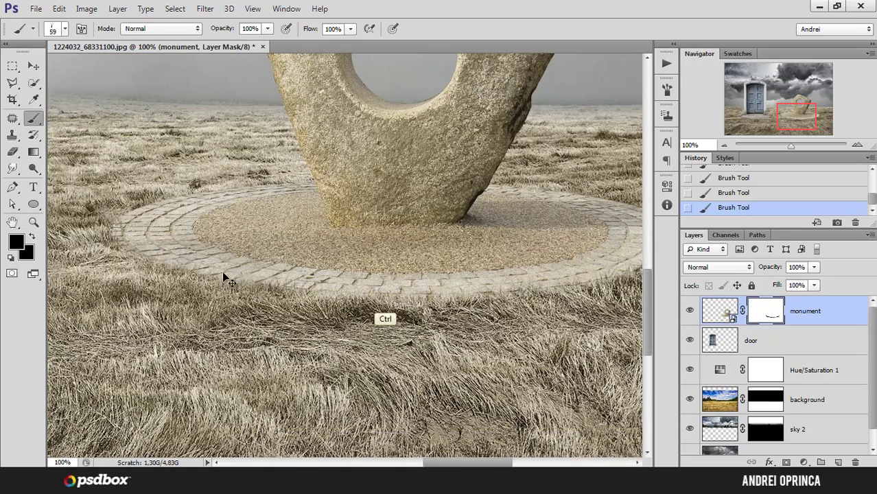
key(ctrl+z)
click(666, 89)
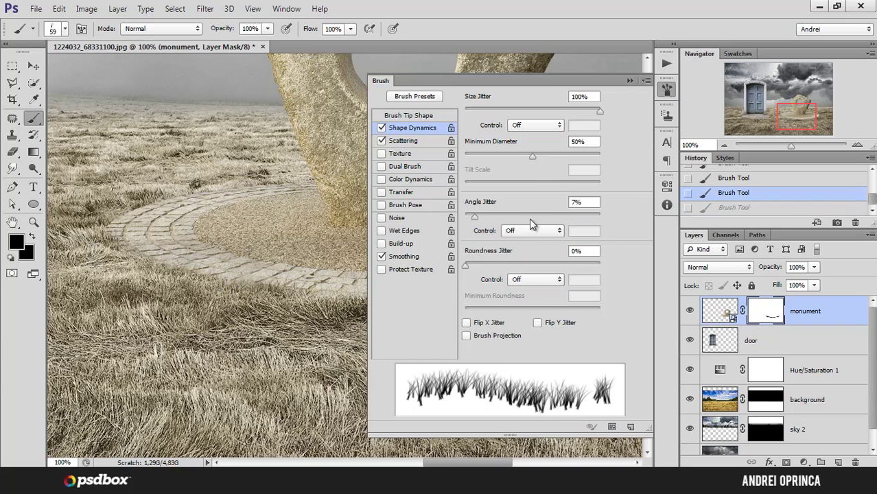
click(409, 115)
drag(594, 250, 582, 266)
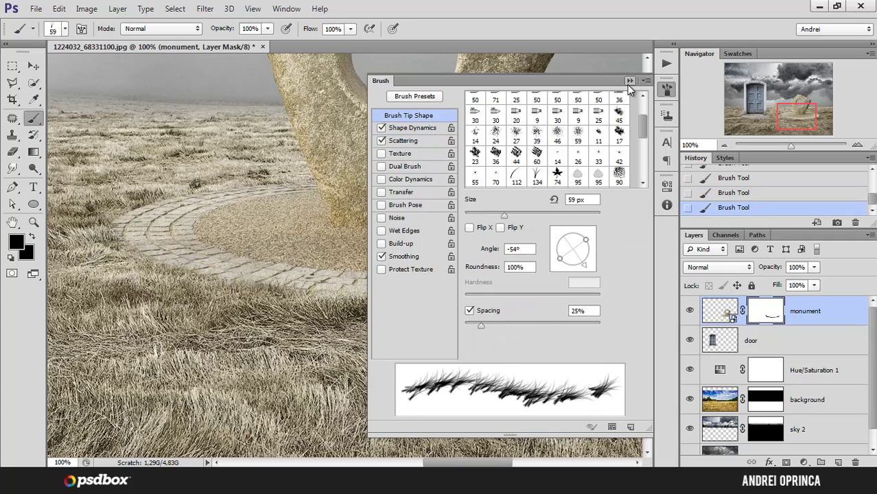
click(630, 80)
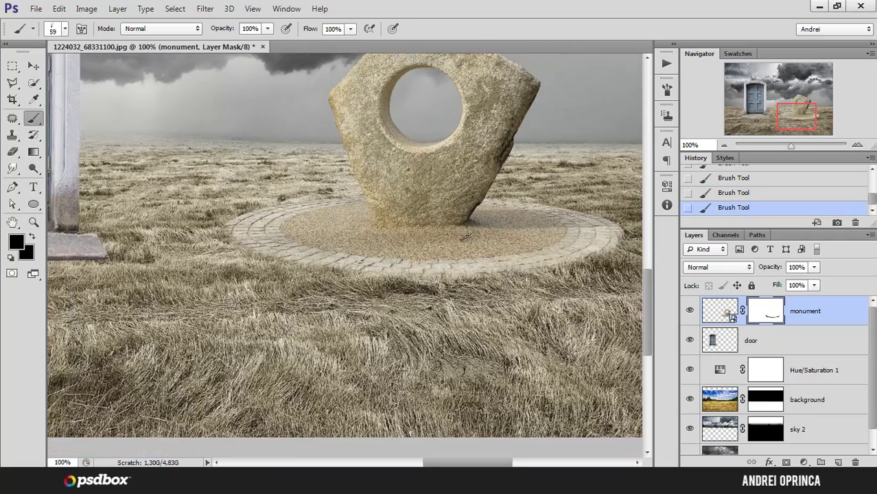
Toggle the monument's layer mask off and on to compare the paving edge with and without the grass blending.
key(ctrl+minus)
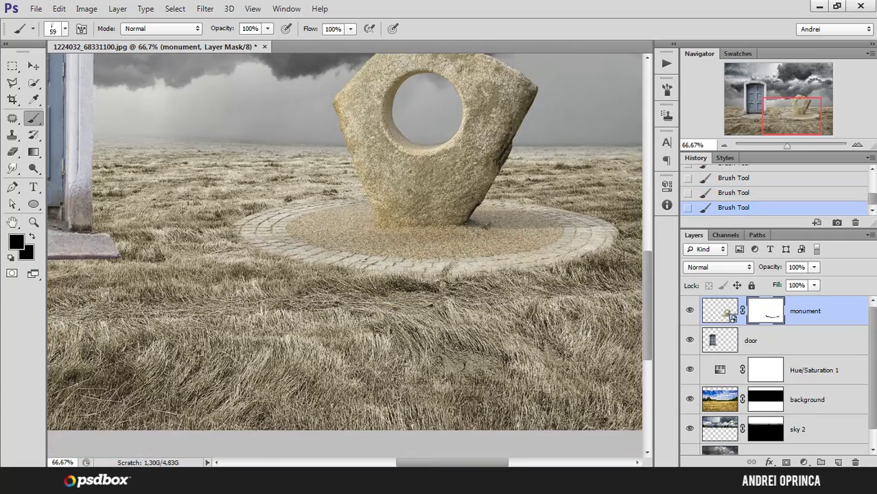
drag(509, 231, 489, 268)
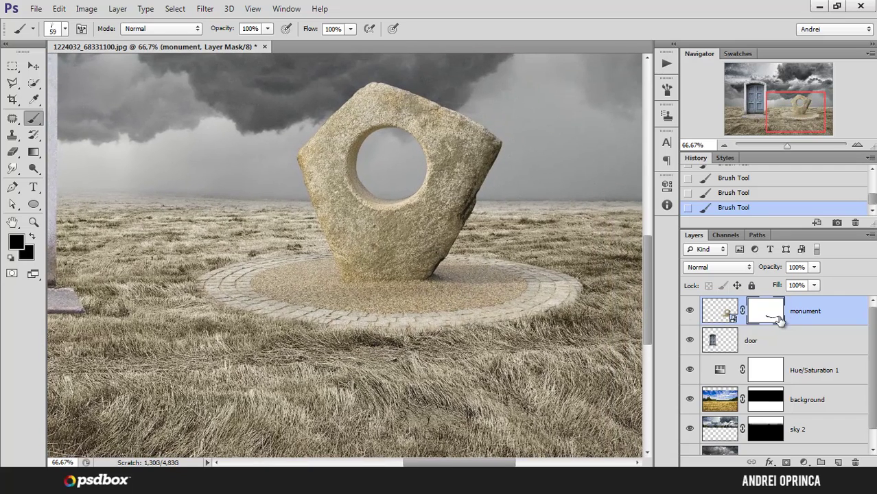
shift+click(768, 313)
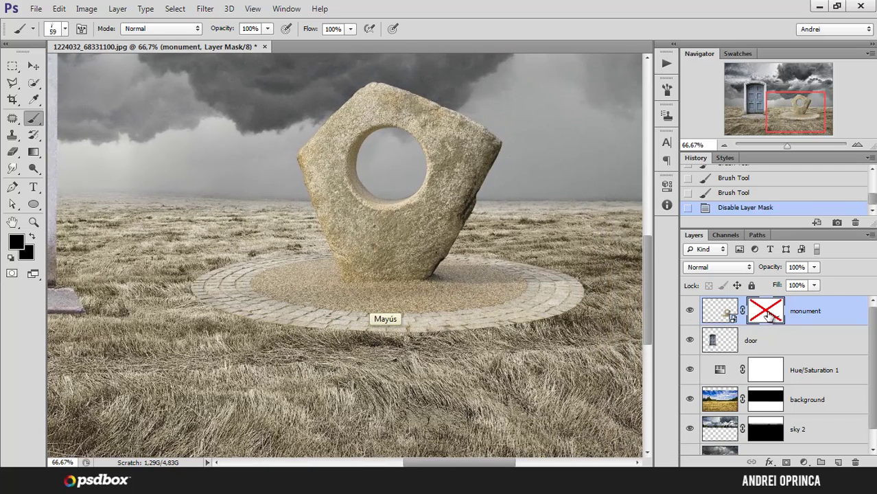
shift+click(771, 314)
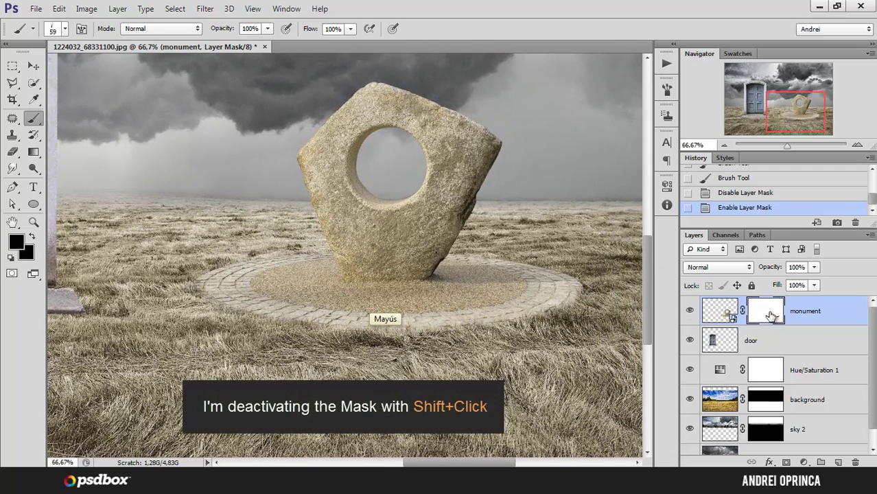
shift+click(767, 313)
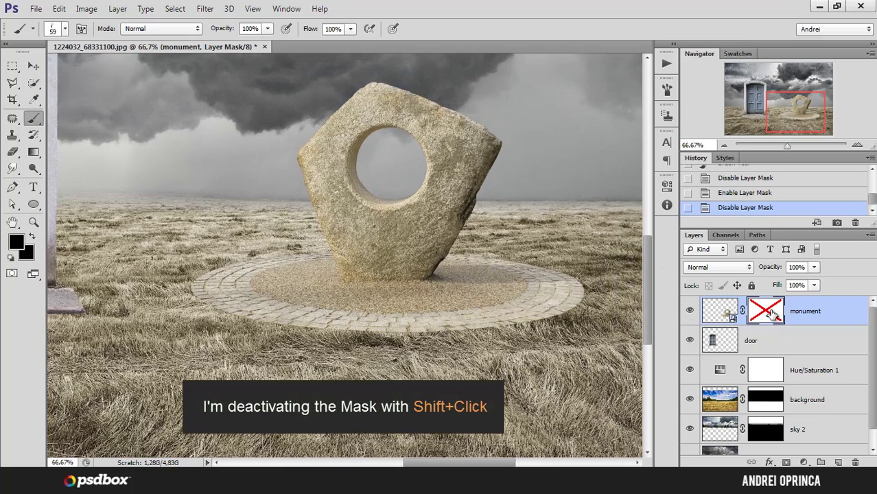
shift+click(769, 312)
shift+click(769, 312)
shift+click(768, 311)
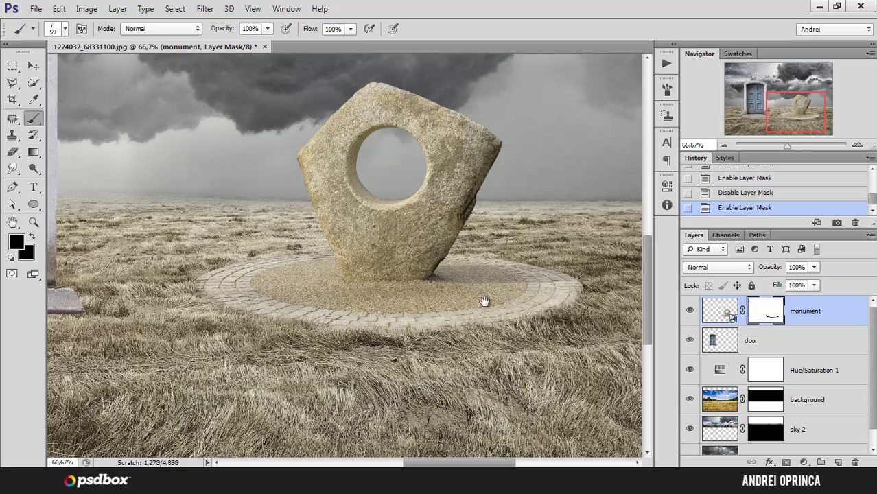
Select the door layer and nudge the door slightly down into the grass.
drag(500, 311, 465, 273)
key(ctrl+minus)
key(ctrl+minus)
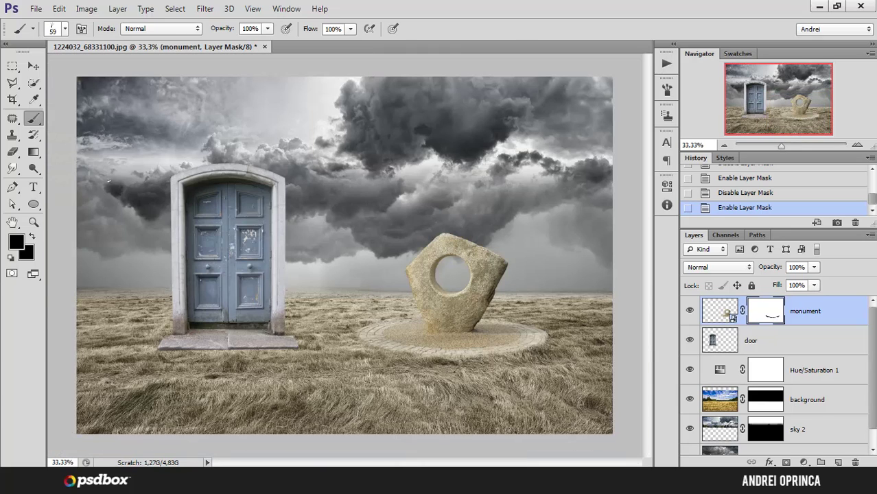
key(v)
ctrl+click(217, 212)
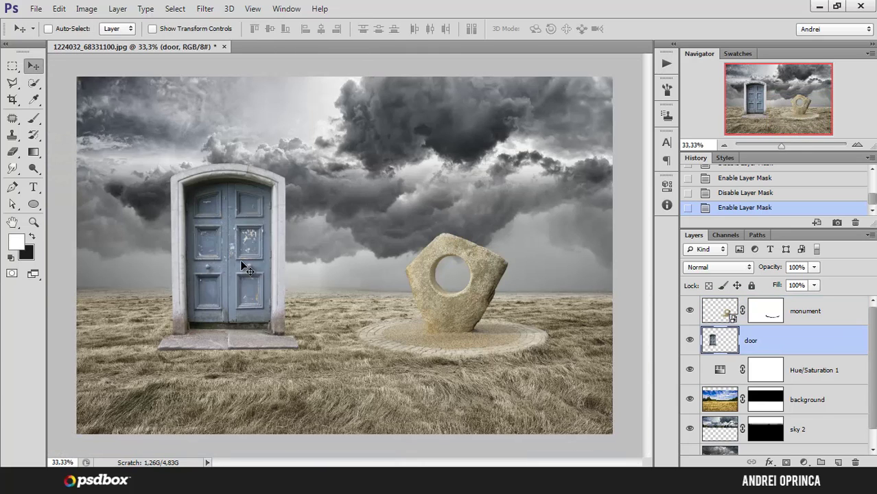
key(shift+Down)
key(shift+Down)
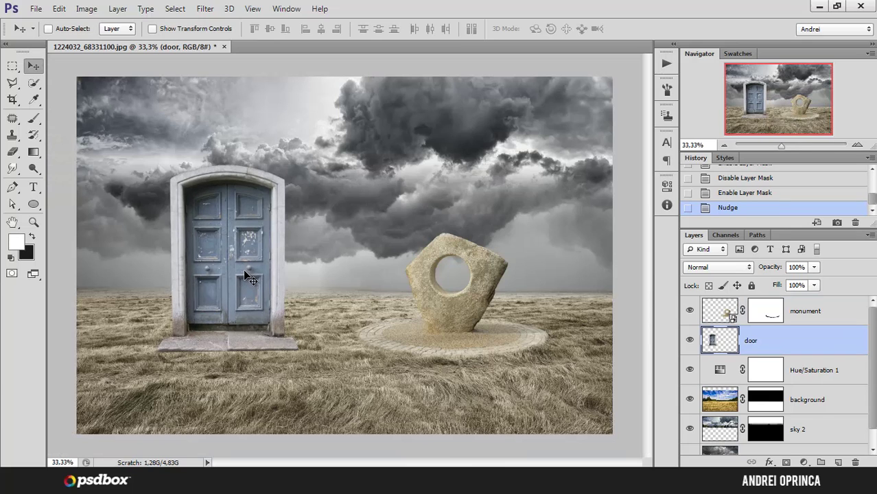
key(Down)
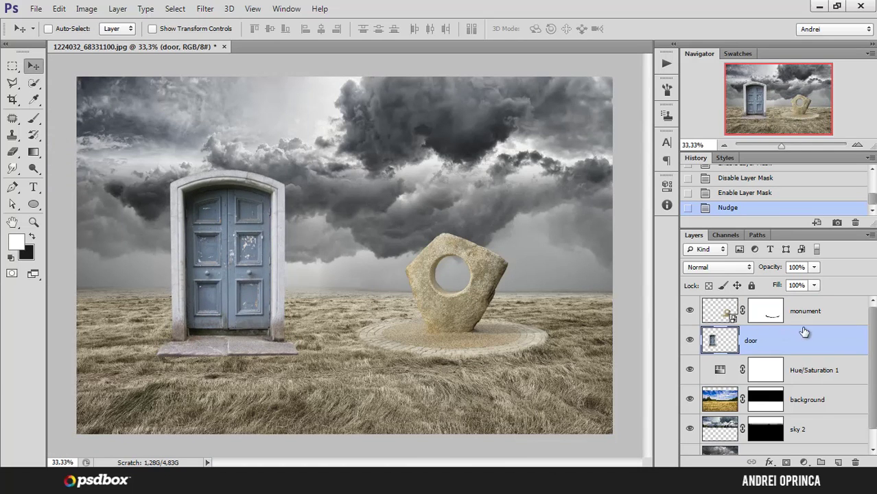
Place the door layer above the monument layer and add a layer mask to it.
drag(812, 343, 805, 315)
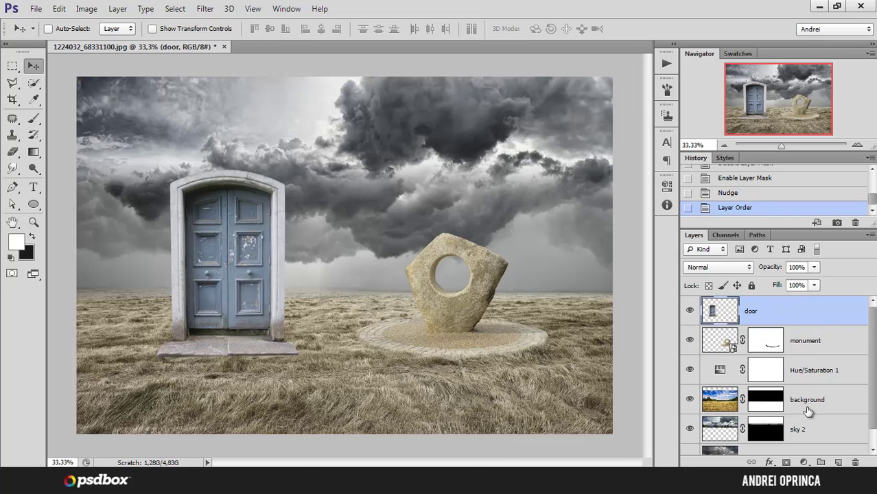
click(787, 462)
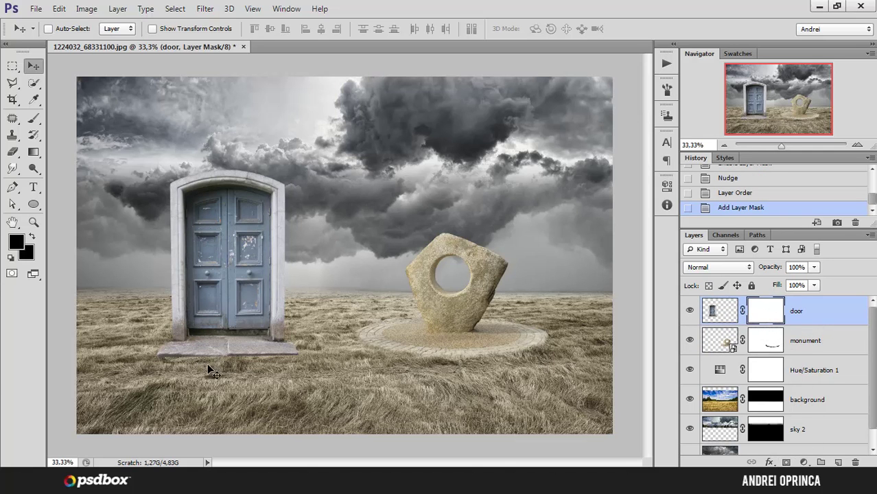
scroll(207, 363, up, 2)
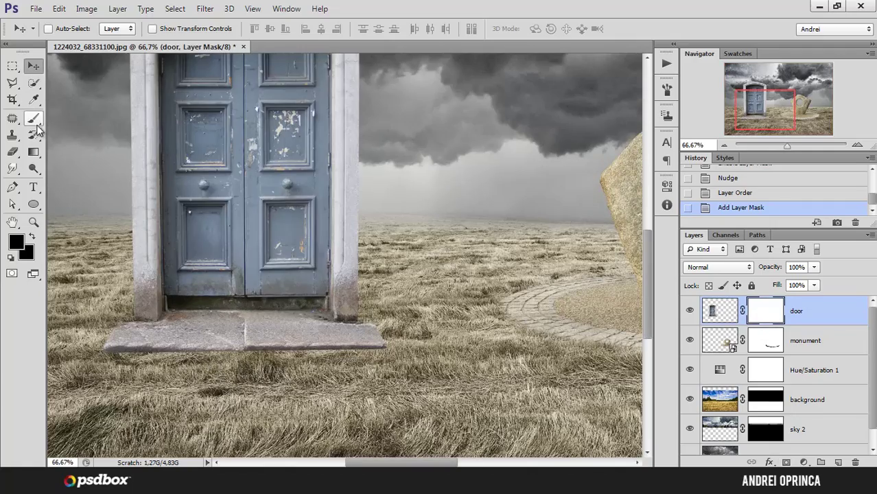
Undo the trial stroke at the doorstep's front corner on the door's layer mask and set the grass brush's tip angle to 0°.
click(35, 122)
drag(374, 308, 467, 262)
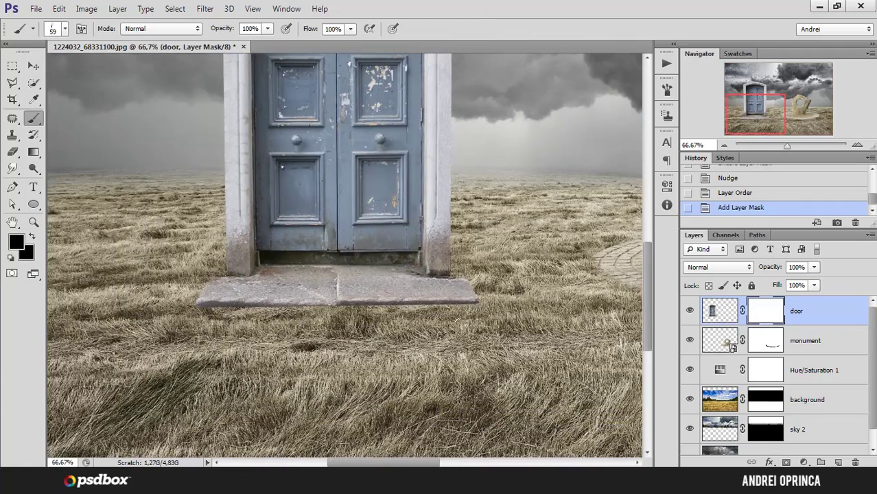
scroll(458, 307, up, 1)
click(467, 303)
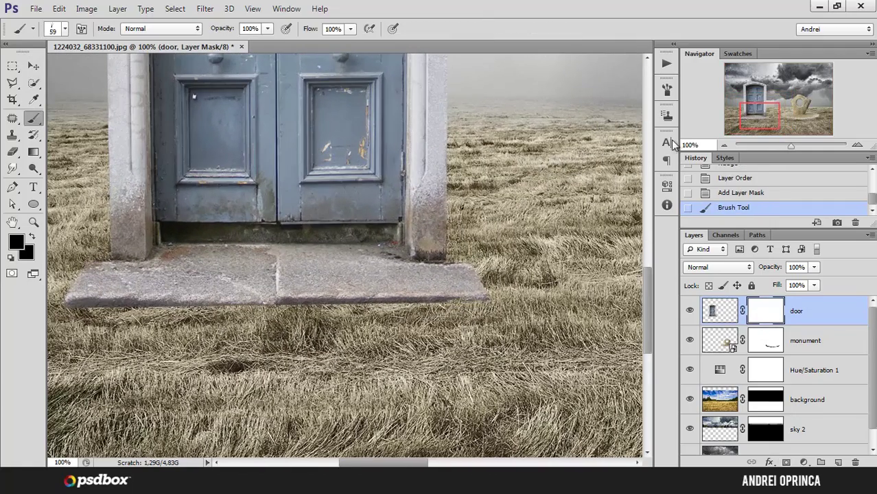
key(ctrl+z)
click(667, 89)
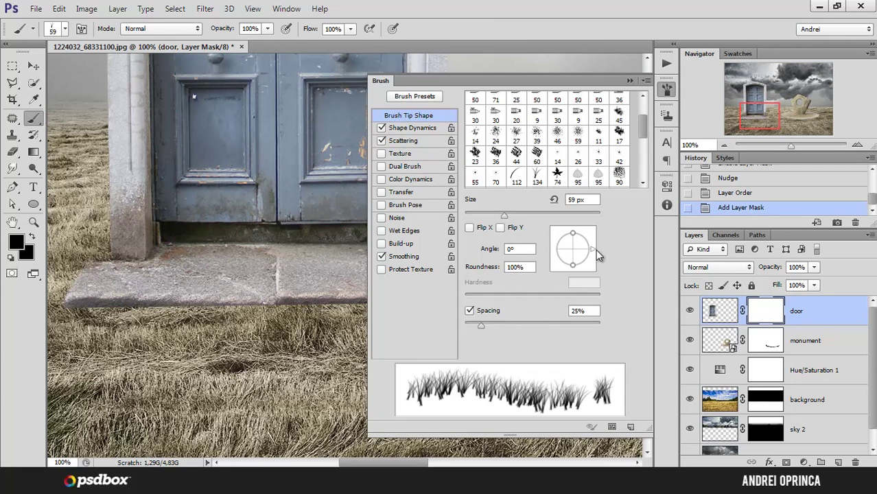
click(630, 81)
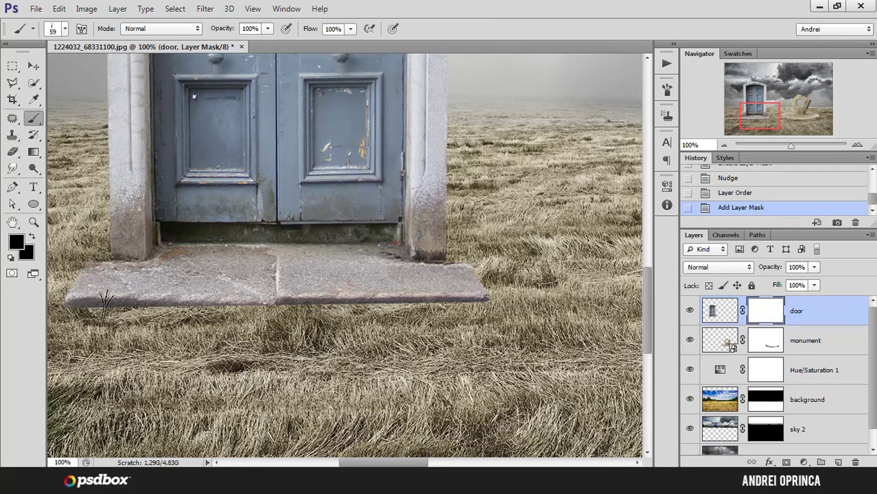
Paint black with the 59 px grass brush on the door's layer mask along the left part of the doorstep's front edge.
mouse_move(106, 305)
mouse_down()
mouse_move(71, 316)
mouse_move(121, 310)
mouse_up()
drag(174, 307, 124, 309)
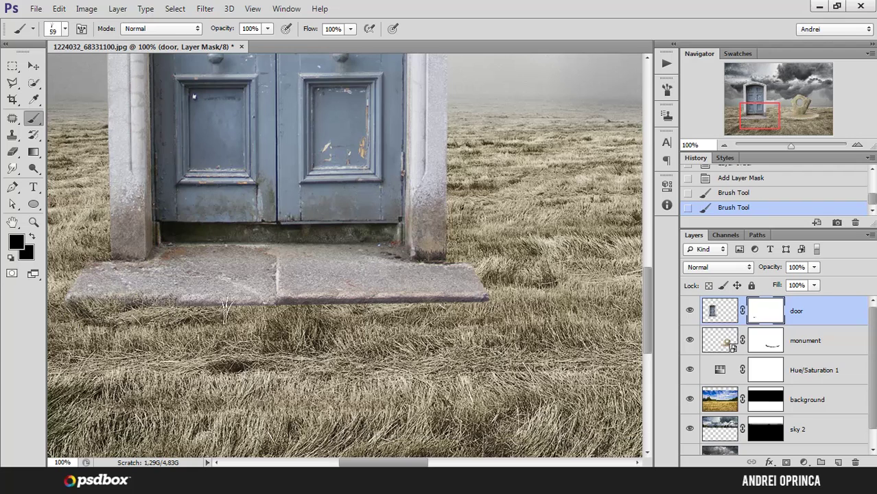
click(226, 309)
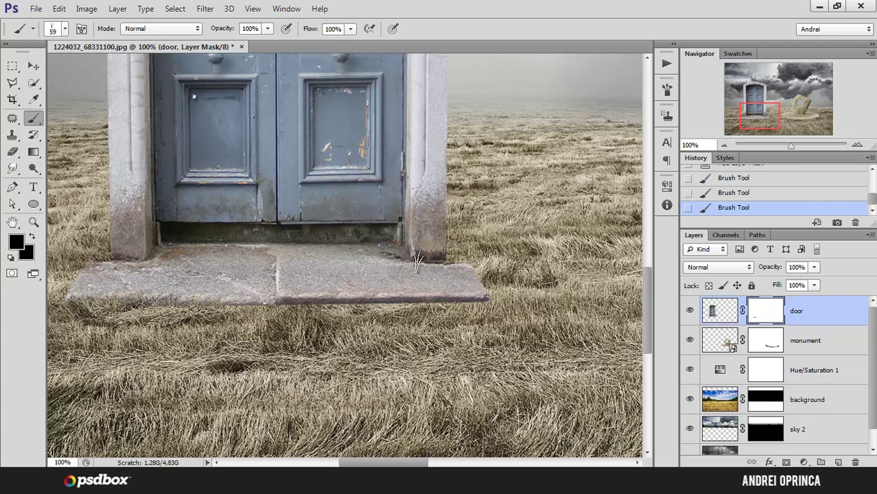
Try masking the doorstep's front edge with the 134 px grass brush tip reduced to 125 px.
click(666, 88)
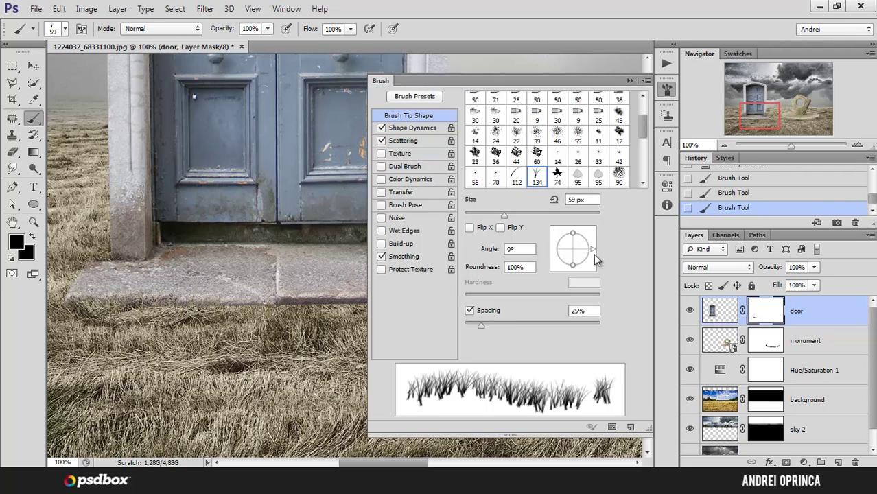
click(541, 177)
click(666, 88)
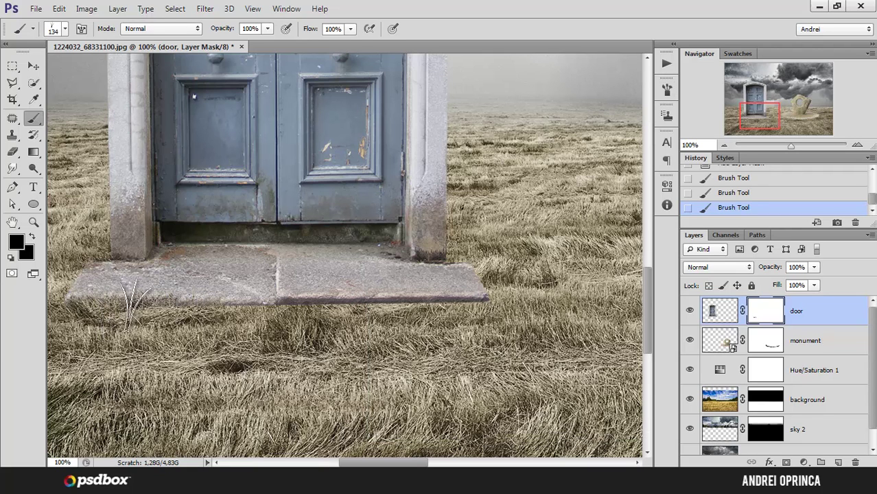
key([)
drag(139, 304, 283, 299)
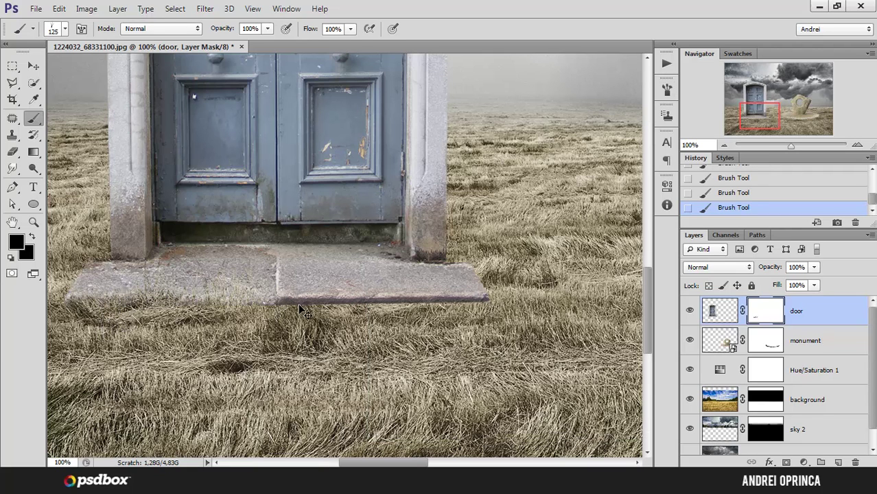
Reduce the grass brush to 60 px and mask the doorstep's whole front edge, including both corners, into the grass.
key([)
key([)
key([)
key([)
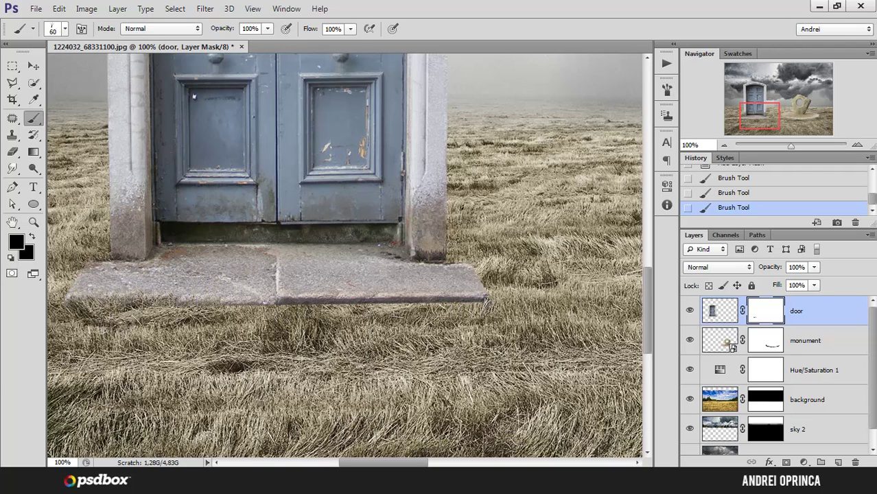
drag(485, 302, 133, 317)
drag(71, 311, 82, 306)
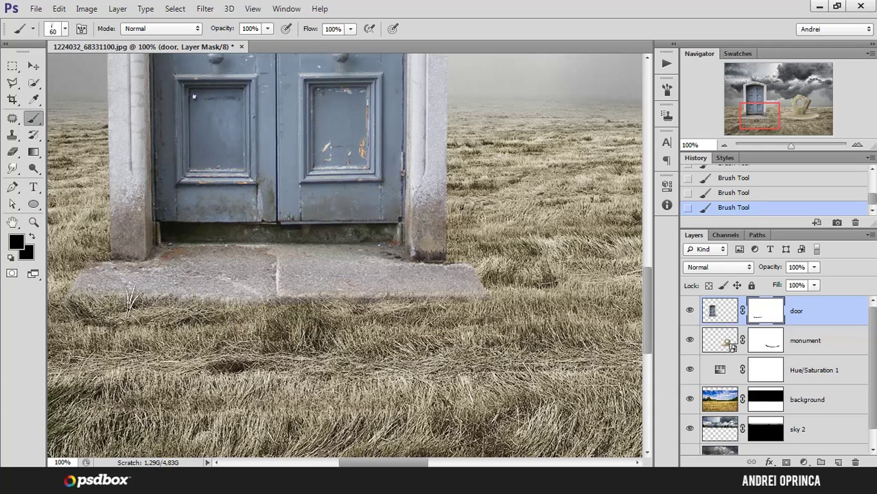
drag(483, 292, 495, 302)
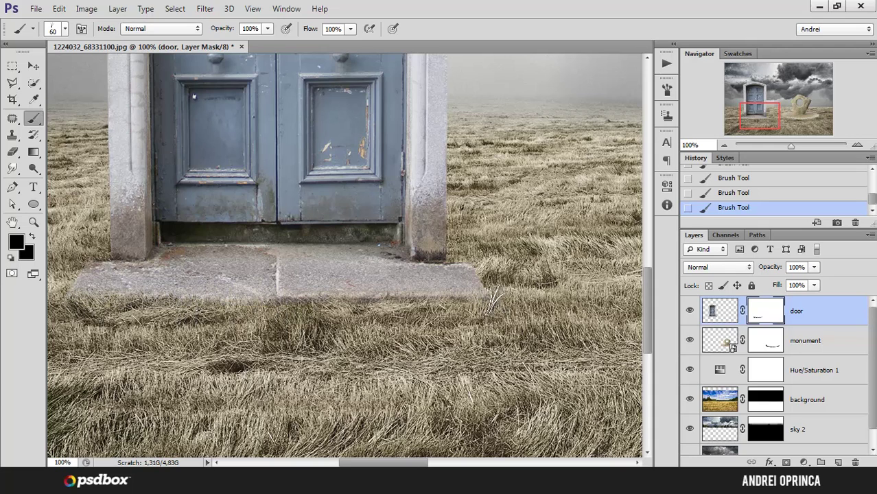
Move the door slightly to the left in the composition.
key(ctrl+minus)
key(ctrl+minus)
key(ctrl+minus)
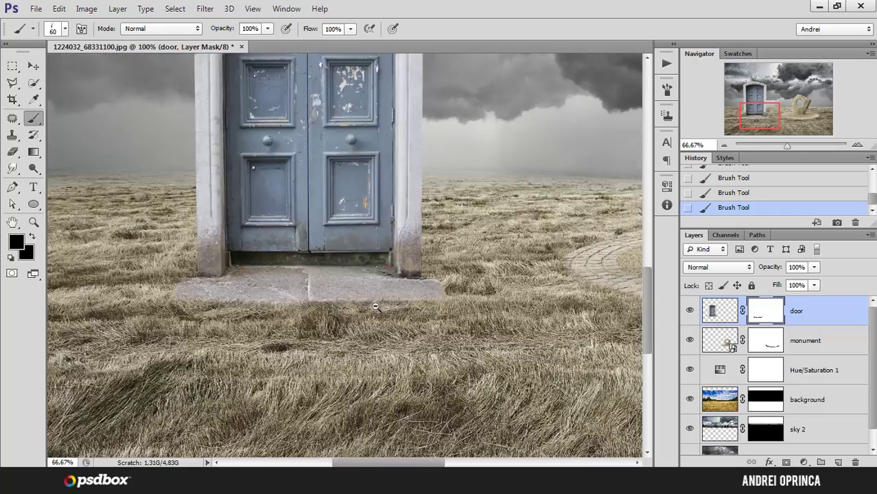
key(v)
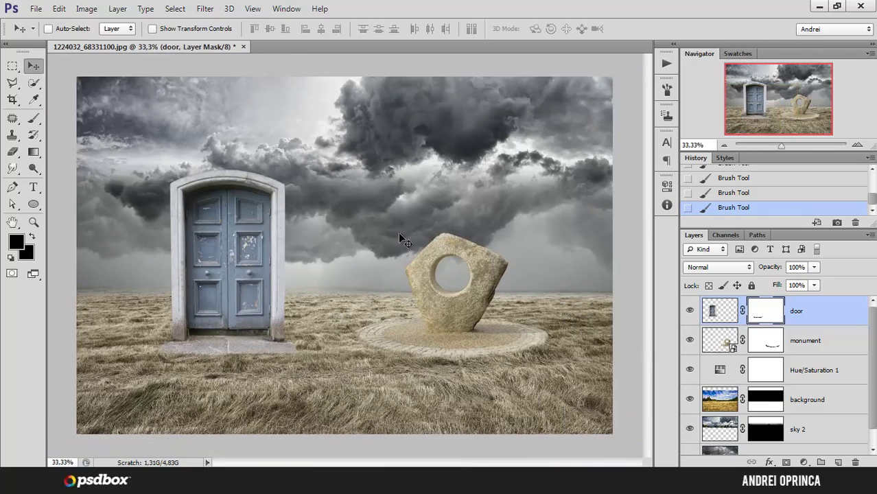
drag(240, 284, 231, 287)
key(ctrl+plus)
key(ctrl+plus)
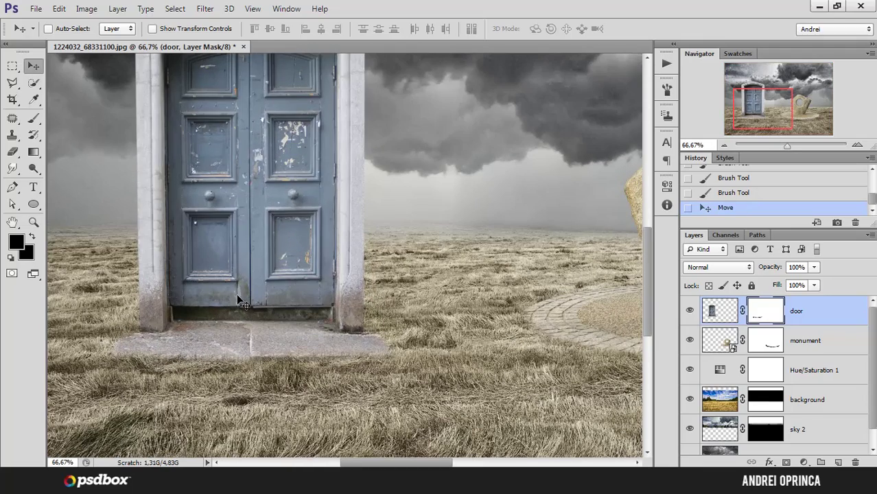
alt+click(268, 274)
alt+click(269, 274)
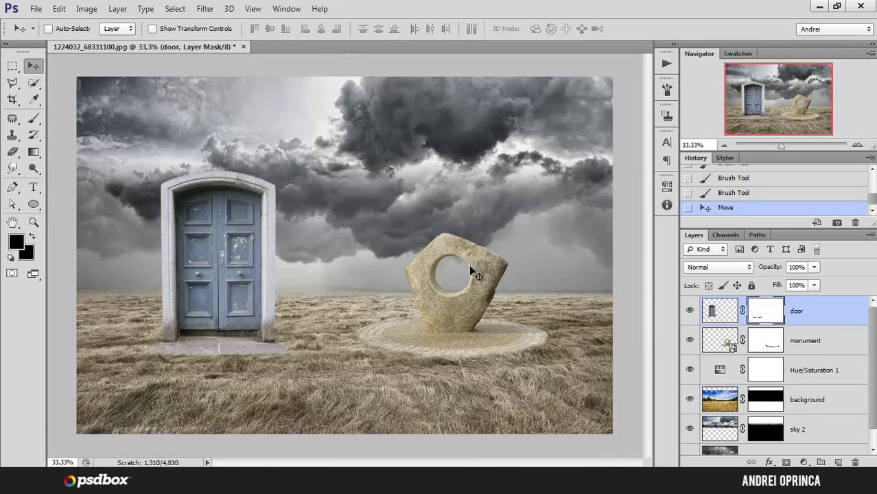
Scale the monument layer up to about 108% with Free Transform and nudge it slightly upward.
click(796, 341)
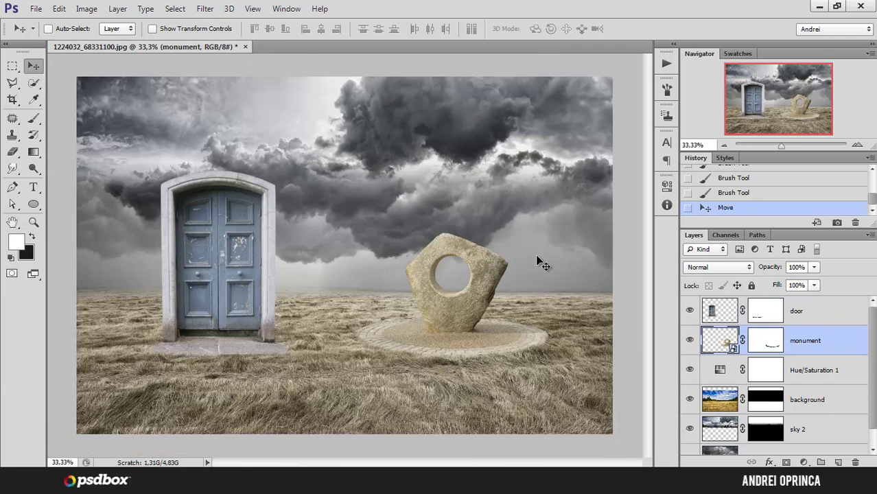
key(ctrl+t)
drag(550, 231, 565, 221)
drag(532, 270, 523, 277)
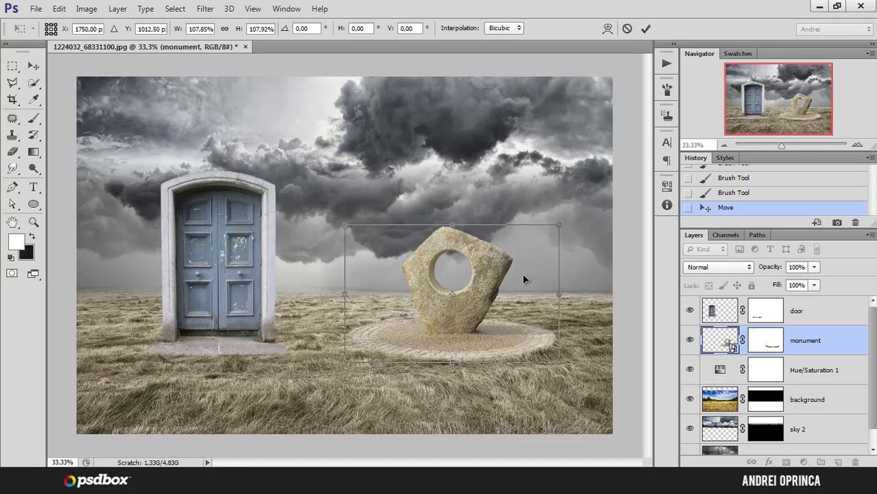
key(Return)
key(Up)
key(Up)
key(Up)
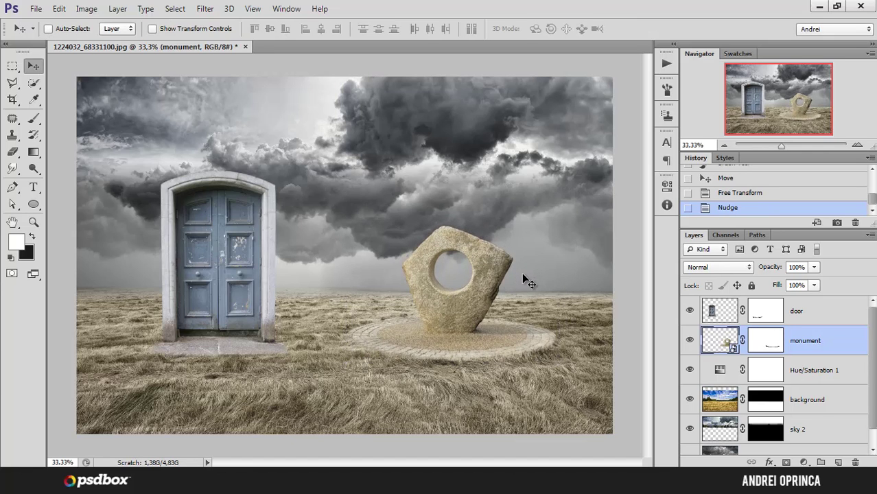
Enlarge the monument a little more with Free Transform and move it slightly to the left.
key(ctrl+t)
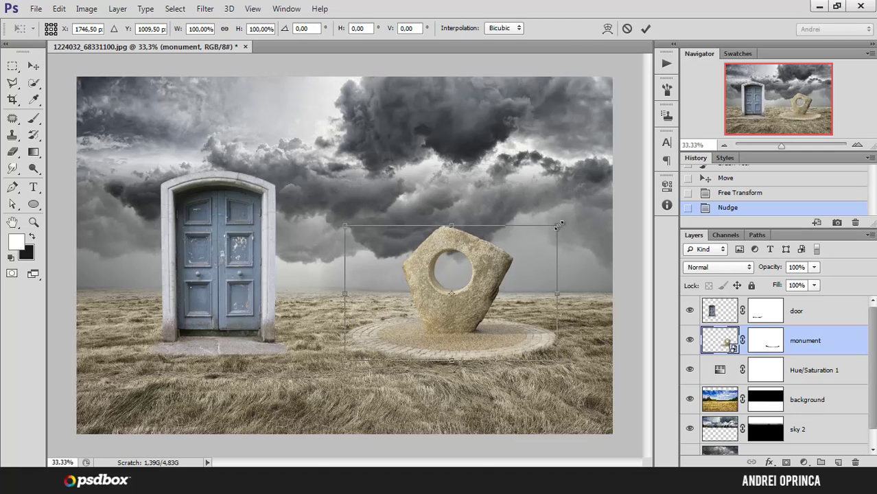
drag(558, 224, 571, 213)
key(Return)
drag(526, 345, 521, 345)
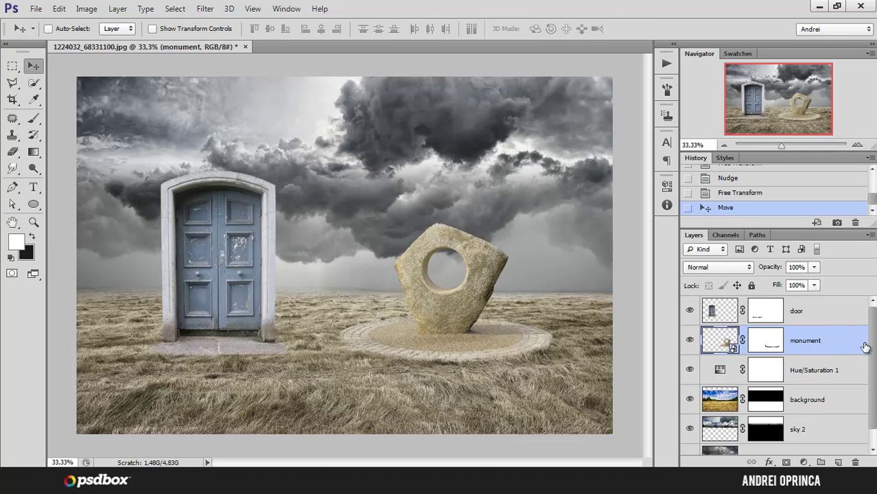
click(823, 316)
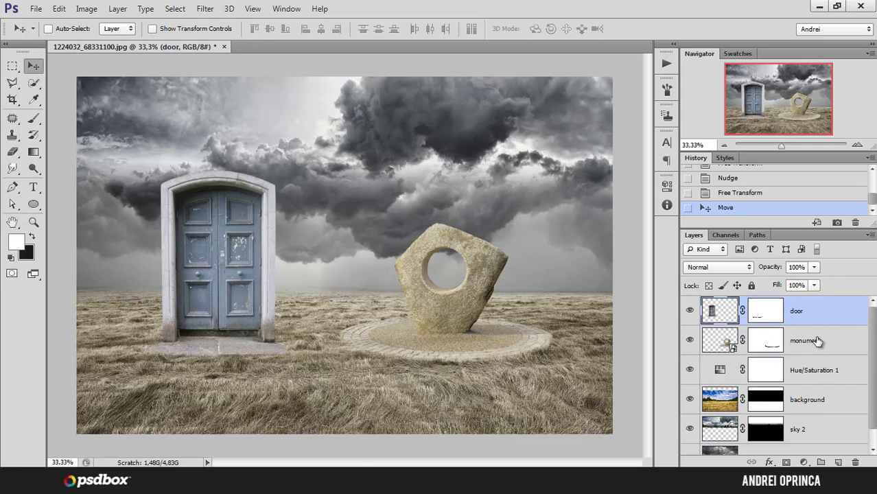
click(822, 340)
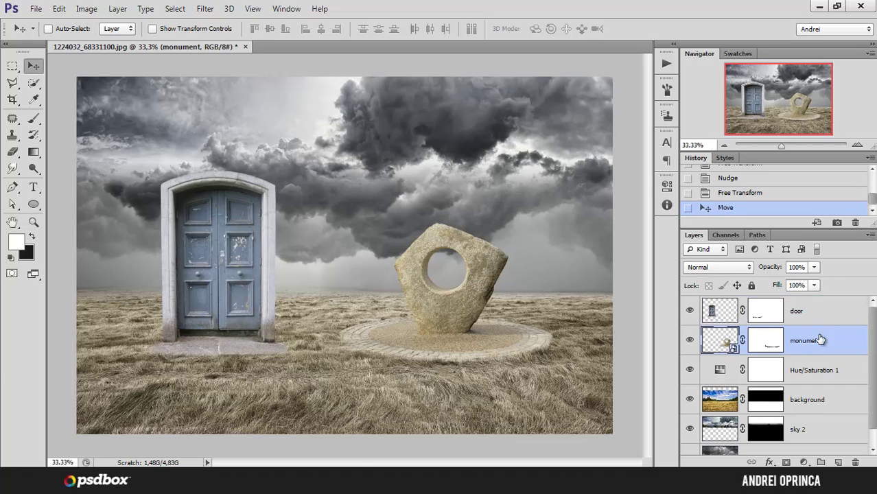
click(820, 317)
Add a Gradient Map adjustment layer directly above the monument layer.
click(824, 340)
click(803, 461)
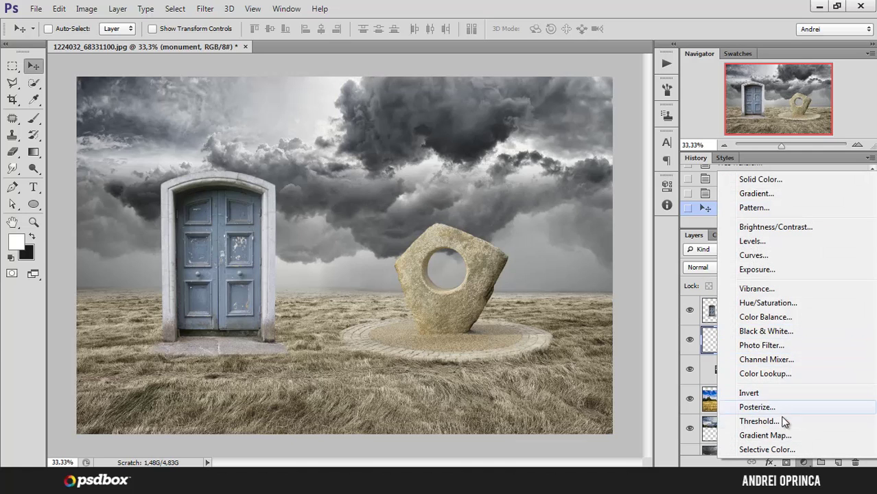
click(779, 435)
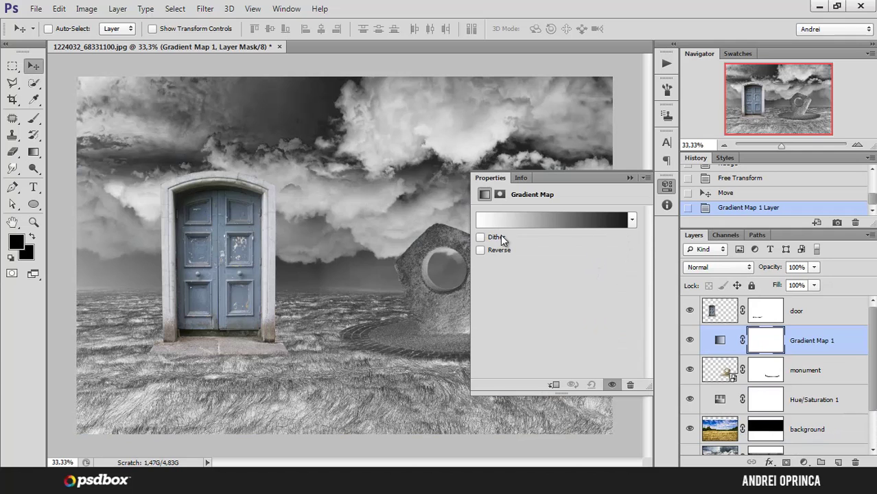
Edit the gradient map's gradient and set the color stop at 0% to blue #578dc0.
click(518, 220)
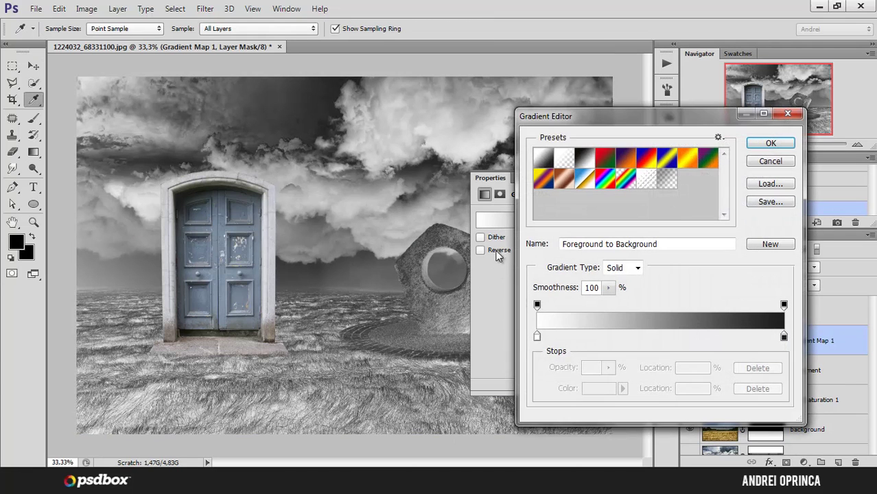
click(537, 337)
click(589, 389)
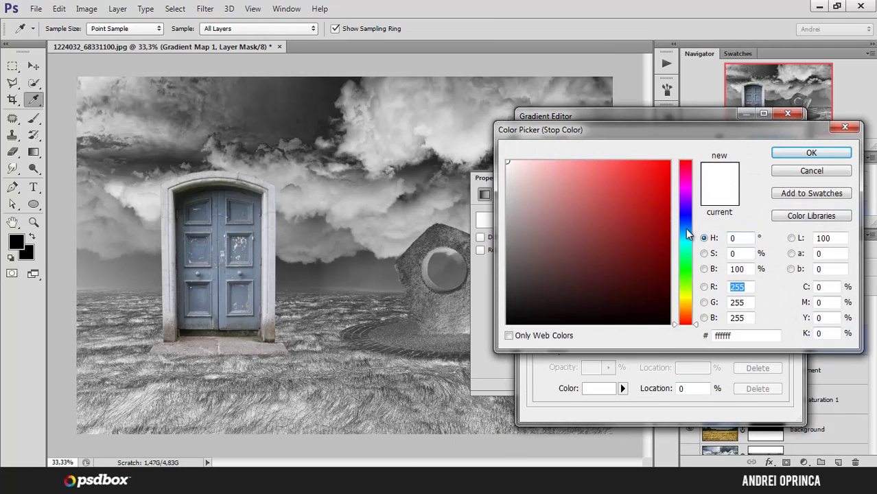
drag(688, 234, 685, 230)
mouse_move(555, 199)
mouse_down()
mouse_move(579, 215)
mouse_move(596, 202)
mouse_up()
click(796, 153)
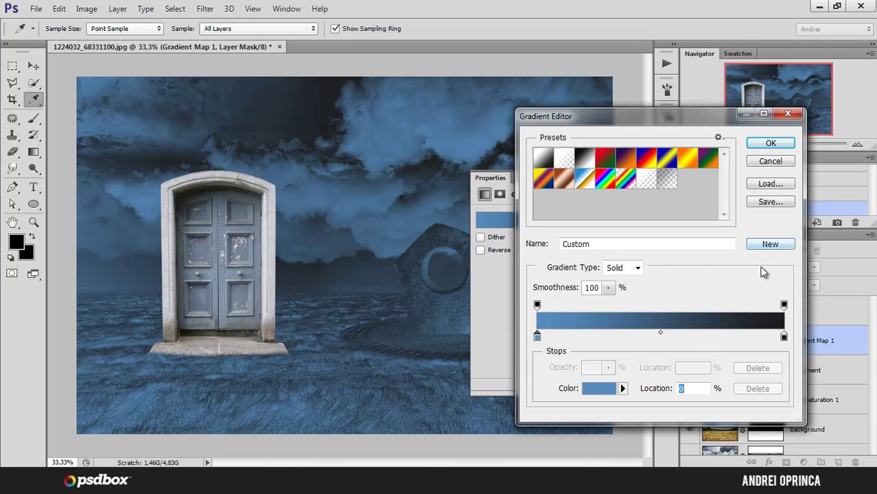
Set the gradient's color stop at 100% to beige #bcaa8e.
click(783, 336)
click(593, 390)
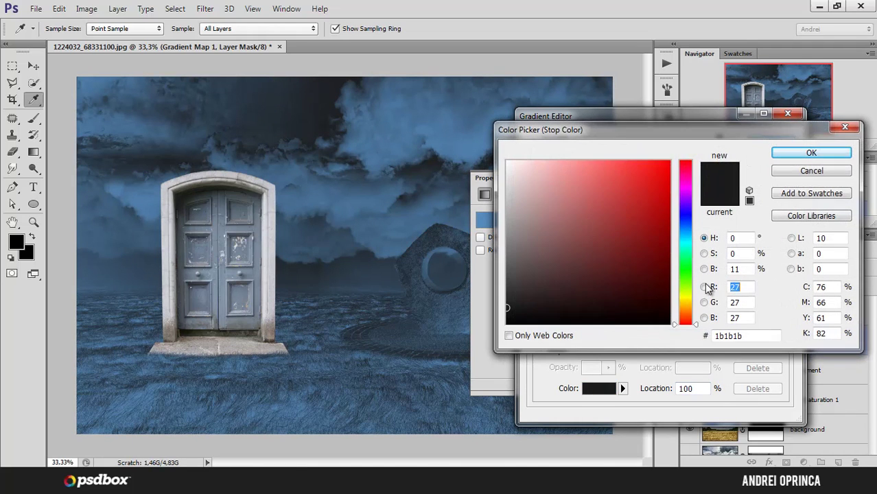
mouse_move(687, 311)
mouse_down()
mouse_move(686, 304)
mouse_move(686, 313)
mouse_up()
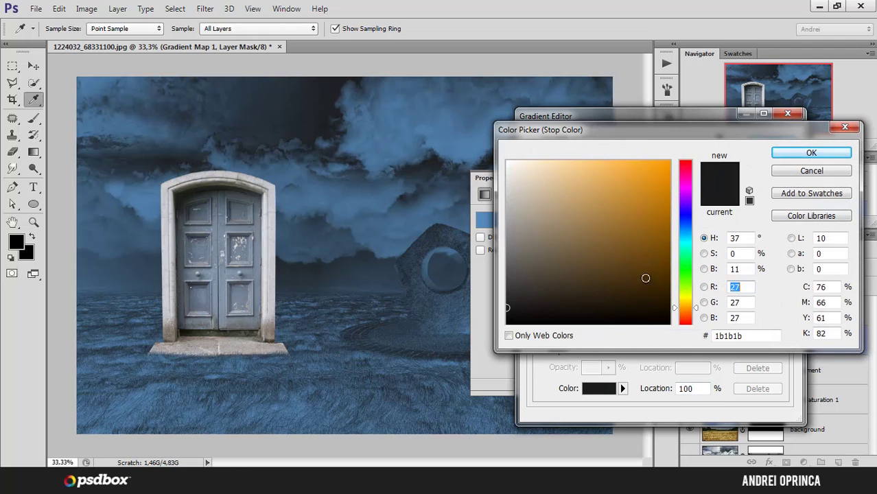
drag(551, 219, 547, 204)
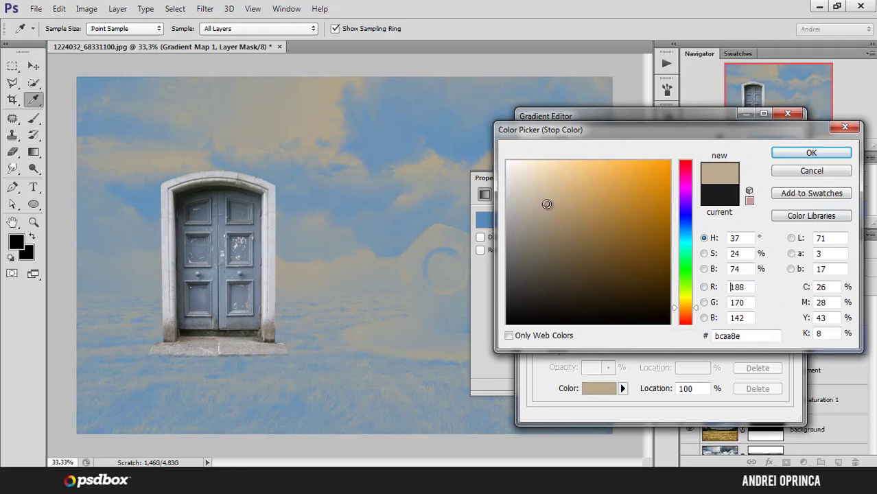
click(789, 158)
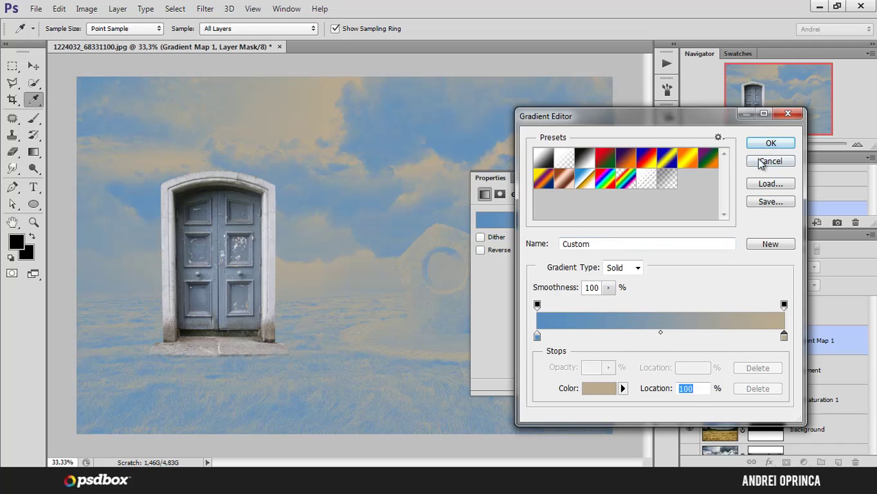
Change the gradient's color stop at 0% to a slightly darker blue of the same hue.
click(537, 335)
click(598, 388)
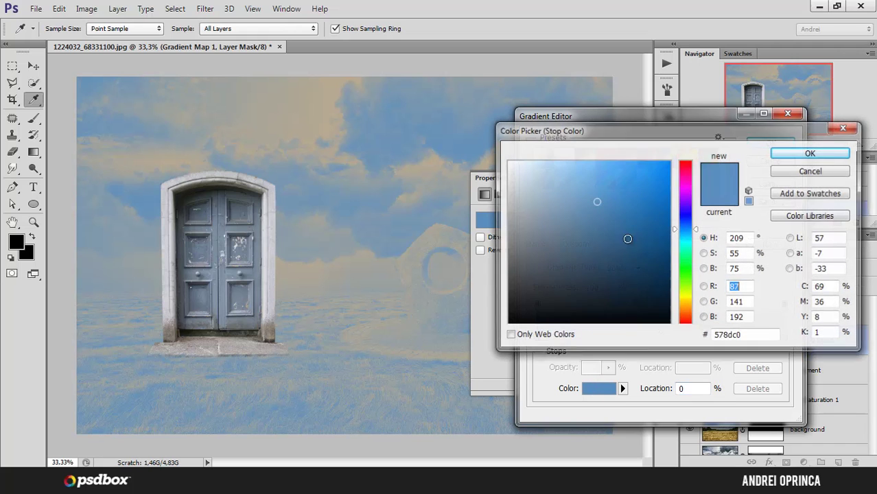
click(603, 215)
click(811, 152)
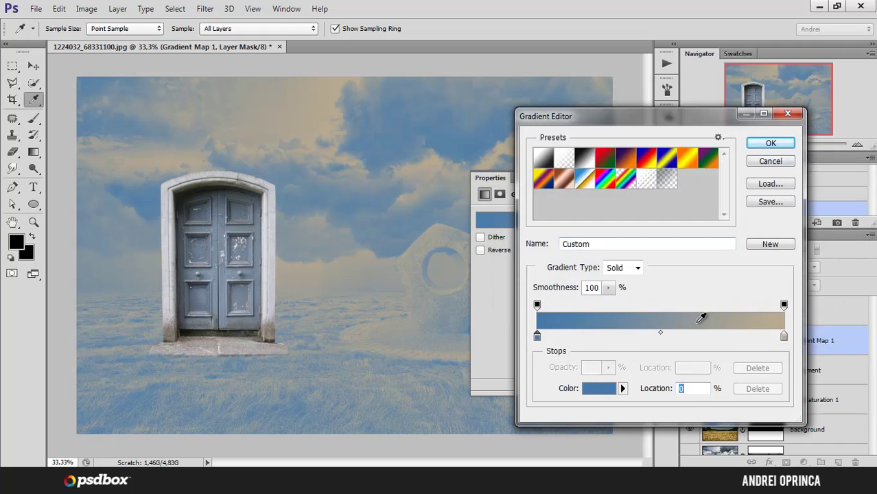
Change the gradient's color stop at 100% to a warmer beige #c0a985 and accept the gradient.
click(784, 337)
click(598, 388)
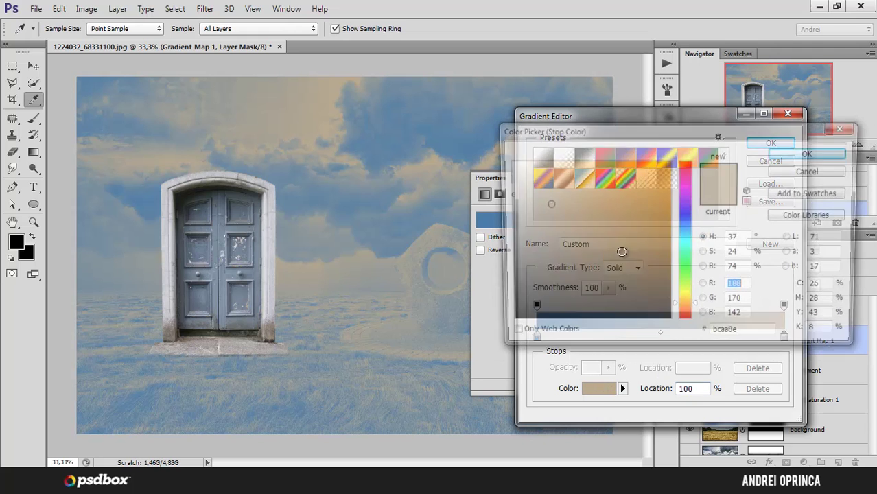
click(563, 203)
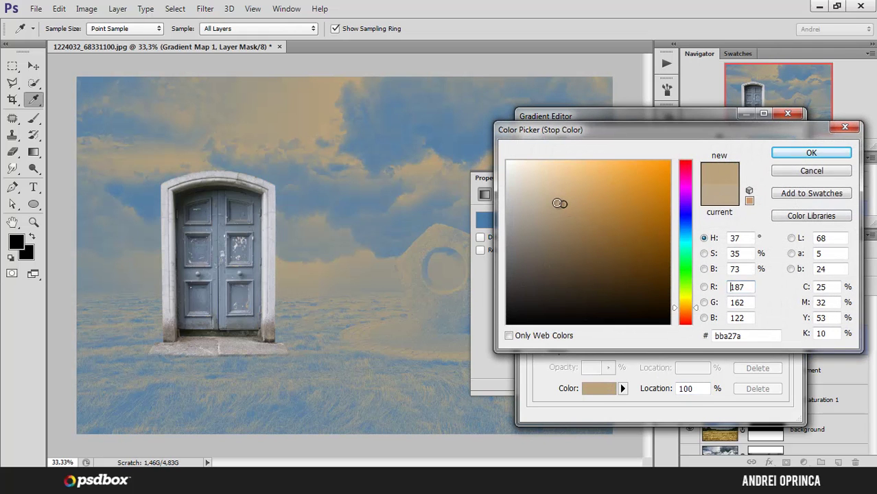
click(784, 157)
key(Return)
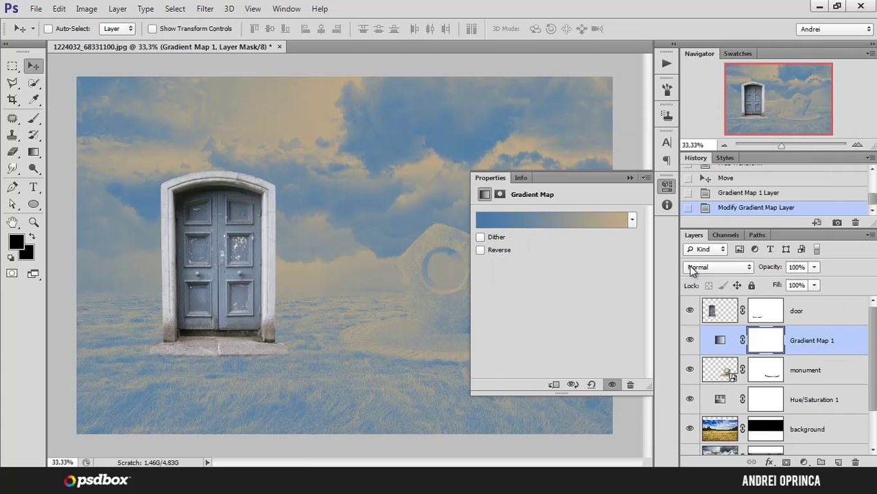
Set the gradient map layer's blend mode to Soft Light and opacity to 40%, and compare the image with the layer hidden and shown.
click(702, 266)
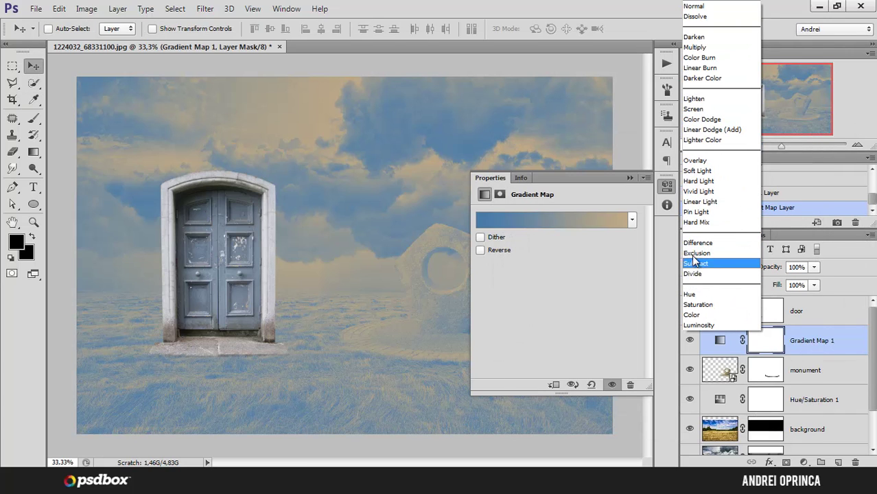
click(697, 170)
click(630, 178)
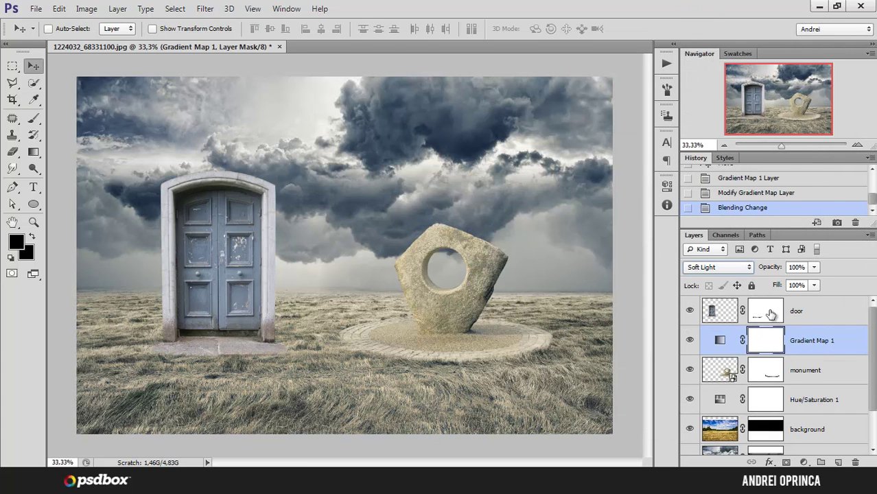
click(803, 267)
text(40)
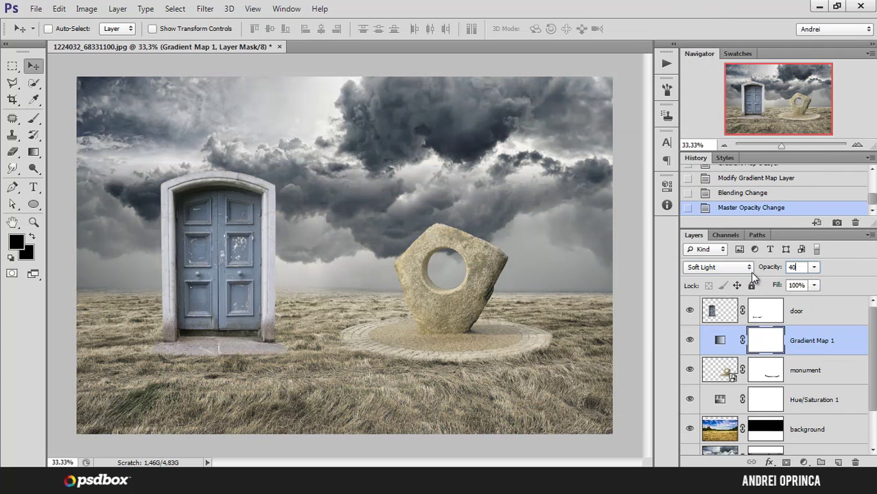
click(808, 319)
click(814, 334)
click(689, 341)
click(690, 341)
Reopen the first gradient map's gradient and darken its color stop at 0% to blue #326391.
double_click(724, 338)
click(530, 221)
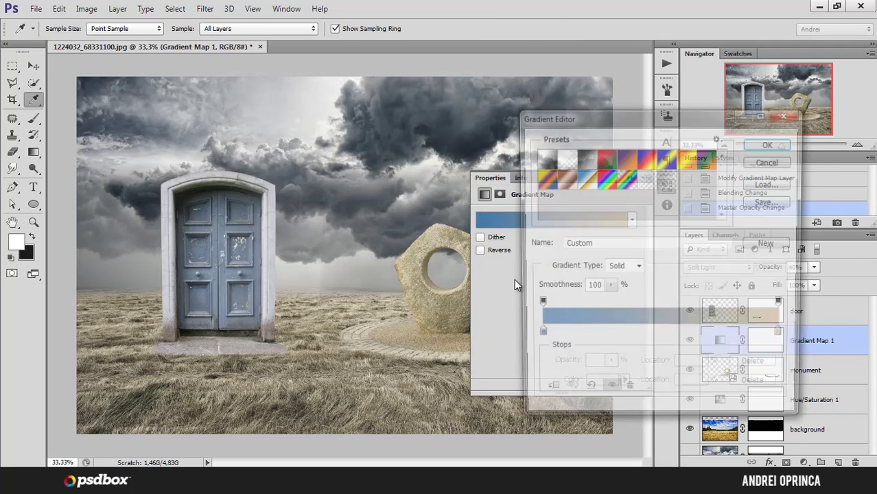
click(537, 337)
click(598, 388)
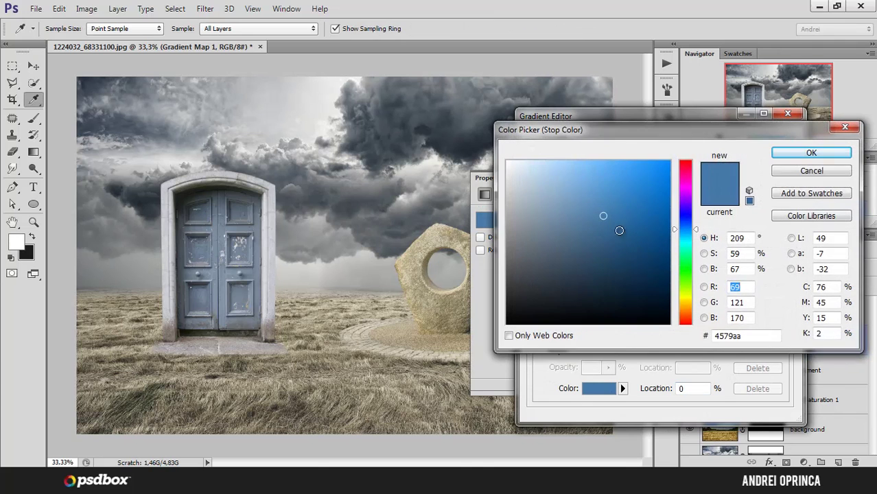
click(811, 153)
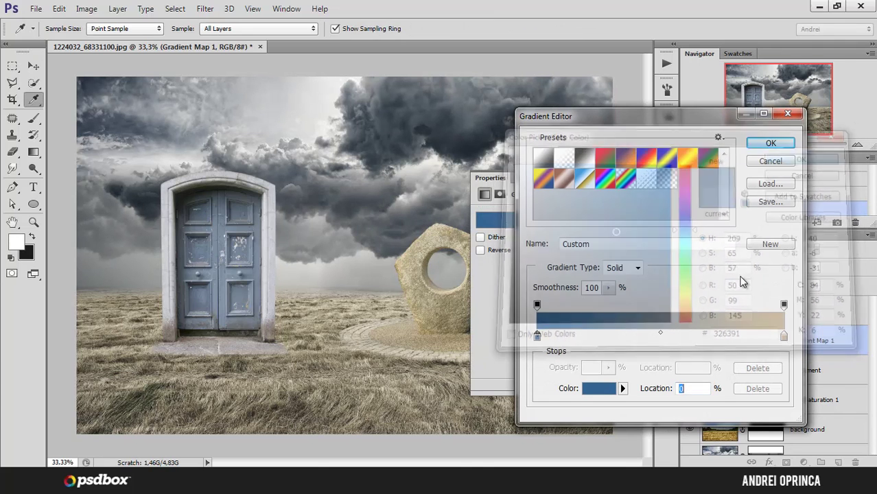
Darken the gradient's color stop at 100% to grayish beige #a7967c and accept the gradient.
click(783, 336)
click(598, 389)
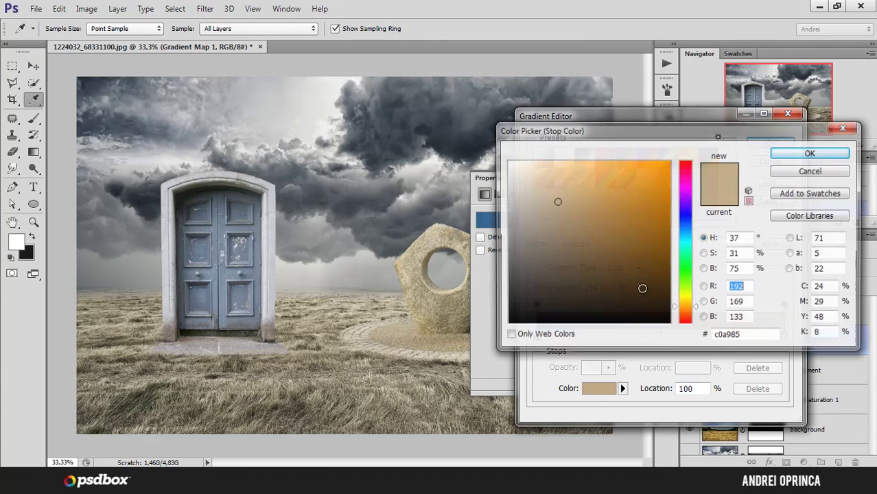
click(566, 225)
mouse_move(552, 226)
mouse_down()
mouse_move(539, 262)
mouse_move(548, 221)
mouse_up()
click(549, 217)
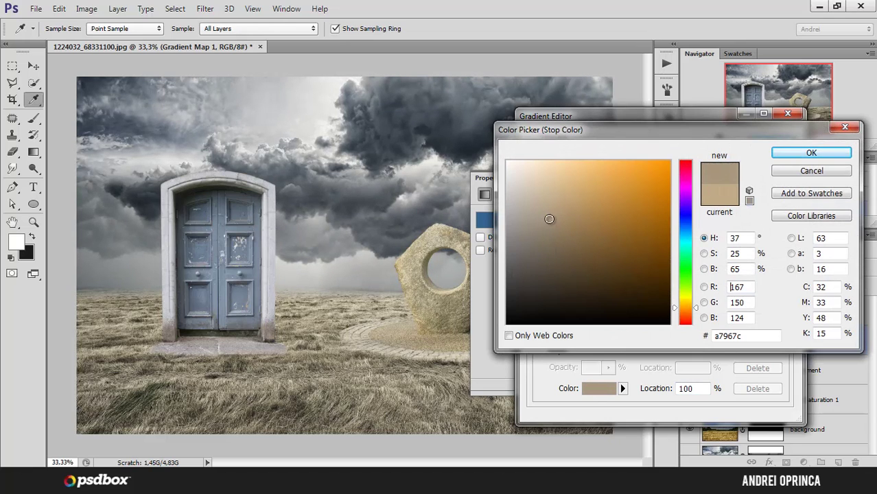
click(788, 157)
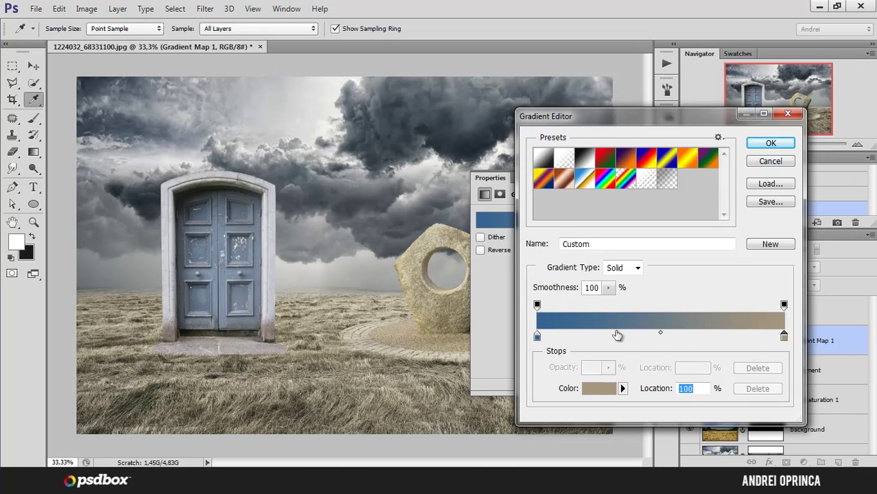
click(770, 143)
key(v)
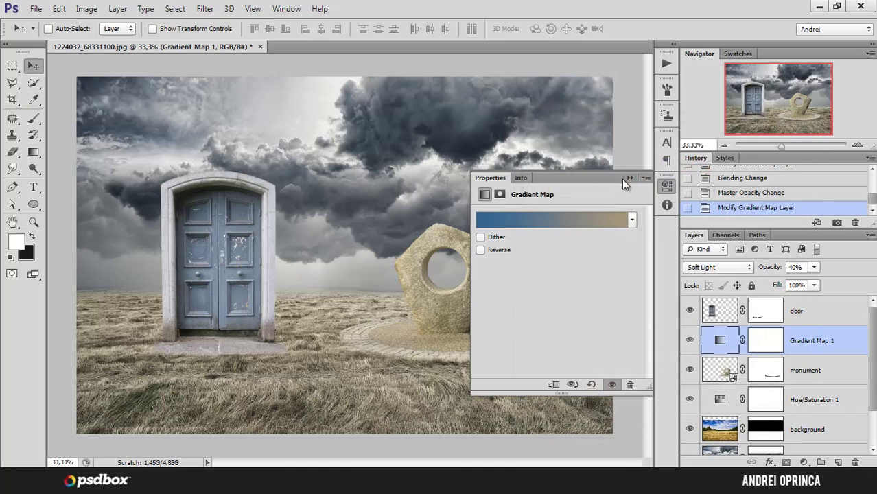
click(626, 178)
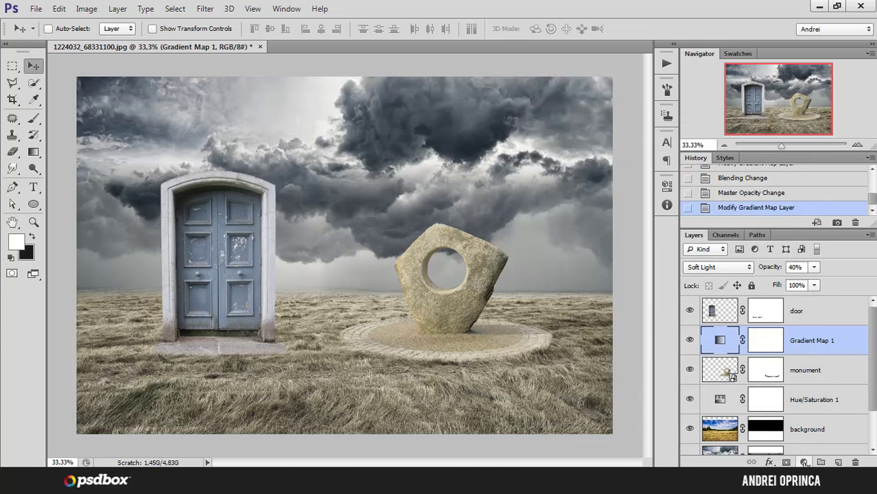
Add a second Gradient Map adjustment layer above the first one, with its gradient reversed and dithering off.
click(804, 462)
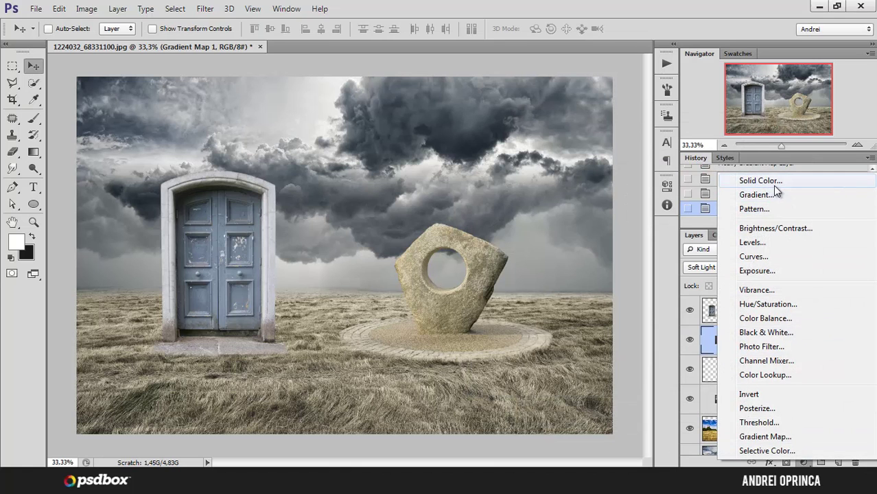
click(765, 436)
click(580, 222)
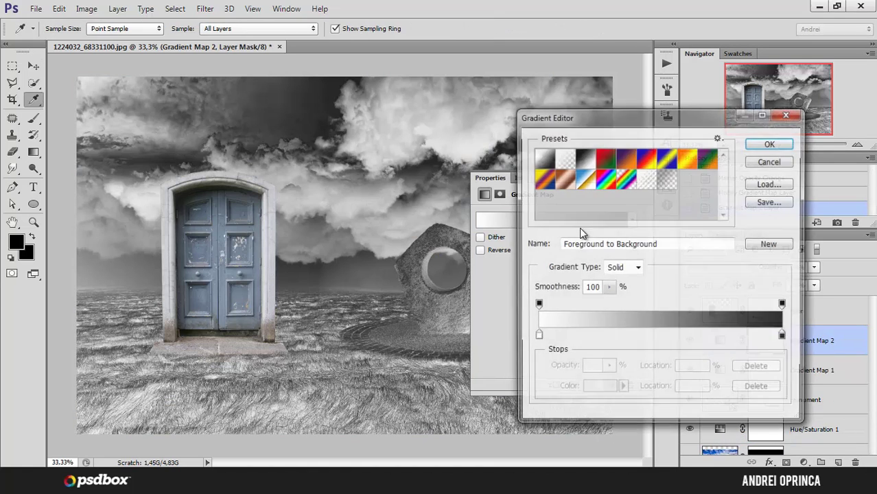
click(768, 147)
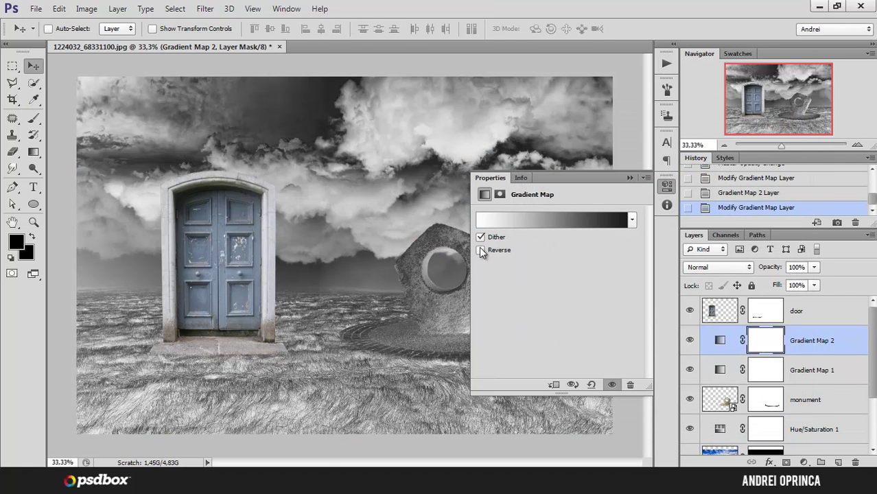
click(481, 239)
click(480, 251)
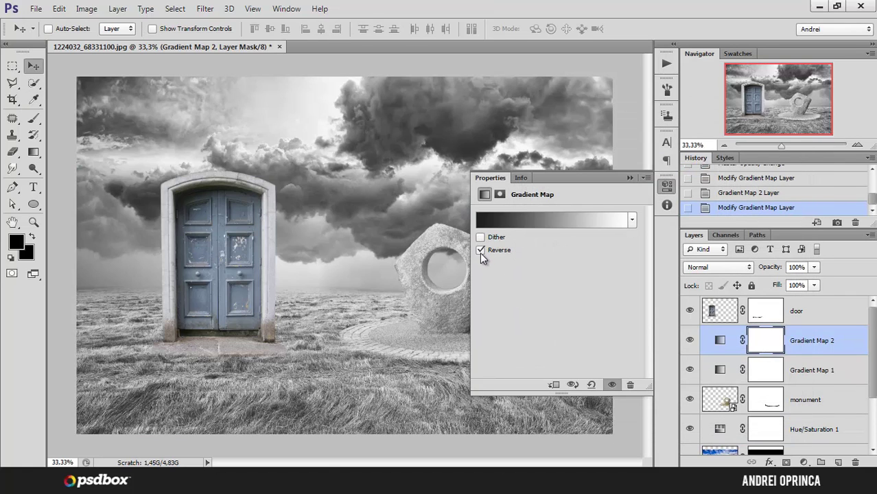
Edit the second gradient map's gradient to have pure black at 100% and white #ffffff at 0%.
click(518, 231)
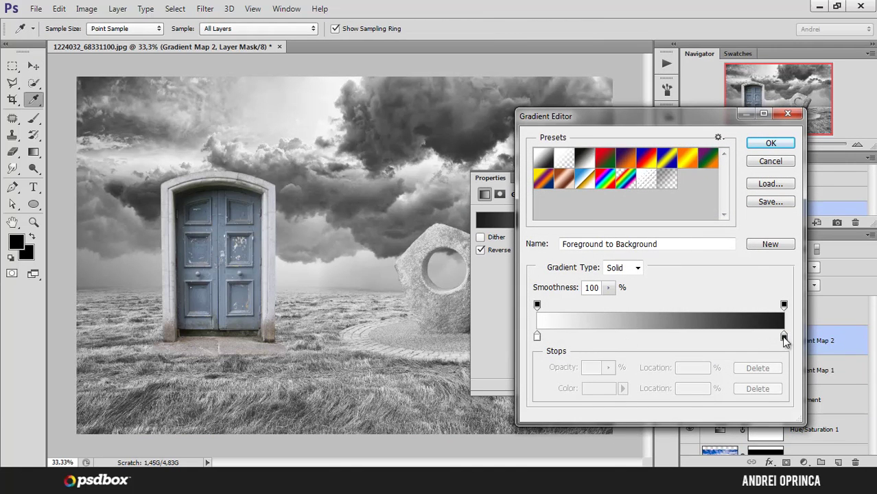
click(784, 338)
click(598, 388)
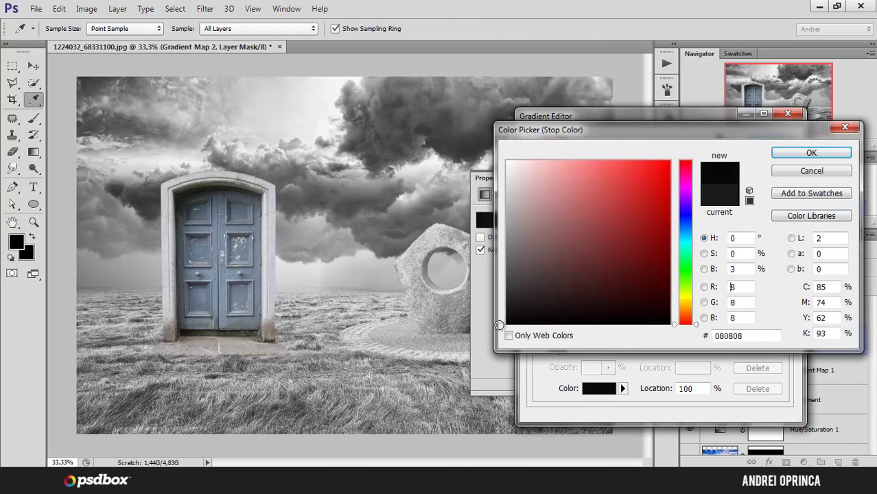
drag(498, 325, 490, 334)
click(801, 153)
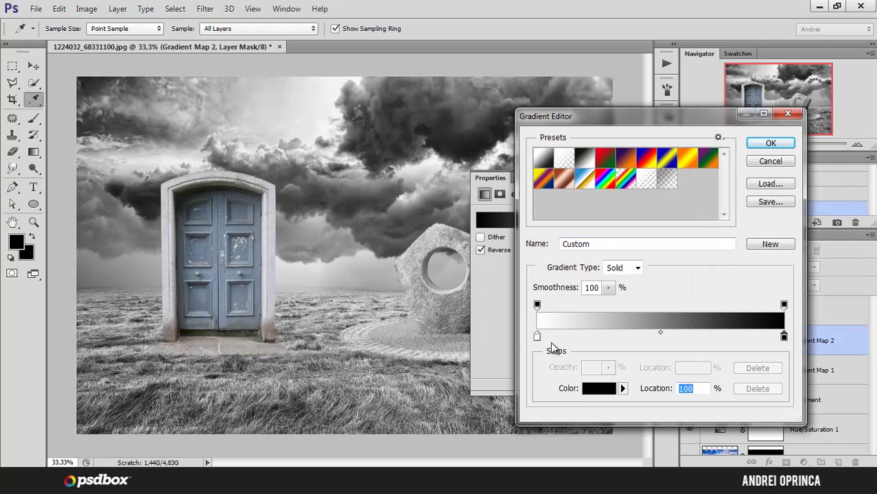
click(537, 335)
click(594, 388)
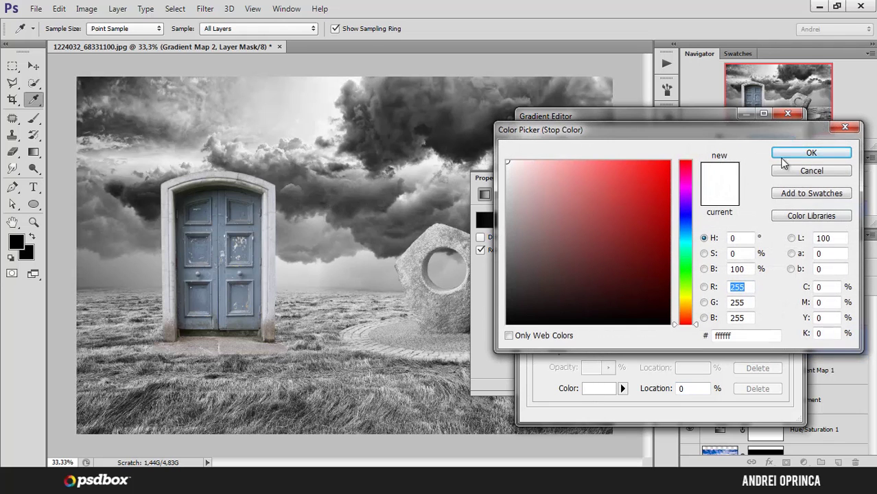
click(796, 154)
click(768, 143)
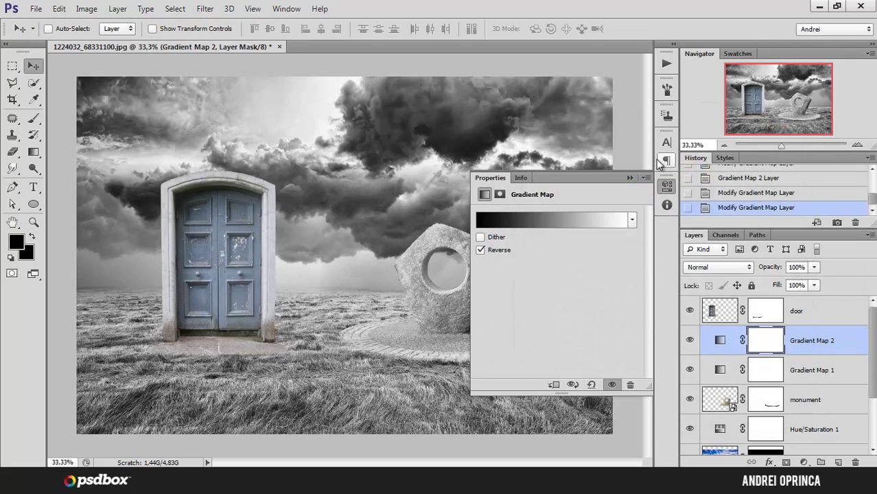
click(629, 177)
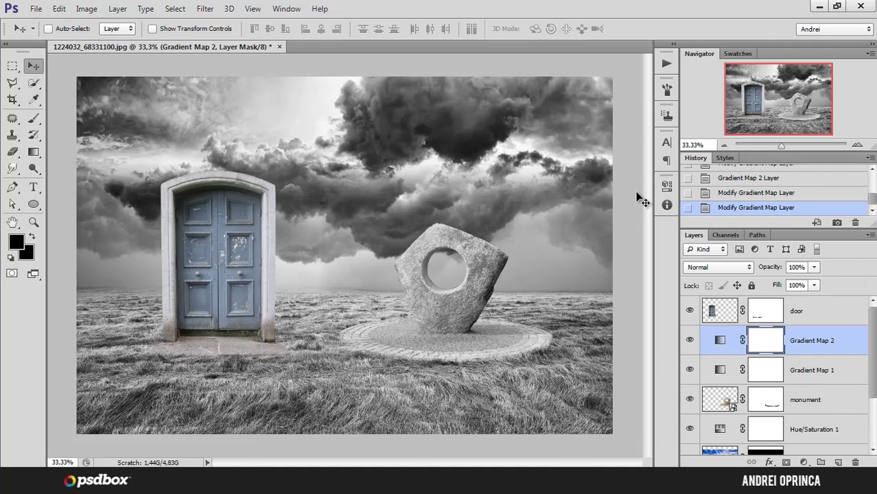
Set the second gradient map layer to Multiply at 50% opacity and compare the image with the layer hidden and shown.
click(718, 267)
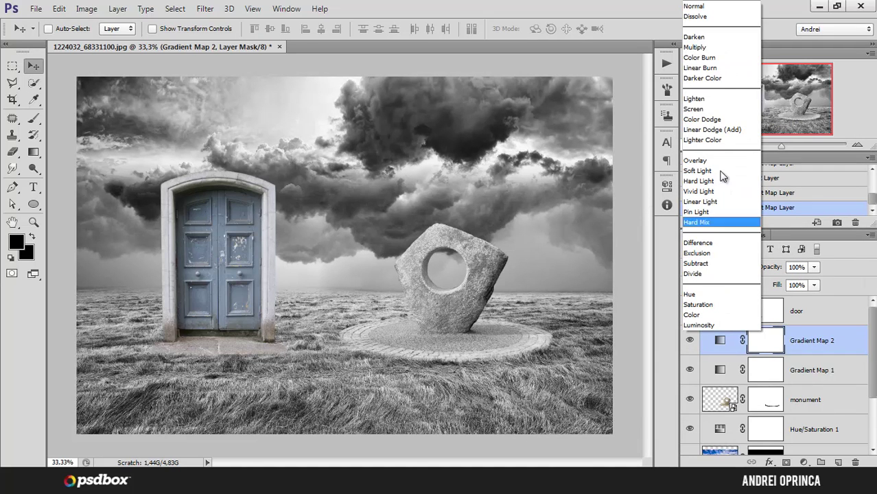
click(703, 48)
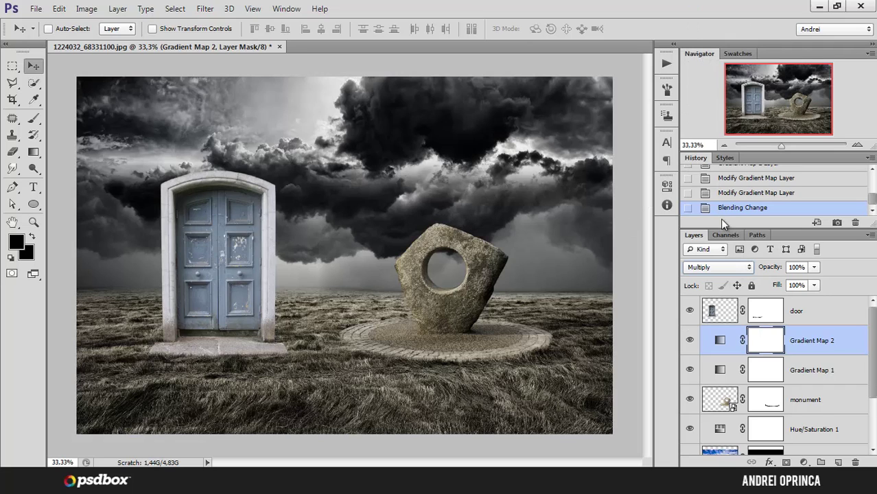
click(814, 267)
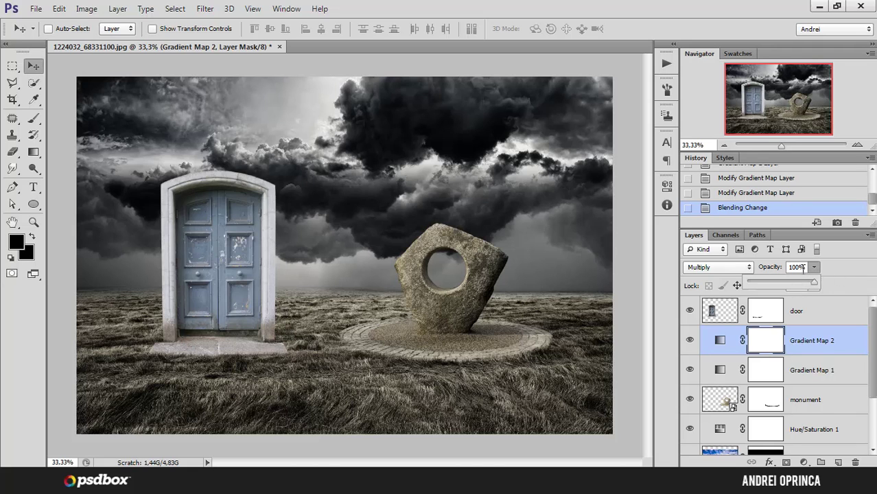
click(804, 267)
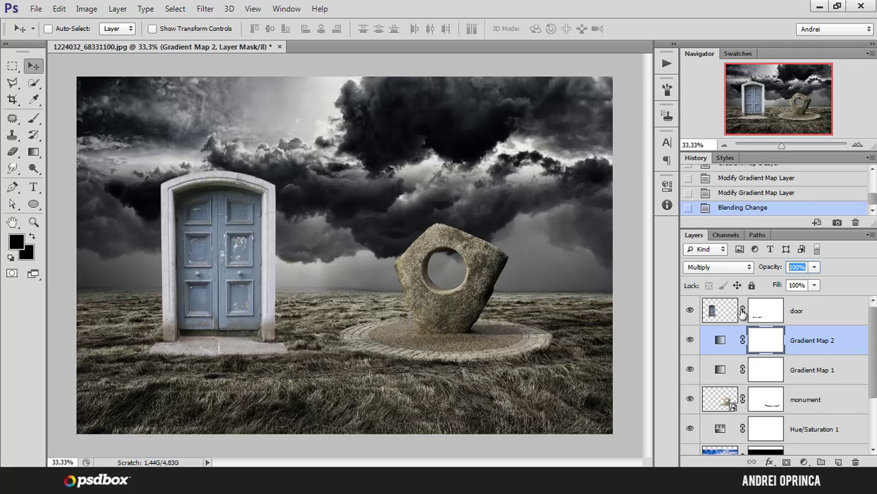
text(50)
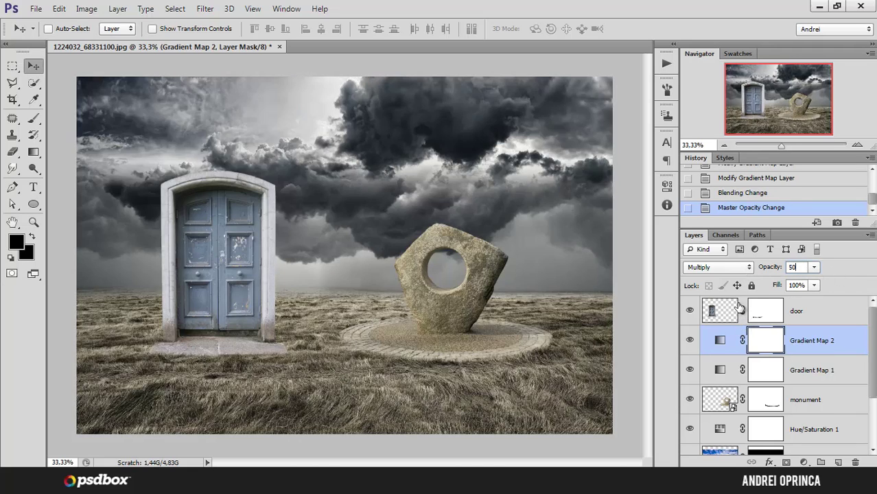
click(689, 346)
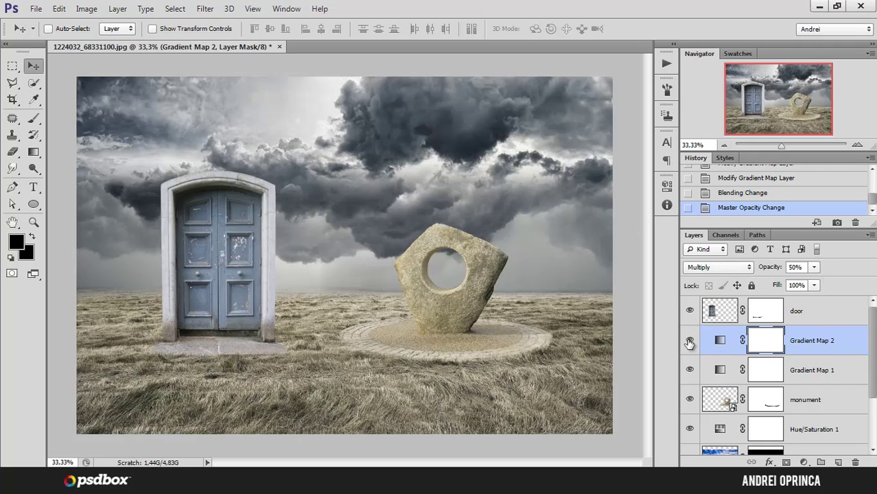
click(689, 346)
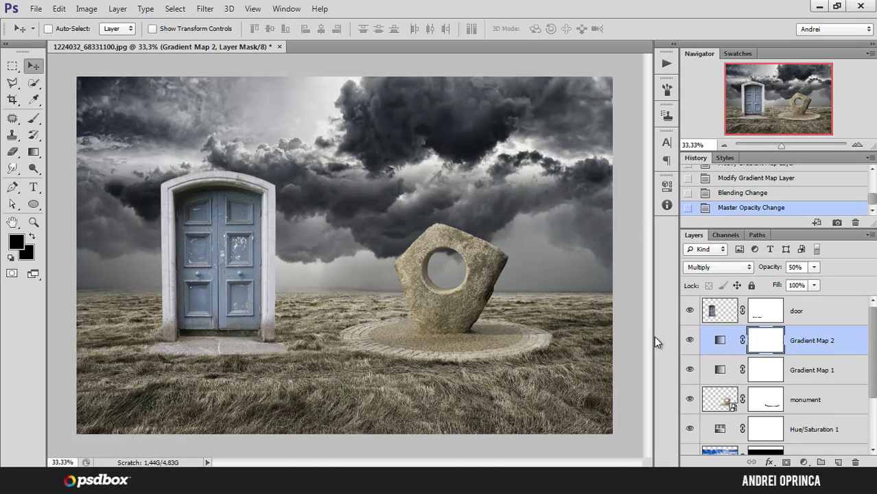
Add a Black & White adjustment layer above the second gradient map with Reds at 217 and Yellows at -26.
click(803, 462)
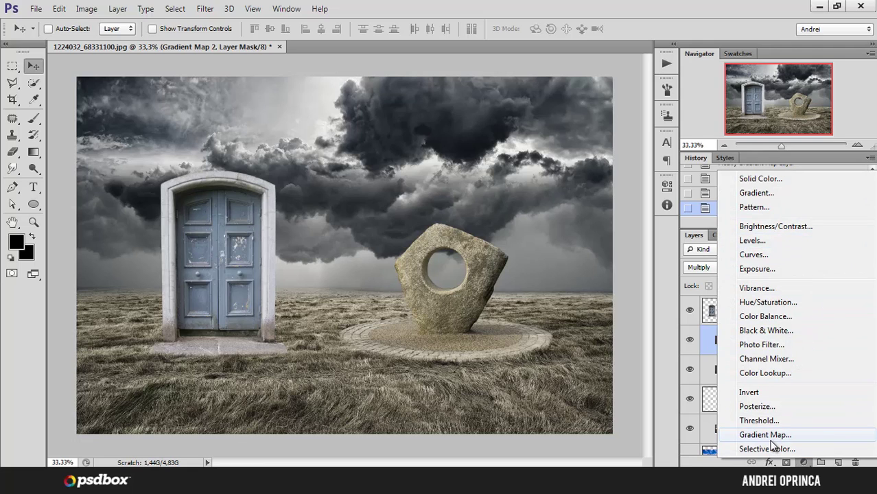
click(772, 331)
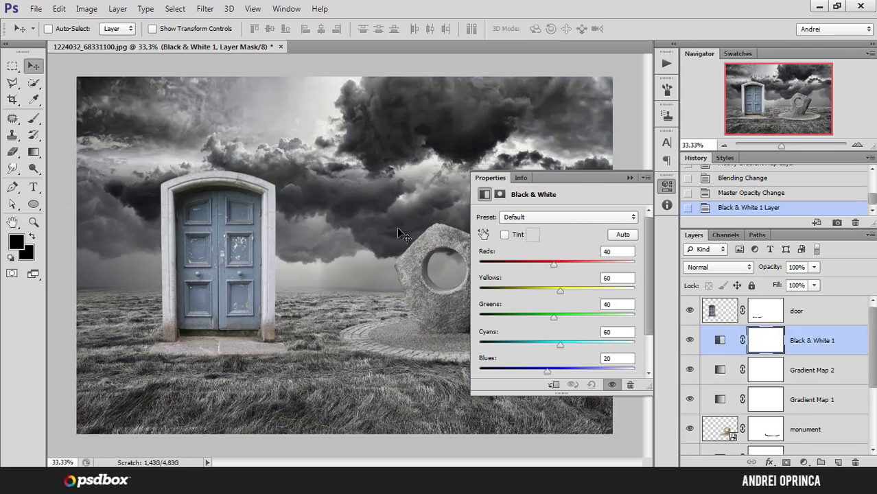
drag(542, 267, 607, 266)
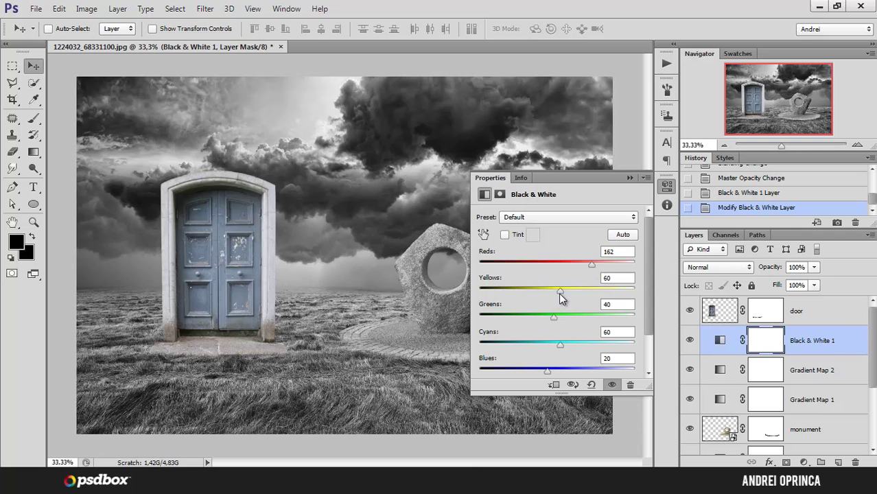
drag(558, 289, 530, 301)
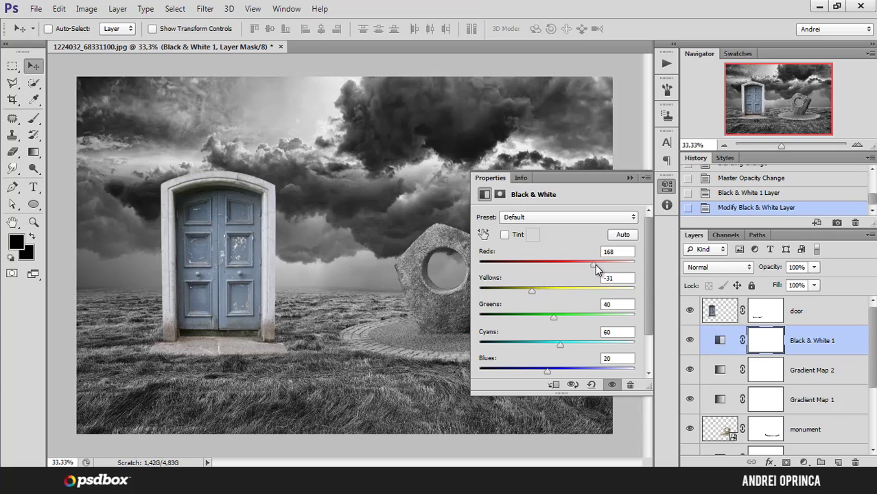
drag(594, 265, 610, 275)
drag(540, 290, 532, 295)
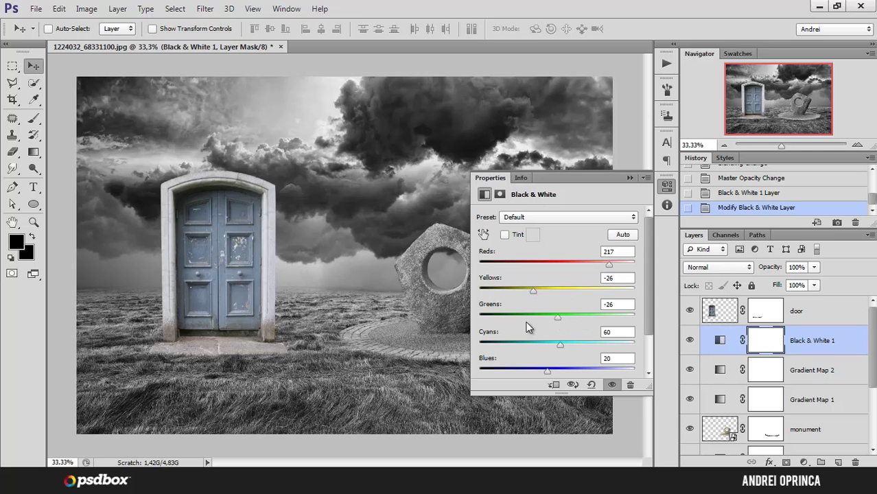
Adjust the Black & White layer's Greens, Cyans and Blues, and compare the image with the layer hidden and shown.
drag(557, 318, 531, 370)
drag(571, 369, 549, 343)
click(629, 177)
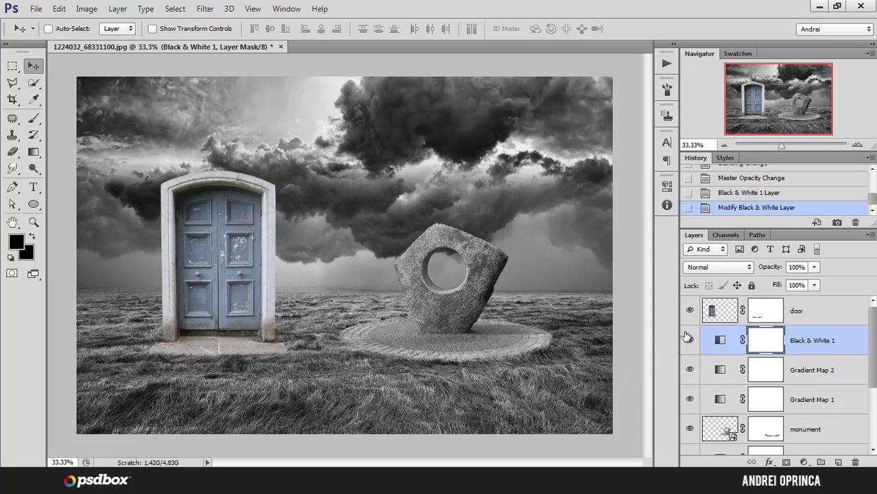
click(688, 340)
click(690, 341)
Lower the Black & White layer's opacity to 39% and compare the image with and without it.
click(812, 269)
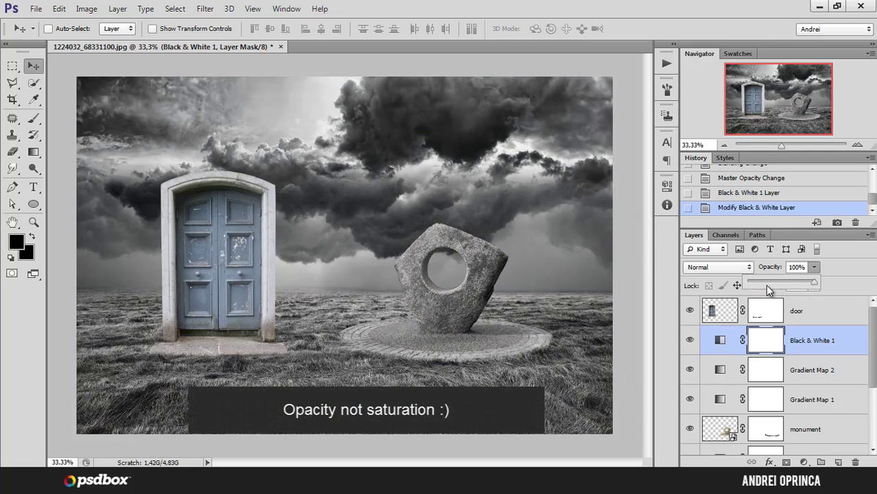
drag(765, 284, 776, 287)
click(719, 341)
click(690, 340)
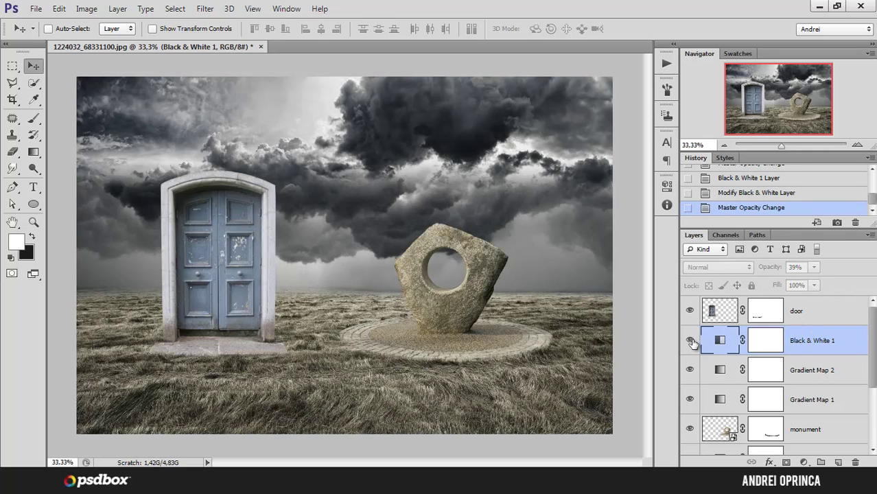
click(690, 340)
click(690, 340)
click(691, 339)
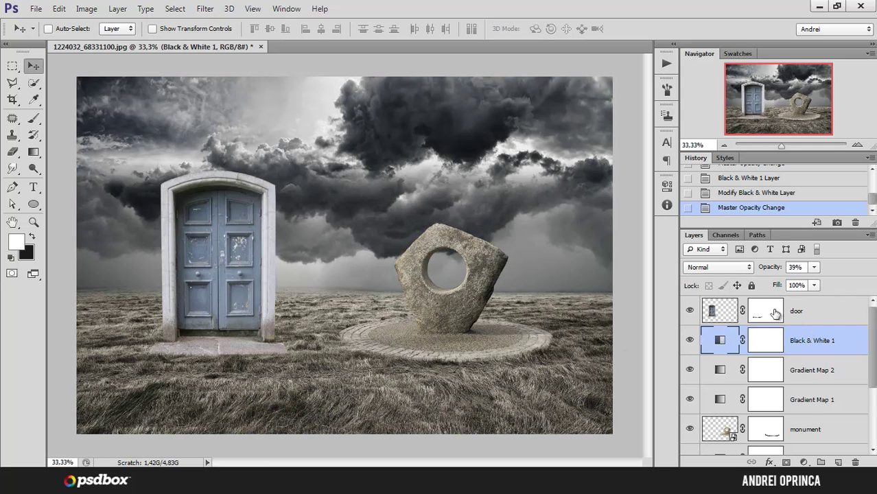
Open the clocks_png_set image from the stock folder as a separate document.
click(831, 316)
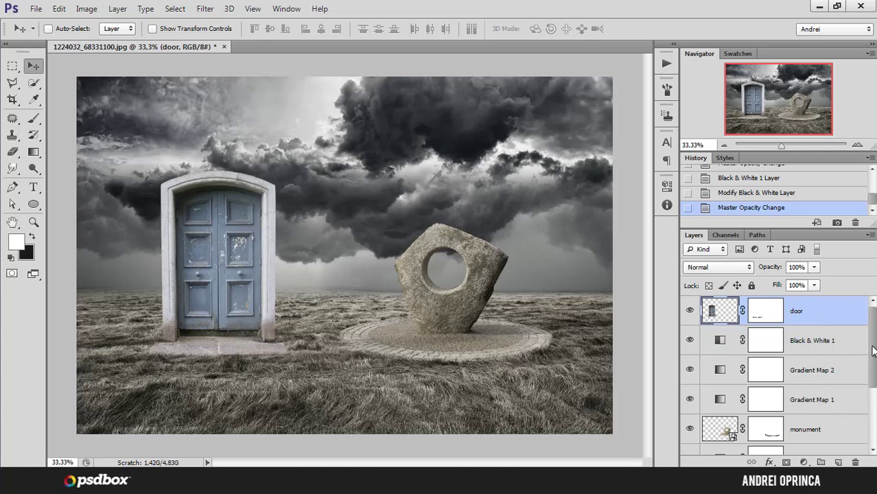
scroll(849, 332, down, 1)
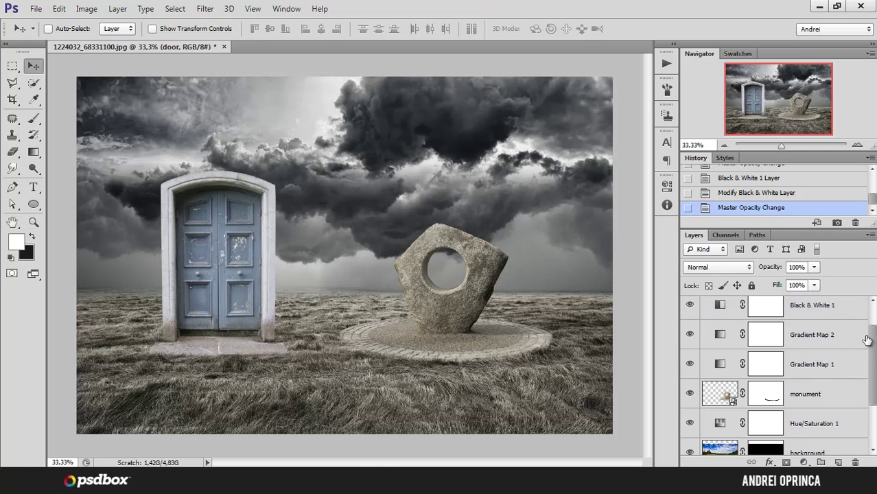
scroll(867, 339, down, 2)
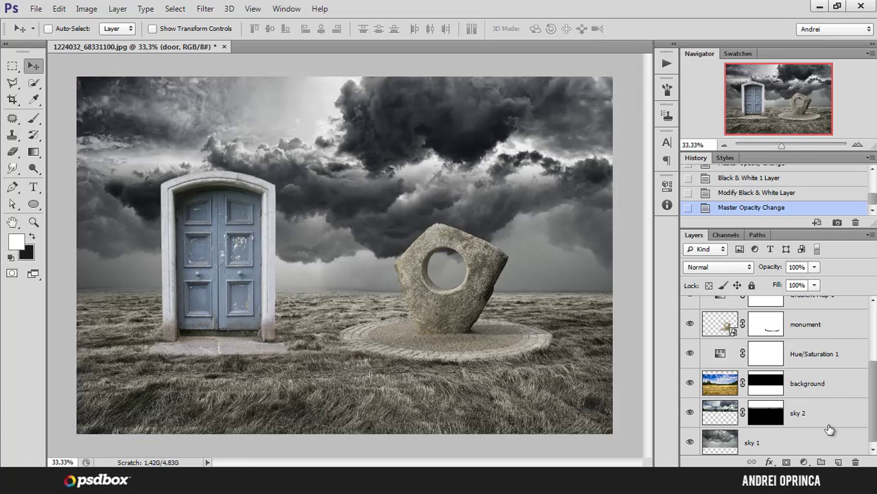
scroll(872, 407, up, 4)
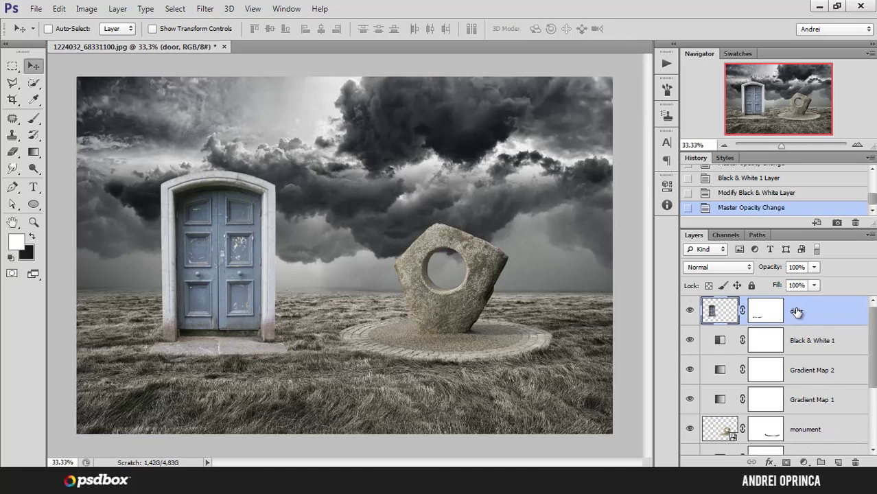
key(ctrl+o)
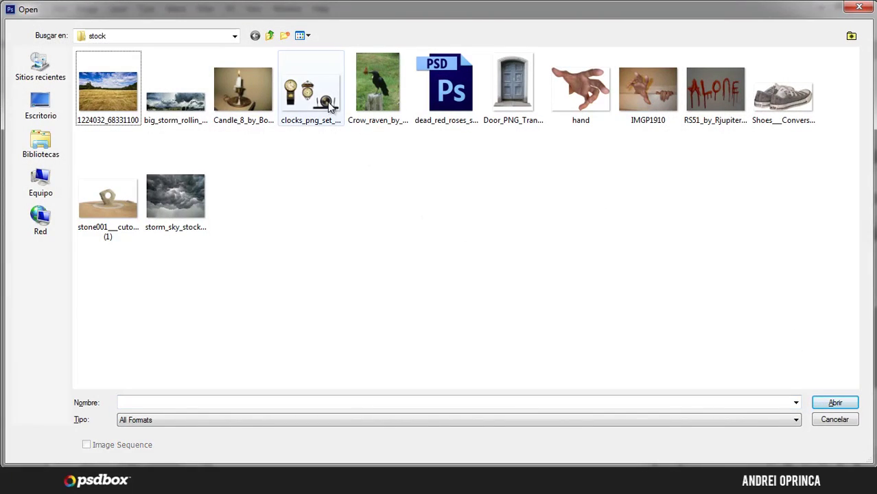
click(330, 103)
click(830, 402)
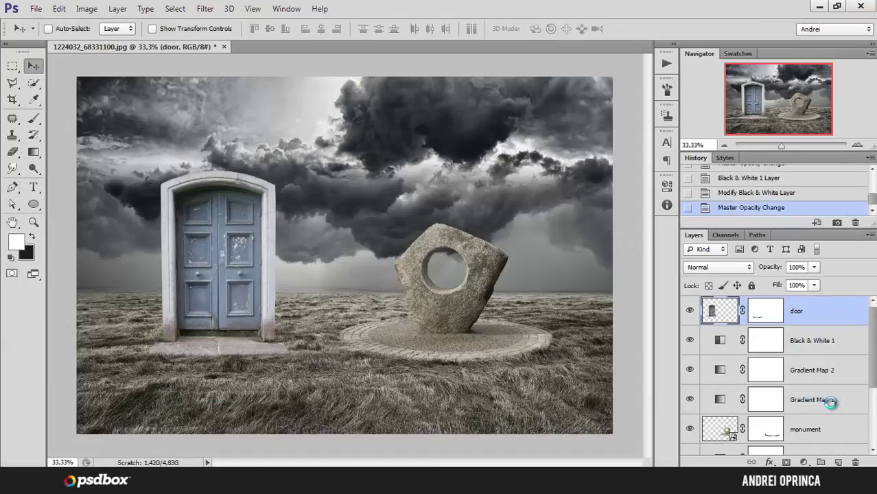
Activate the Elliptical Marquee tool for selecting the round clock under the West Indies sign at 100% zoom.
drag(12, 65, 52, 69)
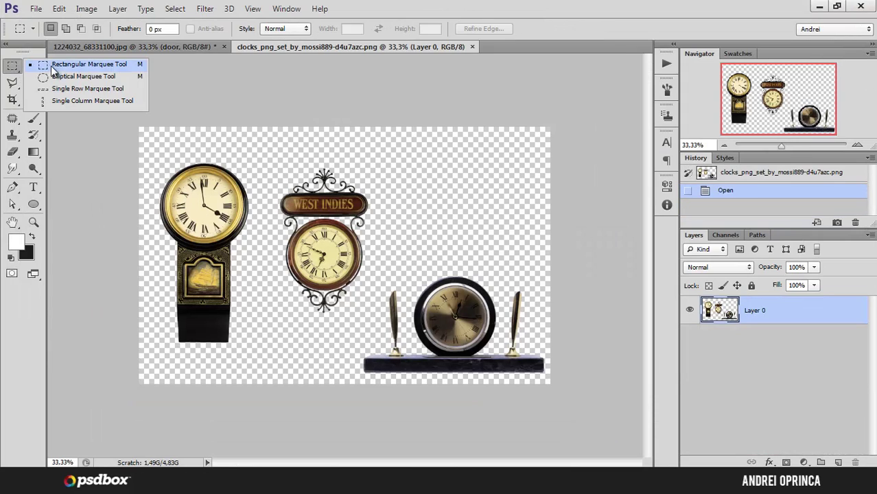
click(60, 76)
scroll(286, 254, up, 1)
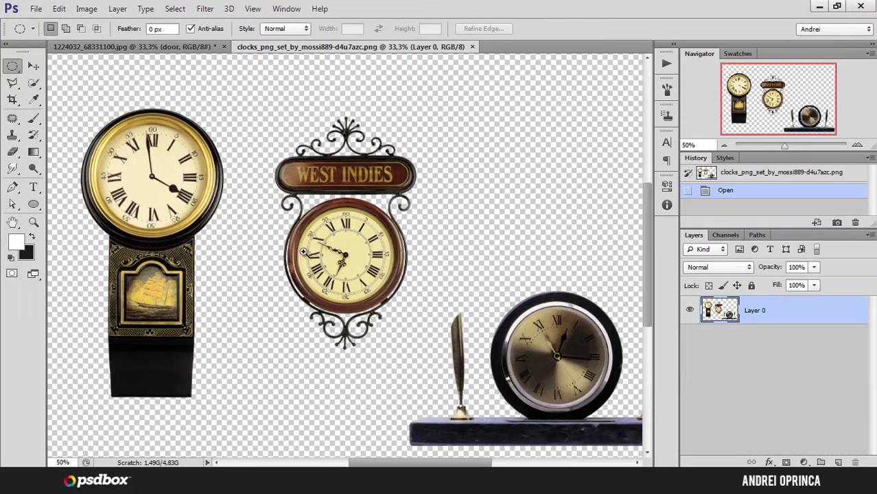
scroll(303, 252, up, 1)
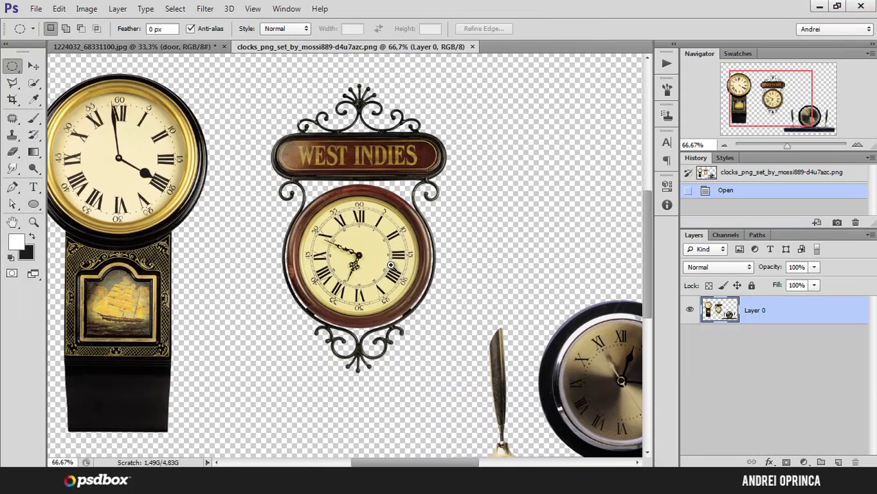
scroll(387, 266, up, 1)
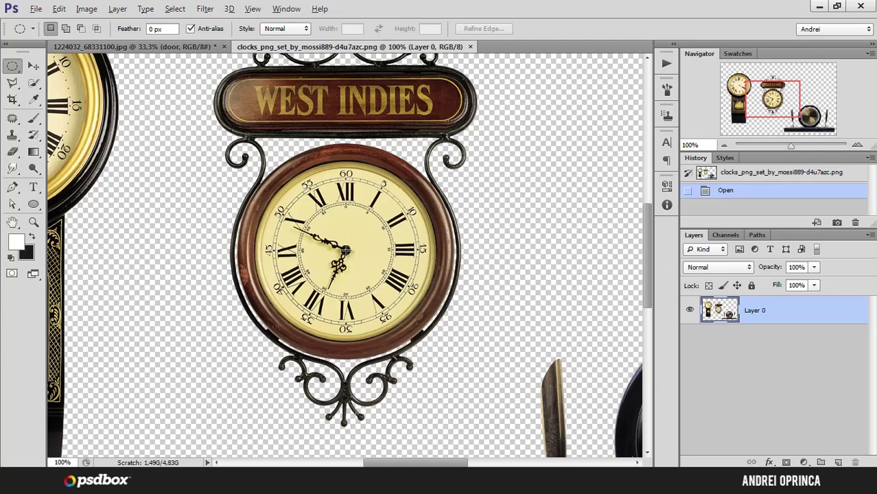
drag(346, 251, 525, 326)
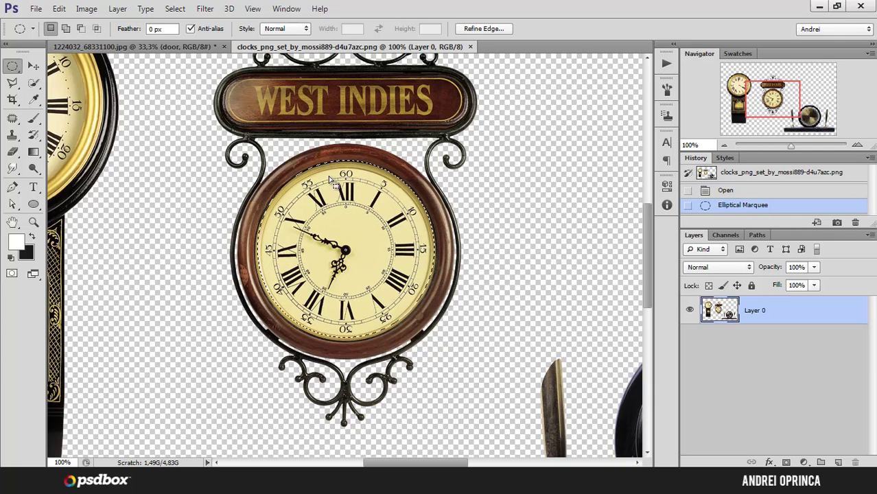
click(330, 184)
drag(330, 237, 625, 410)
drag(470, 297, 403, 229)
click(346, 247)
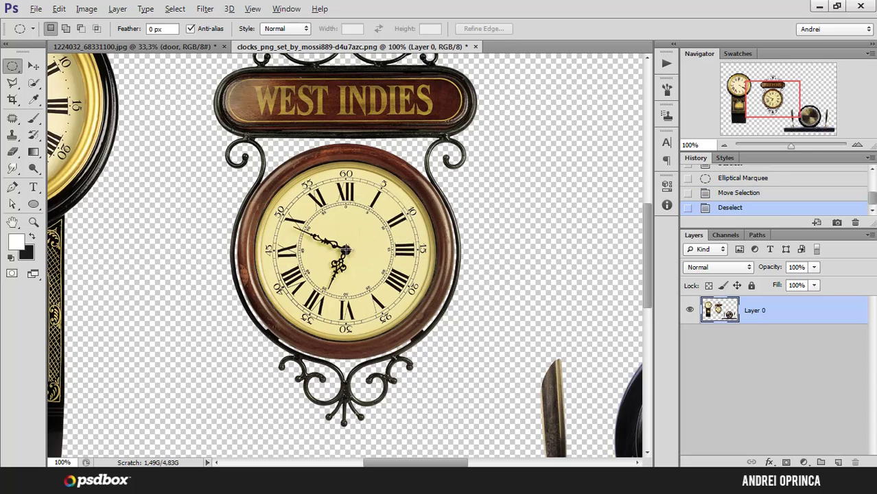
Select the West Indies clock's face and wooden rim with a circular marquee, nudge the outline into alignment and cut it out.
drag(346, 254, 485, 349)
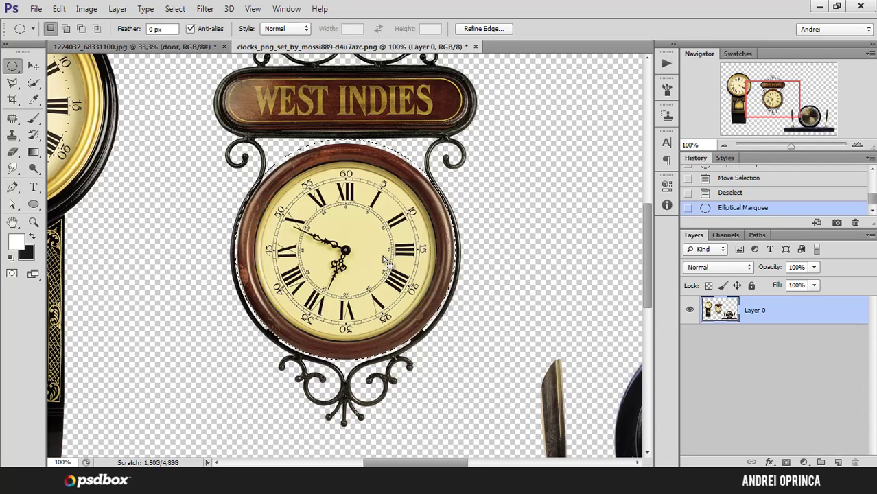
key(Right)
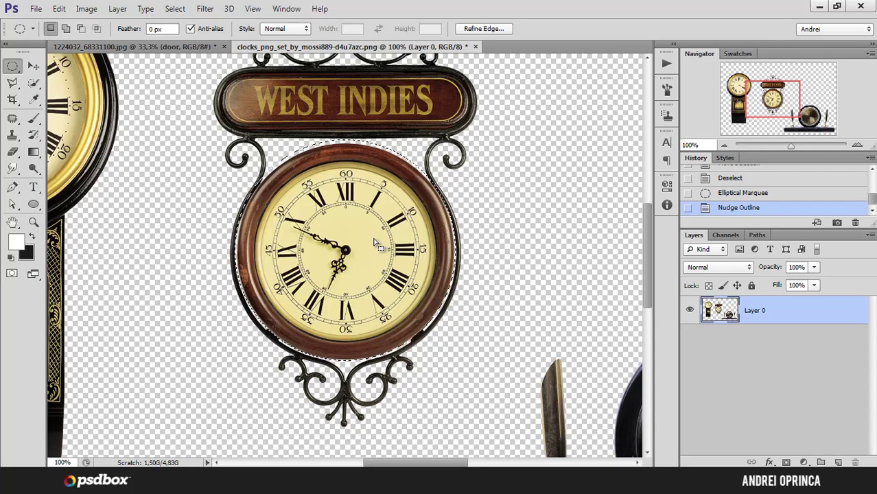
key(ctrl+x)
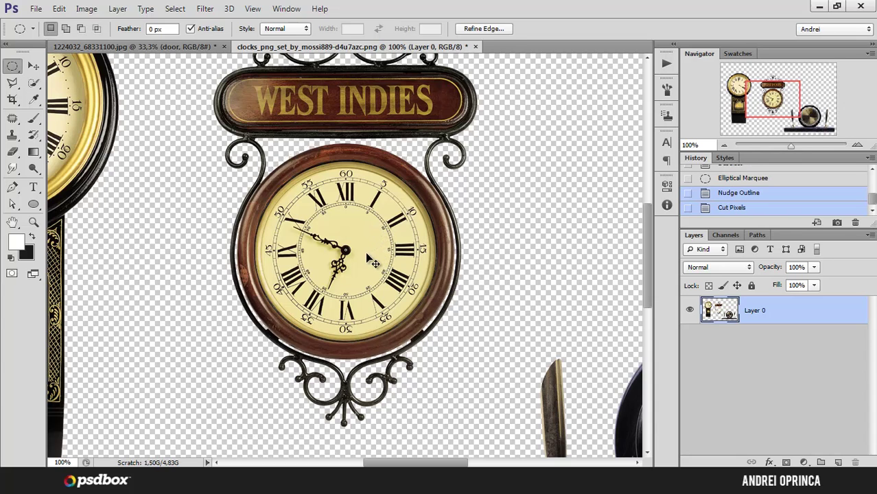
Paste the clock into the composite document directly above the Hue/Saturation 1 layer, beneath the monument.
click(192, 48)
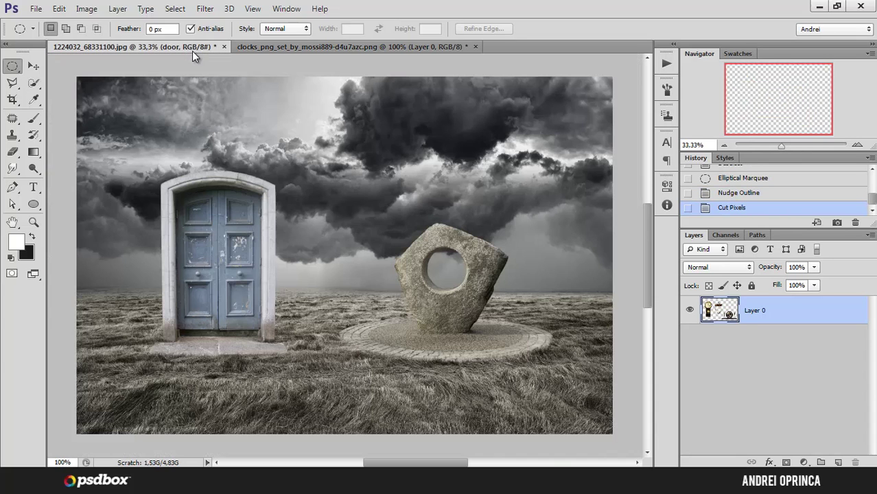
scroll(873, 330, down, 3)
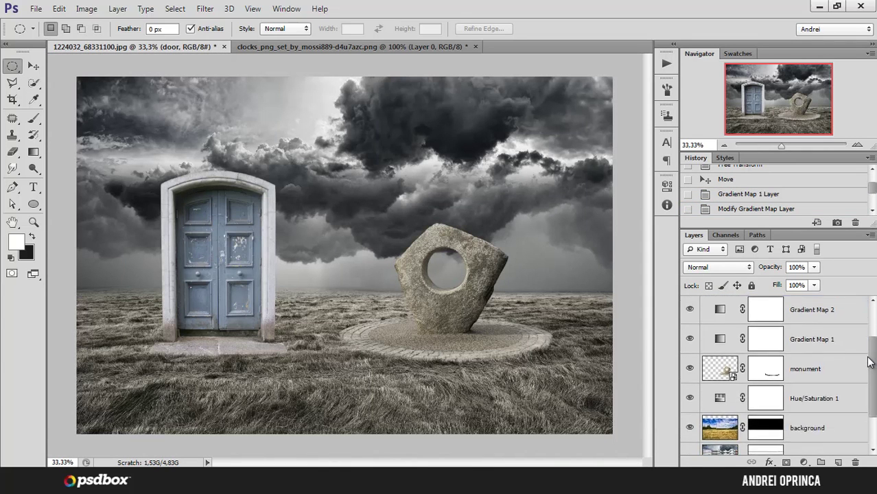
click(837, 380)
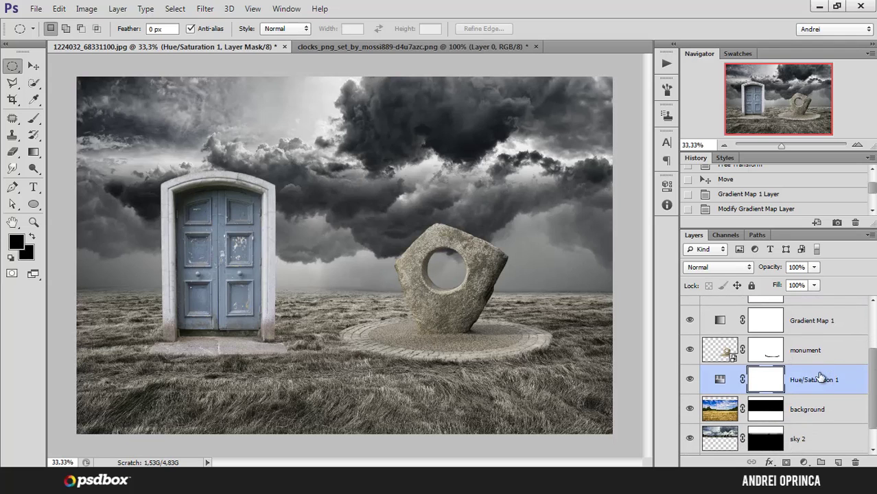
key(ctrl+v)
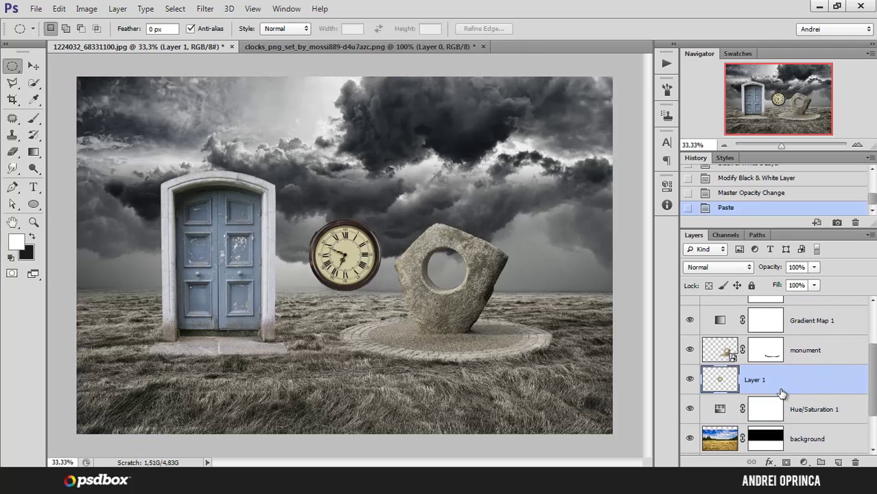
Erase the leftover black bracket along the pasted clock's upper-left rim with a 13 px eraser.
ctrl+click(299, 243)
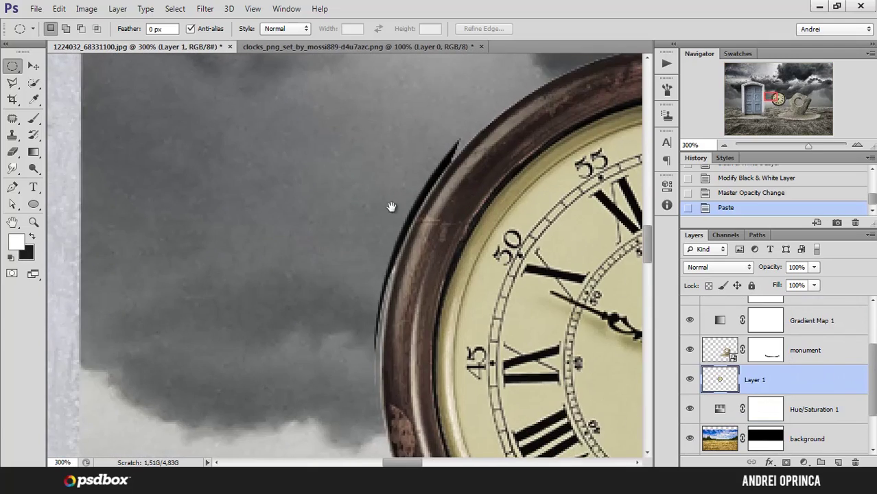
drag(391, 207, 342, 223)
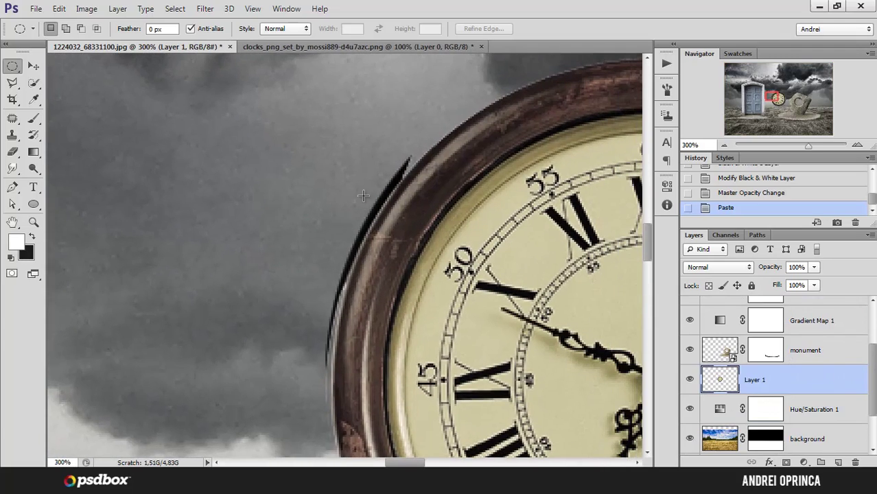
key(e)
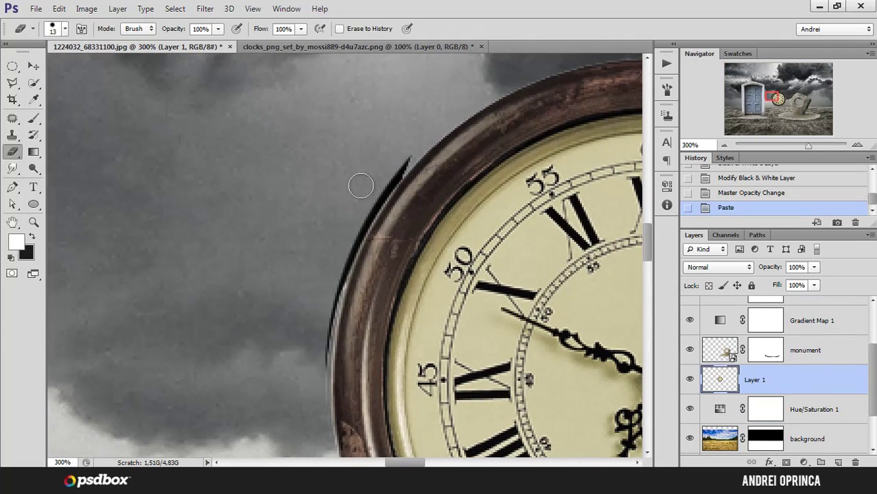
right_click(378, 131)
click(322, 178)
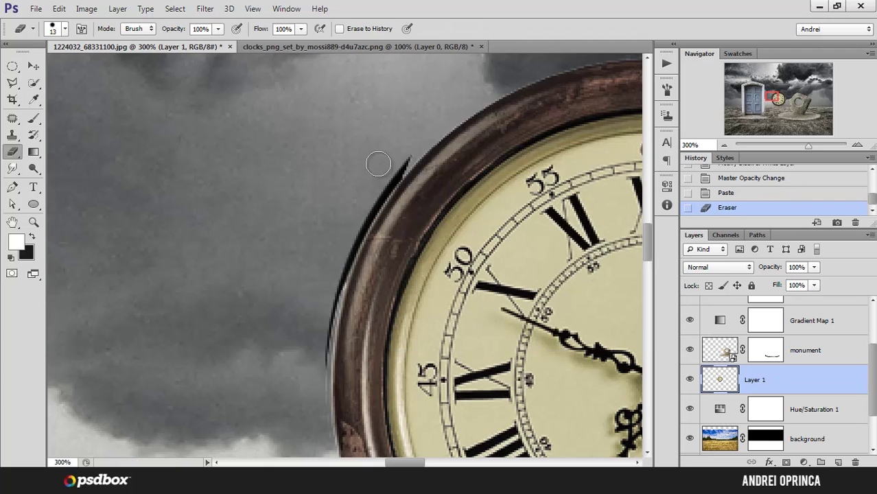
drag(415, 136, 396, 172)
drag(407, 152, 390, 181)
mouse_move(403, 161)
mouse_down()
mouse_move(379, 182)
mouse_move(337, 257)
mouse_move(316, 403)
mouse_up()
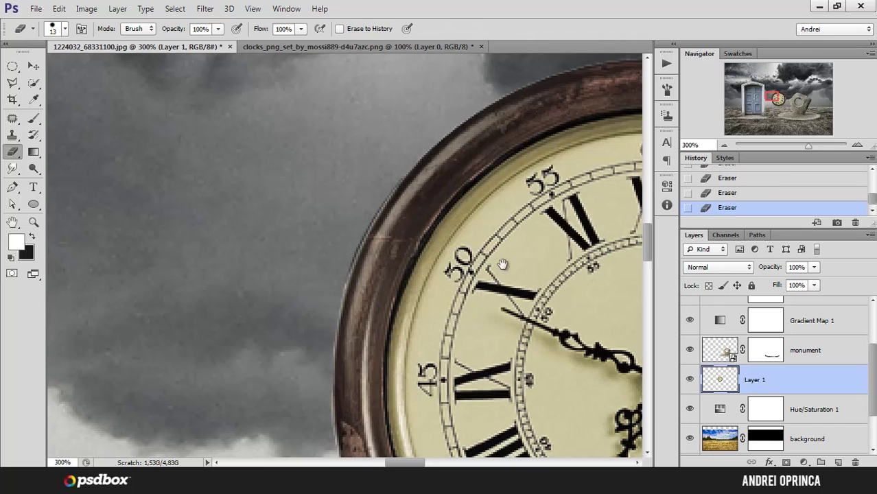
Erase the leftover bracket along the clock's upper-right rim and switch to the Move tool.
drag(479, 290, 387, 271)
drag(466, 262, 517, 251)
drag(289, 158, 344, 227)
scroll(345, 227, down, 4)
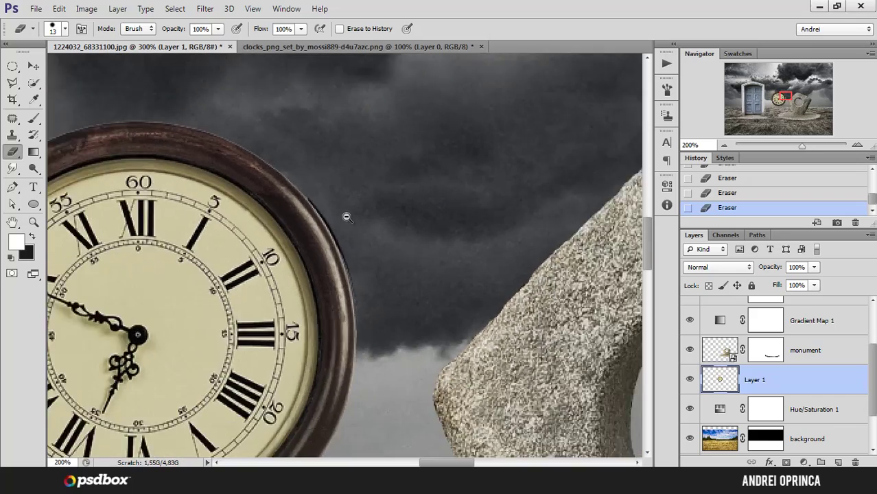
key(v)
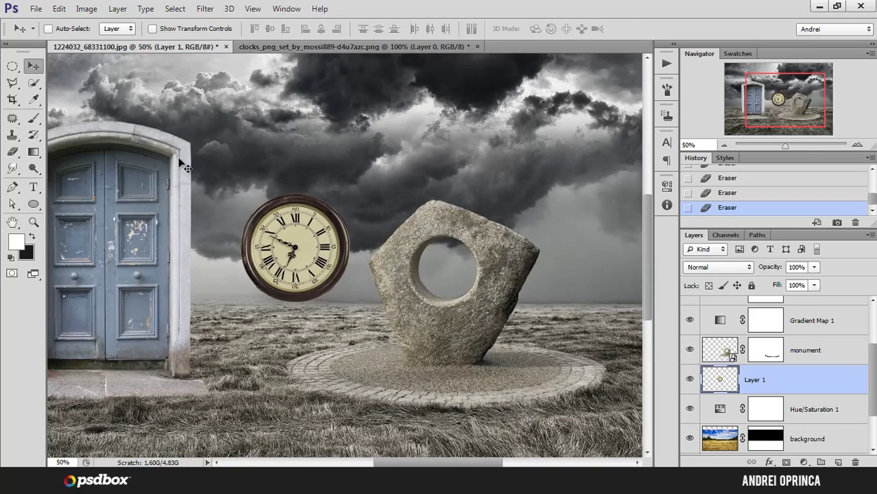
Move the clock into the monument's round hole and scale it down to about 60.6% around its centre.
mouse_move(302, 236)
mouse_down()
mouse_move(452, 272)
mouse_move(453, 255)
mouse_up()
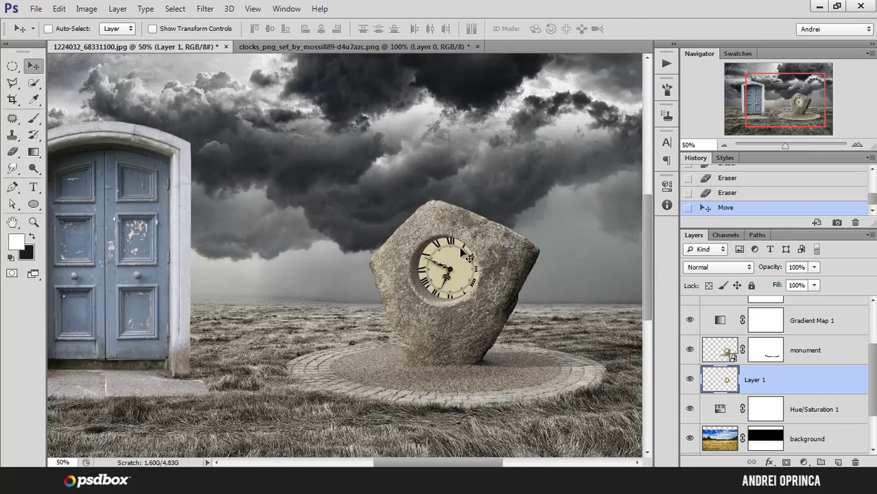
key(ctrl+t)
drag(505, 214, 482, 236)
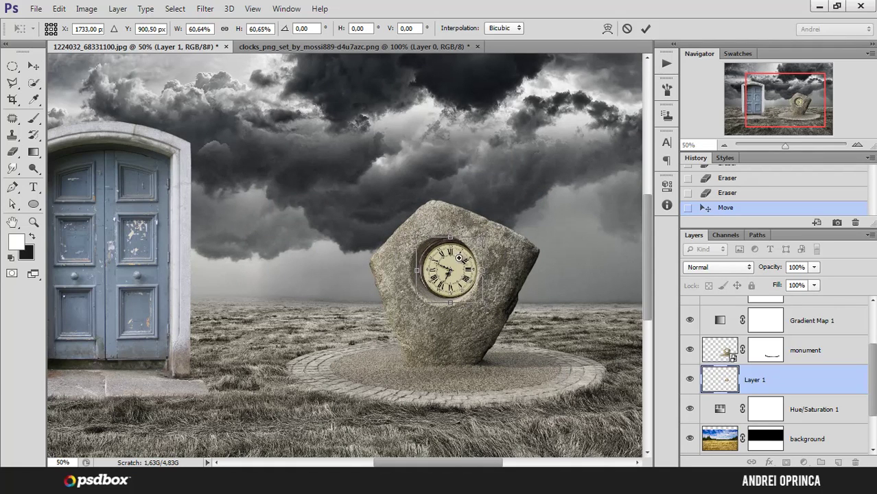
key(ctrl+plus)
key(Return)
Nudge the scaled clock up and to the left until its rim fits evenly inside the monument's hole.
drag(456, 273, 471, 270)
key(Up)
key(Up)
key(Up)
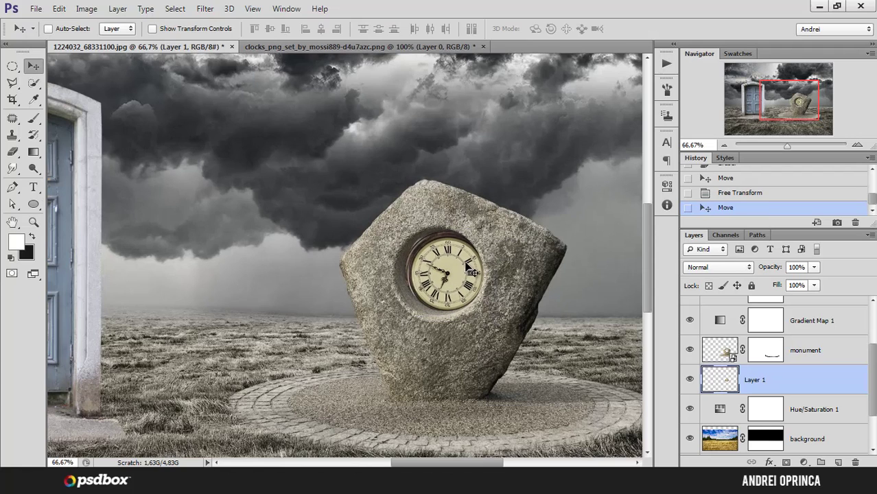
key(Left)
key(Left)
key(Up)
key(Up)
key(Up)
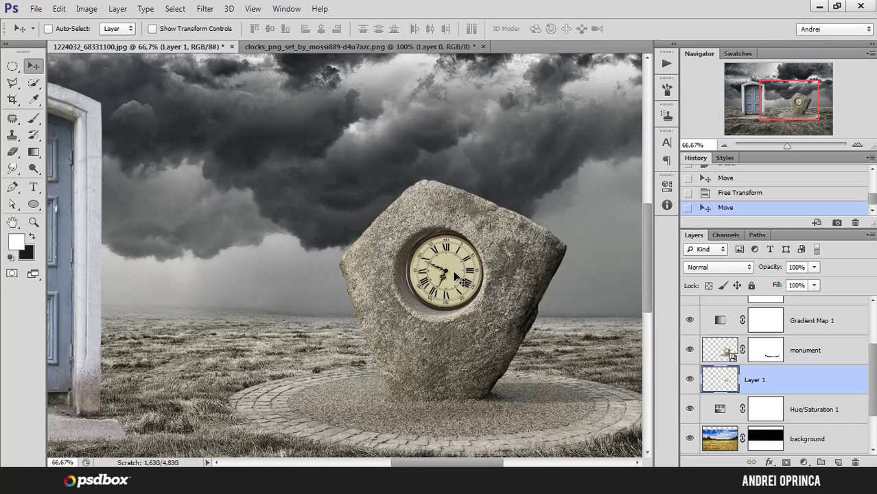
Hide the monument layer to expose the whole clock and rename Layer 1 as clock.
ctrl+click(407, 293)
ctrl+click(407, 293)
ctrl+click(410, 283)
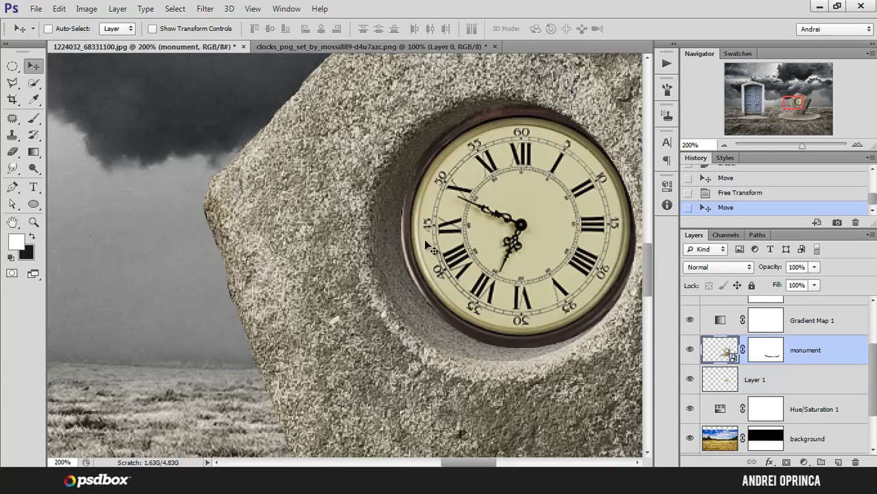
click(689, 351)
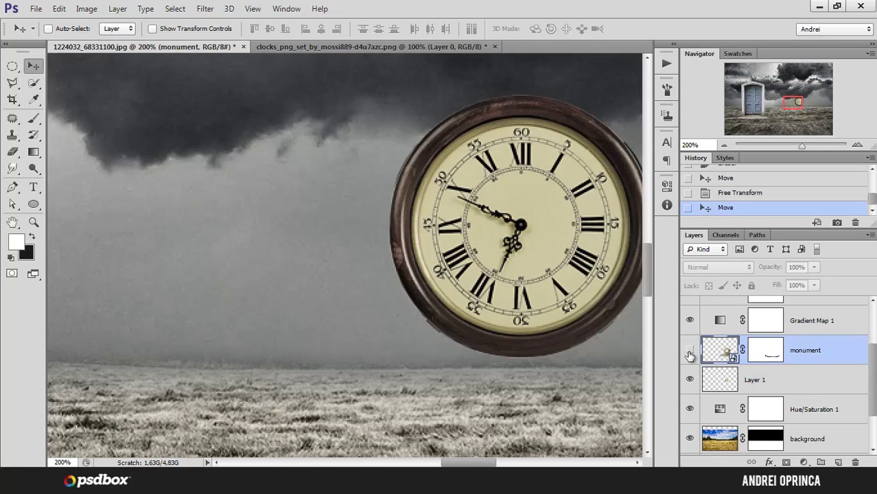
double_click(763, 377)
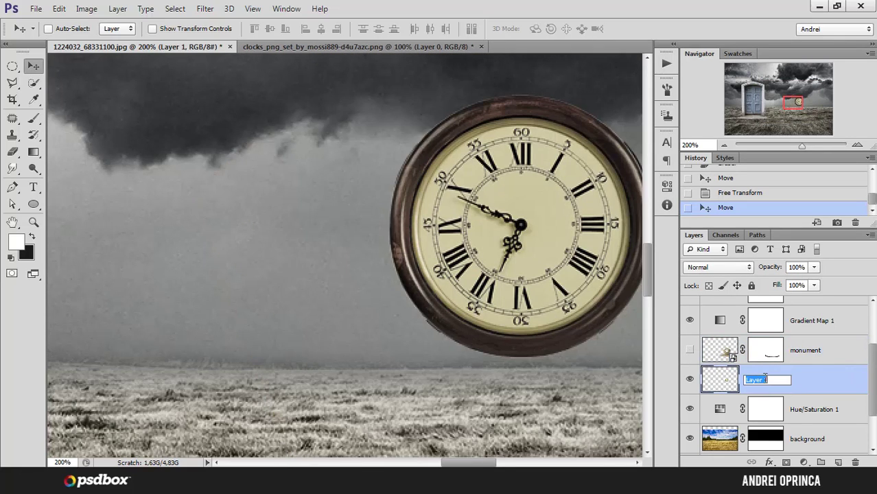
text(clock)
key(Return)
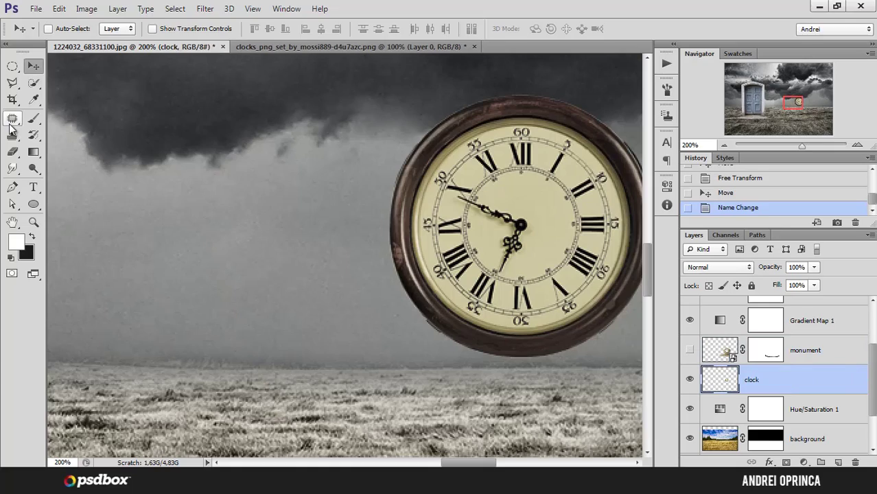
Set up the Brush tool with a soft round tip at 0% hardness, reduced to 8 px, for retouching the clock's rim.
click(33, 118)
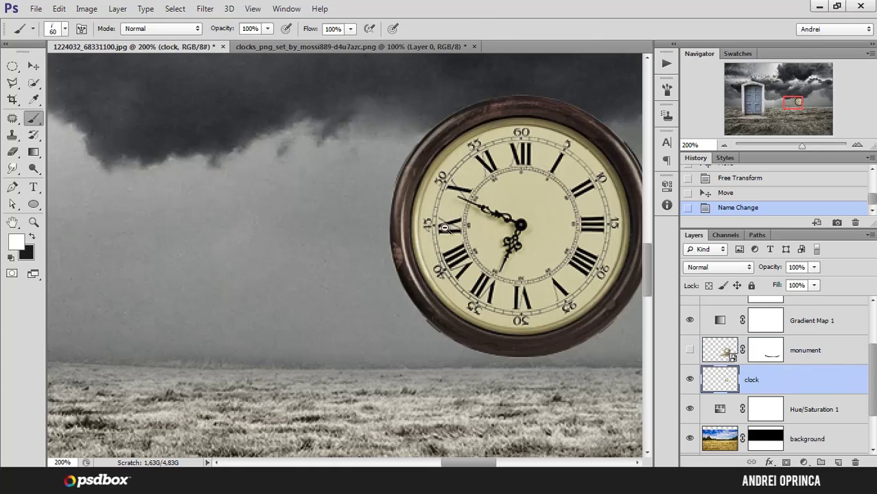
scroll(441, 230, down, 2)
scroll(440, 231, up, 1)
scroll(441, 231, up, 3)
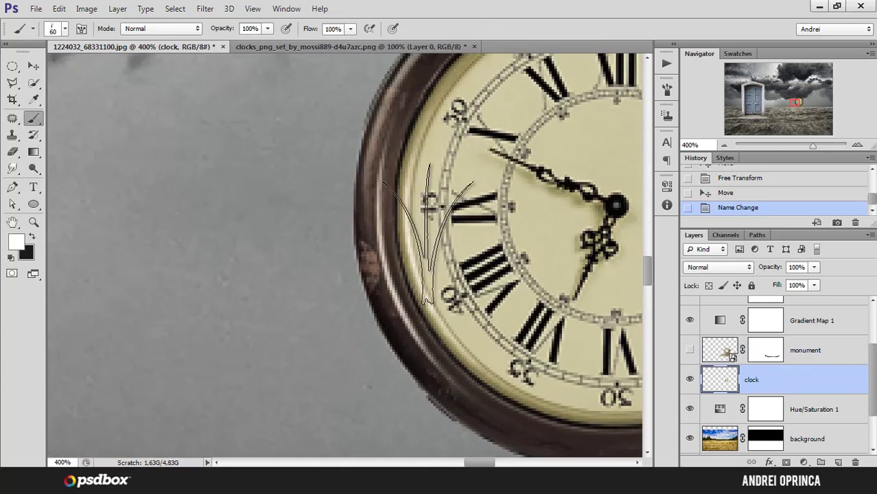
key(bracketleft)
right_click(465, 262)
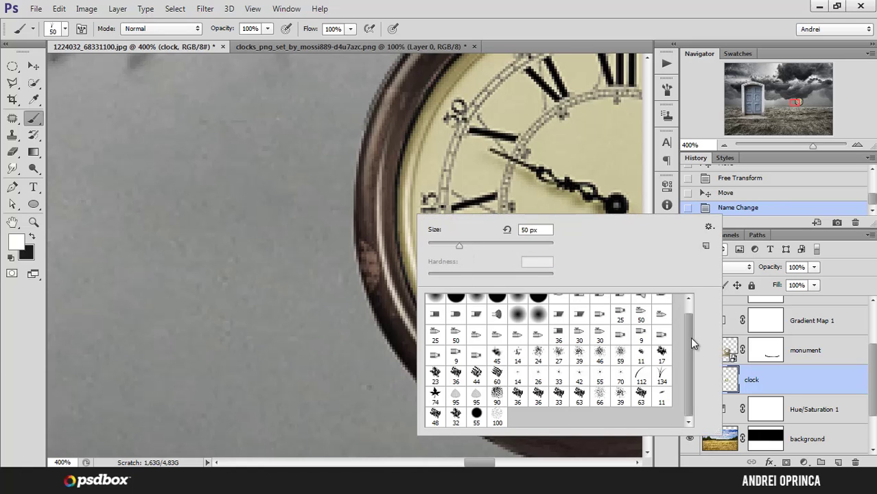
scroll(692, 343, up, 1)
click(436, 303)
drag(458, 248, 440, 243)
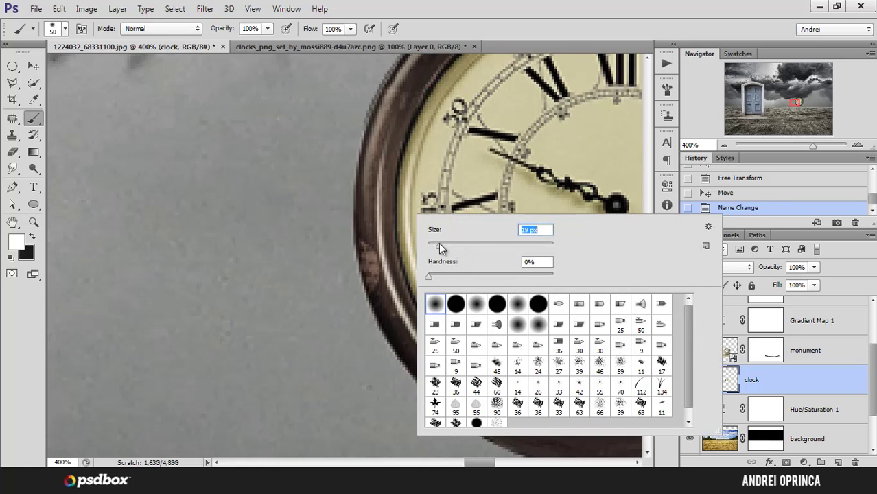
key(Return)
key(bracketleft)
key(bracketleft)
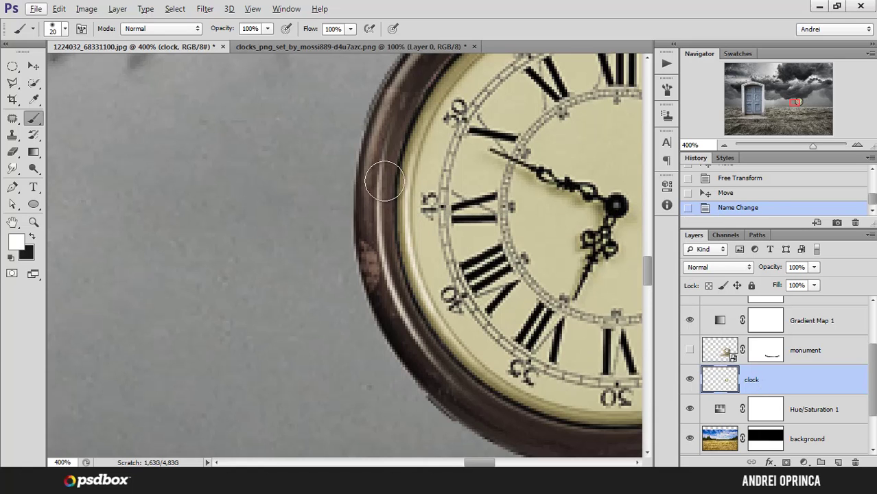
alt+click(387, 193)
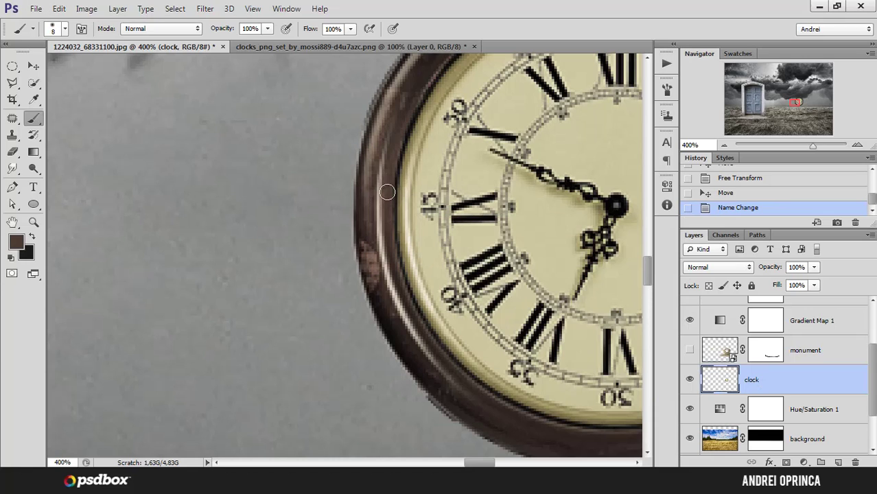
drag(387, 148, 381, 203)
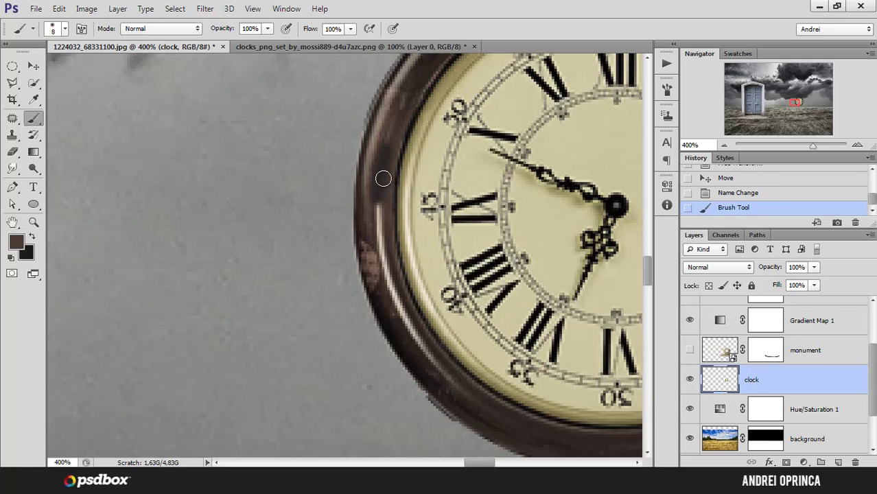
key(ctrl+z)
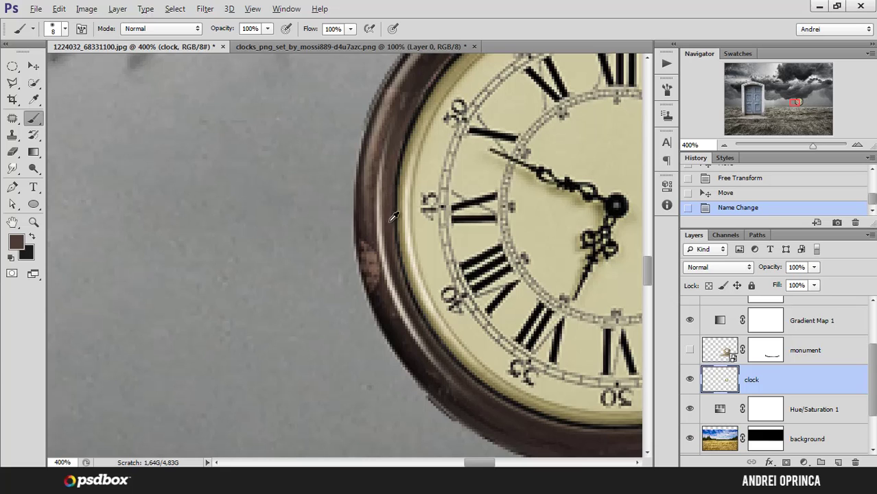
Paint over the bright highlight on the clock's left wooden rim with sampled dark brown, using a 7 px brush at 20% opacity.
key(bracketleft)
click(269, 29)
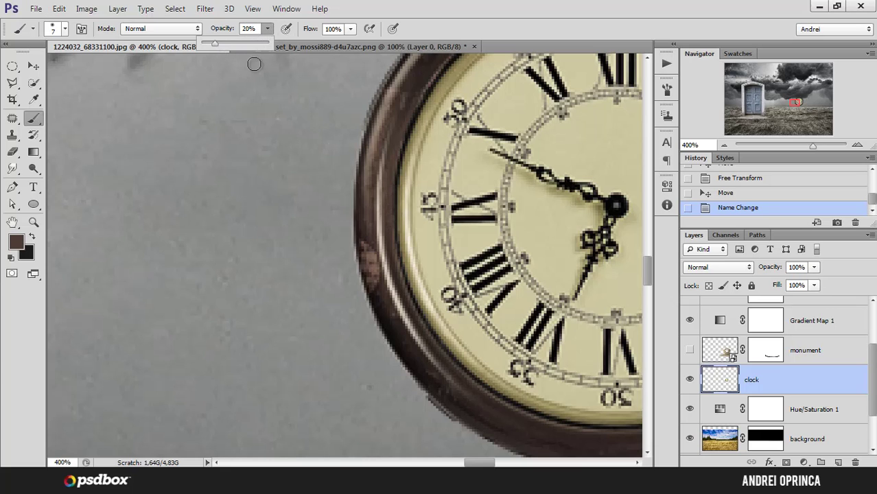
alt+click(389, 204)
drag(384, 168, 381, 240)
drag(380, 178, 389, 291)
mouse_move(380, 214)
mouse_down()
mouse_move(393, 302)
mouse_move(382, 239)
mouse_move(415, 335)
mouse_up()
alt+click(390, 194)
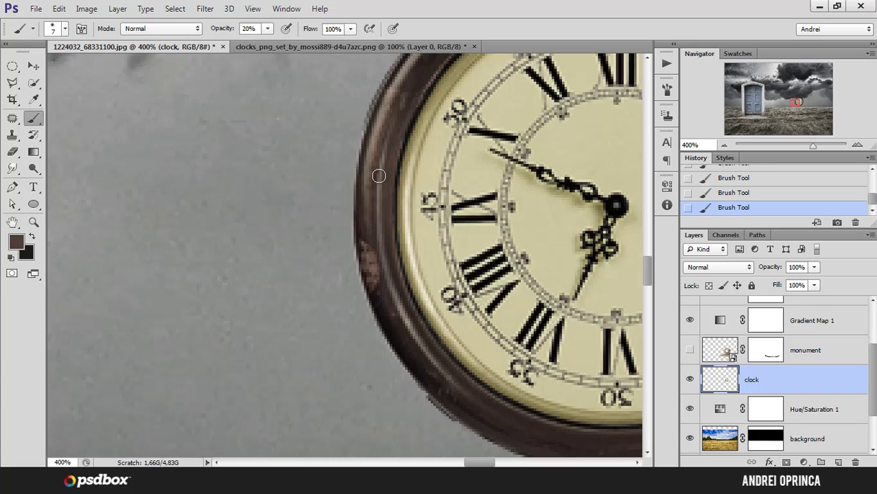
drag(381, 244, 386, 197)
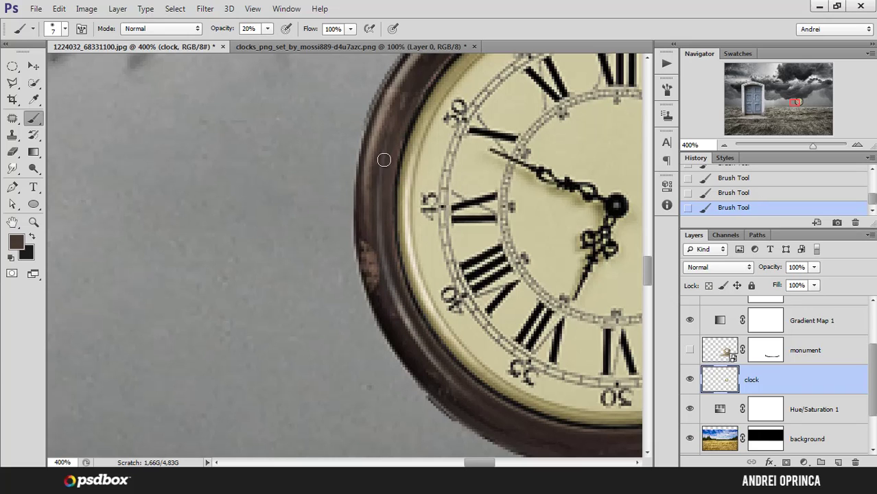
Paint over the clock's wooden rim on the clock layer with a 20% opacity brush, using brown tones sampled from the rim.
mouse_move(384, 160)
mouse_down()
mouse_move(387, 278)
mouse_move(428, 355)
mouse_up()
alt+click(396, 210)
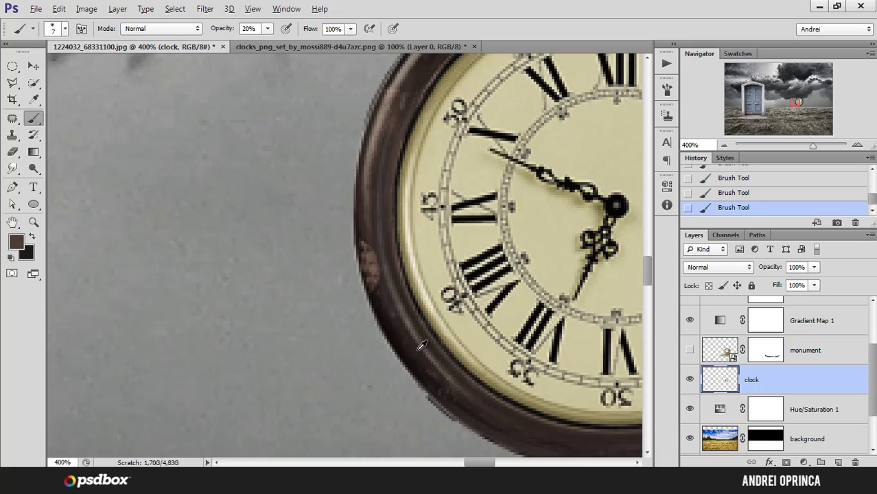
alt+click(410, 351)
drag(398, 308, 445, 372)
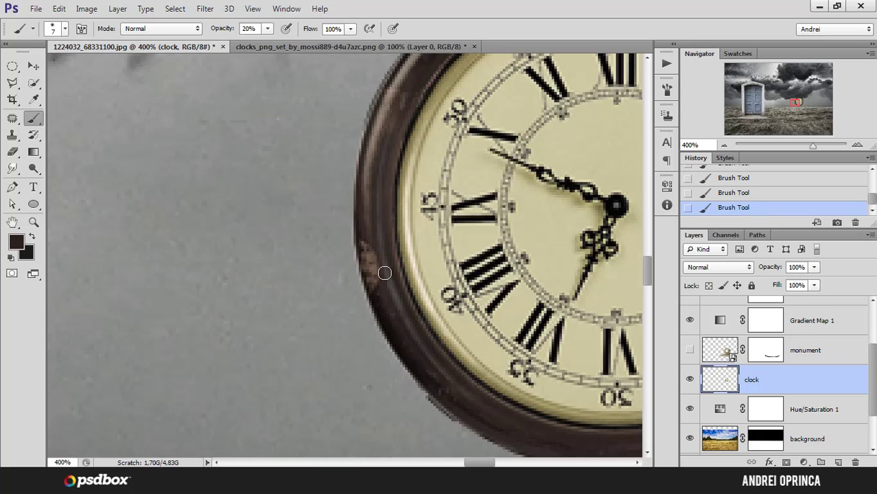
drag(382, 265, 412, 326)
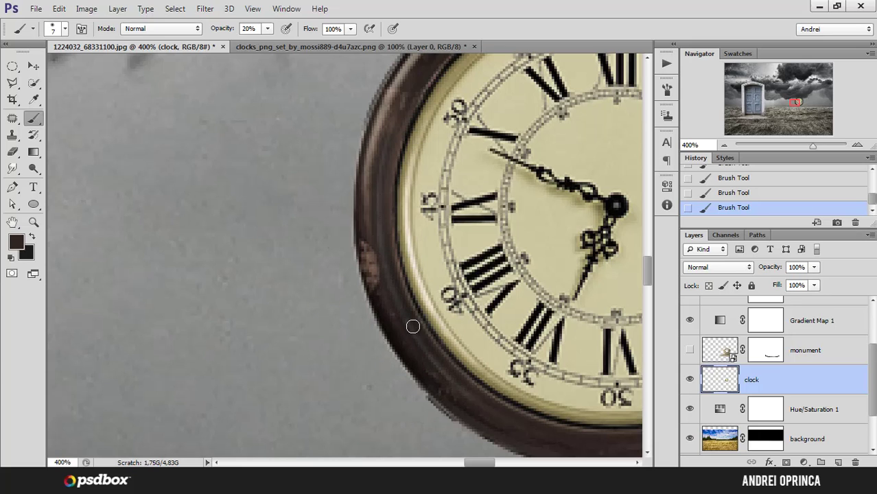
alt+click(381, 139)
alt+click(401, 141)
drag(481, 200, 362, 284)
Make the monument layer visible again so the stone surrounds the clock.
key(ctrl+minus)
key(ctrl+minus)
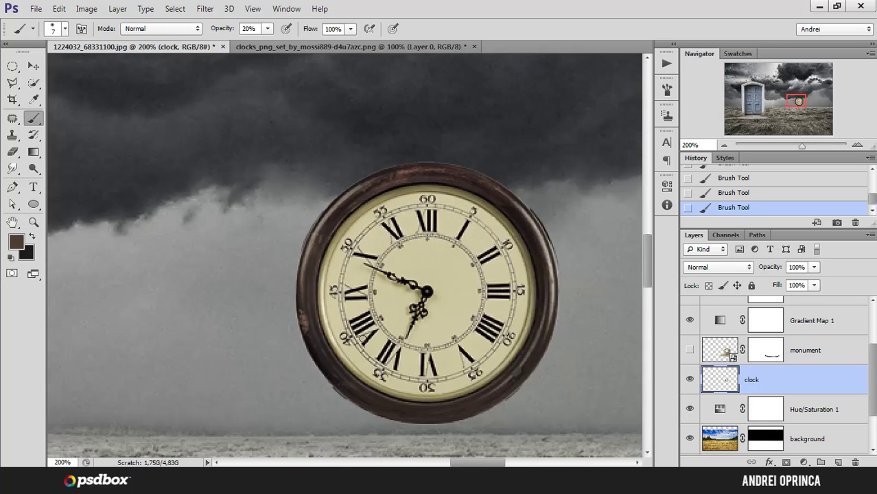
drag(430, 343, 384, 298)
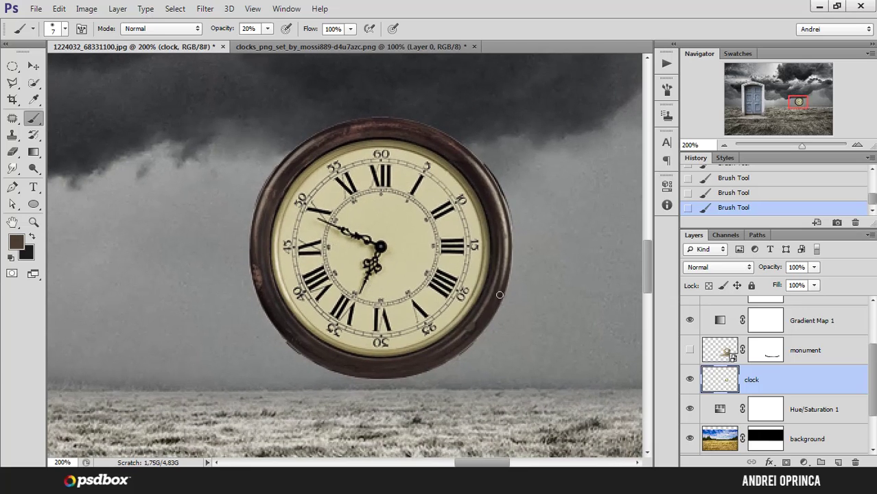
alt+click(689, 379)
alt+click(690, 379)
click(690, 350)
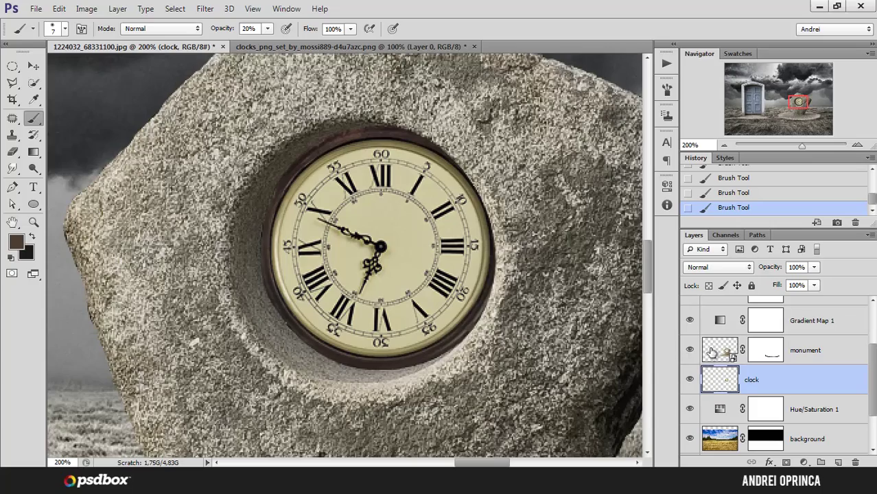
Add an Inner Shadow layer style to the clock layer and turn off Use Global Light for it.
ctrl+click(352, 275)
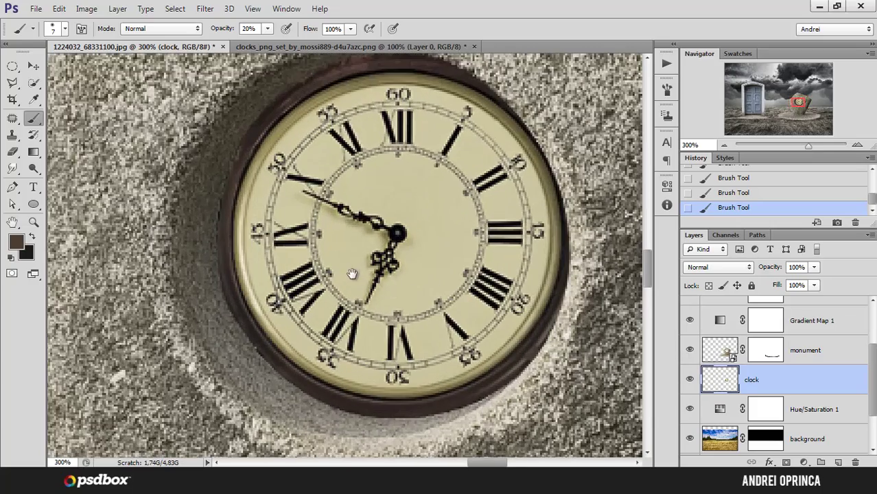
alt+click(356, 275)
alt+click(358, 274)
alt+click(358, 275)
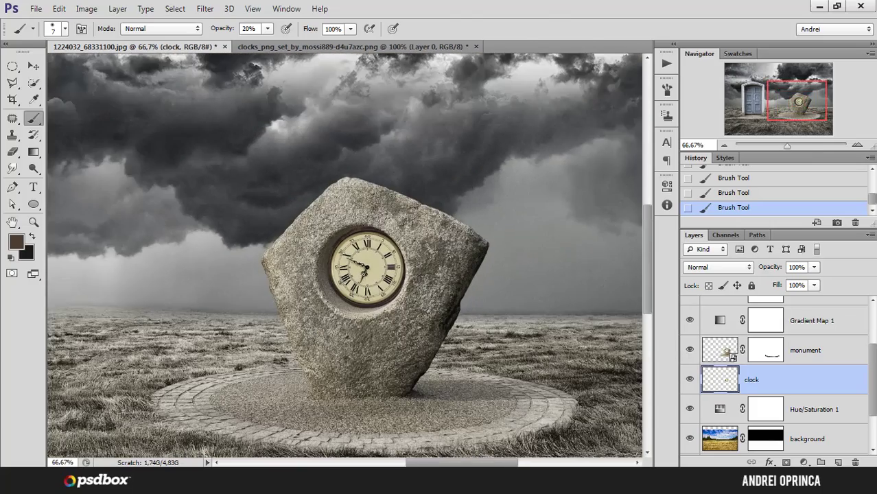
ctrl+click(369, 276)
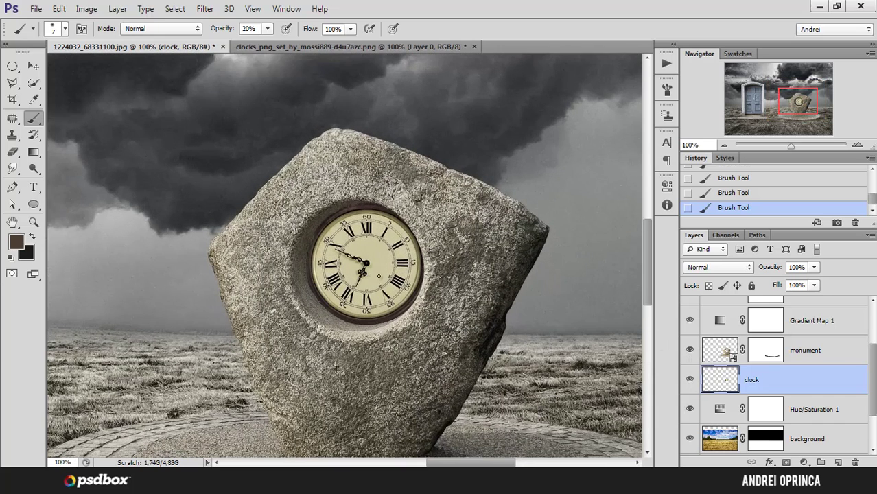
double_click(794, 382)
drag(598, 156, 629, 100)
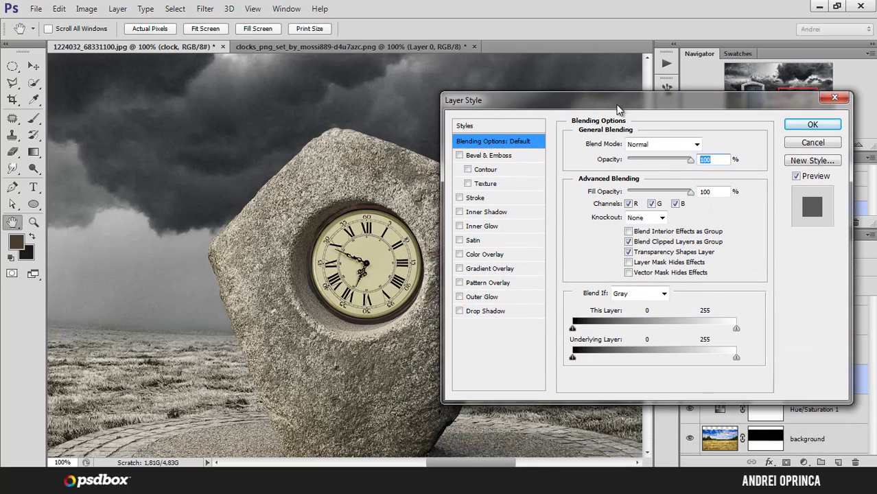
click(482, 214)
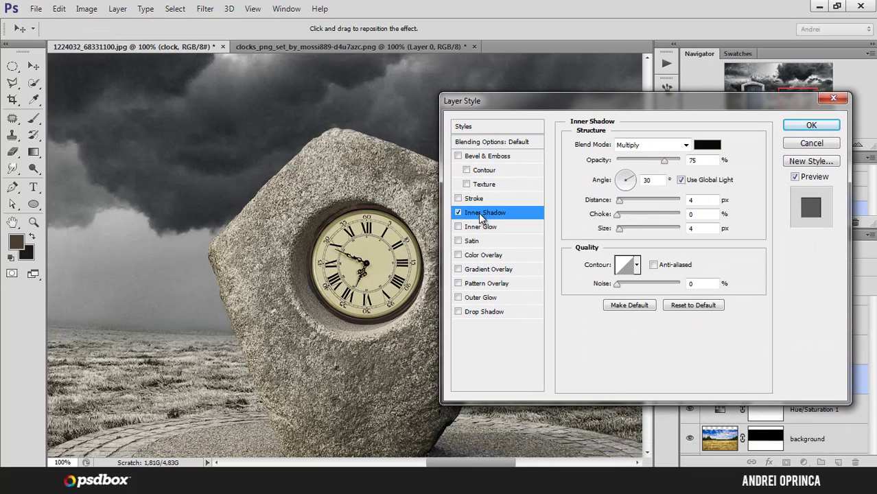
click(681, 181)
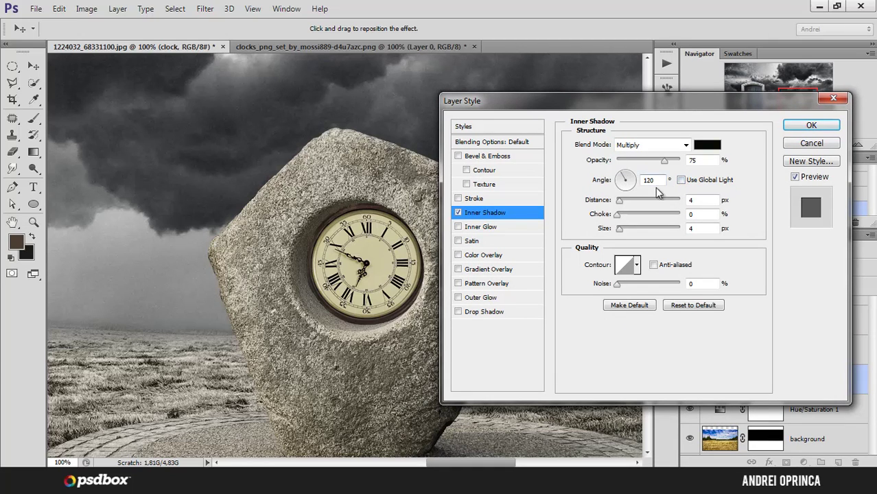
click(683, 181)
drag(622, 178, 613, 167)
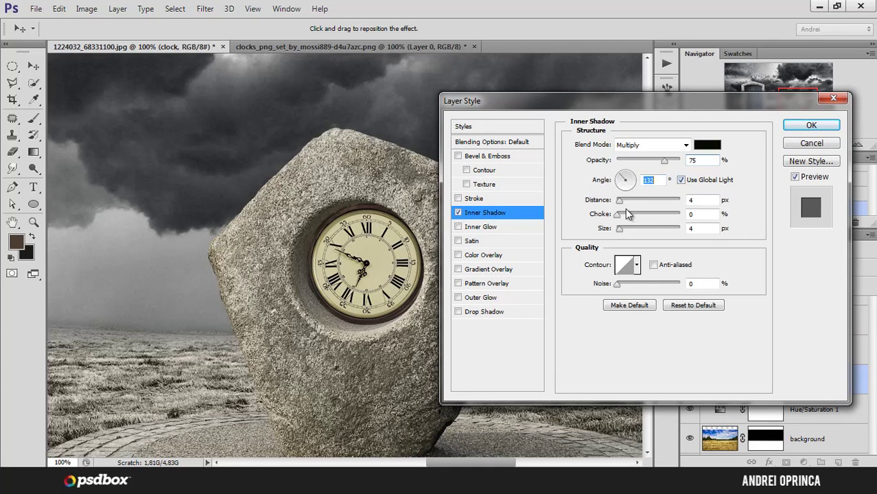
click(681, 181)
Set the clock's inner shadow to angle 137°, distance 40 px and size 46 px, and apply the style.
drag(622, 176, 632, 227)
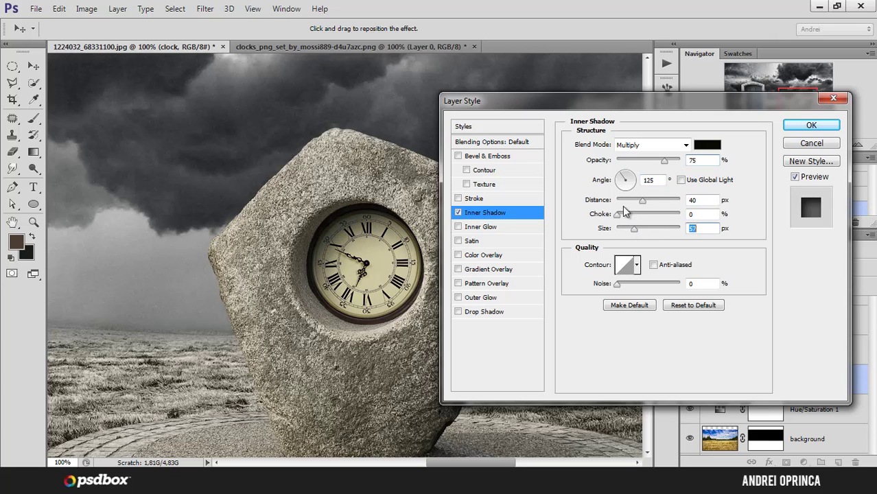
click(620, 179)
drag(620, 179, 620, 179)
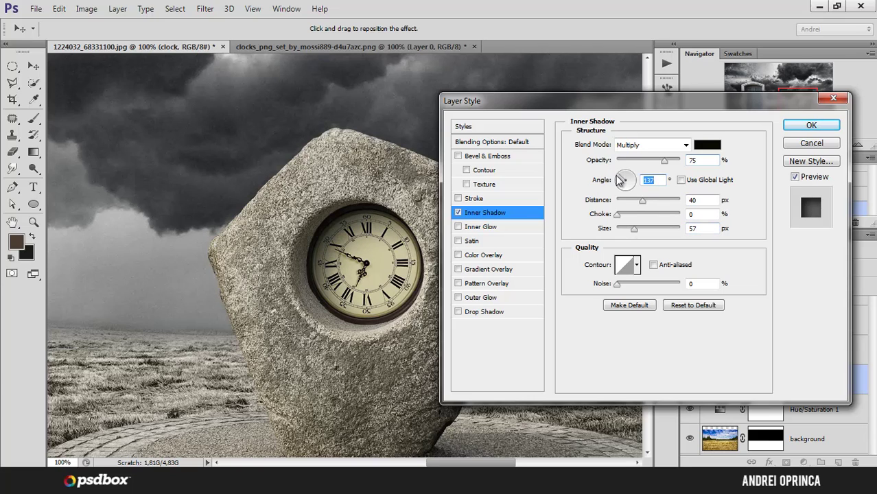
drag(638, 230, 641, 221)
click(787, 127)
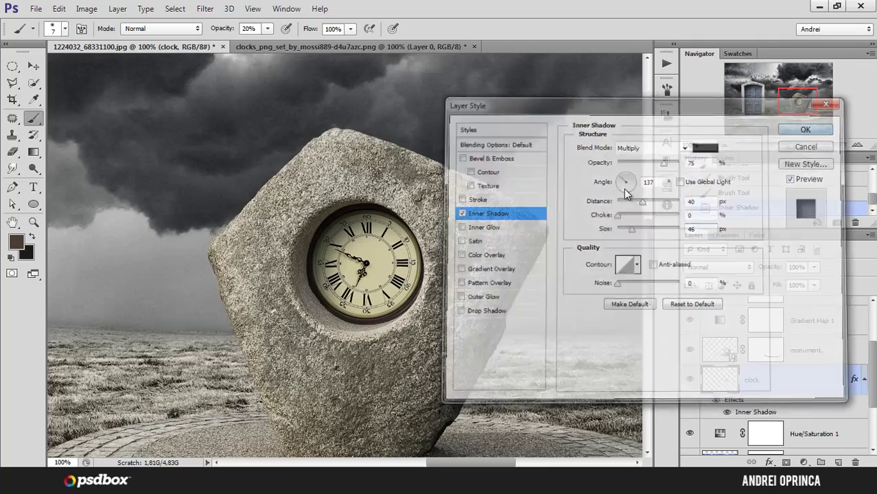
Edit the clock's inner shadow again, raising its size to 68 px and fine-tuning its angle and distance.
scroll(513, 227, down, 2)
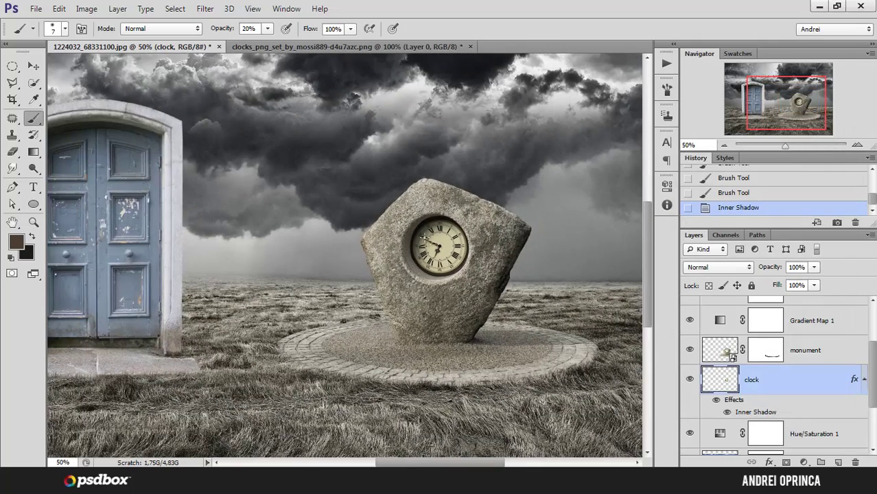
drag(403, 251, 461, 275)
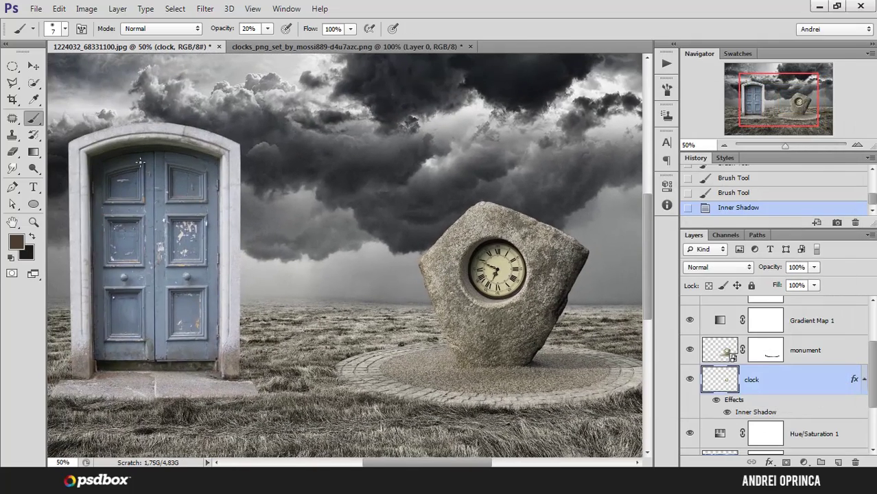
double_click(751, 399)
drag(643, 108, 792, 118)
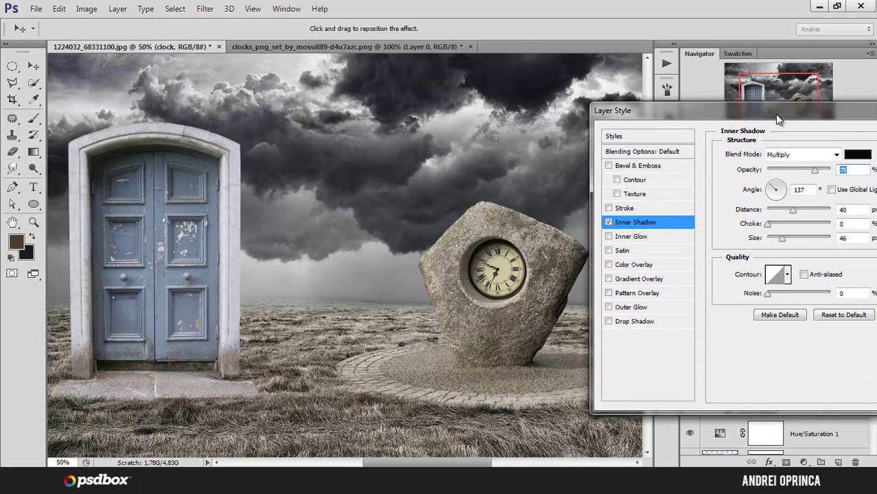
click(786, 240)
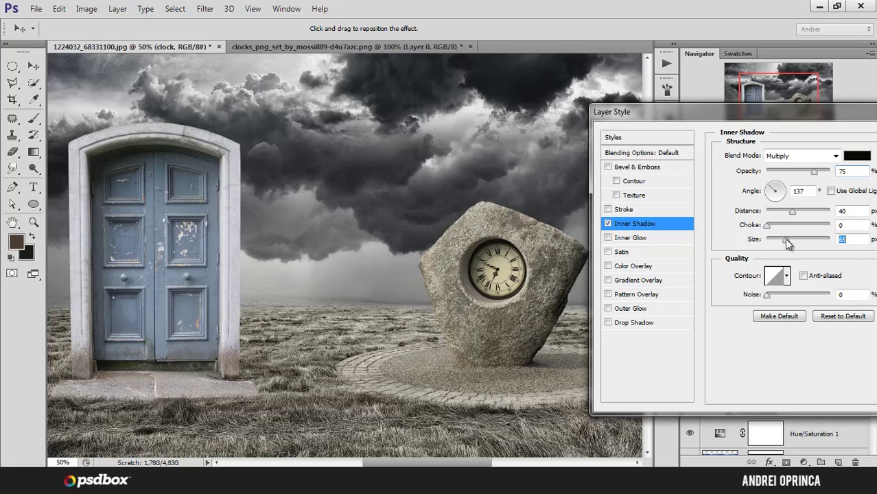
drag(786, 240, 788, 216)
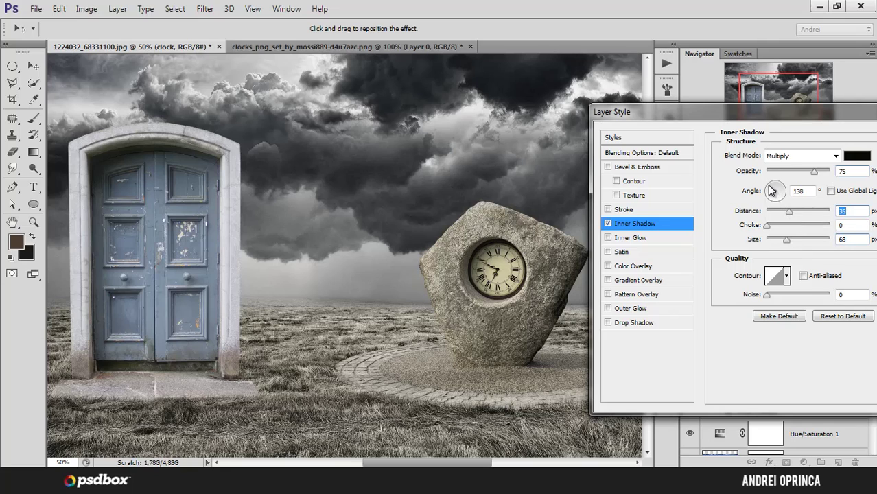
click(768, 185)
drag(787, 215, 793, 215)
drag(818, 115, 795, 115)
click(845, 129)
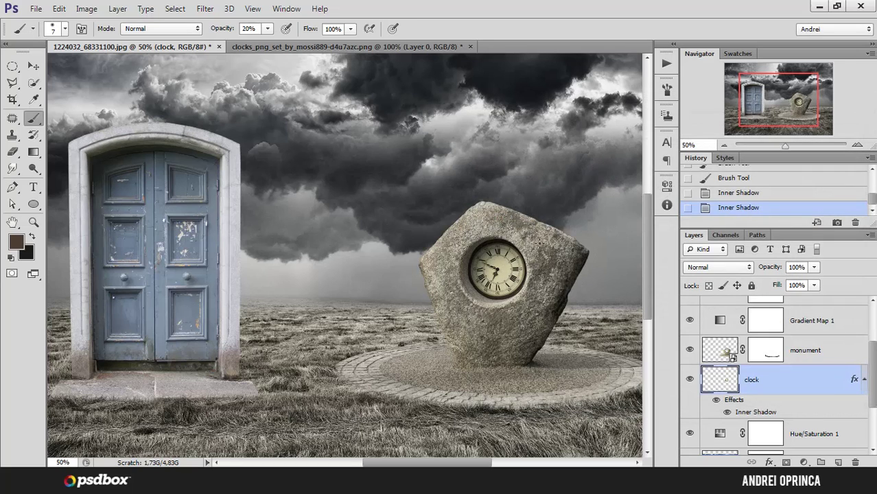
Collapse the clock layer's effects list, then add a Curves adjustment layer above the monument layer and clip it to that layer.
scroll(520, 266, up, 1)
scroll(473, 339, down, 1)
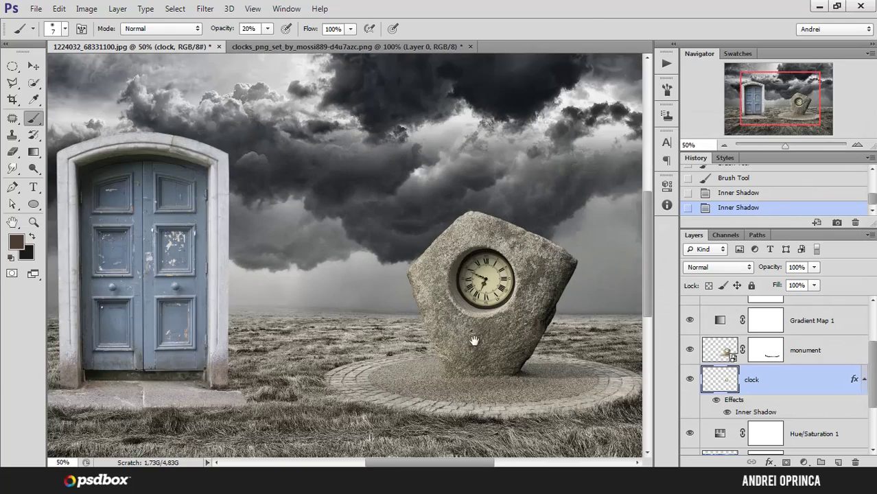
drag(472, 338, 489, 306)
scroll(487, 305, down, 1)
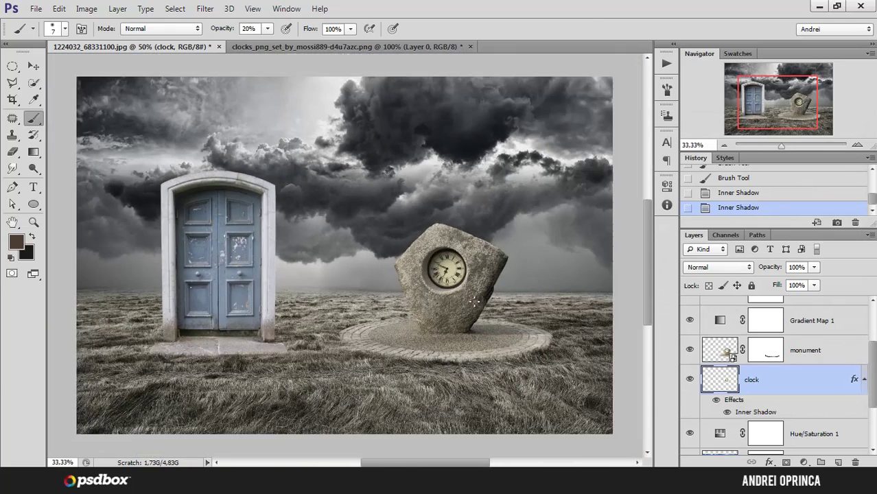
click(863, 379)
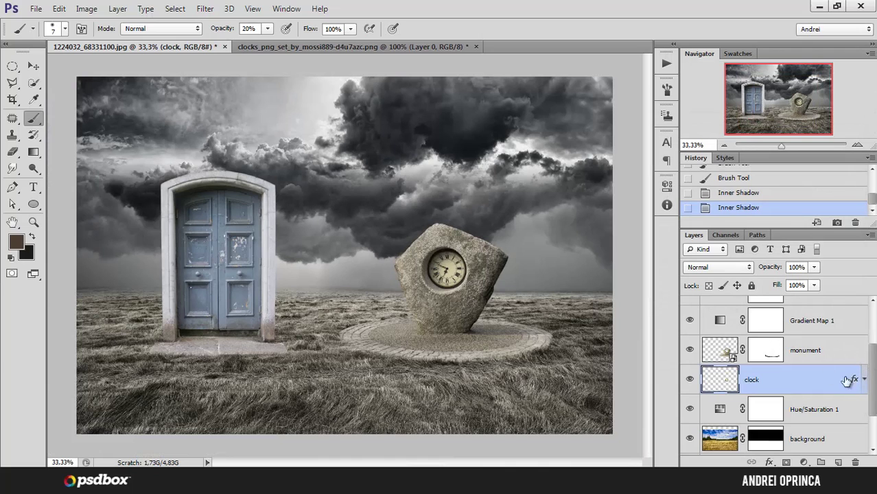
click(836, 354)
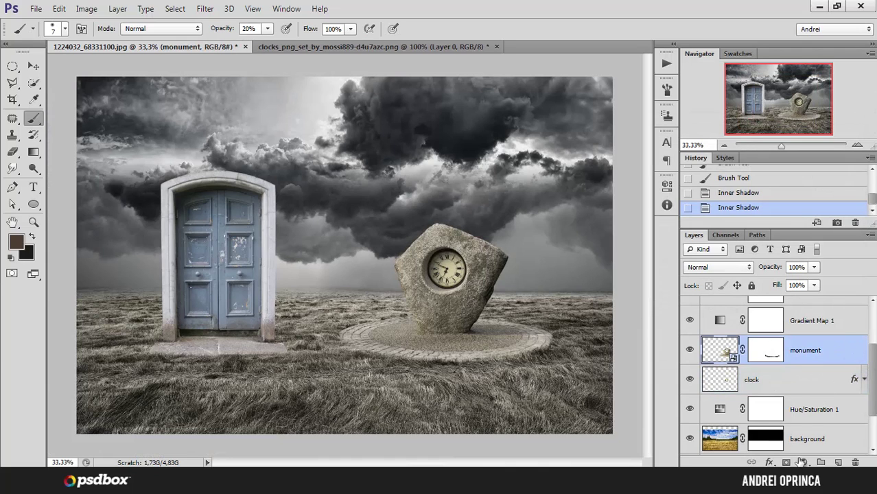
click(804, 463)
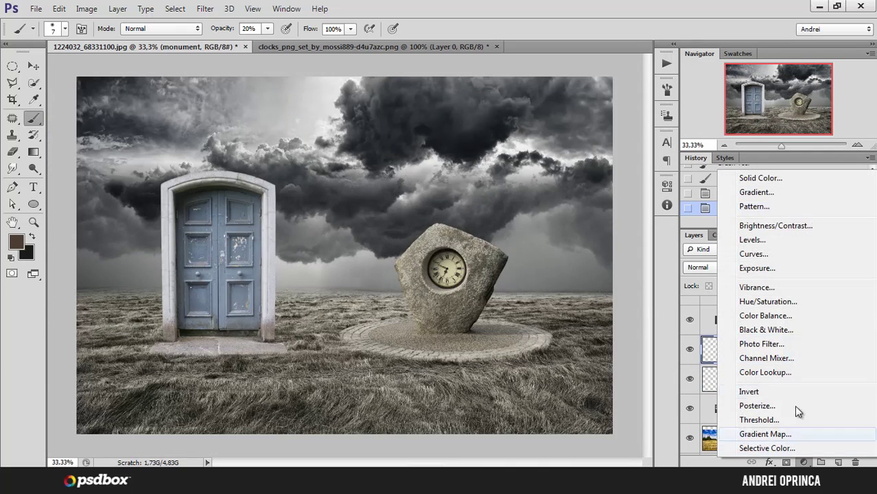
click(767, 255)
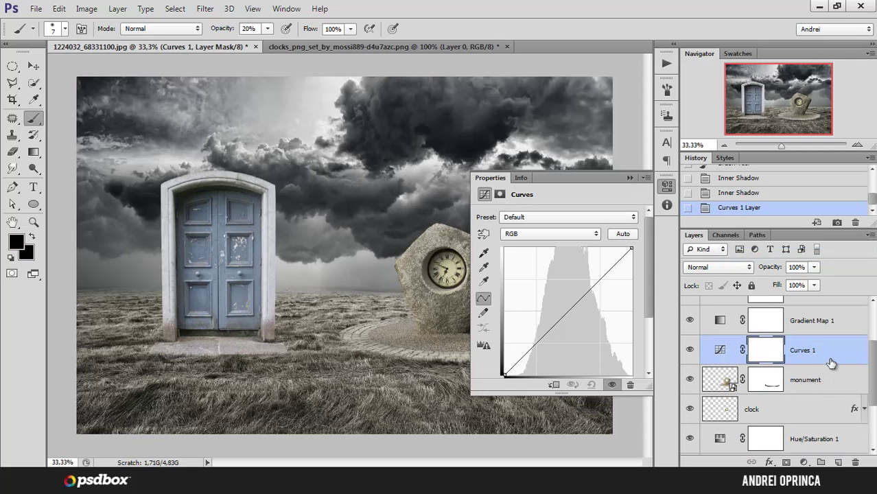
click(553, 386)
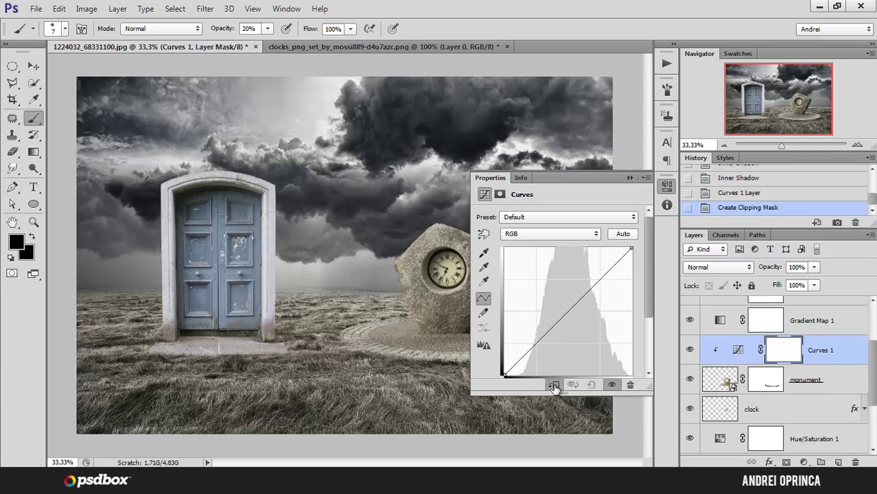
Release and recreate the clipping mask between the Curves adjustment and the monument layer.
alt+click(832, 364)
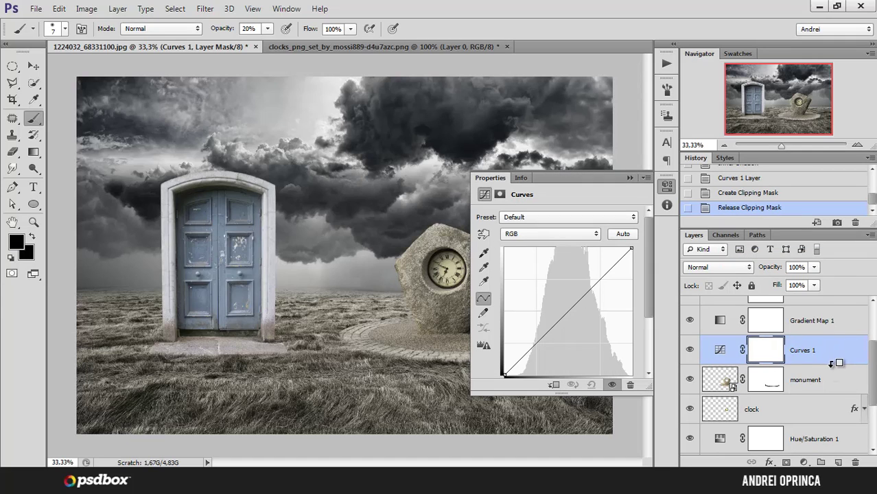
alt+click(831, 364)
alt+click(832, 363)
alt+click(832, 364)
alt+click(831, 364)
alt+click(831, 363)
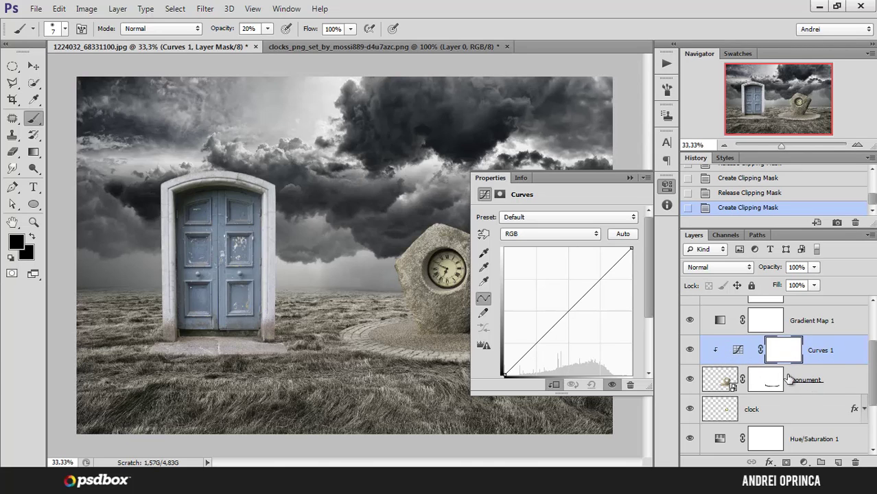
Darken the monument slightly by lowering the midpoint of the RGB curve, and collapse the adjustment's properties.
drag(569, 311, 569, 314)
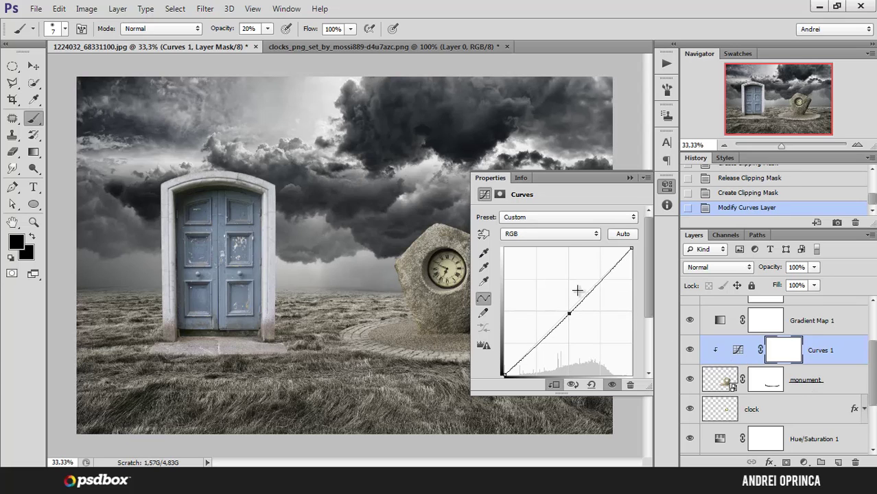
click(630, 178)
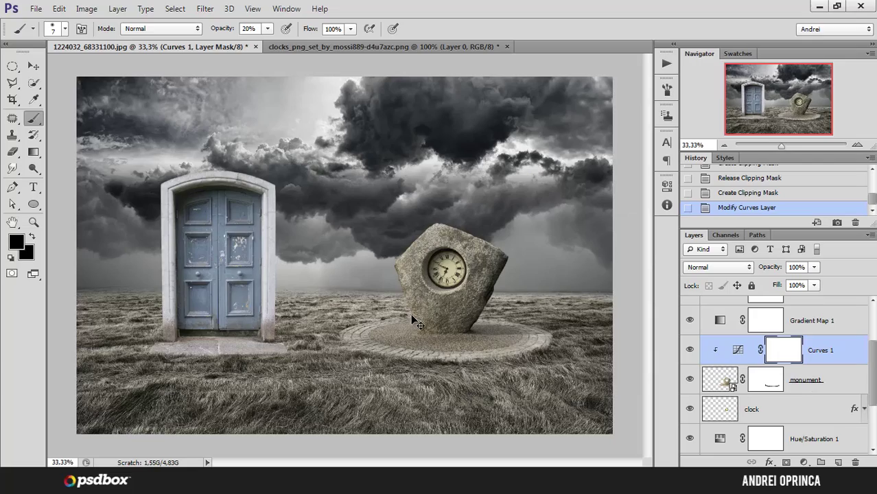
Open the stock image Crow_raven_by_InKi_Stock from the stock folder.
key(ctrl+o)
click(396, 130)
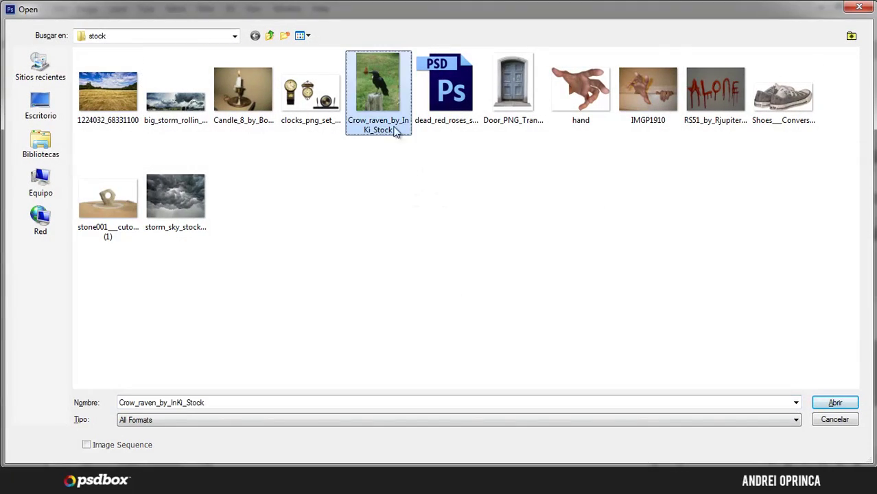
click(813, 403)
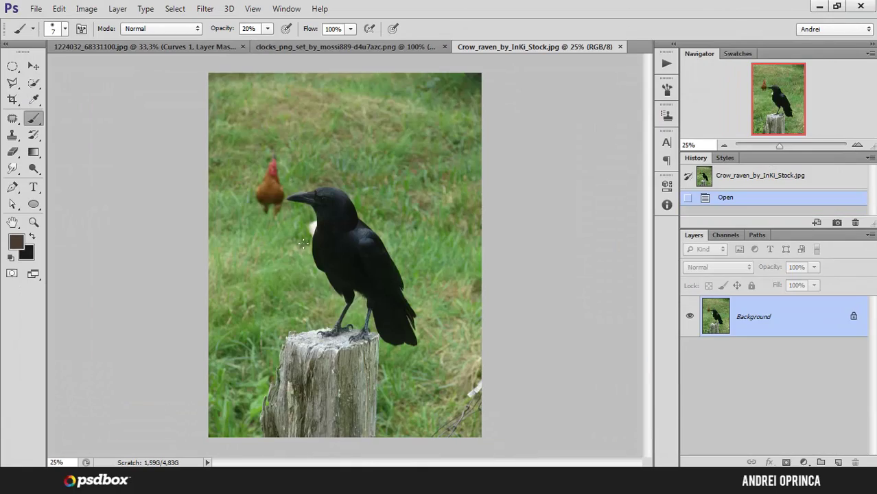
Select the crow's head, body and tail with the Quick Selection tool.
click(34, 82)
click(82, 81)
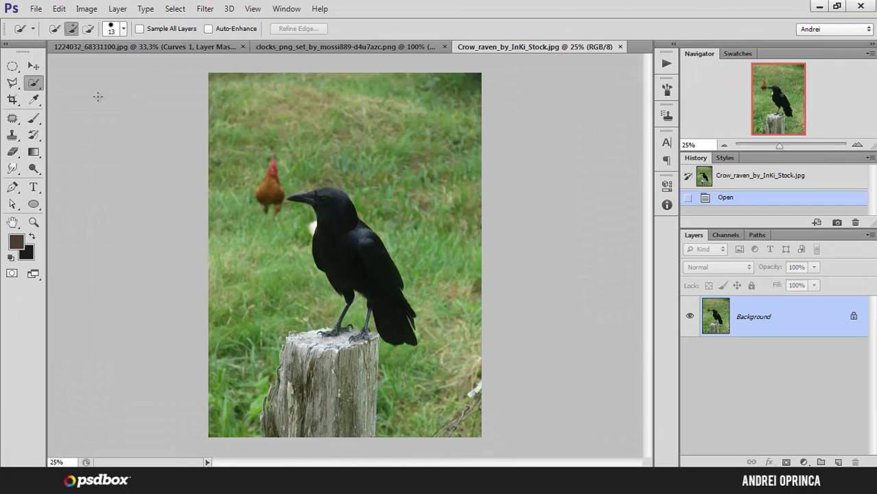
scroll(345, 232, up, 2)
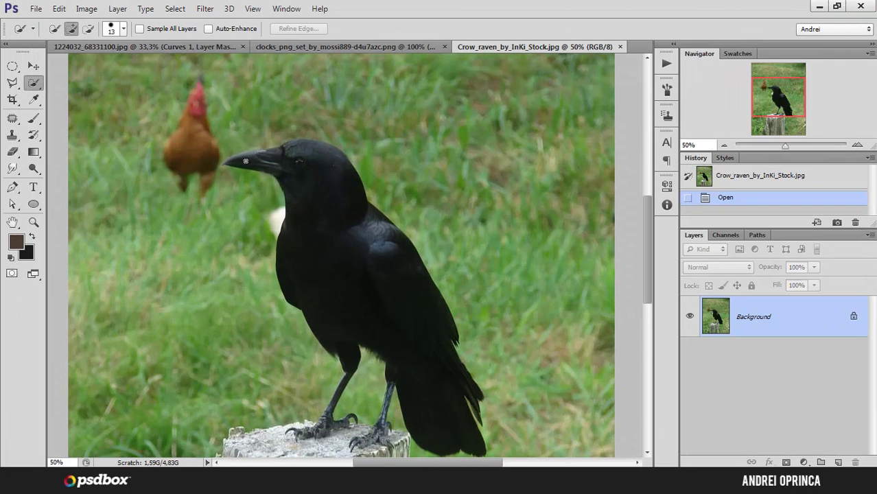
mouse_move(321, 181)
mouse_down()
mouse_move(303, 151)
mouse_move(331, 160)
mouse_up()
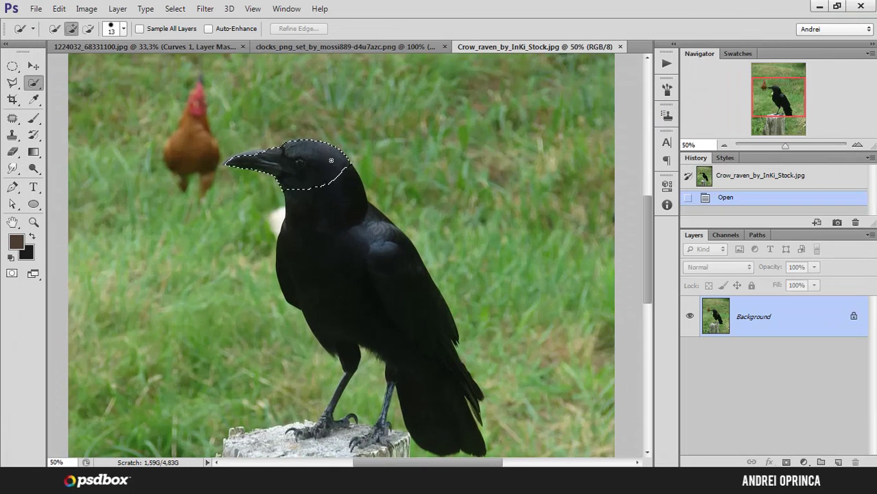
drag(340, 219, 389, 289)
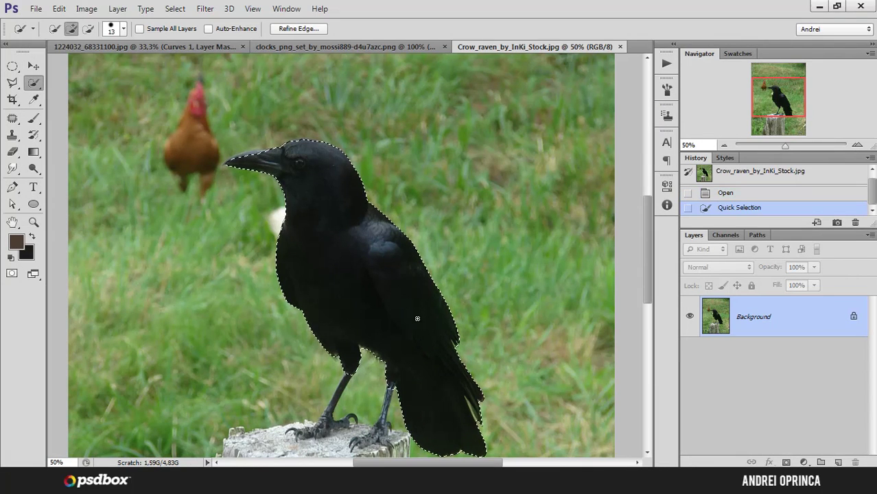
Add the crow's front leg and foot to the selection with an 8 px Quick Selection brush, excluding the gap inside the back claw.
scroll(349, 405, up, 2)
mouse_move(346, 386)
mouse_down()
mouse_move(411, 249)
mouse_move(414, 214)
mouse_move(397, 223)
mouse_move(364, 275)
mouse_move(402, 196)
mouse_move(334, 343)
mouse_move(284, 400)
mouse_move(330, 367)
mouse_move(358, 293)
mouse_move(339, 313)
mouse_move(415, 303)
mouse_move(354, 318)
mouse_up()
key(bracketleft)
scroll(414, 215, up, 1)
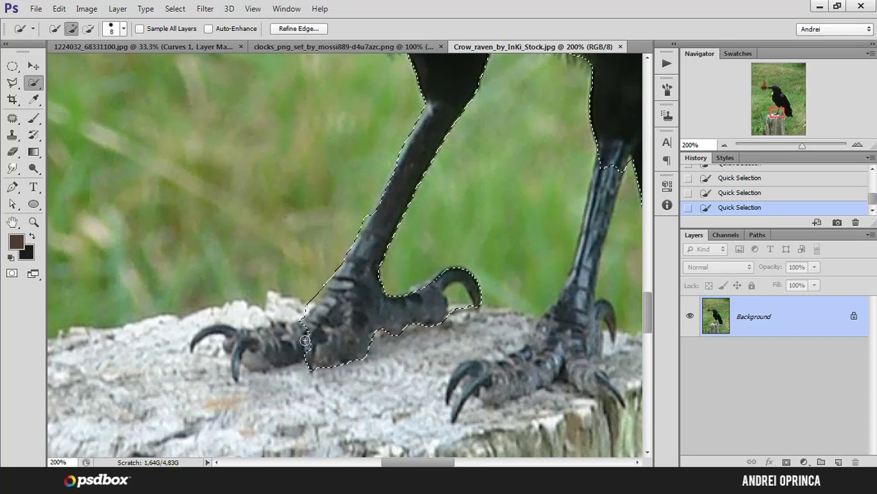
click(245, 350)
key(alt)
drag(456, 295, 457, 304)
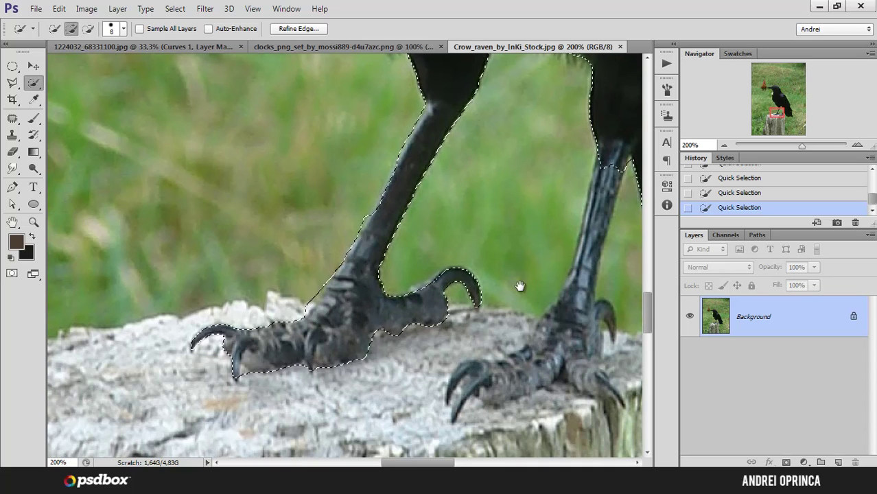
Add the crow's other leg and foot, including its claws, to the selection and remove the stump area beside them.
drag(519, 288, 401, 293)
mouse_move(488, 168)
mouse_down()
mouse_move(465, 251)
mouse_move(474, 255)
mouse_move(470, 294)
mouse_move(461, 306)
mouse_move(451, 298)
mouse_move(446, 320)
mouse_up()
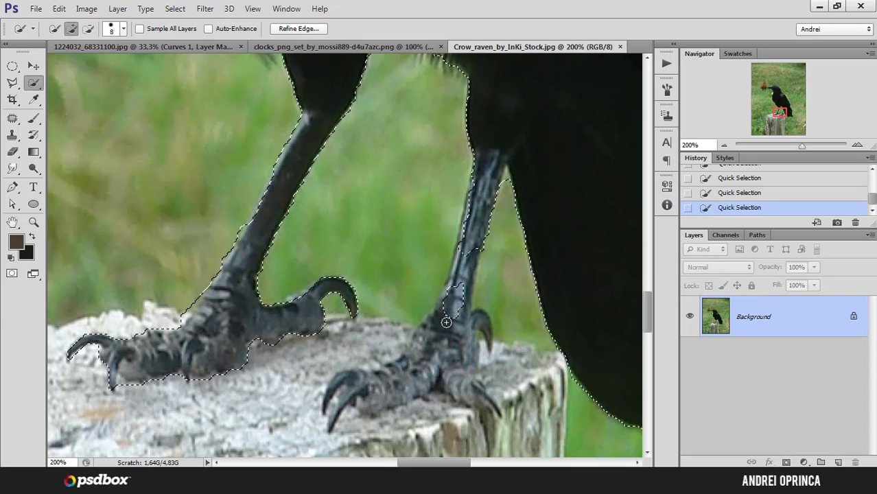
mouse_move(462, 262)
mouse_down()
mouse_move(455, 312)
mouse_move(467, 359)
mouse_move(446, 378)
mouse_move(440, 368)
mouse_up()
key(alt)
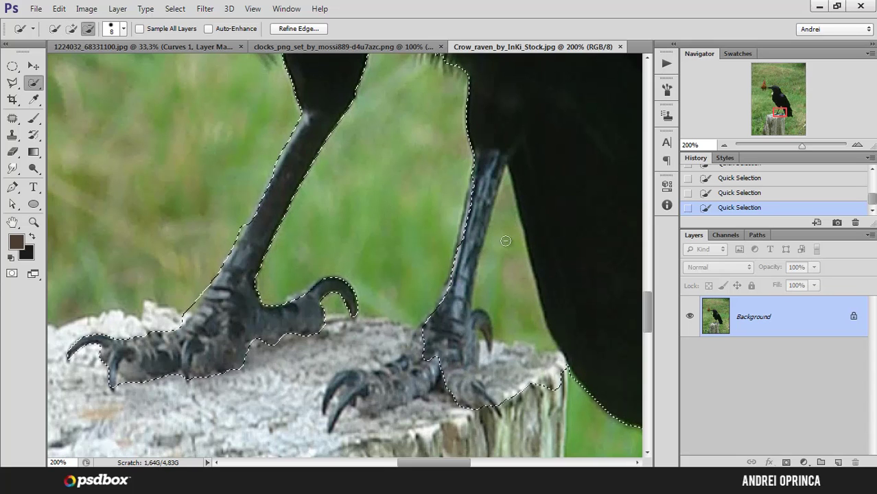
drag(535, 376, 518, 386)
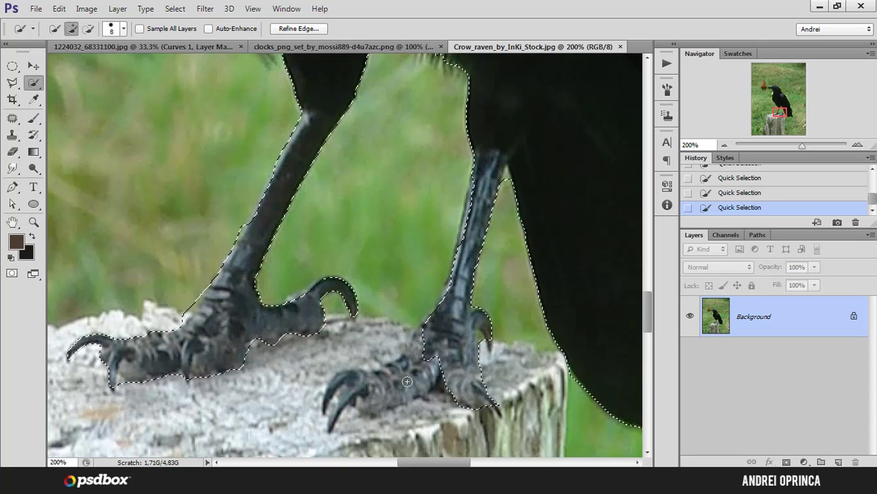
drag(385, 389, 360, 412)
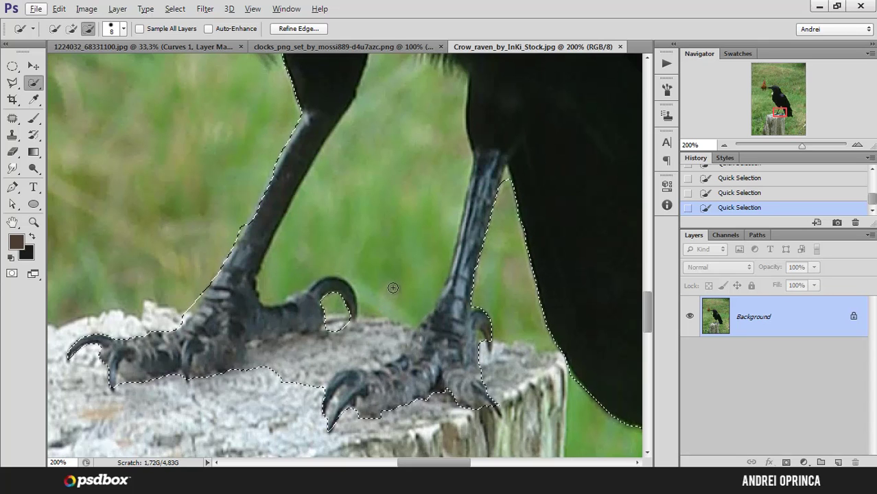
Subtract the grass and stump between the crow's legs from the selection, then check the outline around the whole bird.
key(alt)
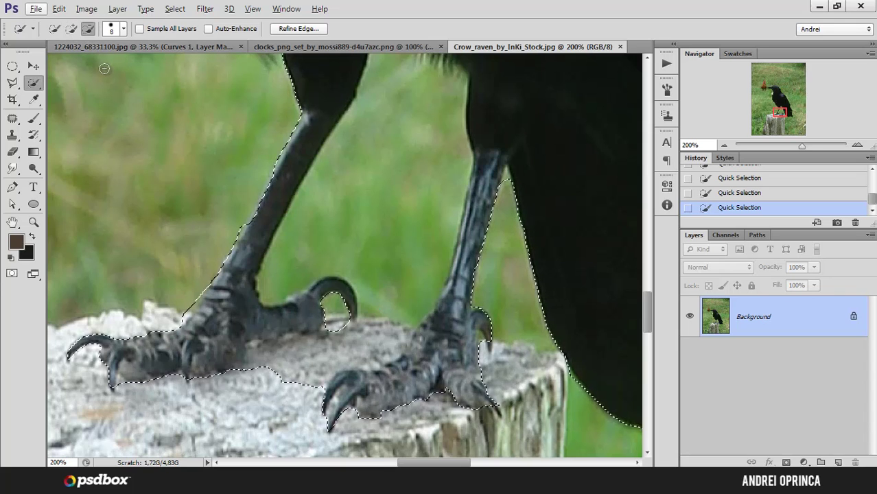
key(alt)
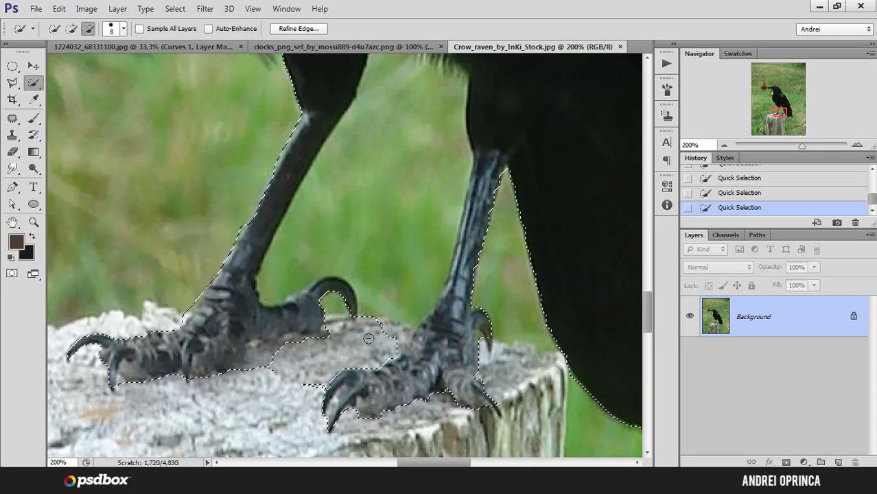
click(393, 266)
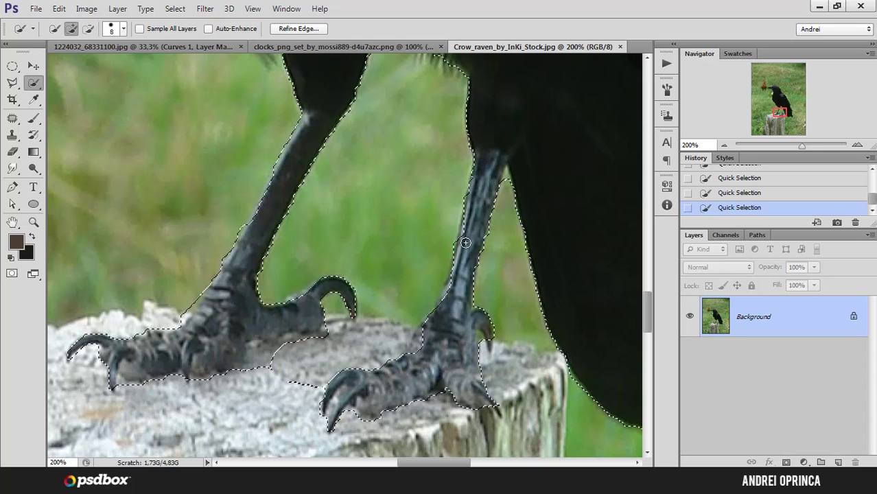
click(425, 341)
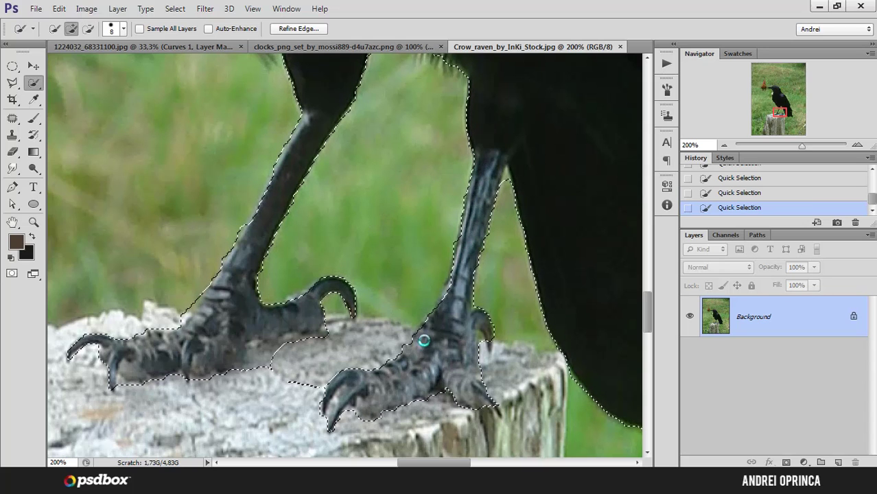
alt+click(433, 321)
alt+click(433, 321)
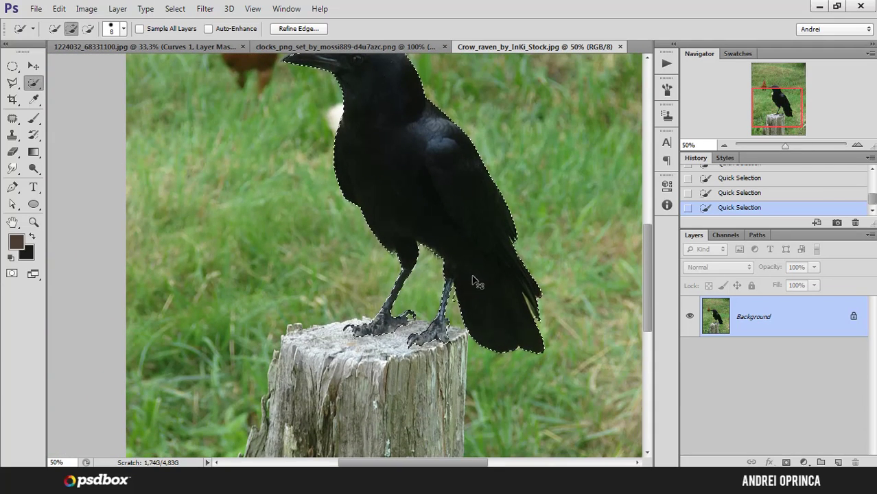
drag(491, 211, 476, 289)
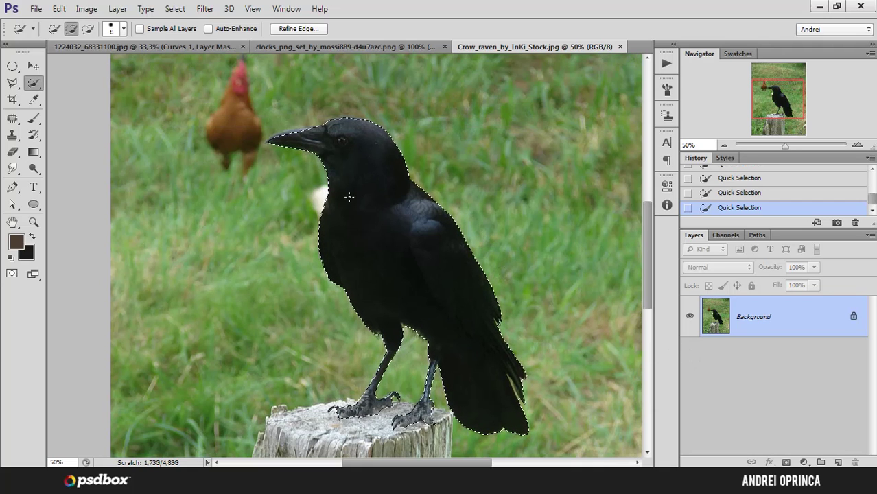
scroll(307, 139, up, 2)
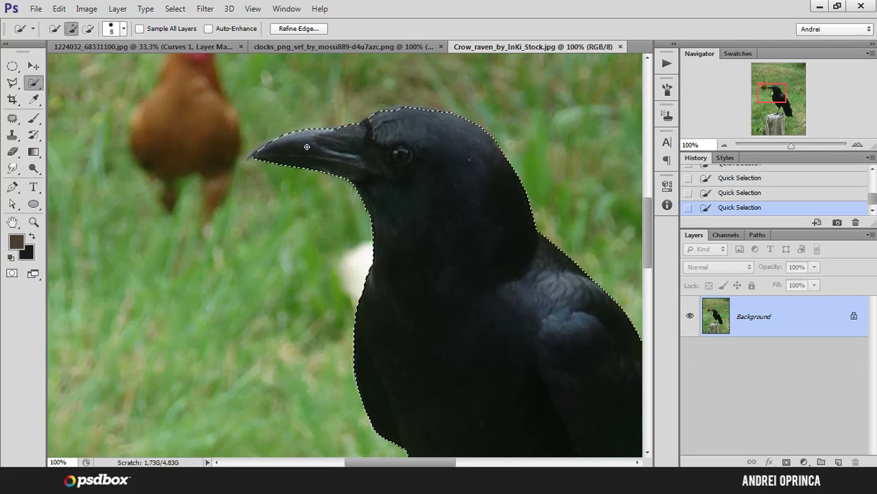
scroll(364, 144, down, 3)
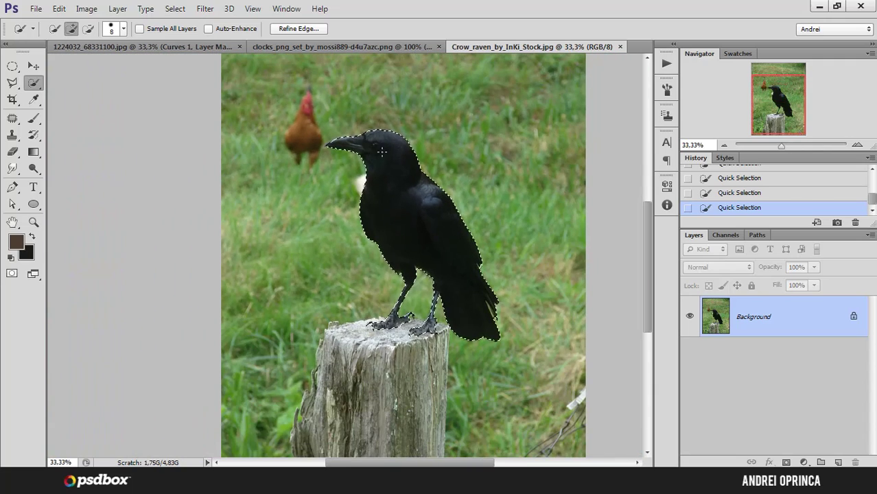
Close the clocks_png_set_by_mossi889-d4u7azc.png document.
click(295, 46)
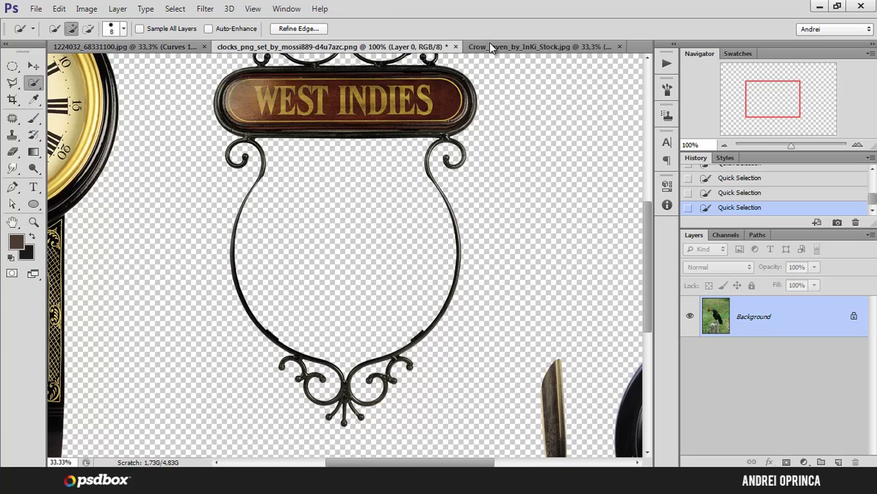
click(455, 47)
click(440, 188)
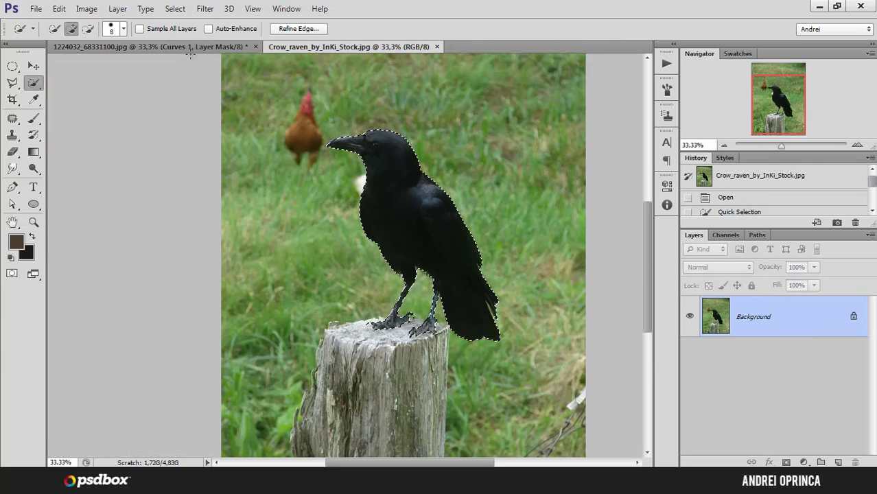
Paste the cut-out crow into the 1224032_68331100.jpg composite, directly above the Black & White 1 adjustment layer.
click(190, 48)
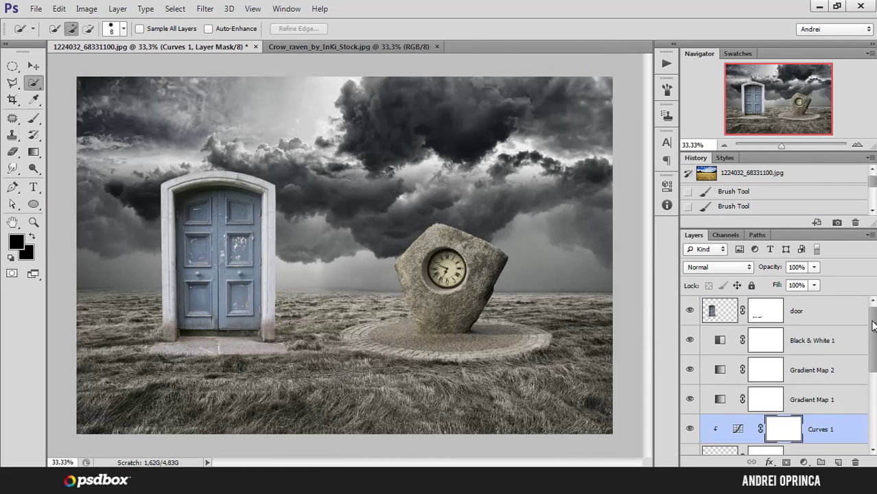
click(826, 343)
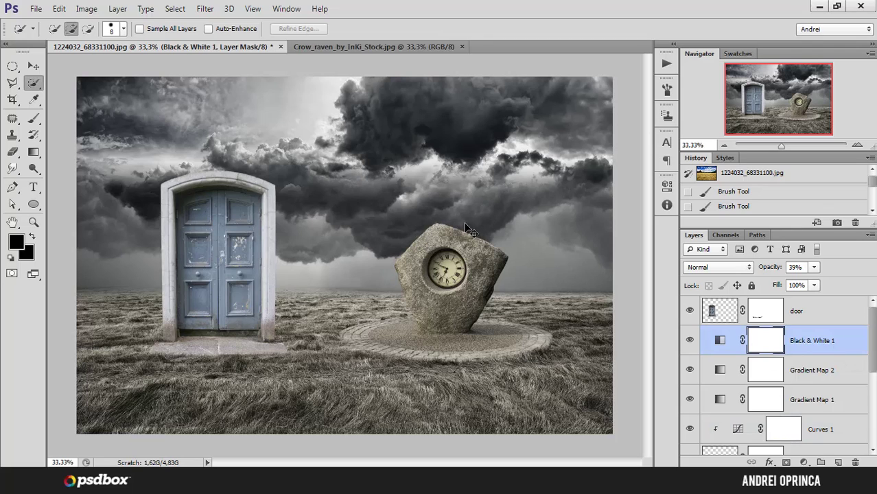
key(ctrl+v)
Scale the pasted crow proportionally to 23.59%.
key(ctrl+t)
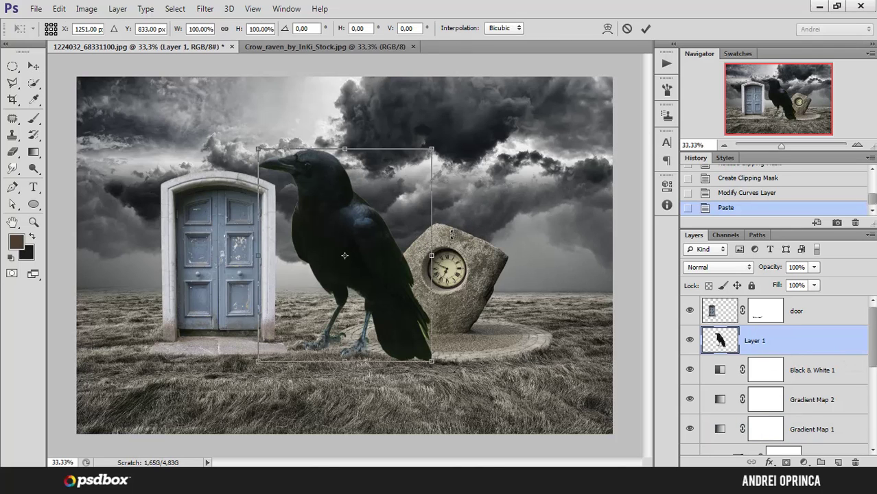
drag(431, 147, 281, 304)
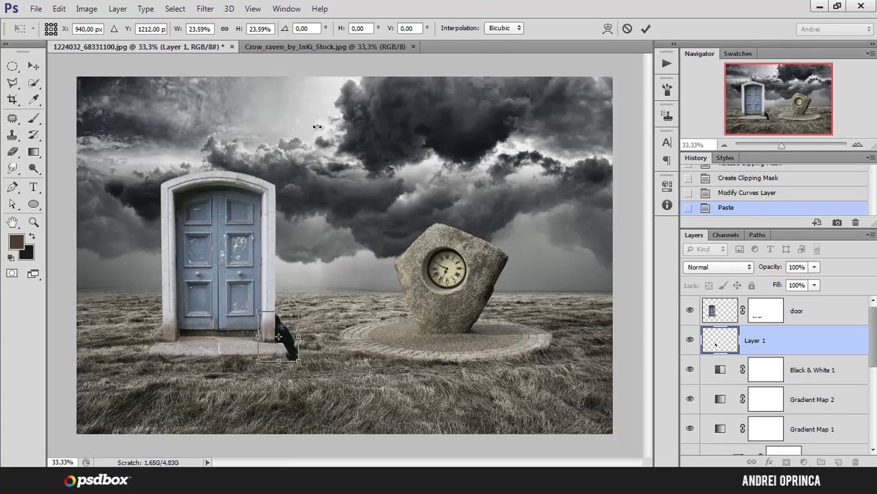
key(Return)
Move the crow from beside the door onto the top of the stone monument and inspect its placement up close.
key(v)
drag(346, 321, 498, 180)
key(ctrl+space)
click(421, 215)
click(448, 209)
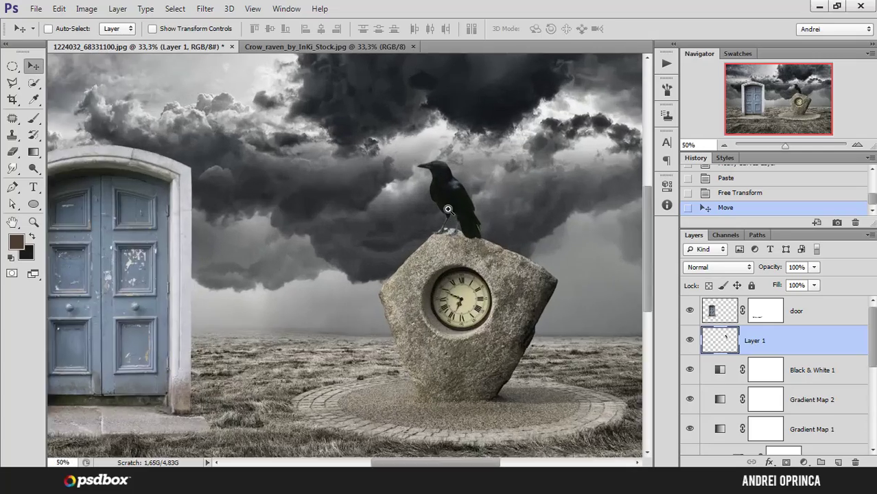
click(448, 209)
click(449, 209)
click(450, 209)
key(space)
drag(514, 252, 456, 333)
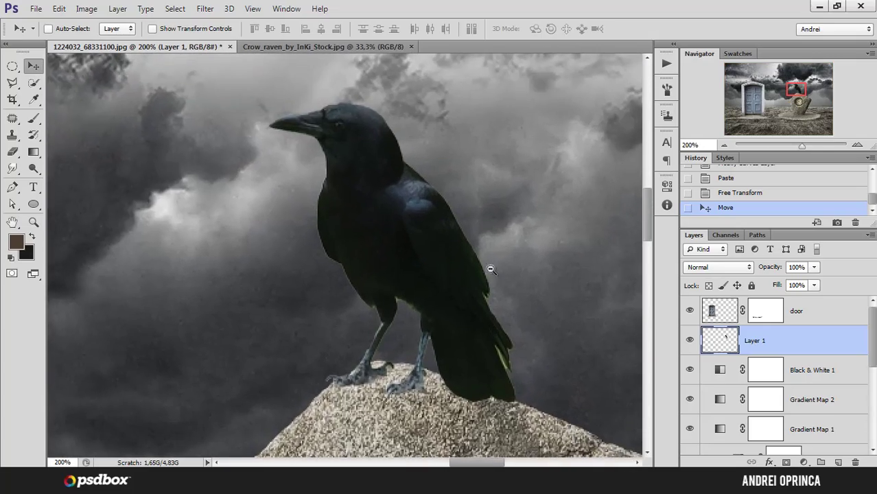
Scale the crow down proportionally to 50%.
alt+click(490, 269)
alt+click(489, 261)
key(ctrl+t)
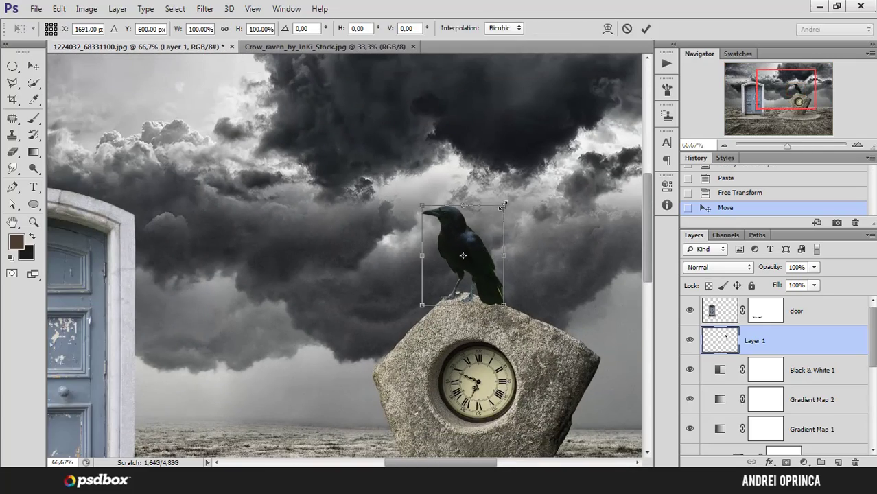
drag(498, 207, 458, 245)
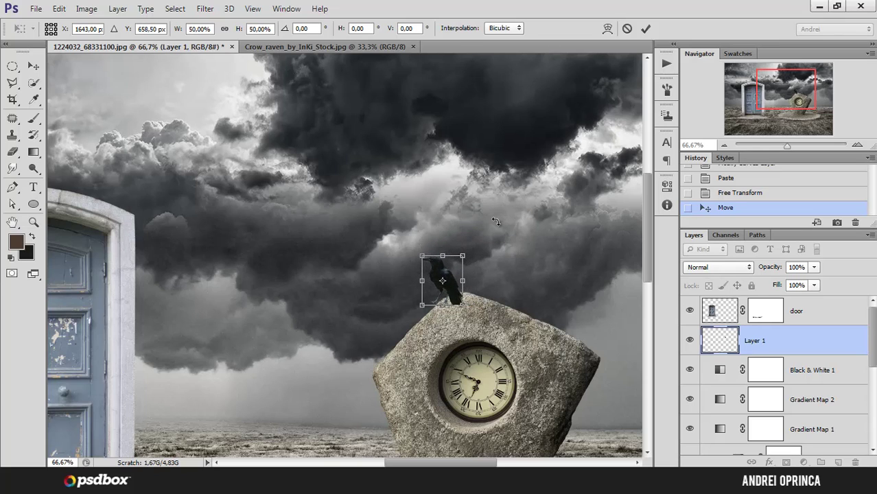
key(Return)
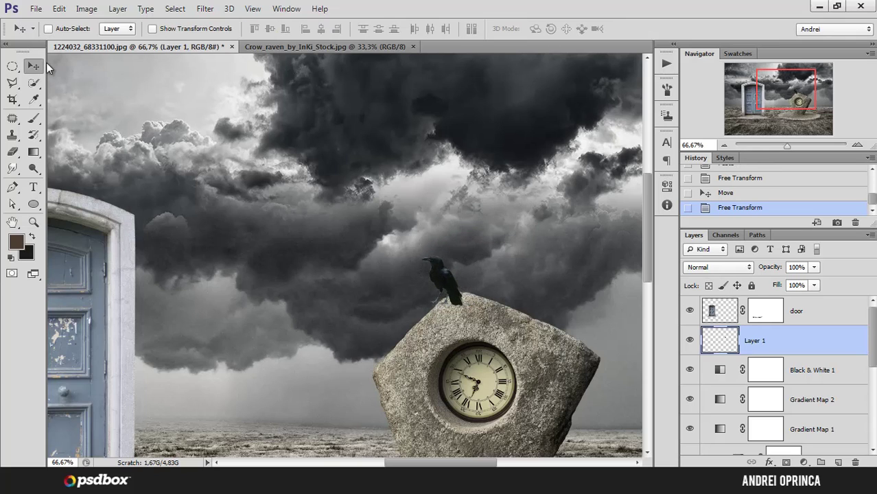
Reposition the smaller crow so that its feet rest on the peak of the stone monument.
drag(445, 251, 467, 242)
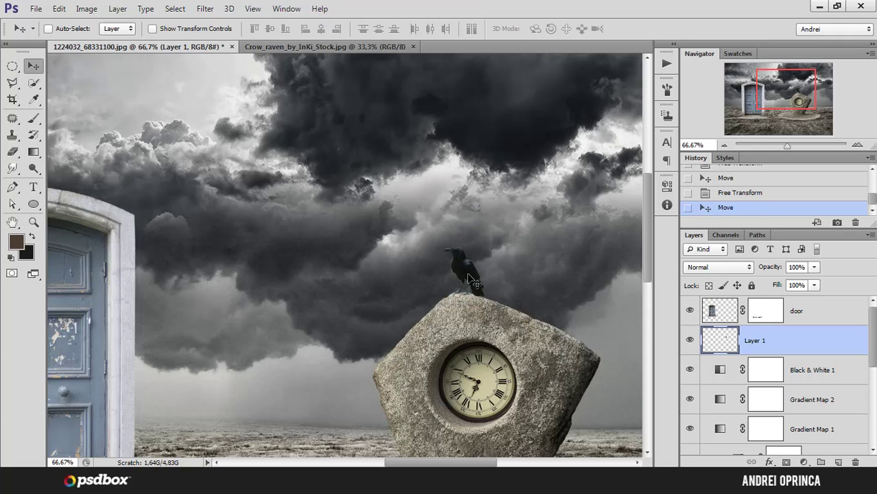
alt+click(475, 276)
alt+click(475, 276)
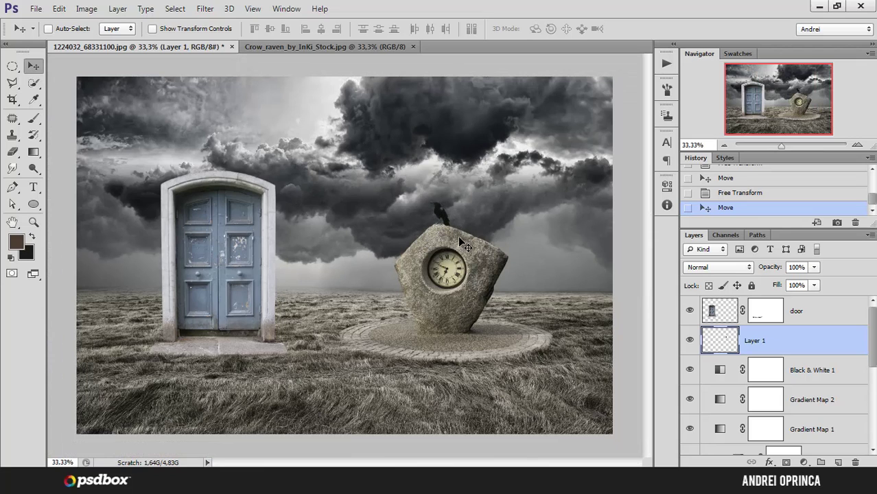
drag(448, 209, 439, 212)
Rename the bird's layer as crow, then scale it to about 83% and rotate it about -1.9°.
double_click(751, 342)
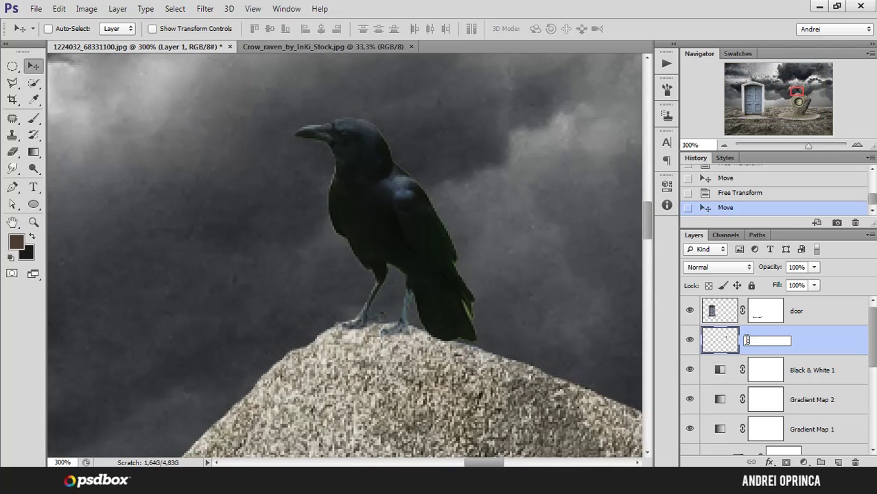
key(Return)
key(ctrl+t)
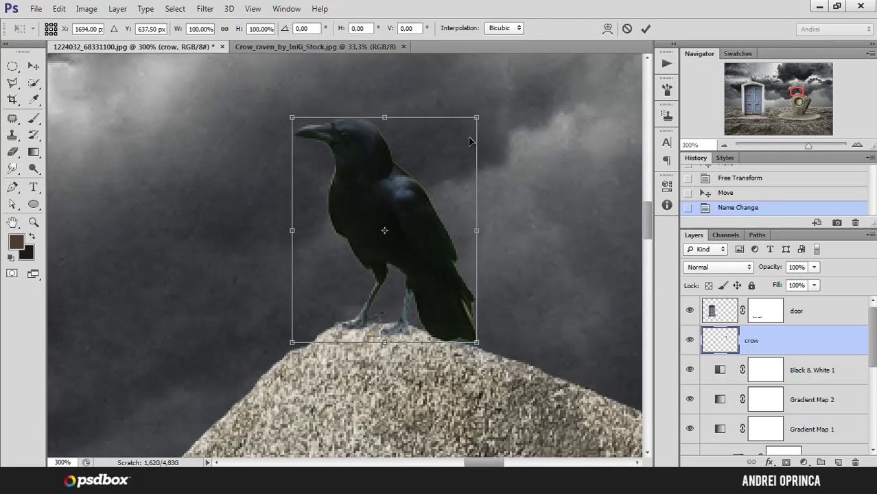
mouse_move(482, 119)
mouse_down()
mouse_move(446, 156)
mouse_move(478, 126)
mouse_up()
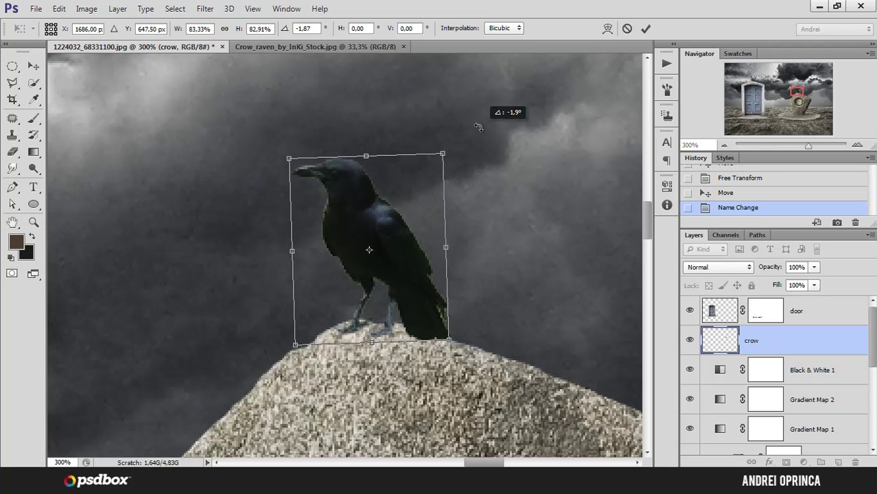
double_click(417, 196)
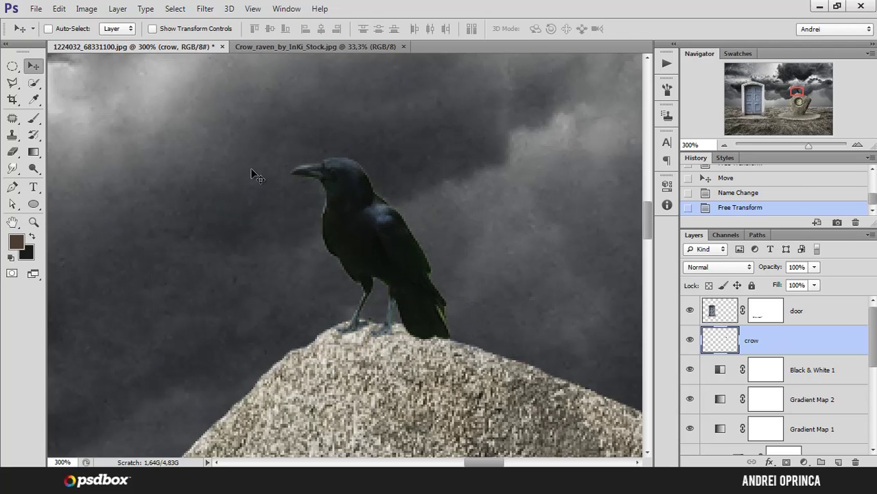
Desaturate the crow completely with a Hue/Saturation adjustment, setting Saturation to -100.
key(ctrl+u)
drag(604, 268, 563, 269)
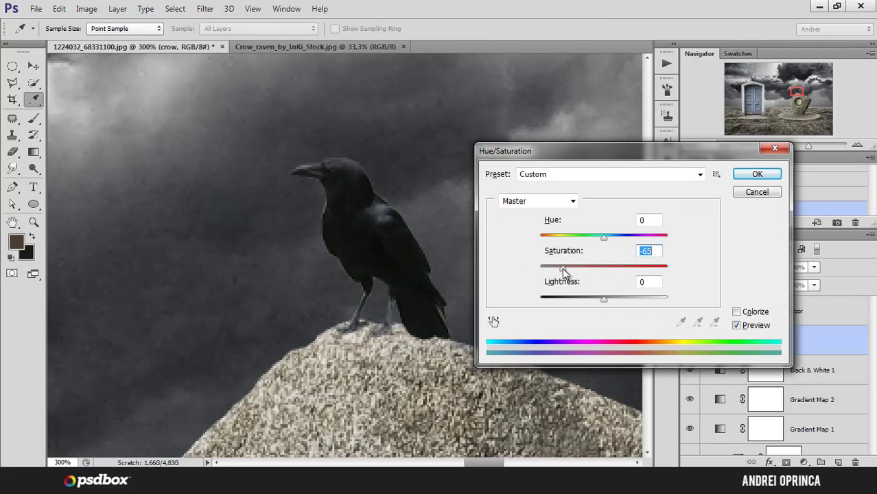
drag(561, 267, 528, 276)
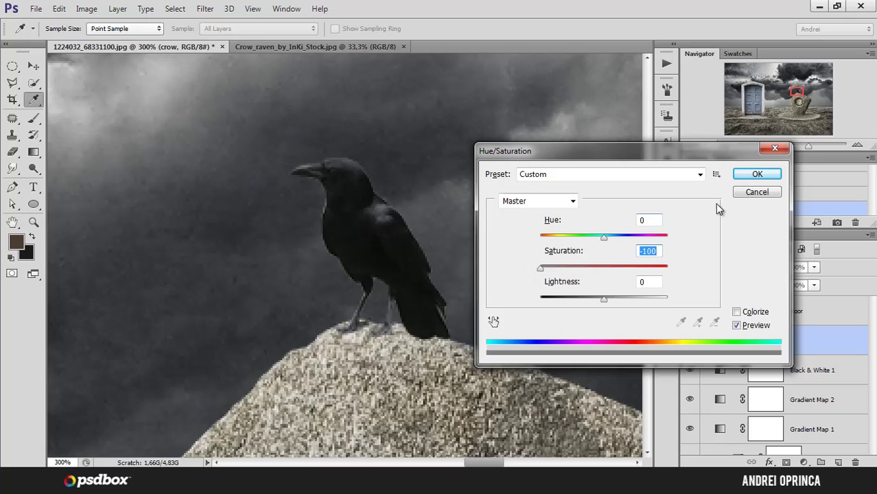
click(757, 174)
key(v)
scroll(446, 233, down, 3)
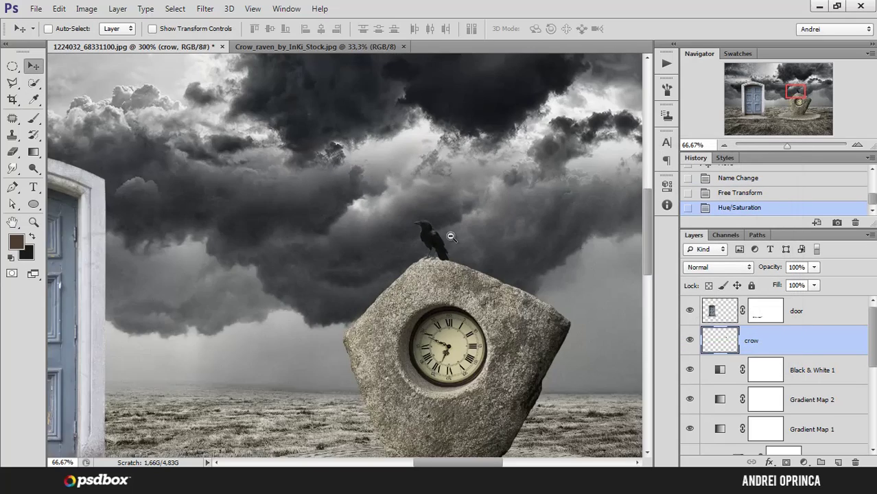
scroll(450, 236, down, 1)
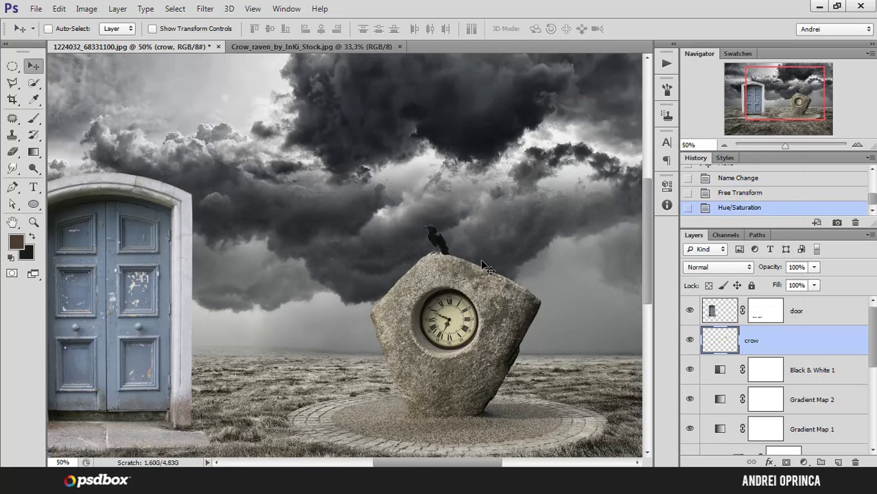
scroll(479, 260, up, 1)
scroll(474, 268, down, 2)
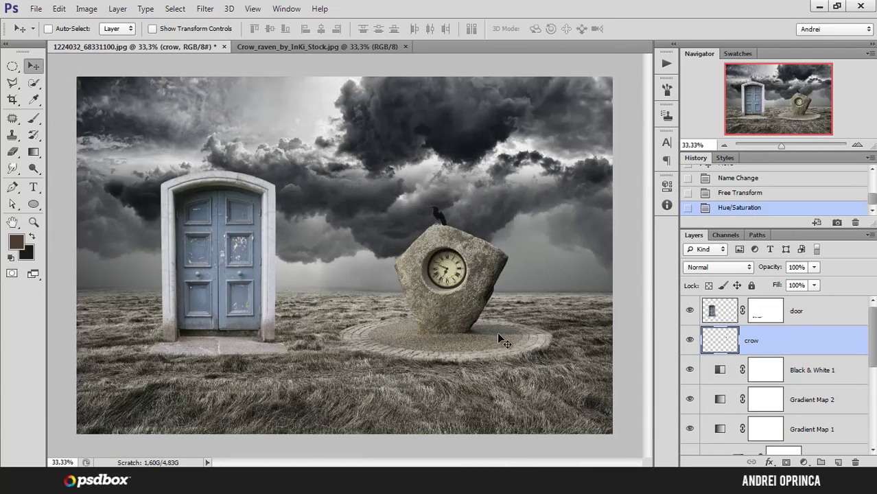
Close the crow stock image and open the dead red roses PSD from the stock folder.
click(394, 47)
click(405, 47)
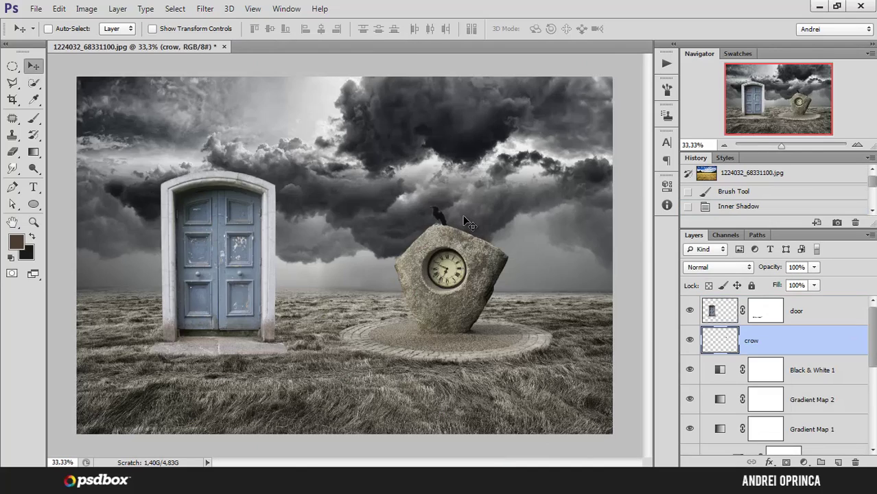
key(ctrl+o)
click(446, 96)
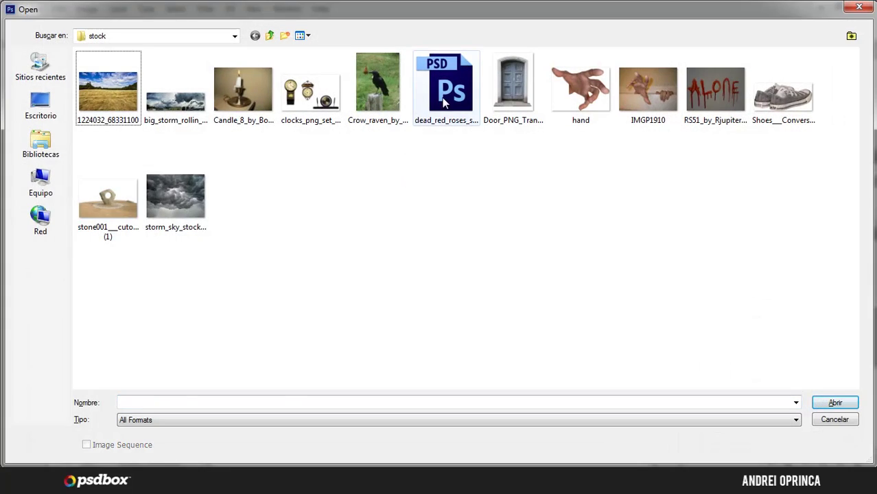
click(833, 403)
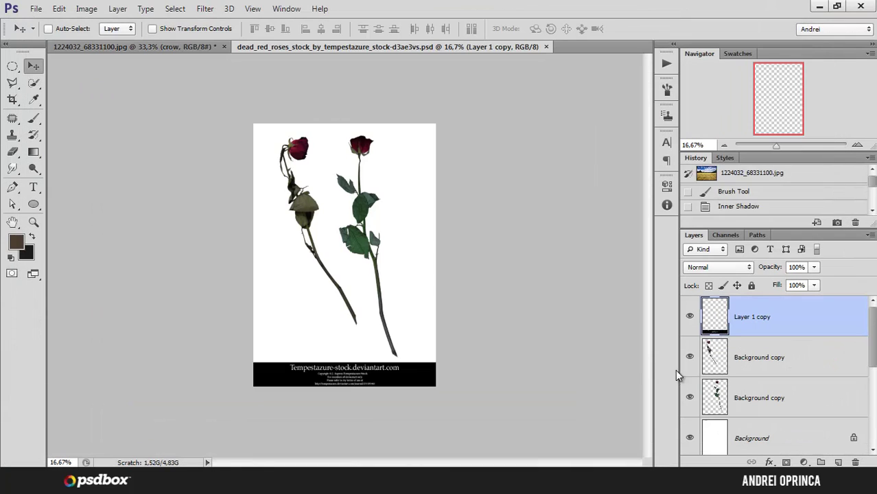
Show only the layer with the drooping, wilted rose and enclose the whole flower in a rectangular selection.
click(274, 177)
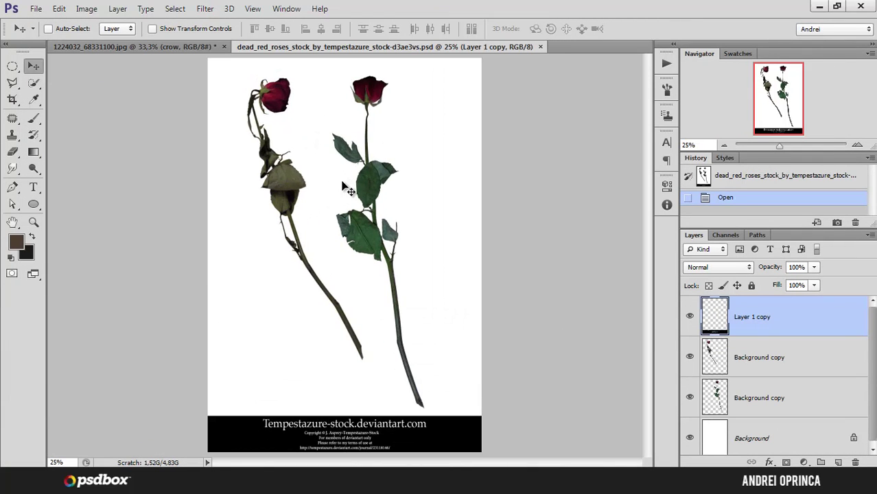
click(343, 436)
click(343, 436)
drag(336, 420, 340, 320)
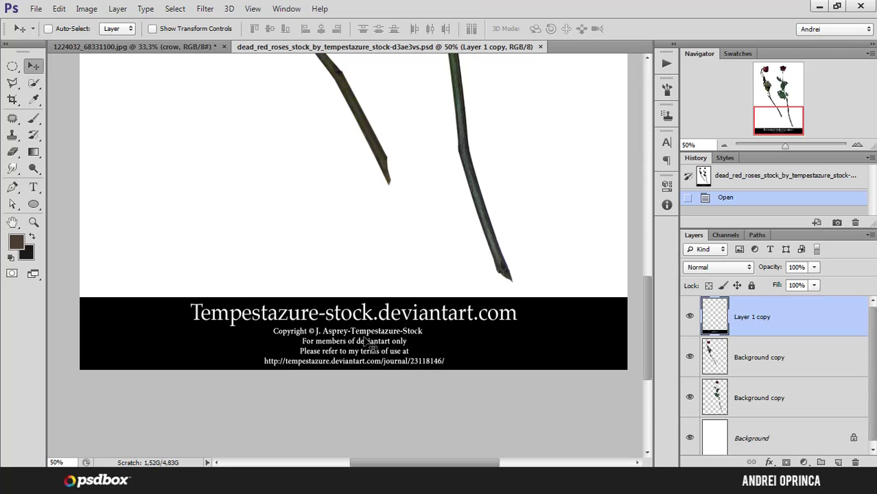
drag(392, 216, 417, 317)
scroll(404, 268, down, 2)
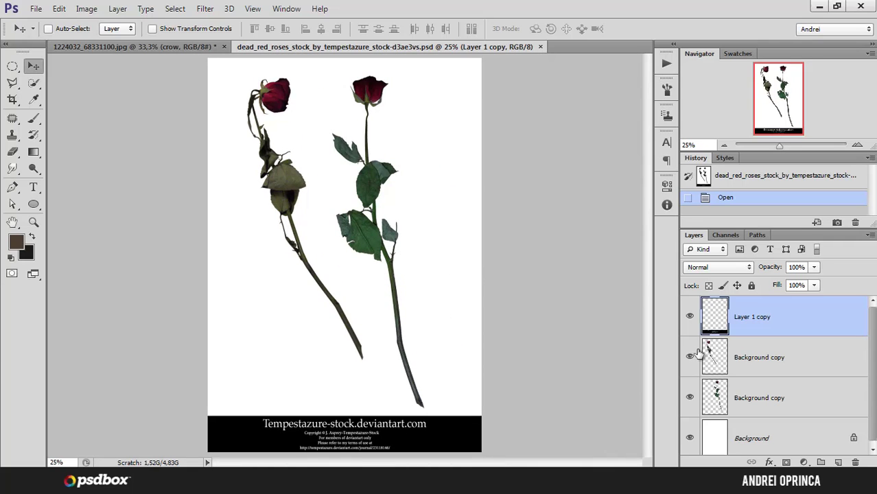
alt+click(689, 356)
click(751, 355)
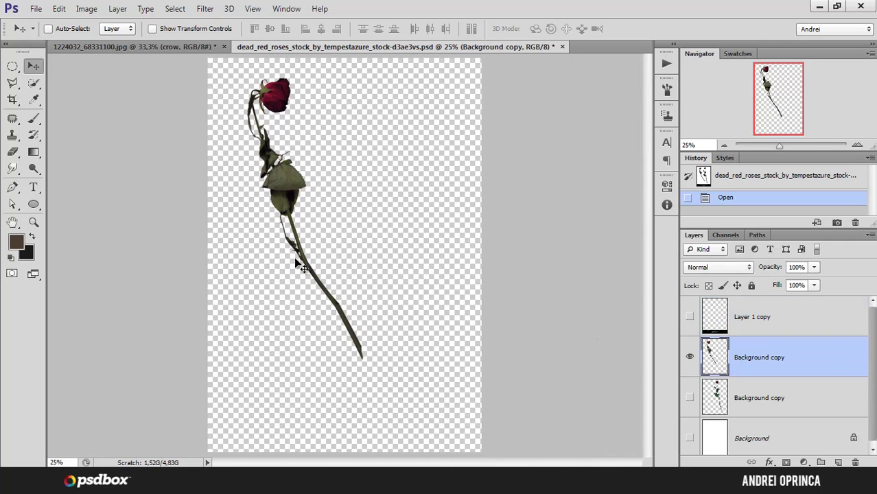
drag(13, 66, 70, 67)
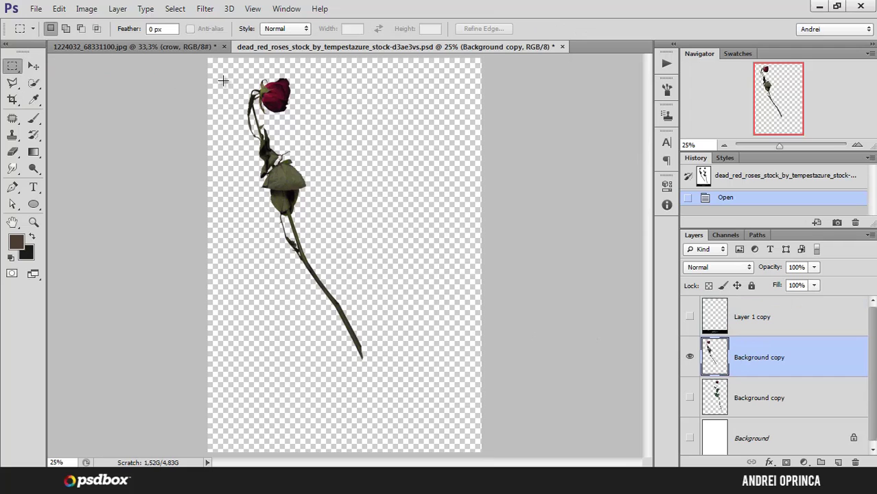
drag(227, 65, 386, 380)
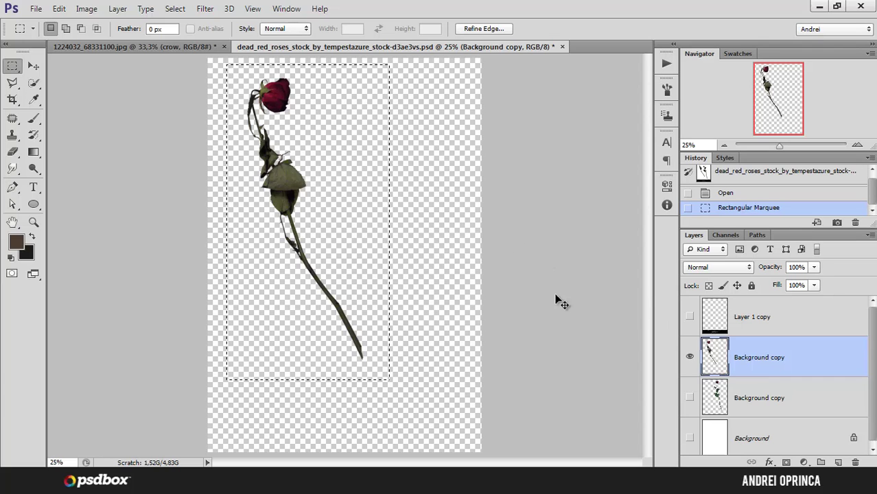
Paste the wilted rose into the composite above the crow layer and rename the new layer as dead rose.
click(188, 47)
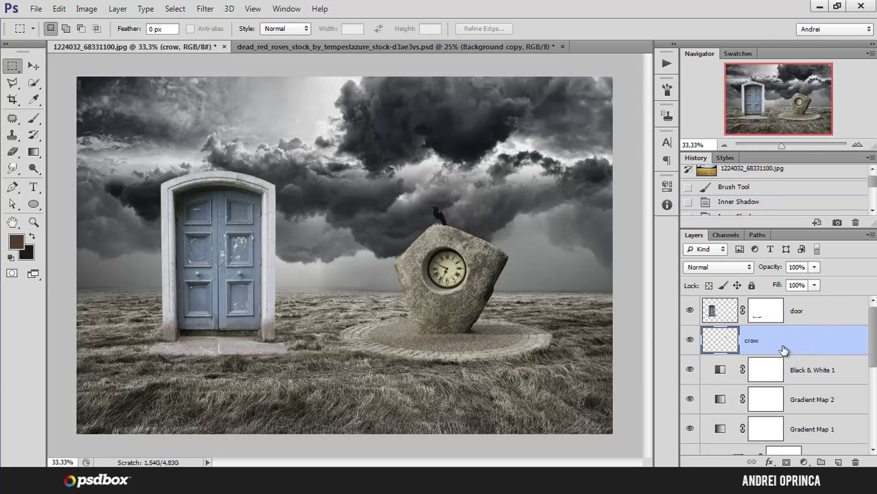
key(ctrl+v)
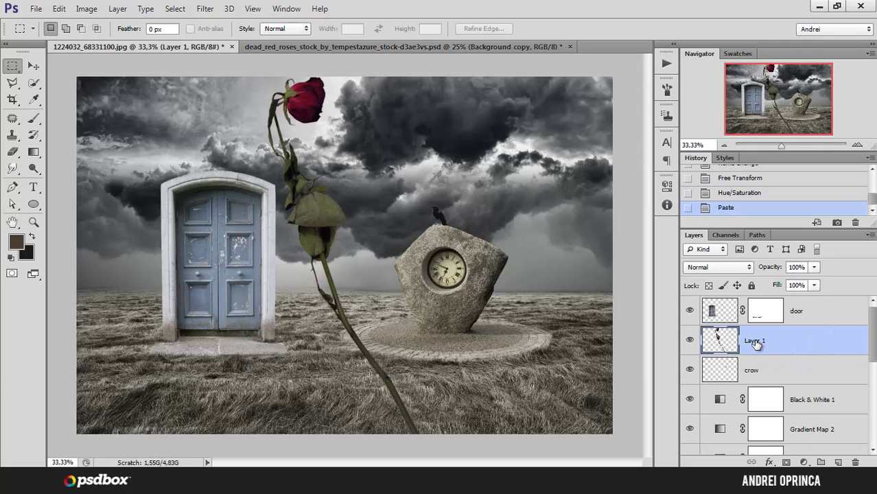
double_click(756, 343)
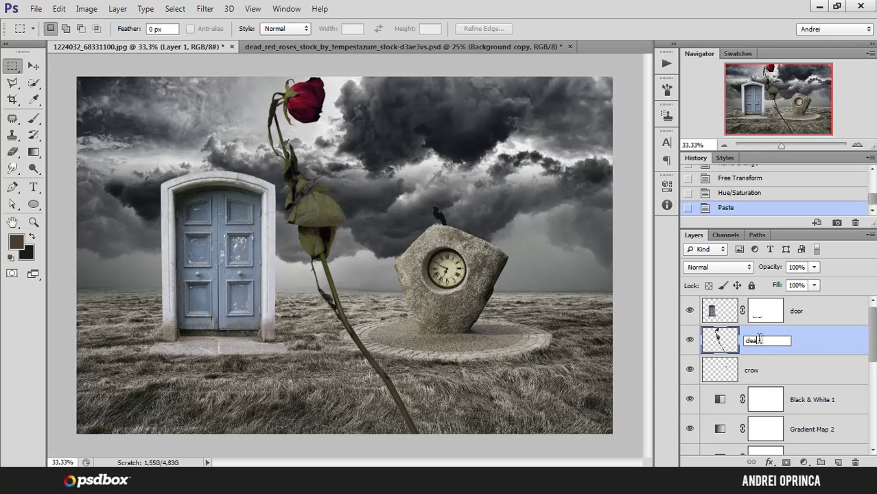
text(se)
key(Return)
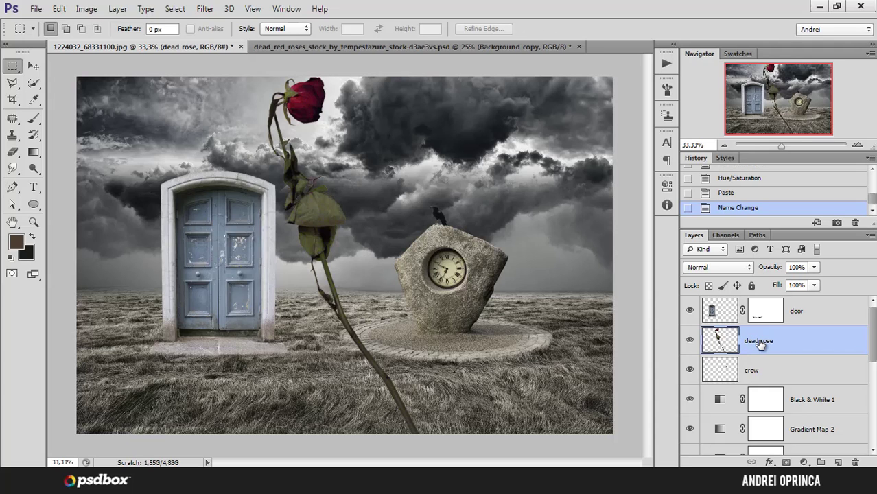
Scale the dead rose proportionally to about 27% and place it in front of the stone monument.
key(ctrl+t)
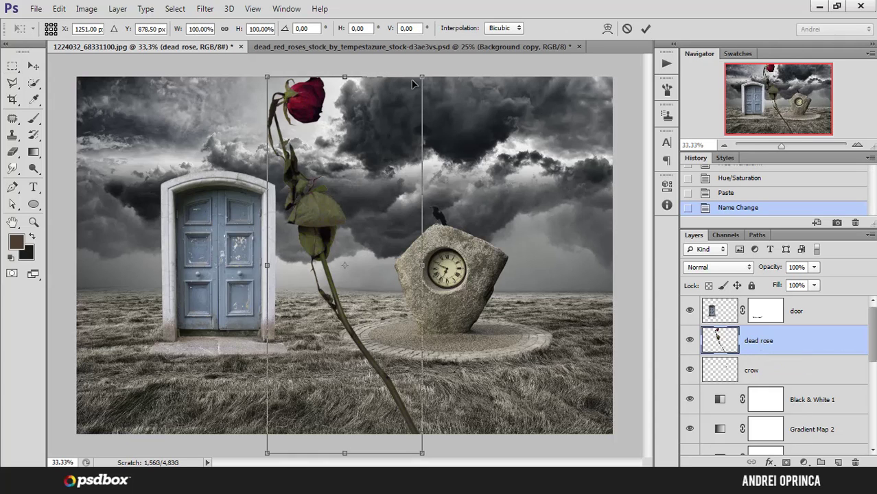
drag(421, 76, 434, 289)
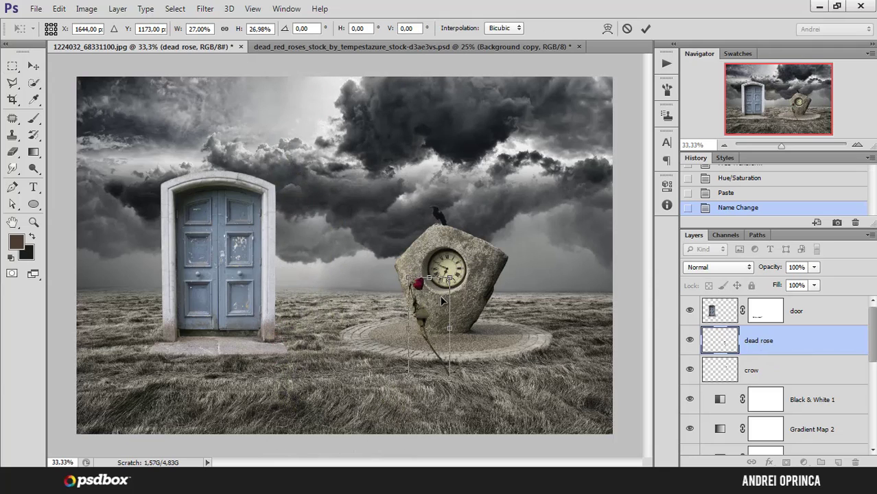
key(Return)
Rotate the dead rose until it lies flat on the gravel circle at the foot of the monument.
ctrl+click(452, 307)
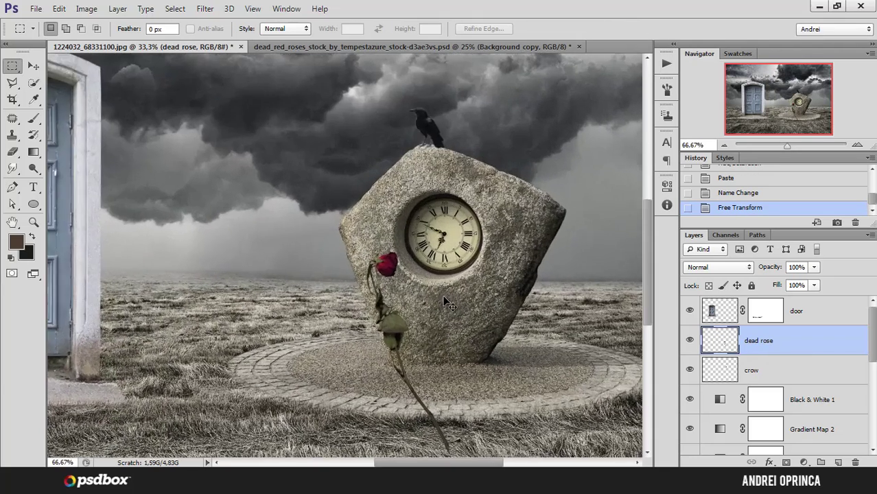
key(ctrl+t)
drag(406, 249, 318, 305)
drag(512, 347, 467, 376)
key(Return)
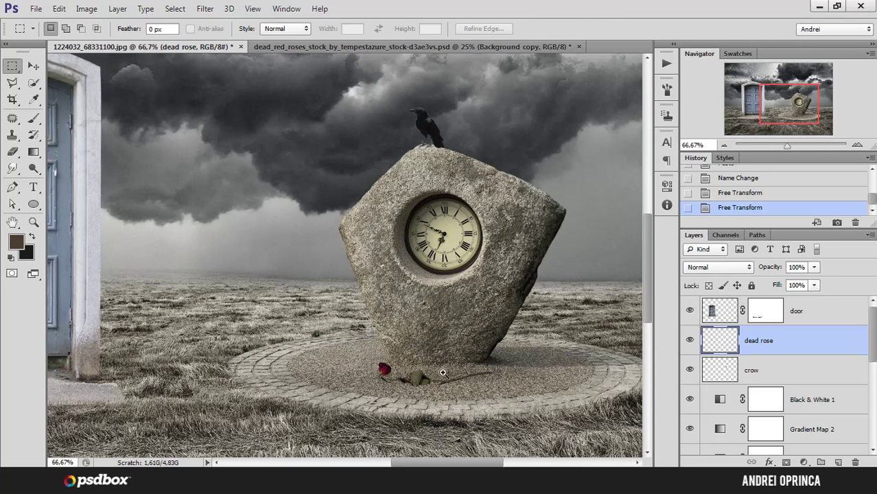
Flip the dead rose vertically and move it slightly down and left on the gravel circle.
key(ctrl+t)
right_click(432, 364)
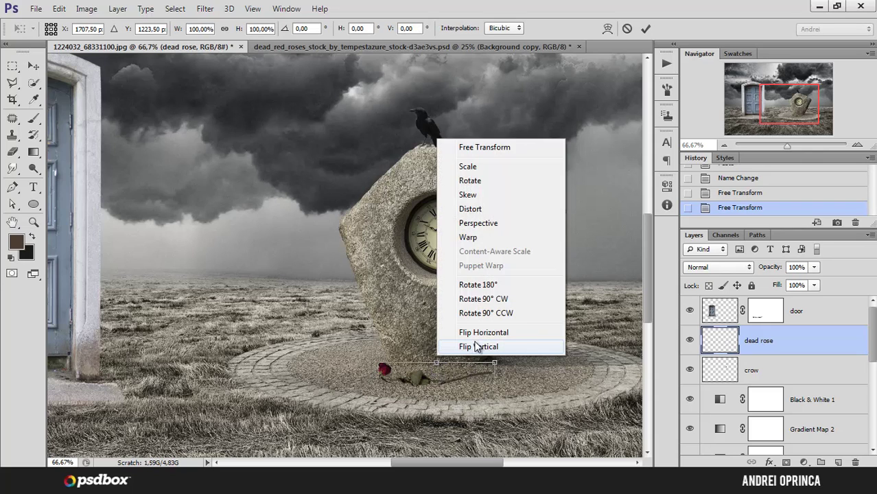
click(480, 348)
key(Return)
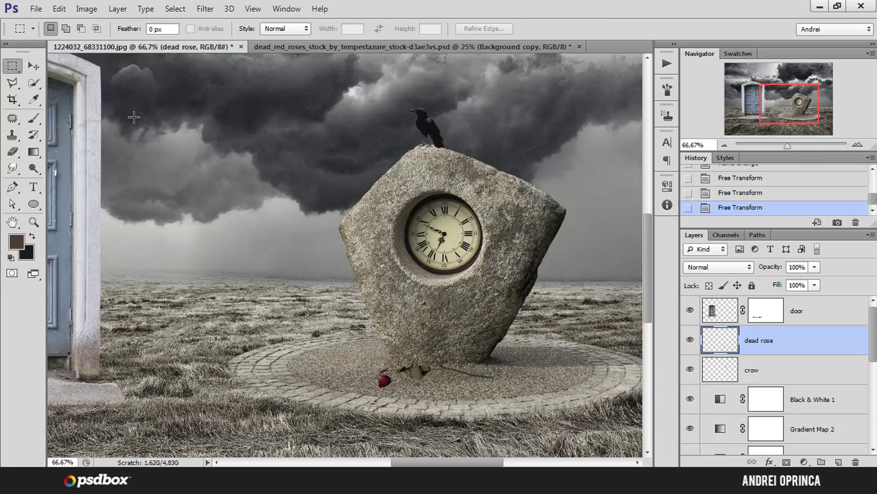
click(33, 66)
drag(452, 374, 446, 386)
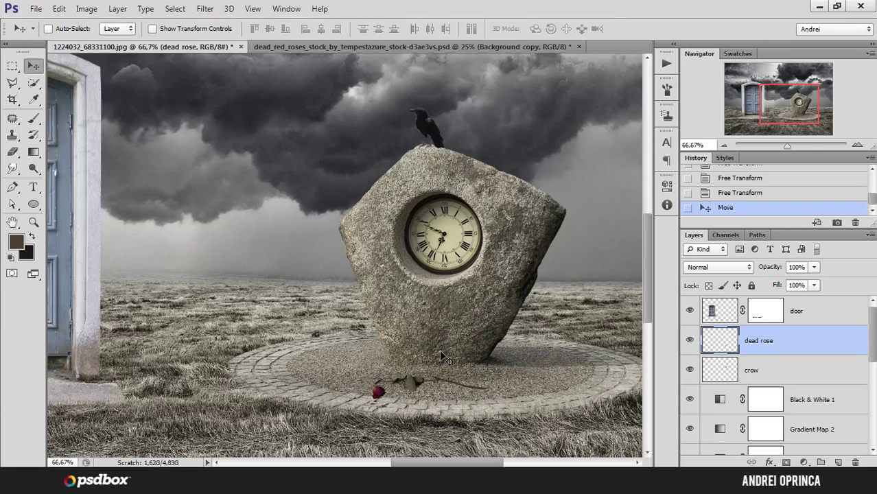
click(443, 402)
ctrl+click(452, 384)
key(ctrl+t)
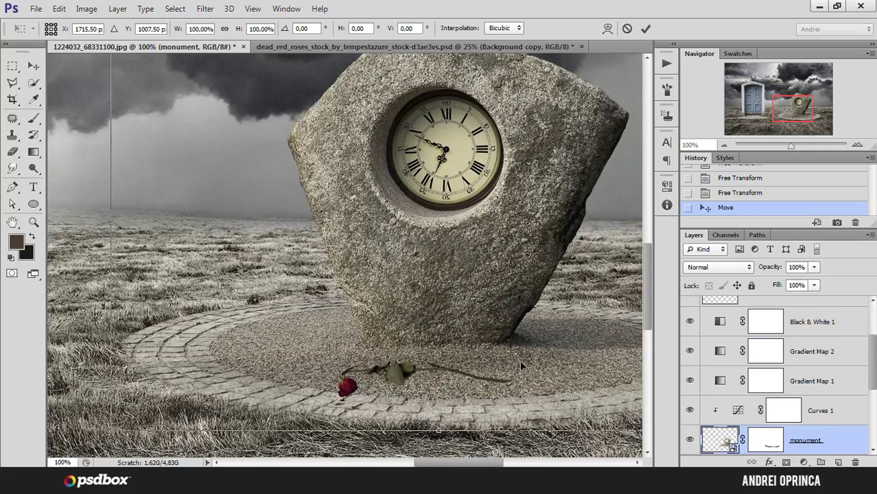
key(Escape)
Scale the dead rose layer down to about 91% and nudge it into place just in front of the monument's base.
scroll(858, 360, up, 3)
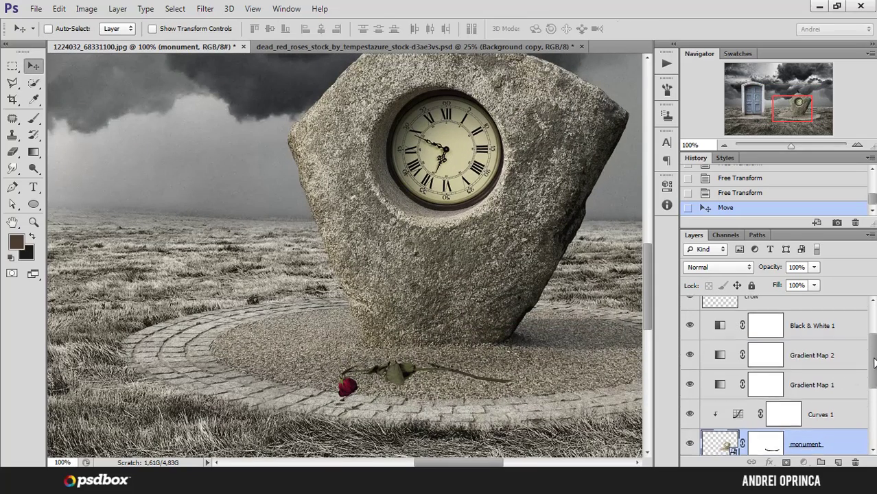
click(832, 343)
key(ctrl+t)
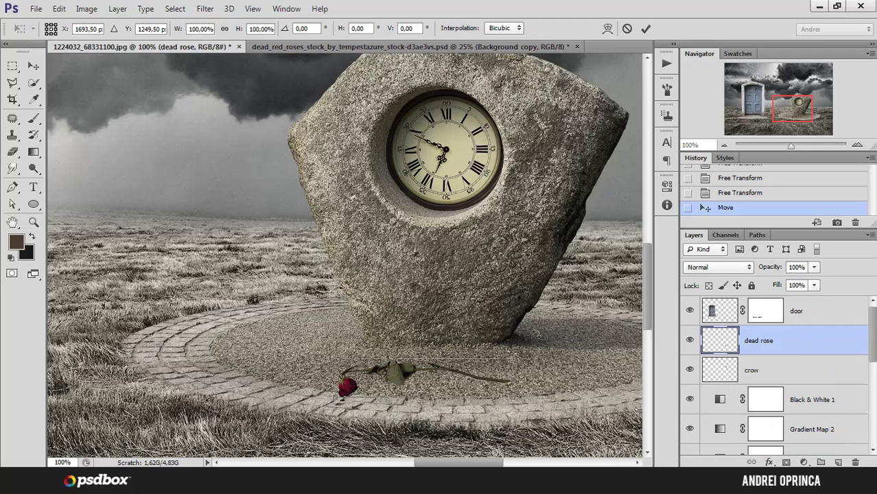
drag(515, 354, 469, 377)
key(Left)
key(Left)
key(Left)
key(Left)
key(Left)
key(Left)
key(Left)
key(Left)
key(Left)
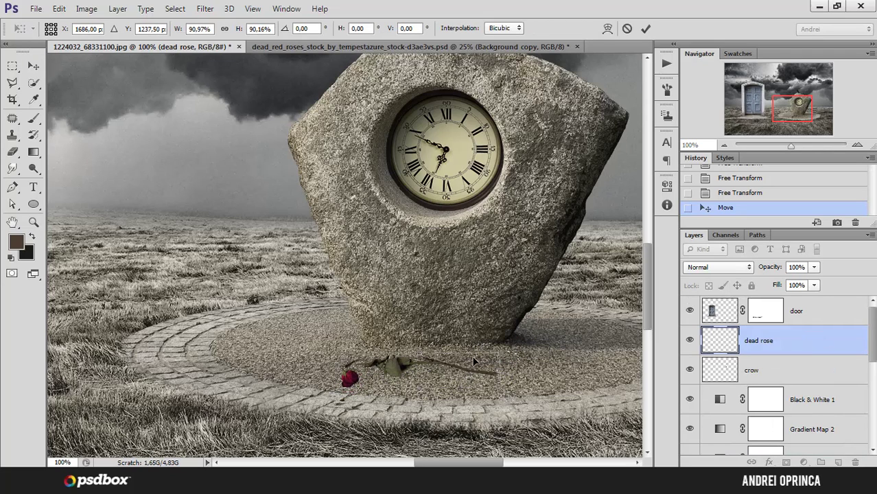
key(Return)
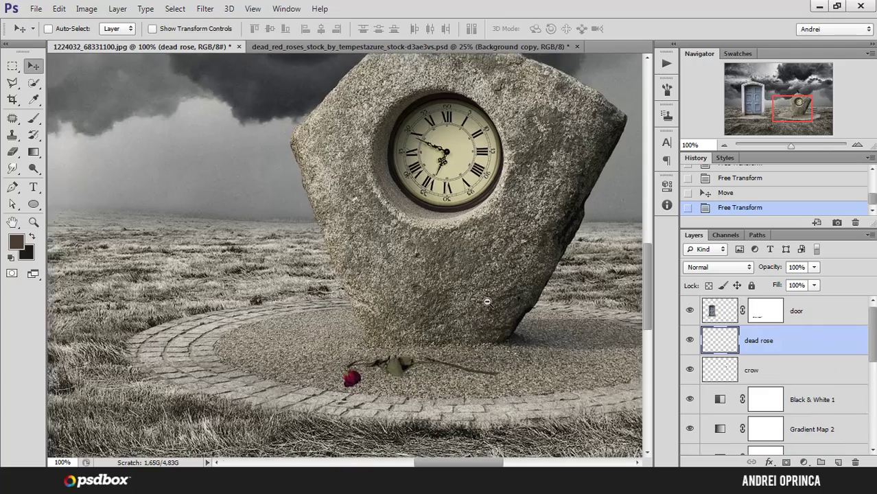
Open RS51_by_RjupiterStock.jpg with the dripping ALONE lettering and select its entire canvas.
key(ctrl+minus)
key(ctrl+minus)
key(ctrl+minus)
key(ctrl+o)
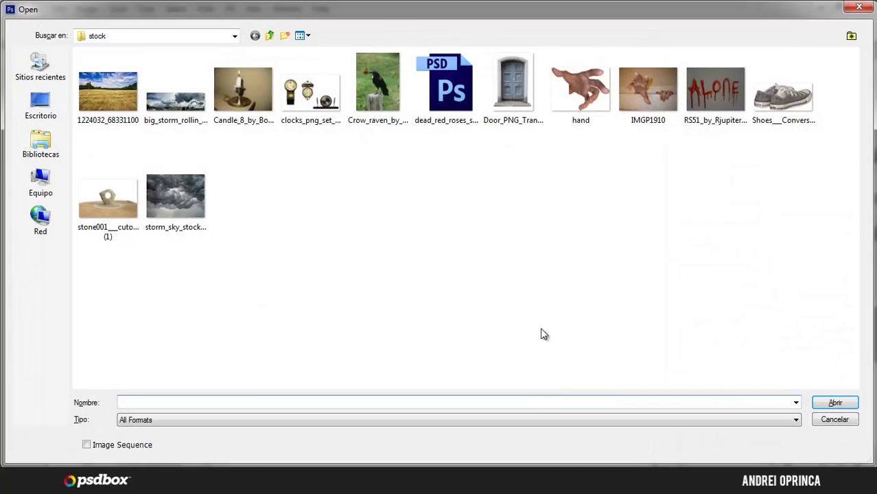
click(715, 93)
click(835, 403)
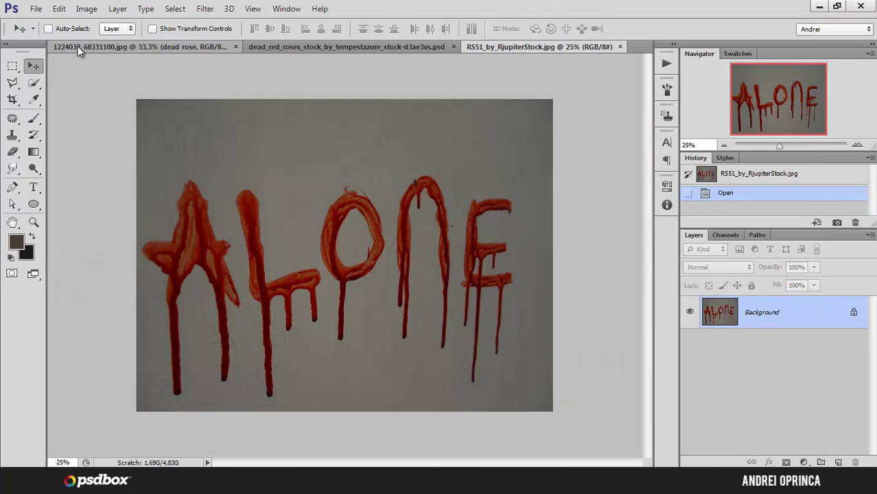
key(ctrl+a)
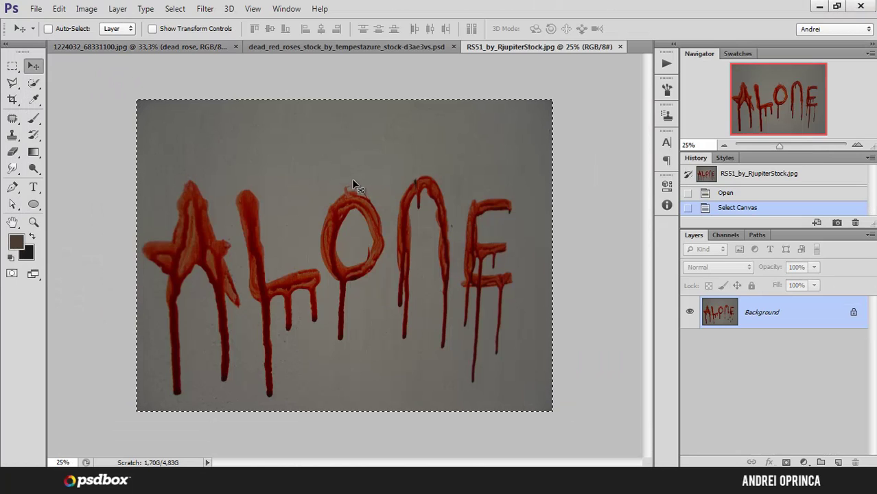
Close the ALONE lettering image and the dead roses document, discarding the roses document's changes.
key(ctrl+w)
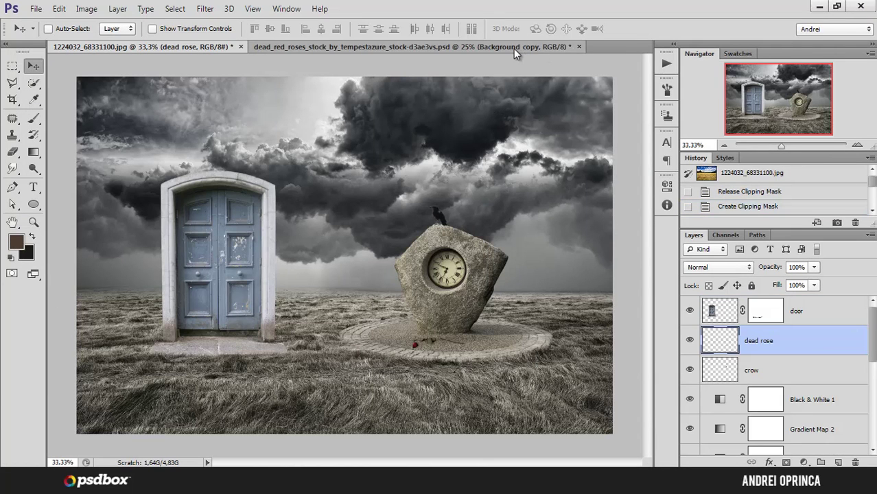
click(513, 48)
click(578, 46)
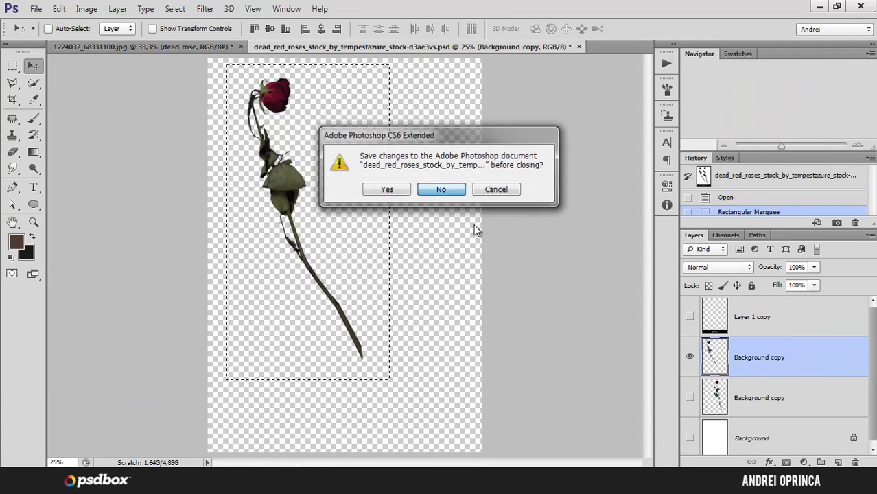
click(441, 189)
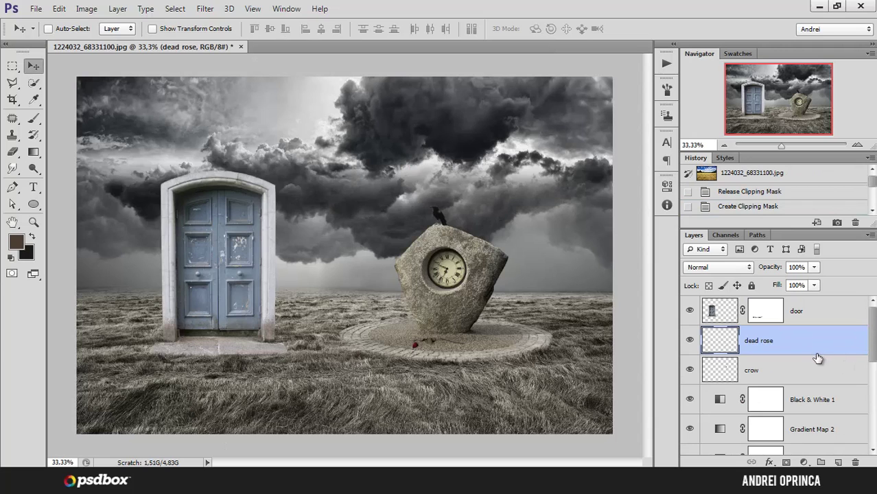
Paste the ALONE lettering above the dead rose layer and scale it down to fit between the door and the monument.
key(ctrl+v)
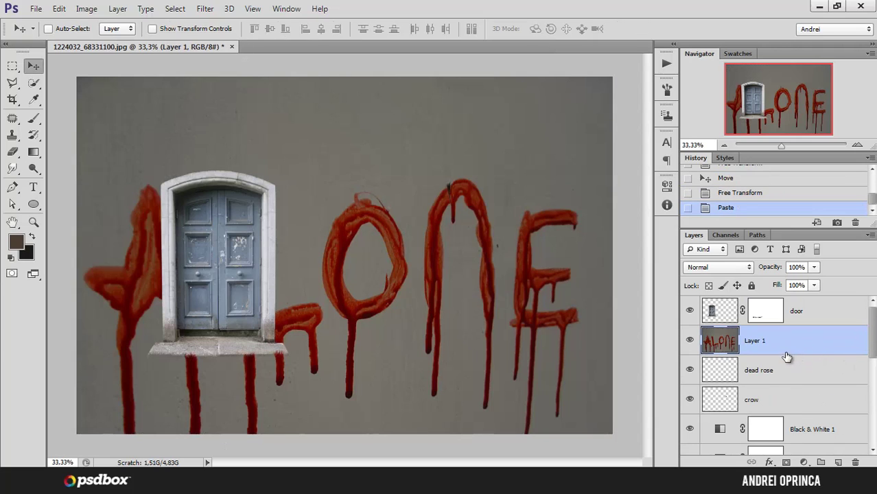
key(ctrl+t)
alt+click(437, 197)
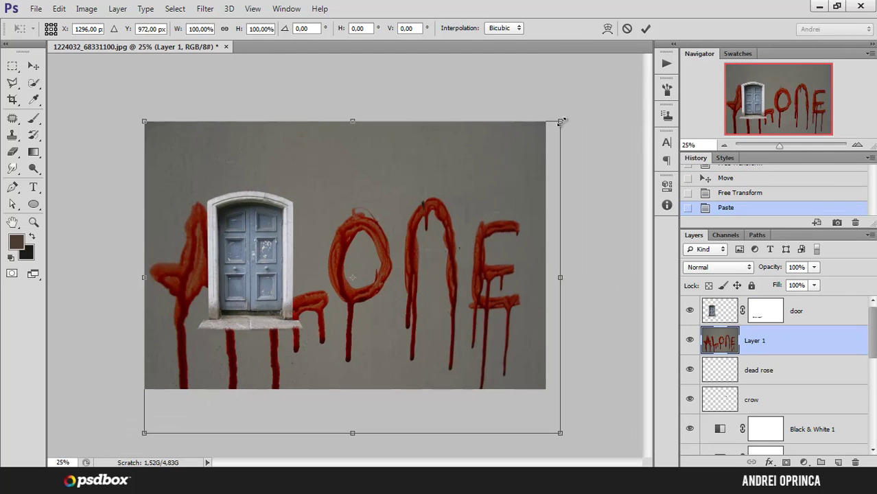
drag(560, 122, 405, 266)
key(Return)
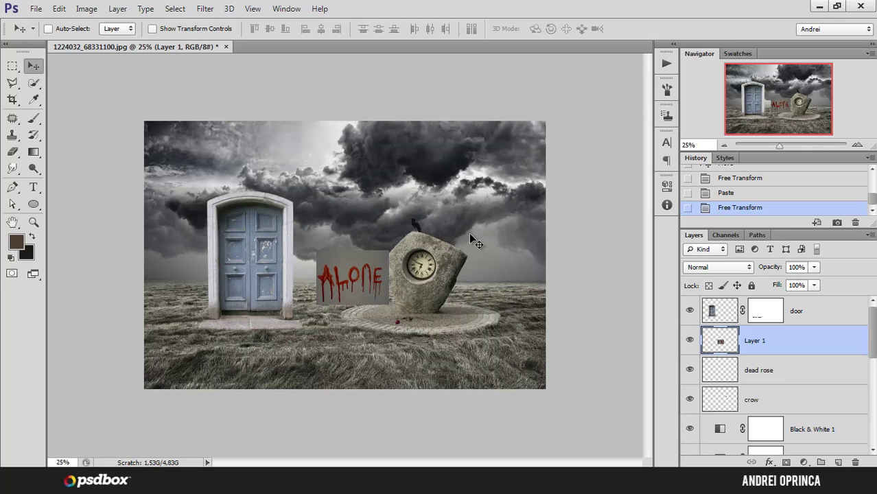
ctrl+click(420, 284)
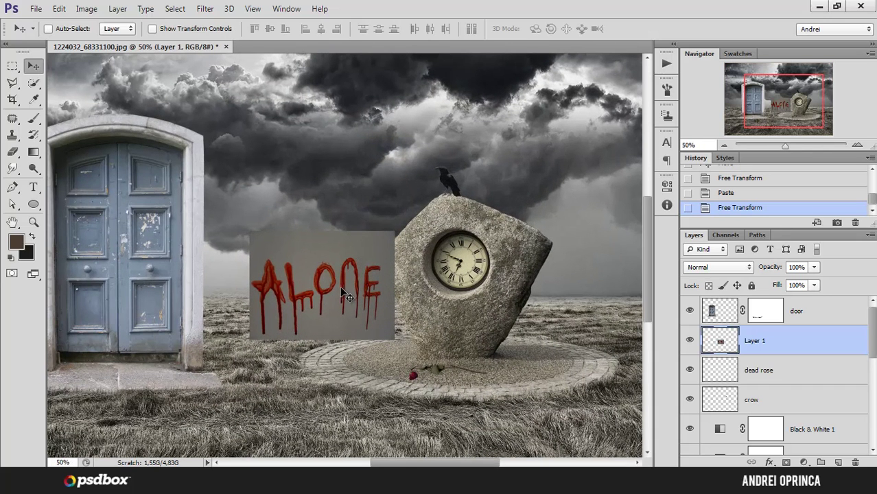
click(33, 84)
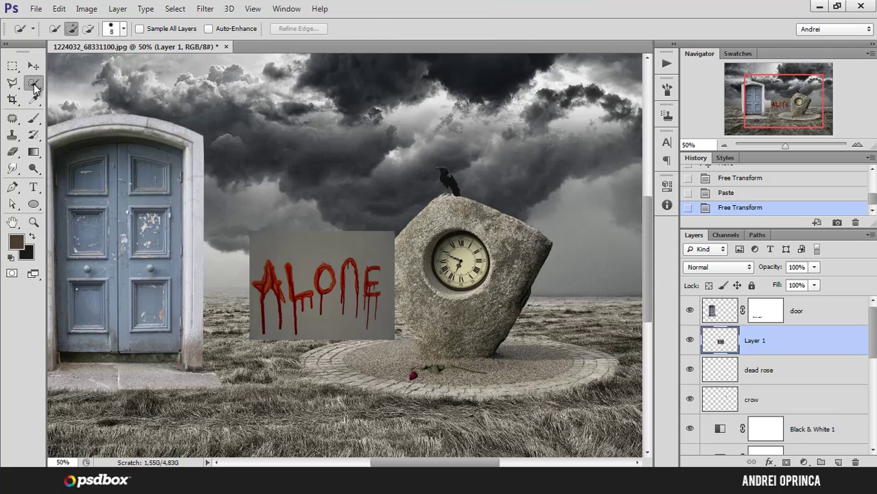
click(36, 85)
click(175, 8)
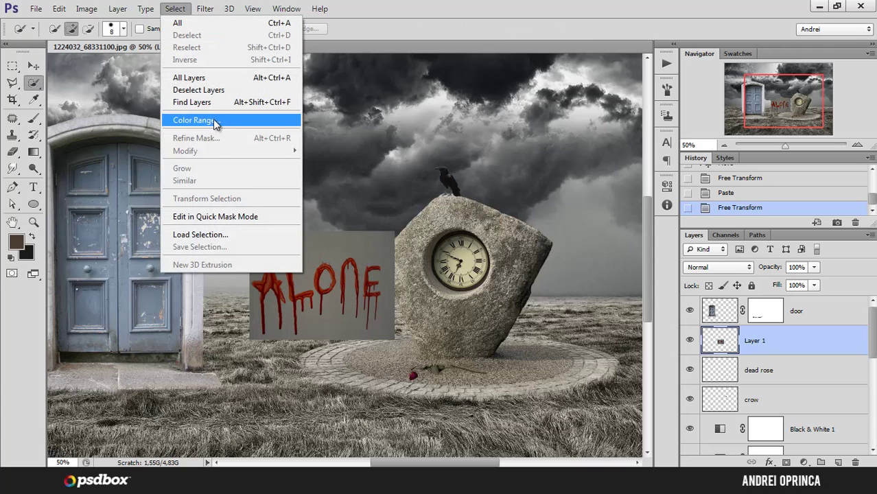
click(391, 10)
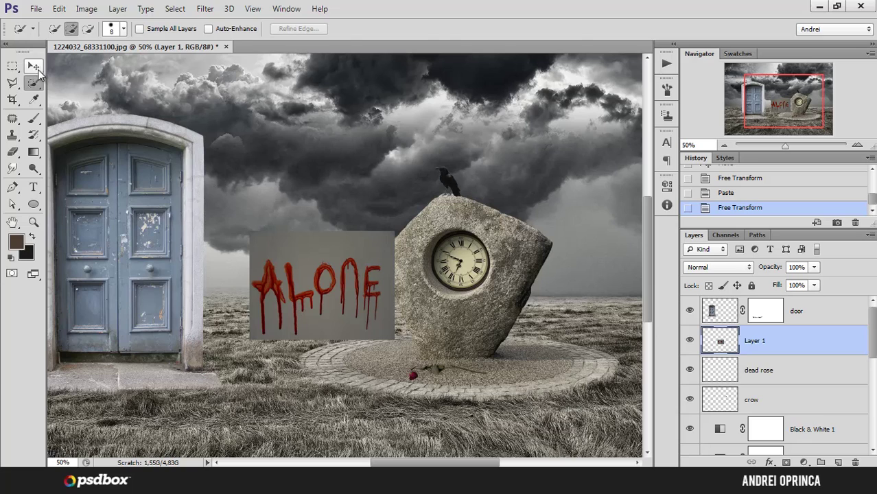
Shift the ALONE layer toward the monument's base and brighten it with Levels, setting the white input level to 101.
click(33, 65)
drag(328, 265, 369, 299)
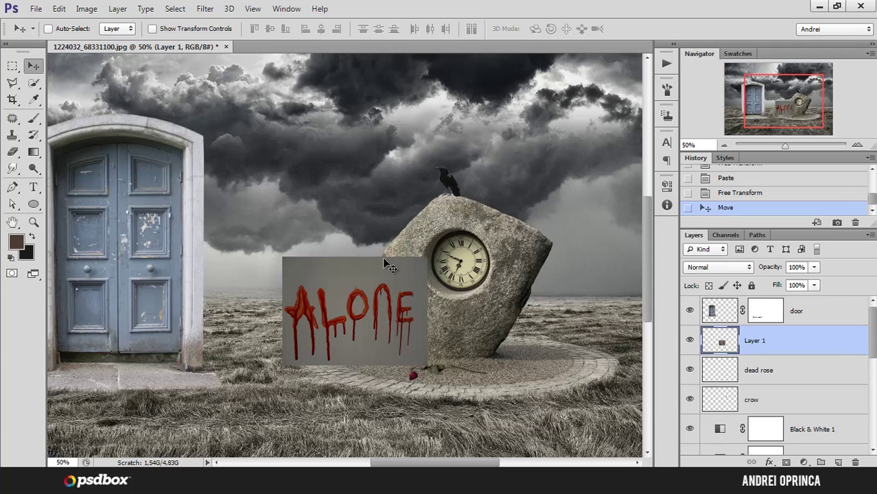
key(ctrl+l)
drag(664, 182, 573, 127)
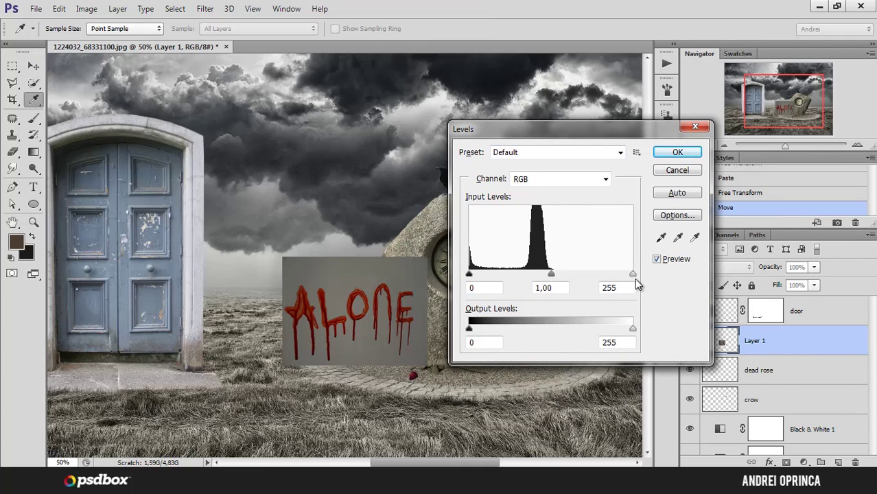
drag(633, 273, 547, 275)
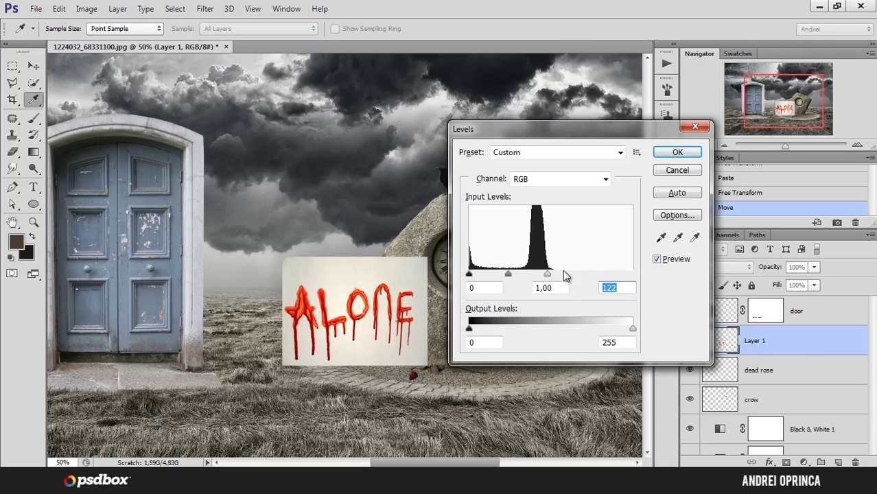
drag(549, 277, 504, 278)
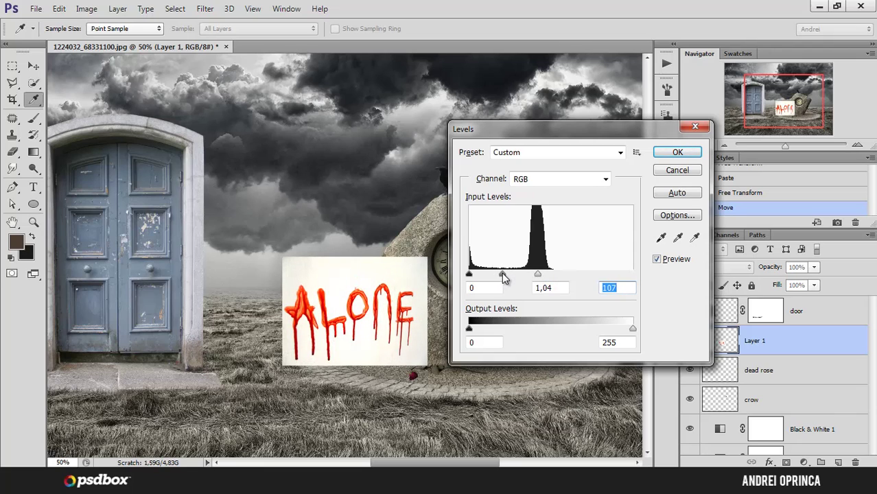
click(504, 275)
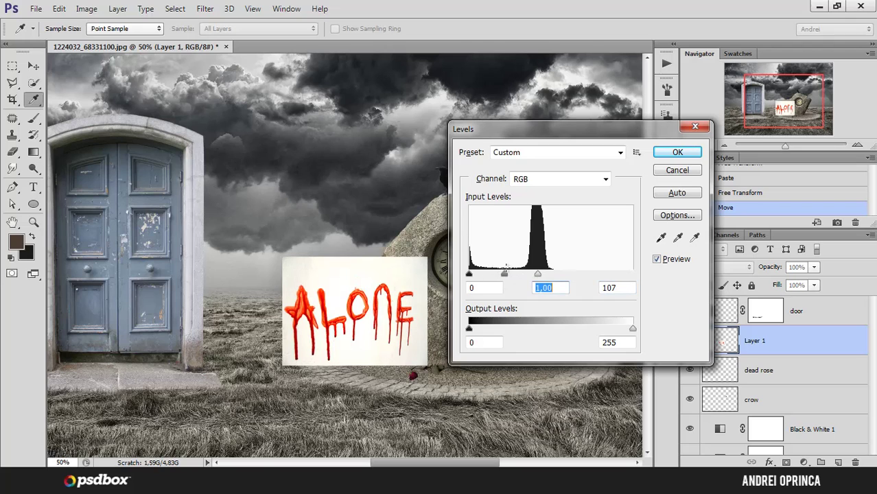
click(538, 277)
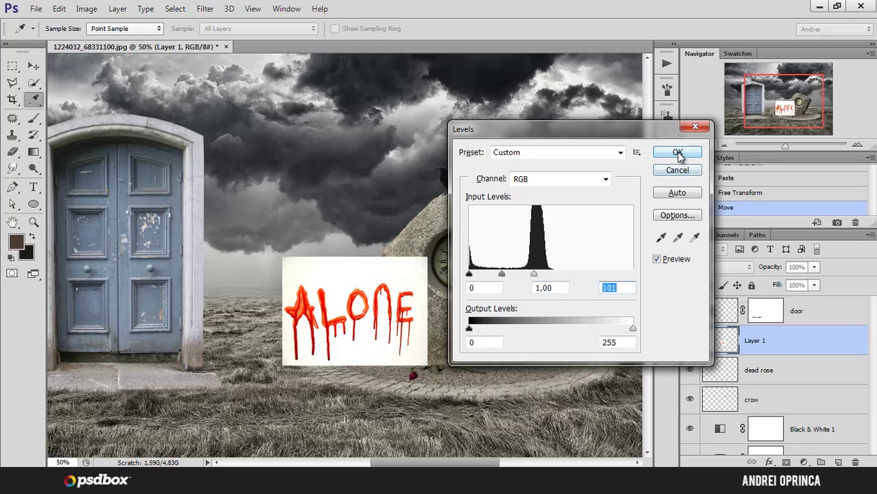
click(677, 151)
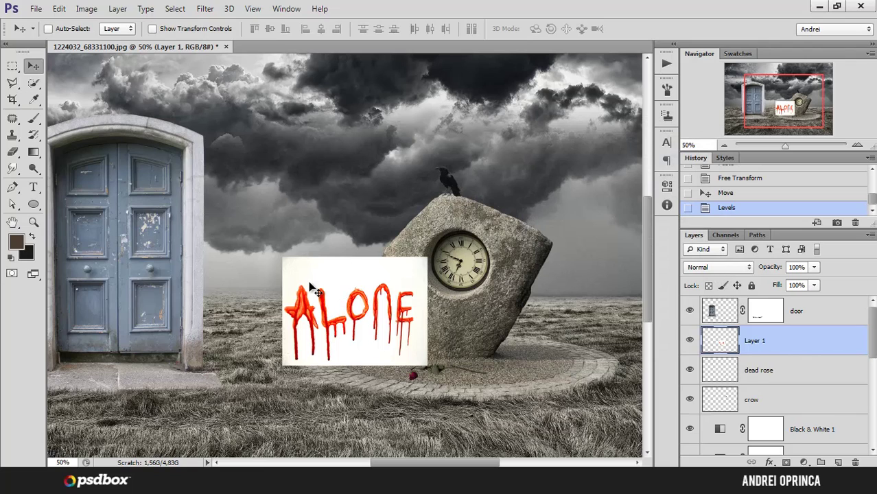
Set the ALONE lettering layer's blending mode to Multiply to hide its white background.
ctrl+click(288, 274)
ctrl+click(288, 273)
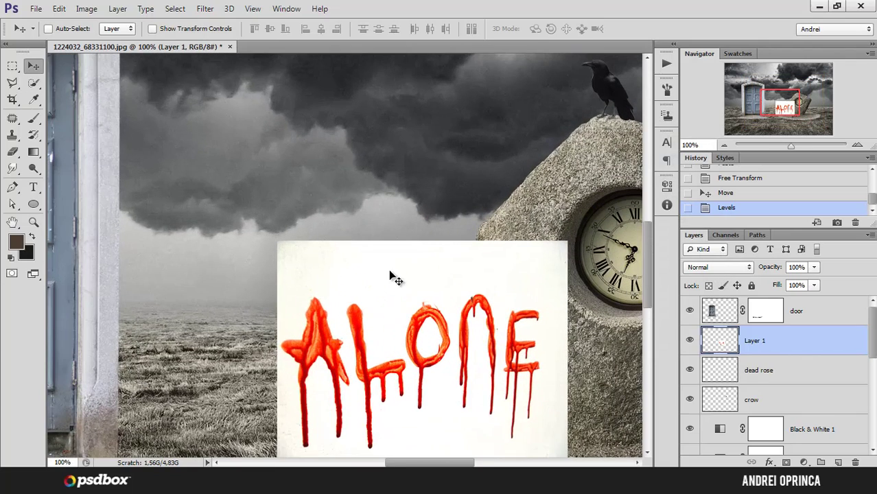
drag(438, 319, 395, 264)
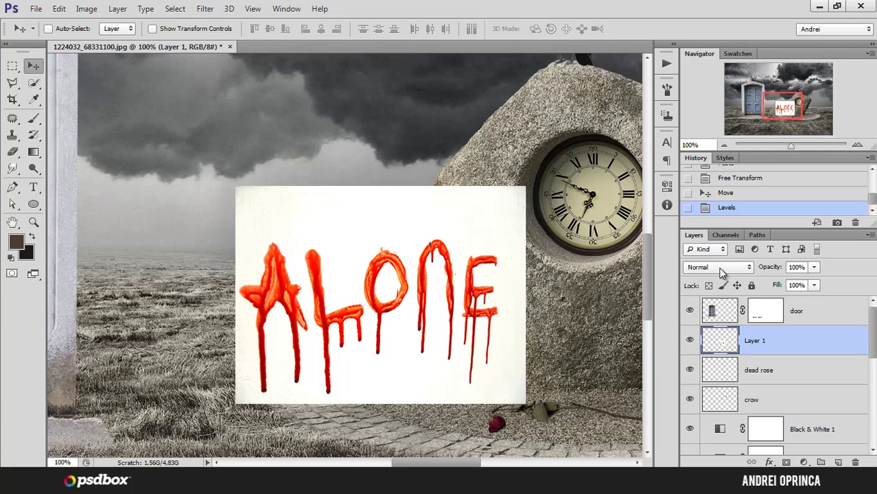
click(719, 267)
click(709, 48)
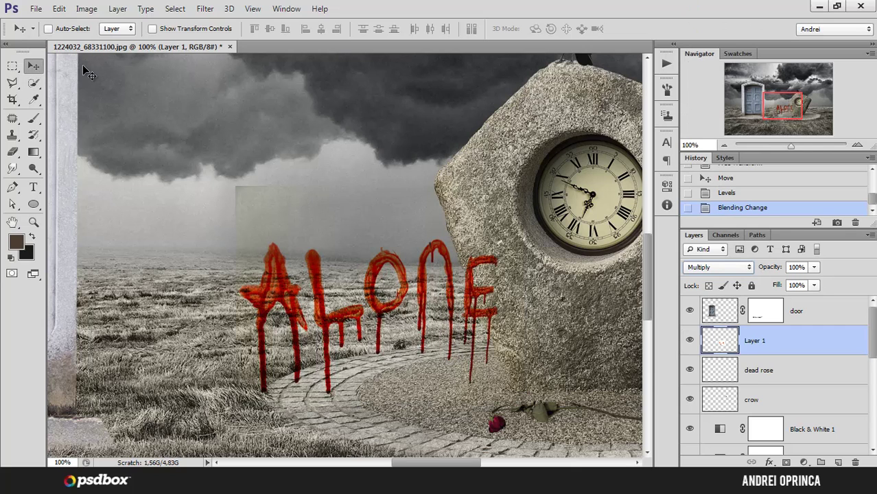
Position the ALONE lettering over the lower half of the monument, beneath the clock.
drag(371, 237, 545, 248)
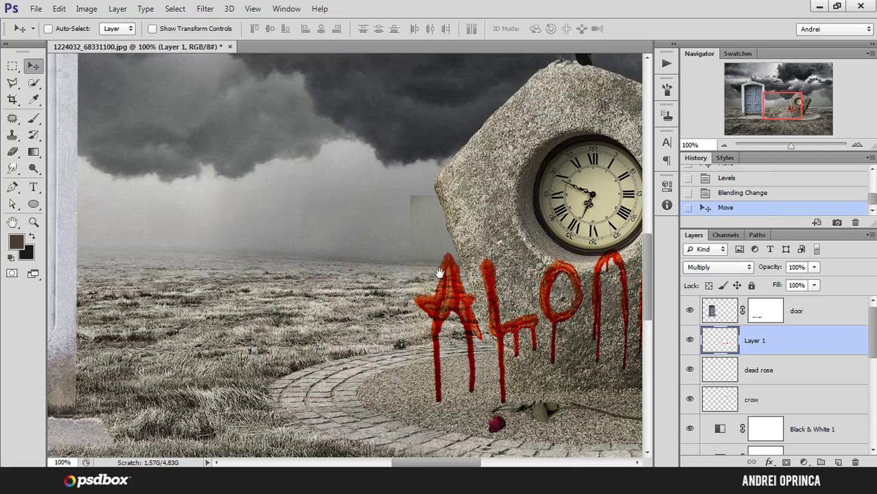
drag(497, 302, 343, 228)
drag(447, 245, 414, 281)
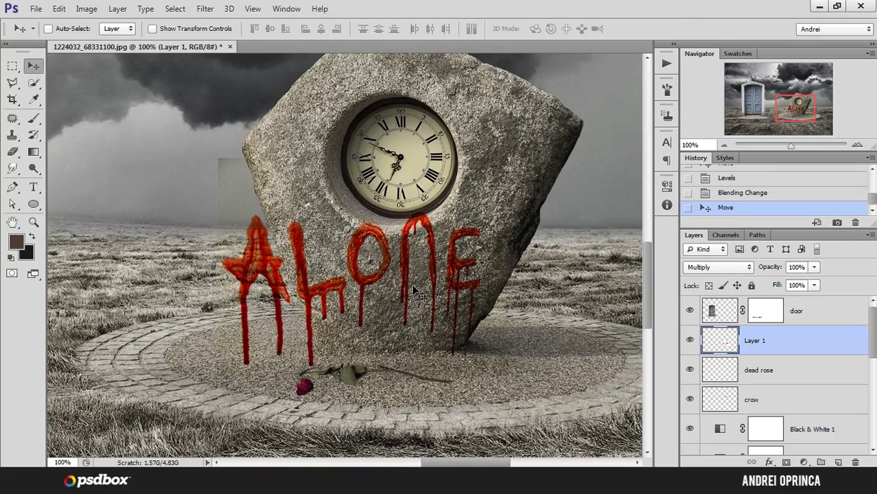
key(ctrl+t)
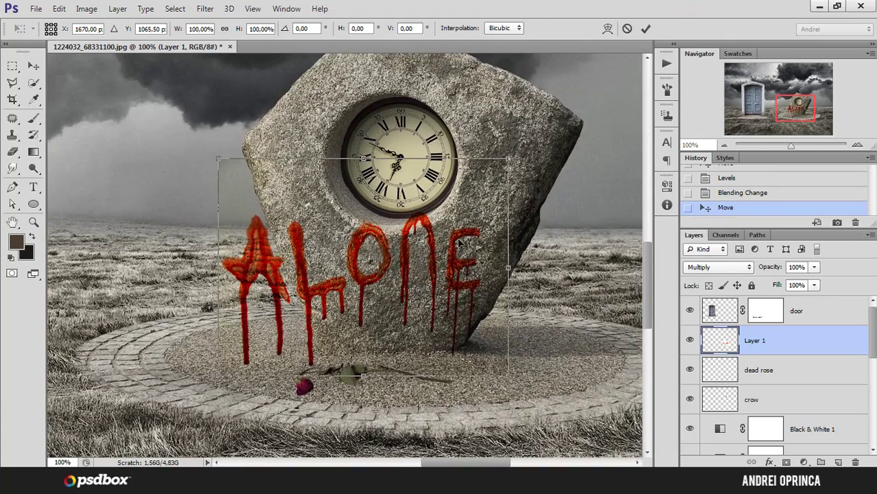
key(Return)
Move the ALONE lettering off the monument, over the sky and horizon between the door and the stone.
drag(342, 231, 463, 240)
drag(292, 258, 281, 230)
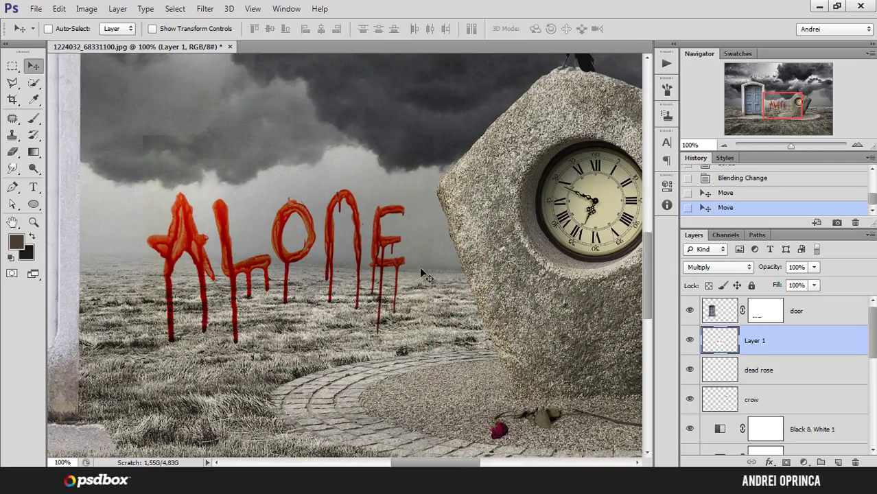
drag(213, 255, 255, 251)
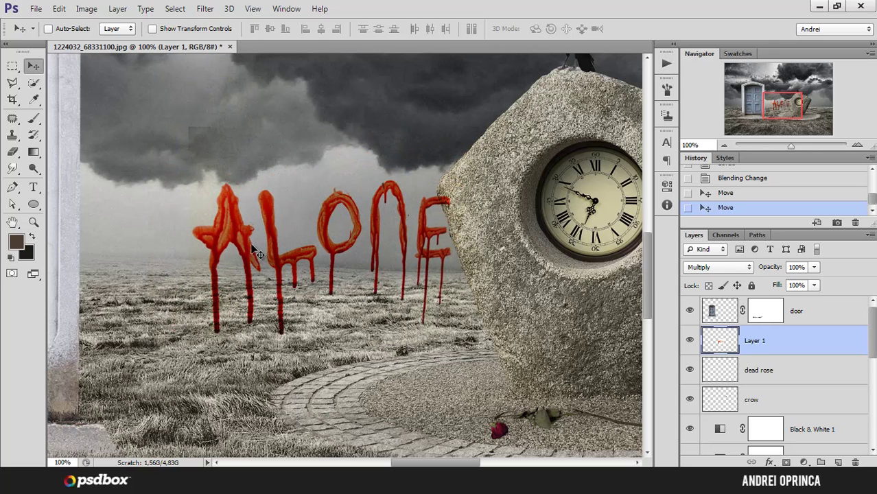
Erase the faint background remnants around the ALONE lettering with an 80 px Eraser, then reduce the brush to 60 px.
click(13, 151)
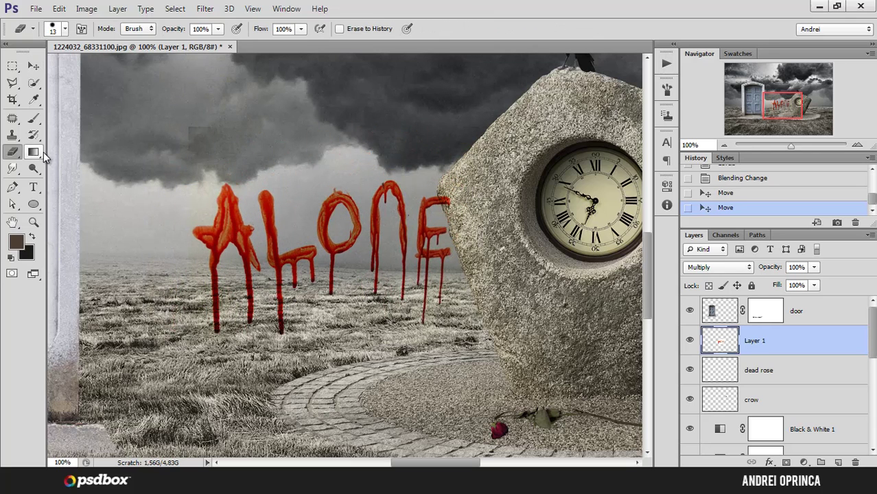
right_click(164, 107)
mouse_move(302, 169)
mouse_down()
mouse_move(182, 172)
mouse_move(230, 140)
mouse_up()
key(Return)
click(182, 182)
mouse_move(186, 154)
mouse_down()
mouse_move(185, 190)
mouse_move(206, 177)
mouse_up()
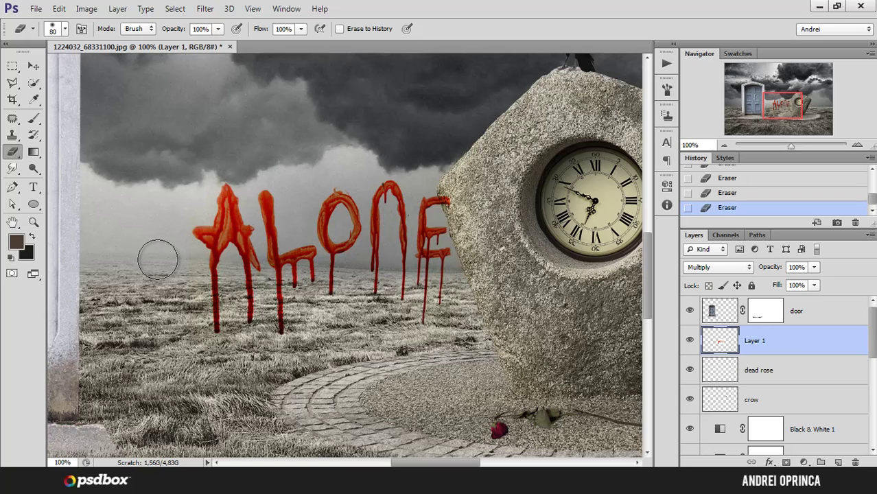
key(bracketleft)
key(bracketleft)
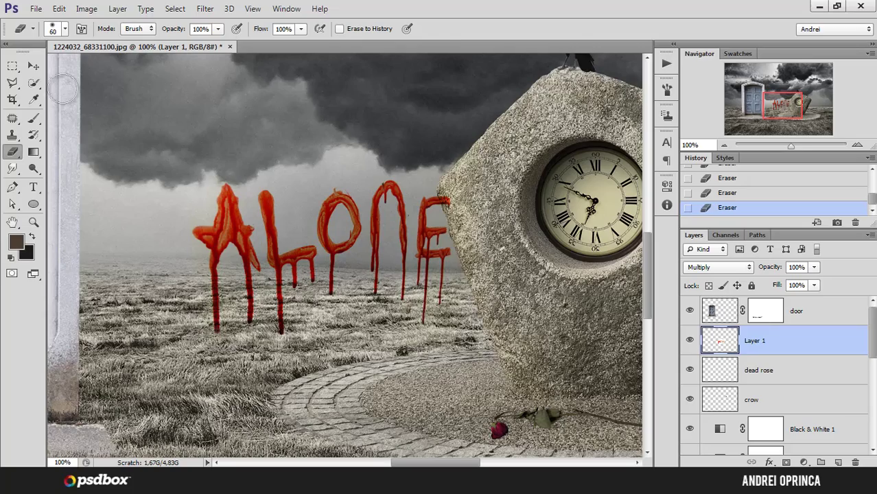
Move the ALONE lettering onto the stone below the clock and scale it down to about 54%.
click(37, 65)
drag(363, 212, 487, 262)
key(space)
mouse_move(463, 260)
mouse_down()
mouse_move(381, 225)
mouse_move(296, 206)
mouse_move(453, 240)
mouse_move(463, 252)
mouse_up()
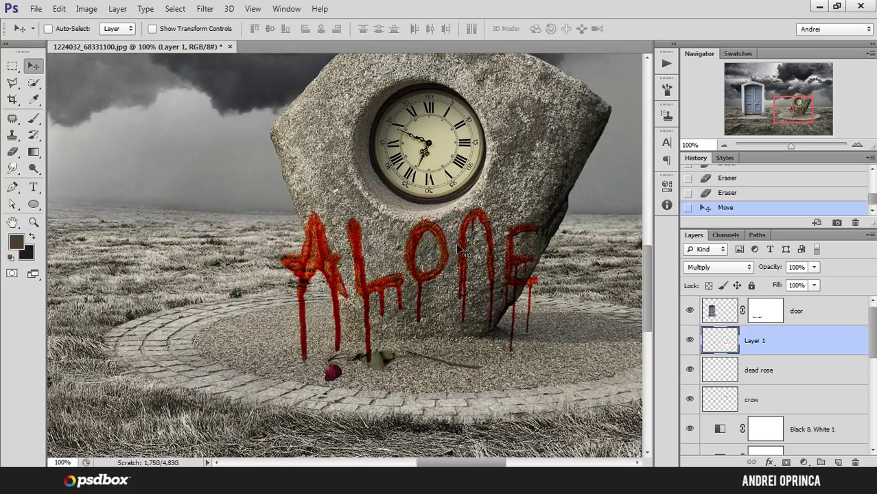
key(ctrl+t)
drag(564, 158, 505, 215)
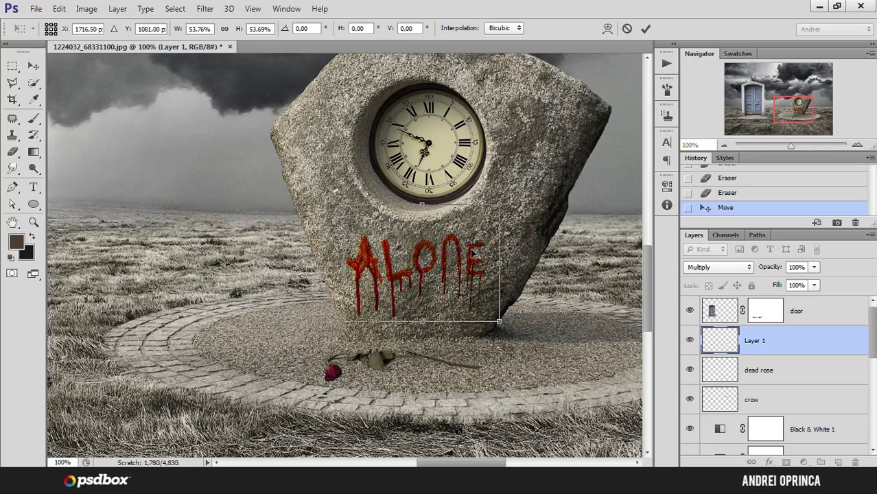
drag(474, 255, 478, 259)
key(Return)
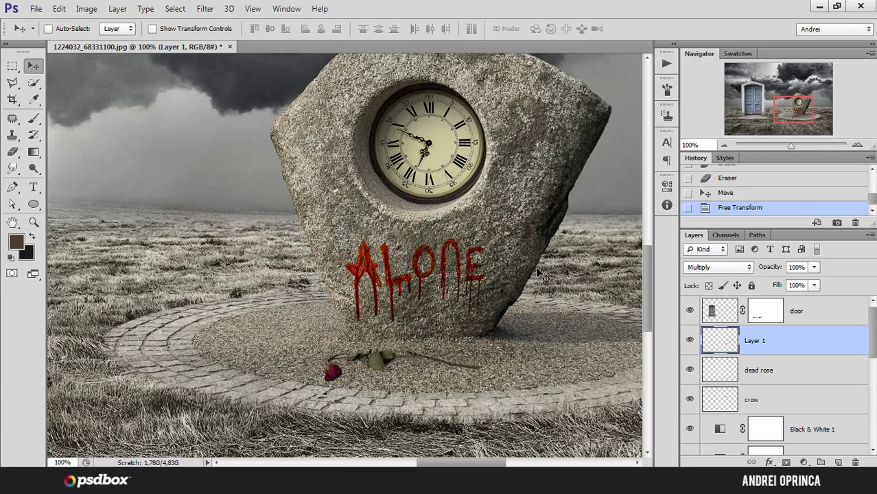
Reduce the saturation of the ALONE lettering with a Hue/Saturation adjustment so the red looks duller.
key(ctrl+u)
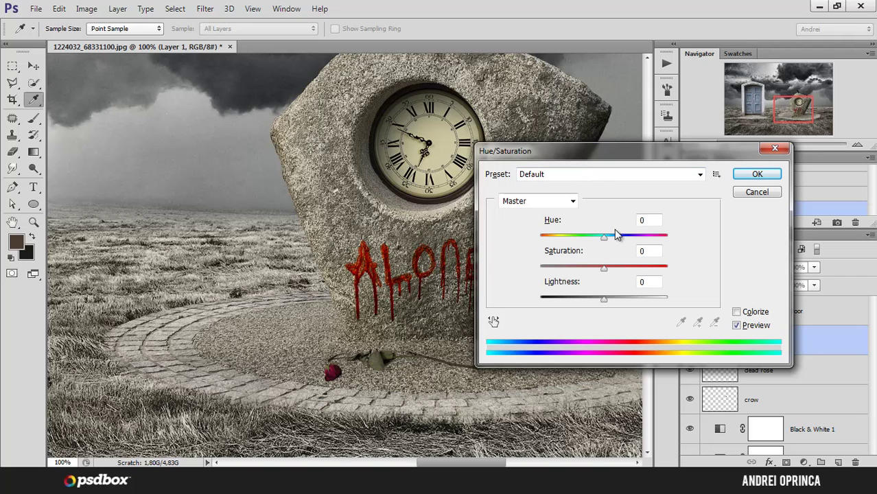
click(763, 152)
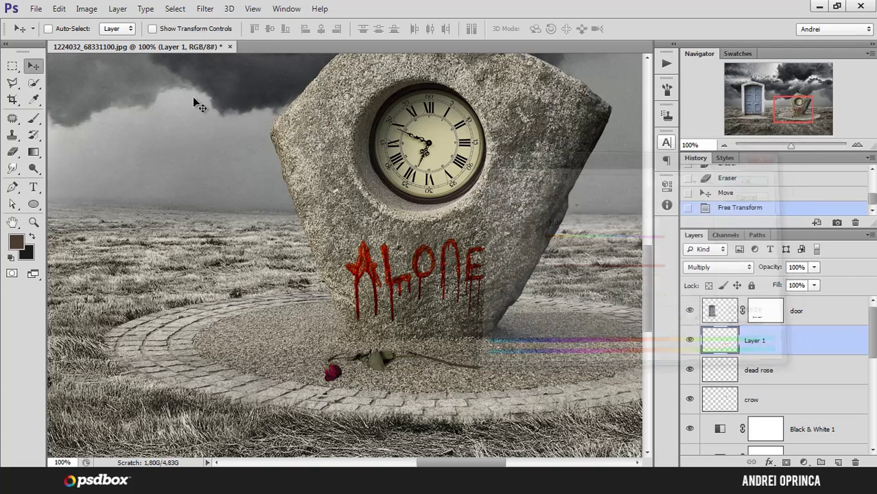
click(86, 8)
mouse_move(134, 40)
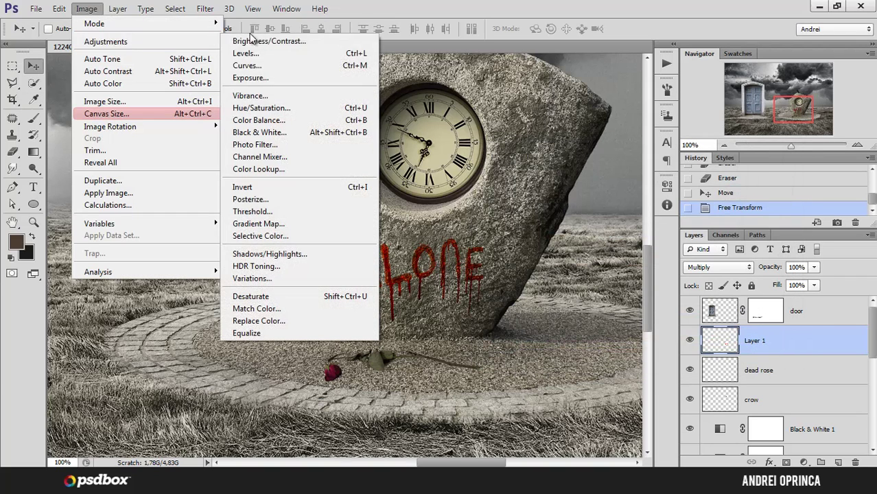
click(283, 109)
drag(568, 153, 589, 138)
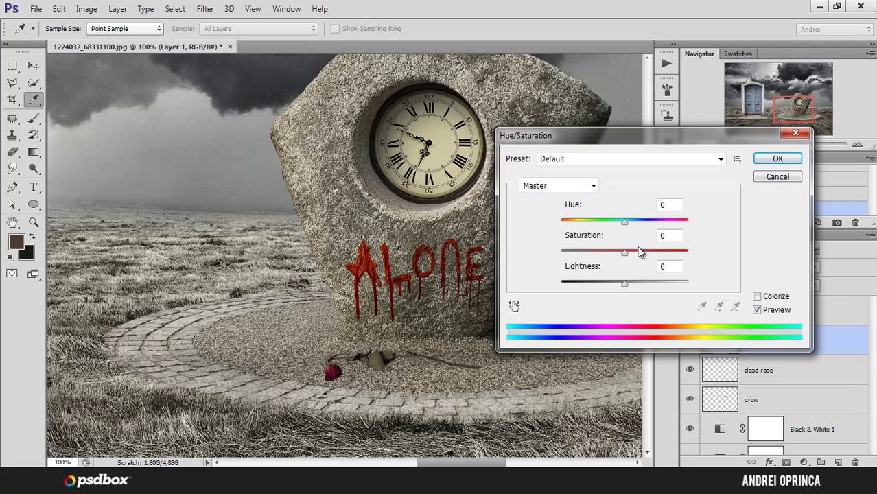
drag(626, 258, 596, 258)
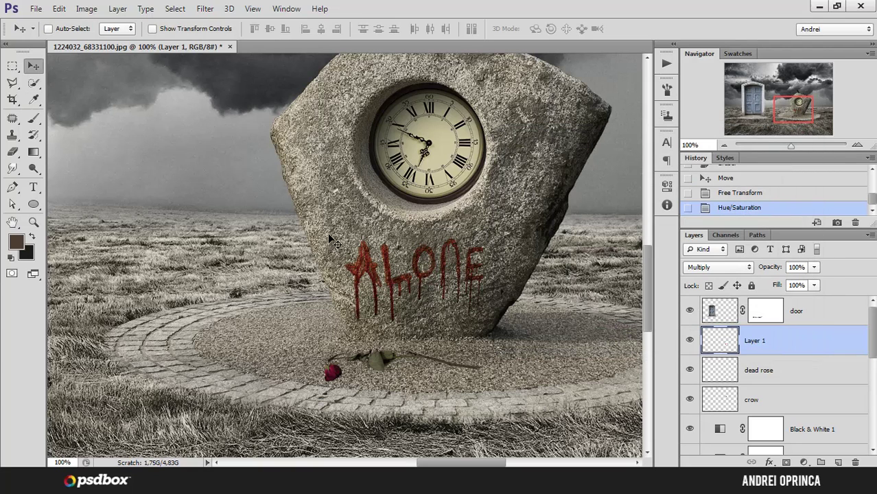
Nudge the ALONE lettering slightly on the stone below the clock and check it in the whole composition.
drag(444, 274, 452, 270)
key(ctrl+minus)
key(ctrl+minus)
key(ctrl+minus)
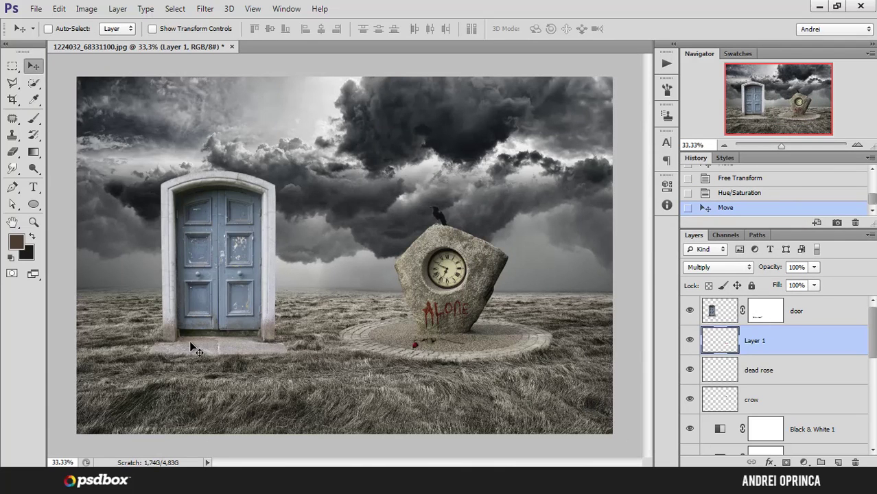
Open the Shoes___Converse_II_by_LithiumStock image from the stock folder and copy its whole contents.
key(ctrl+o)
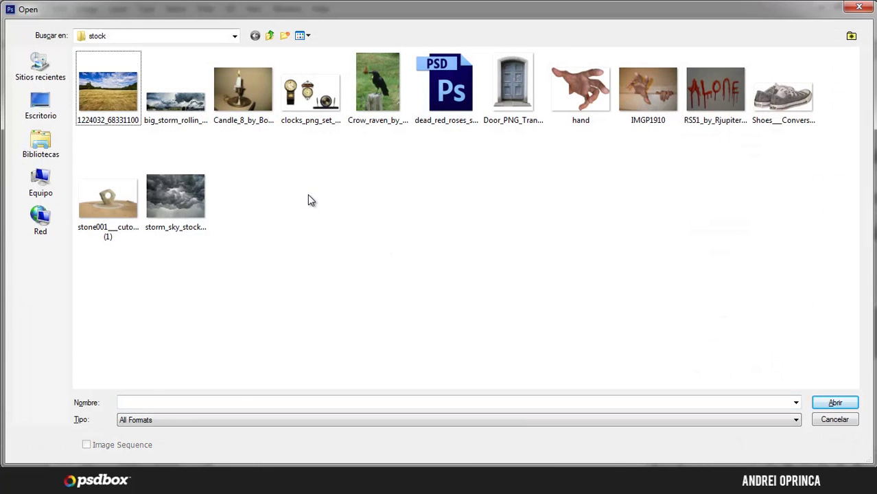
click(773, 130)
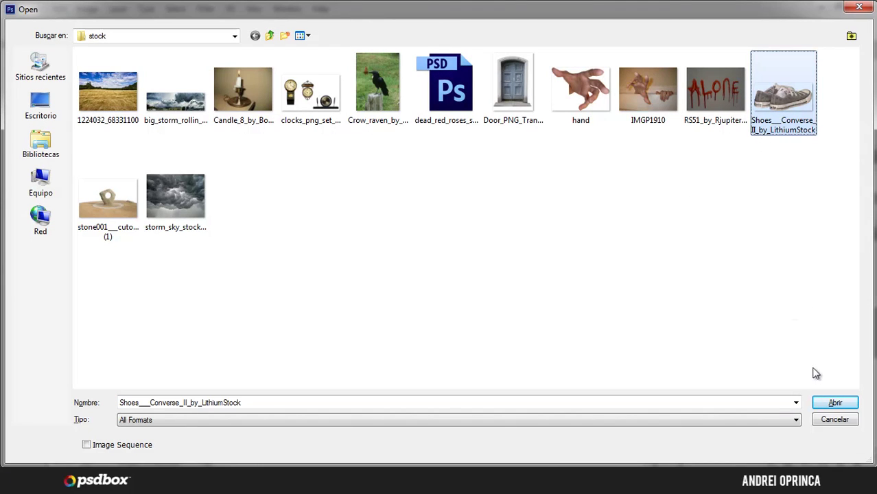
click(830, 402)
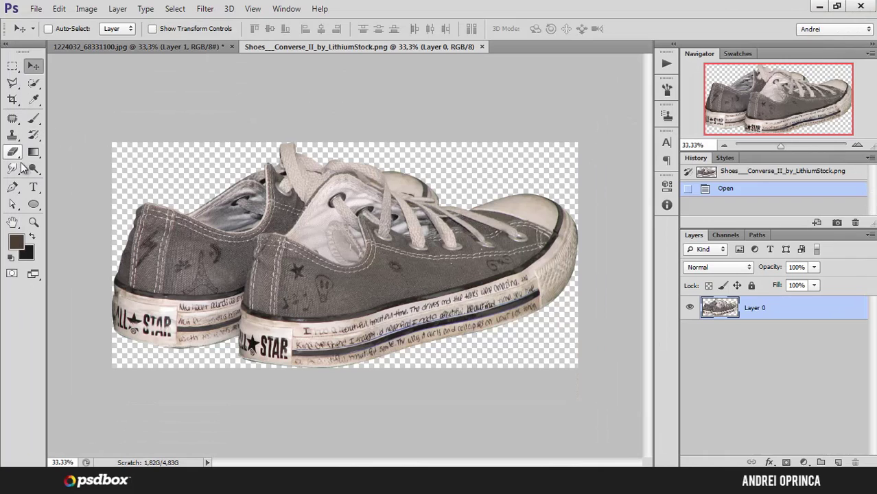
click(12, 188)
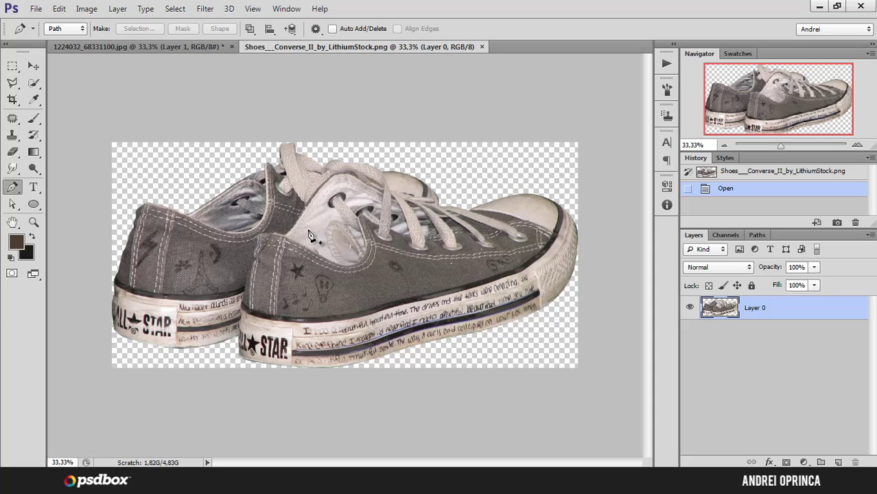
key(ctrl+a)
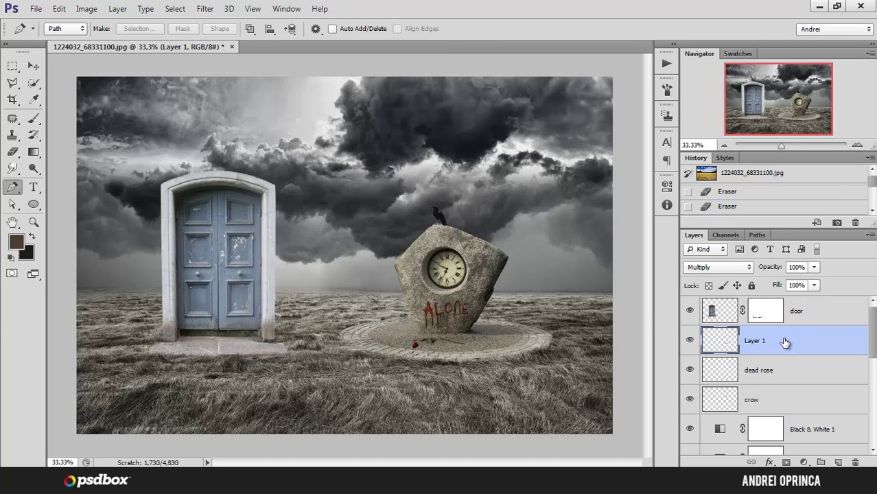
Rename the lettering layer as alone and toggle its visibility to check it.
double_click(758, 341)
text(a)
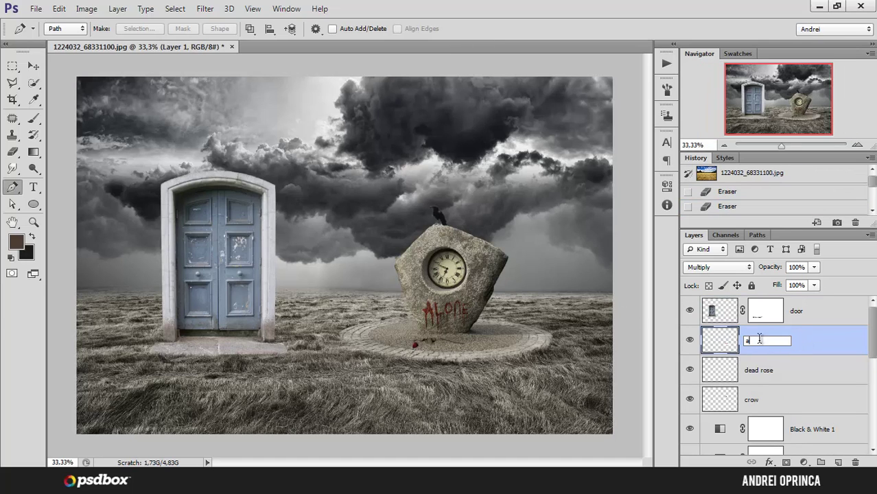
text(lone)
key(Return)
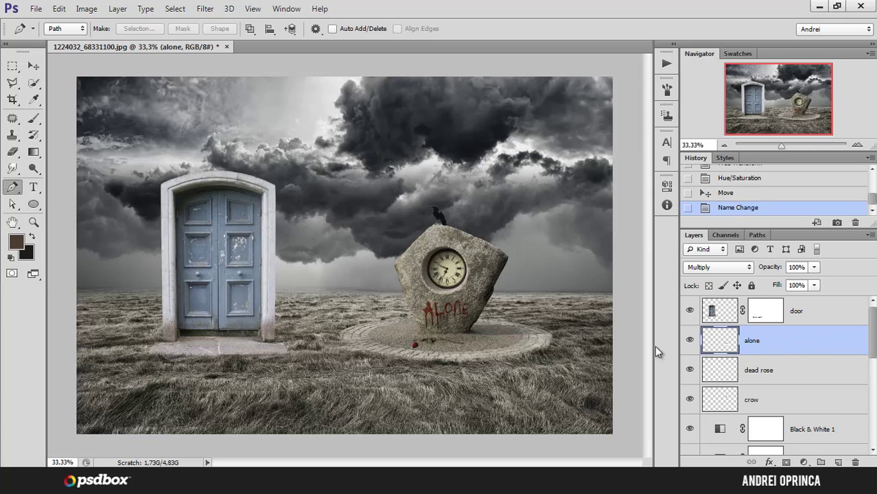
click(689, 343)
click(689, 343)
Paste the copied shoes into the composite on a new layer directly above the door layer.
click(840, 322)
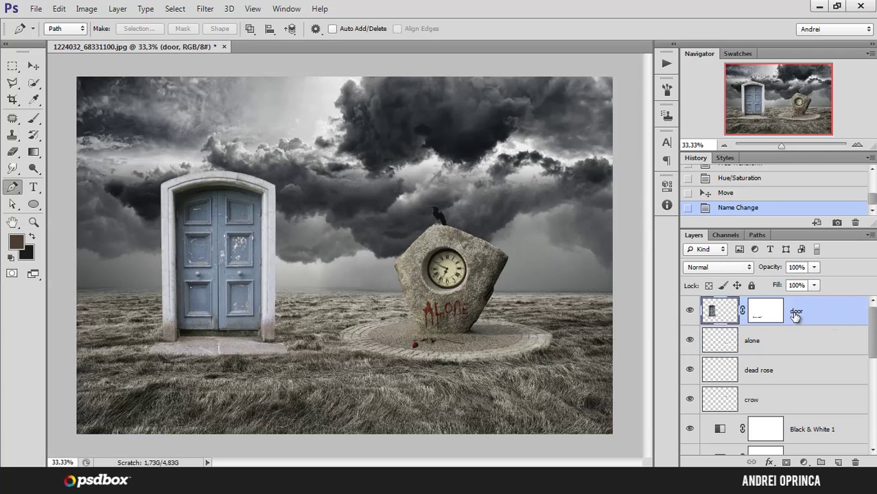
key(ctrl+v)
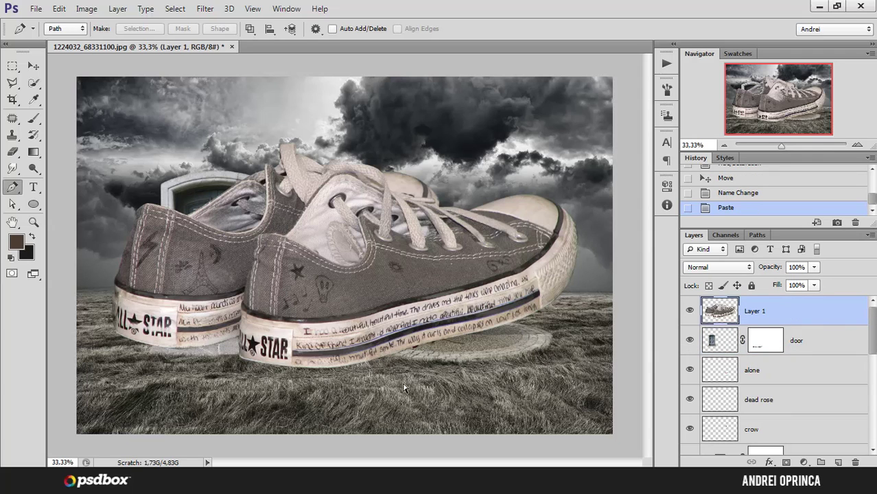
click(690, 311)
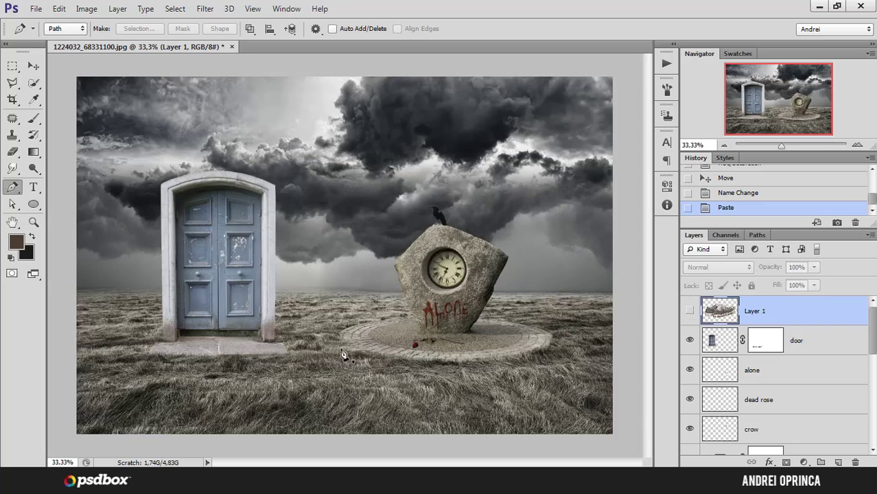
click(690, 312)
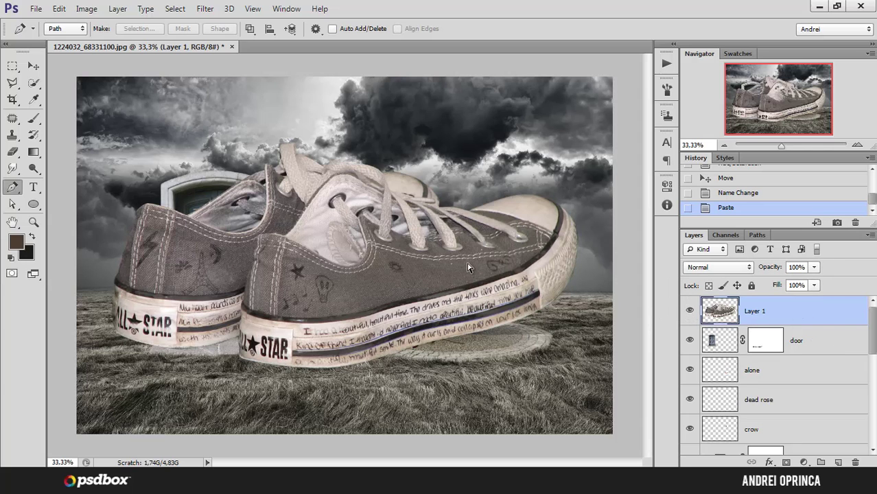
Scale the pasted shoes down to a small pair and place them on the left part of the doorstep.
key(ctrl+t)
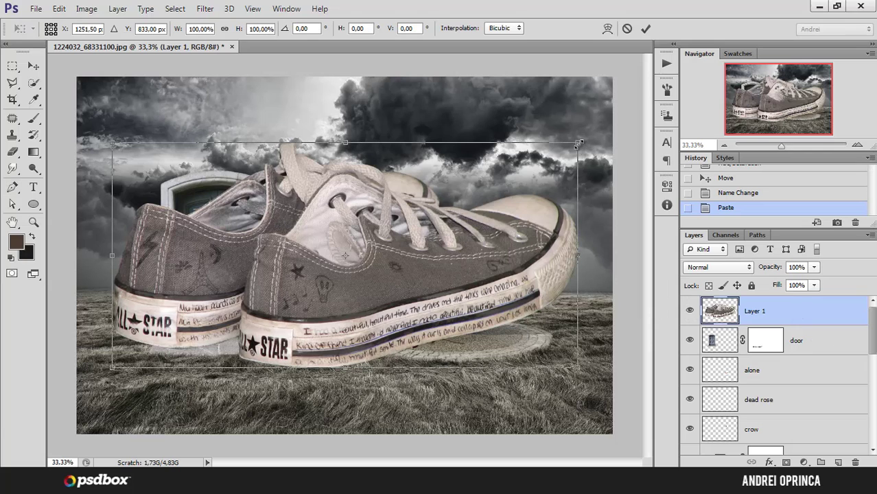
drag(578, 144, 185, 352)
key(p)
click(33, 66)
scroll(185, 351, up, 3)
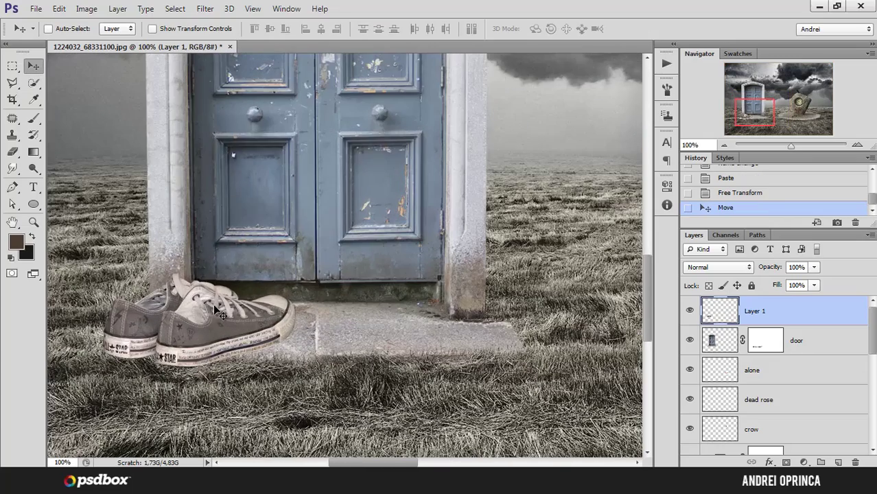
drag(221, 314, 241, 315)
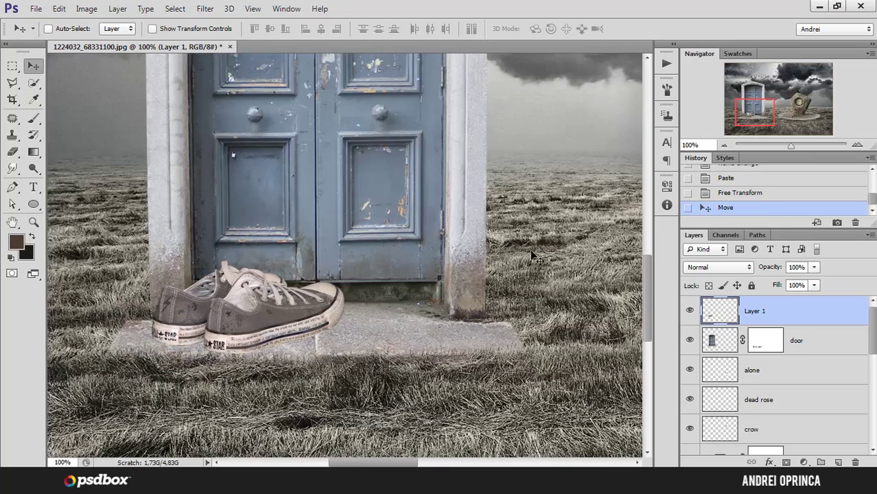
scroll(335, 254, down, 2)
scroll(334, 255, down, 1)
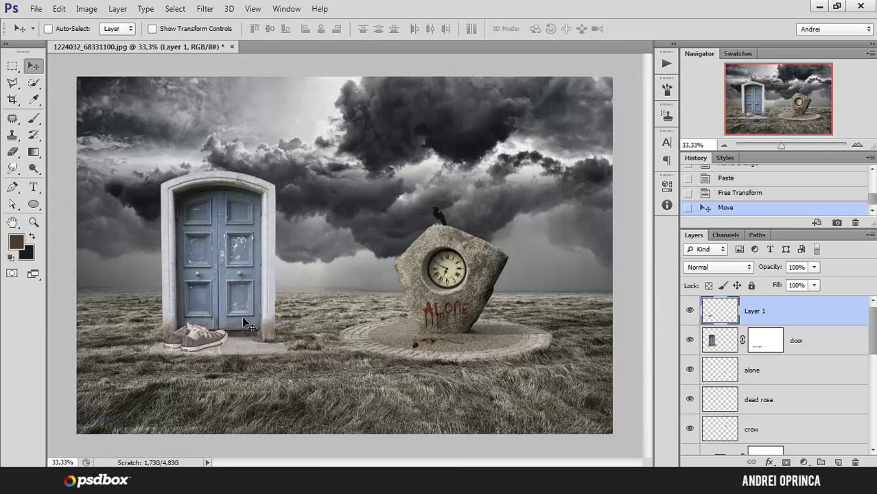
drag(215, 346, 209, 353)
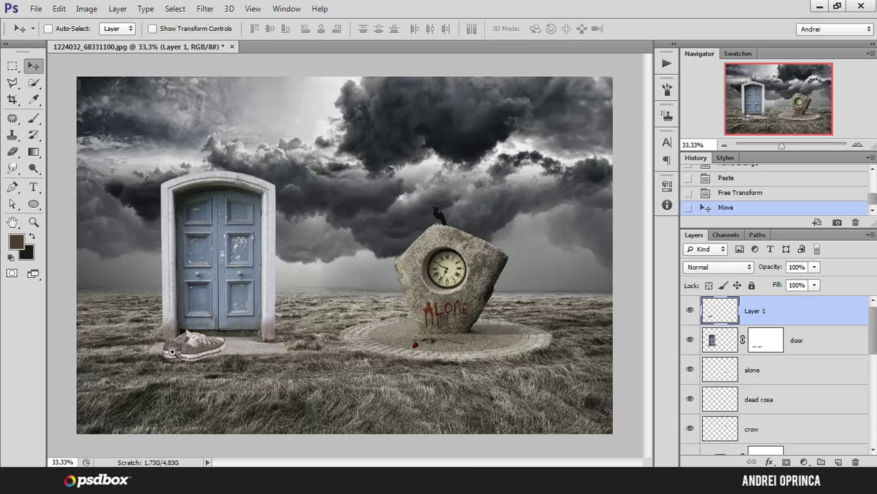
Convert the shoes layer to a Smart Object.
scroll(172, 352, up, 2)
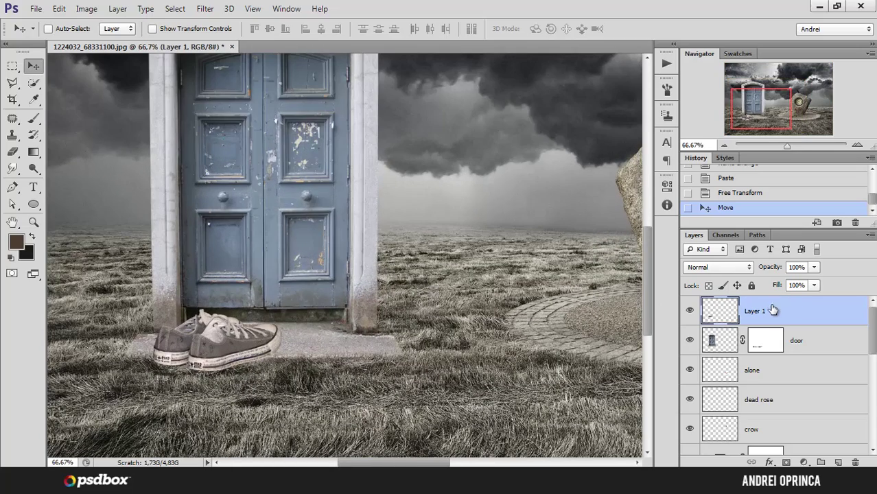
right_click(774, 310)
click(559, 139)
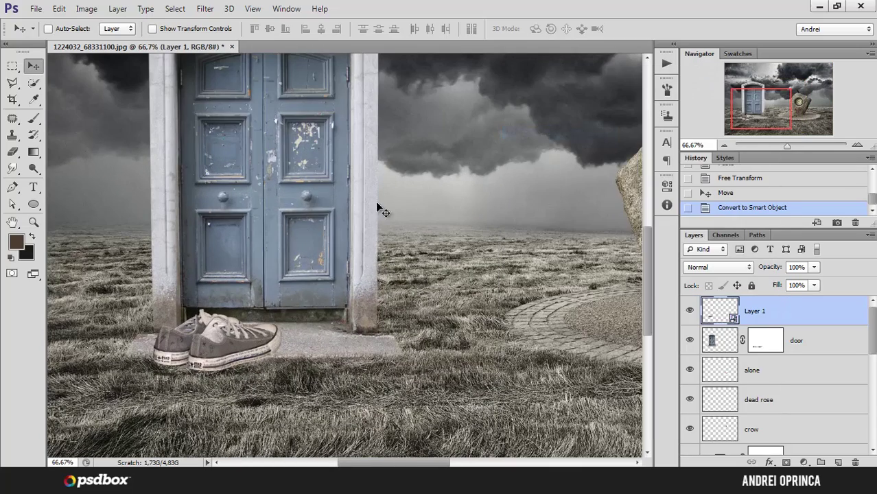
Scale the shoes down to about 50% and set them on the doorstep beside the left door pillar.
key(ctrl+t)
drag(291, 306, 214, 365)
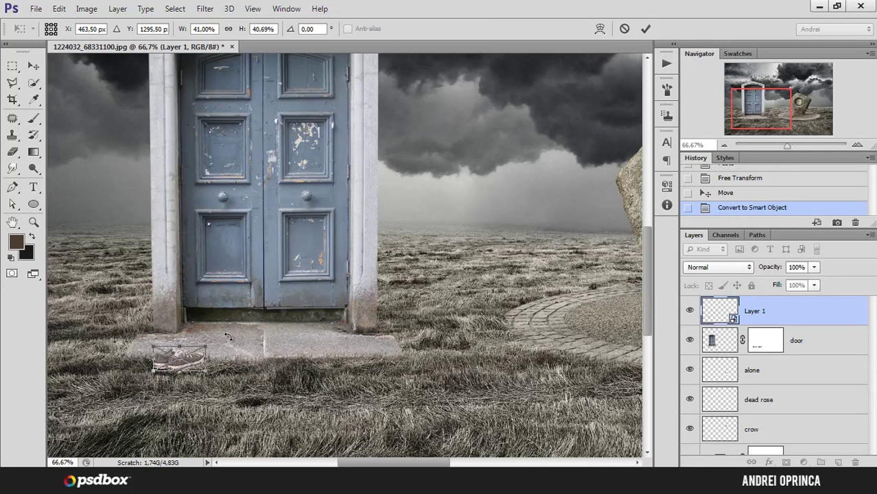
alt+click(294, 294)
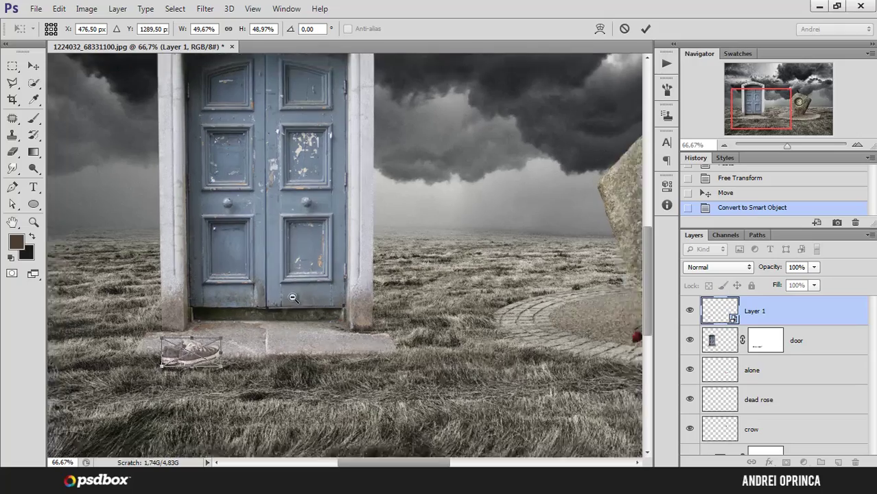
alt+click(293, 295)
alt+click(290, 297)
click(205, 335)
click(213, 335)
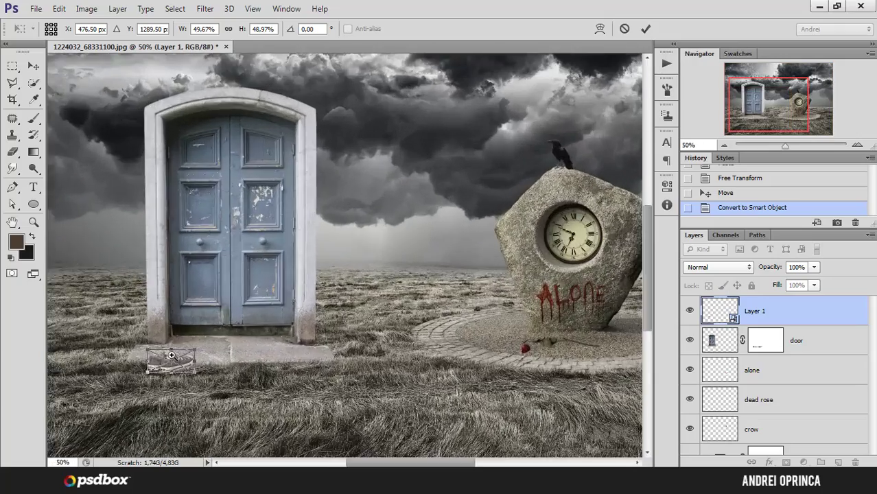
click(223, 334)
click(230, 335)
drag(231, 337, 256, 317)
key(Return)
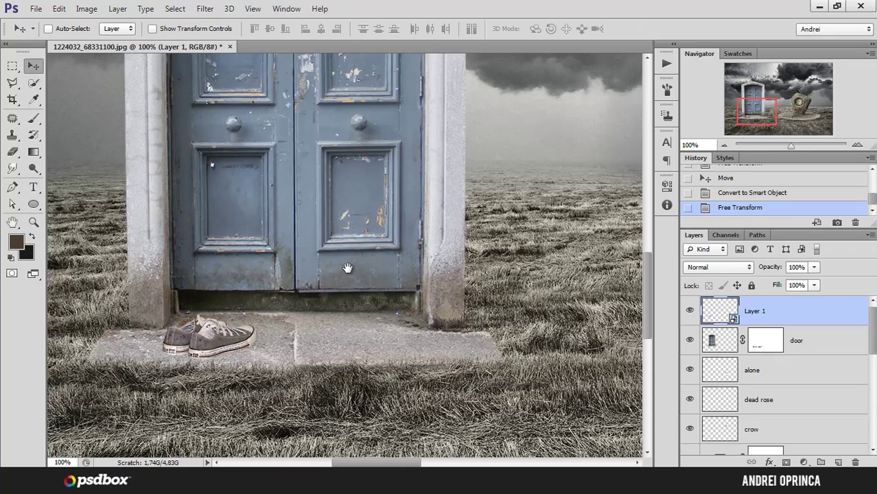
Examine the shoes on the doorstep, first within the whole composition and up close at 200%.
alt+click(346, 272)
alt+click(346, 273)
alt+click(345, 272)
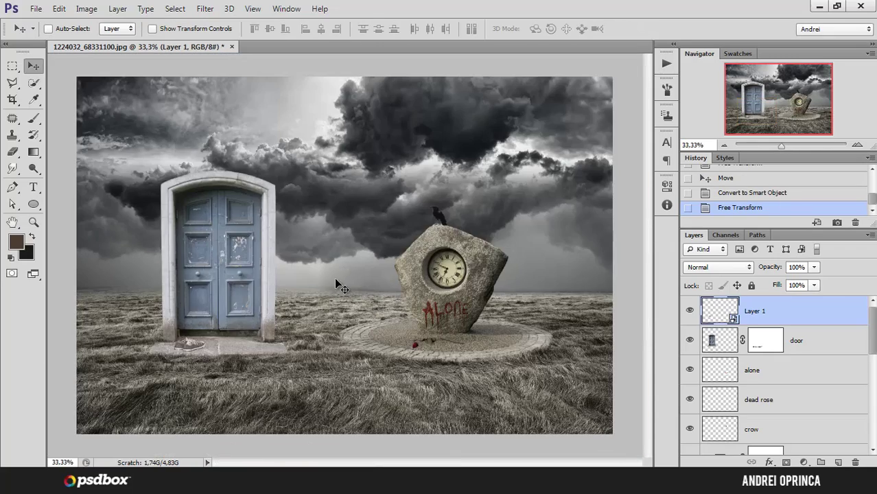
ctrl+click(185, 358)
ctrl+click(180, 358)
ctrl+click(178, 358)
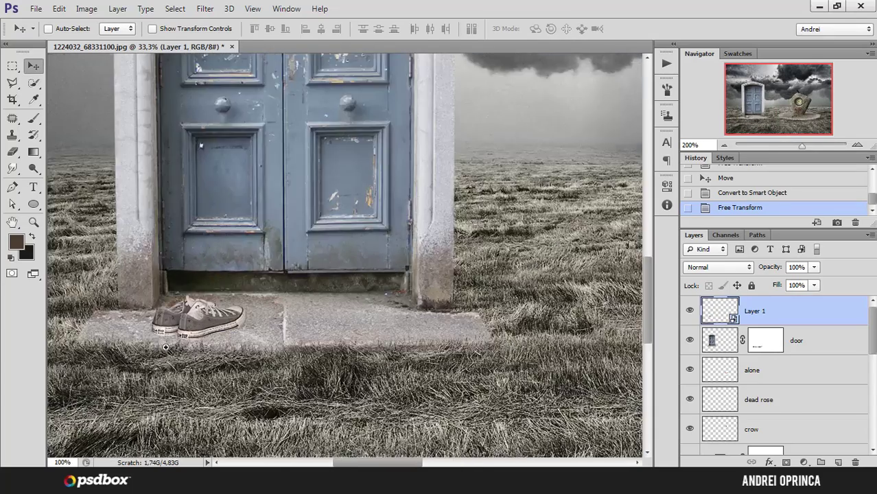
ctrl+click(172, 357)
ctrl+click(172, 357)
key(ctrl+t)
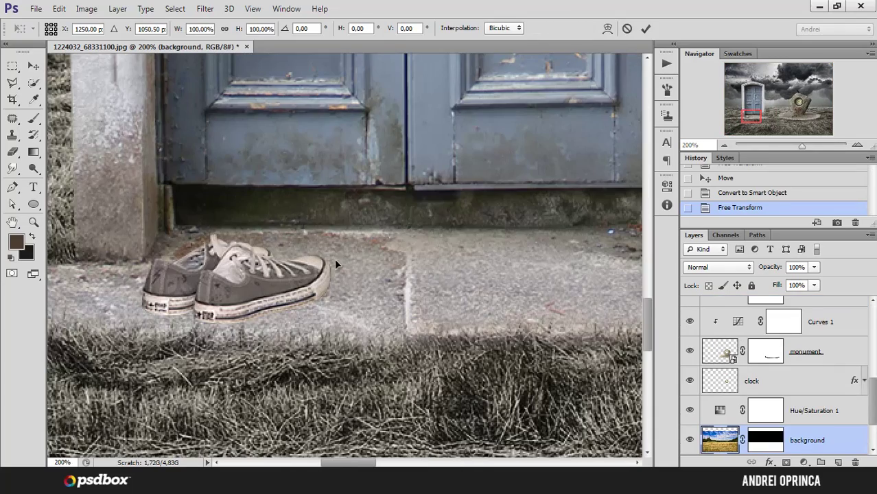
key(Escape)
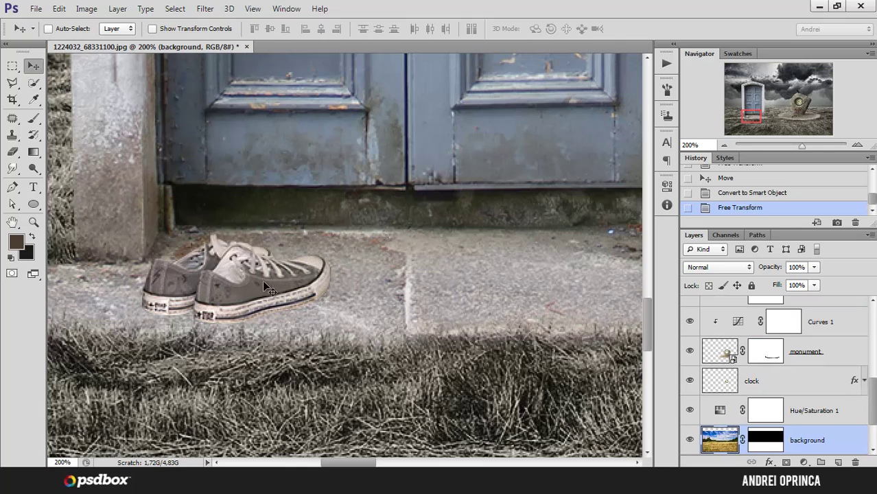
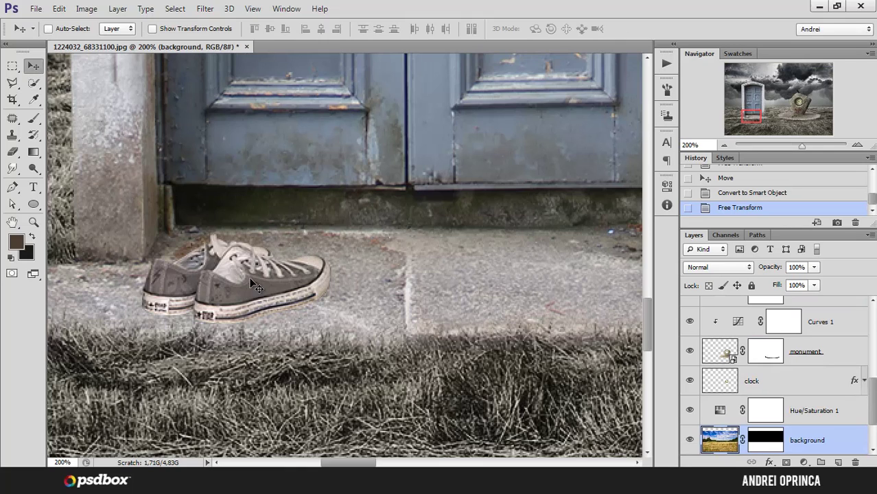
click(13, 67)
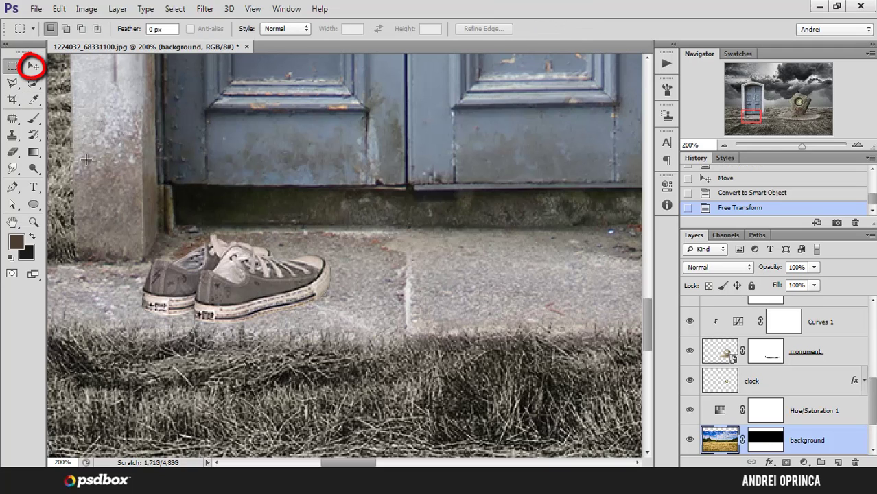
key(v)
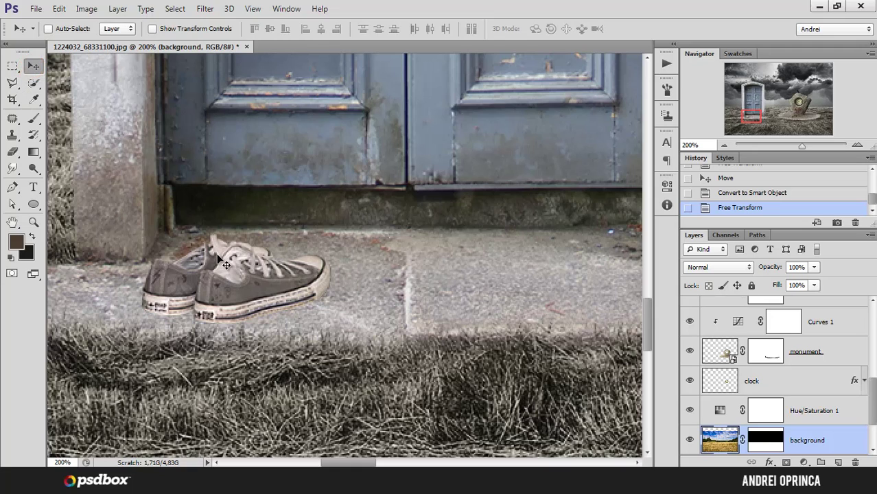
Select the shoes on the doorstep and rename their layer as "shoes".
ctrl+click(246, 291)
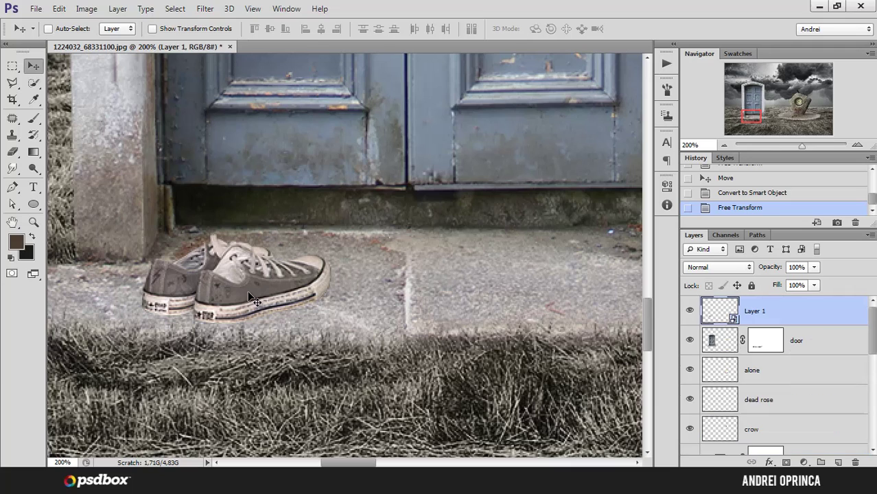
double_click(753, 313)
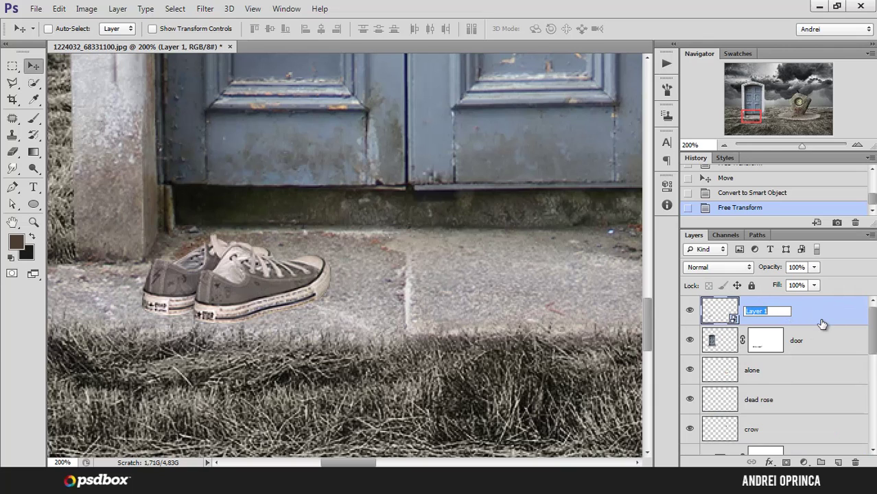
key(Return)
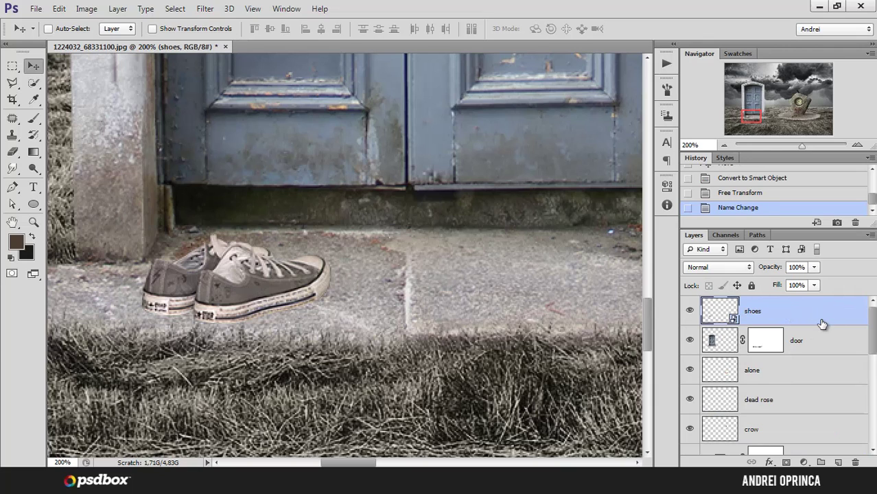
Scale the shoes down to about 46% and move them slightly closer to the door, beside the left pillar.
key(ctrl+t)
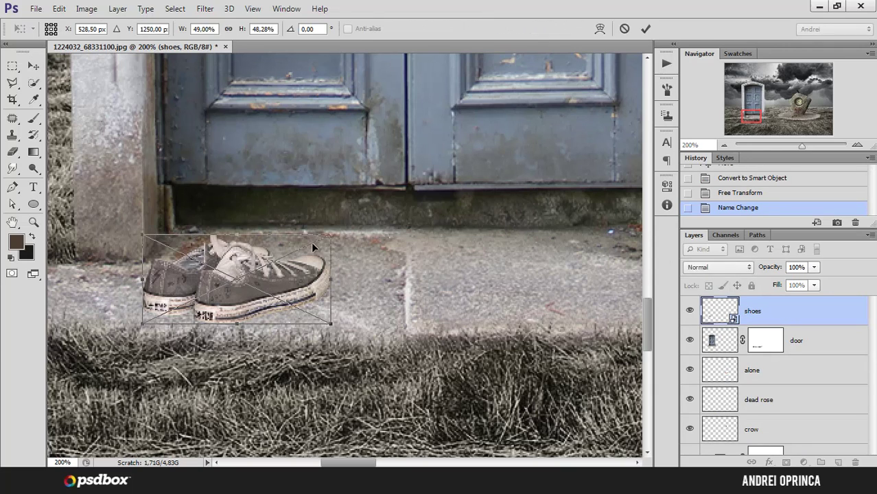
drag(332, 233, 323, 240)
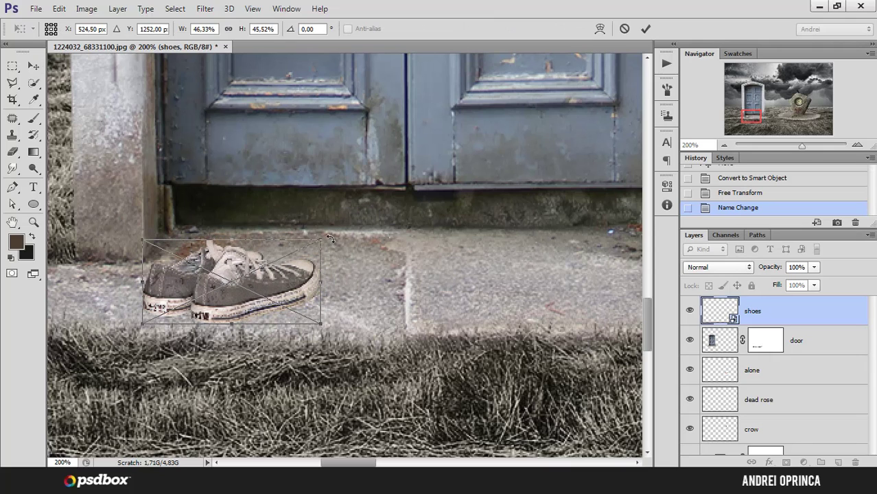
key(Return)
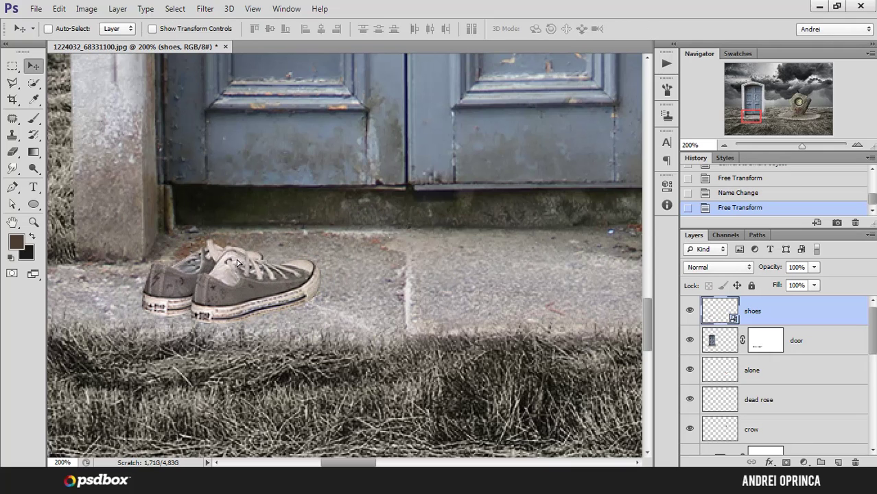
drag(237, 262, 255, 250)
Open the cut-out image "hand" from the stock folder.
alt+click(412, 285)
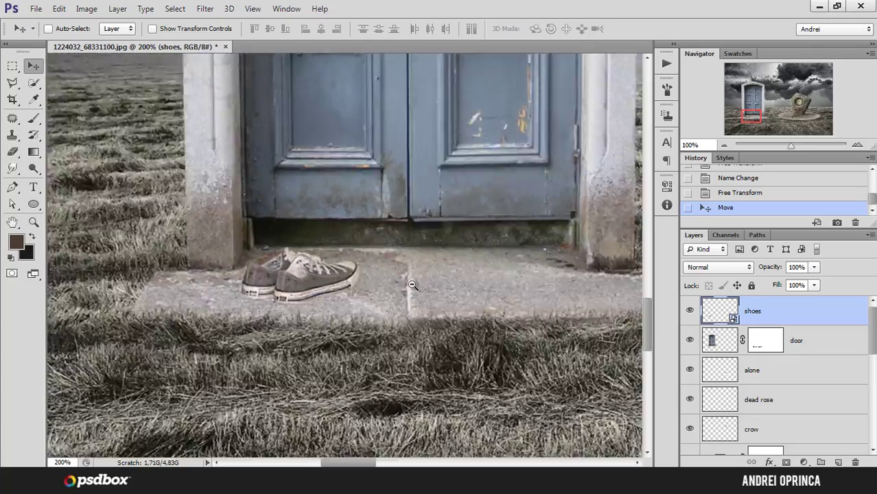
alt+click(412, 285)
alt+click(412, 284)
drag(411, 285, 320, 396)
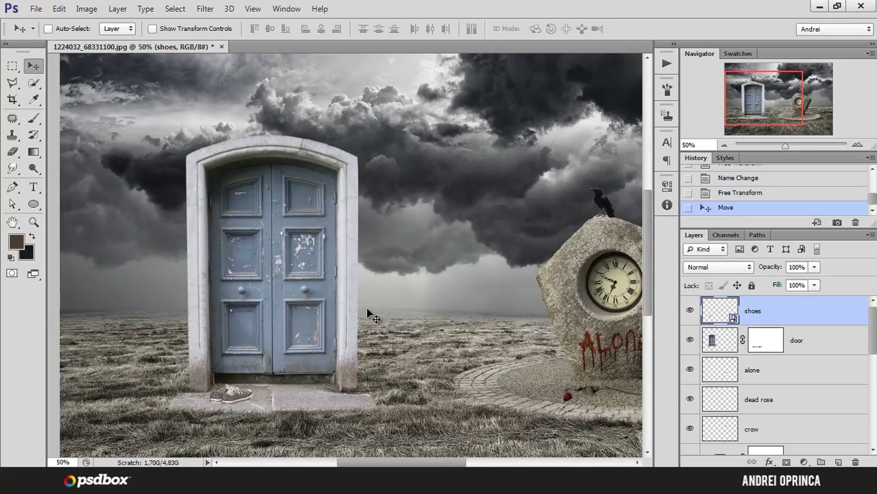
key(ctrl+o)
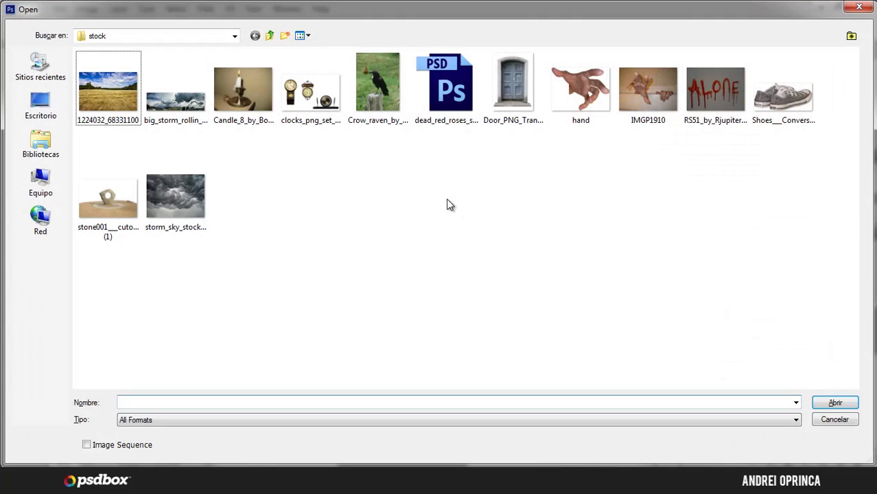
click(580, 88)
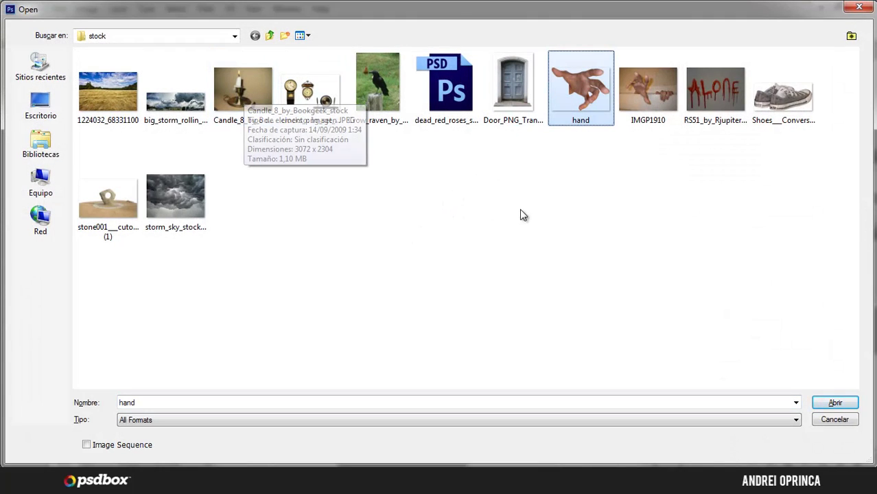
click(834, 403)
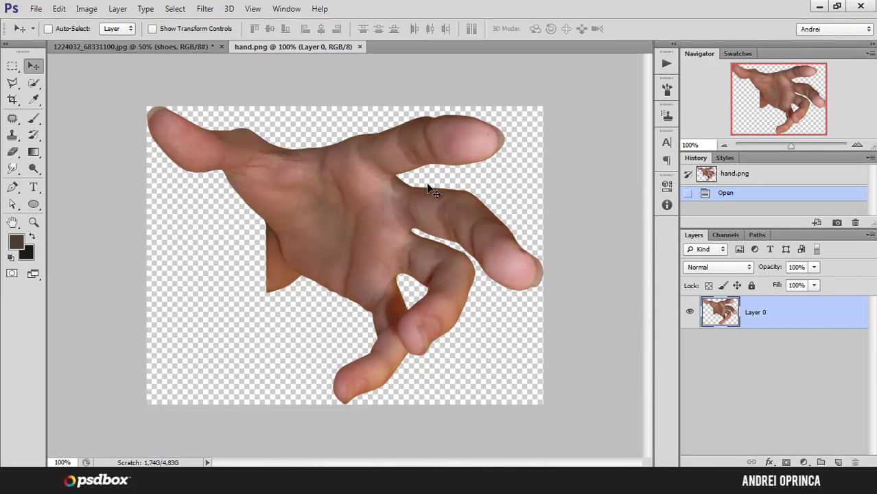
Open IMGP1910 from the stock folder to view the original hand photo, and close it again.
key(ctrl+o)
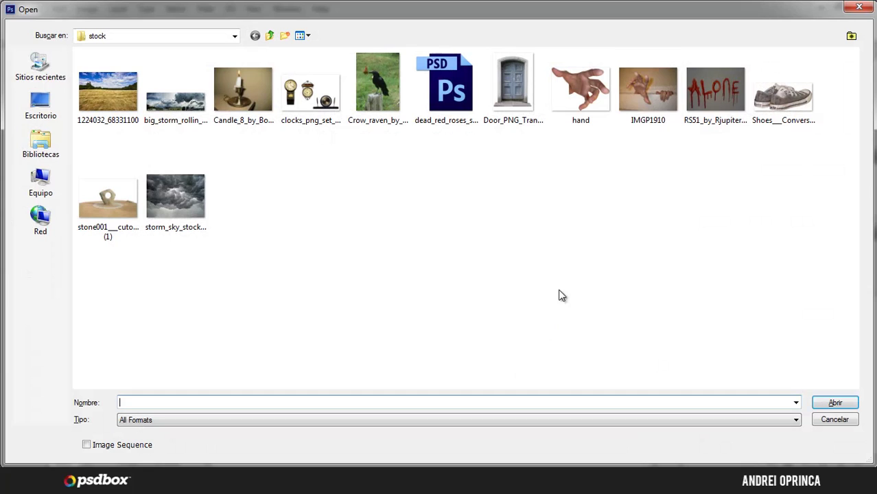
click(646, 91)
click(832, 403)
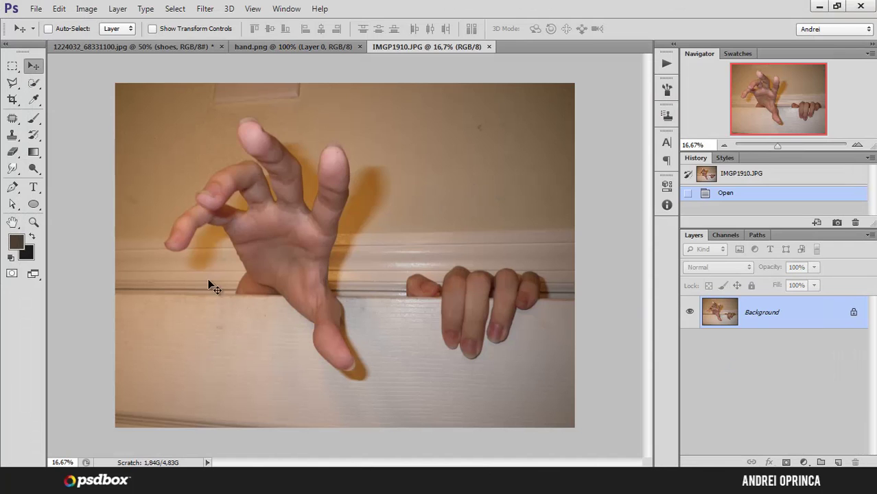
click(489, 47)
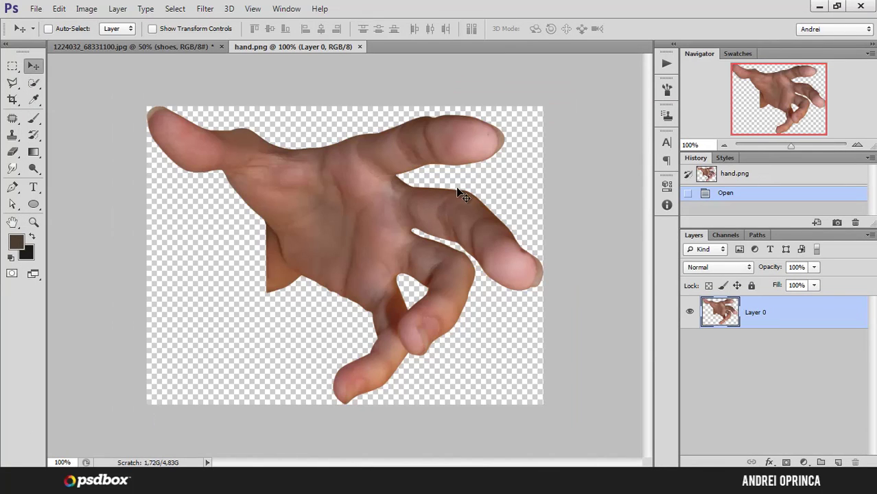
Copy the entire hand image, close its file and paste it into the composite above the shoes layer.
key(ctrl+a)
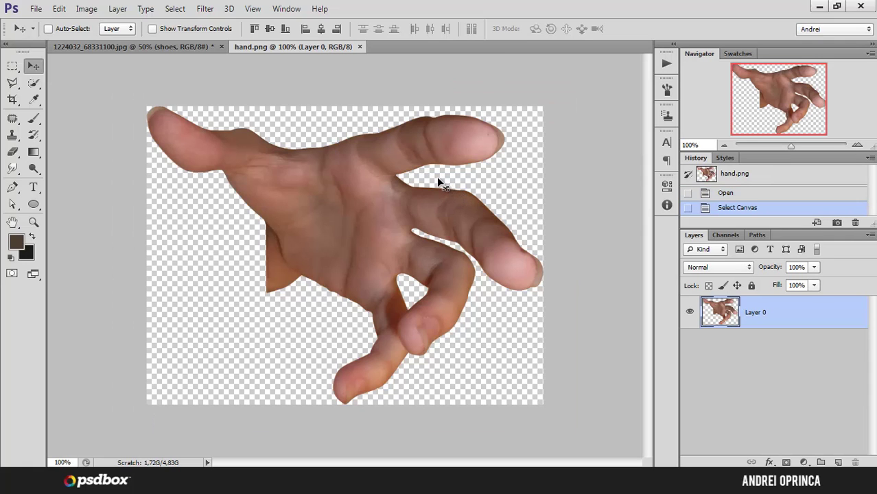
key(ctrl+w)
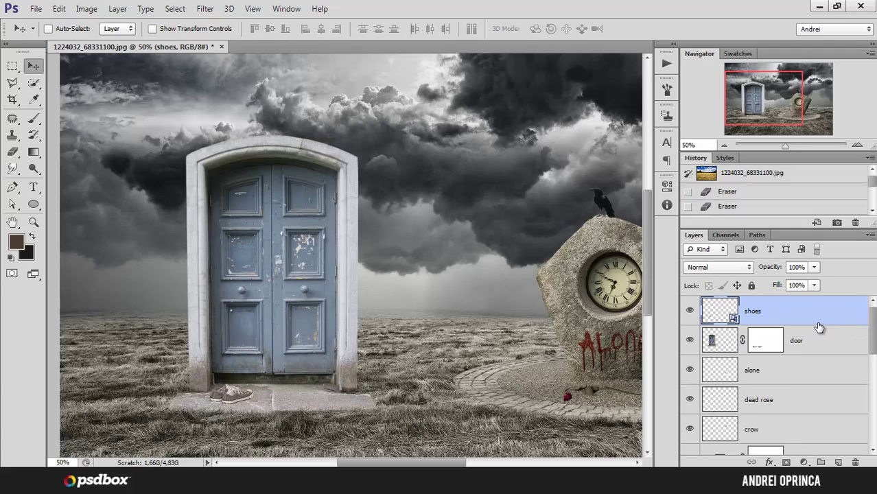
key(ctrl+v)
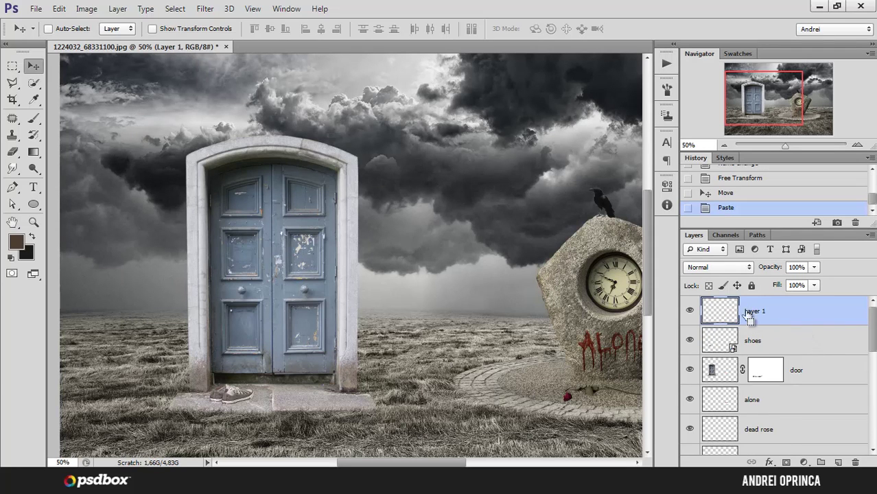
Convert the pasted hand layer to a Smart Object and rename it as "hand".
right_click(774, 311)
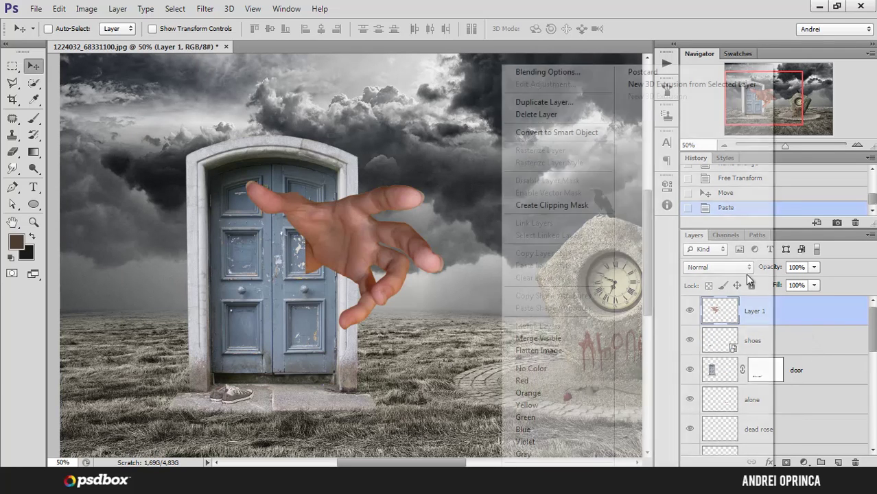
click(556, 133)
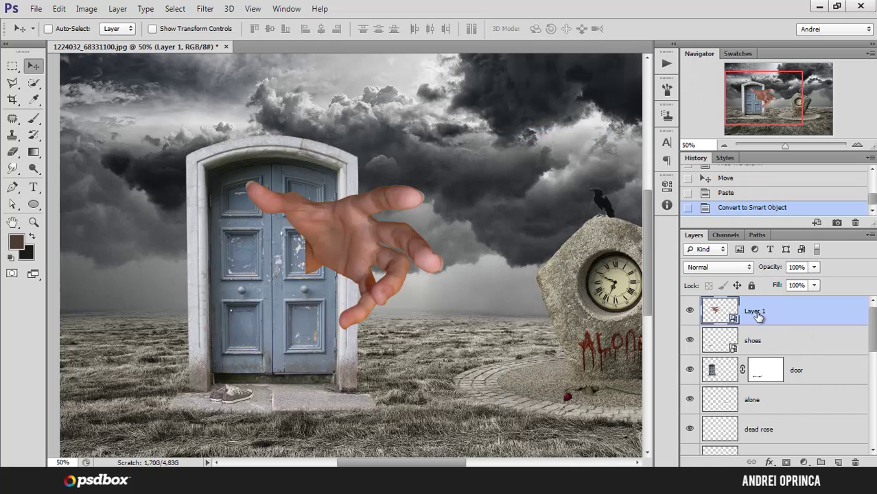
double_click(756, 312)
key(Return)
ctrl+click(410, 128)
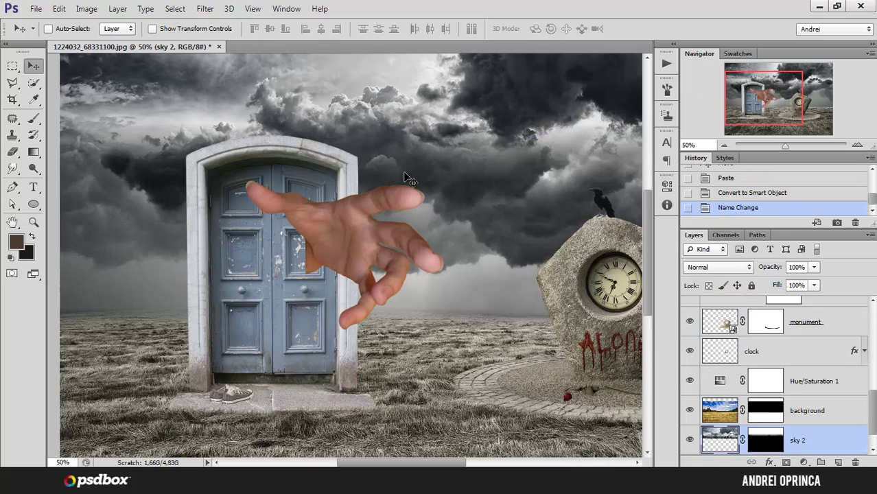
key(ctrl+t)
key(Escape)
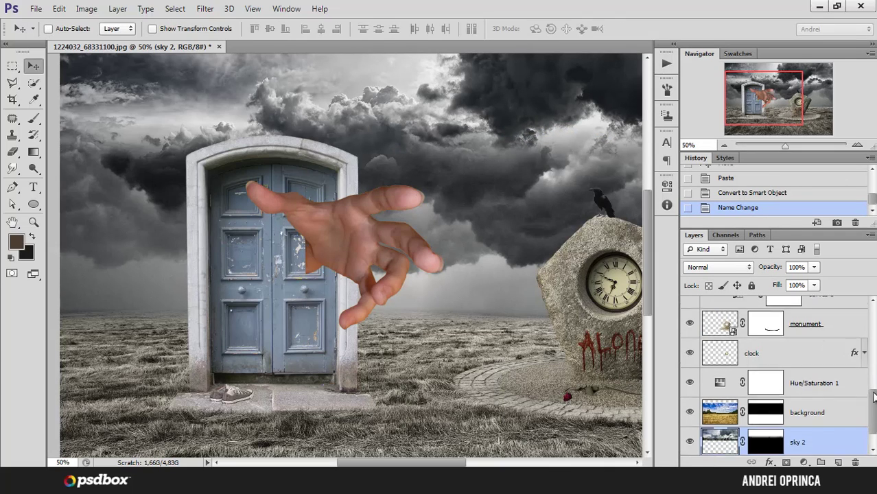
Scale the hand down to about 20% and move it over the right door pillar, beside the right doorknob.
ctrl+click(439, 270)
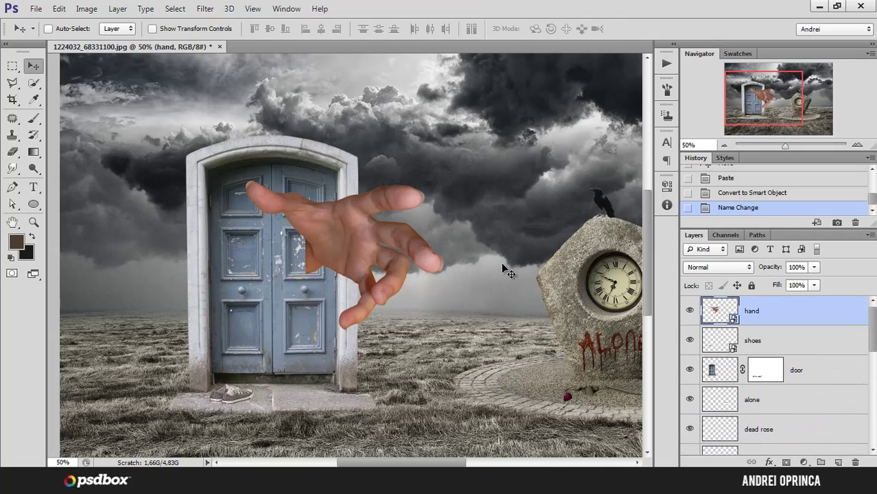
key(ctrl+t)
drag(443, 182, 279, 300)
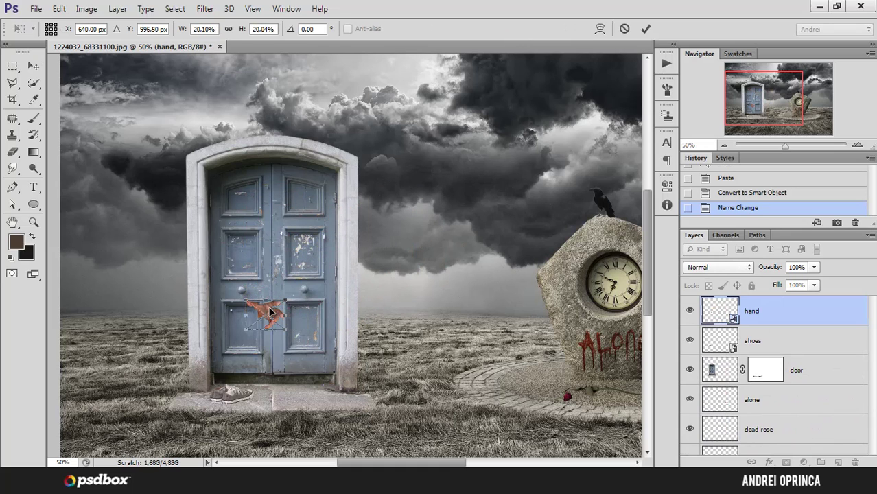
key(Return)
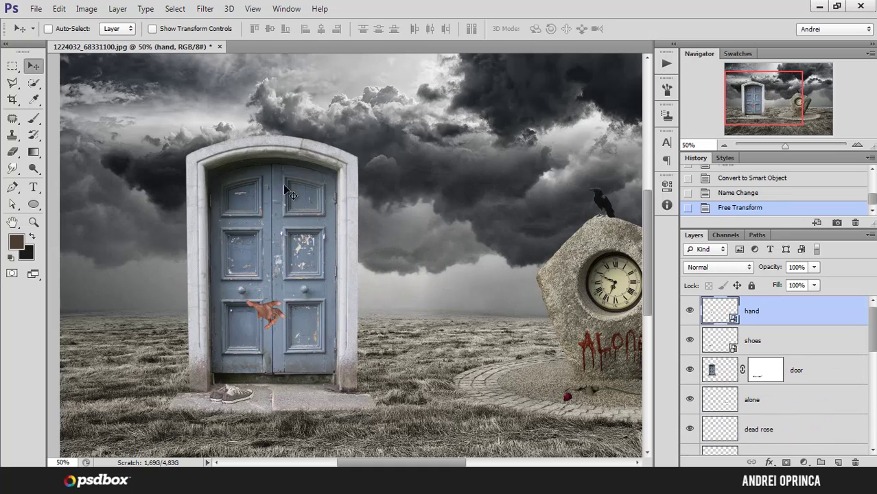
ctrl+click(294, 287)
ctrl+click(293, 287)
drag(237, 343, 364, 281)
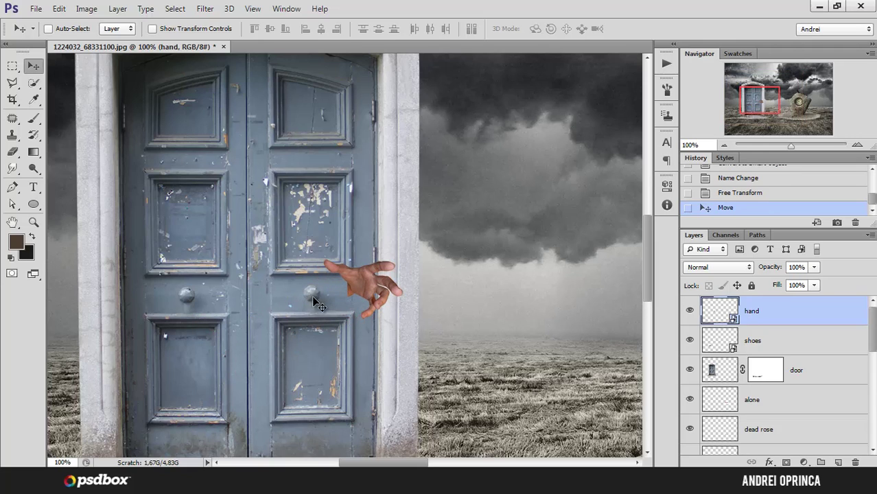
Scale the hand down to about 15% and move it up to the outer edge of the right door pillar.
key(ctrl+t)
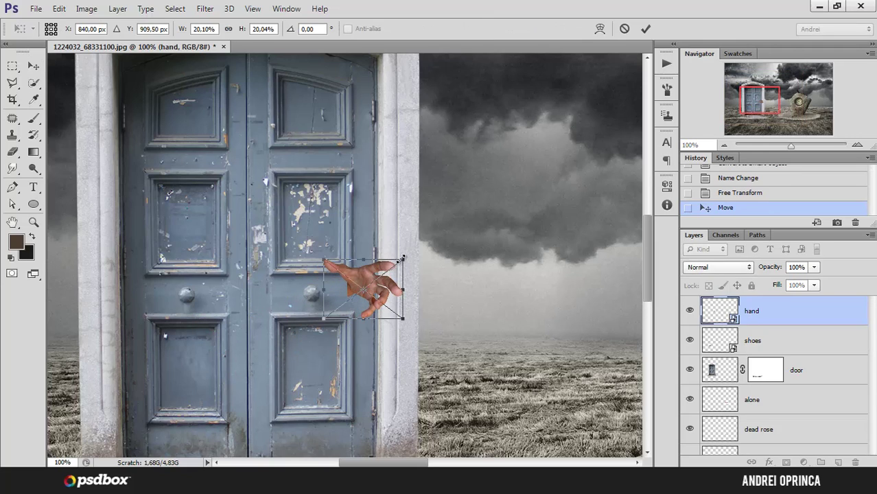
drag(400, 262, 379, 279)
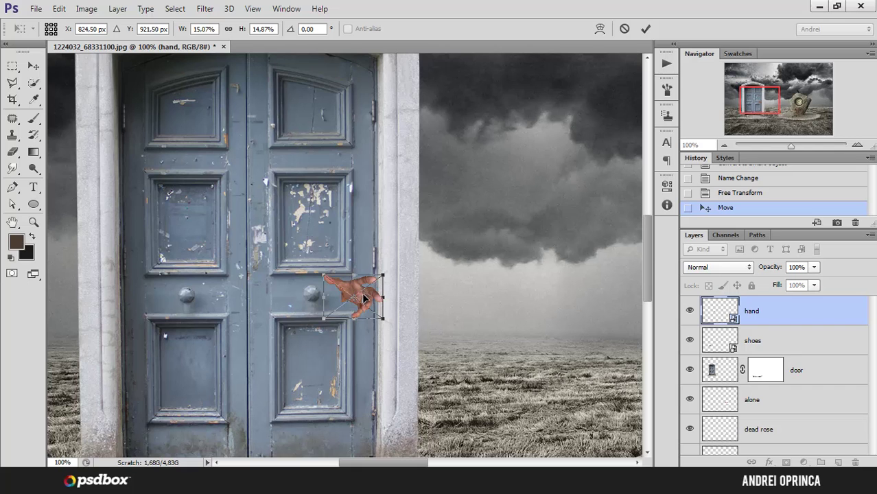
drag(364, 297, 437, 211)
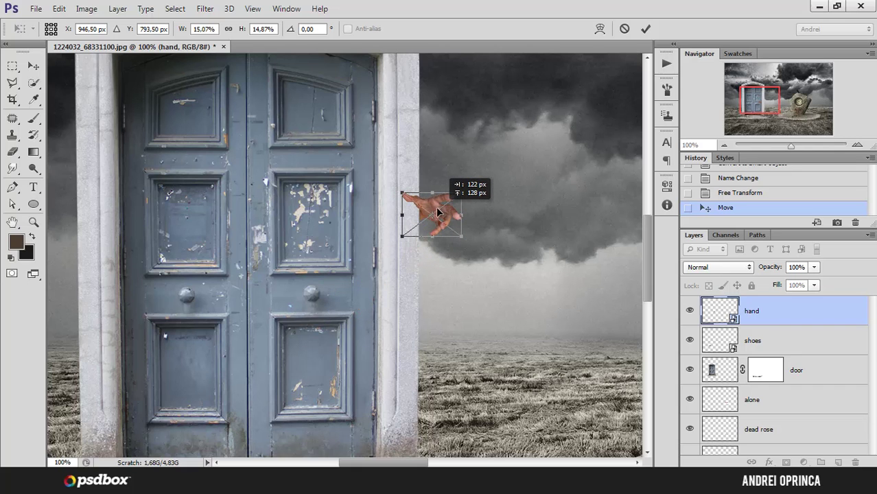
key(Return)
Nudge the hand until its cut wrist edge lines up with the outer edge of the right door pillar.
alt+click(448, 238)
alt+click(448, 238)
alt+click(448, 238)
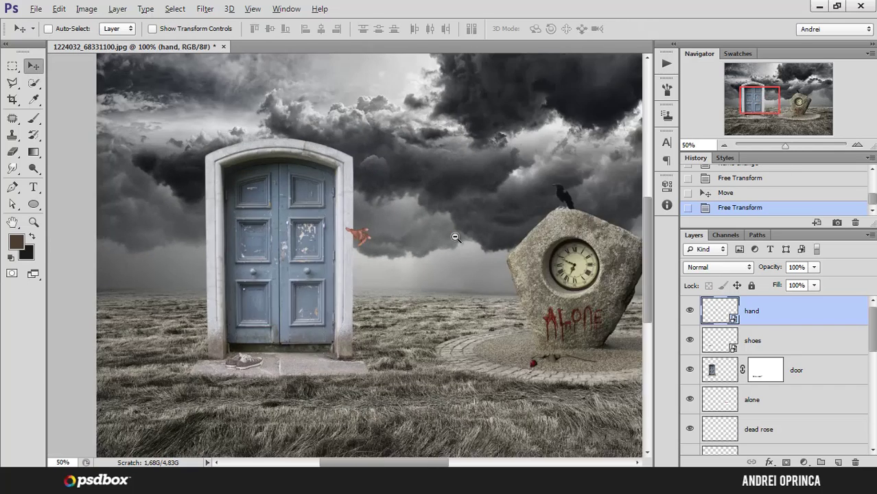
ctrl+click(278, 253)
ctrl+click(277, 252)
ctrl+click(268, 251)
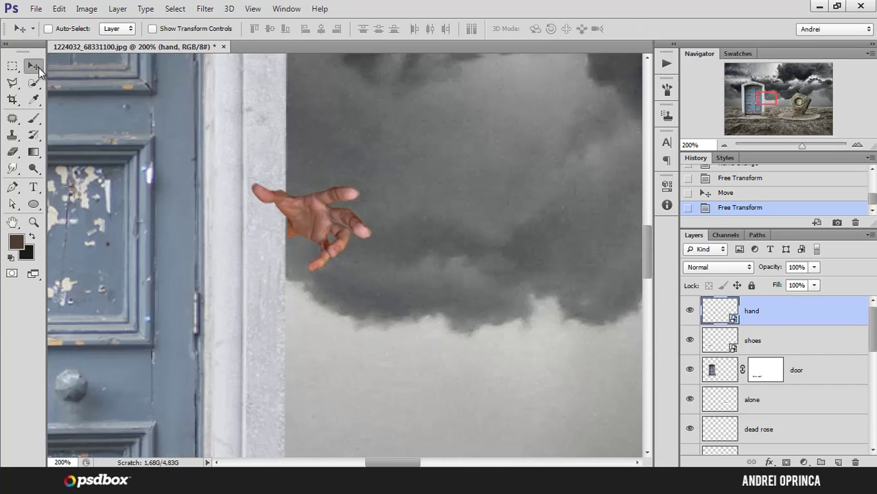
key(Left)
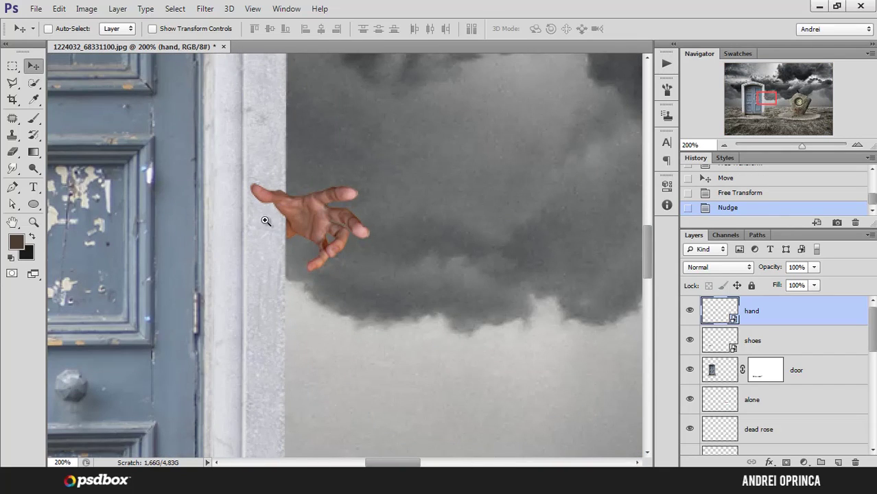
ctrl+click(265, 220)
ctrl+click(266, 220)
ctrl+click(266, 220)
key(Right)
key(Right)
key(Right)
key(Right)
key(Right)
key(Right)
key(Up)
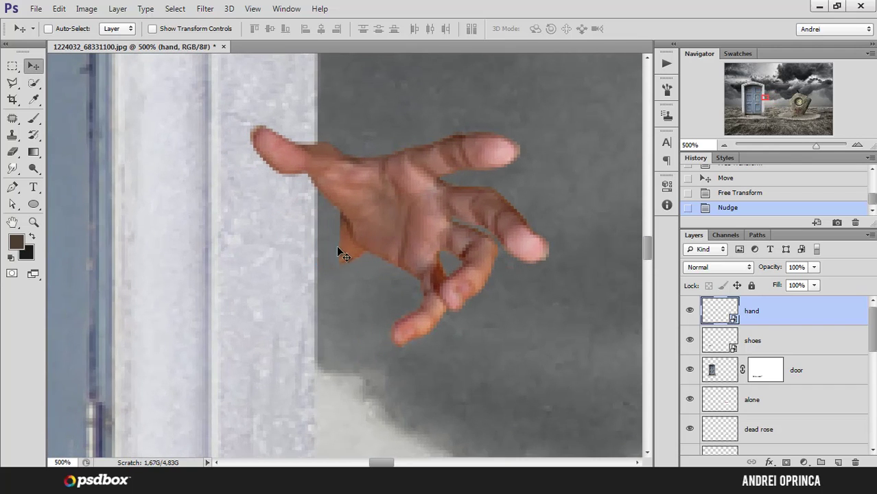
key(Left)
key(Left)
key(Left)
key(Left)
key(Left)
key(Left)
key(Left)
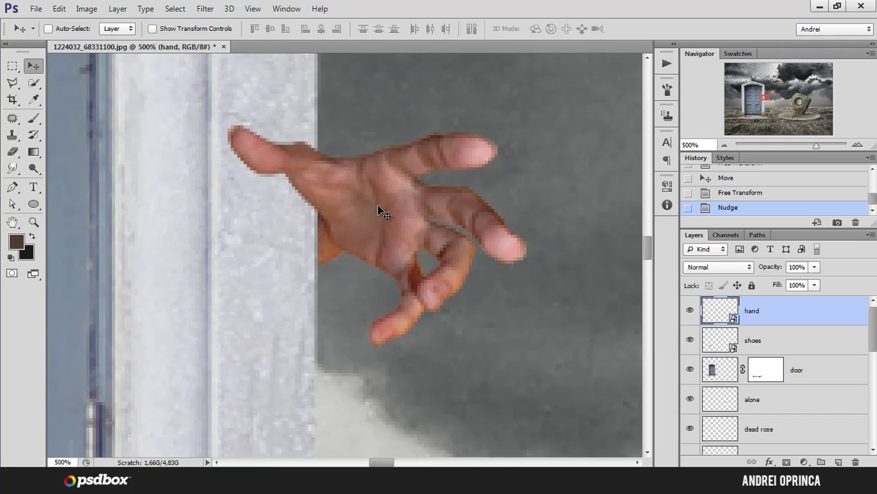
Move the hand slightly lower along the outer edge of the right door pillar.
alt+click(359, 221)
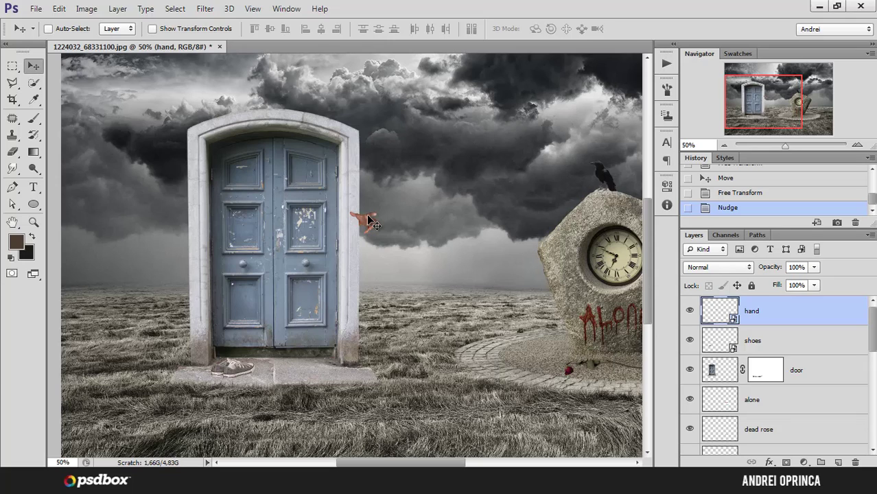
mouse_move(363, 221)
mouse_down()
mouse_move(362, 200)
mouse_move(366, 230)
mouse_up()
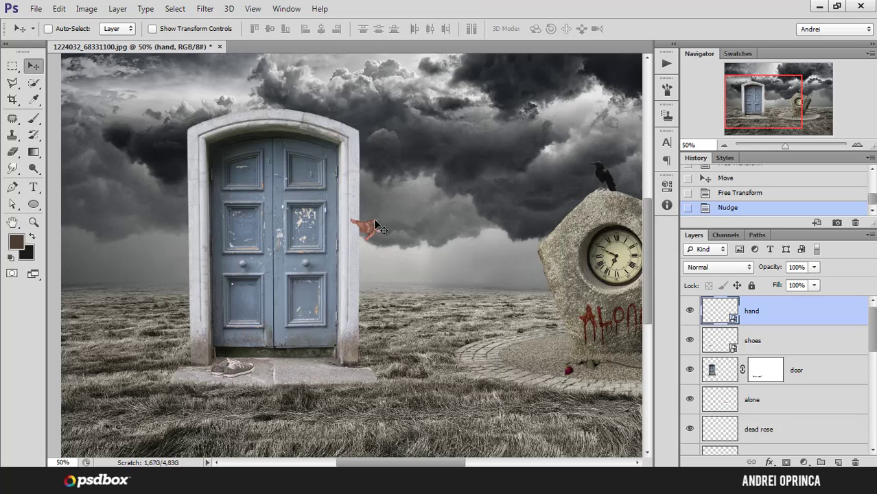
Nudge the hand higher along the outer edge of the right door pillar.
ctrl+click(358, 226)
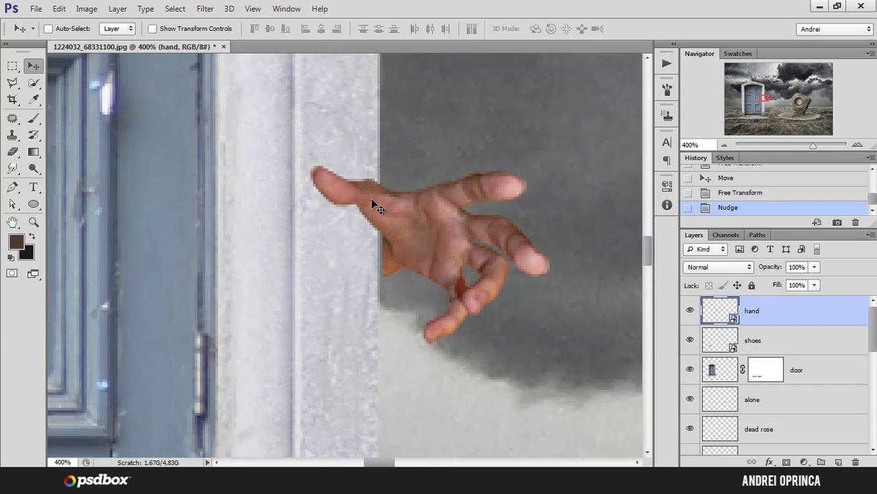
key(shift+Up)
key(shift+Up)
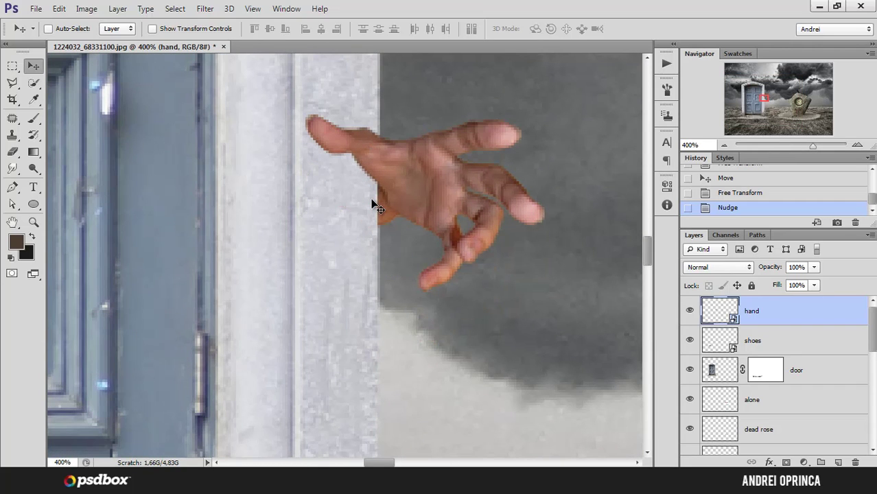
scroll(389, 209, down, 4)
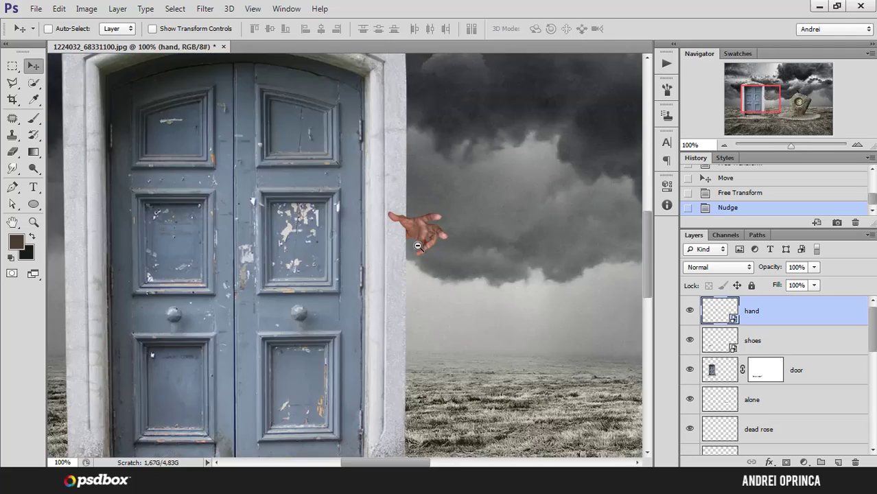
key(shift+Up)
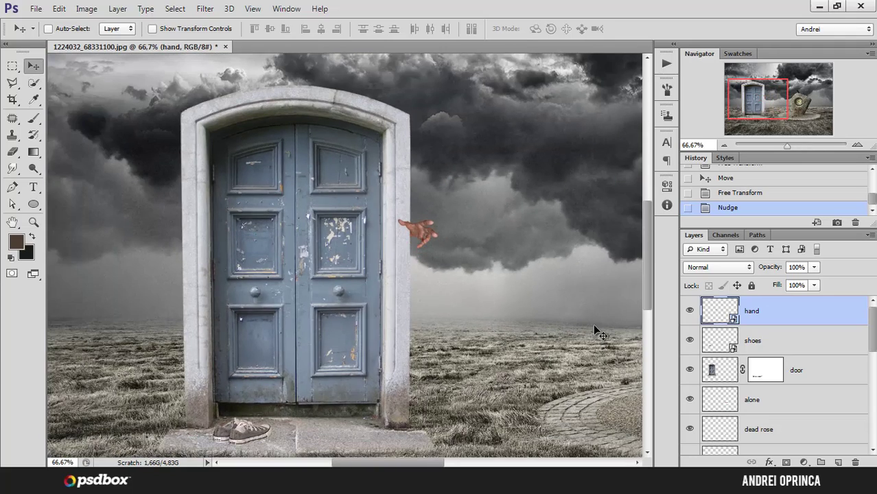
scroll(529, 247, down, 1)
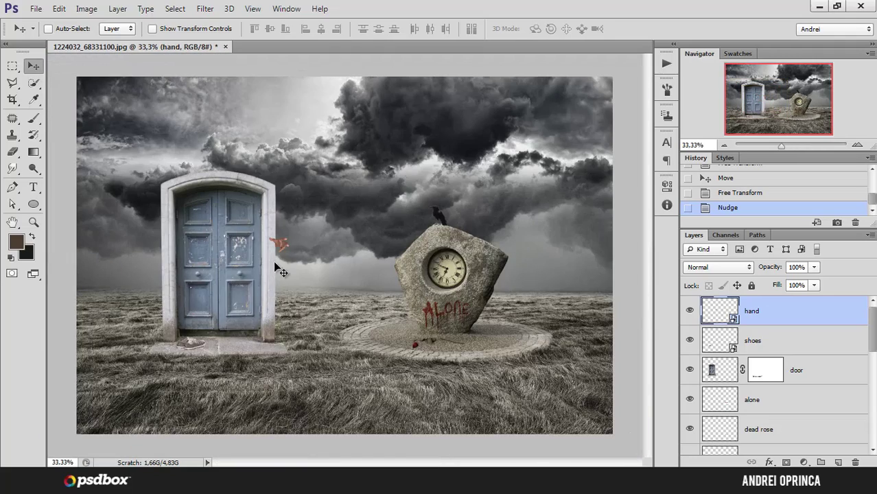
scroll(267, 252, up, 4)
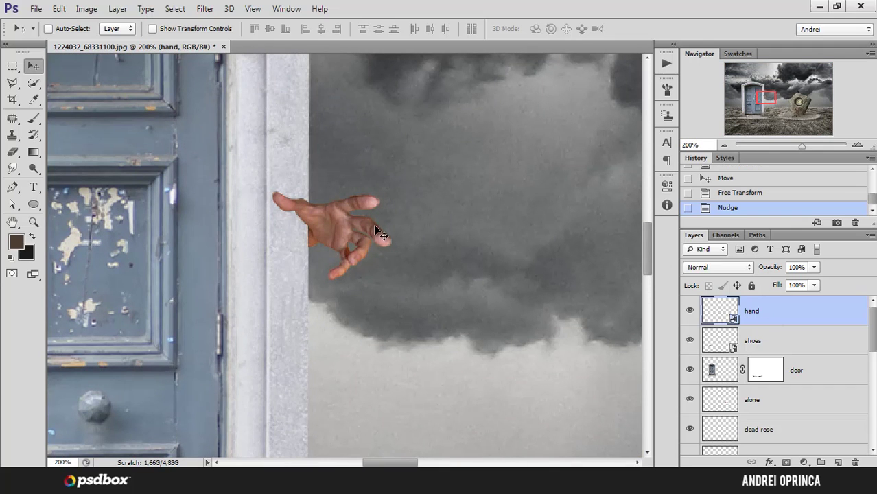
click(804, 462)
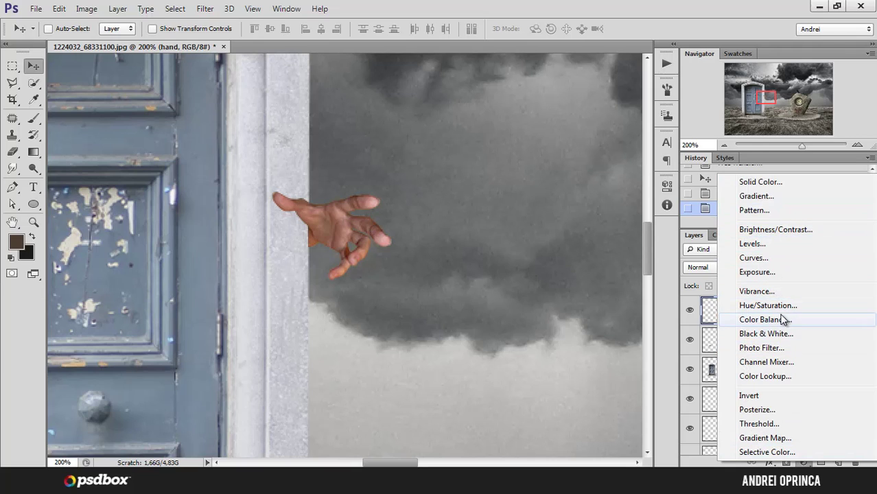
click(711, 315)
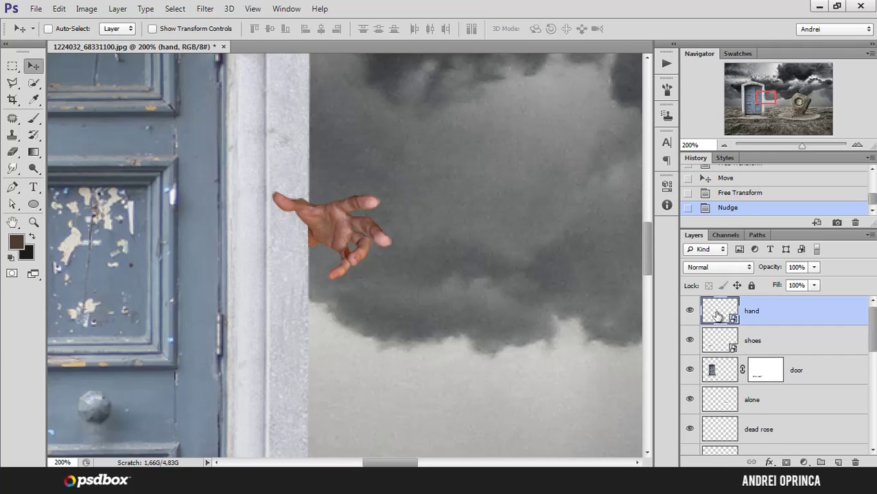
click(88, 9)
mouse_move(206, 42)
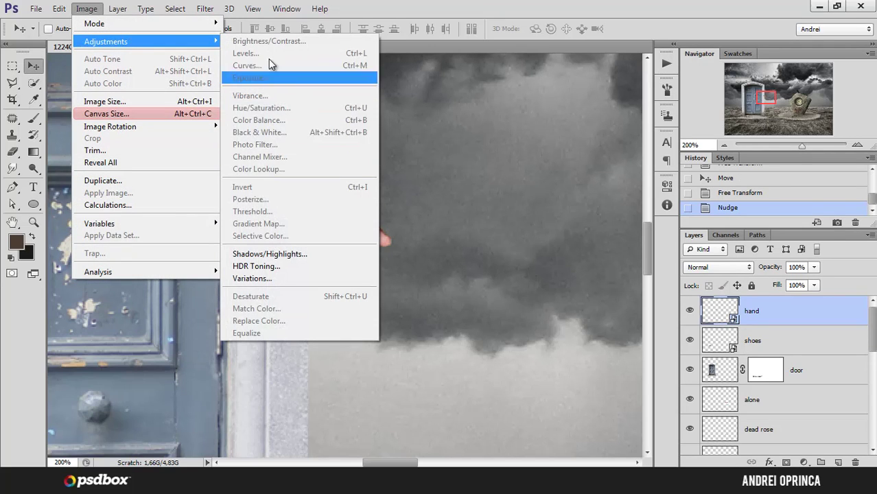
click(795, 318)
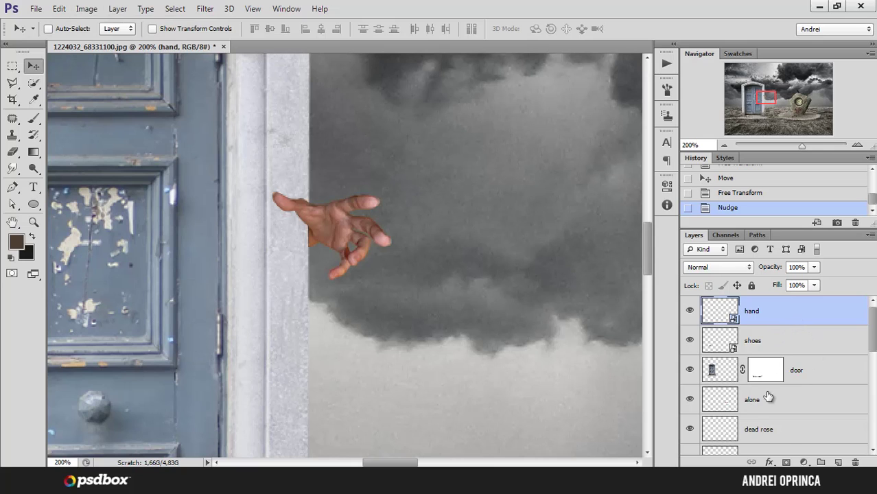
Add a Hue/Saturation adjustment layer clipped to the hand layer and reduce its saturation to about -52.
click(803, 462)
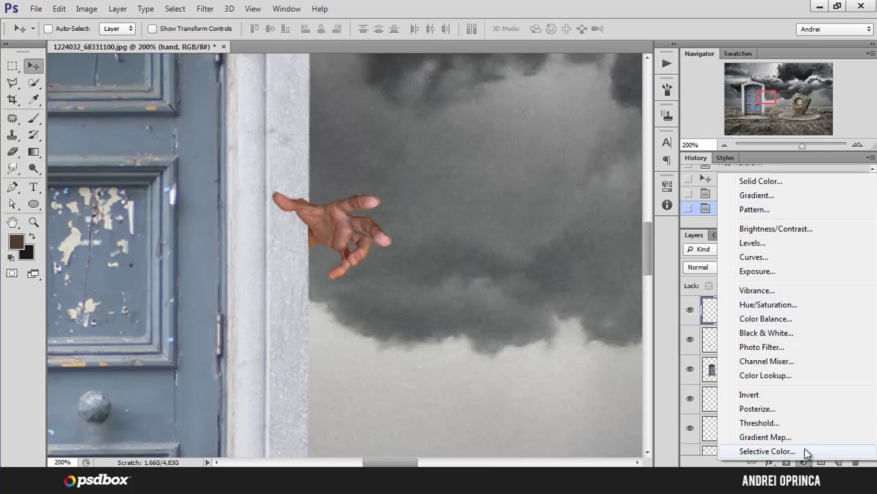
click(782, 305)
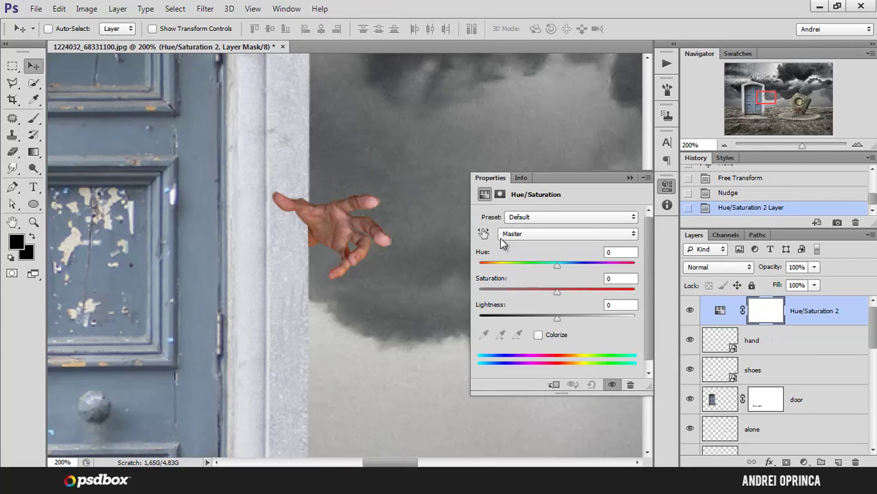
alt+click(820, 324)
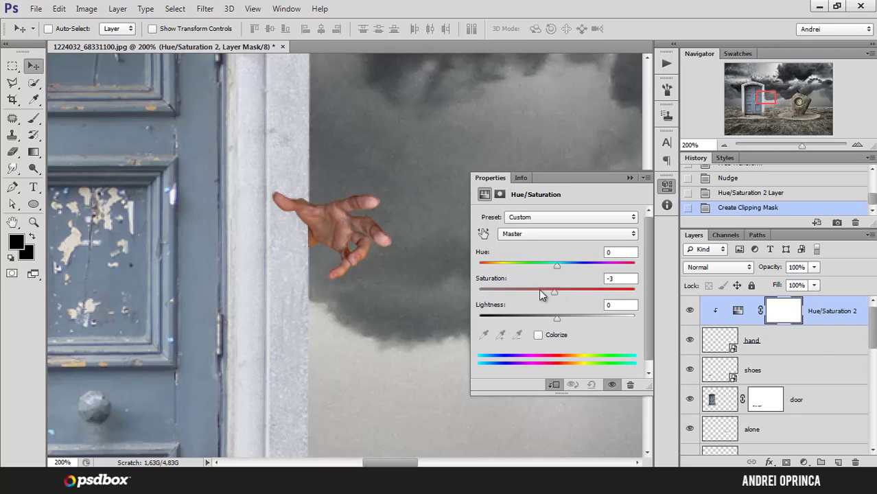
drag(540, 291, 517, 292)
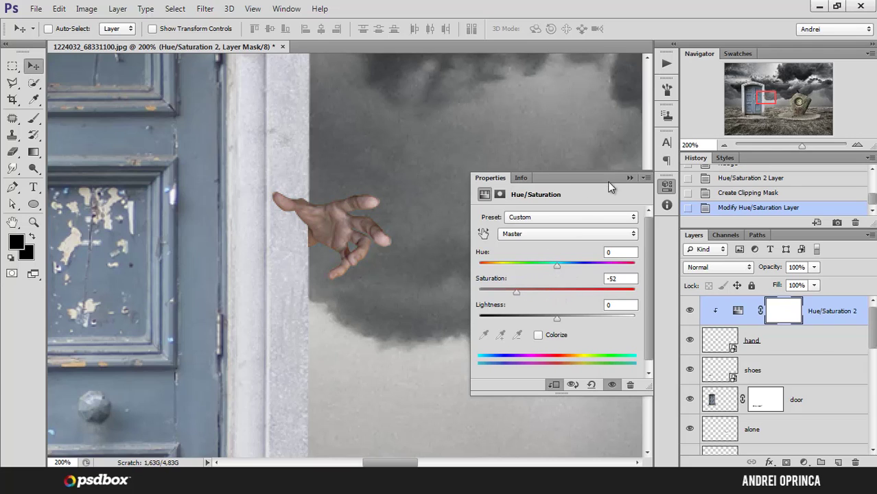
text(-60)
click(630, 178)
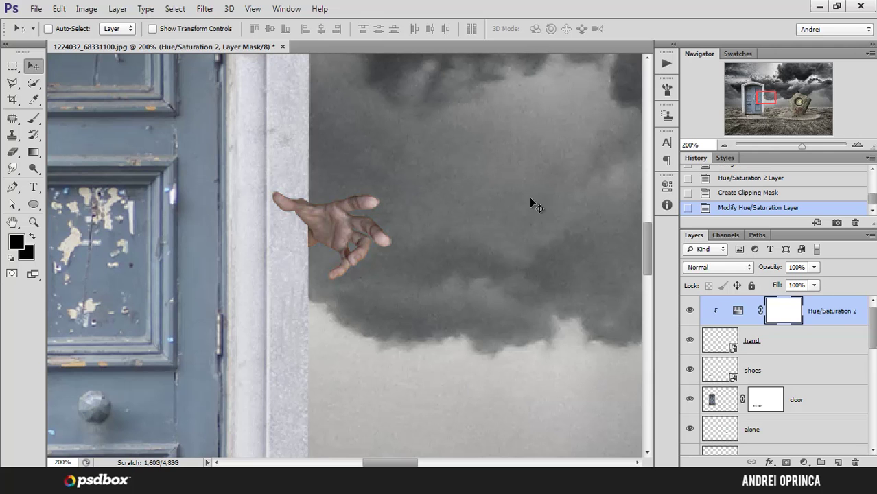
Open the stock image Candle_8_by_Bookgeek_stock as a separate document.
scroll(395, 213, down, 3)
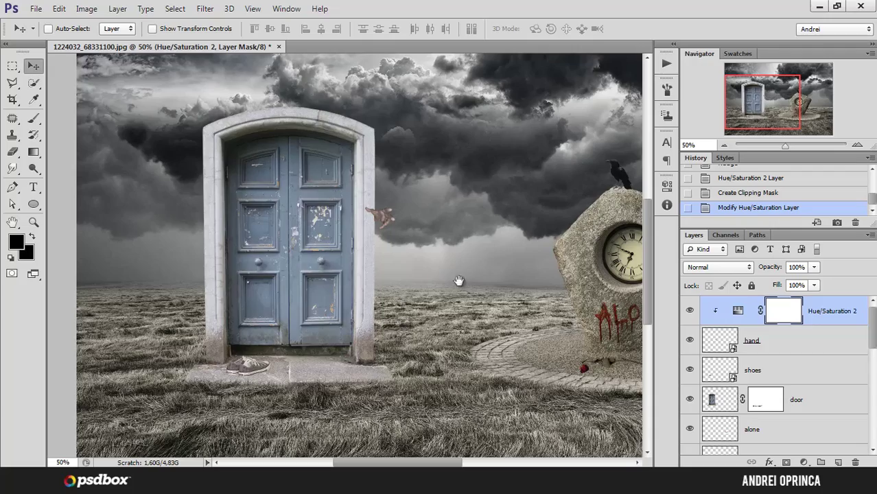
drag(458, 280, 406, 264)
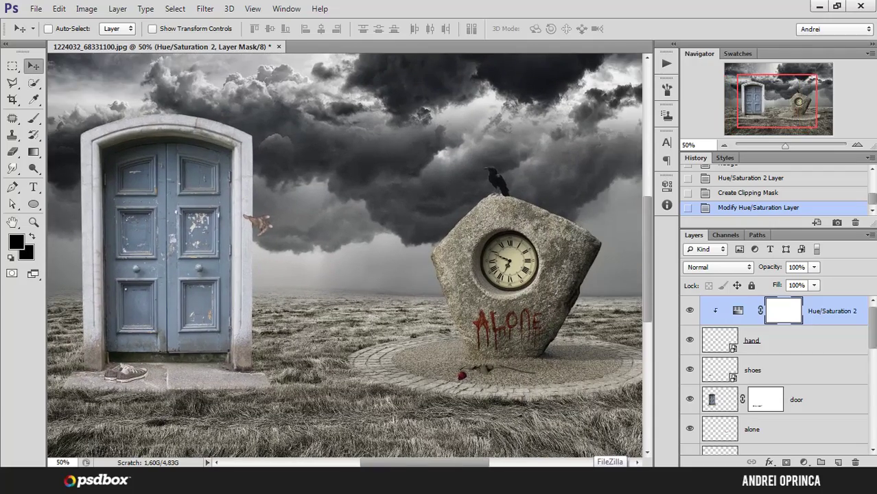
key(ctrl+o)
click(245, 107)
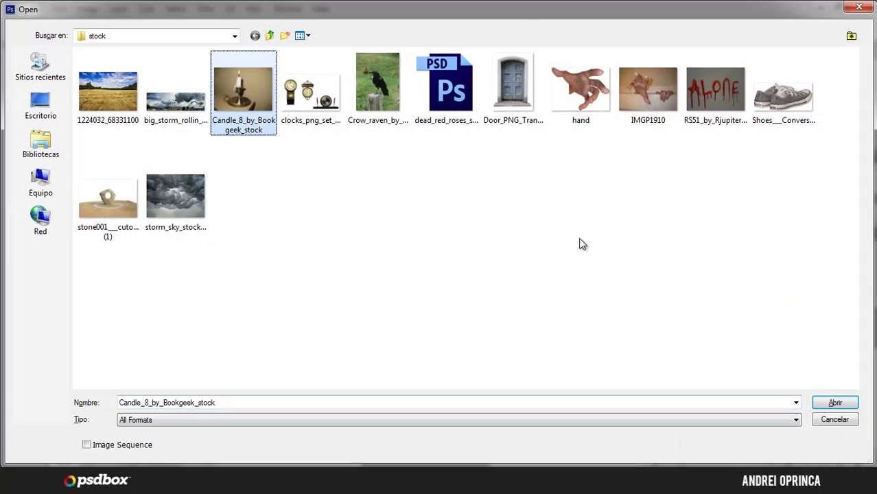
click(836, 403)
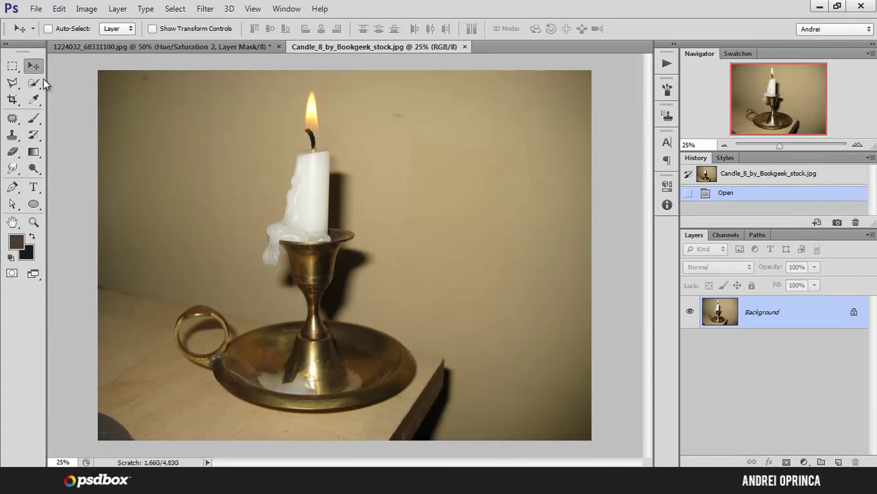
Select the candle's wick and main wax body with the Quick Selection tool, leaving out the flame.
click(33, 82)
click(72, 78)
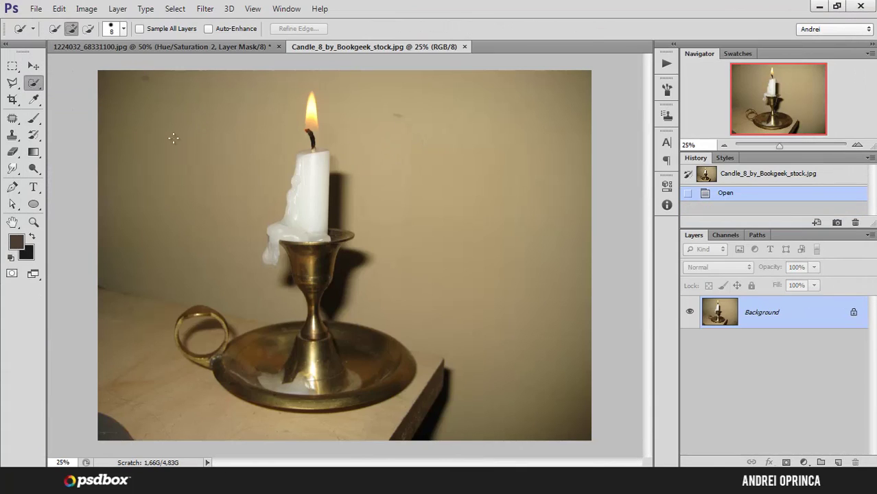
ctrl+click(257, 166)
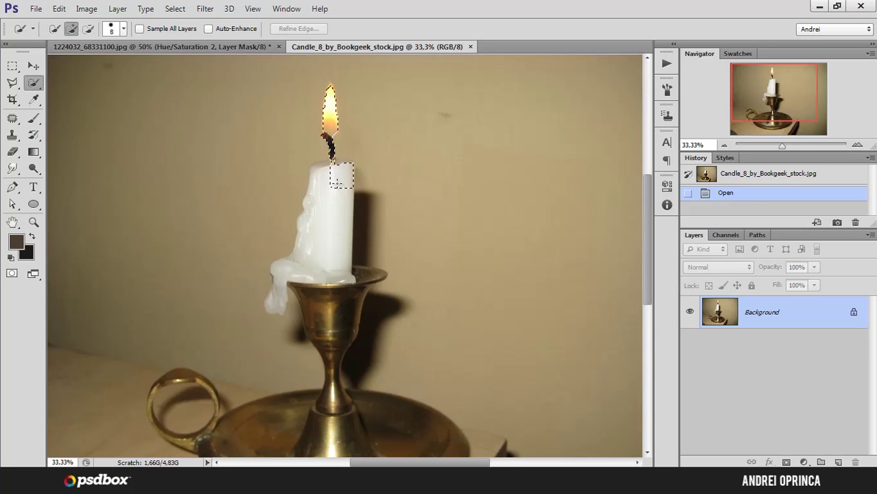
drag(337, 180, 342, 183)
key(ctrl+d)
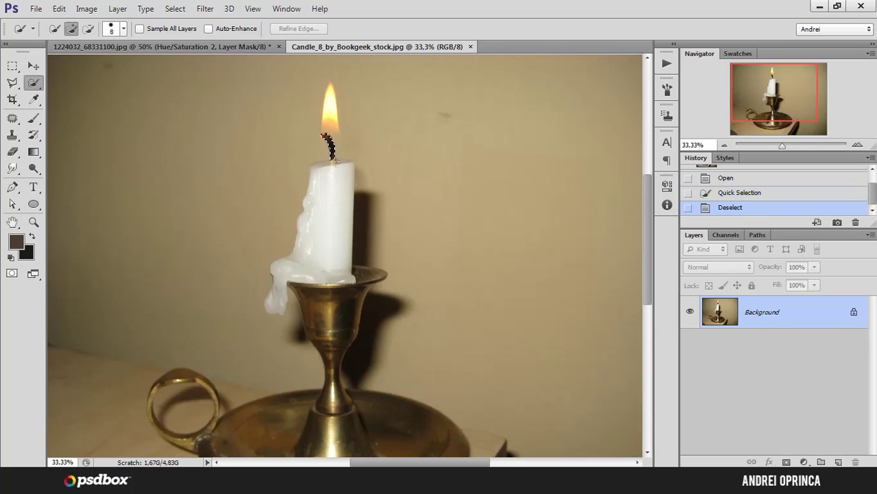
mouse_move(331, 152)
mouse_down()
mouse_move(322, 220)
mouse_move(317, 193)
mouse_up()
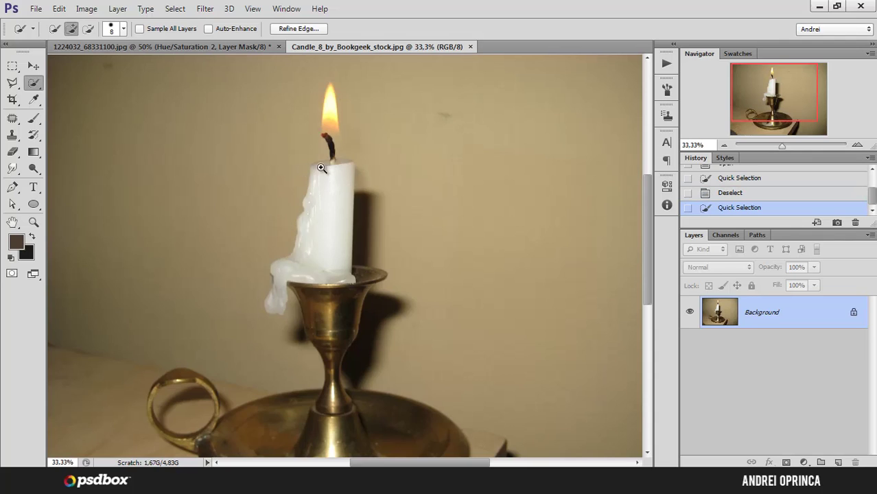
ctrl+click(320, 167)
click(352, 159)
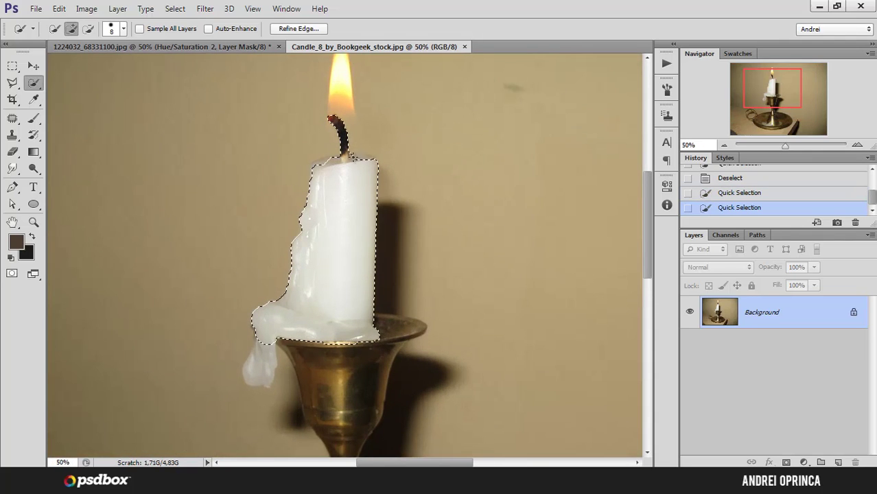
Enlarge the selection brush to 30 px and add the candle's top rim and hanging wax drip to the selection.
key(bracketright)
key(bracketright)
key(bracketright)
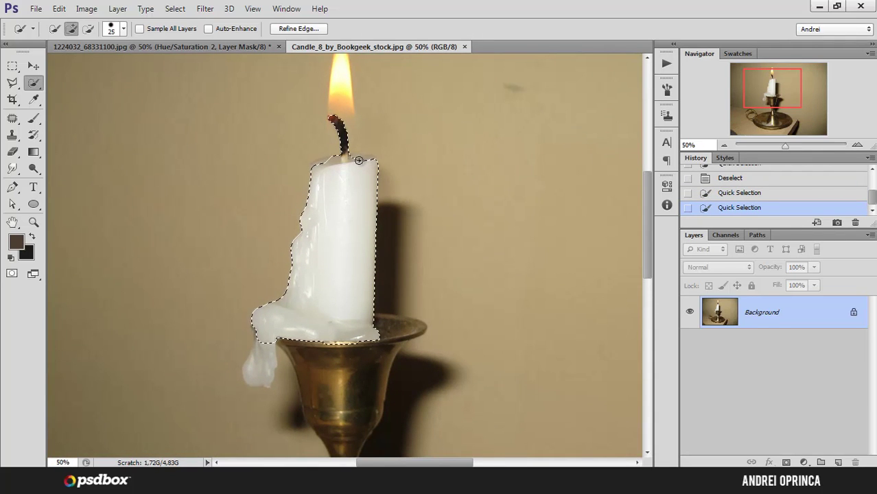
key(bracketright)
drag(254, 351, 264, 366)
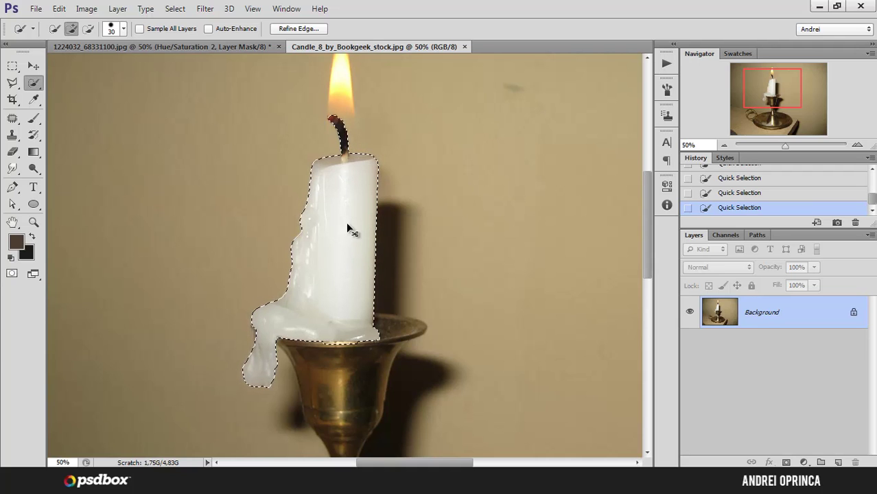
Copy the selected candle into the stormy field composite as a new layer directly above the alone layer.
click(258, 48)
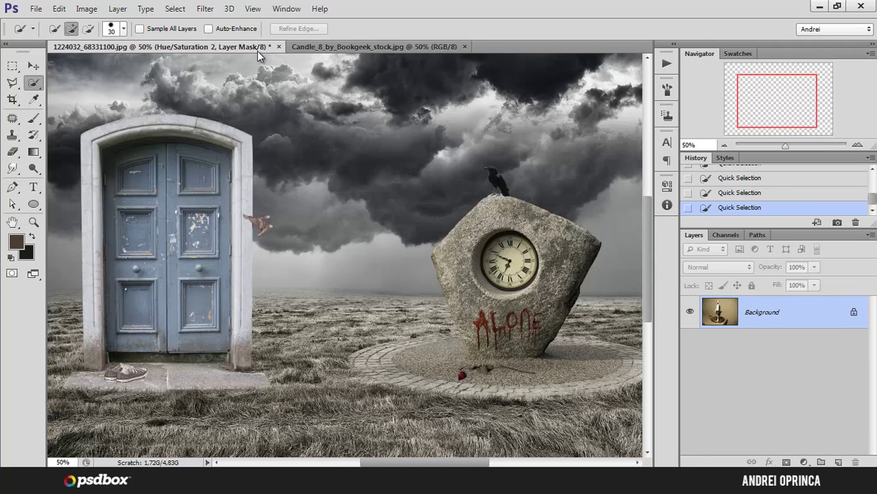
drag(566, 306, 456, 285)
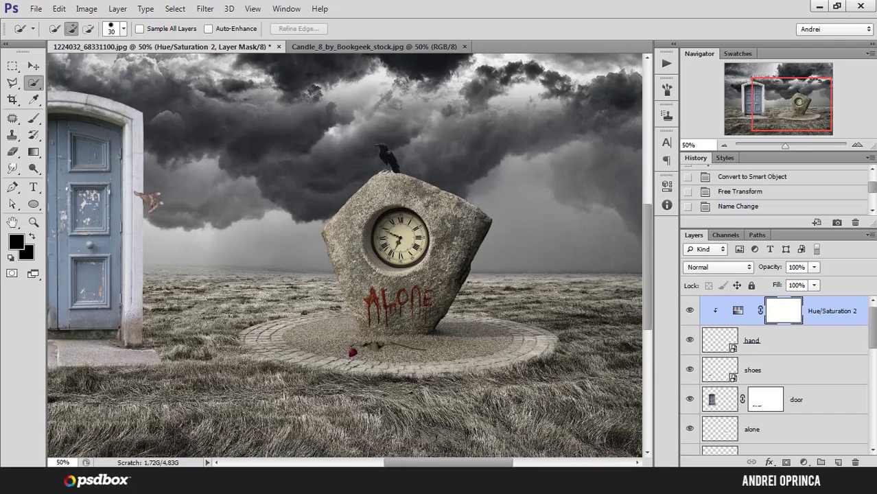
drag(873, 336, 868, 352)
click(826, 370)
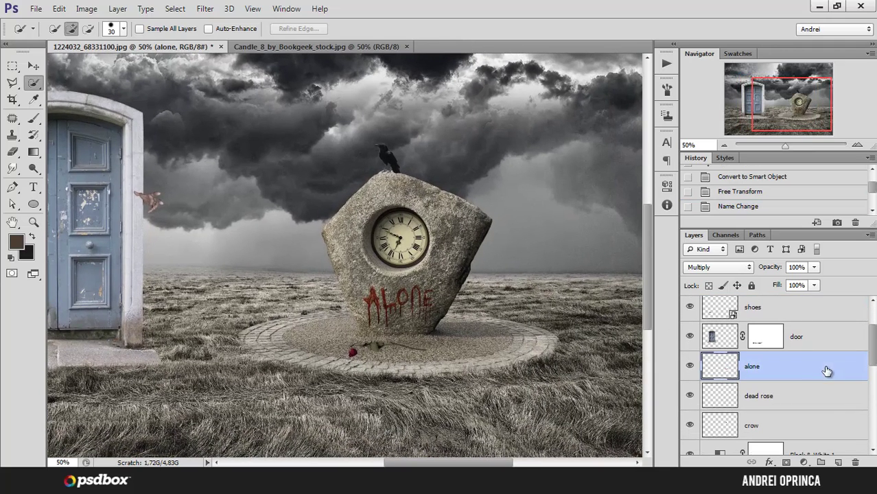
key(ctrl+v)
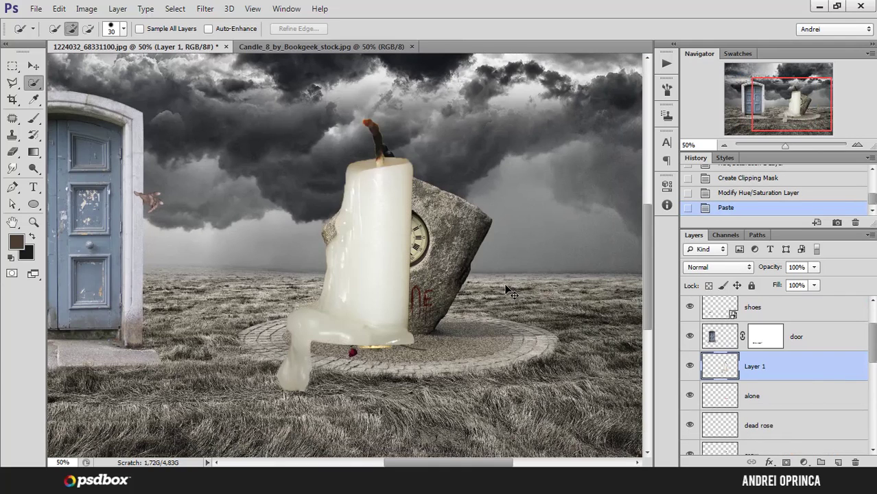
key(v)
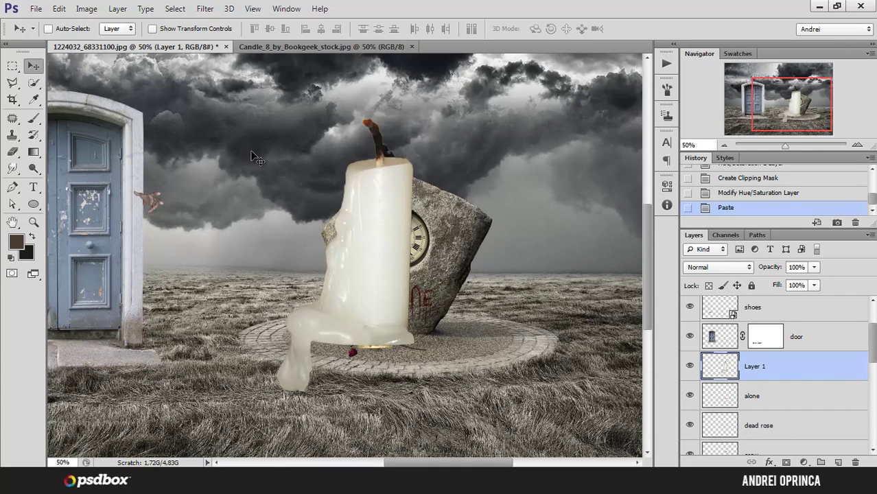
Scale the pasted candle down to about 33% of its size, keeping its proportions, after checking the monument behind it.
click(690, 367)
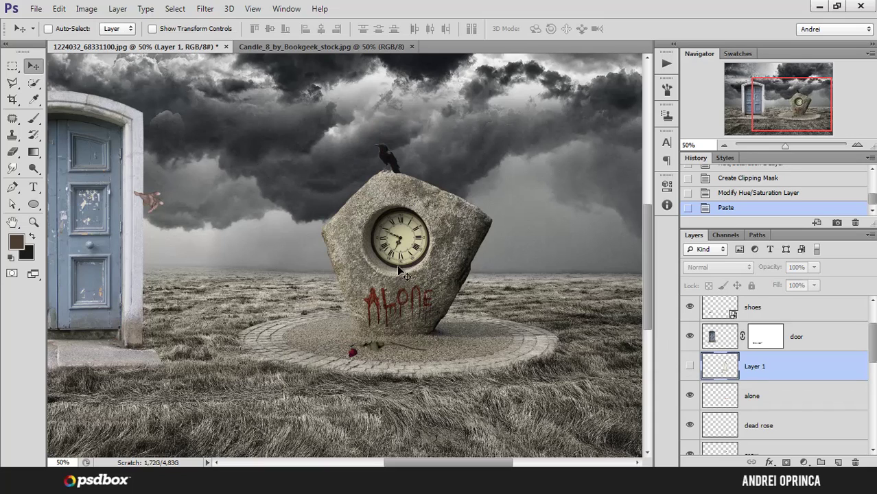
click(690, 366)
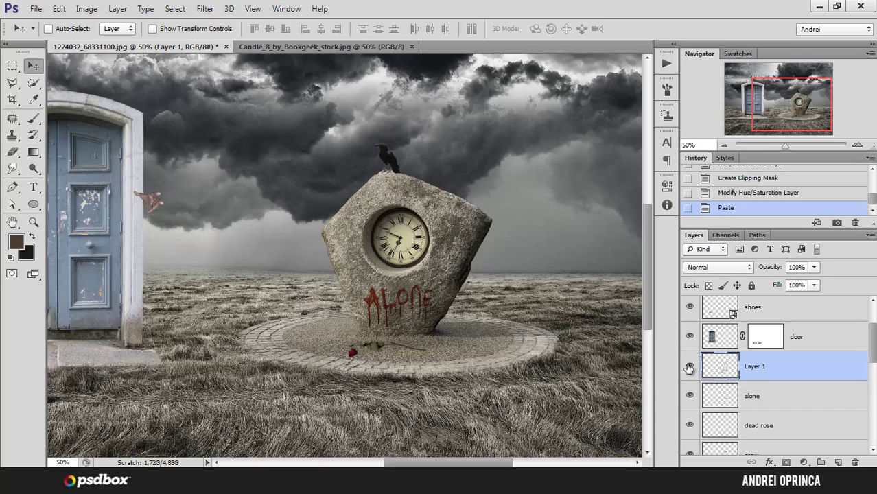
key(ctrl+t)
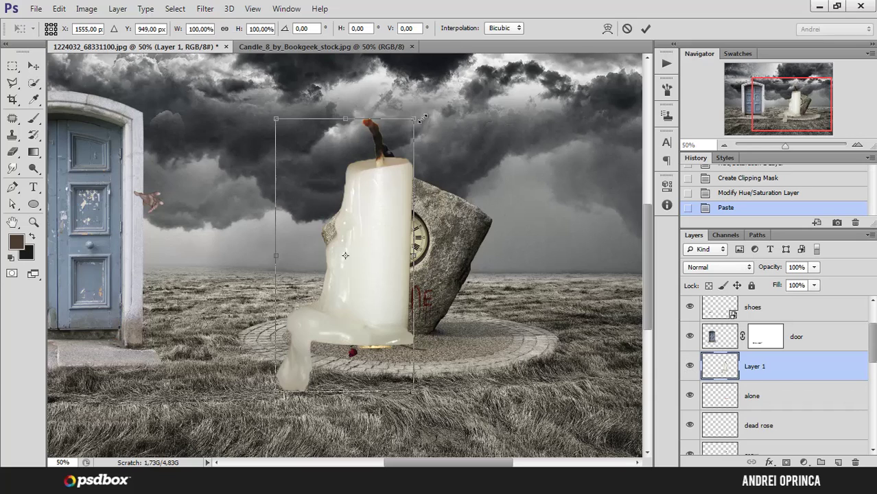
drag(422, 118, 321, 302)
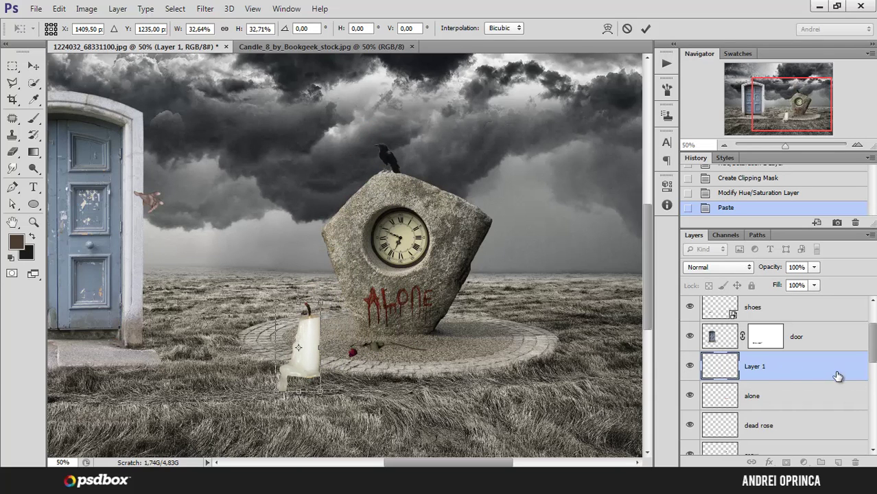
key(Return)
Rename the pasted candle layer as candle.
double_click(755, 366)
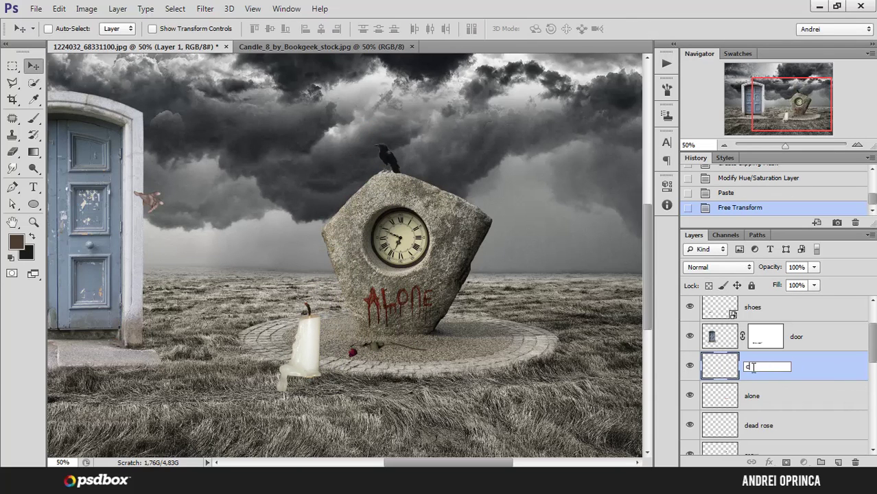
text(candle)
key(Return)
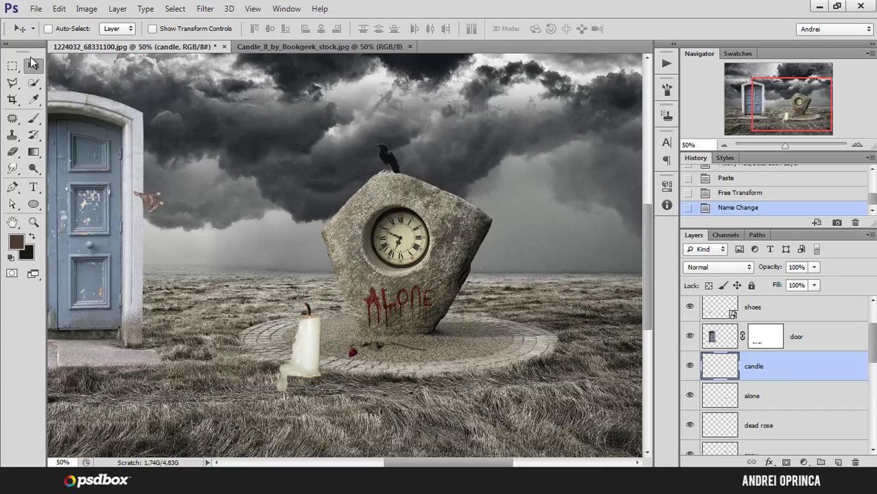
Move the candle onto the monument's clock and shrink it further so it stands at the clock's lower rim.
drag(327, 322, 417, 230)
click(392, 249)
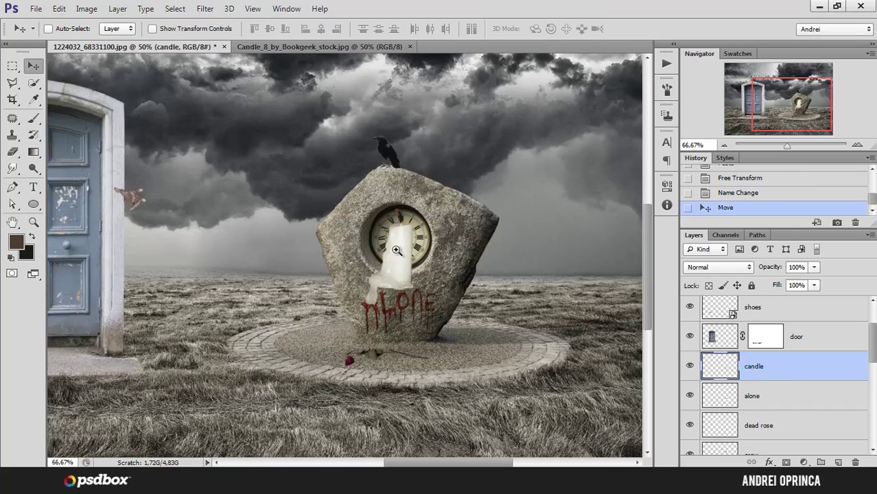
click(391, 252)
key(ctrl+t)
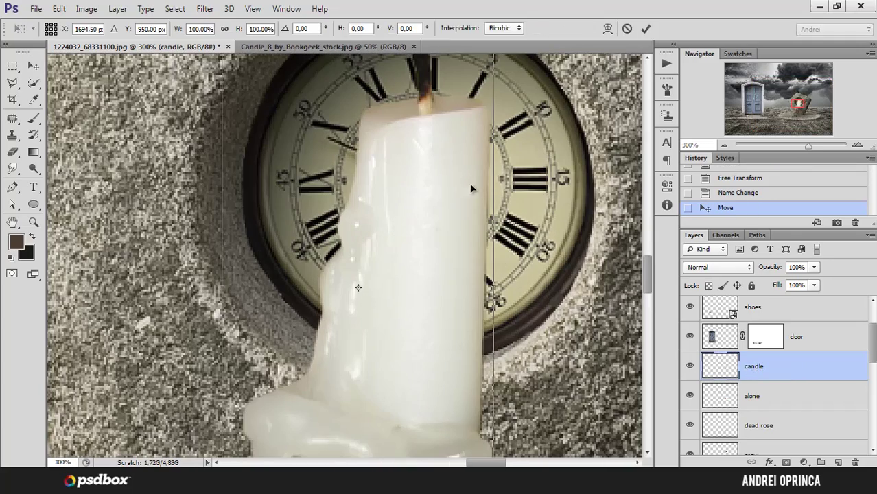
alt+click(510, 183)
alt+click(509, 182)
drag(504, 129, 466, 235)
key(Return)
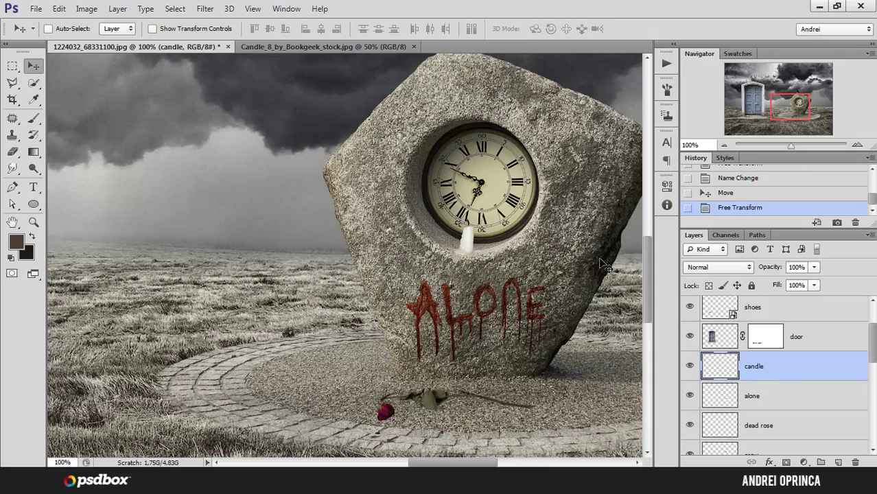
Convert the candle layer to a smart object.
right_click(782, 373)
click(596, 133)
scroll(483, 226, up, 2)
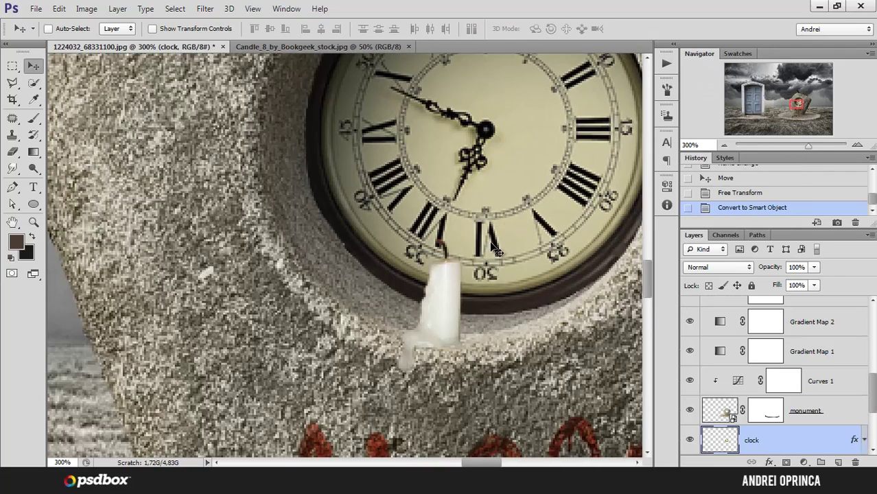
key(ctrl+t)
key(Escape)
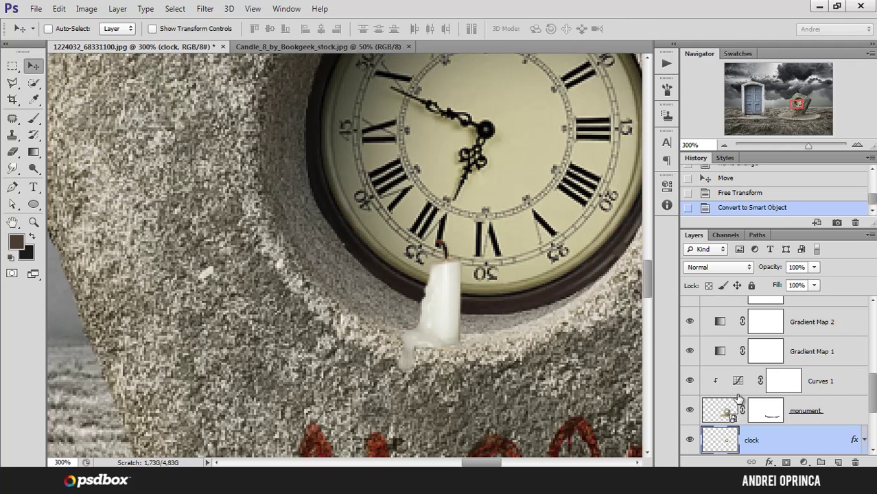
Scale the candle smart object to about 76% and place it on the stone ledge below the clock's lower rim.
ctrl+click(440, 291)
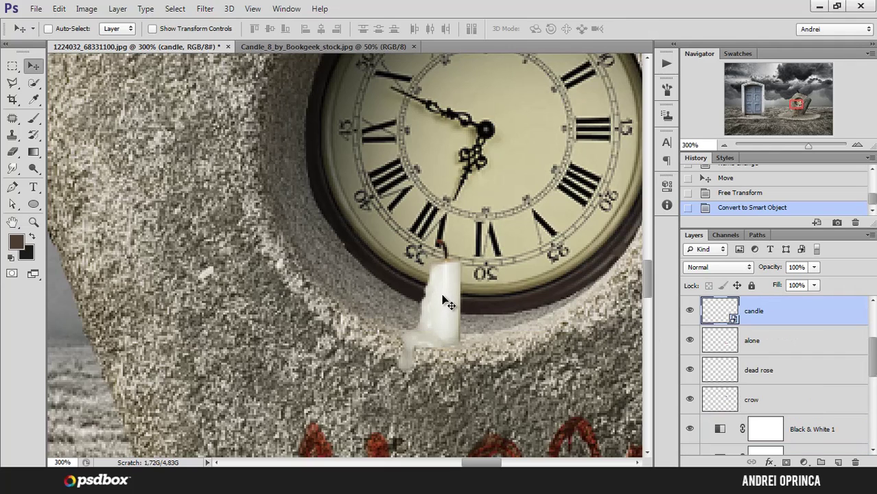
key(ctrl+t)
drag(462, 240, 441, 276)
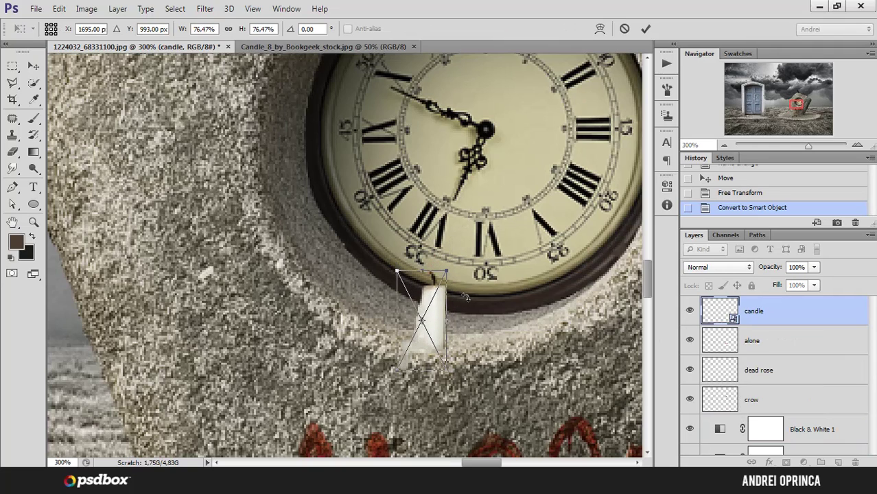
key(Return)
drag(425, 317, 445, 308)
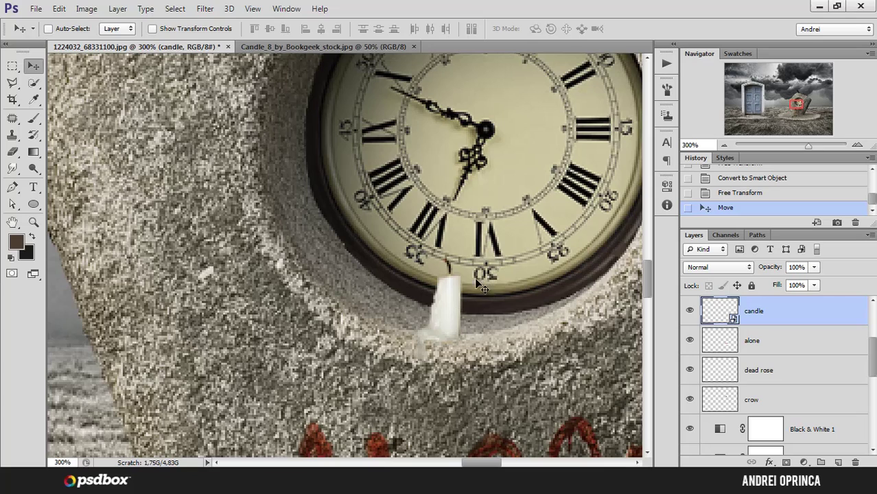
Examine the candle's size and placement under the clock, both close up and against the whole scene.
scroll(485, 275, down, 1)
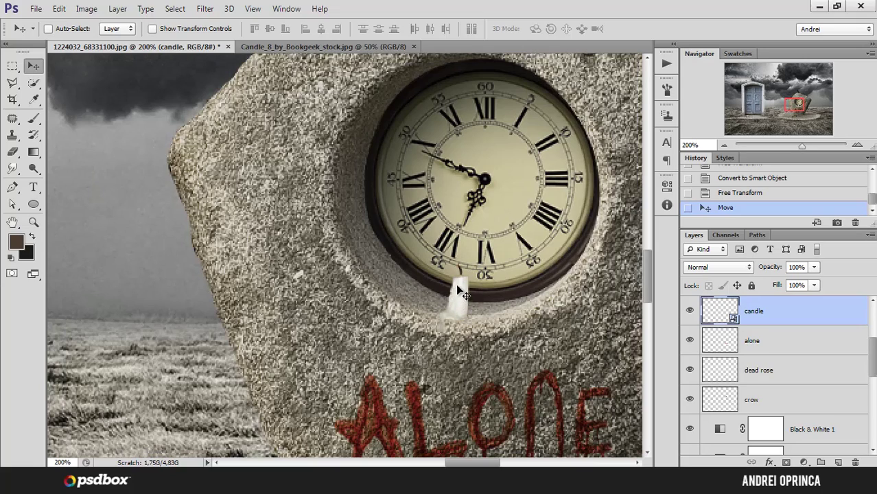
scroll(467, 271, down, 3)
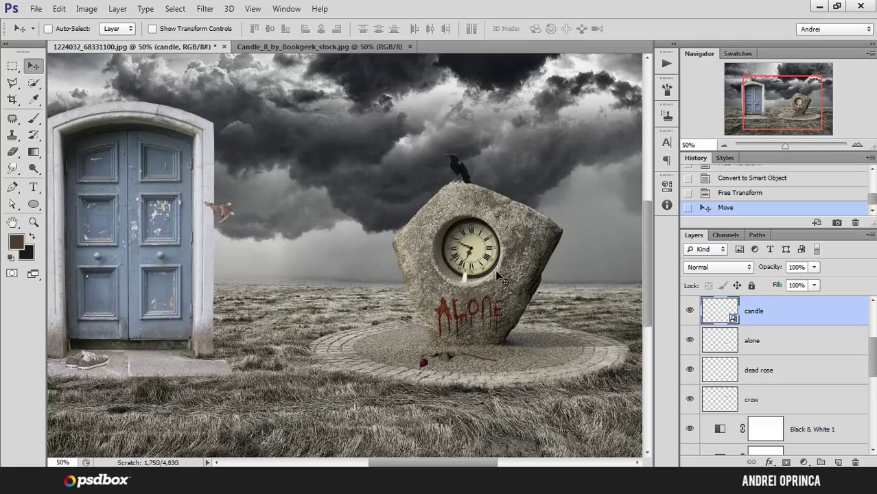
drag(474, 298, 477, 283)
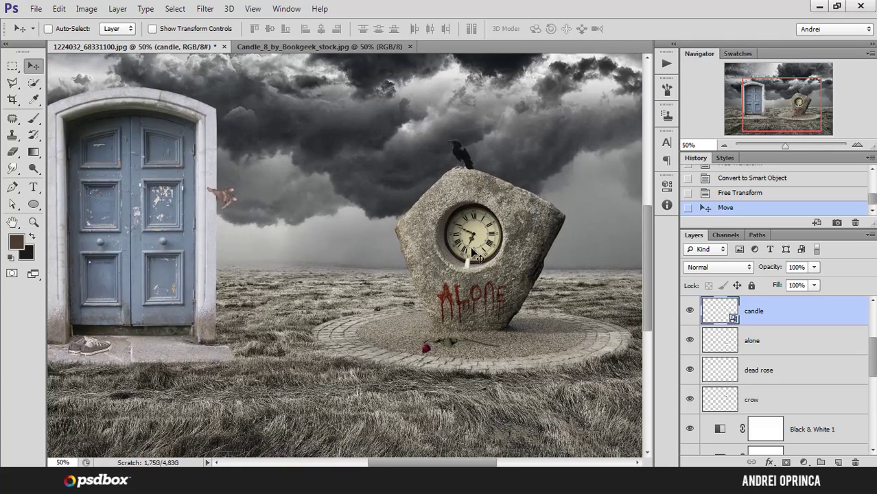
scroll(471, 255, up, 2)
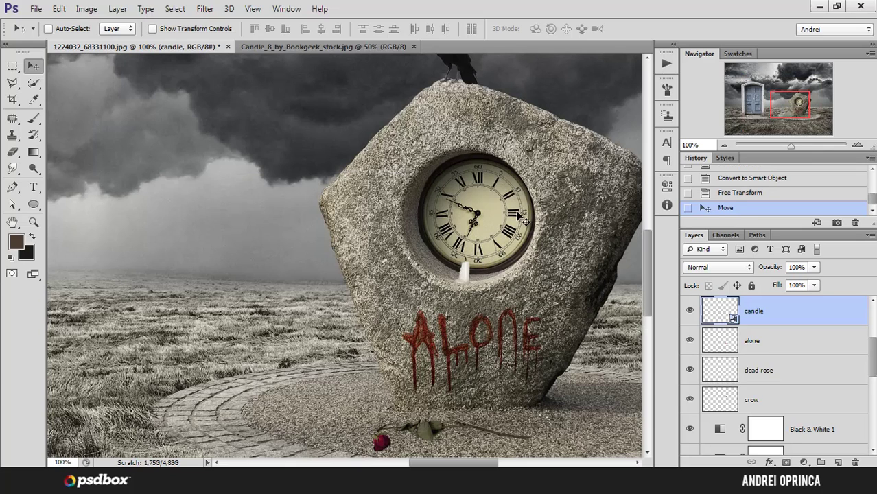
ctrl+alt+click(482, 264)
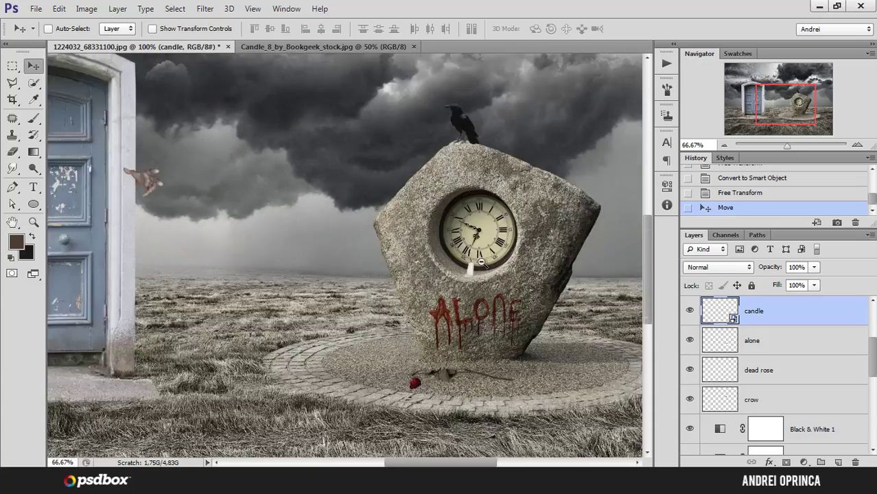
ctrl+alt+click(481, 265)
ctrl+click(453, 288)
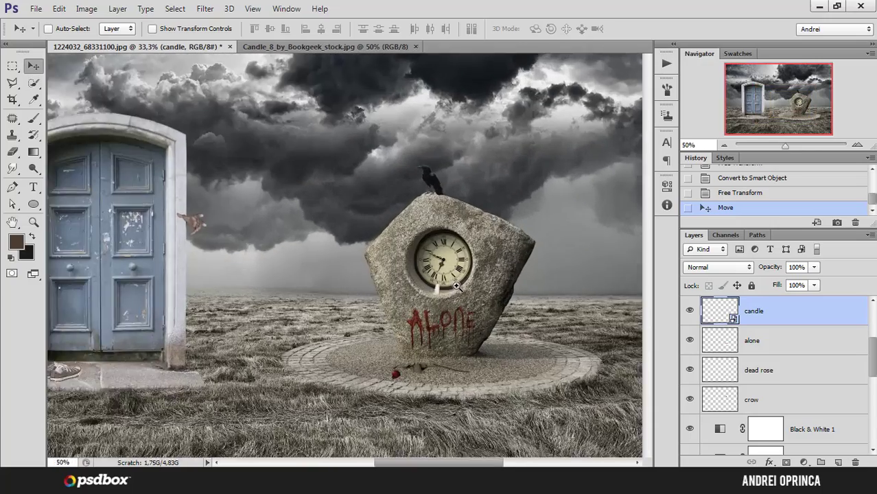
ctrl+click(454, 289)
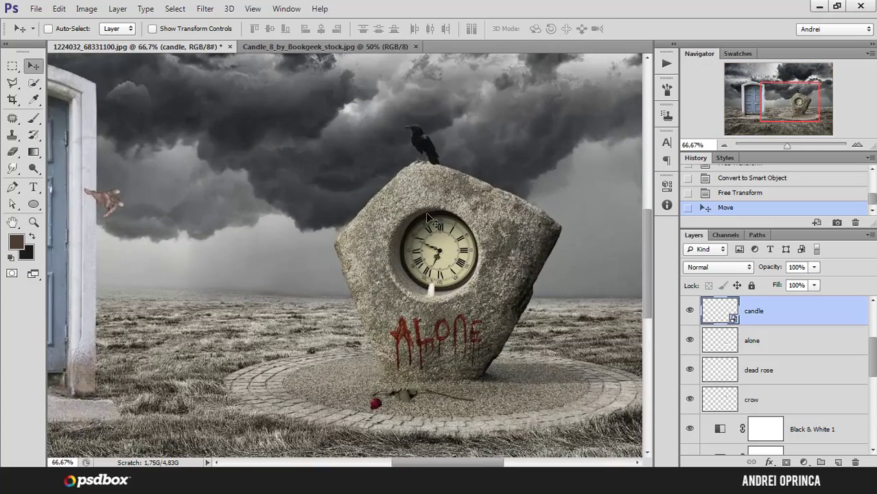
key(ctrl+plus)
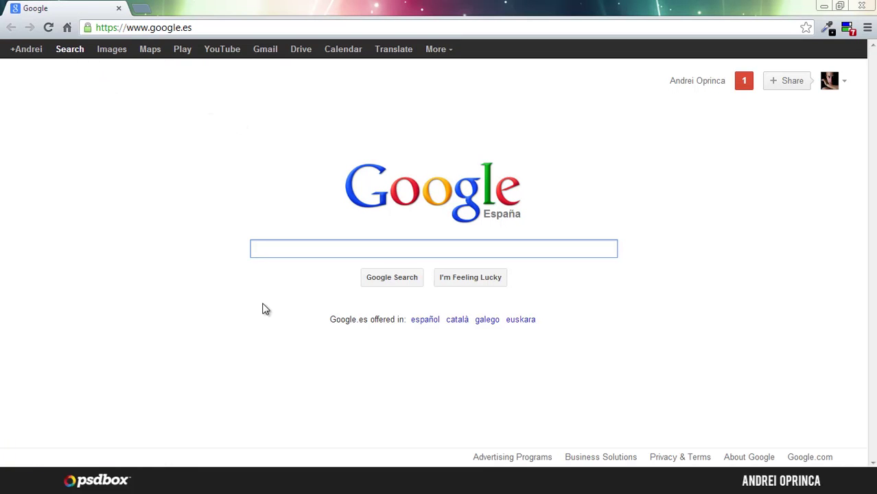
Switch to the web browser, search Google for deviantart and open the deviantART site.
text(deviantart)
key(Return)
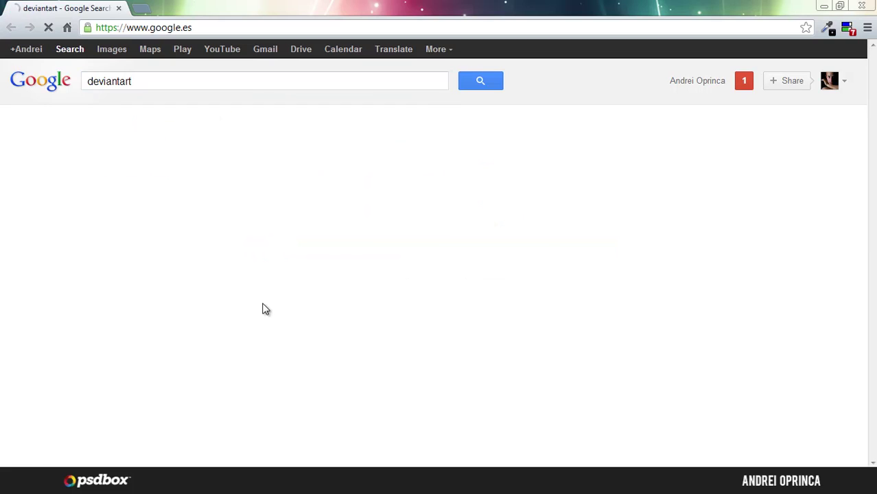
click(180, 169)
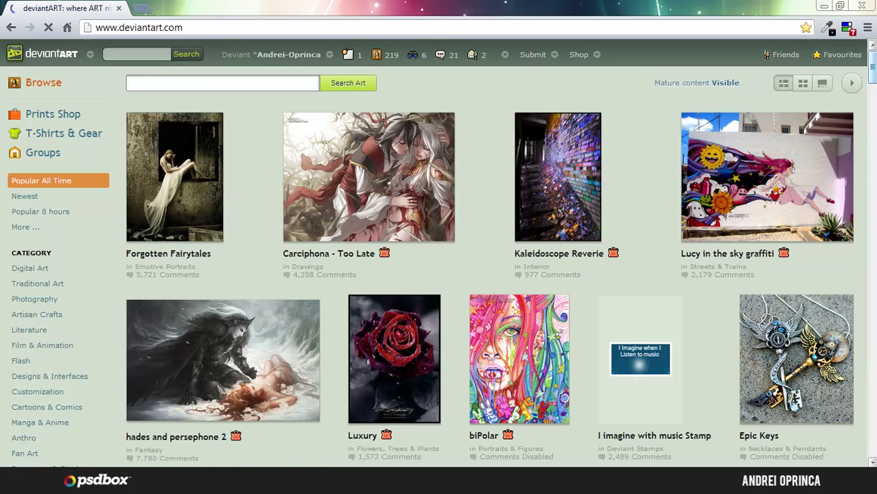
Open deviantART's Resources & Stock Images category and search it for smoke.
scroll(61, 149, down, 4)
scroll(61, 148, down, 1)
scroll(61, 149, up, 1)
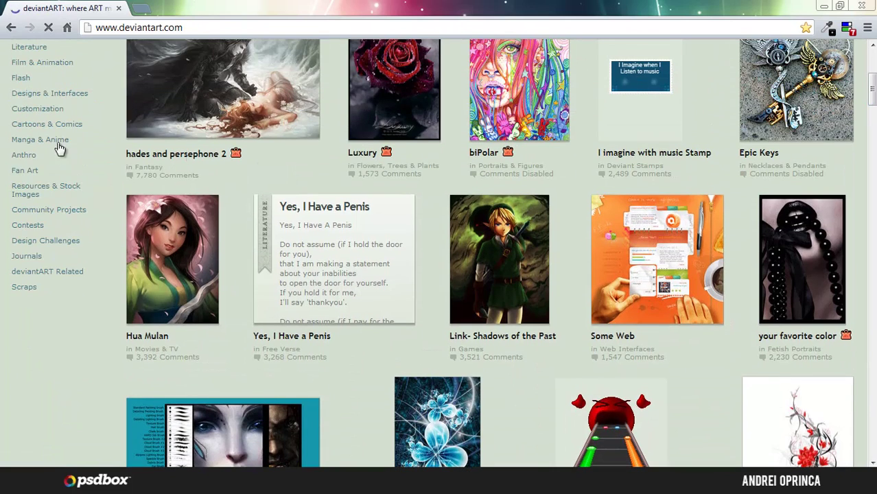
click(53, 190)
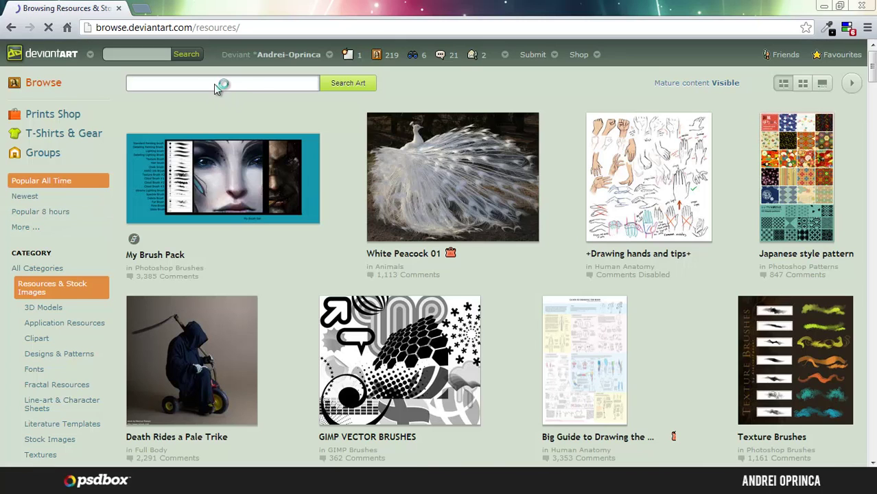
click(215, 83)
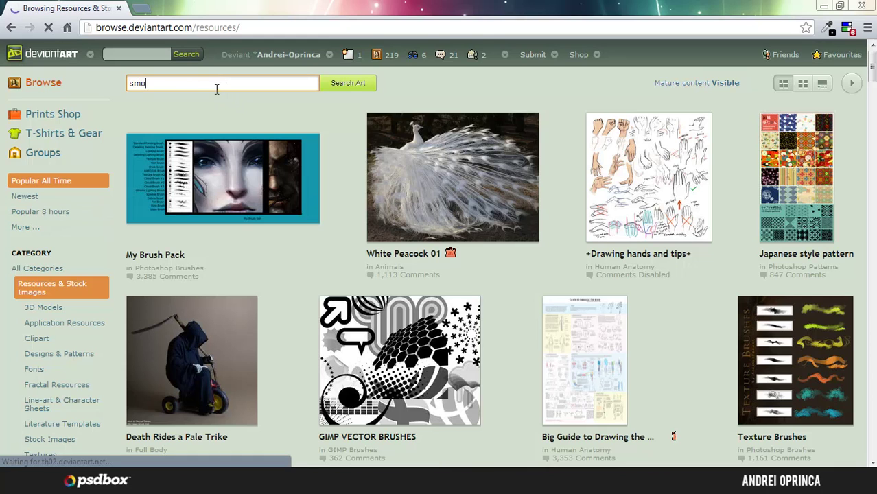
key(Return)
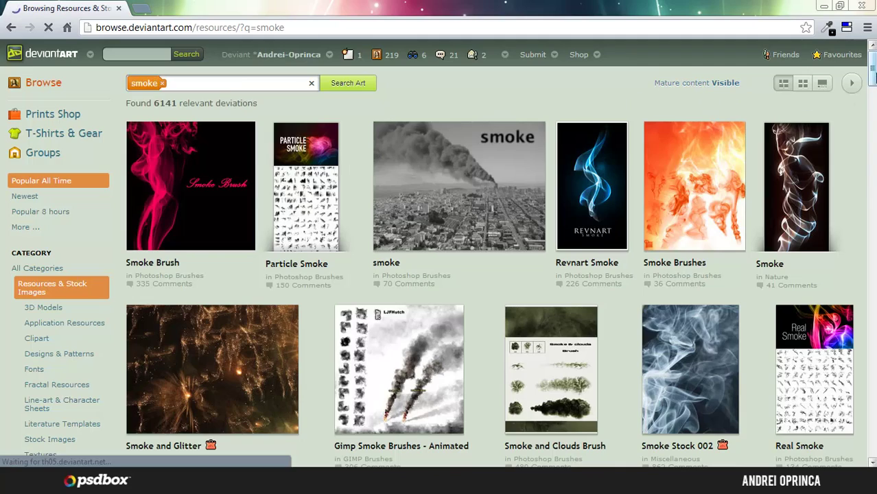
Narrow the smoke search to the Stock Images category and browse the resulting pictures.
mouse_move(871, 76)
mouse_down()
mouse_move(873, 99)
mouse_move(872, 90)
mouse_up()
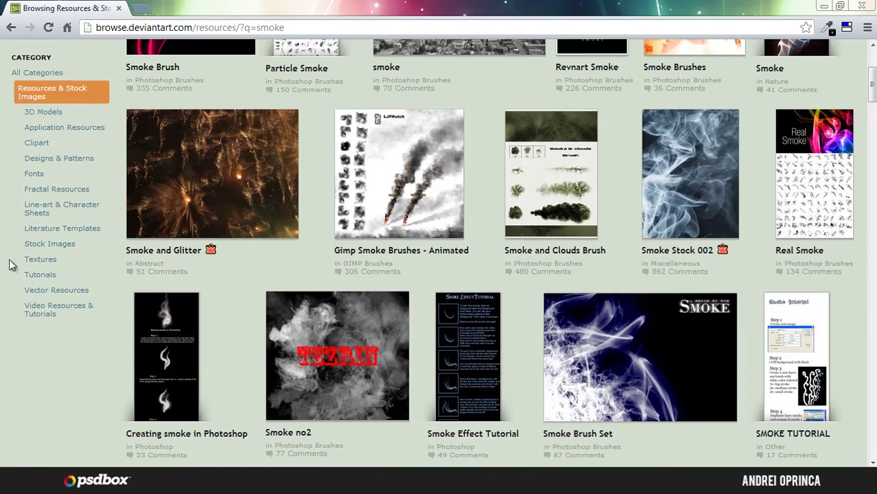
click(60, 245)
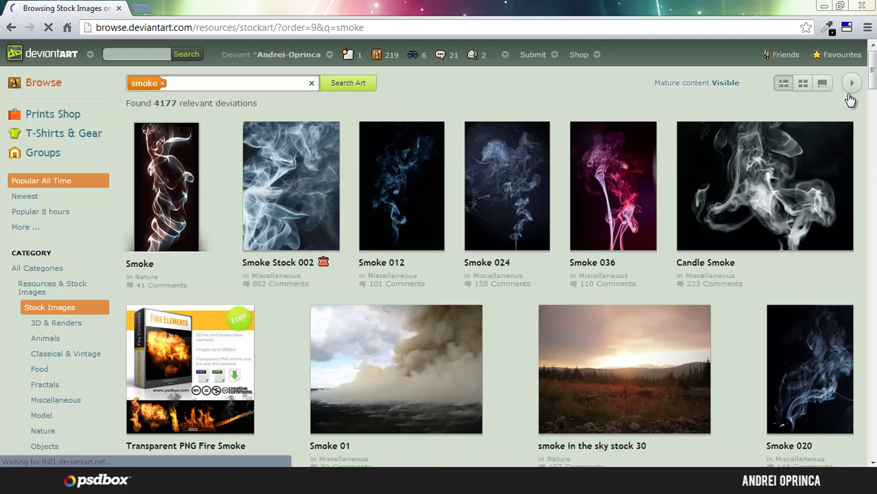
drag(871, 79, 855, 154)
scroll(808, 183, up, 7)
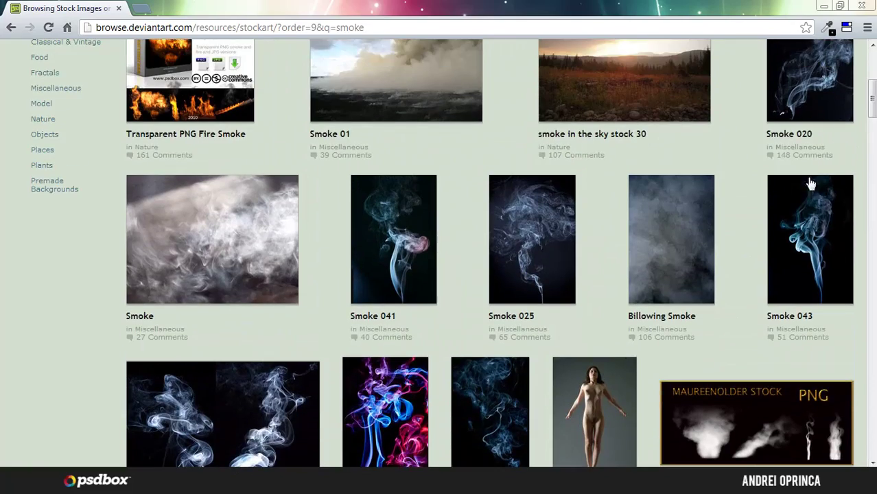
Open the Smoke 043 stock picture, inspect it at full size and copy the image.
click(802, 219)
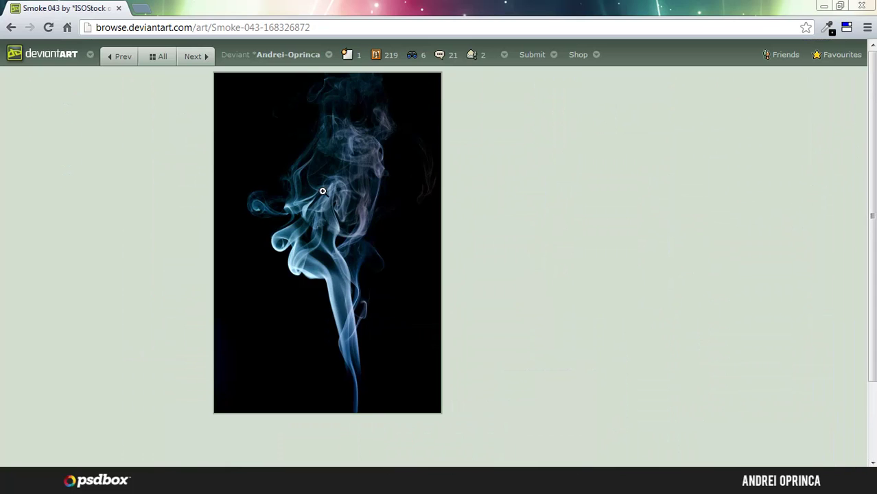
click(338, 228)
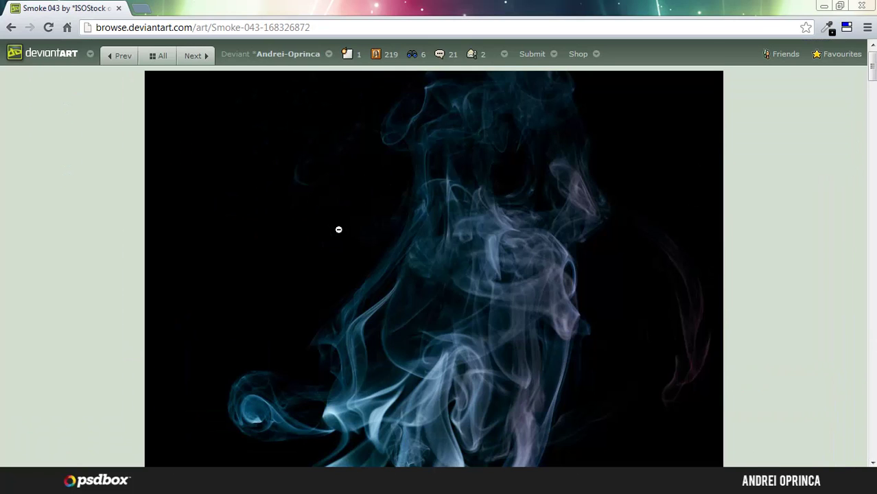
click(338, 229)
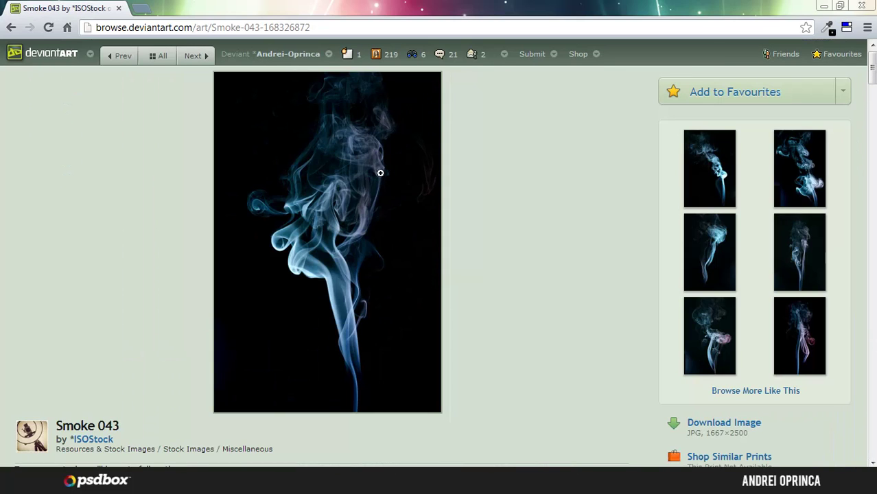
right_click(345, 212)
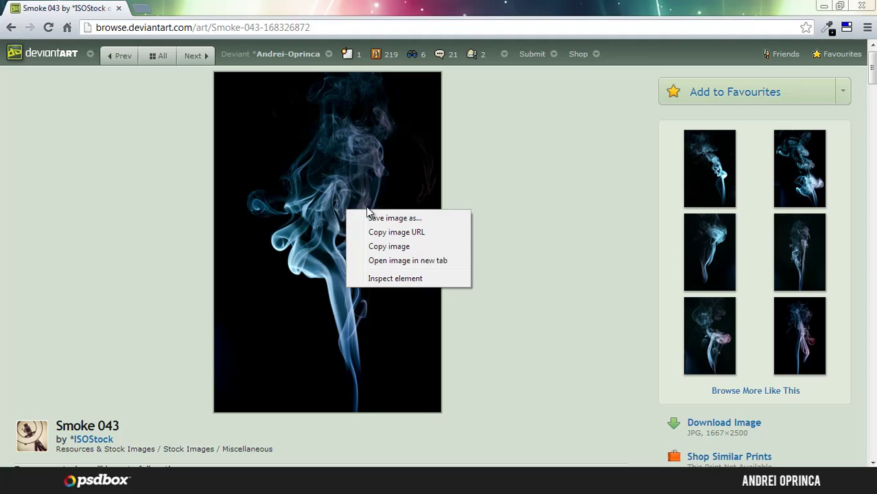
click(382, 249)
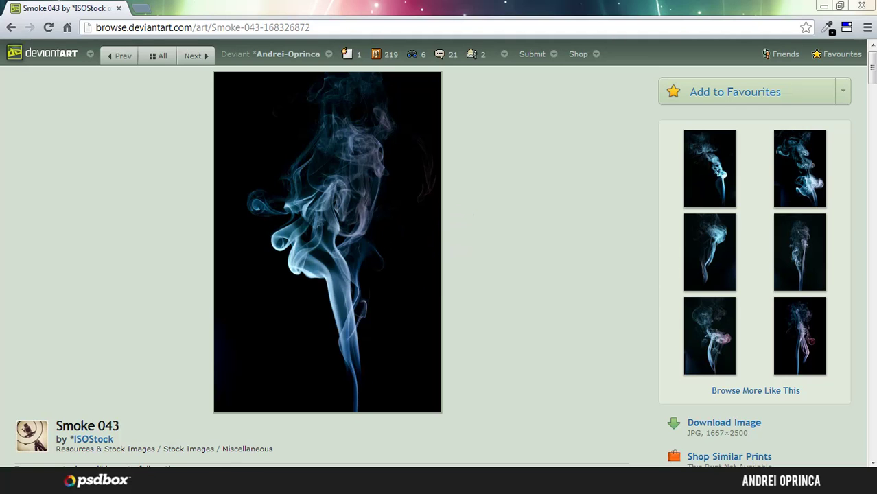
Switch to Photoshop, paste the smoke picture above the candle layer and hide the pasted layer.
click(302, 481)
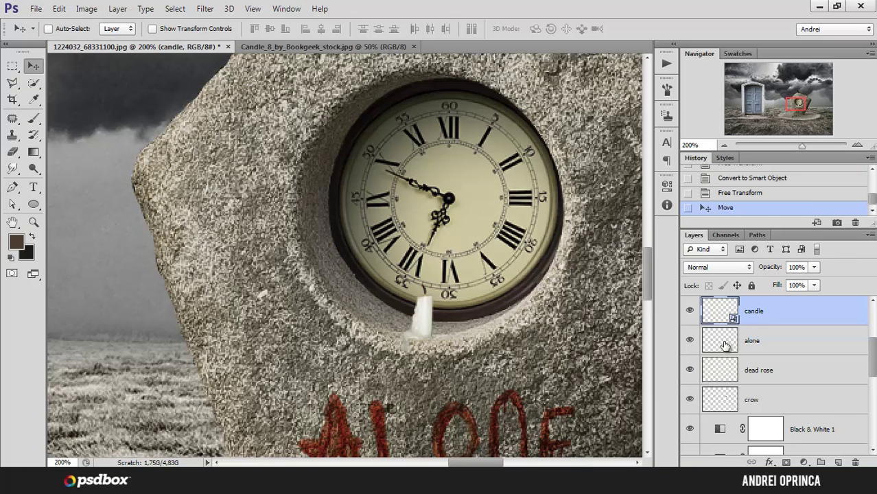
key(ctrl+v)
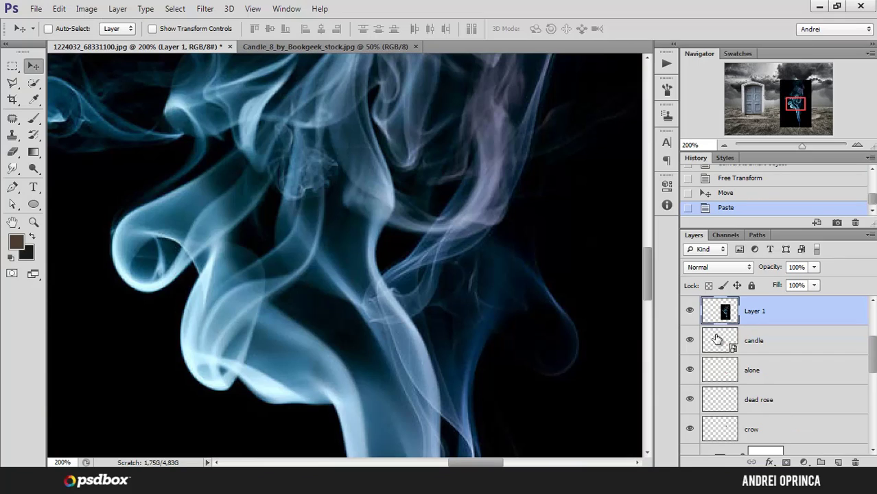
alt+click(443, 274)
alt+click(446, 271)
alt+click(459, 278)
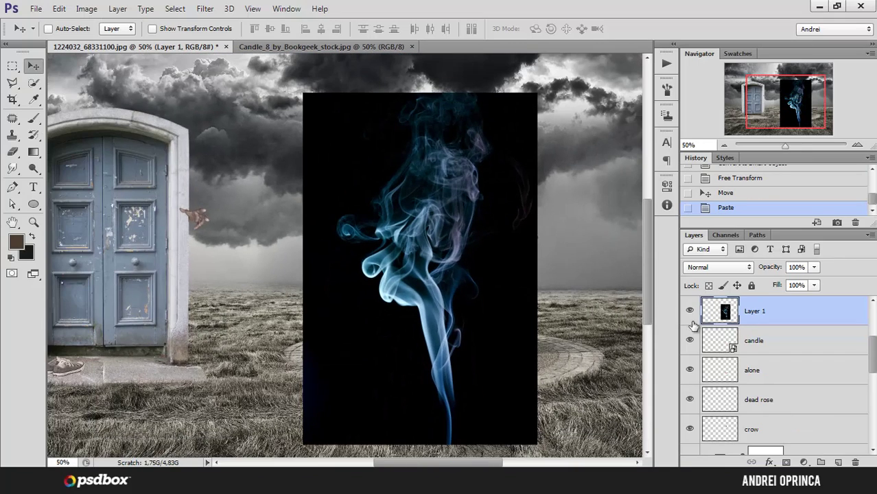
click(690, 312)
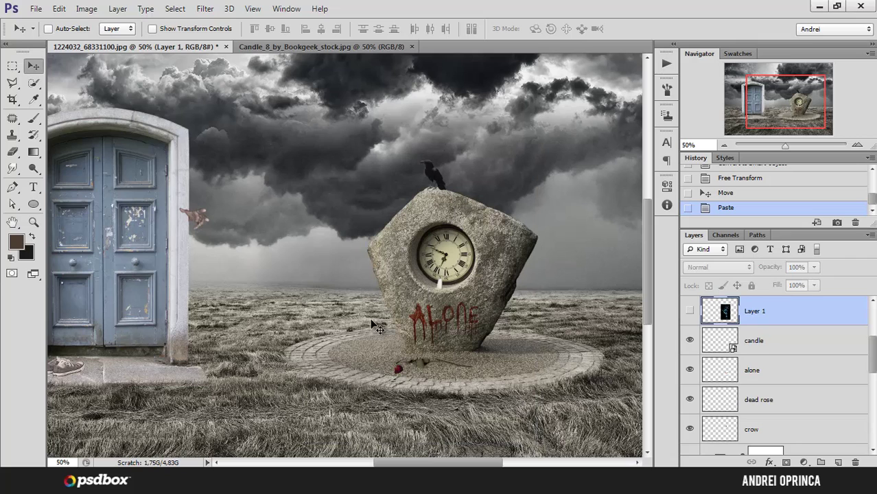
Switch back to the browser and examine the Smoke 043 page's download option and stock usage notes.
click(146, 480)
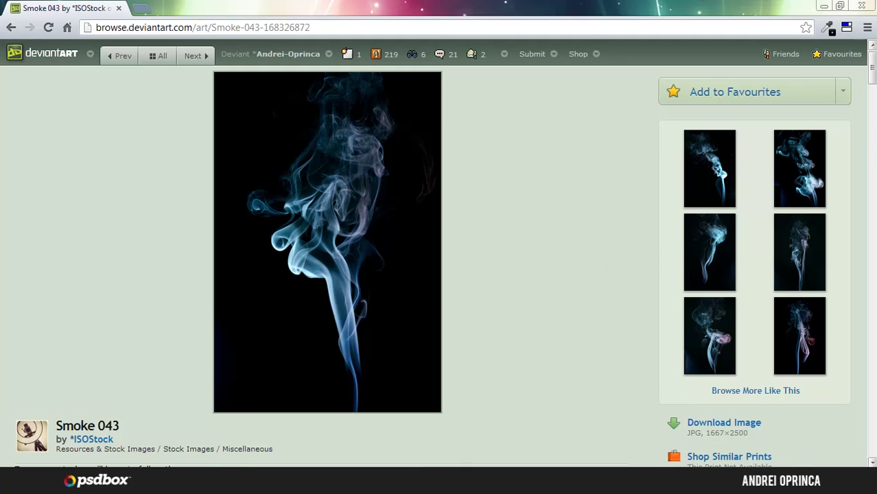
drag(872, 74, 872, 85)
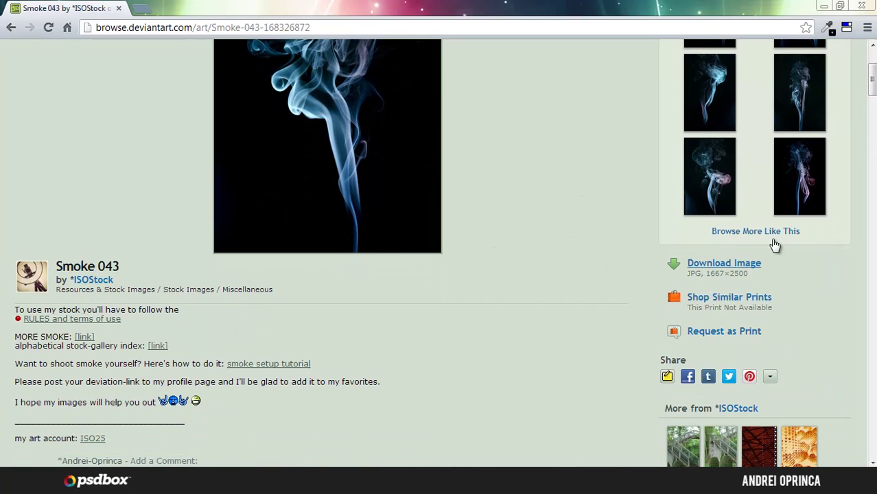
mouse_move(872, 86)
mouse_down()
mouse_move(873, 74)
mouse_move(873, 91)
mouse_up()
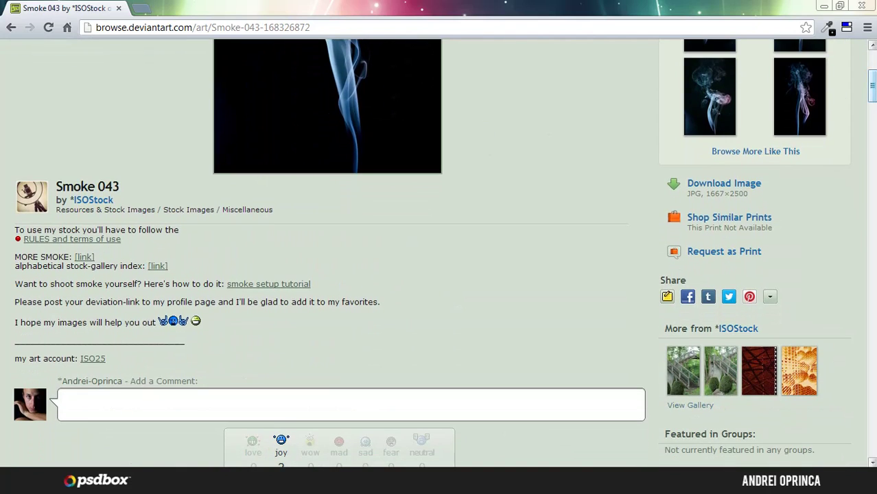
scroll(578, 313, up, 2)
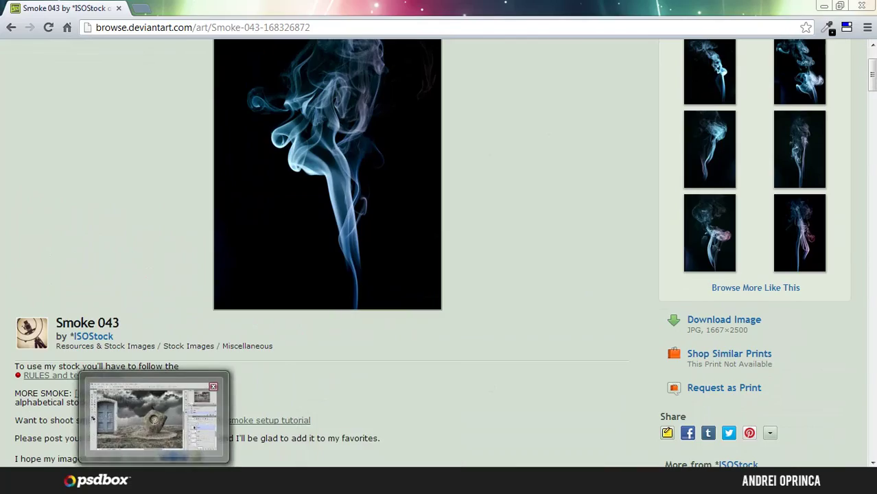
Switch to Photoshop, show the smoke layer again and scale it down to roughly a fifth, over the stone monument's clock.
click(154, 481)
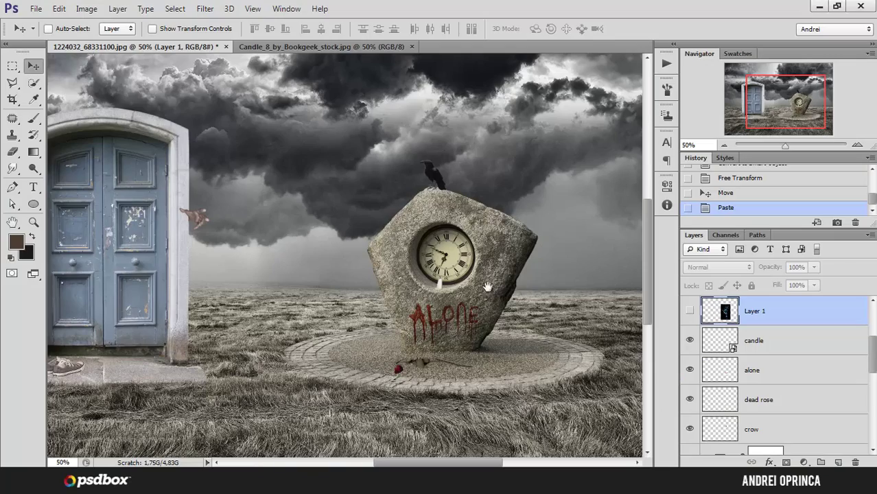
drag(492, 286, 610, 285)
click(690, 310)
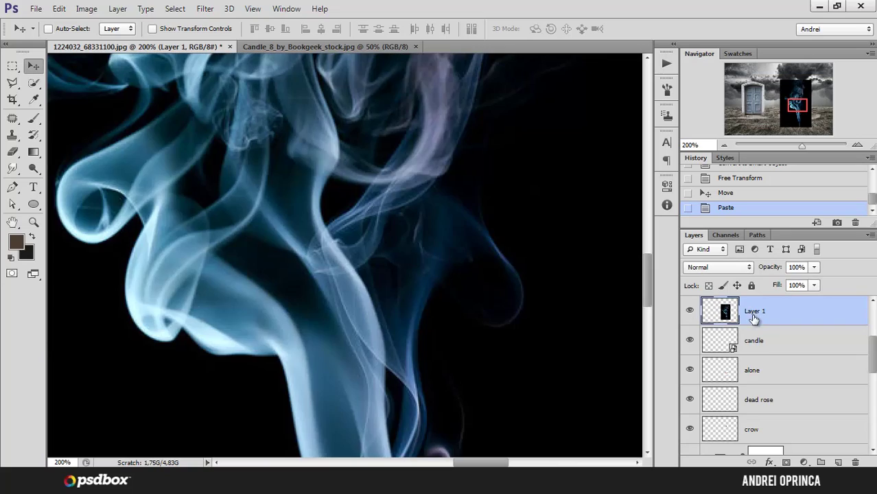
ctrl+alt+click(484, 235)
ctrl+alt+click(484, 235)
ctrl+alt+click(484, 235)
ctrl+alt+click(484, 235)
key(ctrl+t)
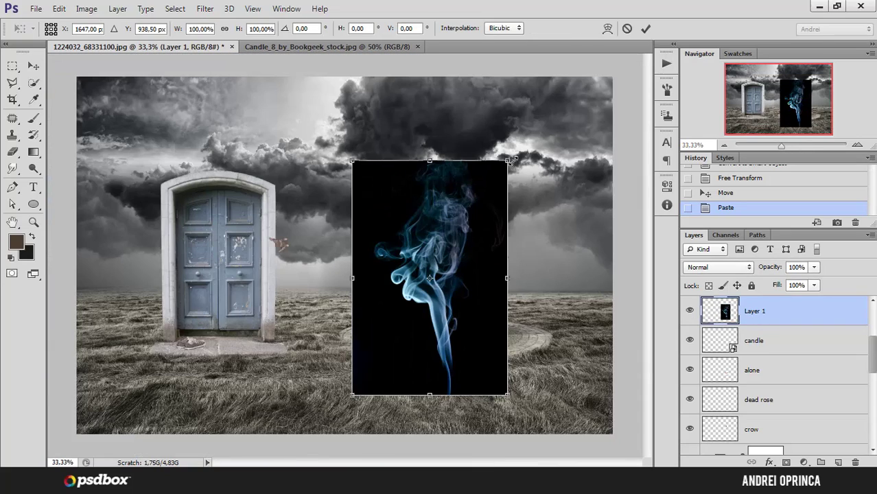
drag(499, 170, 443, 259)
key(Return)
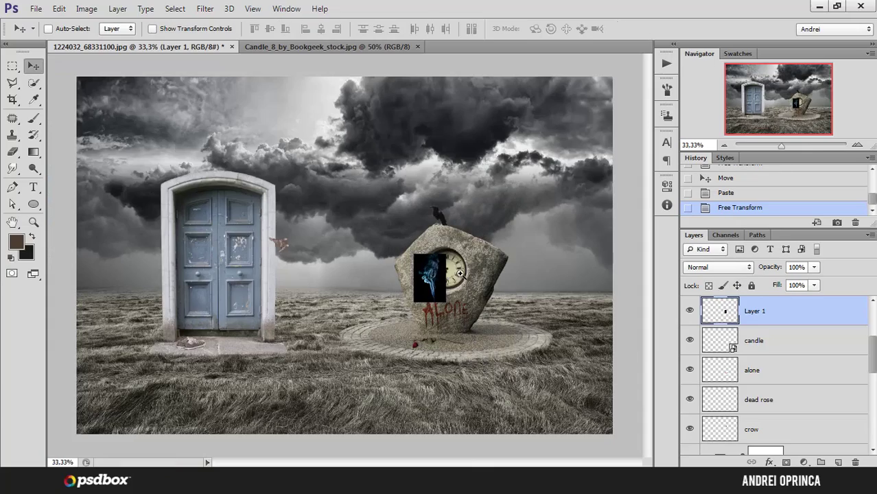
Set the smoke layer's blend mode to Screen and move the smoke so it rises from the candle's wick.
ctrl+click(463, 276)
ctrl+click(463, 277)
ctrl+click(463, 277)
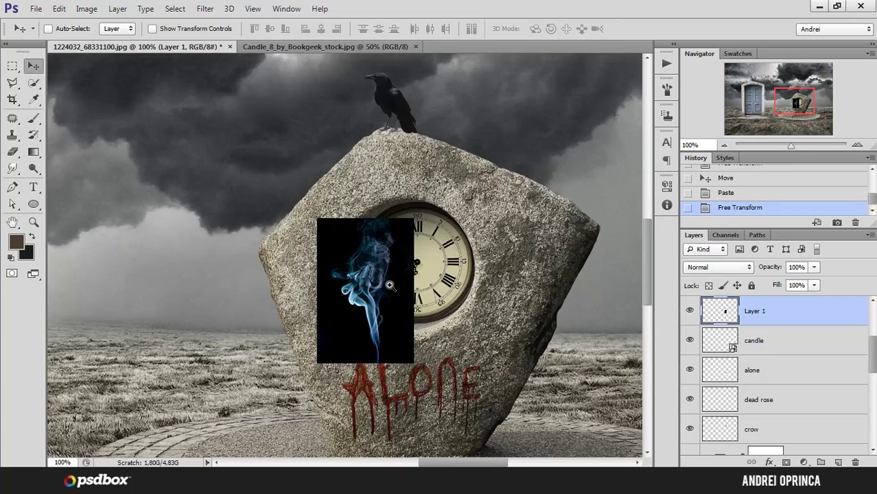
ctrl+click(397, 284)
drag(417, 307, 442, 258)
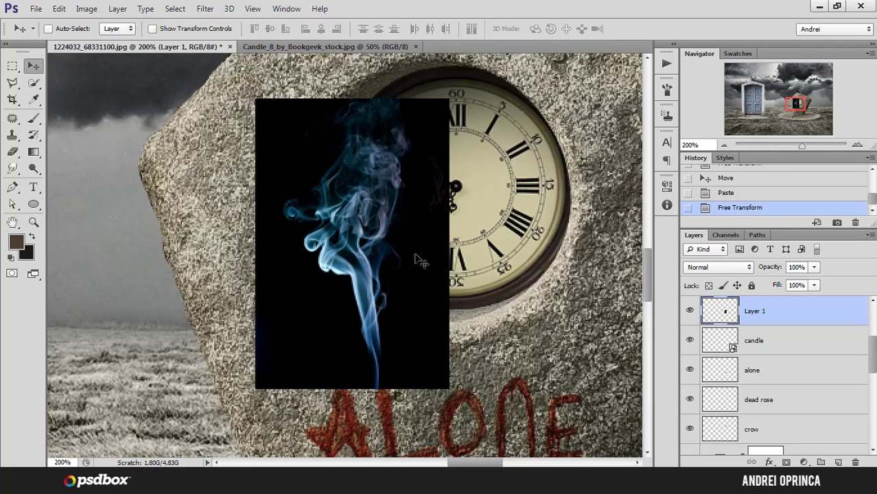
click(704, 267)
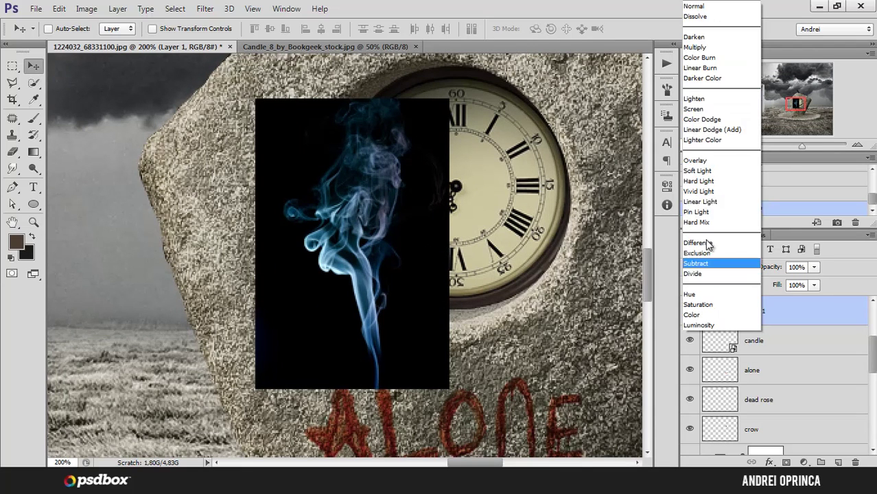
click(707, 109)
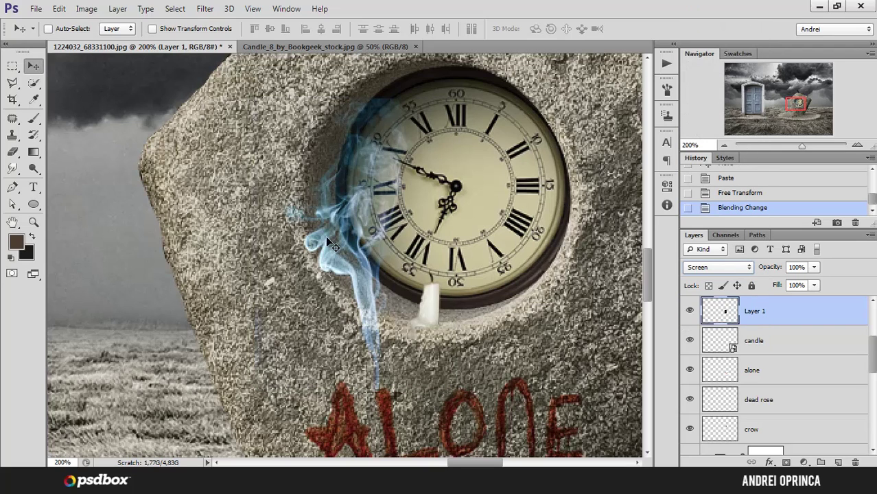
drag(329, 244, 391, 147)
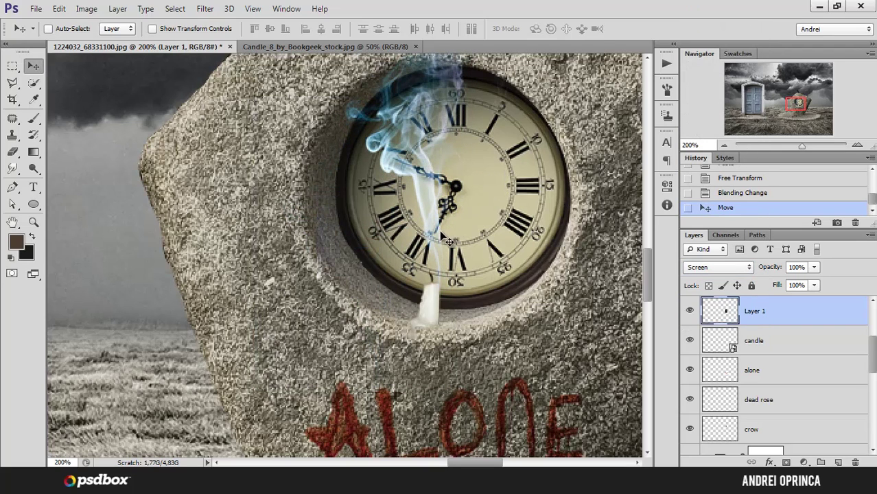
Scale the smoke down further with Free Transform and place its base on the candle's wick, inside the clock face.
key(ctrl+t)
drag(508, 285, 426, 172)
drag(399, 126, 437, 248)
drag(457, 159, 475, 122)
mouse_move(438, 211)
mouse_down()
mouse_move(447, 218)
mouse_move(439, 214)
mouse_up()
key(Return)
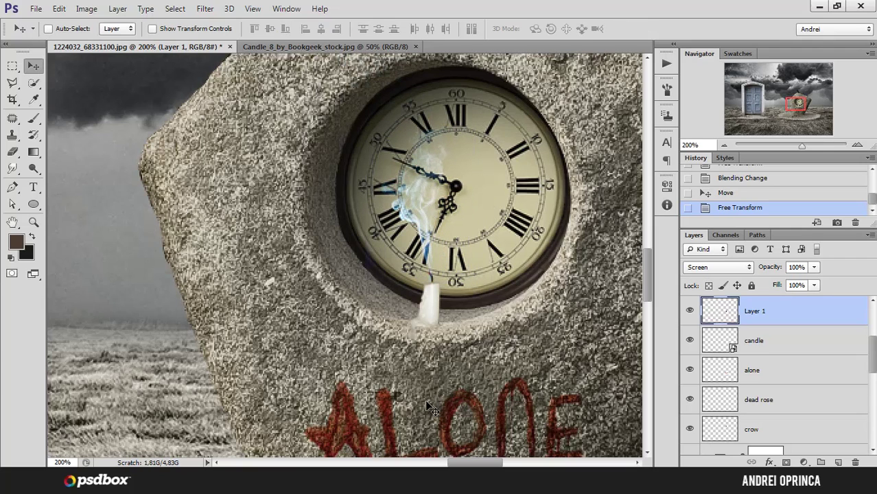
Desaturate the smoke layer with a Hue/Saturation adjustment, setting Saturation to -73.
key(ctrl+u)
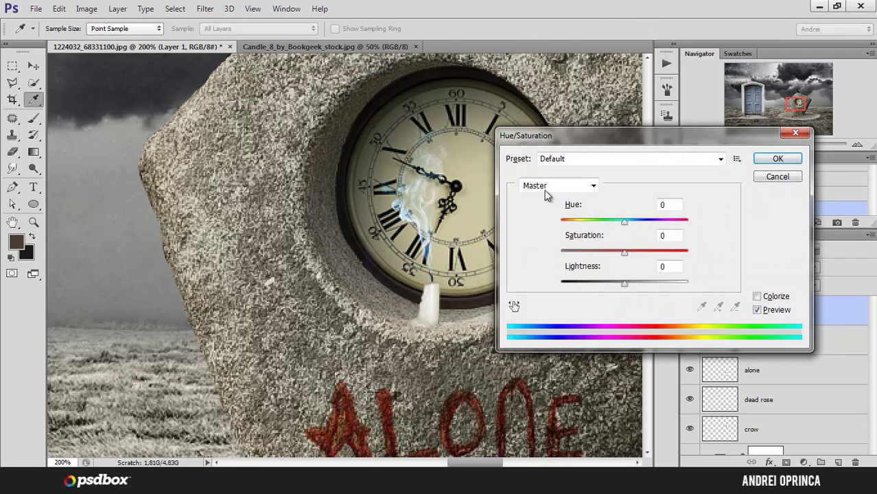
drag(625, 253, 575, 254)
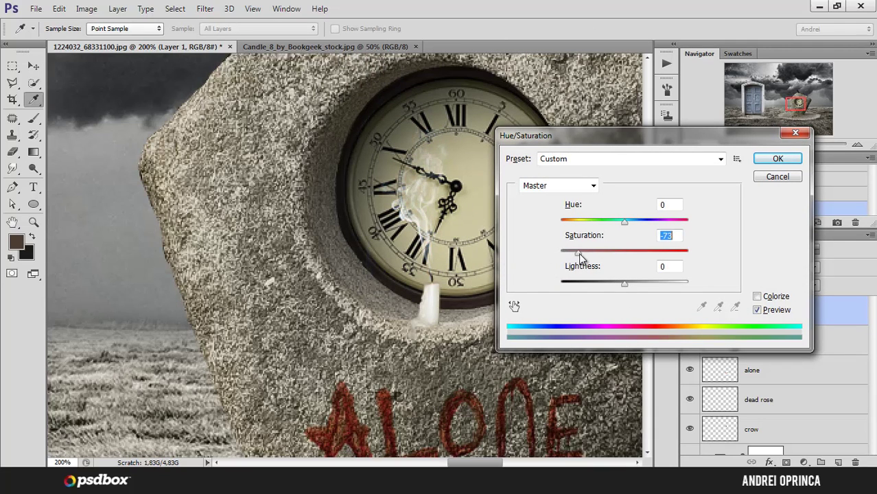
click(777, 159)
Erase the leftover edges around the smoke on the clock with a size 60 Eraser.
key(e)
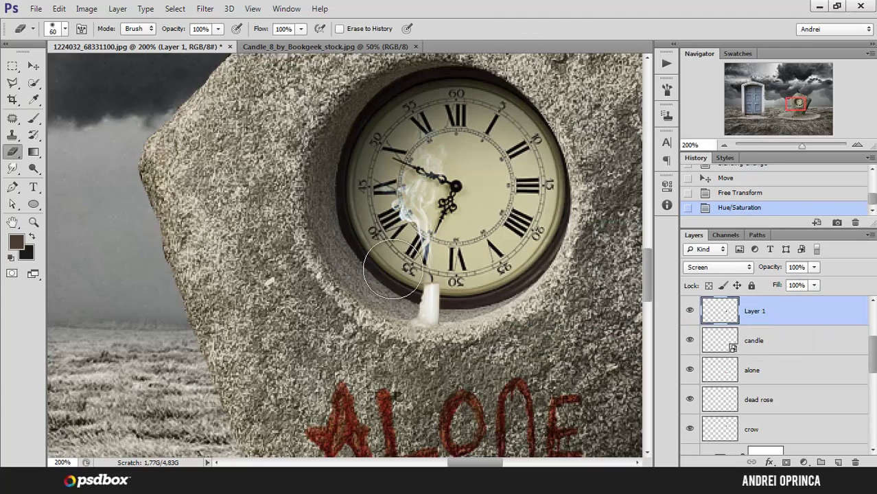
mouse_move(476, 97)
mouse_down()
mouse_move(422, 95)
mouse_move(385, 98)
mouse_up()
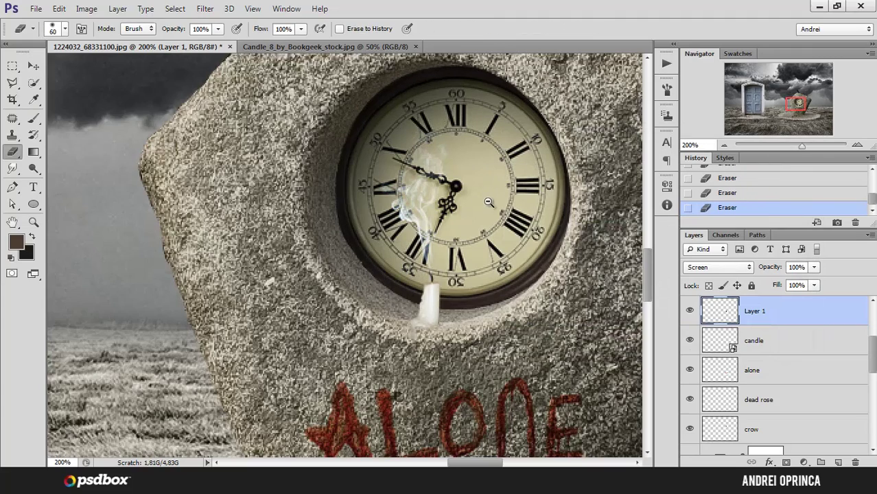
scroll(511, 188, down, 2)
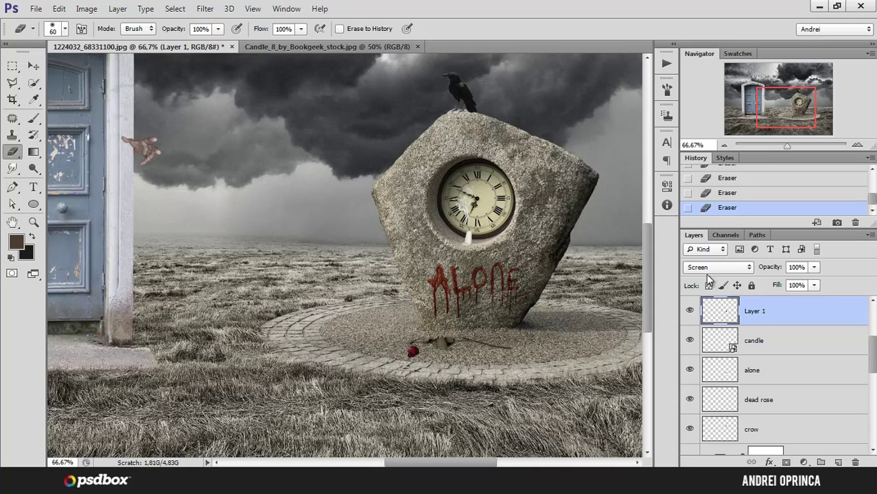
Rename the smoke picture's layer as smoke.
double_click(753, 311)
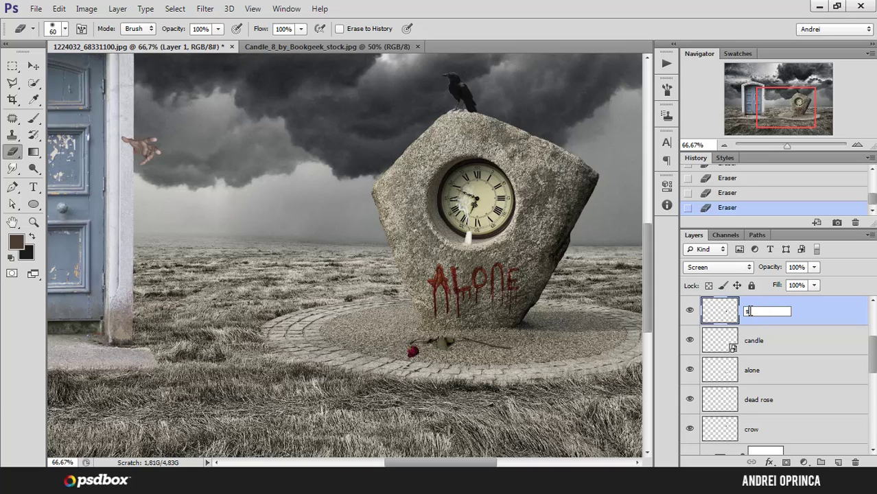
text(smoke)
key(Return)
scroll(401, 185, down, 1)
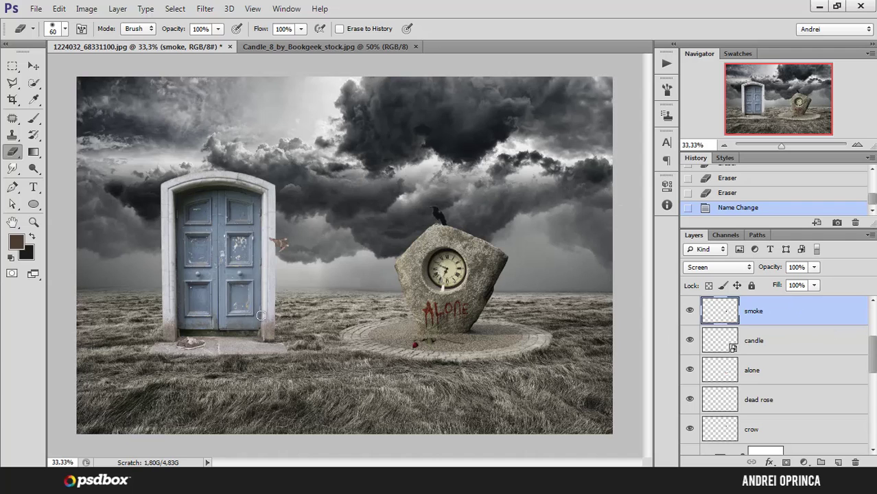
Duplicate the door layer beneath the original without its layer mask, and select the original door layer.
drag(873, 352, 861, 302)
click(33, 66)
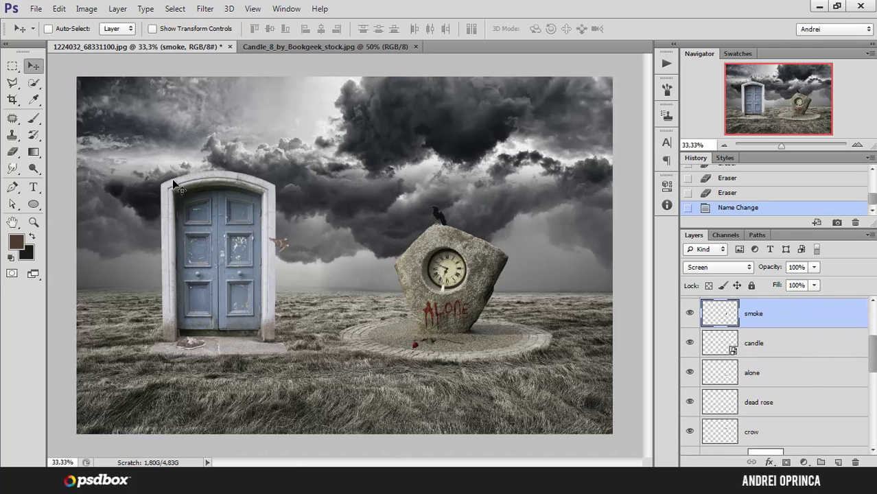
ctrl+click(253, 242)
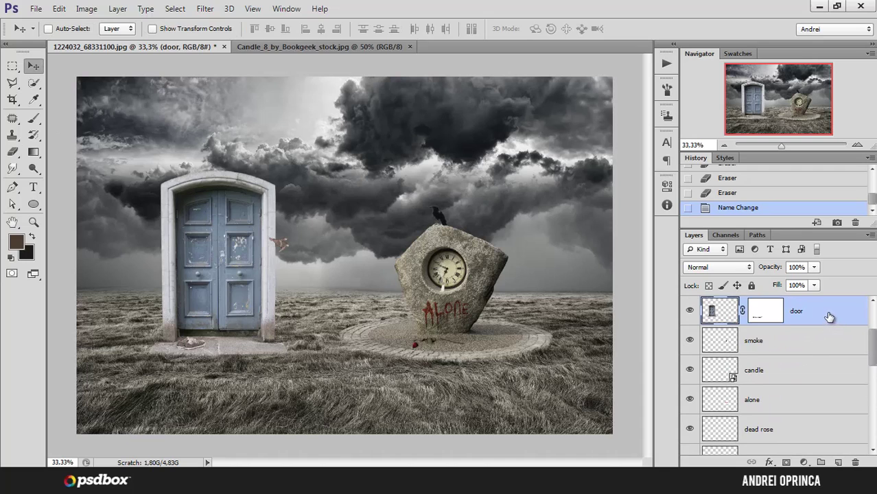
drag(828, 313, 855, 462)
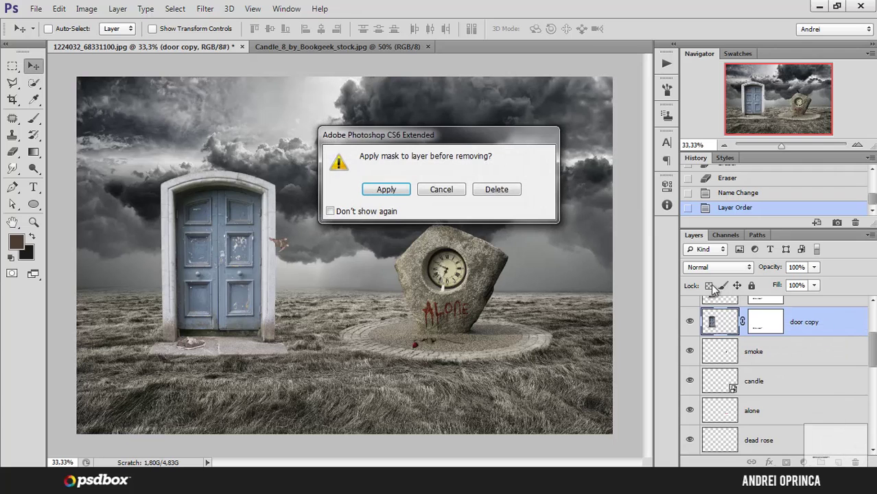
click(497, 189)
scroll(873, 347, up, 2)
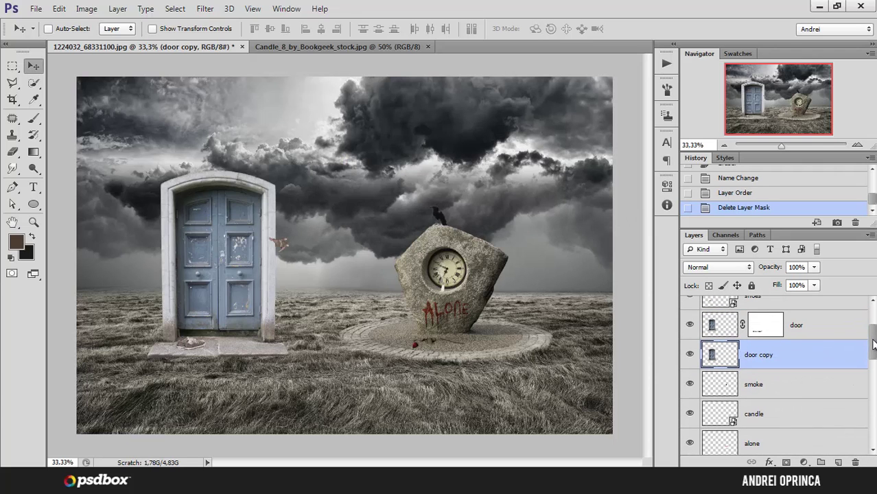
click(823, 332)
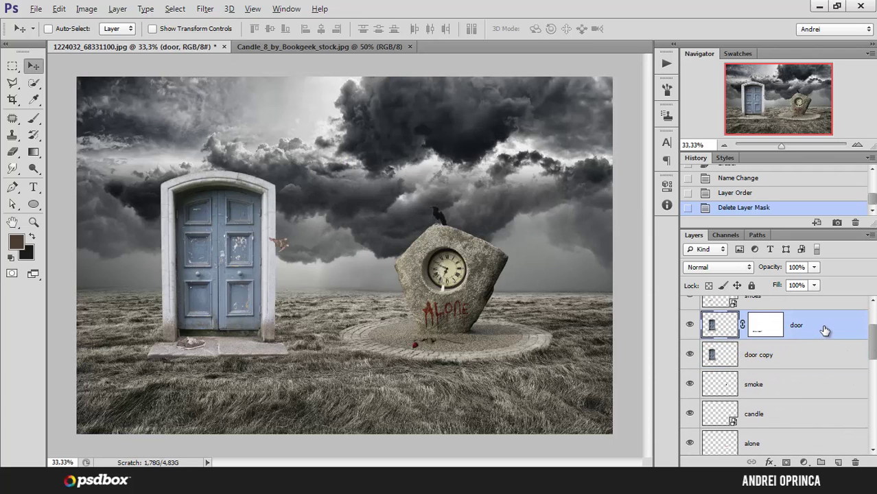
Rename the duplicated door layer as door shadow.
drag(819, 334, 826, 357)
key(ctrl+z)
double_click(763, 356)
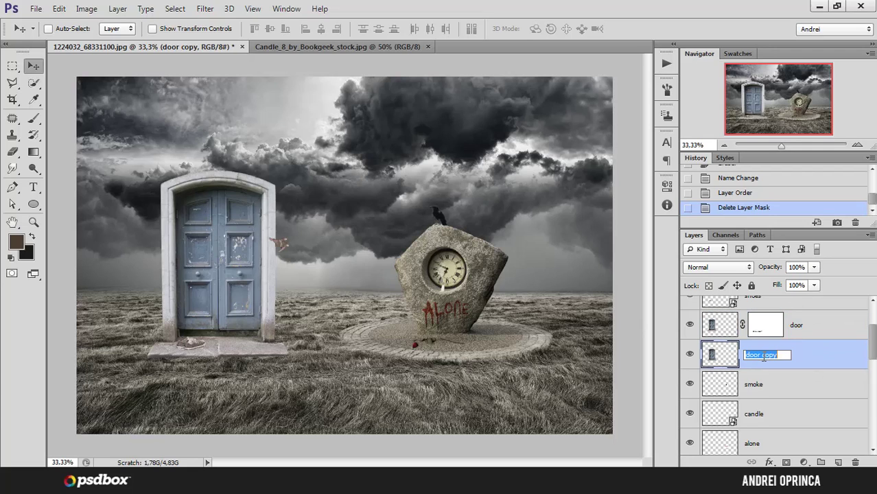
text(shadow)
key(Return)
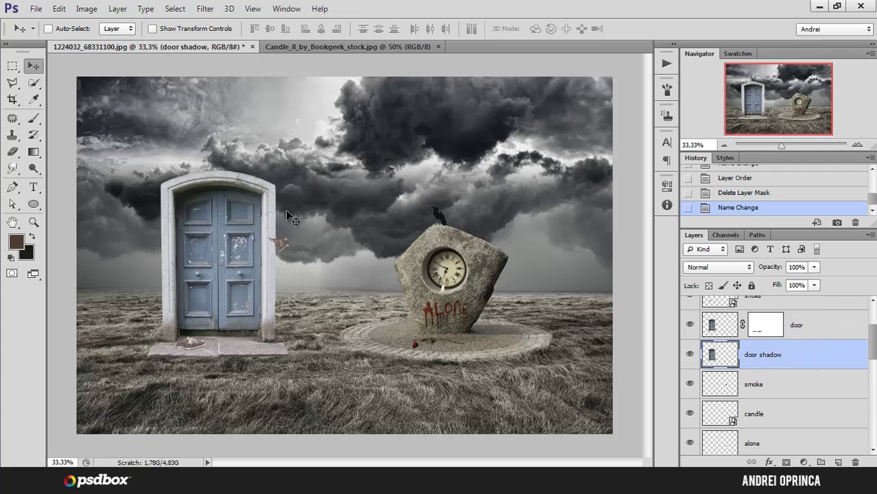
Turn the door shadow layer black by lowering Lightness in a Hue/Saturation adjustment.
drag(300, 246, 355, 253)
key(ctrl+z)
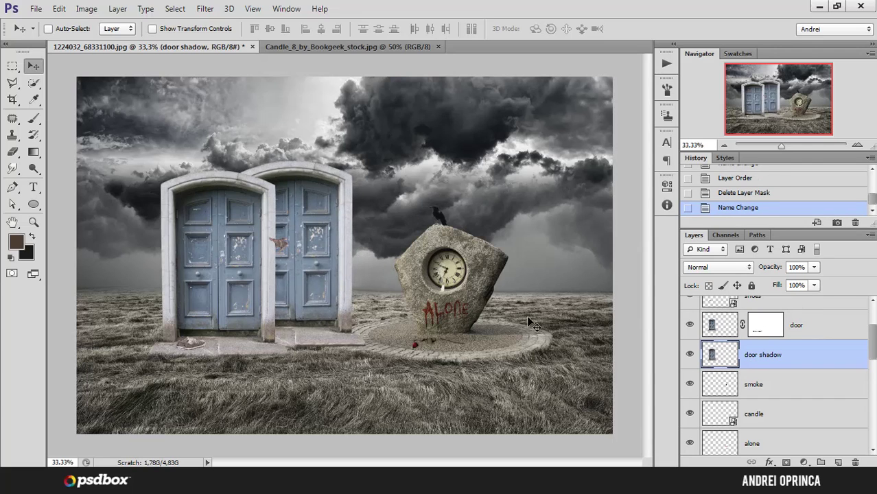
key(ctrl+u)
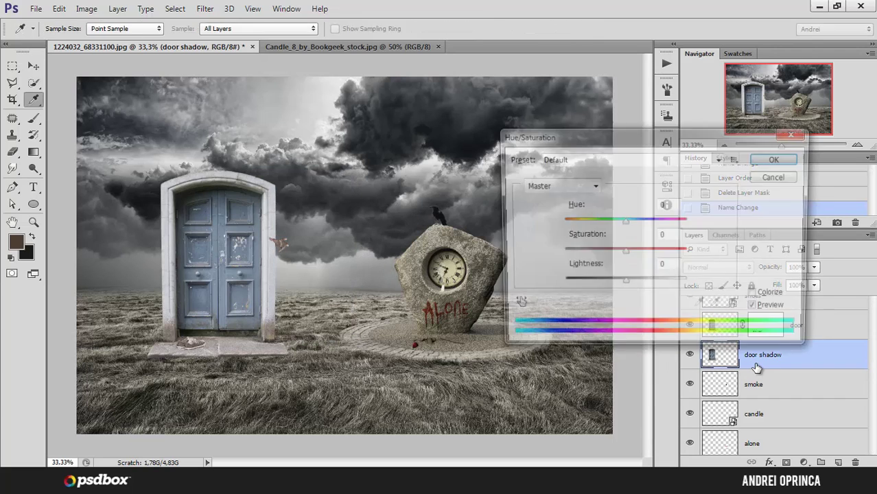
drag(623, 284, 560, 283)
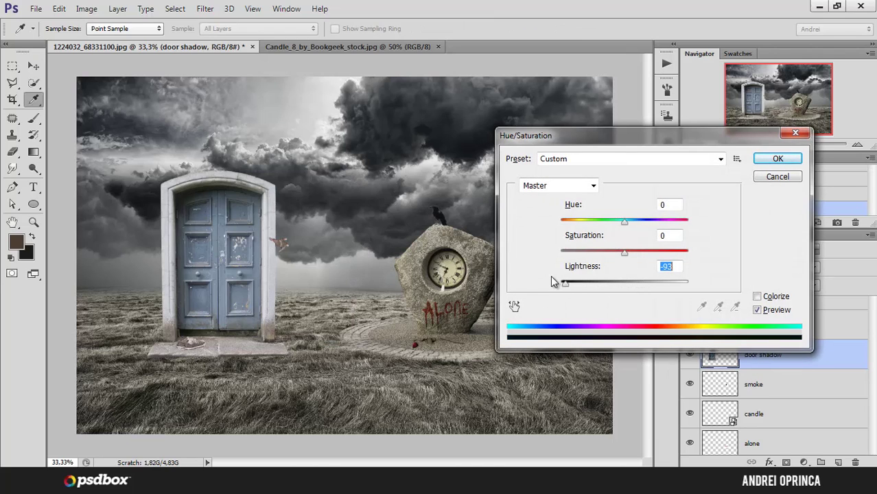
click(770, 161)
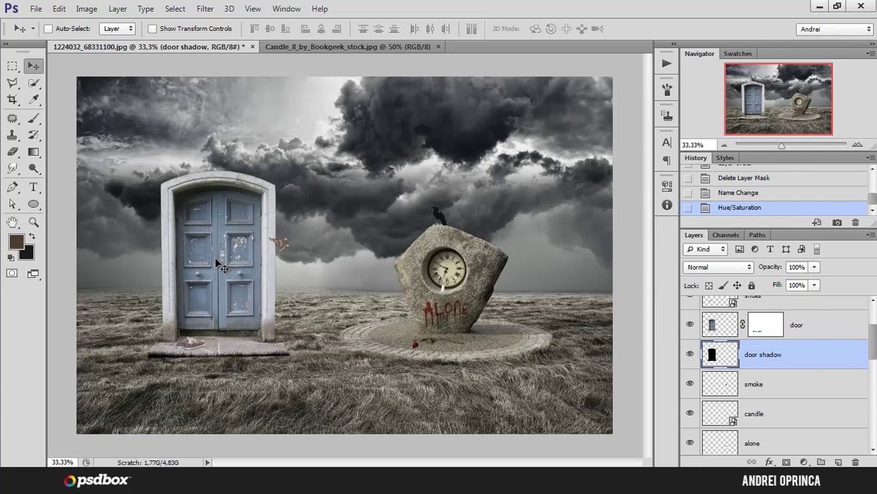
Distort the black door shape into a flat shadow lying on the grass from the doorstep to the clock stone's base.
key(ctrl+t)
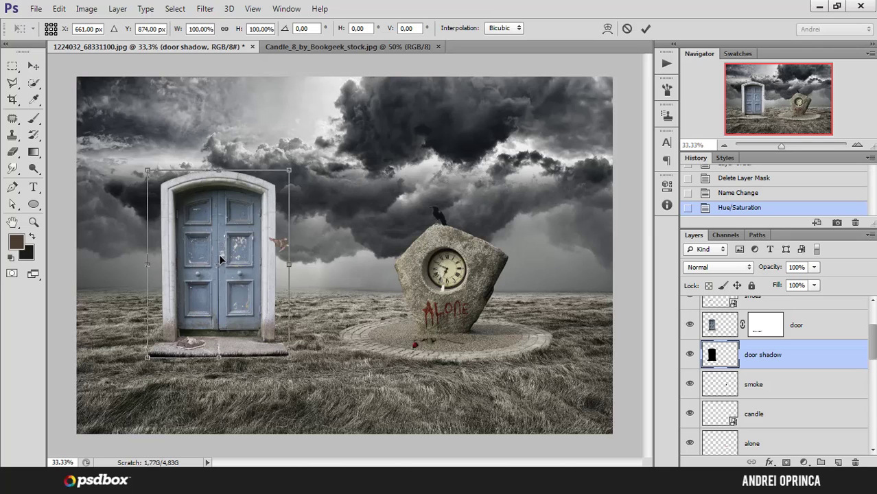
right_click(247, 226)
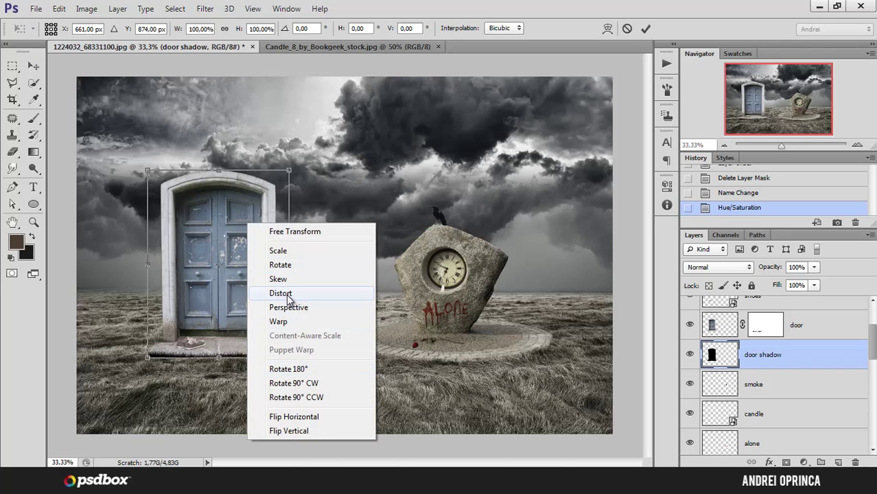
click(282, 294)
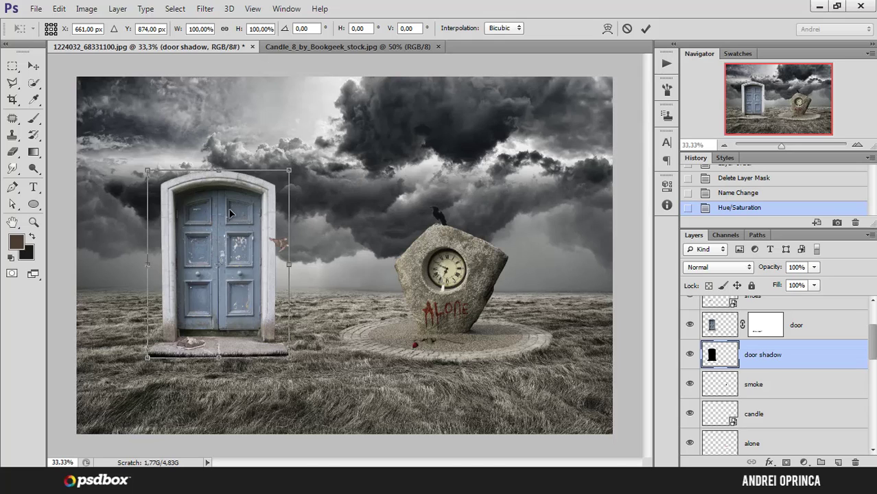
drag(220, 174, 384, 338)
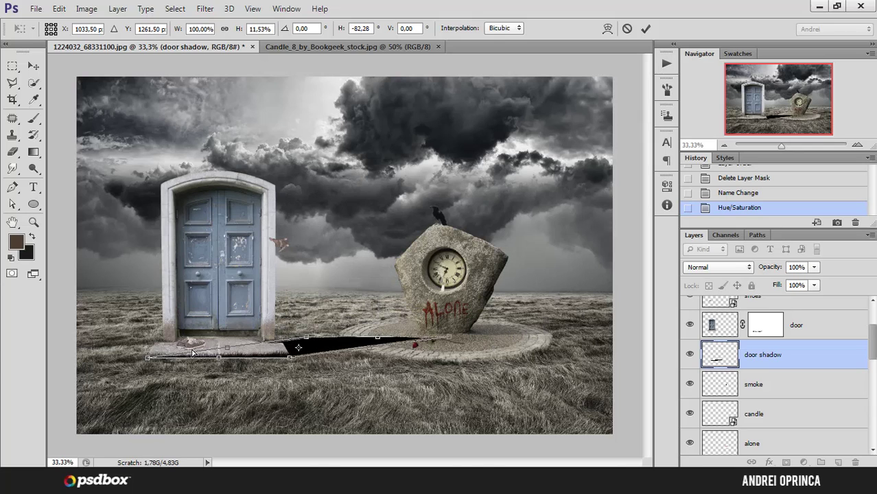
mouse_move(217, 361)
mouse_down()
mouse_move(231, 345)
mouse_move(232, 356)
mouse_up()
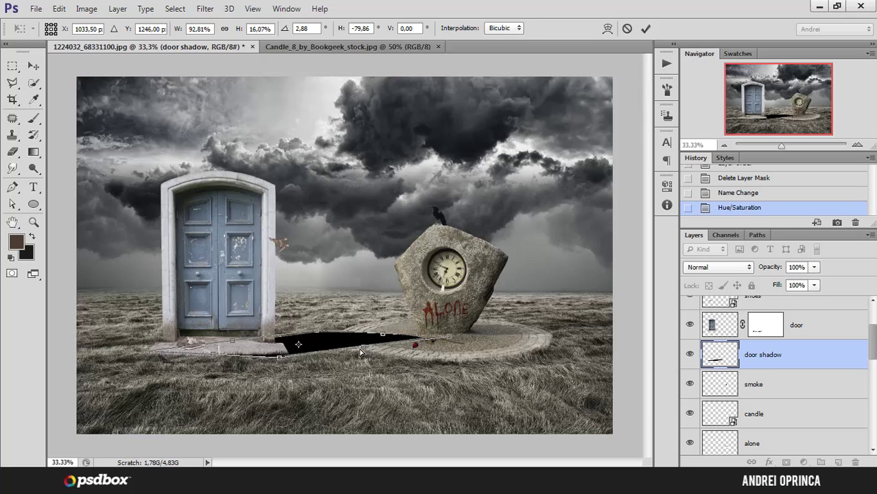
drag(360, 352, 389, 332)
drag(209, 359, 204, 358)
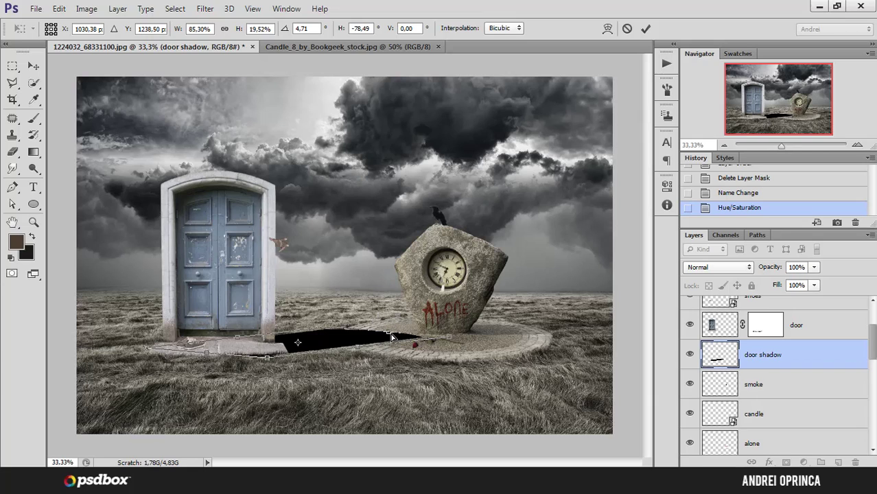
drag(391, 336, 397, 336)
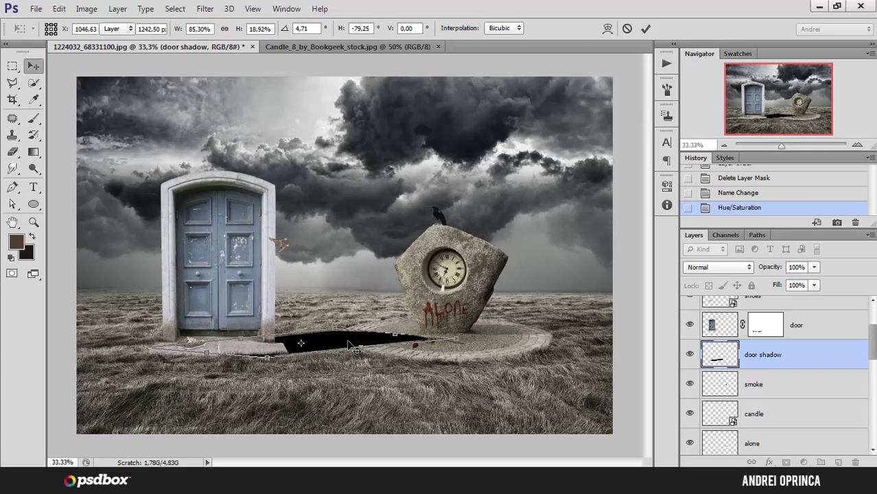
key(Return)
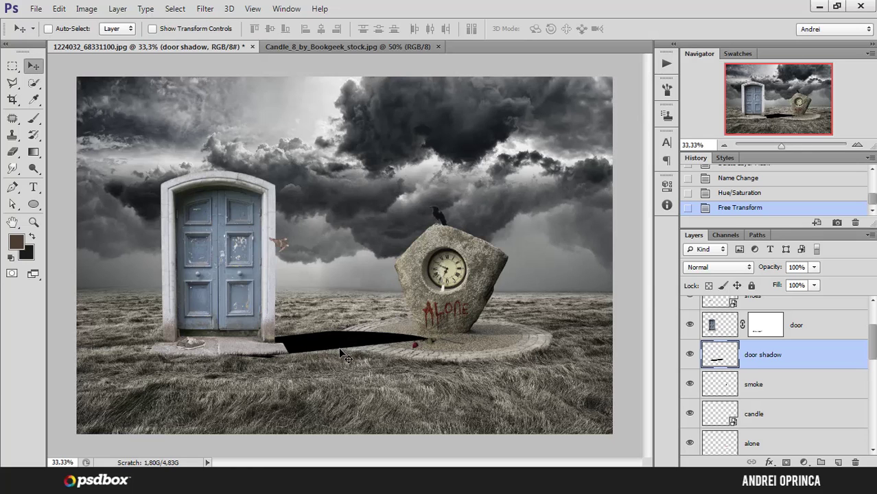
Soften the door shadow with a Gaussian Blur of 4.1 pixels radius.
ctrl+click(332, 353)
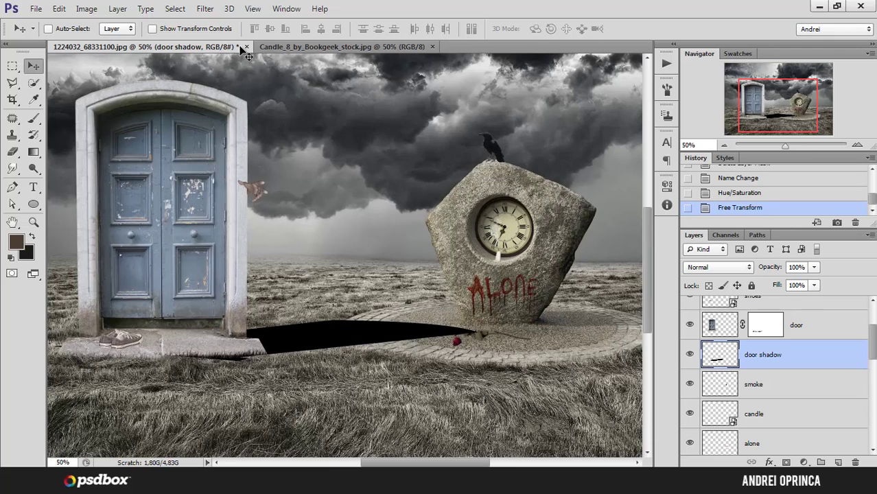
click(205, 8)
mouse_move(241, 181)
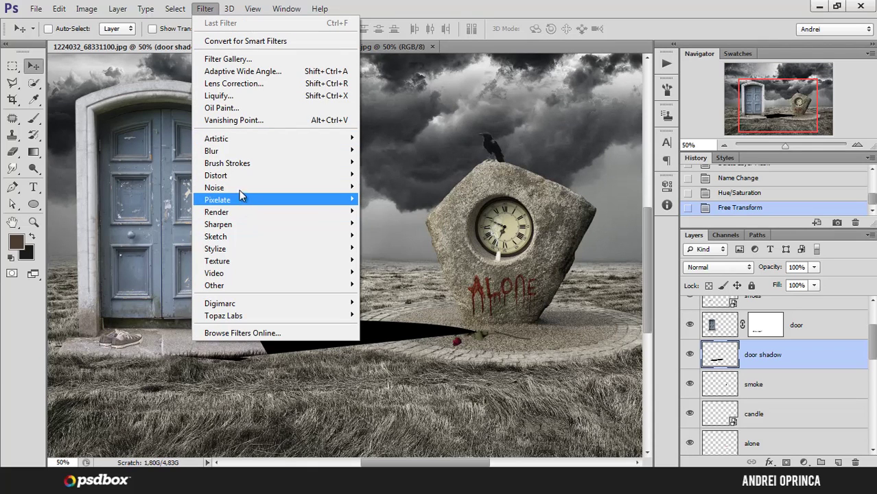
mouse_move(226, 150)
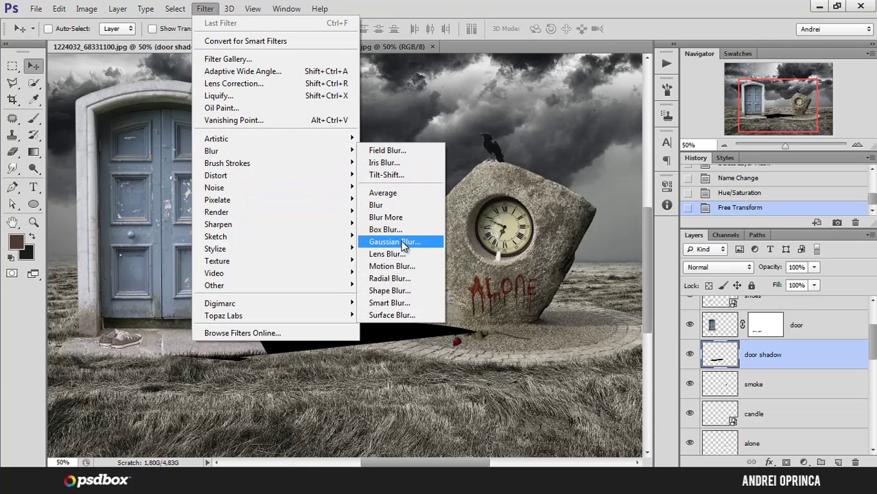
click(402, 242)
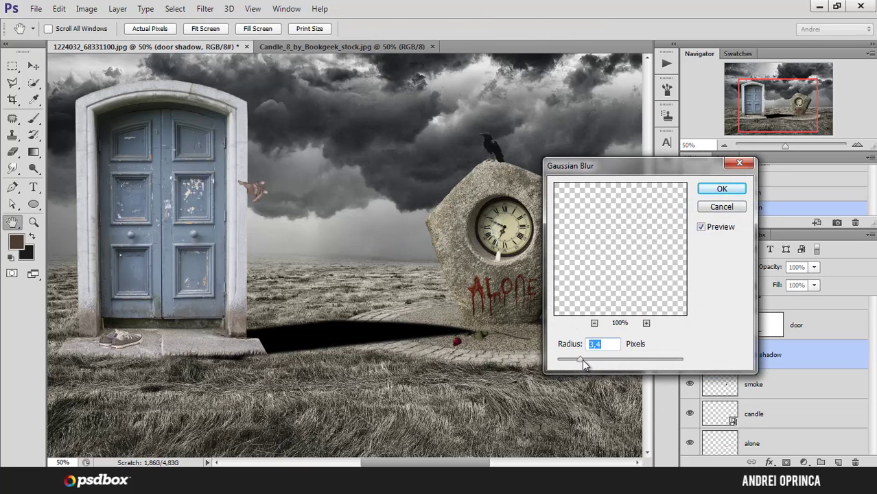
mouse_move(580, 359)
mouse_down()
mouse_move(591, 359)
mouse_move(585, 361)
mouse_up()
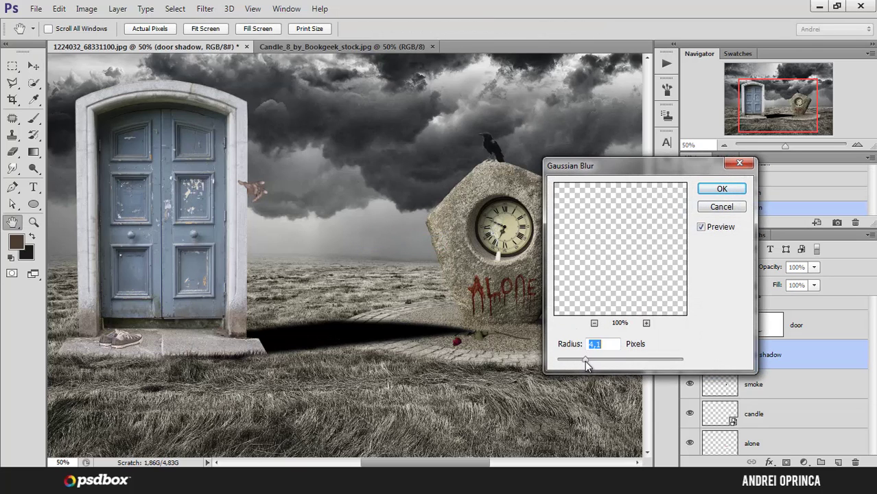
click(714, 194)
Add a layer mask to the door shadow layer and set up a linear black-to-white Gradient for it.
key(v)
click(785, 461)
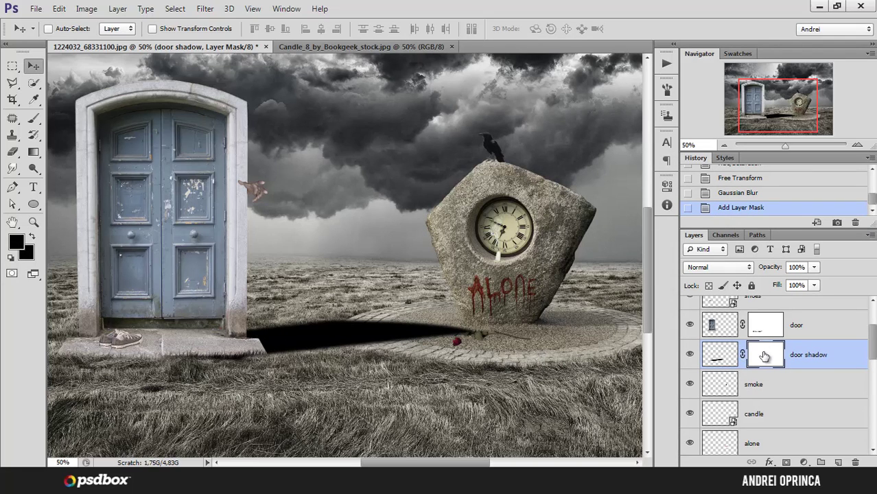
click(33, 152)
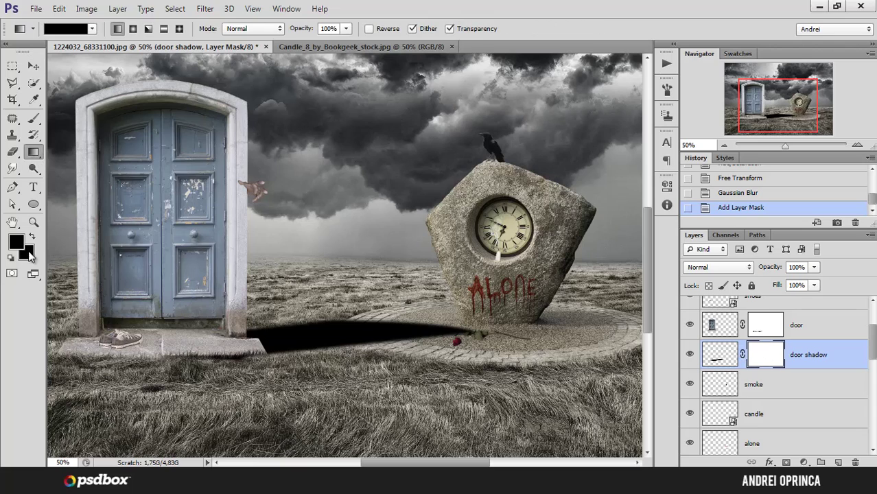
click(11, 258)
click(32, 238)
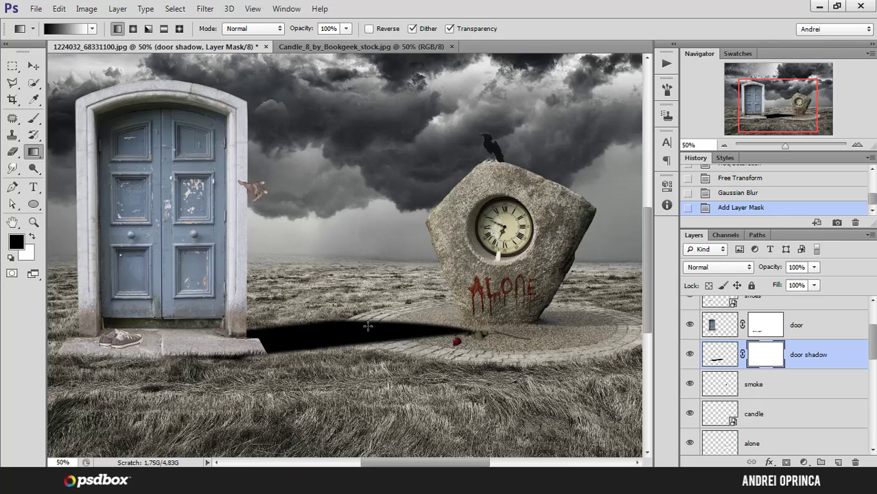
Set the door shadow layer's opacity to 55% and target its layer mask for editing.
click(814, 268)
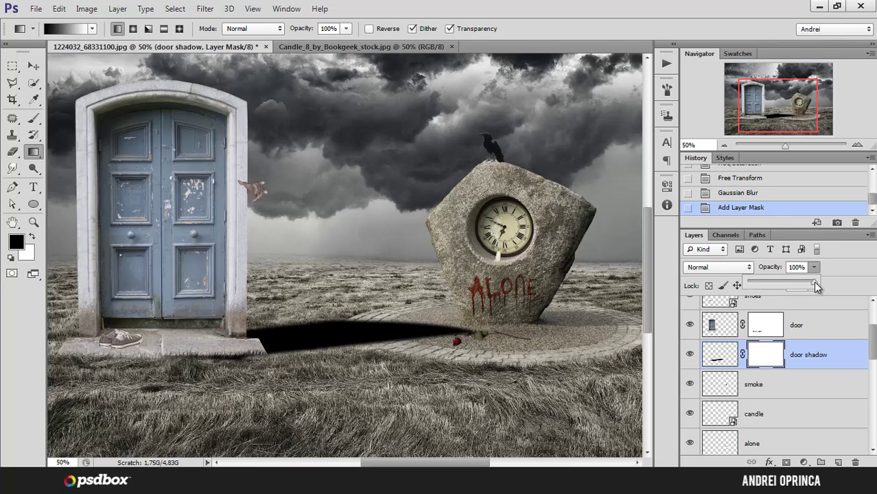
drag(815, 282, 787, 286)
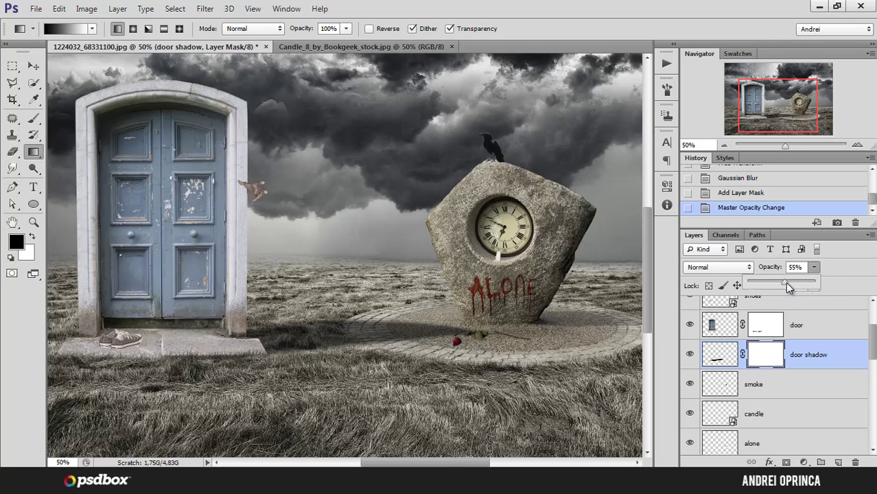
click(811, 349)
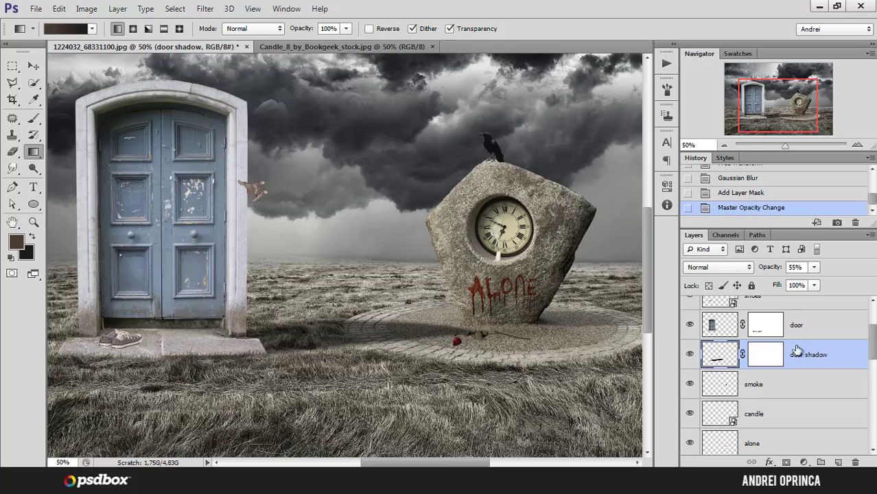
click(767, 353)
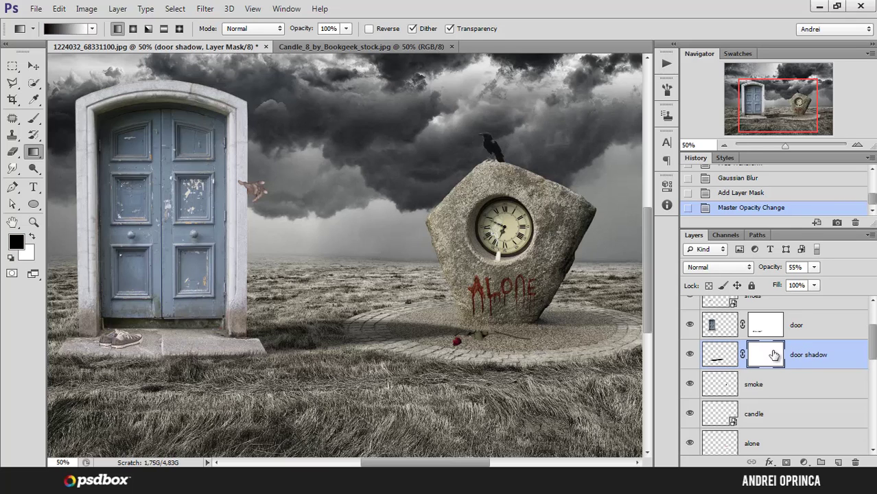
click(72, 32)
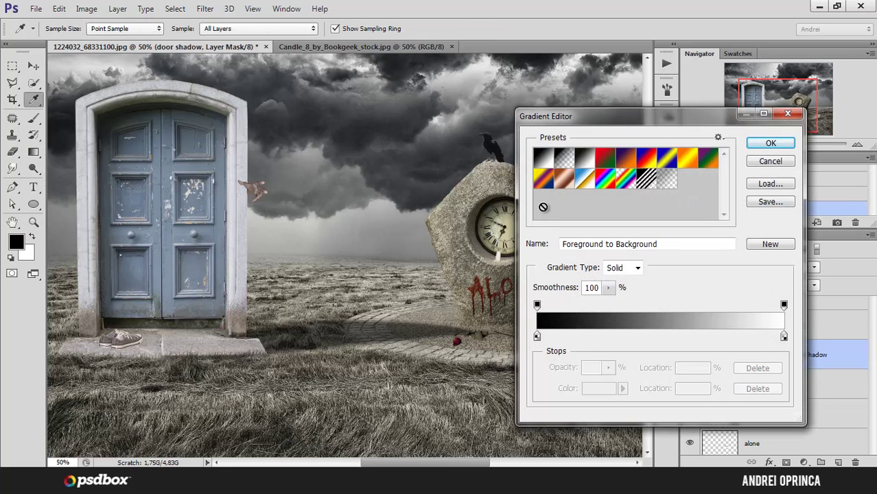
click(537, 336)
click(598, 388)
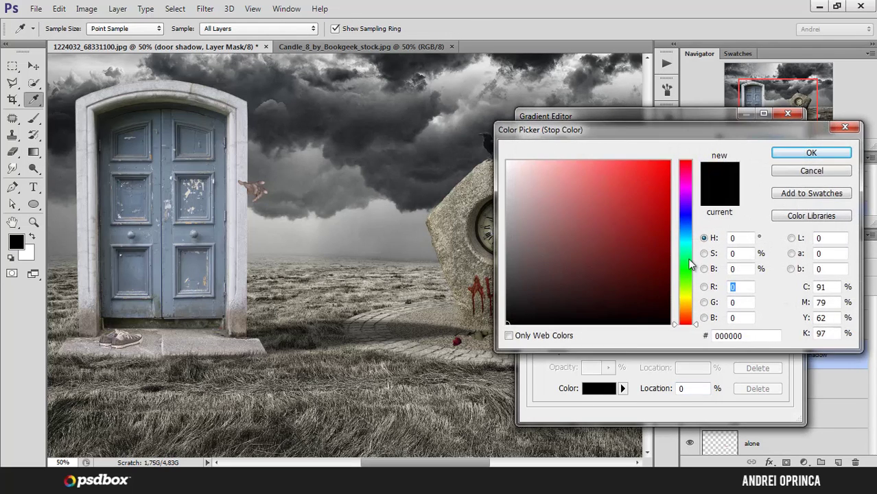
click(809, 172)
click(787, 113)
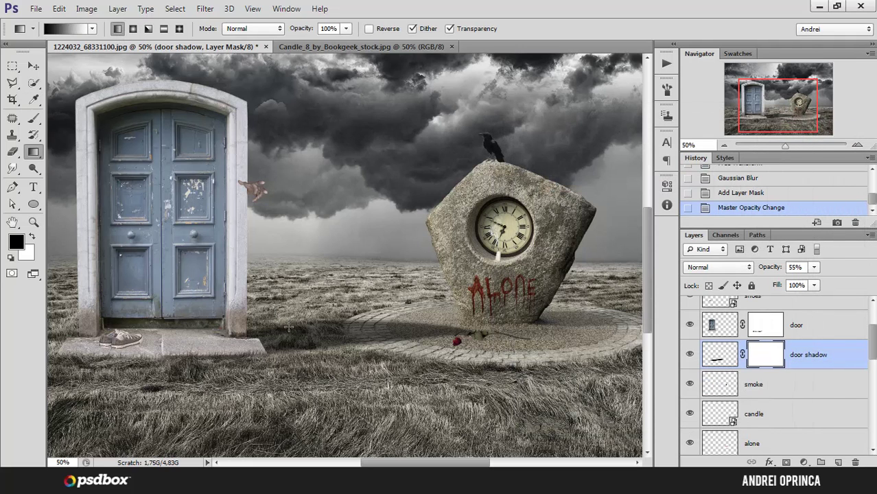
Enable Reverse for the gradient and draw it across the door shadow's mask toward the clock stone, fading out the shadow's far end.
drag(288, 341, 529, 302)
key(ctrl+z)
click(369, 29)
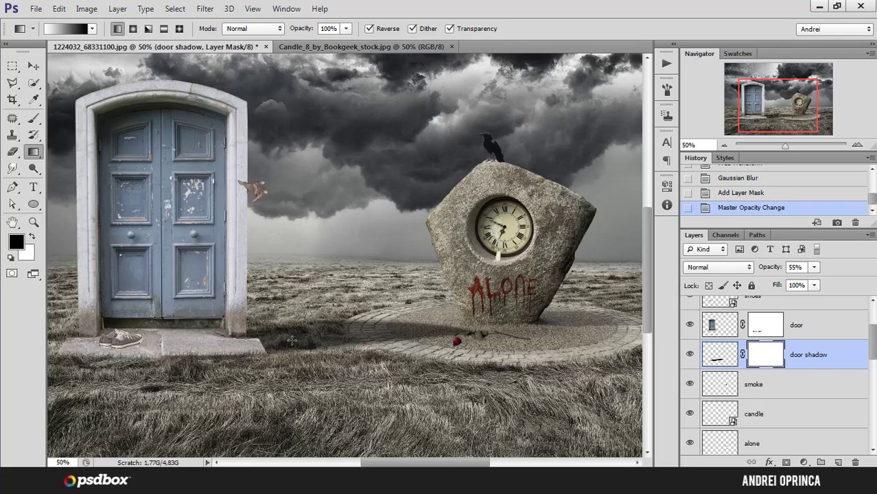
drag(369, 322, 496, 311)
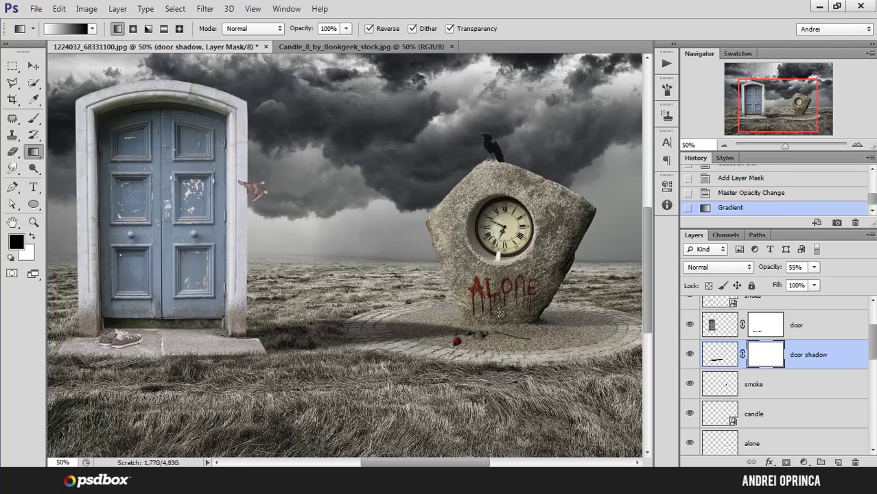
drag(301, 341, 482, 309)
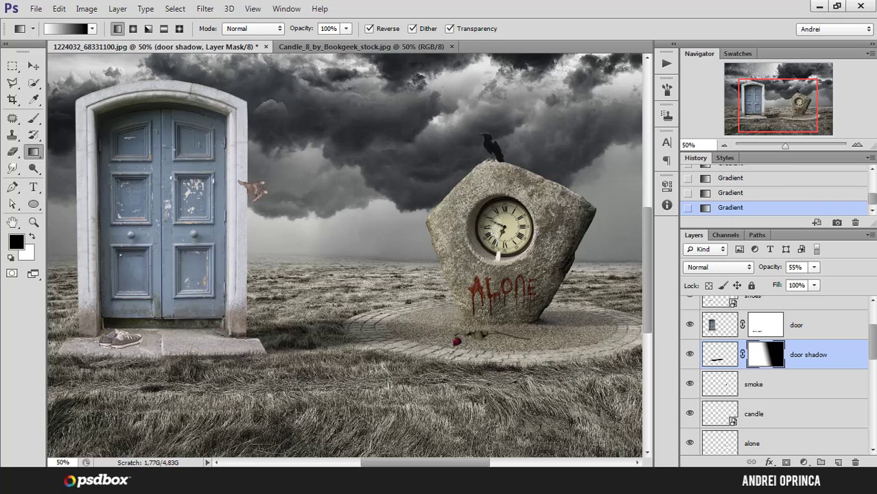
drag(314, 331, 465, 308)
Compare the whole image with the door shadow's layer mask disabled and enabled.
alt+click(422, 307)
shift+click(763, 357)
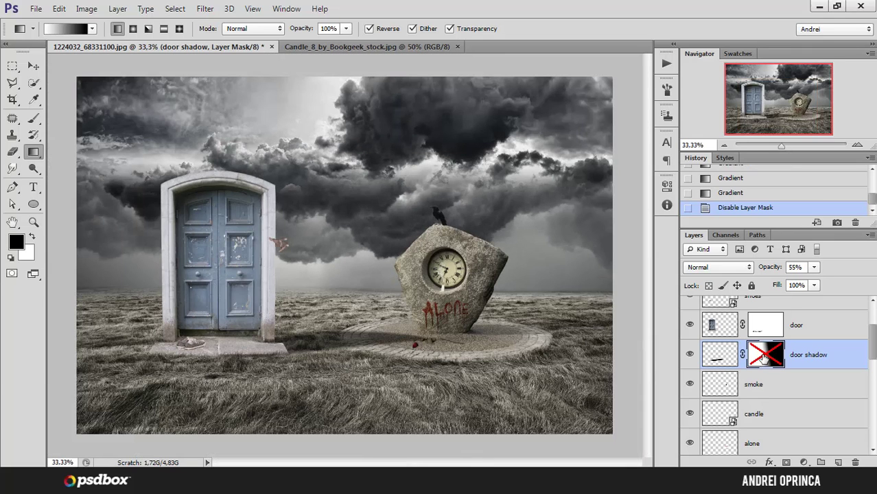
shift+click(763, 357)
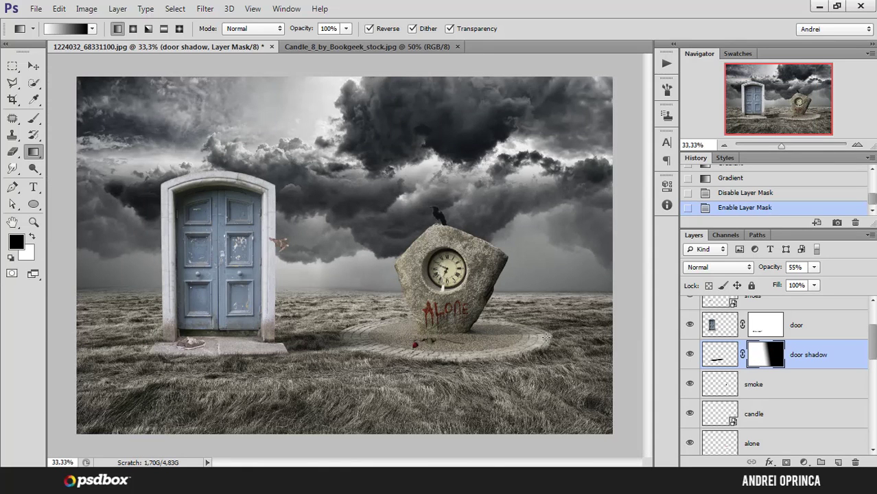
Add a new layer directly below the shoes layer and name it "shoes shadow".
ctrl+click(152, 368)
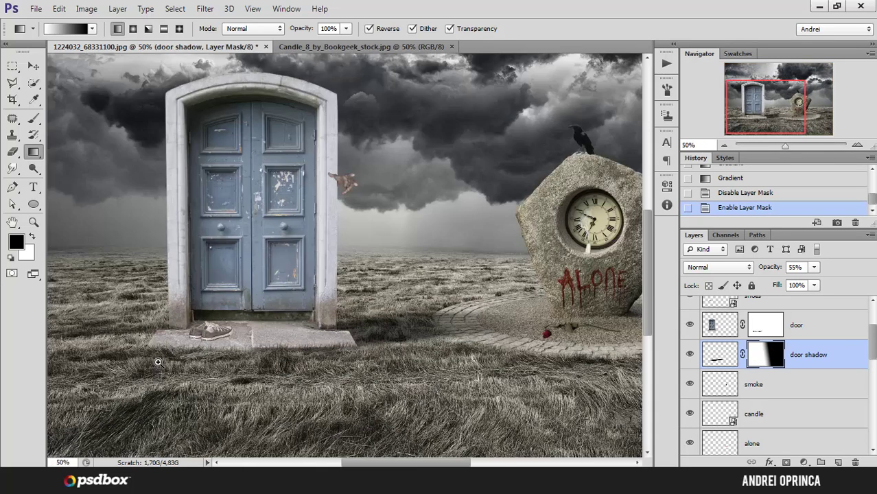
ctrl+click(159, 361)
ctrl+click(181, 343)
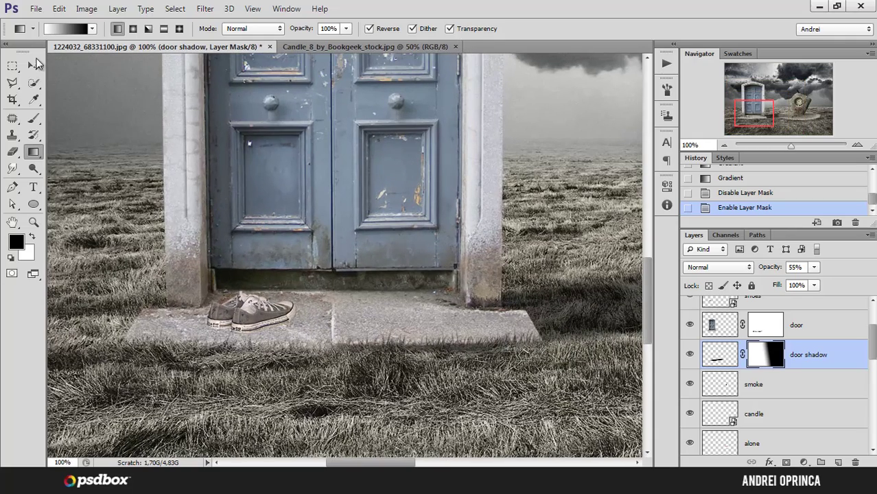
click(33, 65)
ctrl+click(256, 294)
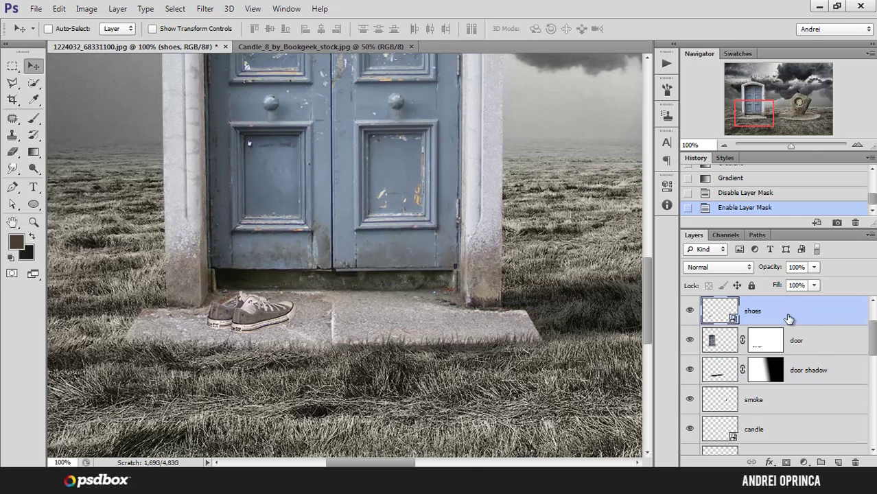
ctrl+click(838, 463)
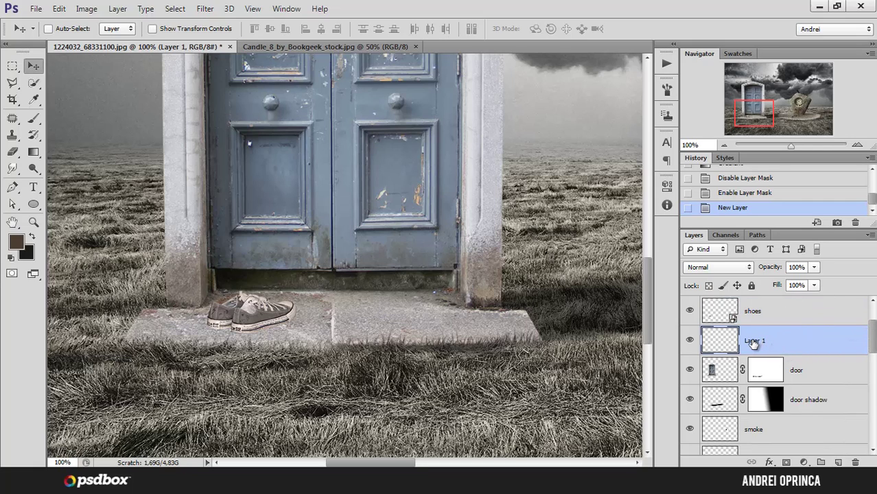
double_click(754, 341)
text(shoes shadow)
key(Return)
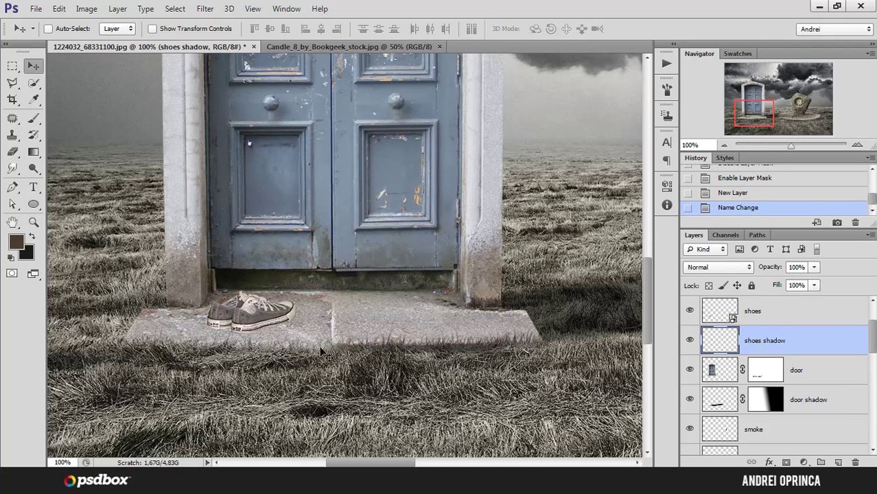
Set up the Brush tool with default black as the foreground colour, 47% opacity and 42% flow.
click(34, 118)
click(11, 258)
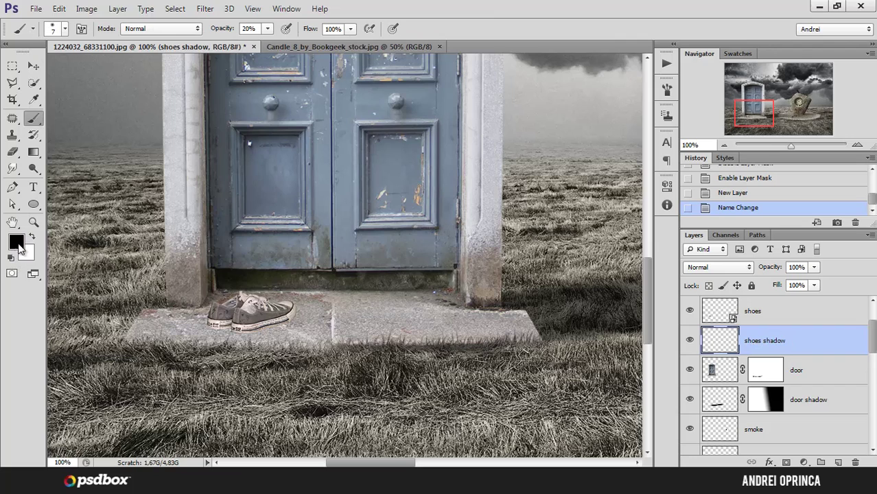
click(268, 29)
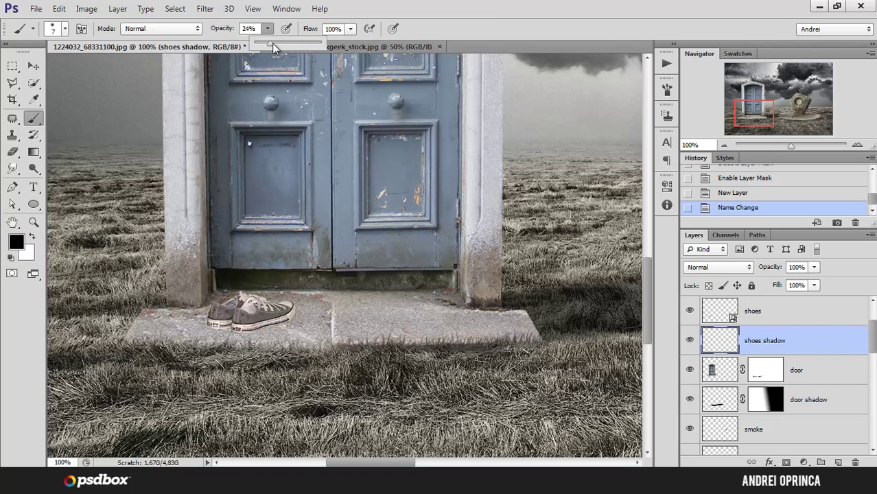
drag(270, 43, 286, 43)
click(350, 30)
drag(345, 46, 311, 46)
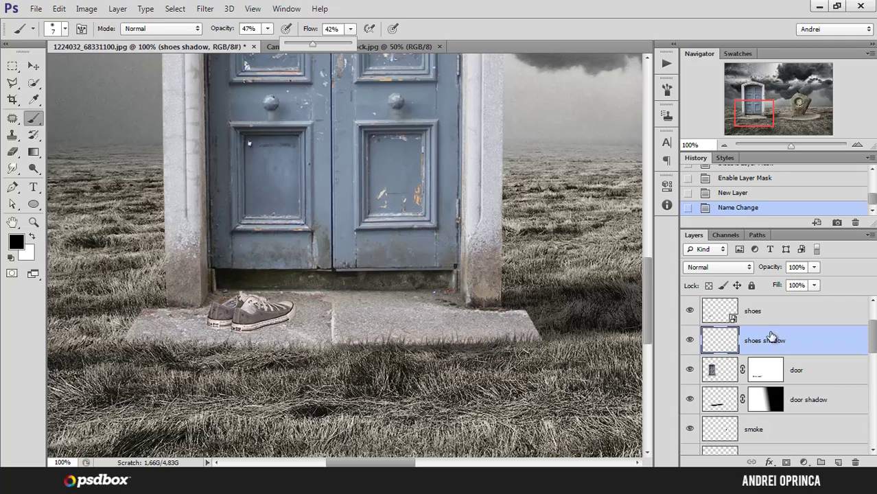
Dab shadow under the front shoe's toe on the shoes shadow layer and set the brush hardness to 23%.
ctrl+click(246, 323)
ctrl+click(244, 329)
ctrl+click(244, 330)
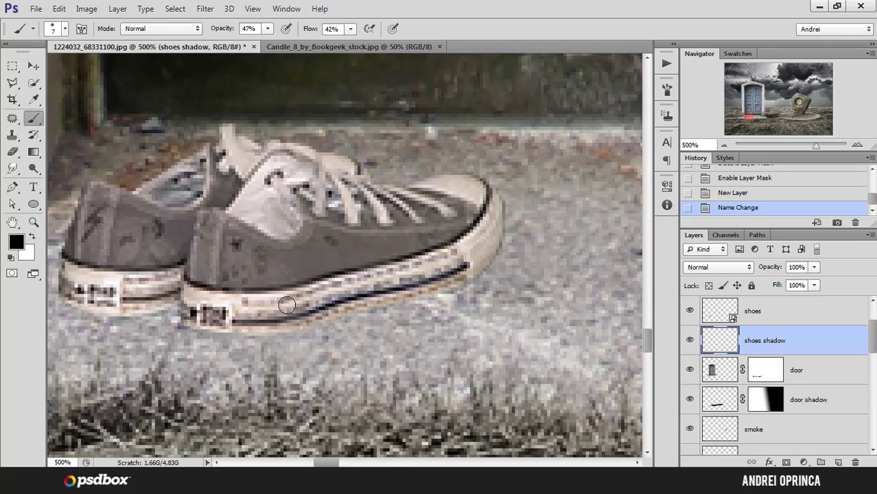
ctrl+click(486, 281)
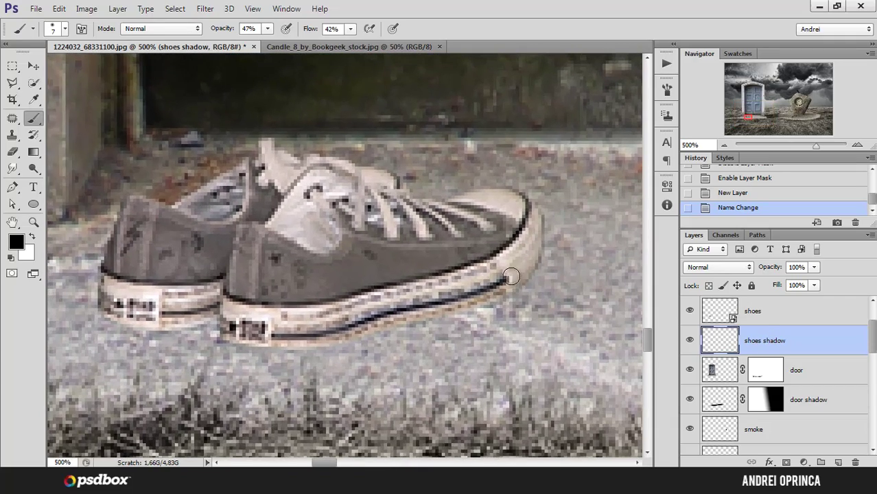
mouse_move(503, 282)
mouse_down()
mouse_move(523, 273)
mouse_move(525, 246)
mouse_move(516, 277)
mouse_move(524, 272)
mouse_move(497, 288)
mouse_up()
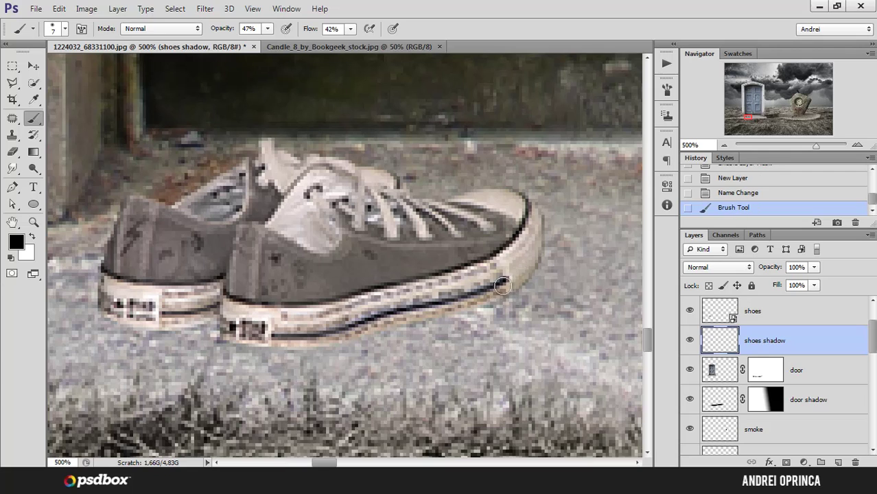
right_click(501, 268)
click(537, 308)
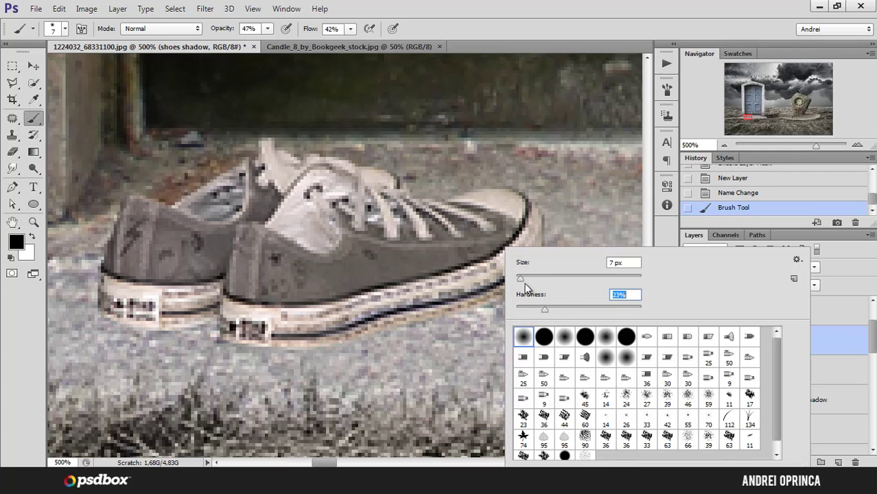
Paint a thin black contact shadow along the bottom edges of both shoes' soles, undoing a stray stroke near the front heel.
mouse_move(474, 280)
mouse_down()
mouse_move(500, 282)
mouse_move(442, 307)
mouse_move(490, 298)
mouse_move(341, 339)
mouse_move(366, 335)
mouse_up()
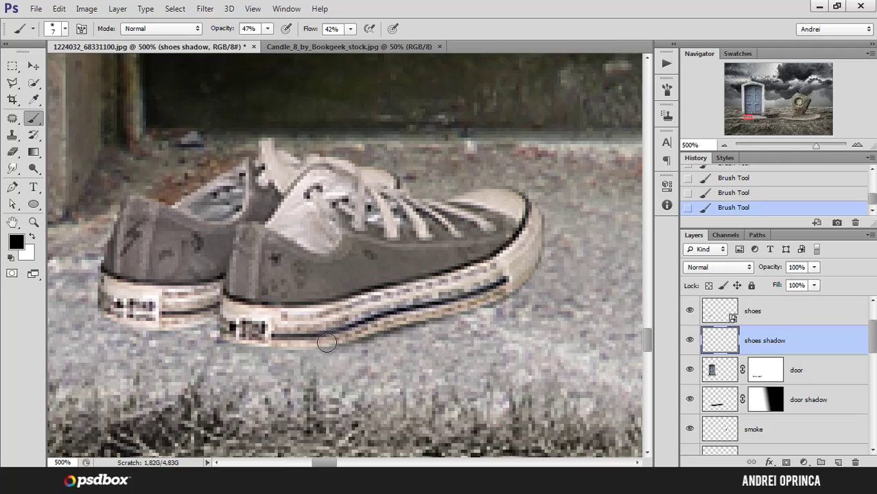
drag(302, 328, 283, 327)
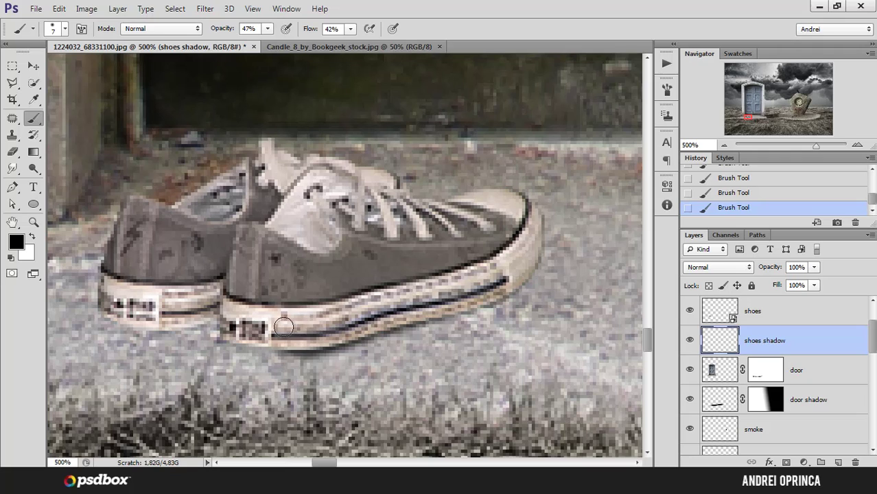
key(ctrl+z)
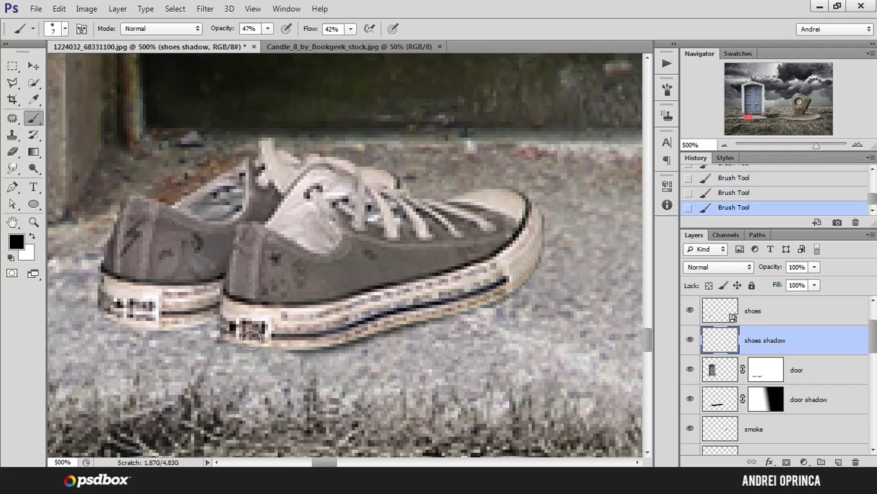
drag(300, 347, 233, 337)
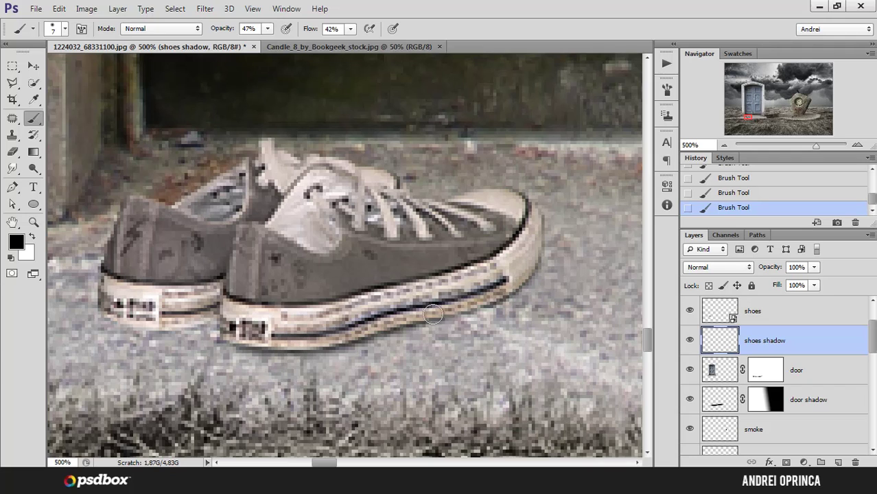
drag(433, 313, 531, 264)
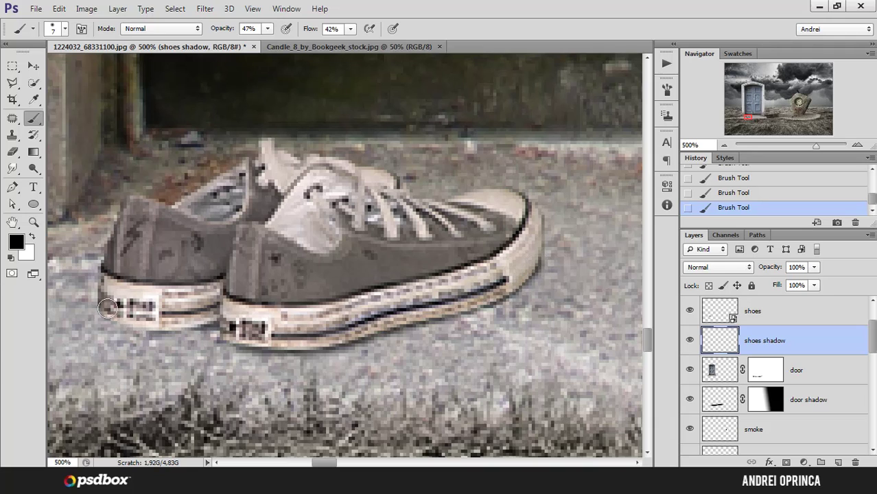
mouse_move(107, 309)
mouse_down()
mouse_move(138, 322)
mouse_move(132, 318)
mouse_move(202, 306)
mouse_move(166, 324)
mouse_move(176, 324)
mouse_move(190, 322)
mouse_move(118, 309)
mouse_move(124, 320)
mouse_move(151, 322)
mouse_move(219, 316)
mouse_move(150, 325)
mouse_move(254, 316)
mouse_move(216, 316)
mouse_move(228, 337)
mouse_up()
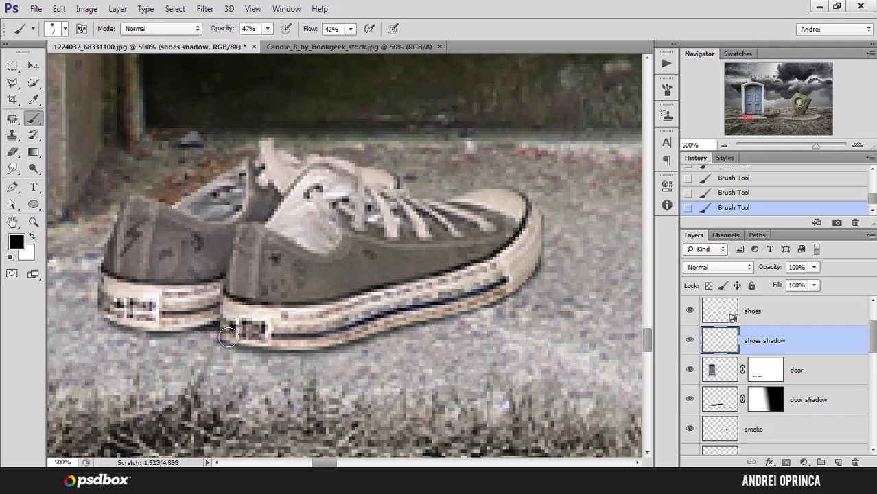
Enlarge the brush to 25 px and reduce its hardness to the minimum for a softer shoe shadow.
scroll(374, 306, down, 3)
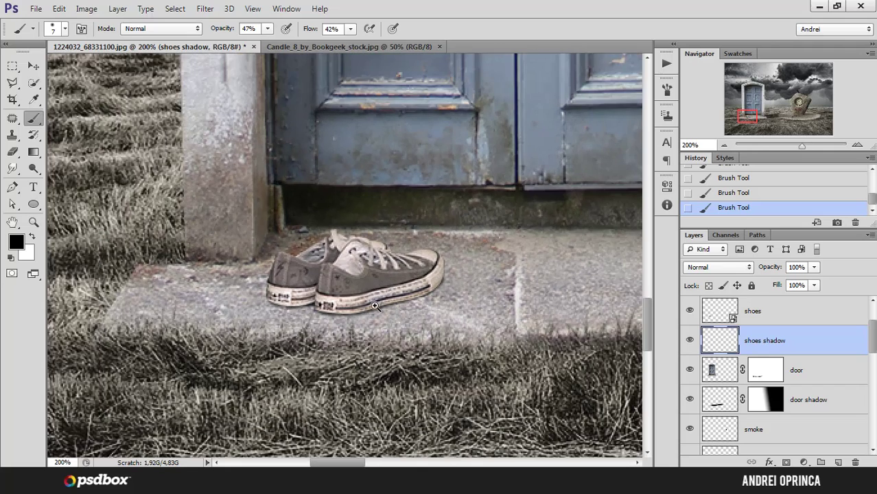
scroll(375, 306, up, 1)
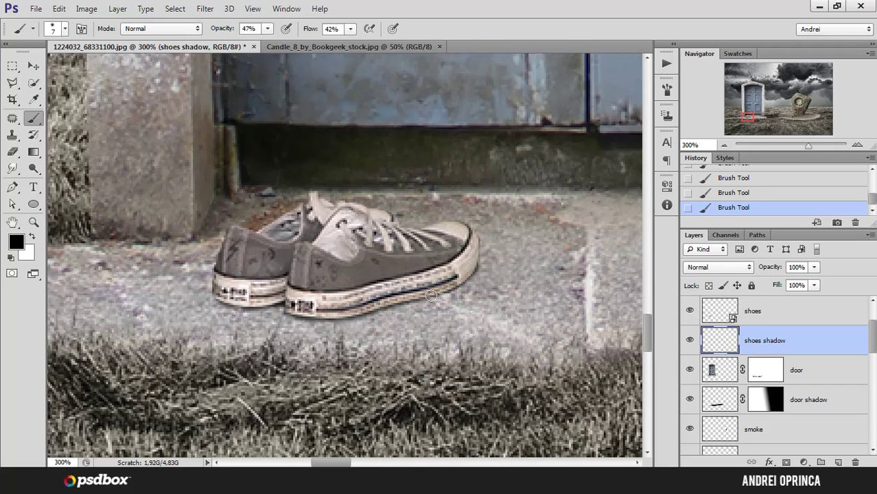
key(bracketright)
key(bracketright)
key(bracketright)
key(bracketright)
key(bracketright)
key(bracketright)
right_click(461, 248)
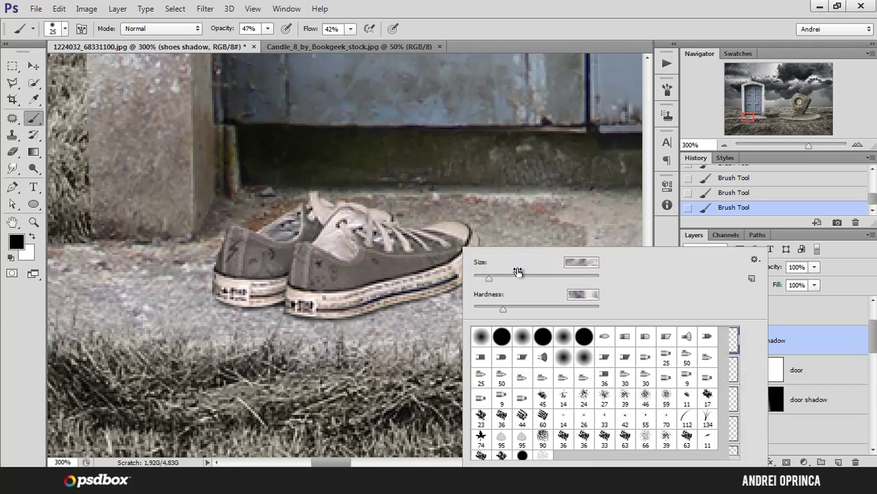
drag(504, 310, 450, 308)
click(782, 344)
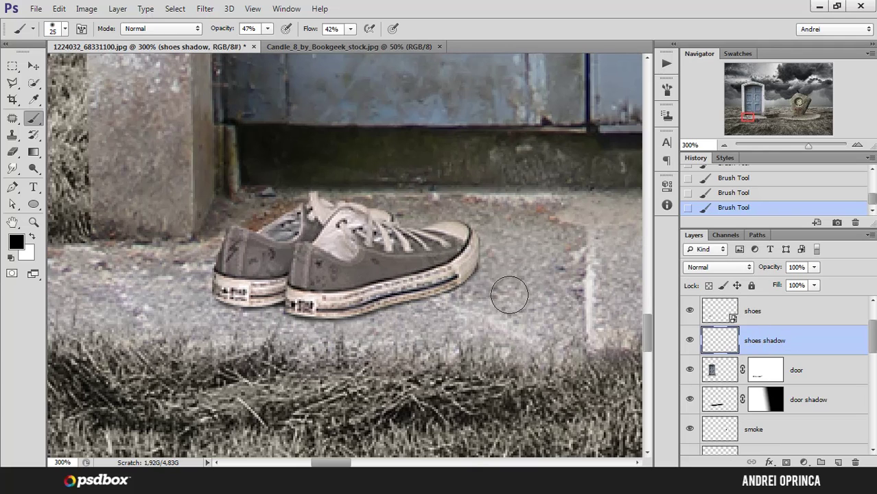
Lower the brush opacity to 22% and the flow to 17%.
click(267, 28)
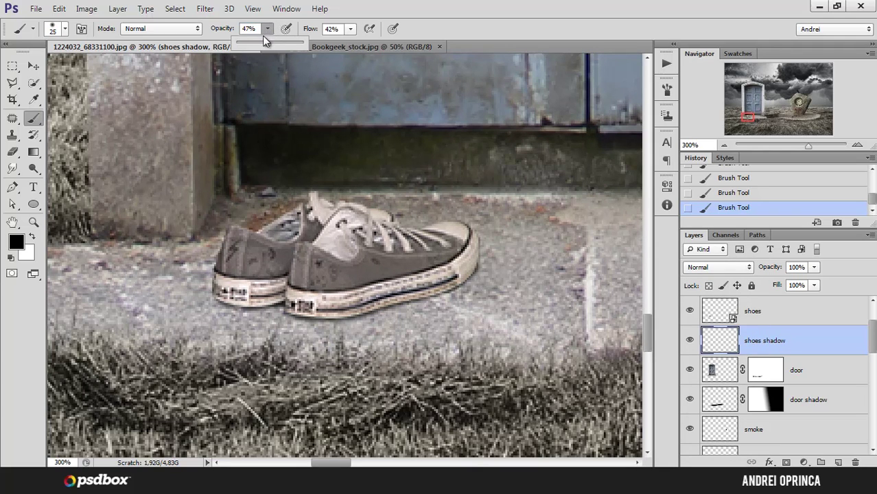
click(349, 28)
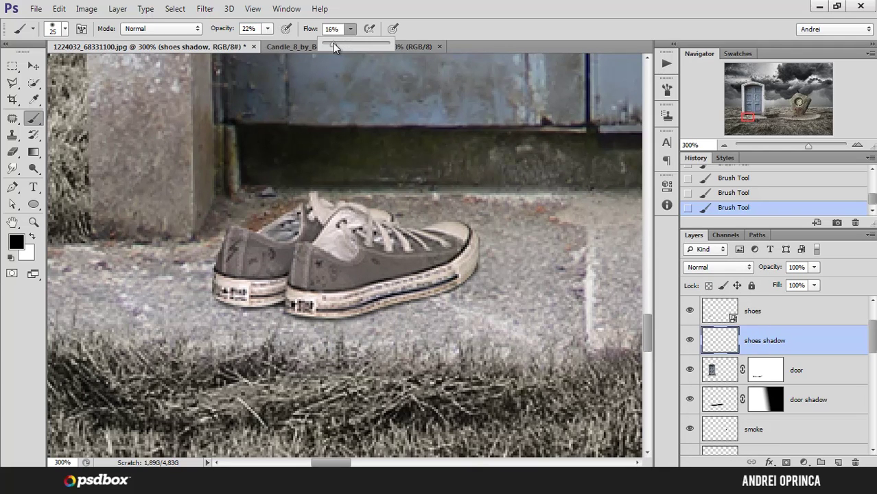
drag(334, 46, 337, 46)
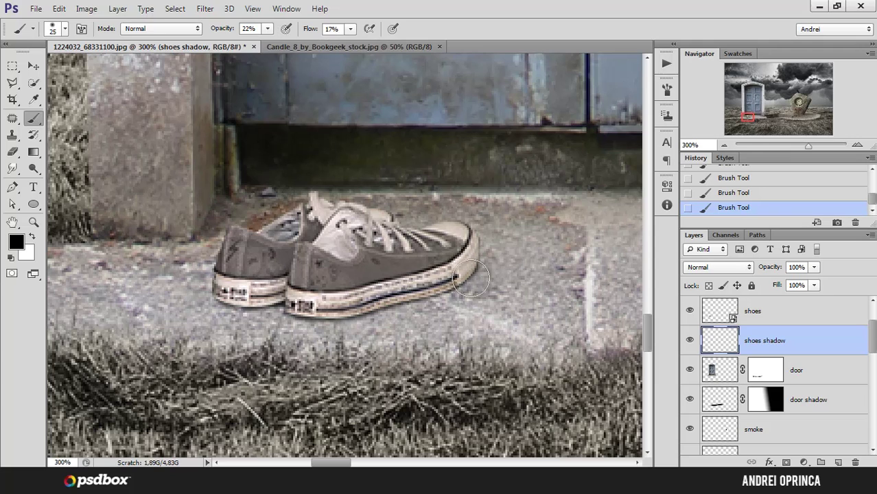
Paint a faint soft shadow along both shoes' soles, reduce the brush to 20 px, and compare the last strokes by undoing and redoing them.
mouse_move(471, 278)
mouse_down()
mouse_move(363, 317)
mouse_move(454, 295)
mouse_move(292, 316)
mouse_move(356, 305)
mouse_move(179, 298)
mouse_move(332, 256)
mouse_move(294, 298)
mouse_move(196, 307)
mouse_up()
key([)
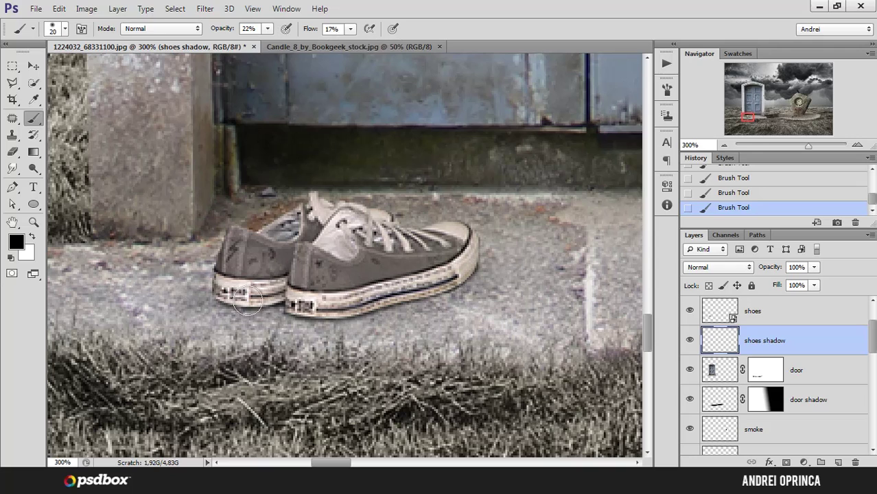
key(ctrl+alt+z)
key(ctrl+alt+z)
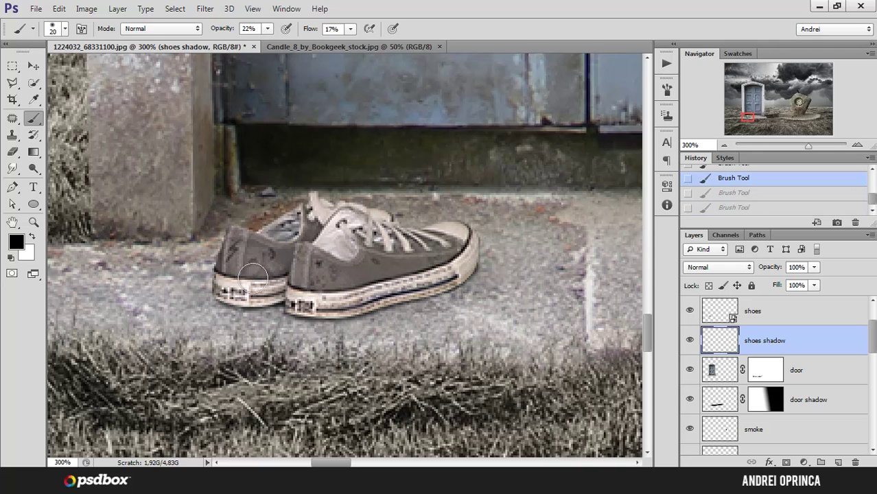
key(ctrl+shift+z)
key(ctrl+shift+z)
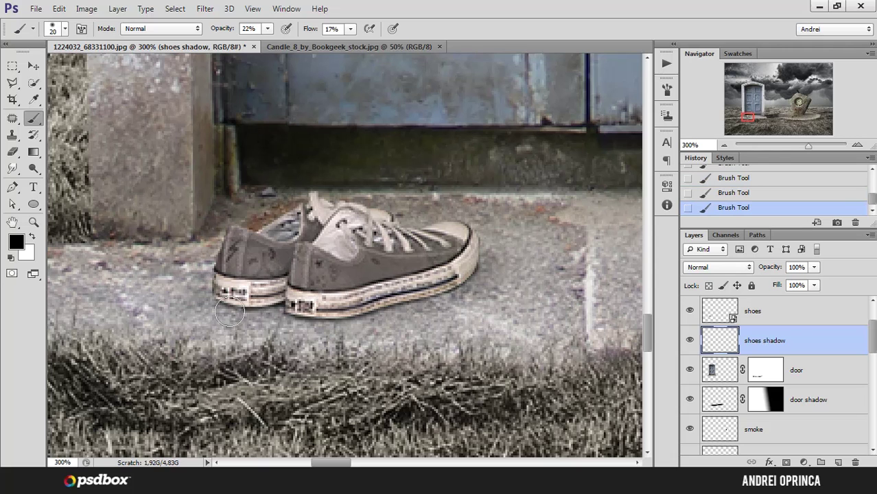
Enlarge the brush to 50 px and compare the composite with the shoes shadow layer hidden and shown.
alt+click(481, 247)
key(bracketright)
key(bracketright)
key(bracketright)
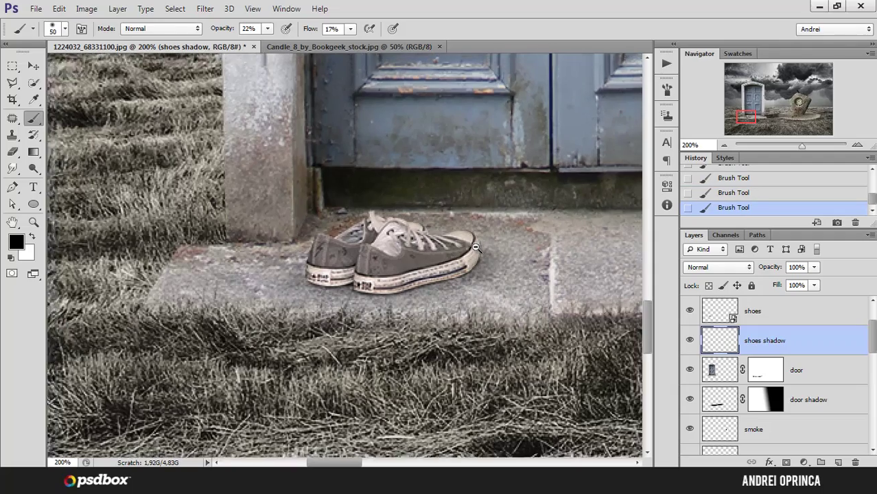
alt+click(479, 248)
drag(544, 245, 379, 292)
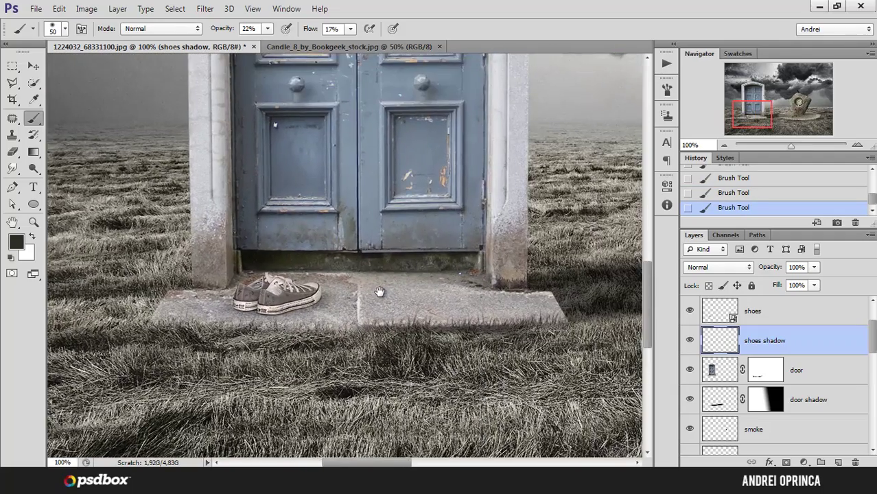
click(690, 340)
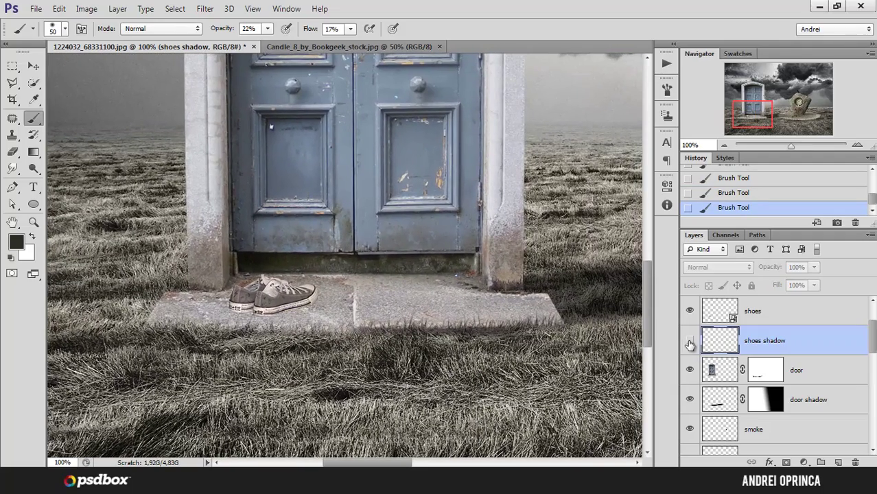
click(690, 341)
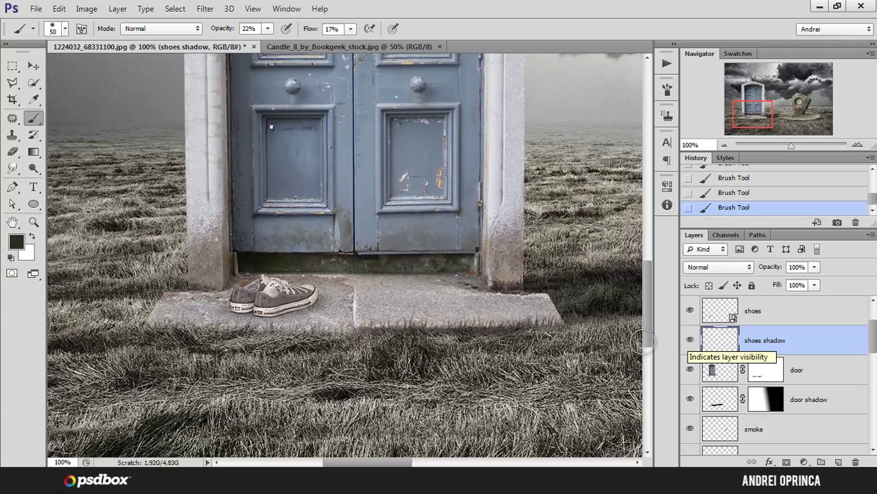
alt+click(438, 251)
drag(442, 230, 445, 256)
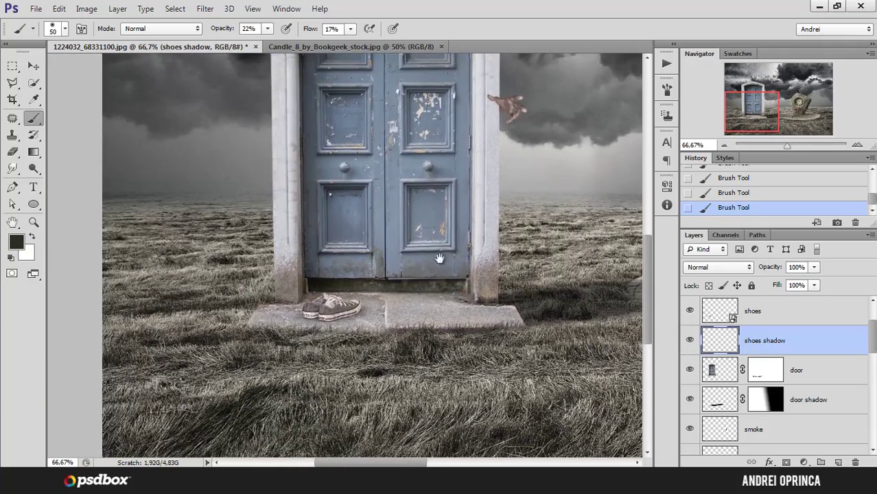
Add a linear black-to-white Gradient Overlay to the shoes layer at an angle of 101°.
ctrl+click(342, 318)
click(795, 315)
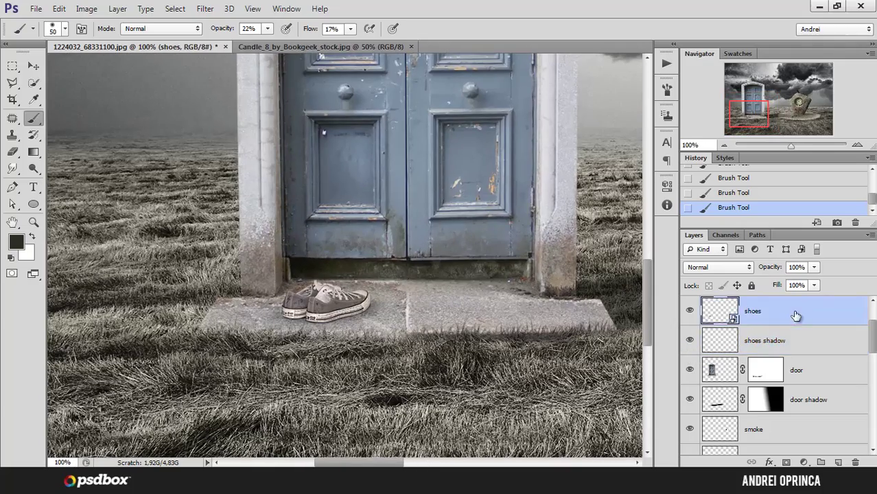
double_click(808, 310)
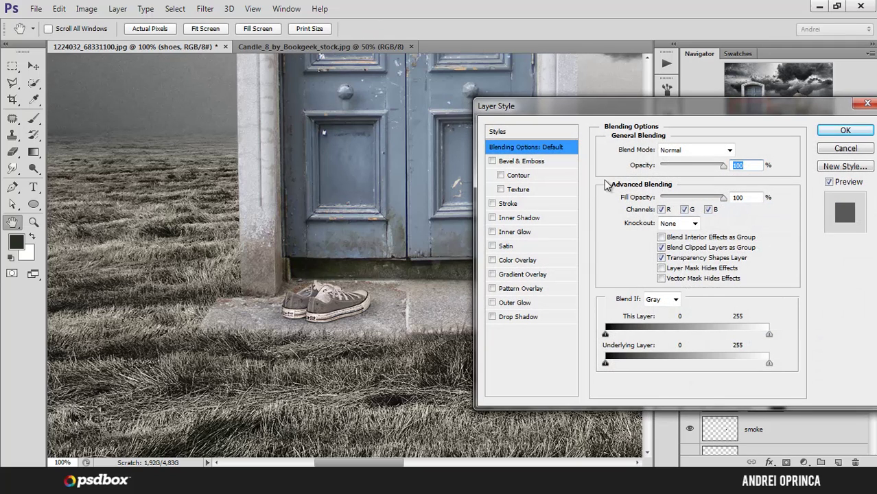
click(534, 276)
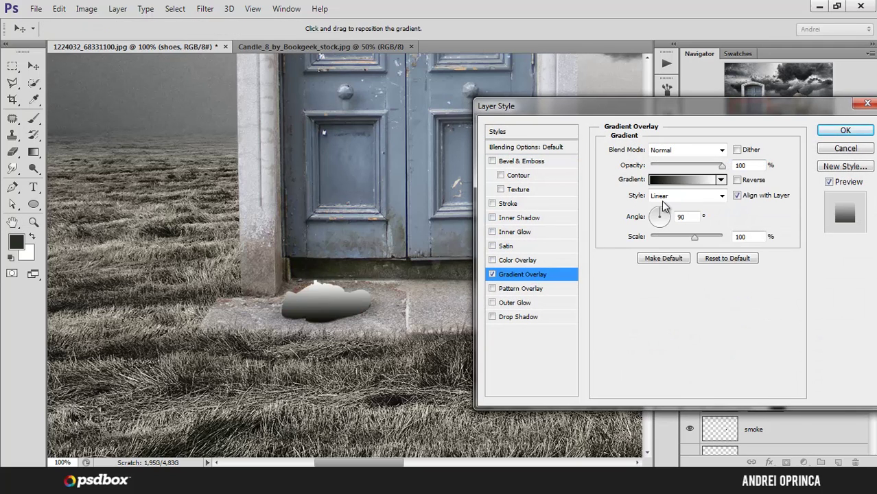
drag(662, 215, 659, 215)
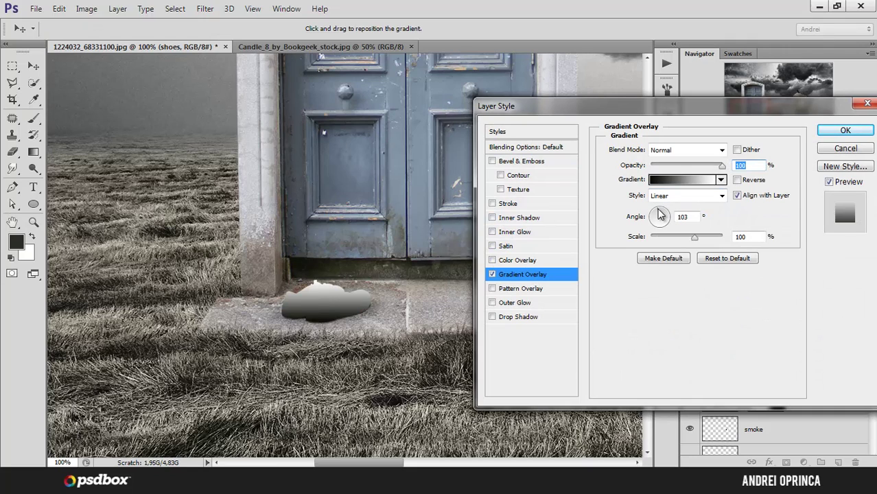
click(658, 215)
click(659, 213)
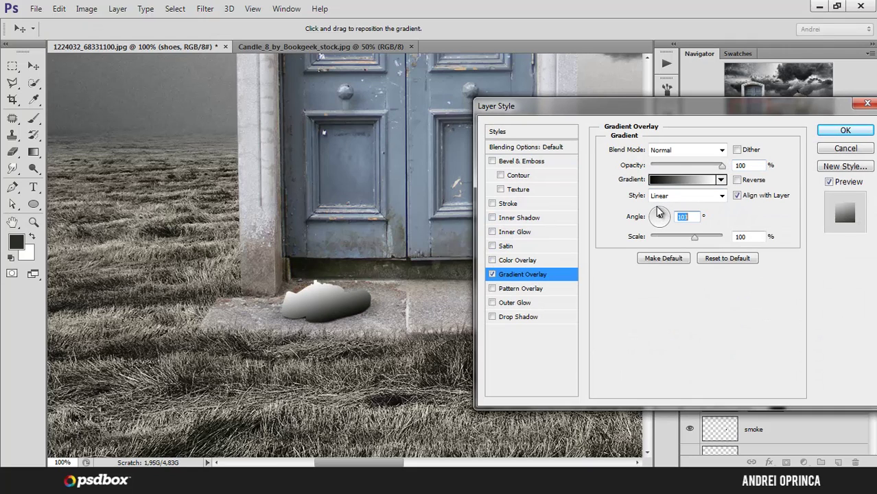
drag(657, 212, 658, 212)
click(658, 211)
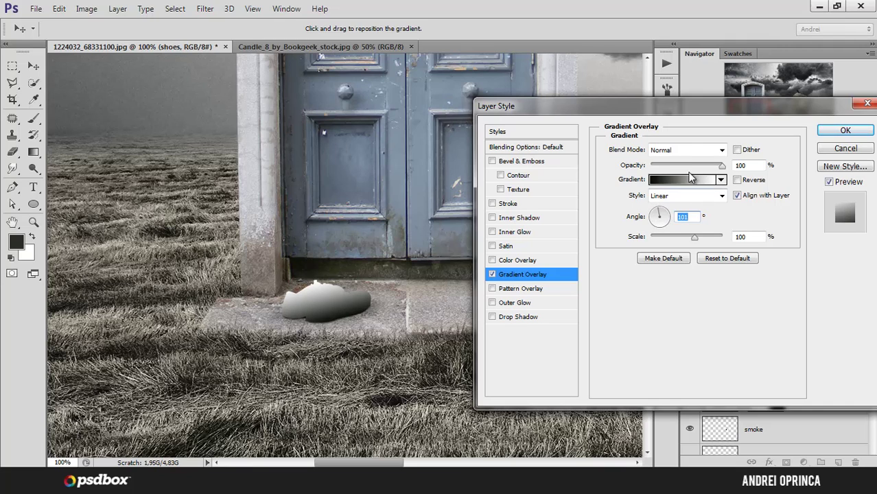
Set the shoes' gradient overlay to Multiply at 46% opacity and reposition the gradient slightly over the shoes.
click(686, 149)
click(675, 206)
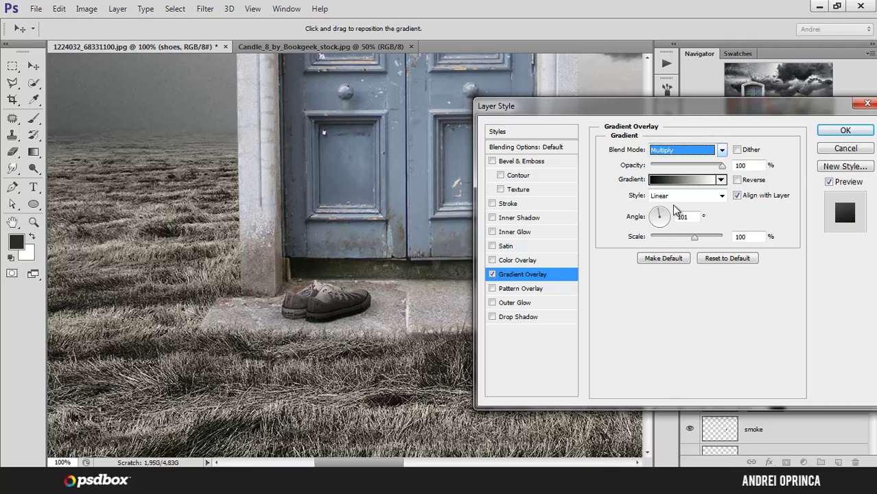
drag(359, 278, 366, 288)
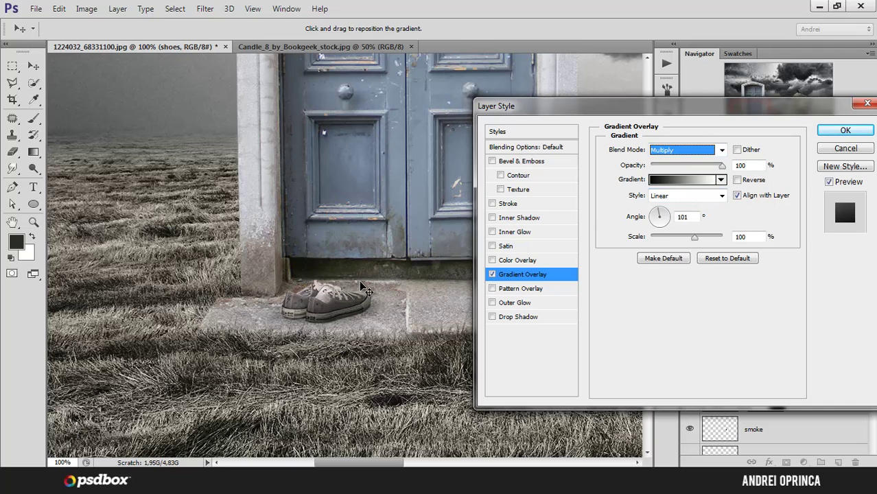
drag(679, 168, 684, 170)
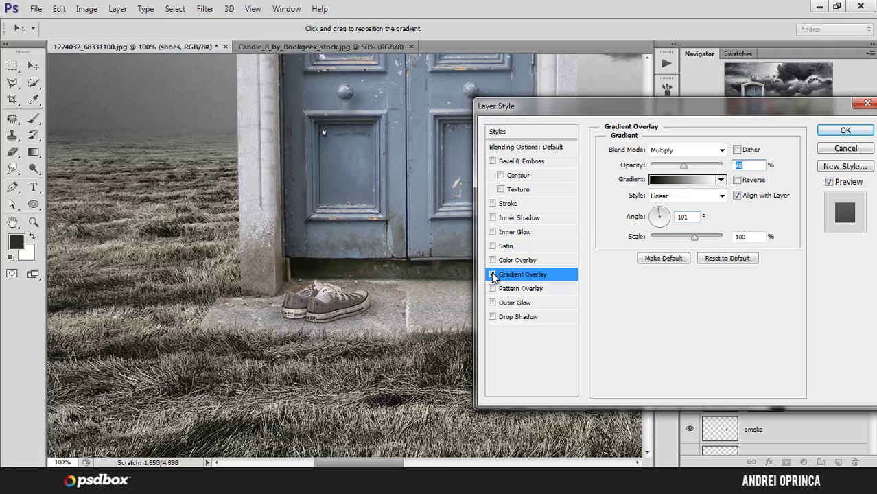
click(493, 275)
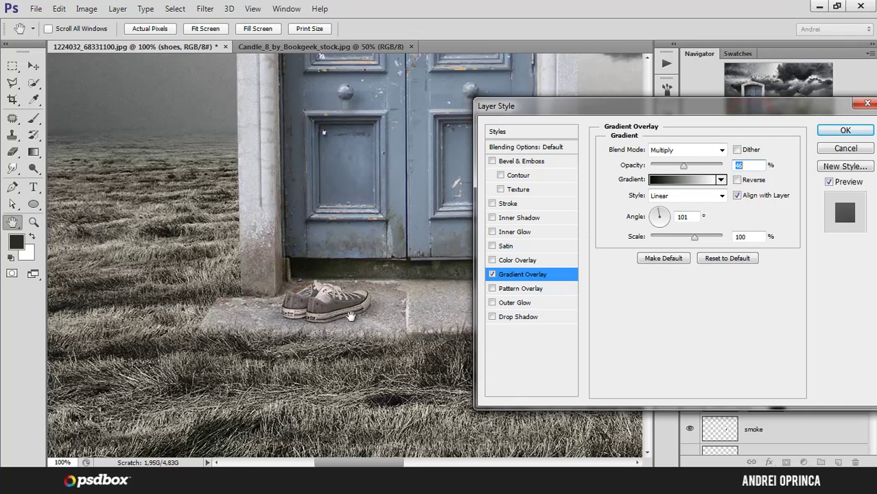
Set the gradient overlay's angle to 92° and scale to 84%, compare the shoes with and without it, and apply the layer style.
drag(664, 217, 662, 208)
click(659, 205)
click(492, 276)
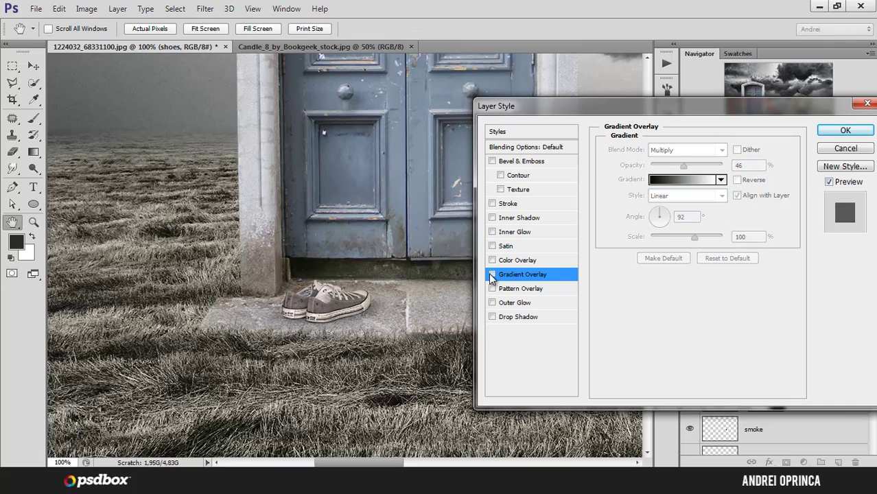
click(491, 276)
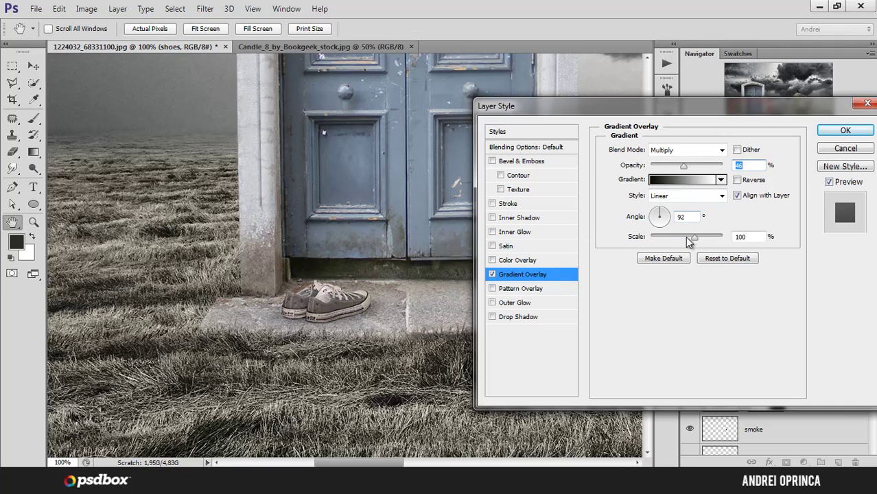
mouse_move(686, 237)
mouse_down()
mouse_move(670, 240)
mouse_move(685, 238)
mouse_up()
click(491, 274)
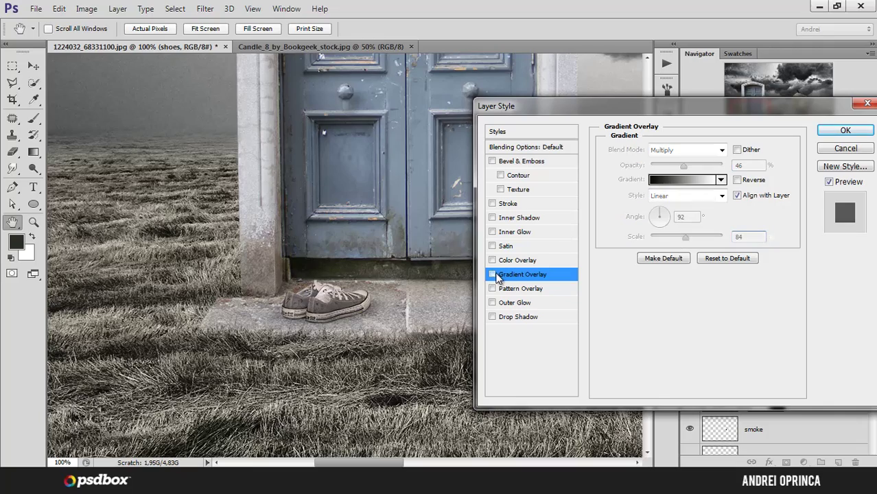
click(491, 275)
click(844, 131)
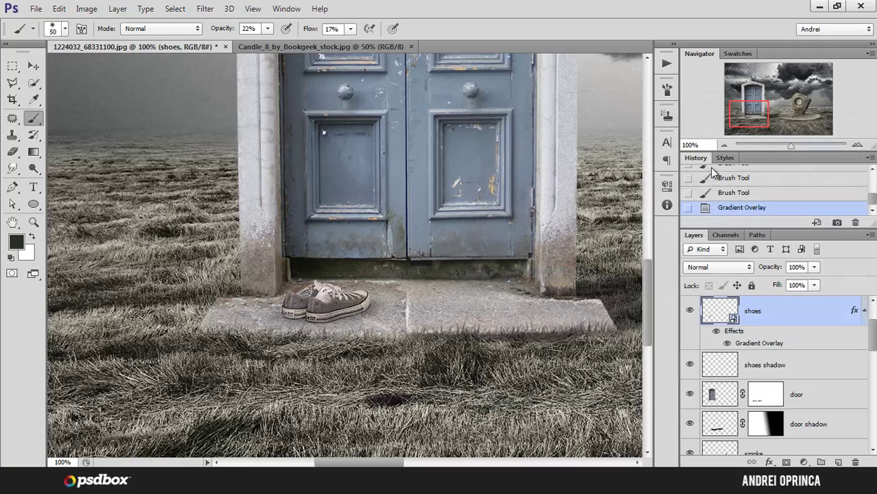
Collapse the shoes layer's effects, select the hand layer beside the door frame, and add a new layer directly below it.
key(ctrl+minus)
key(ctrl+minus)
key(ctrl+minus)
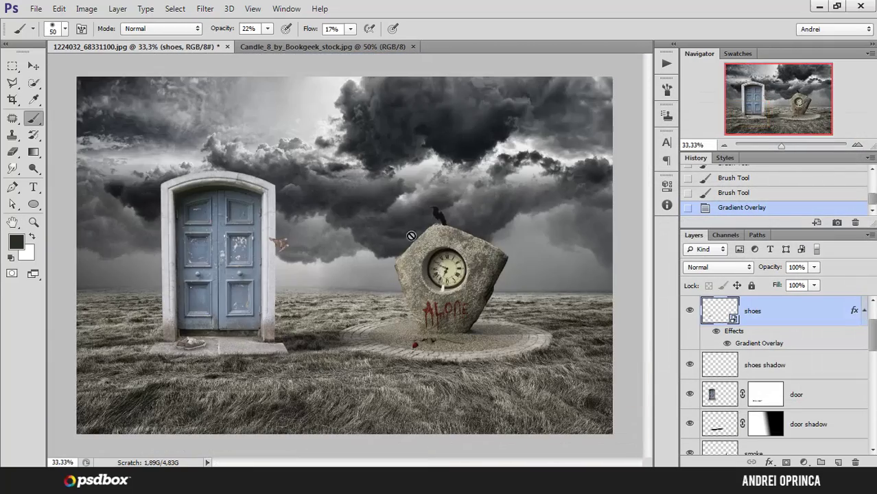
ctrl+click(193, 254)
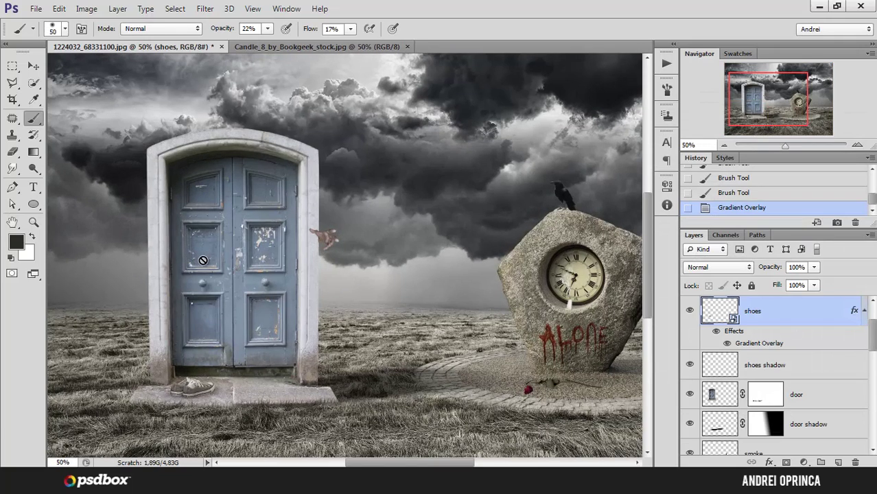
ctrl+click(316, 227)
ctrl+click(316, 228)
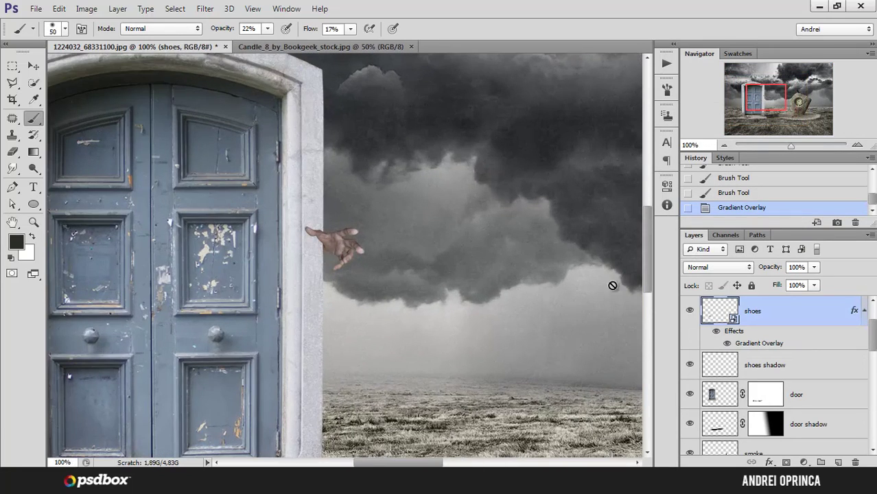
click(863, 310)
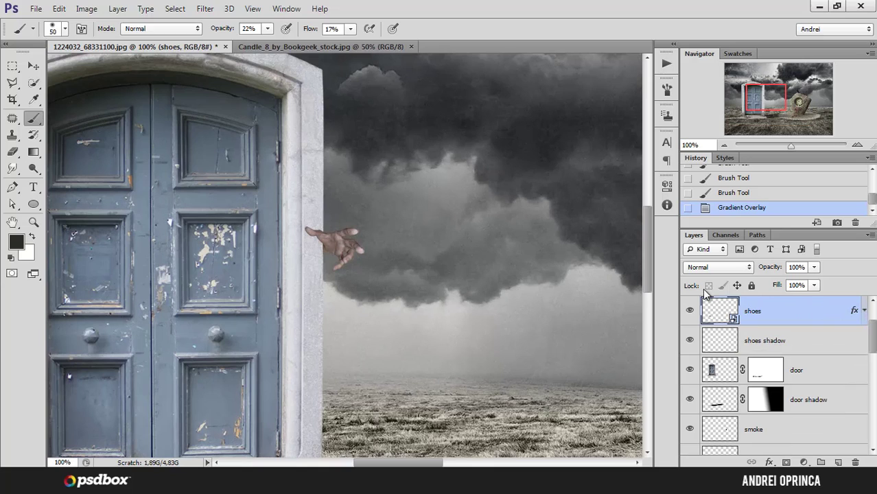
click(33, 65)
ctrl+click(339, 246)
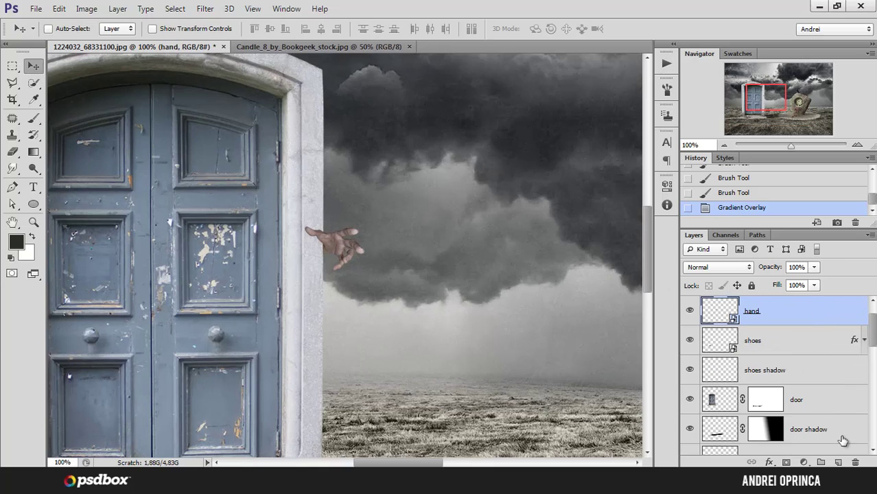
ctrl+click(837, 463)
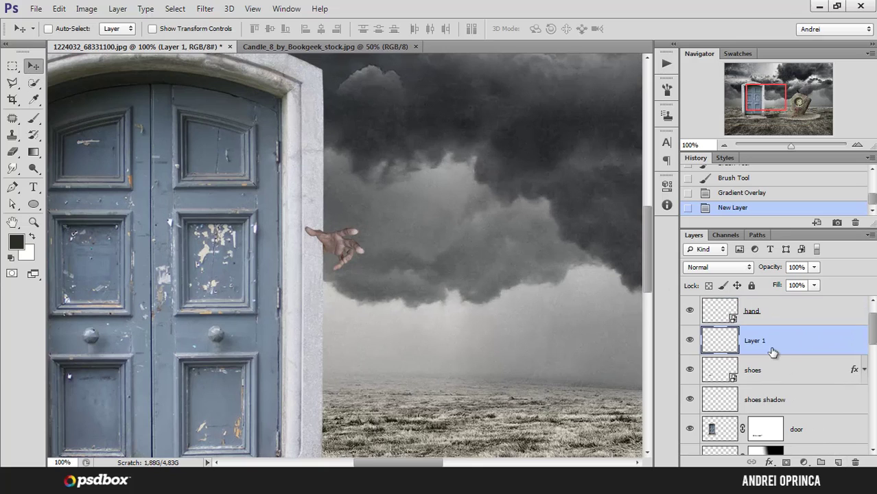
Rename the new empty layer below the hand as "hand shadow".
double_click(752, 341)
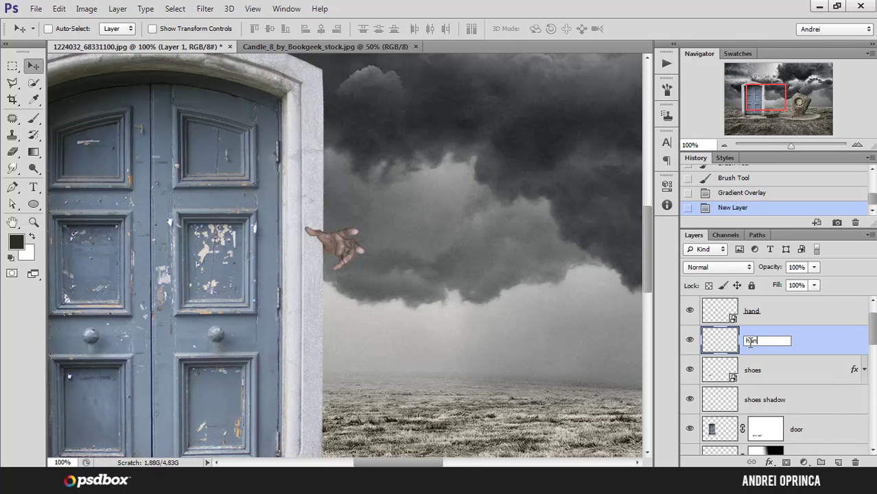
text(hand shadow)
key(Return)
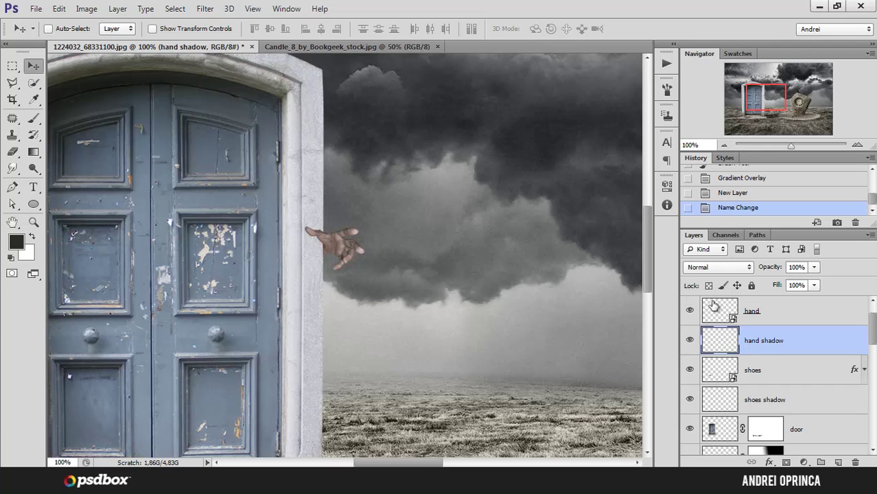
Delete the empty hand shadow layer.
double_click(772, 343)
drag(826, 340, 854, 462)
scroll(874, 343, up, 2)
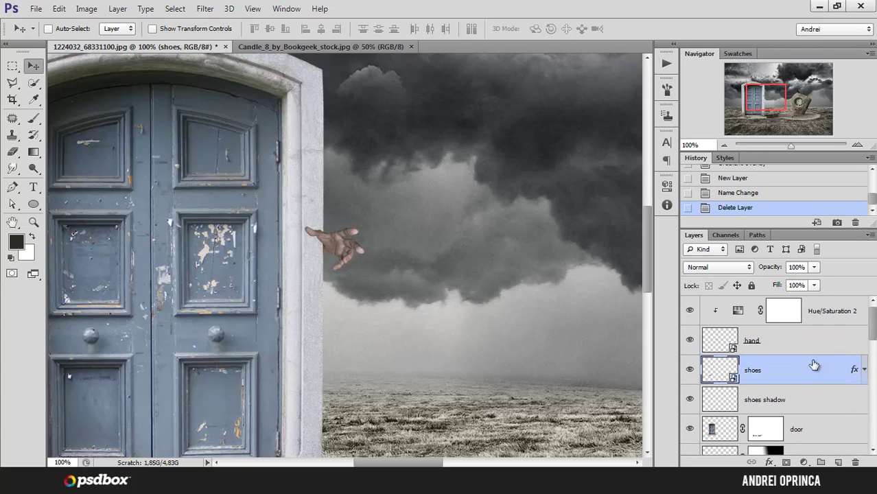
Duplicate the hand layer directly below the original and rename the copy "hand shadow".
click(805, 347)
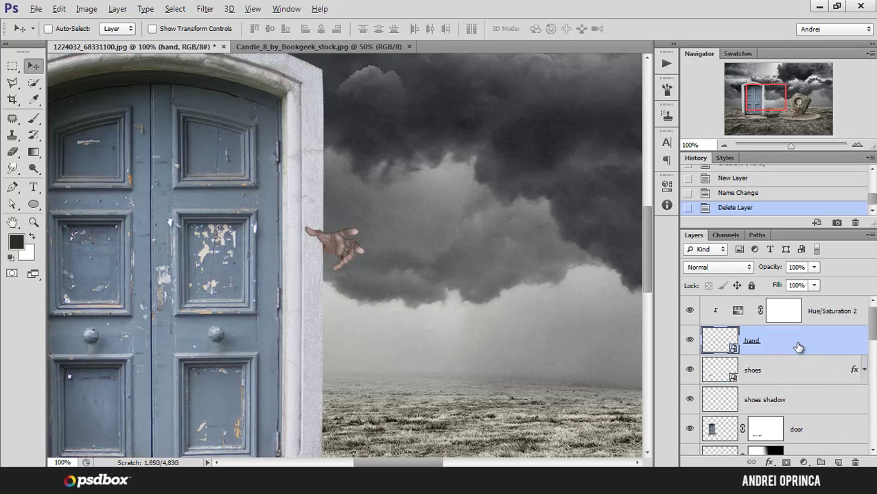
drag(792, 345, 784, 363)
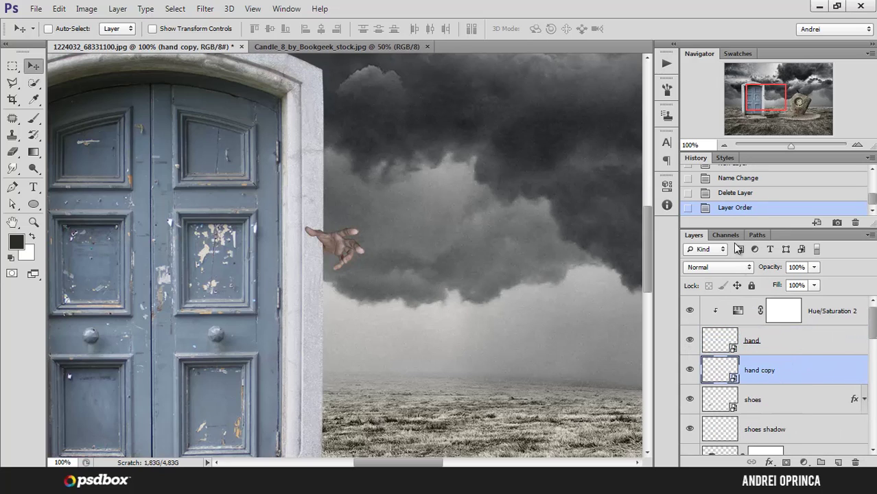
double_click(761, 371)
text(hand shadow)
key(Return)
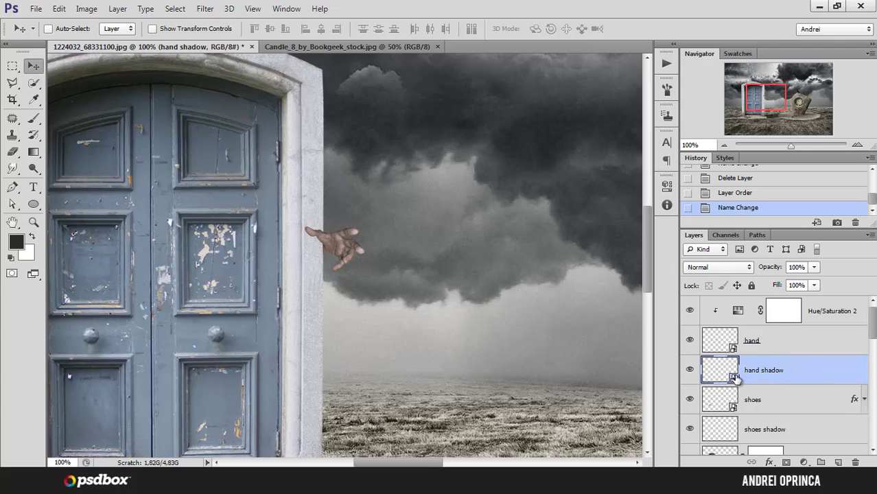
Rasterize the hand shadow layer and turn it black with Hue/Saturation at Lightness -100.
right_click(766, 369)
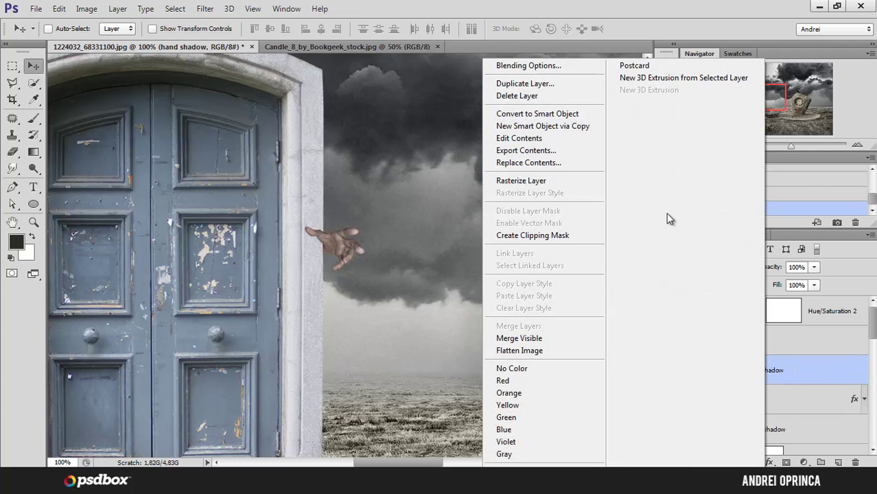
click(531, 182)
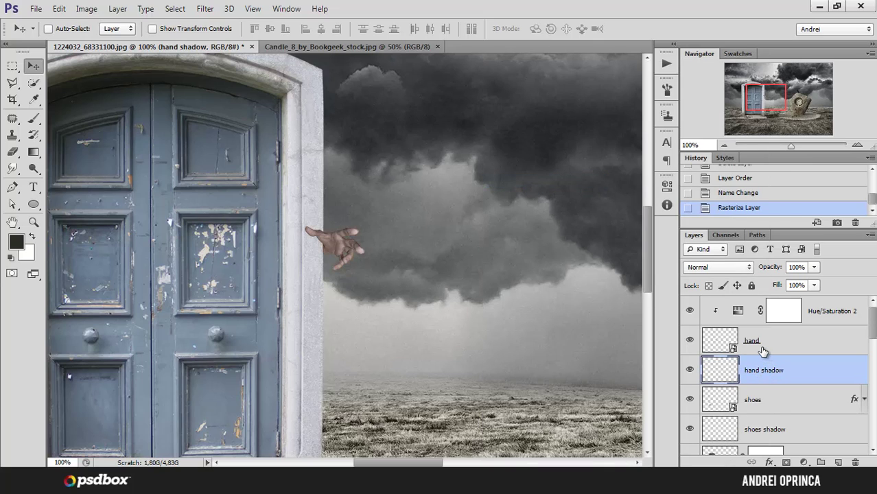
key(ctrl+u)
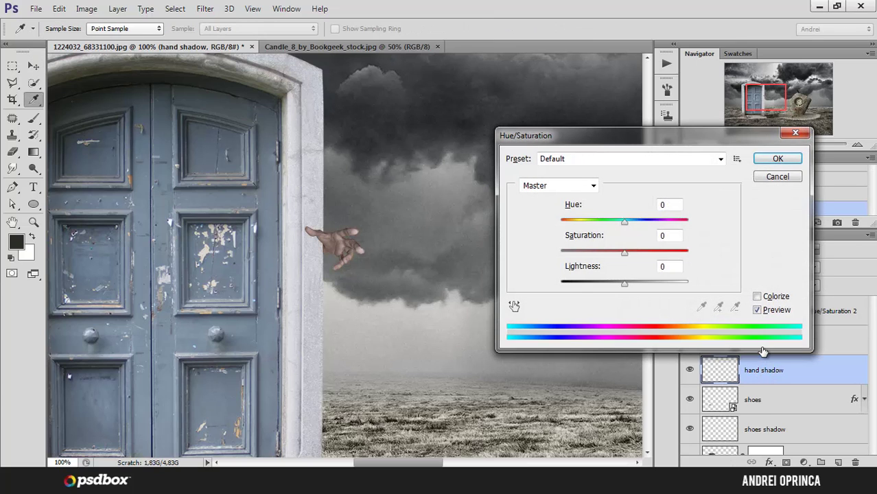
drag(633, 290, 553, 287)
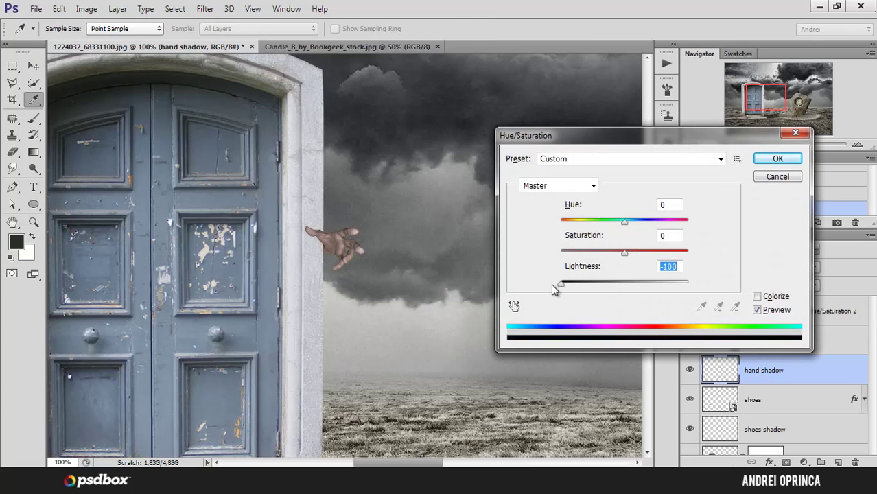
click(778, 162)
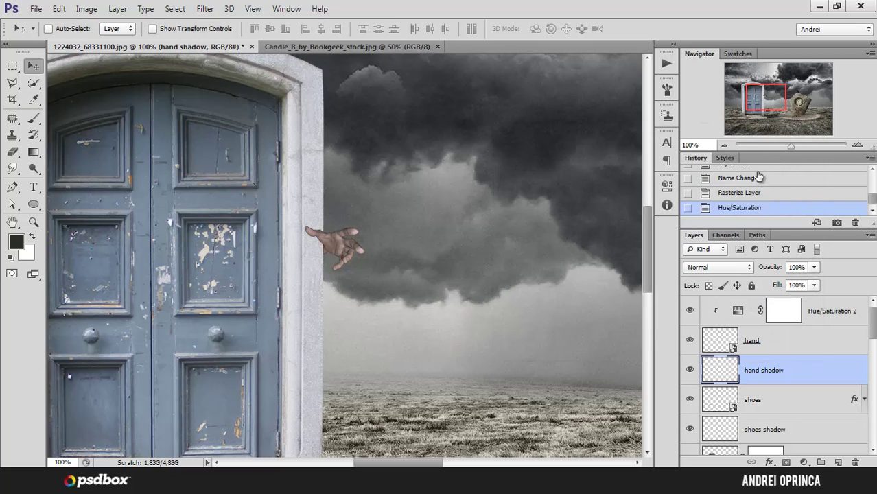
Nudge the black hand copy down and slightly to the left so it sits as an offset shadow beneath the hand.
drag(388, 220, 392, 222)
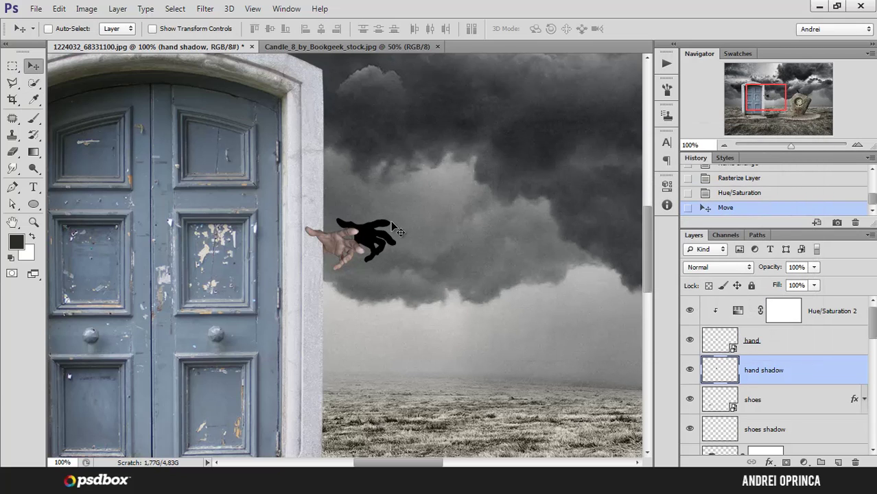
key(ctrl+z)
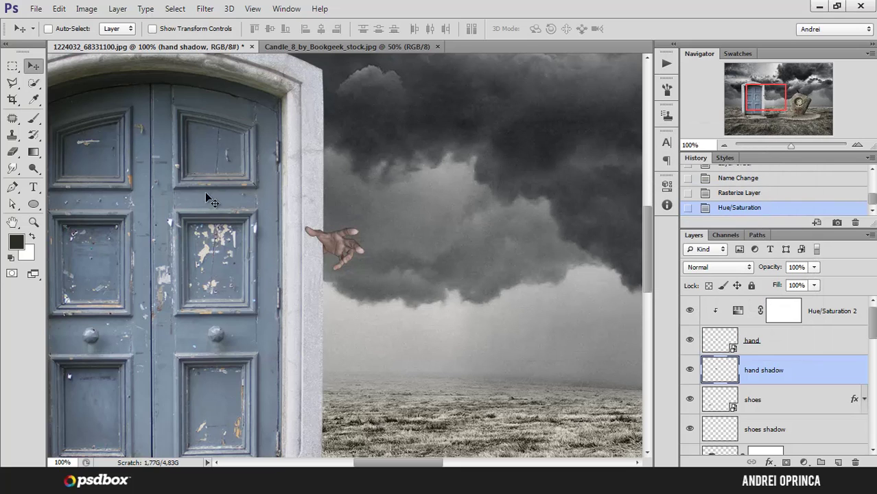
scroll(208, 198, up, 2)
key(Down)
key(Down)
key(Down)
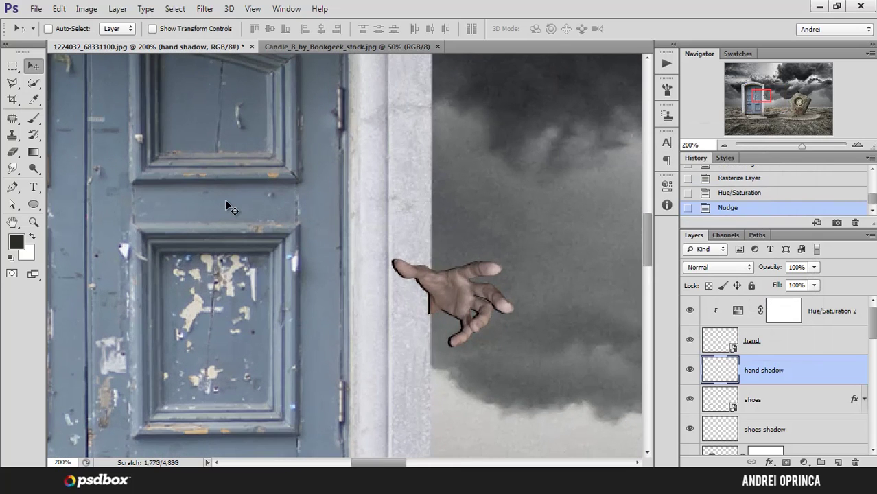
key(Left)
key(Left)
key(Left)
key(Left)
key(Left)
key(Left)
key(Down)
key(Down)
key(Down)
key(Down)
key(Down)
key(Down)
key(Down)
key(Down)
key(Down)
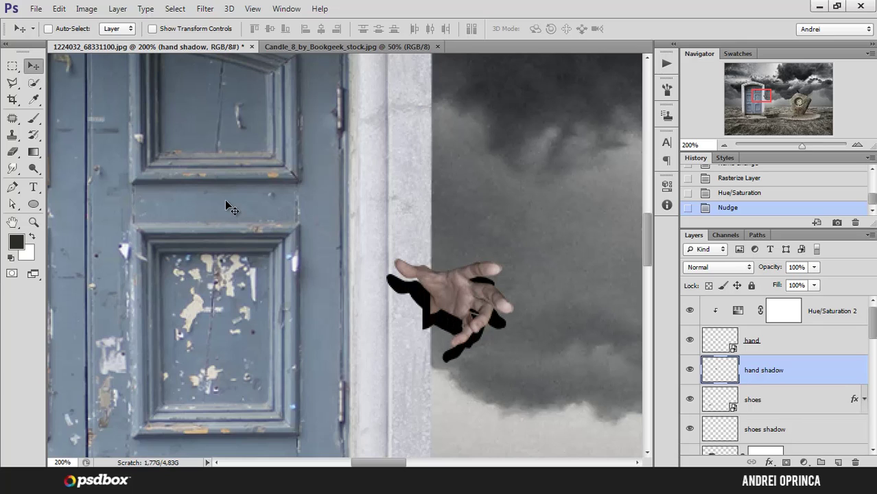
key(Down)
key(Right)
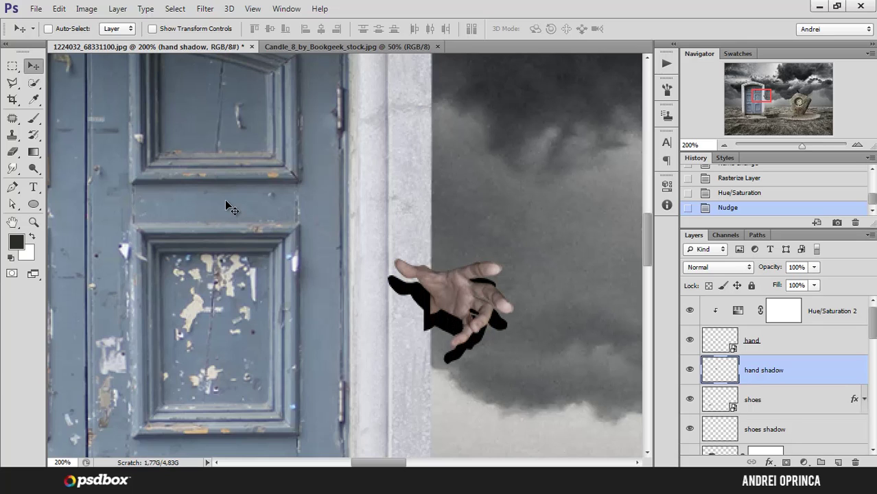
Apply a Gaussian Blur with a 5-pixel radius to the hand shadow layer.
drag(529, 277, 483, 246)
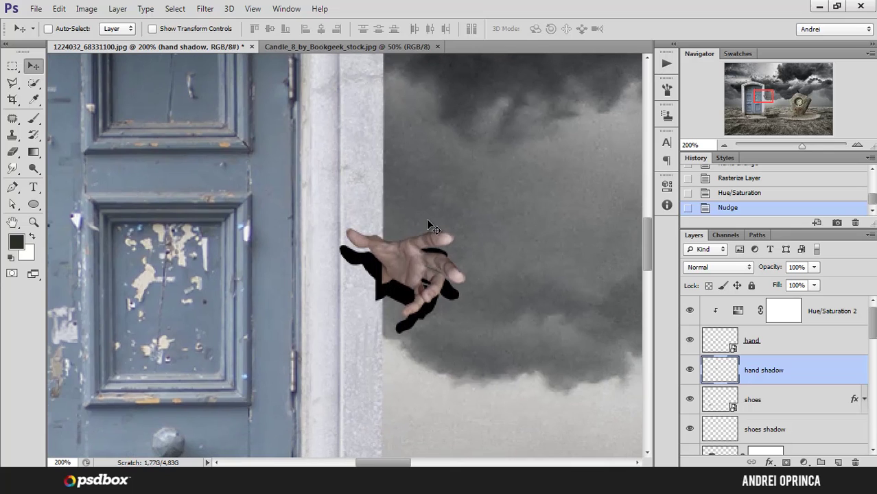
click(205, 9)
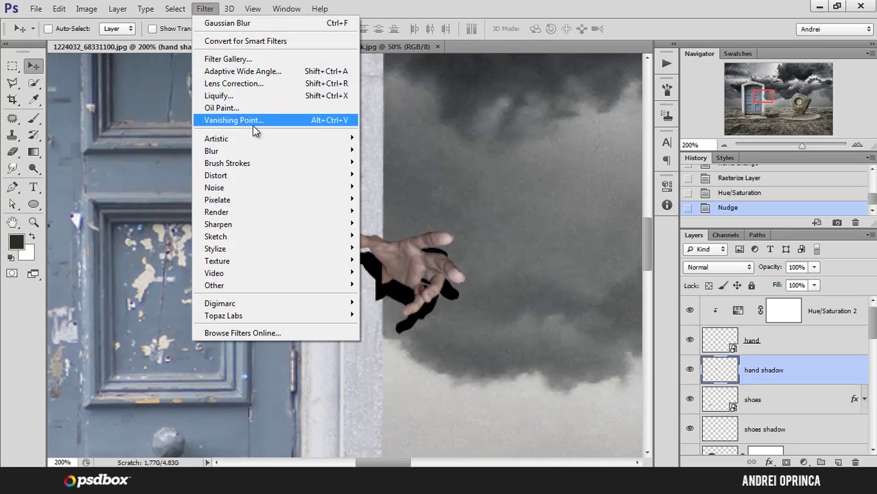
mouse_move(239, 150)
click(405, 243)
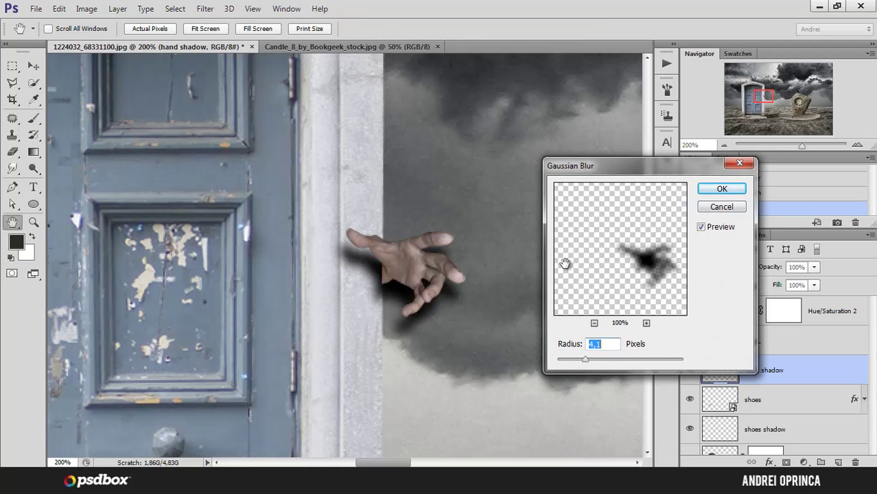
text(5)
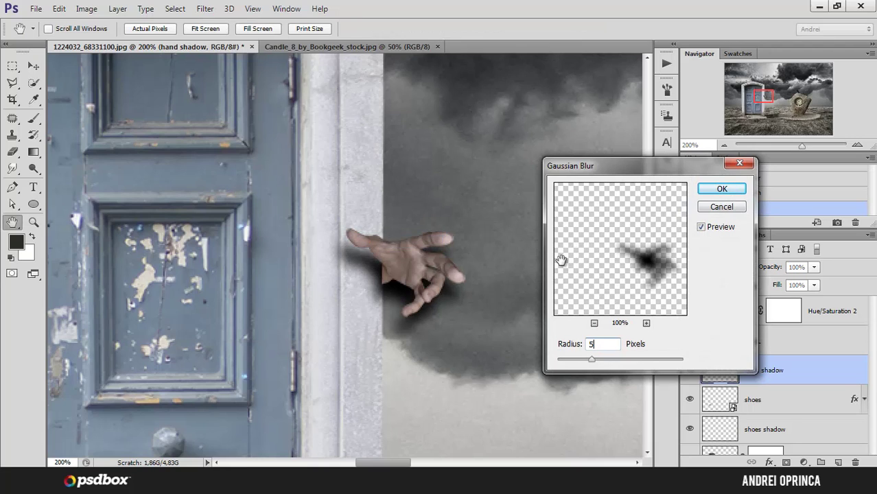
click(710, 192)
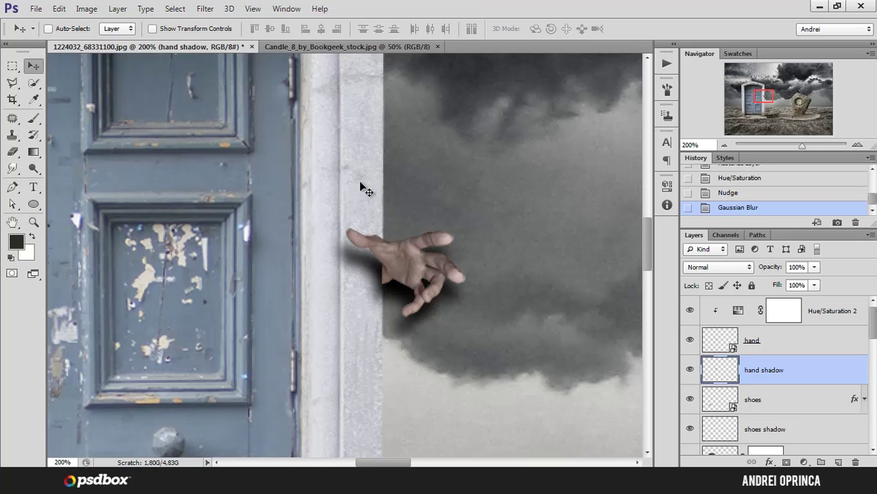
Load the door layer's outline as a selection and invert it to select everything outside the door.
alt+click(370, 211)
alt+click(370, 211)
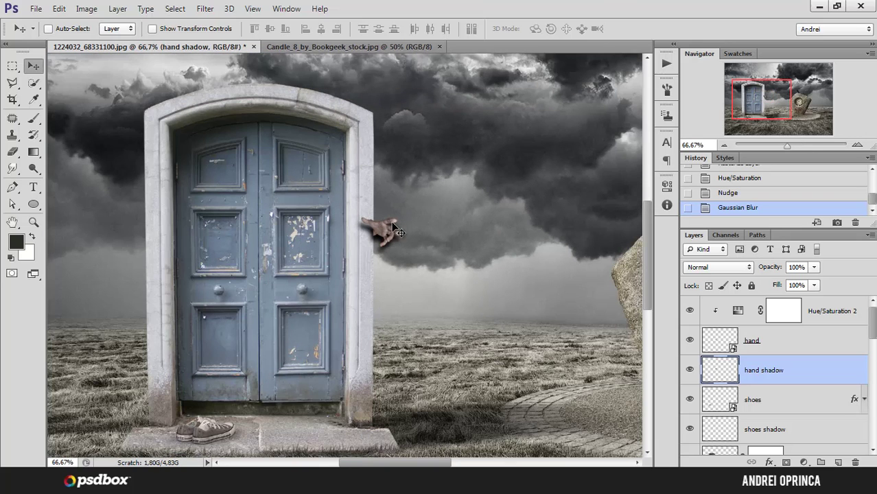
drag(874, 325, 873, 349)
click(722, 345)
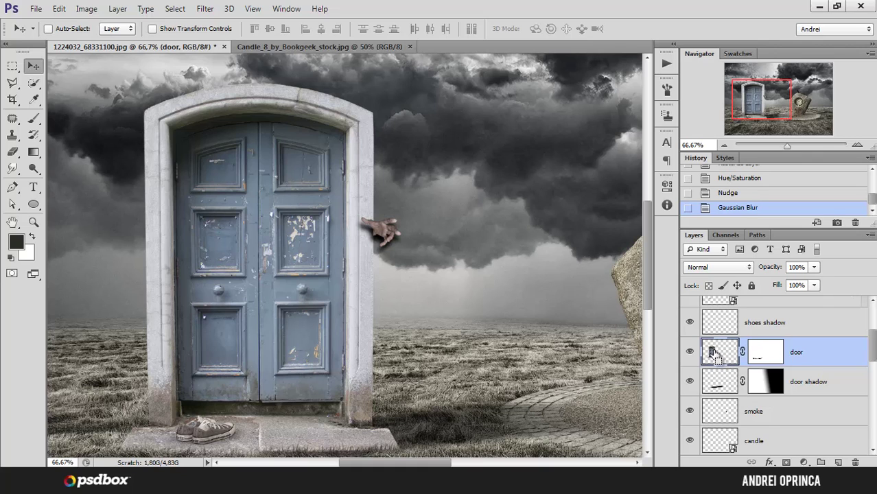
ctrl+double_click(714, 352)
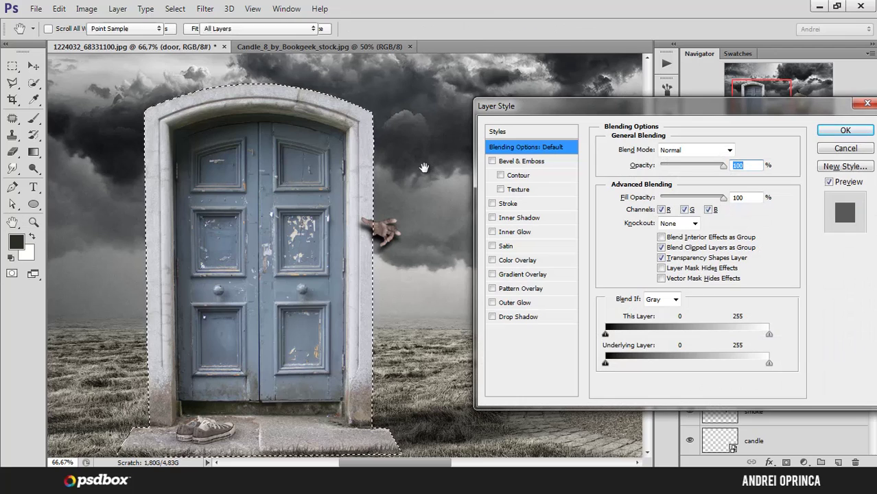
key(Escape)
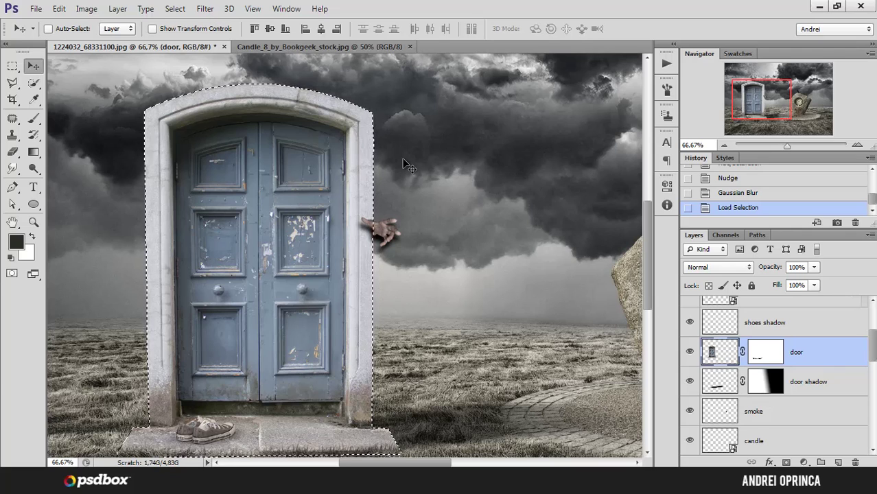
key(ctrl+shift+i)
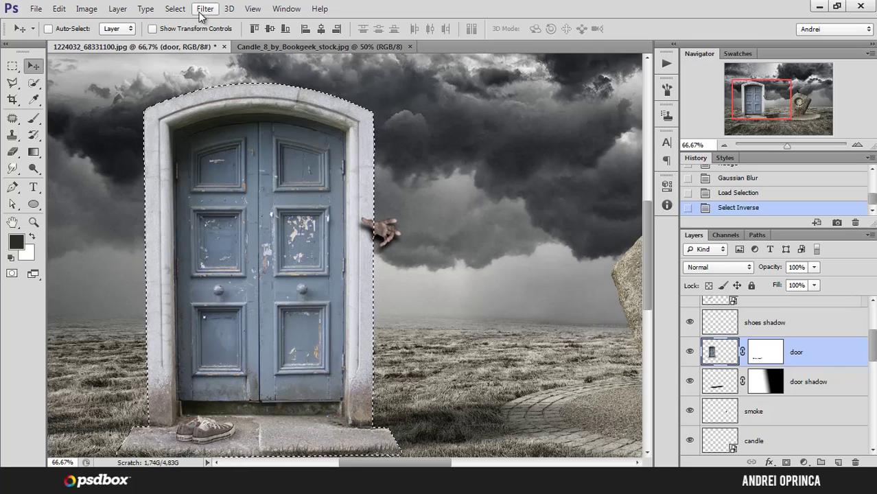
Clear the part of the hand shadow layer that falls outside the door frame and deselect.
click(175, 9)
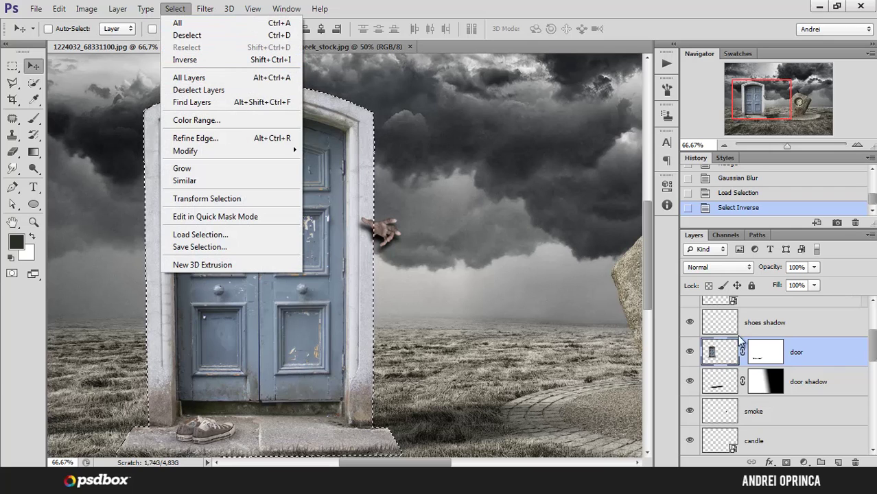
click(873, 353)
scroll(844, 357, up, 5)
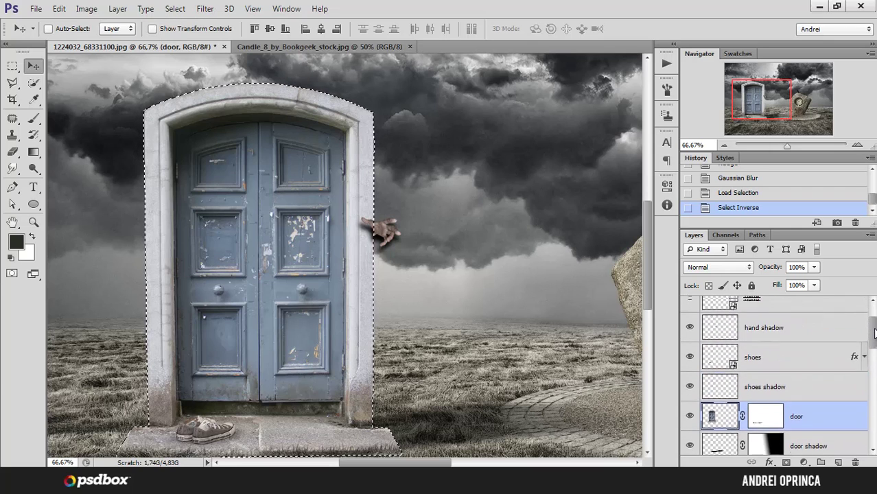
click(814, 370)
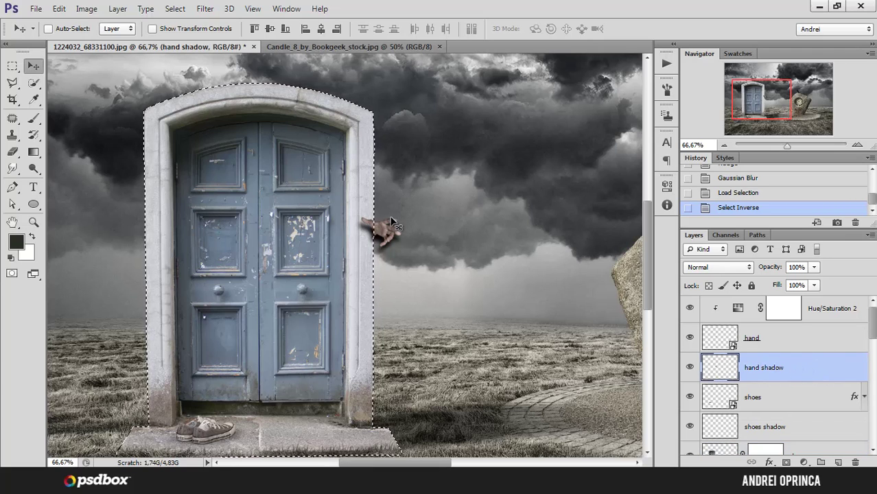
key(Delete)
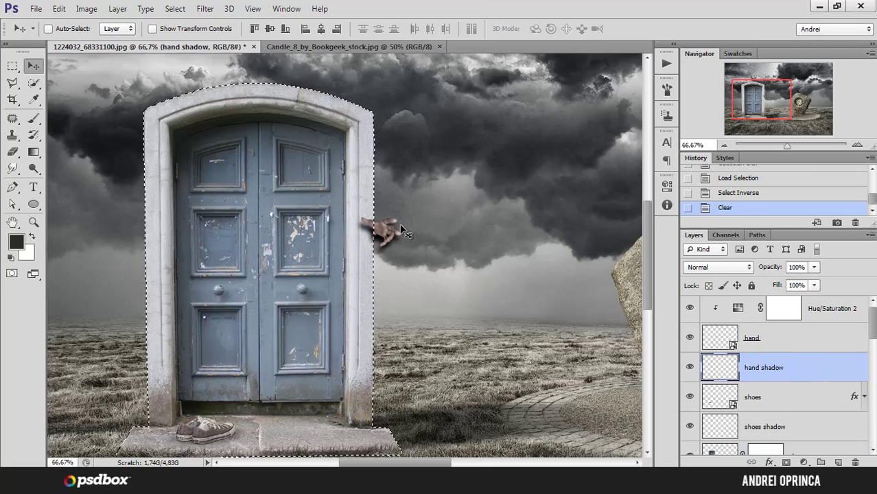
key(ctrl+d)
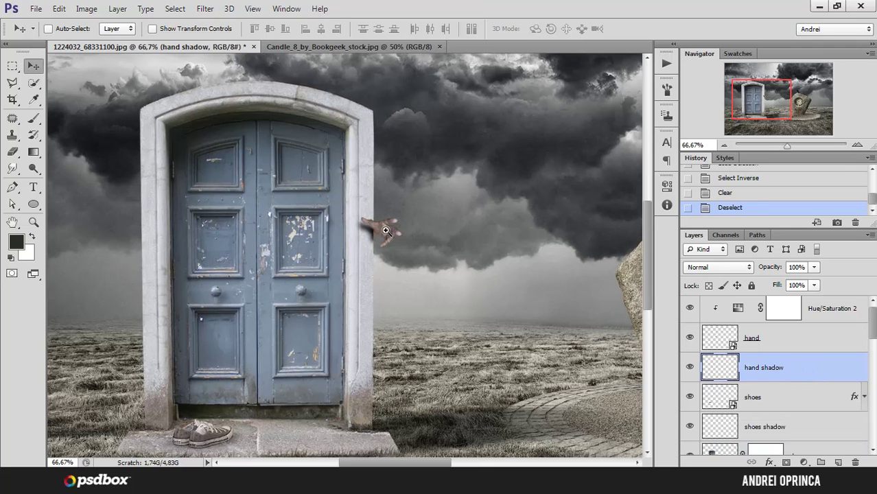
Add a new layer directly above the hand layer, clipped to it, for shading the hand.
scroll(381, 229, up, 2)
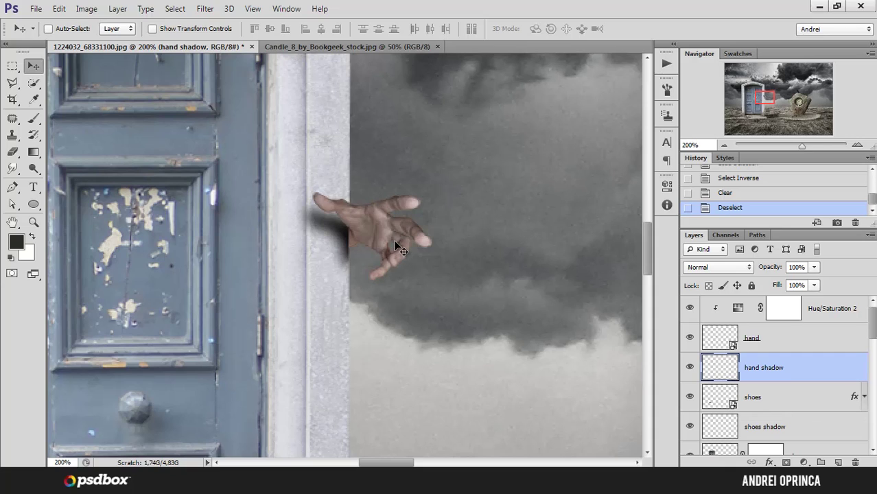
drag(873, 332, 873, 325)
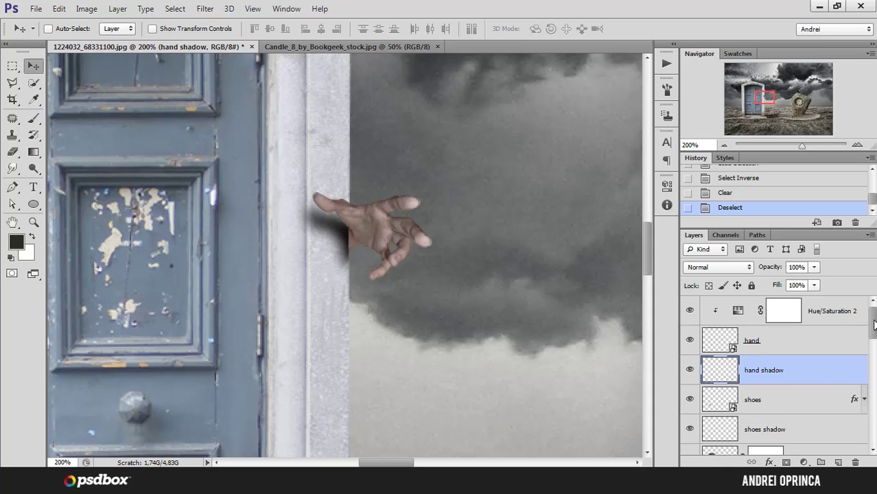
click(824, 345)
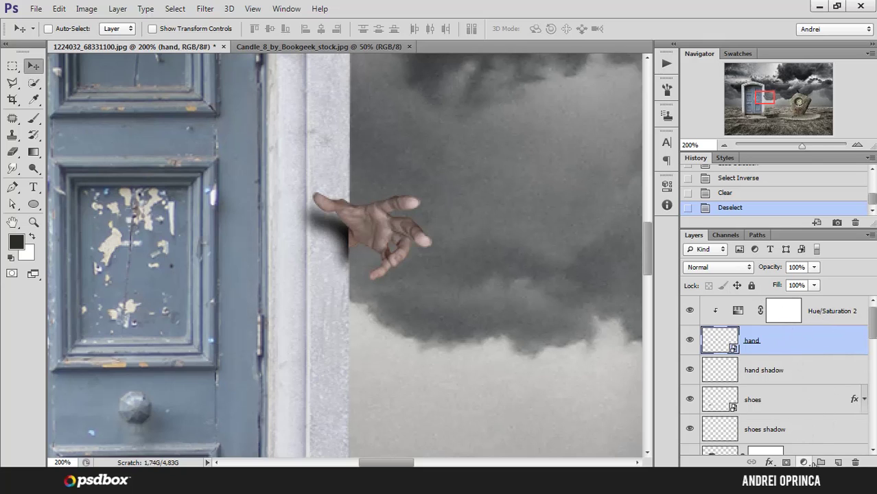
click(838, 463)
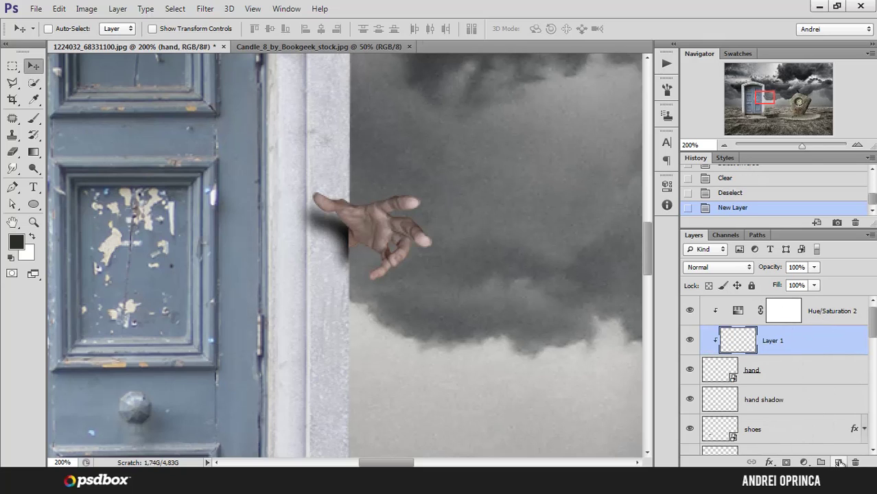
Rename the new clipped layer above the hand as "hand shadow 2".
double_click(773, 341)
text(hand shadow 2)
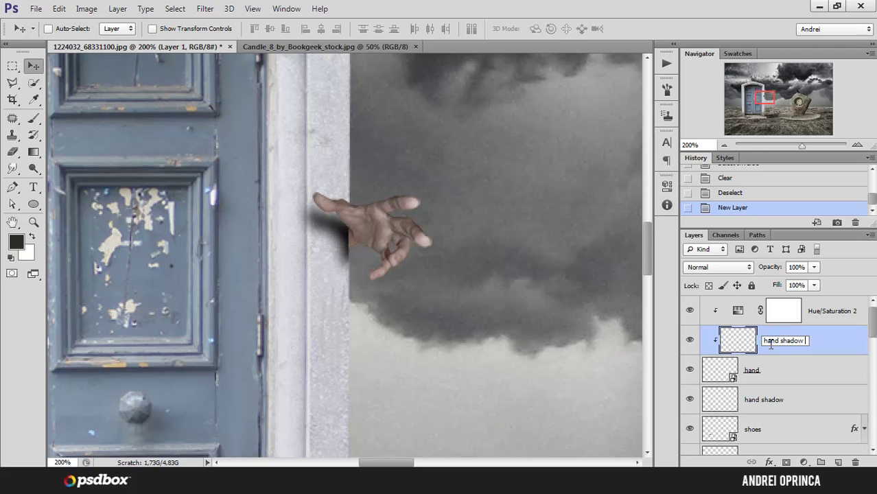
key(Return)
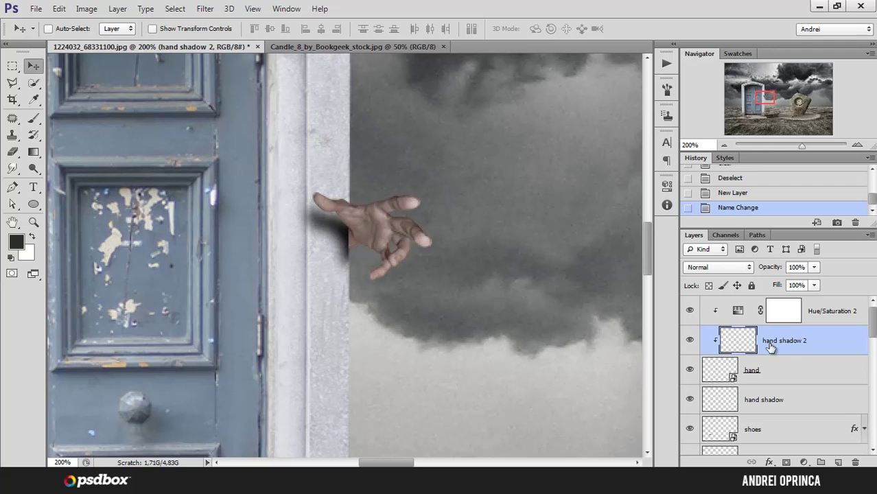
Close the candle stock document and reduce the Brush tool's size to 15 pixels for shading the hand.
click(32, 121)
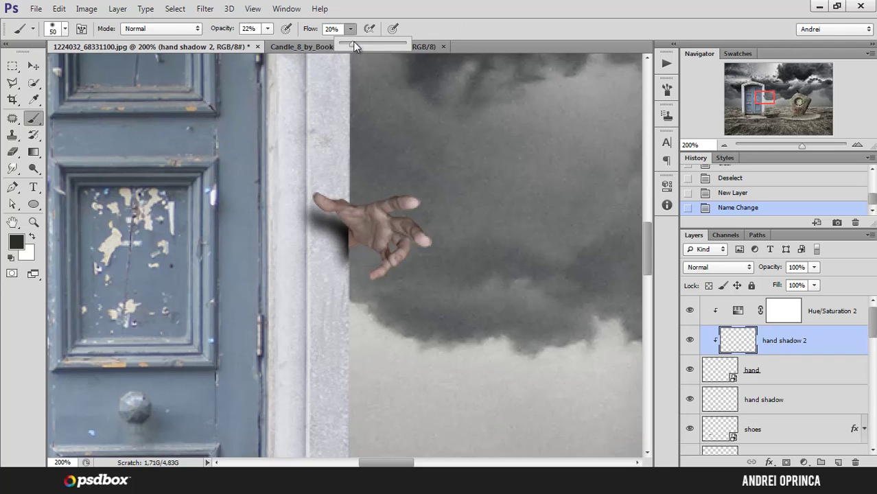
click(415, 46)
click(443, 47)
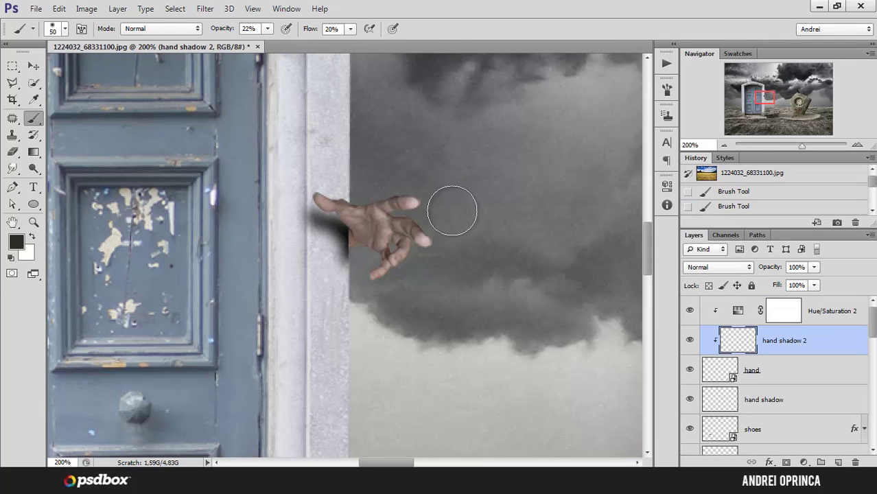
key(bracketleft)
key(bracketleft)
key(bracketleft)
key(bracketleft)
key(bracketleft)
key(bracketleft)
key(bracketleft)
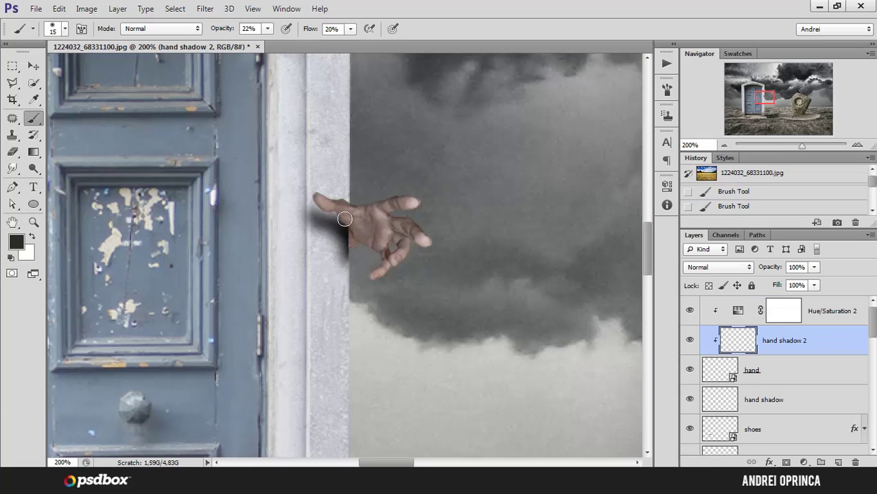
Paint dark grey shading along the thumb's underside and the lower palm using a 10-pixel brush at 22% opacity and 20% flow.
key(ctrl+plus)
key(ctrl+plus)
drag(295, 187, 318, 195)
drag(314, 190, 329, 196)
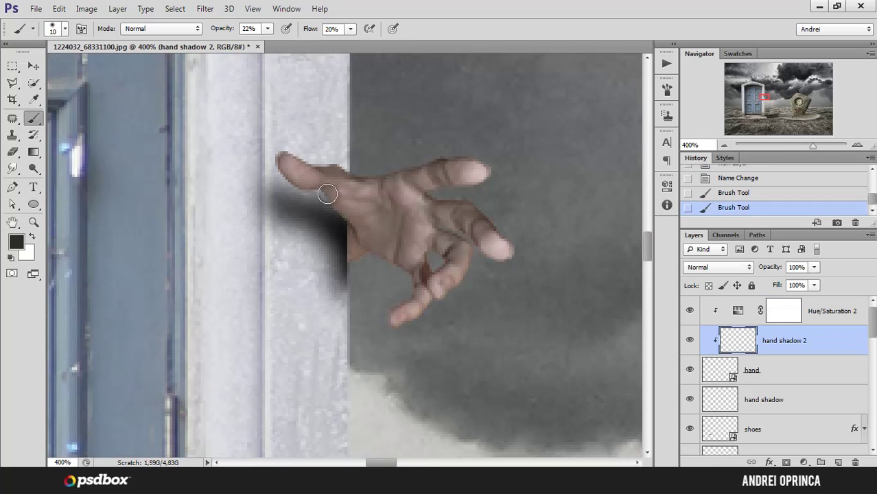
mouse_move(360, 226)
mouse_down()
mouse_move(360, 258)
mouse_move(350, 222)
mouse_move(360, 217)
mouse_move(364, 256)
mouse_move(352, 221)
mouse_move(354, 249)
mouse_move(376, 246)
mouse_move(376, 256)
mouse_move(328, 208)
mouse_move(333, 202)
mouse_move(286, 174)
mouse_move(327, 193)
mouse_move(366, 240)
mouse_move(364, 272)
mouse_move(352, 277)
mouse_move(342, 233)
mouse_move(369, 259)
mouse_move(360, 233)
mouse_move(384, 247)
mouse_move(360, 239)
mouse_move(376, 248)
mouse_move(367, 223)
mouse_move(393, 237)
mouse_move(345, 199)
mouse_move(382, 224)
mouse_move(293, 178)
mouse_move(363, 251)
mouse_move(359, 260)
mouse_move(352, 250)
mouse_move(356, 273)
mouse_move(314, 191)
mouse_move(335, 205)
mouse_move(285, 173)
mouse_move(353, 215)
mouse_move(387, 260)
mouse_move(337, 244)
mouse_move(358, 258)
mouse_move(375, 238)
mouse_up()
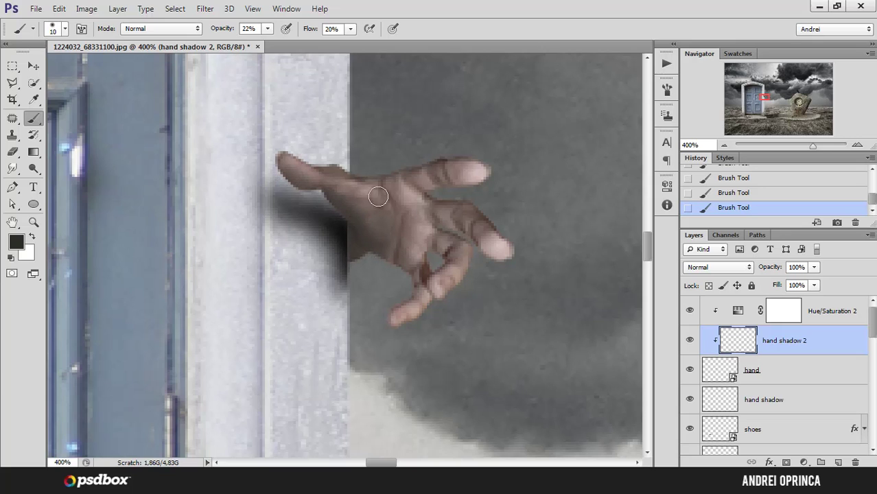
Clear all the painted shading from the hand shadow 2 layer and deselect.
ctrl+click(506, 246)
key(Delete)
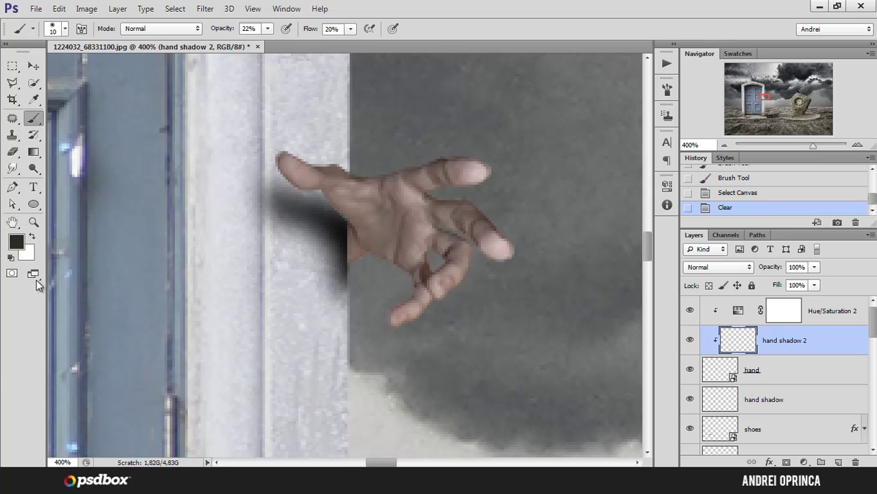
key(ctrl+d)
Set the foreground color to black (000000) and the brush to 30% opacity and 31% flow.
click(15, 241)
mouse_move(533, 280)
mouse_down()
mouse_move(524, 310)
mouse_move(487, 328)
mouse_up()
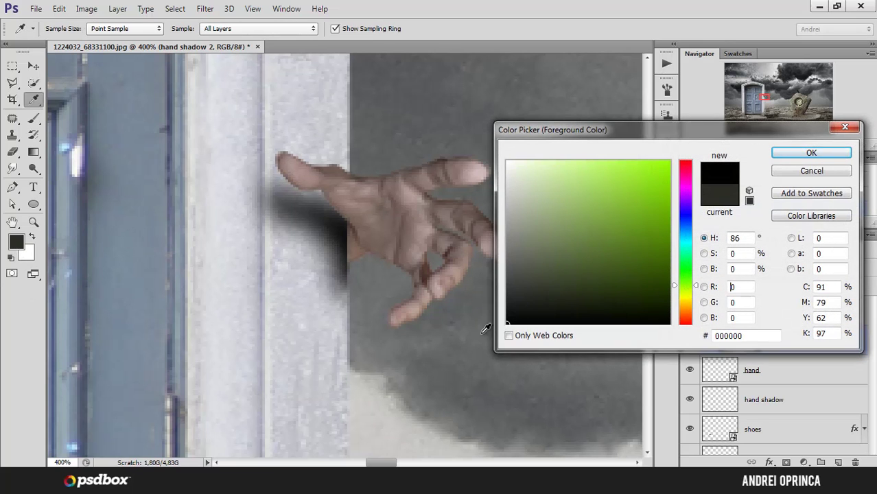
click(810, 153)
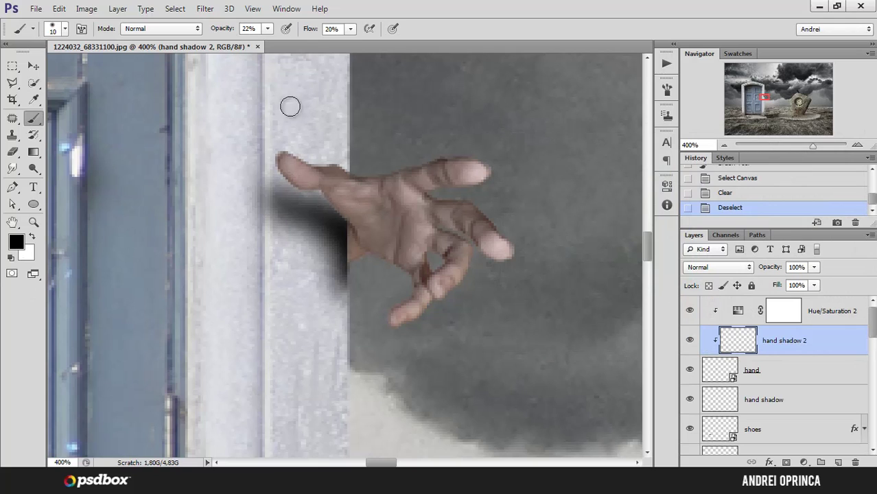
click(268, 28)
click(350, 29)
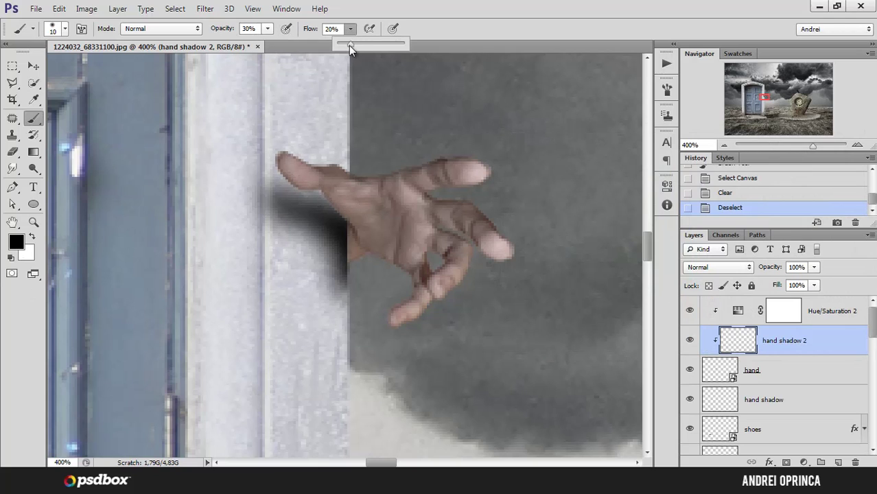
Paint black shading along the thumb's underside and the wrist beside the door frame, enlarging the brush to 25 pixels.
mouse_move(286, 188)
mouse_down()
mouse_move(345, 215)
mouse_move(325, 199)
mouse_move(355, 229)
mouse_move(348, 281)
mouse_move(367, 251)
mouse_move(381, 261)
mouse_move(345, 224)
mouse_move(370, 255)
mouse_up()
key(bracketright)
key(bracketright)
key(bracketright)
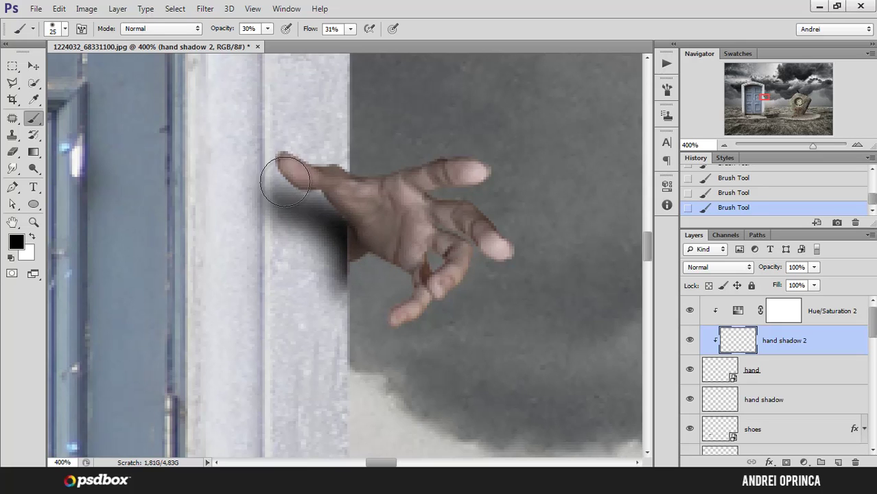
Lower the opacity of the hand shadow layer to 74%.
alt+click(409, 235)
alt+click(412, 230)
alt+click(425, 228)
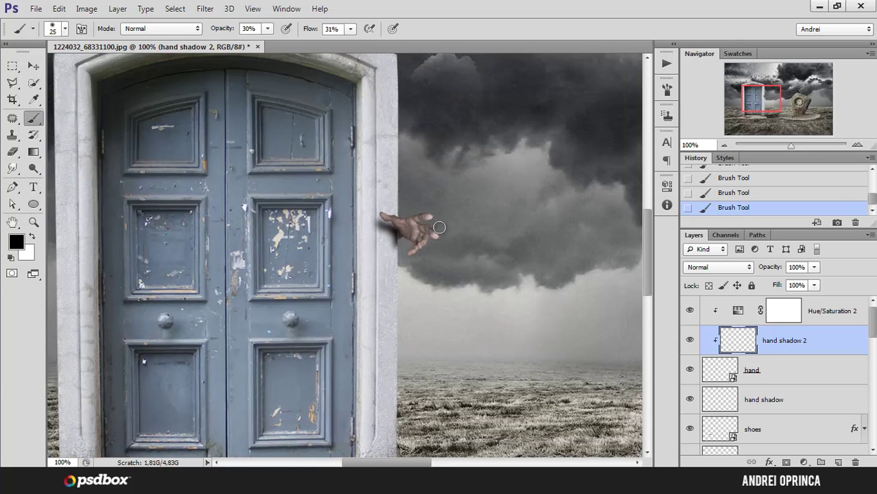
click(793, 406)
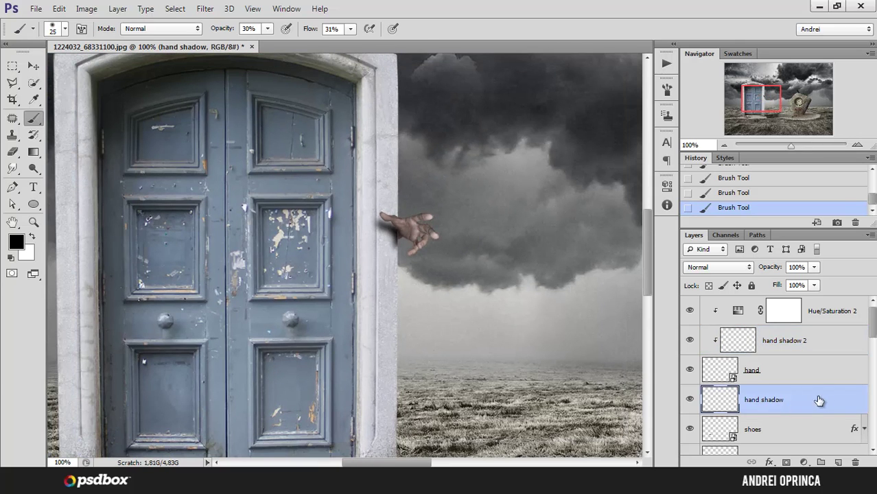
drag(814, 272, 796, 287)
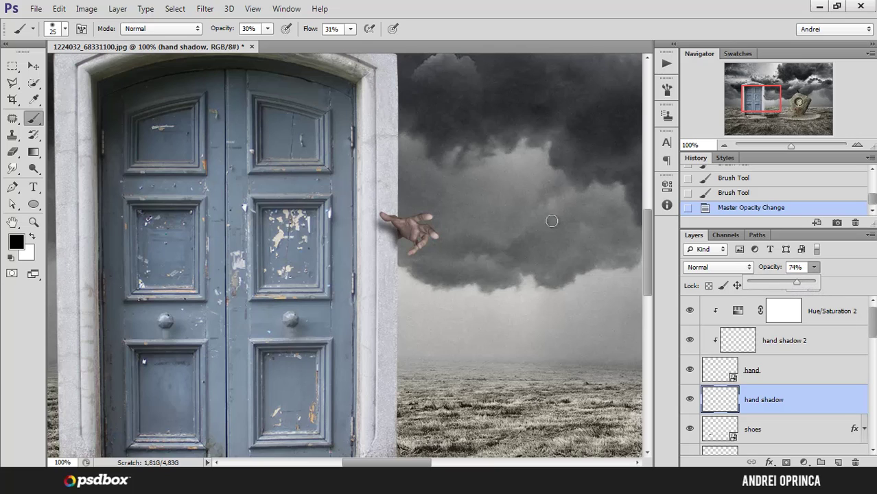
scroll(459, 240, down, 1)
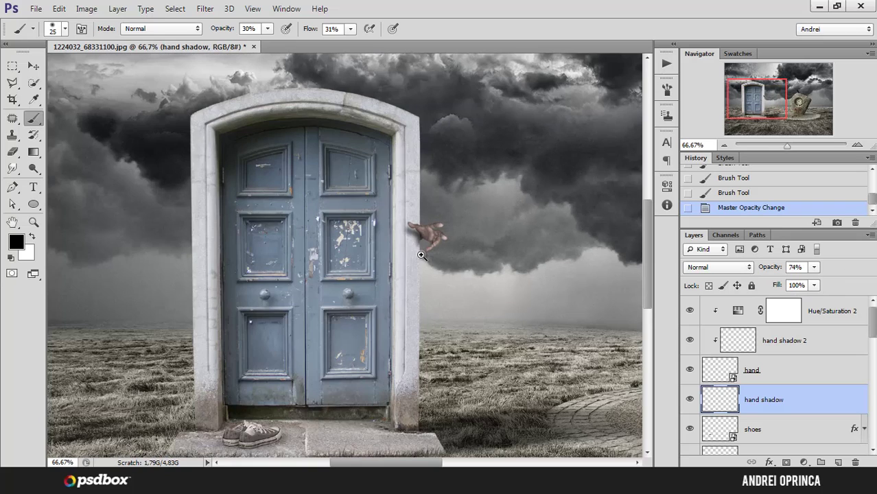
scroll(421, 255, up, 1)
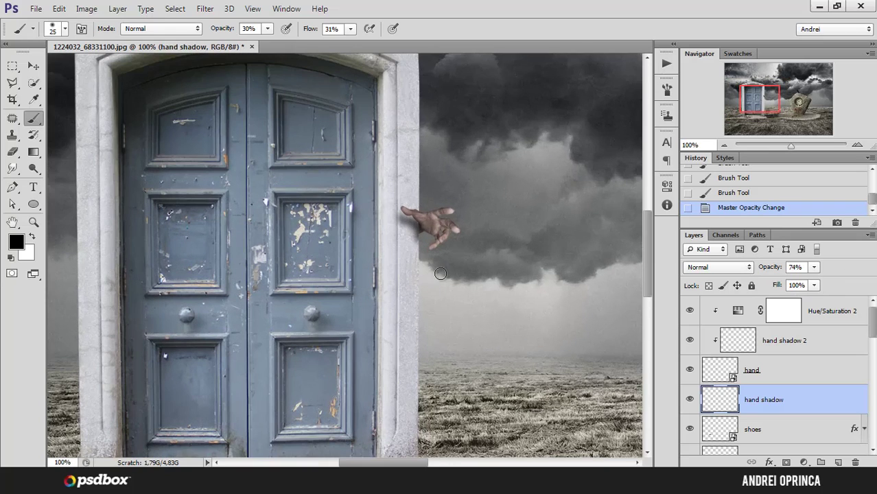
Compare the hand with and without its two shadow layers by toggling their visibility.
click(689, 340)
click(688, 340)
click(689, 397)
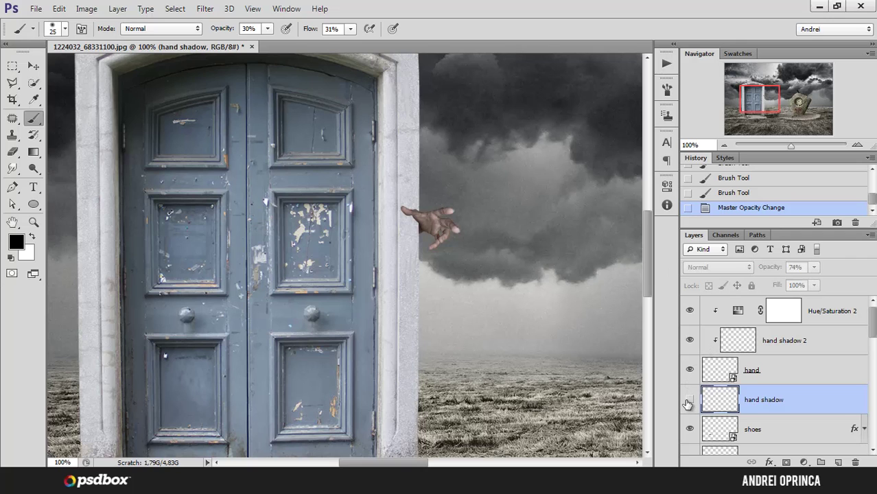
click(688, 401)
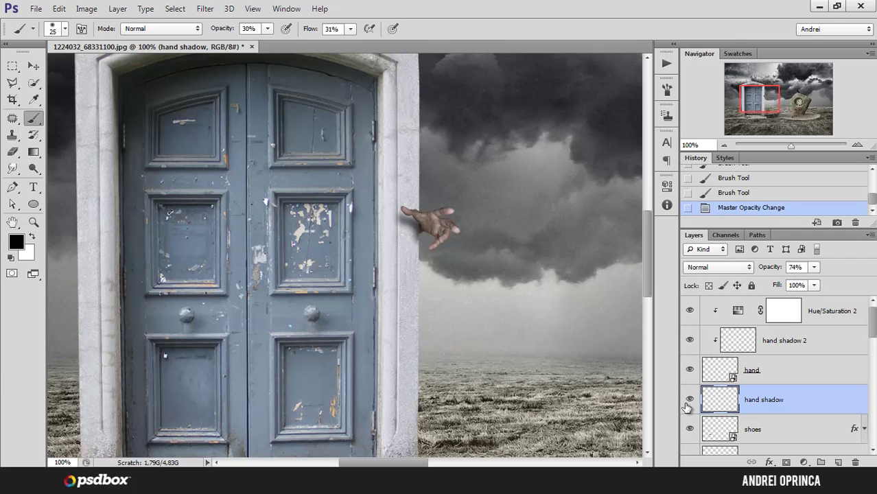
scroll(452, 260, down, 2)
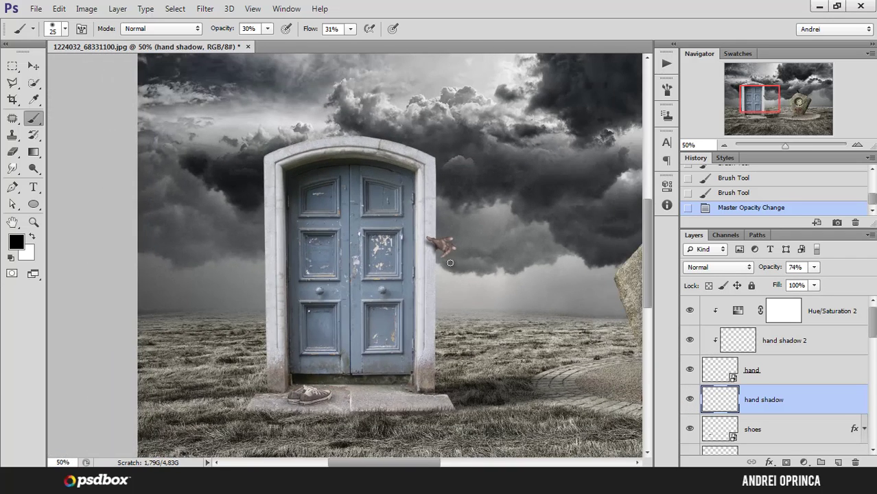
Add a new layer directly below the layer of the dead rose lying in front of the stone clock.
drag(484, 298, 402, 260)
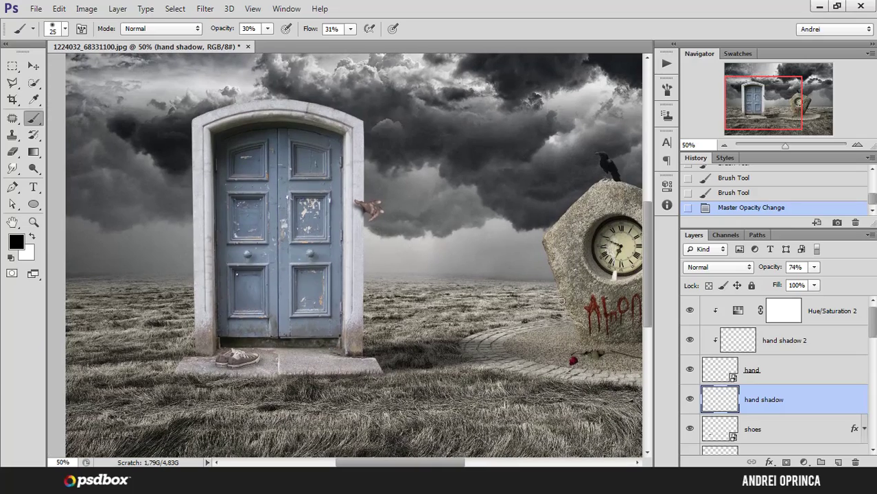
drag(536, 299, 426, 266)
key(ctrl+z)
drag(585, 347, 454, 310)
click(453, 293)
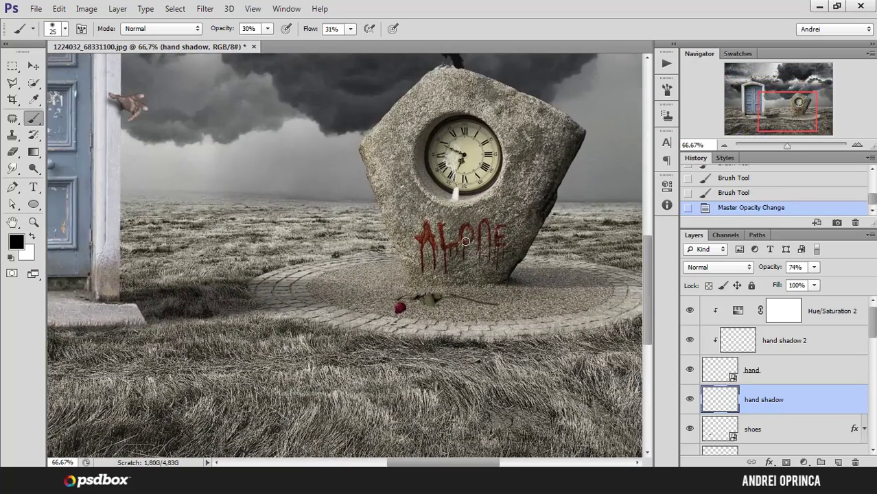
click(455, 318)
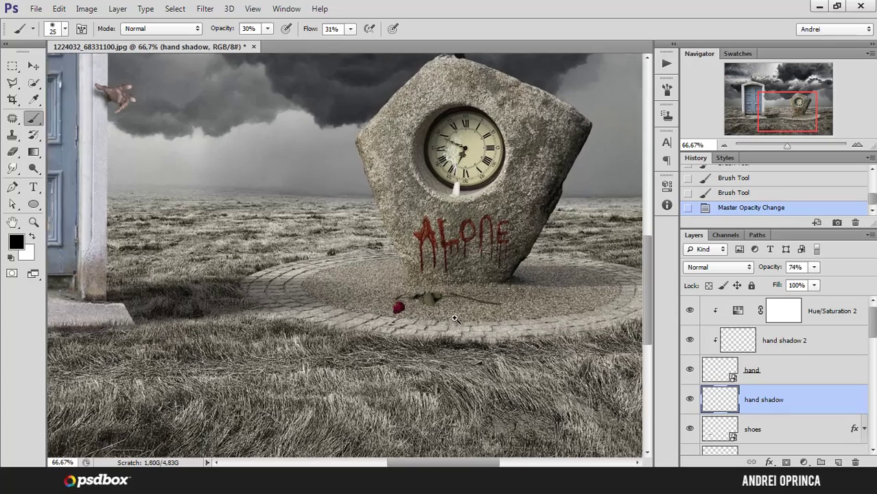
click(455, 317)
click(33, 67)
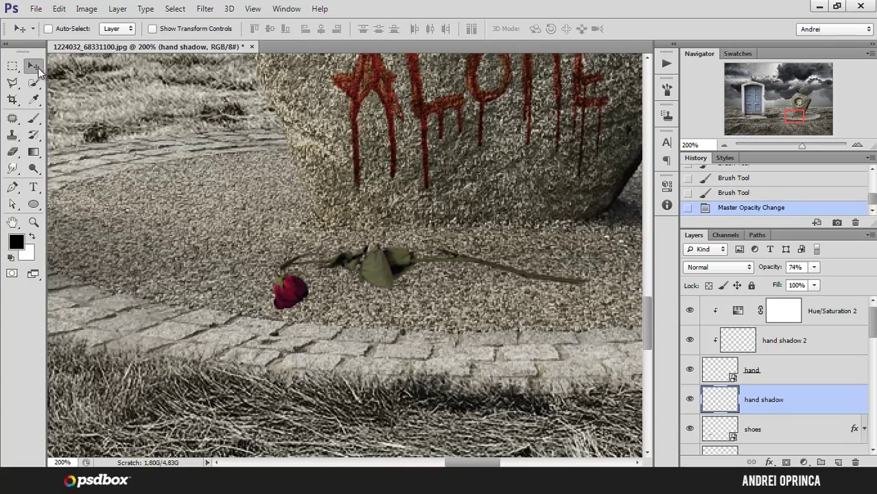
ctrl+click(294, 292)
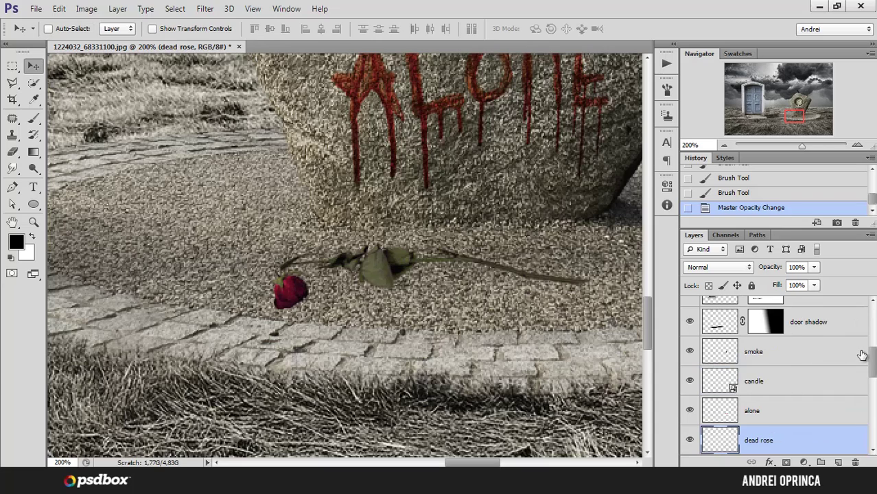
scroll(862, 360, down, 3)
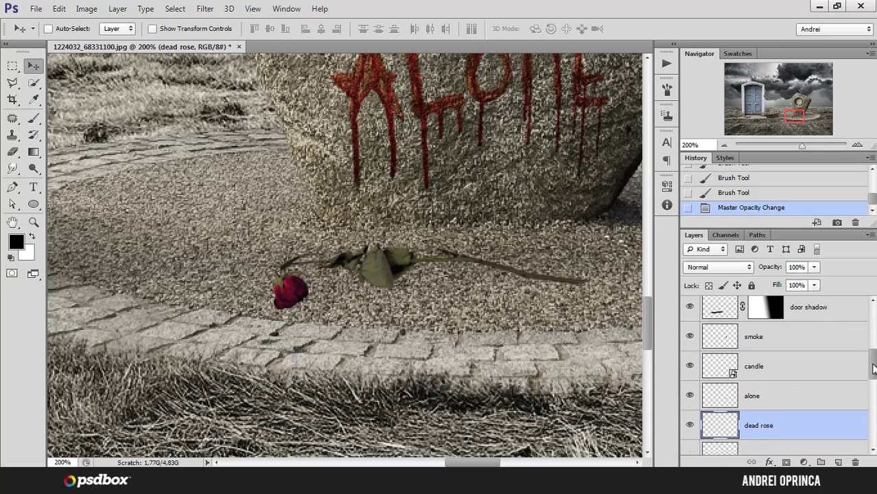
ctrl+click(837, 463)
Rename the new layer below the dead rose as "rose shadow".
double_click(754, 392)
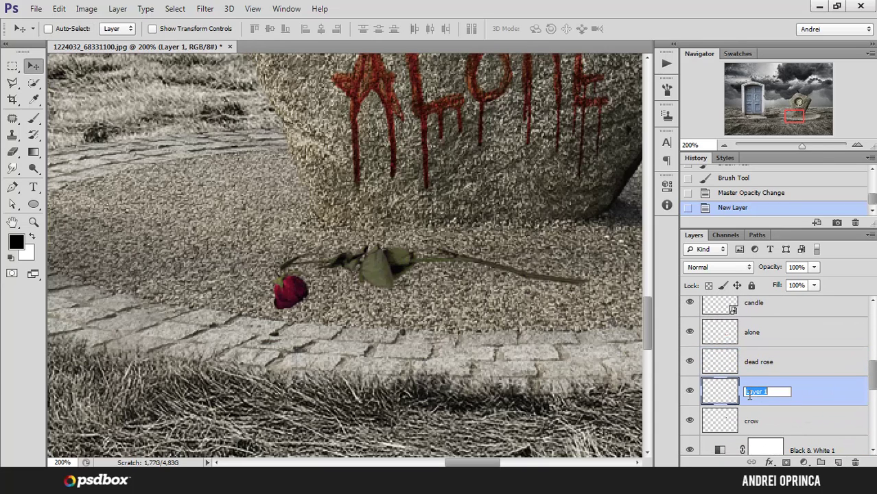
text(rose shadow)
key(Return)
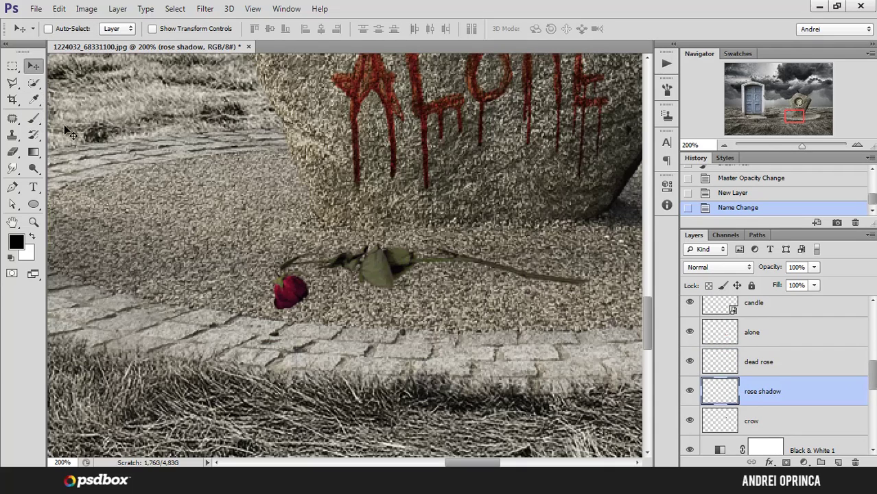
Set the Brush tool to a 6-pixel size with 29% opacity for painting the rose's shadow.
click(33, 118)
scroll(364, 280, up, 1)
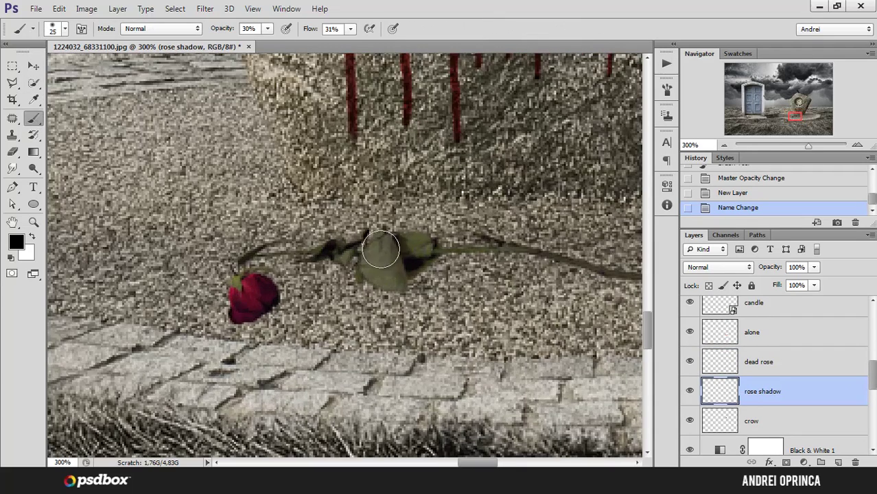
drag(425, 266, 403, 273)
key(bracketleft)
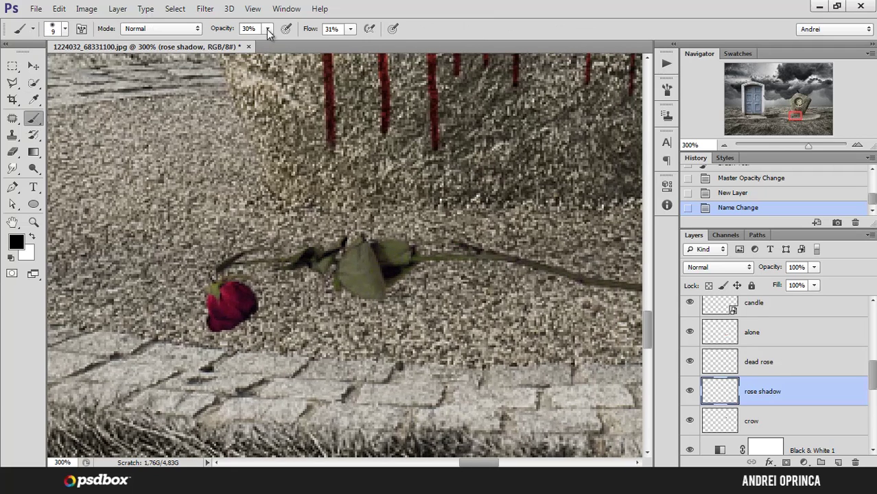
drag(268, 35, 259, 48)
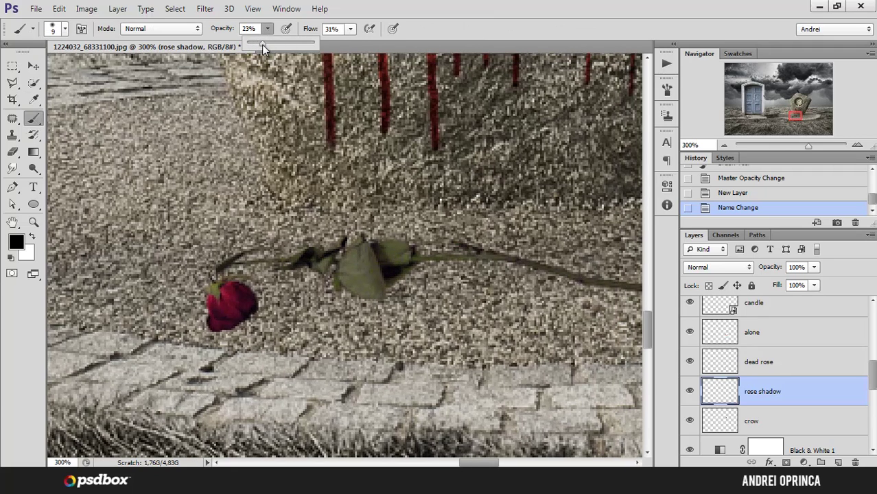
drag(264, 45, 266, 45)
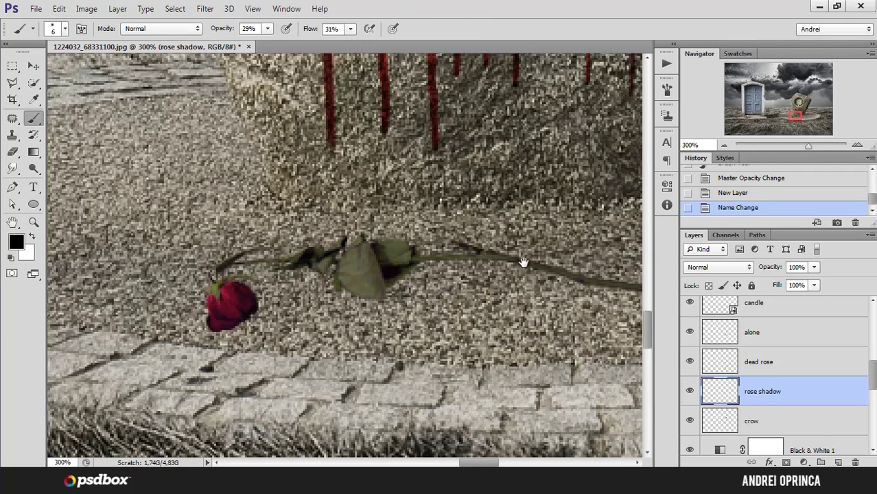
Try painting a thin shadow along the underside of the rose's stem with the 6-pixel brush.
drag(523, 262, 390, 276)
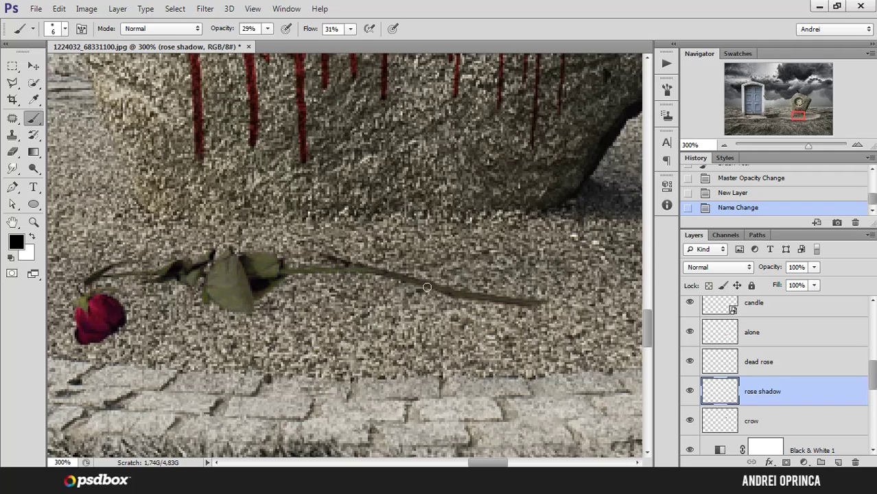
drag(295, 276, 352, 282)
drag(325, 278, 400, 291)
mouse_move(359, 282)
mouse_down()
mouse_move(471, 303)
mouse_move(411, 294)
mouse_up()
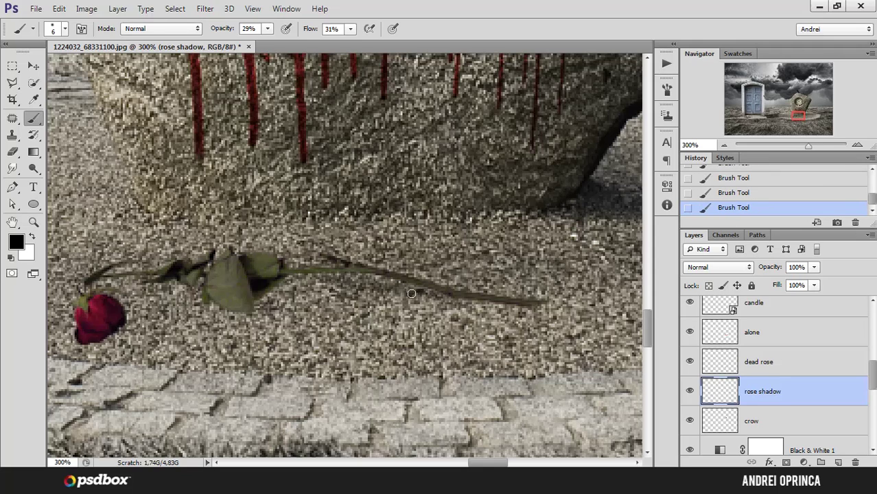
drag(294, 274, 443, 284)
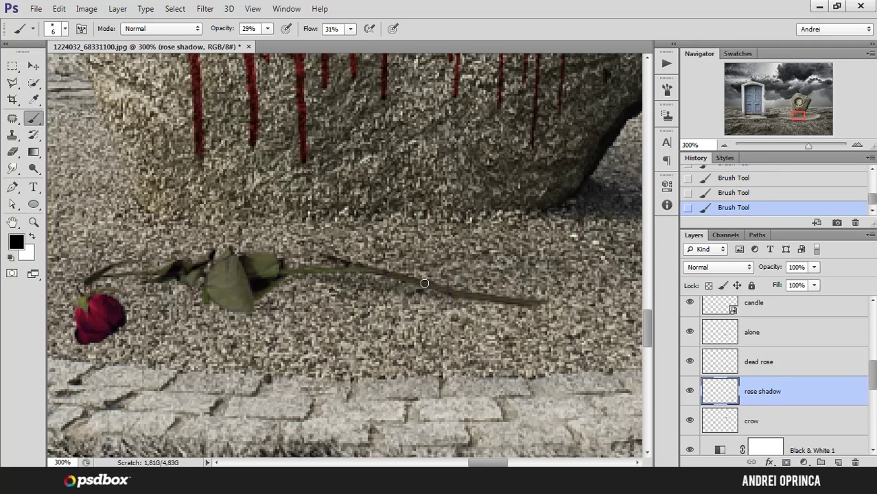
key(ctrl+alt+z)
key(ctrl+alt+z)
key(ctrl+alt+z)
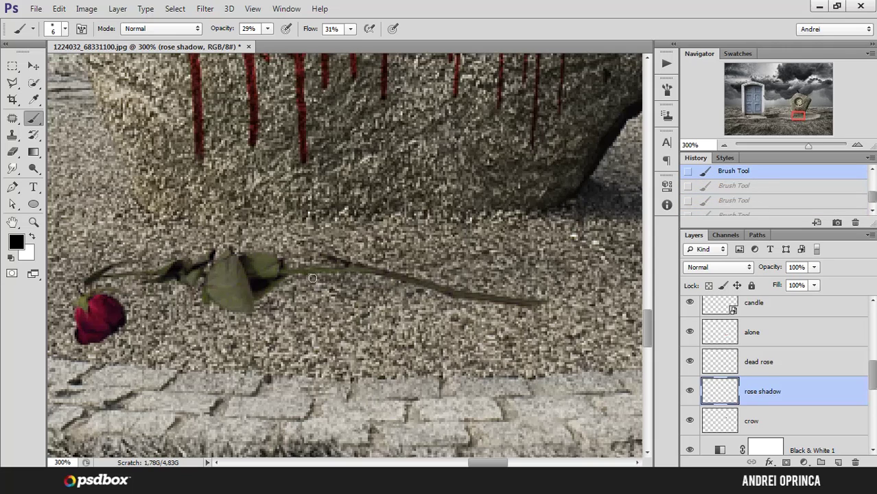
Paint a soft shadow along the lower edge of the rose's stem and leaves, enlarging the brush to 9 pixels for the leaves.
drag(312, 278, 465, 297)
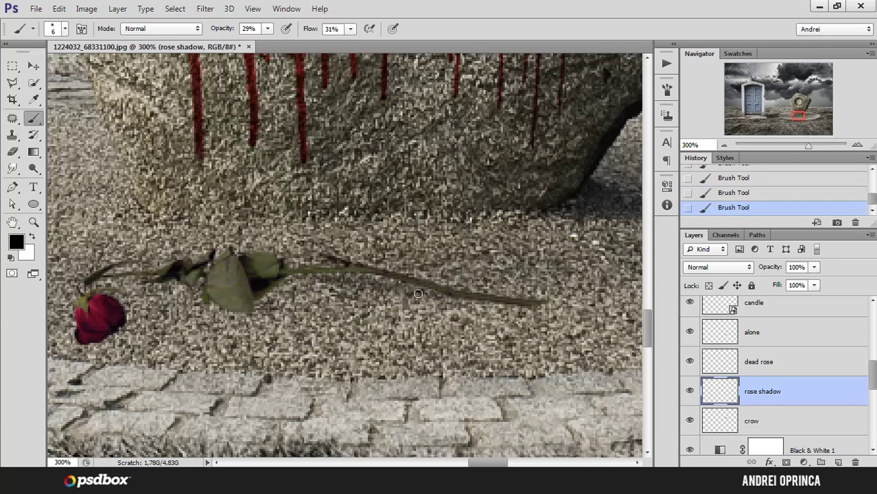
mouse_move(304, 275)
mouse_down()
mouse_move(522, 307)
mouse_move(449, 301)
mouse_up()
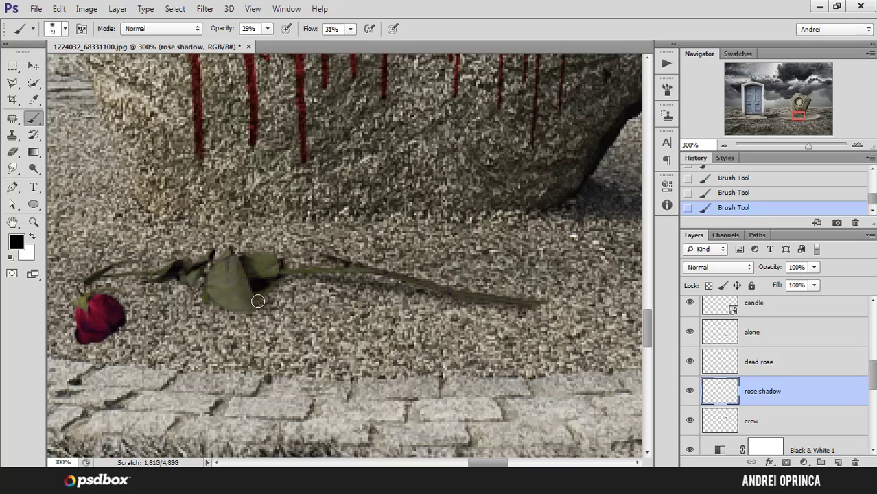
drag(245, 286, 386, 284)
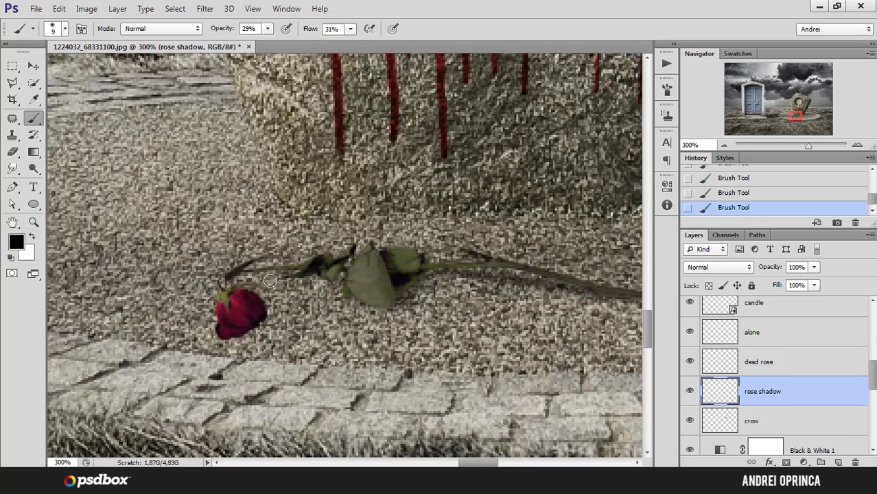
Paint finer shadows beneath the stem near the flower and around the red bloom, using brush sizes from 3 to 10 pixels.
ctrl+click(245, 281)
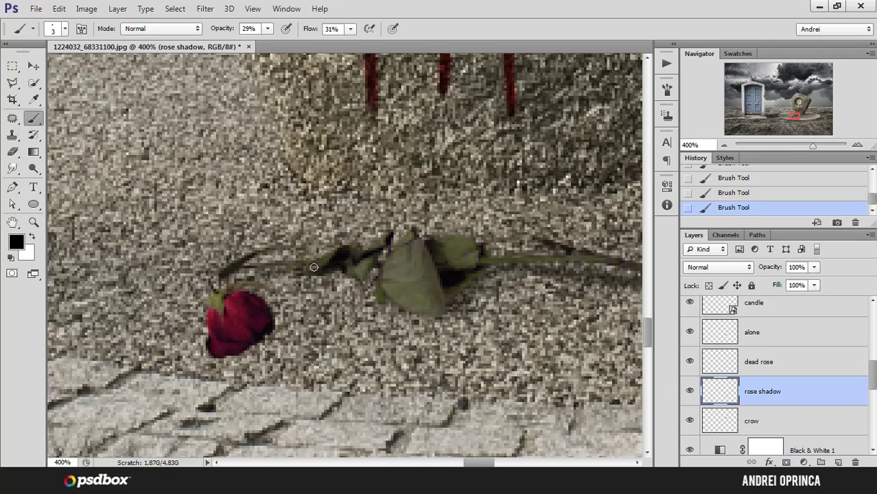
drag(383, 299, 424, 310)
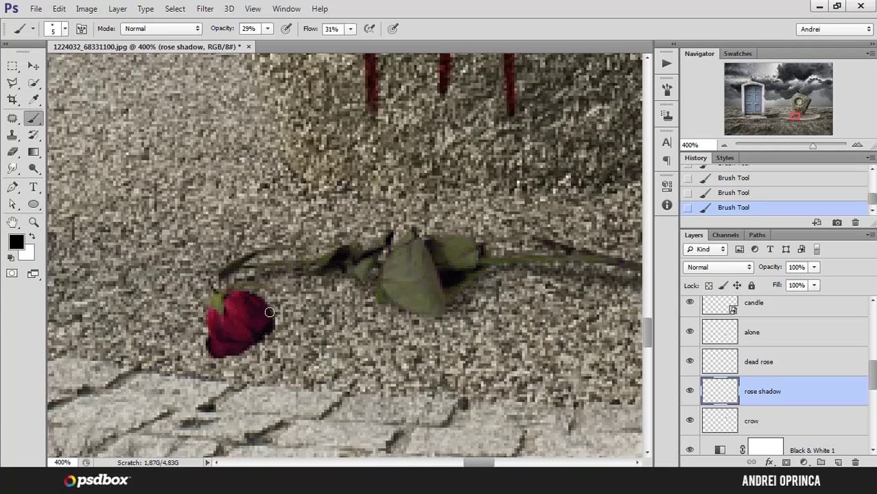
mouse_move(234, 347)
mouse_down()
mouse_move(248, 353)
mouse_move(245, 341)
mouse_up()
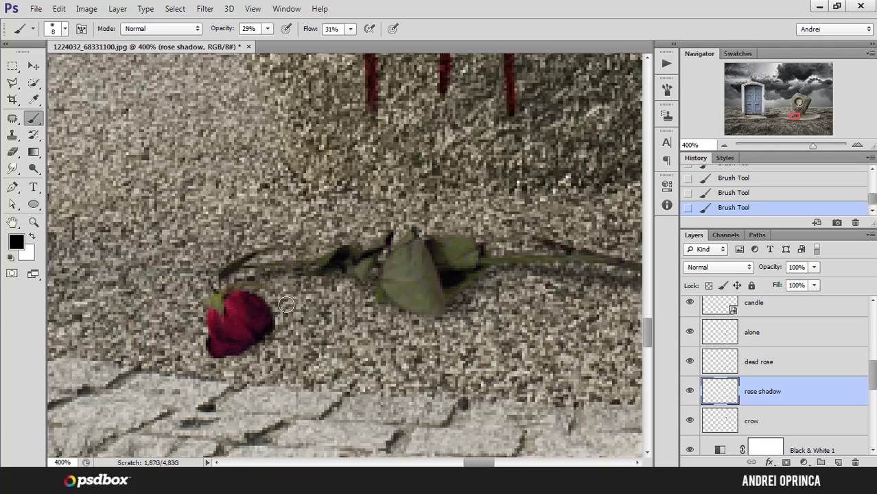
key(bracketright)
key(bracketright)
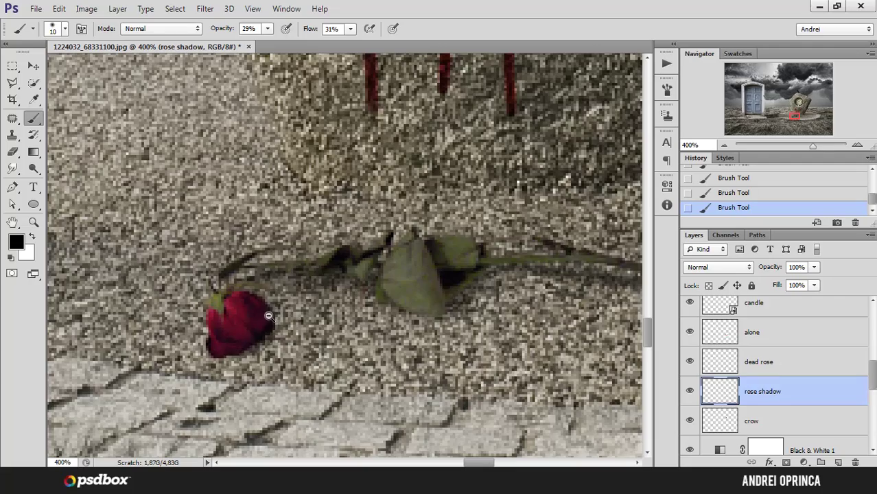
Try a broader 30-pixel shadow around the dead rose and undo those strokes.
scroll(268, 316, down, 2)
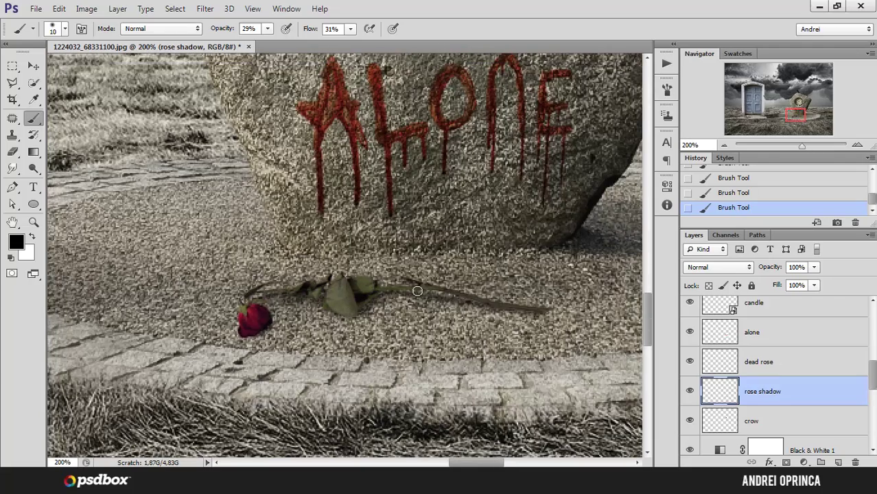
scroll(437, 291, down, 2)
scroll(422, 295, up, 3)
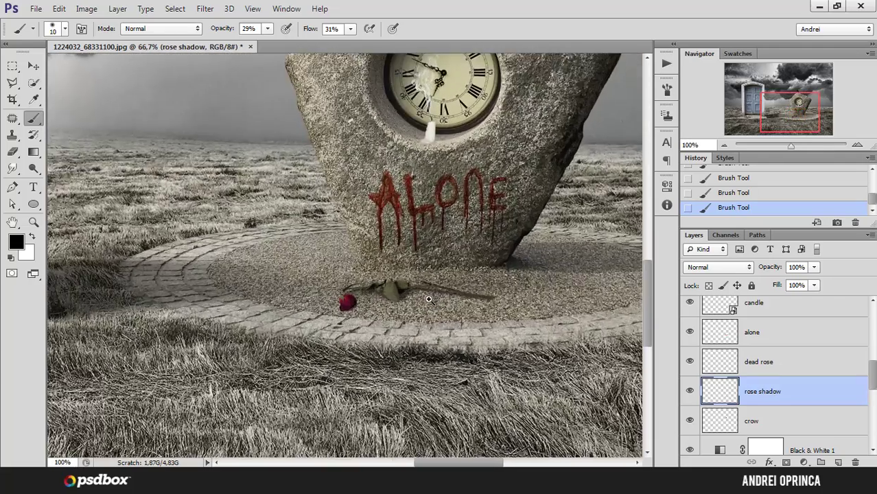
key(bracketright)
key(bracketright)
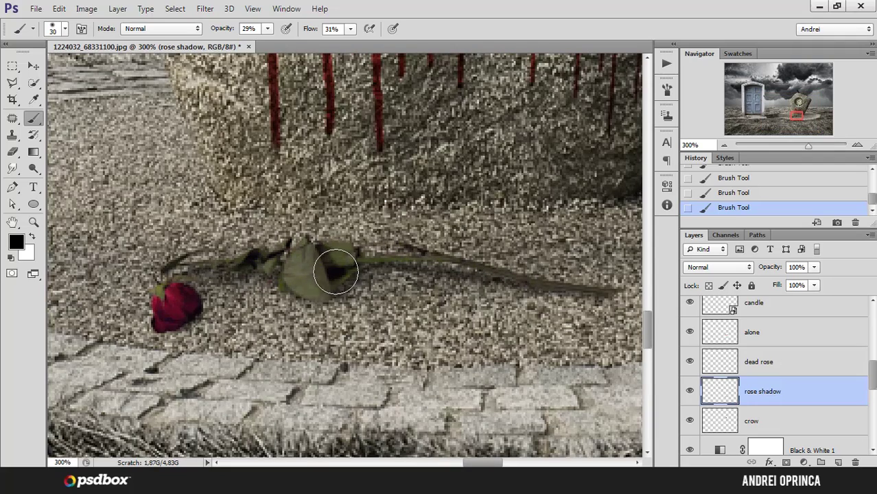
key(ctrl+alt+z)
key(ctrl+alt+z)
key(ctrl+alt+z)
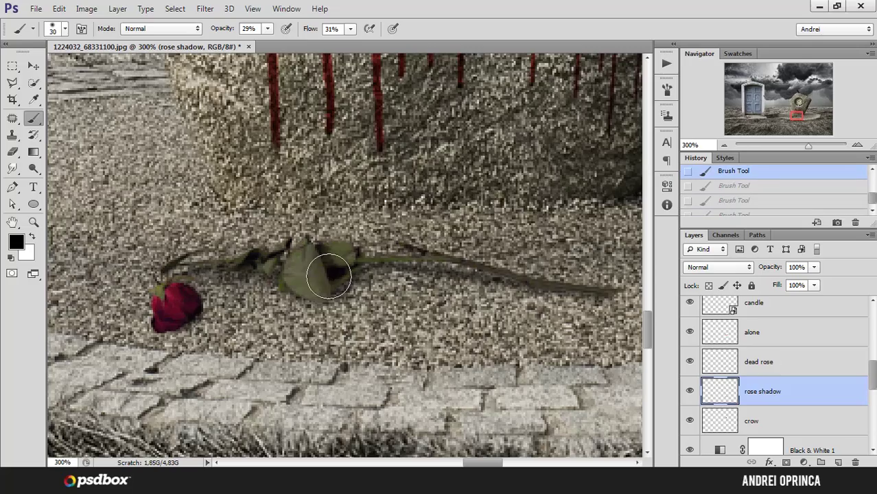
Paint a soft shadow beneath the rose's leaves with a 10-pixel brush.
key(bracketleft)
key(bracketleft)
drag(379, 266, 327, 289)
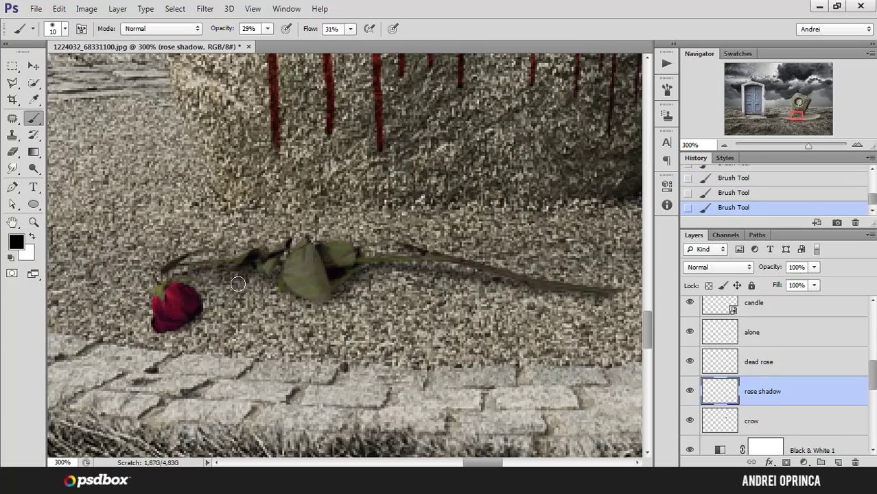
Compare the dead rose with and without its shadow layer at a wider view.
key(ctrl+minus)
key(ctrl+minus)
key(ctrl+minus)
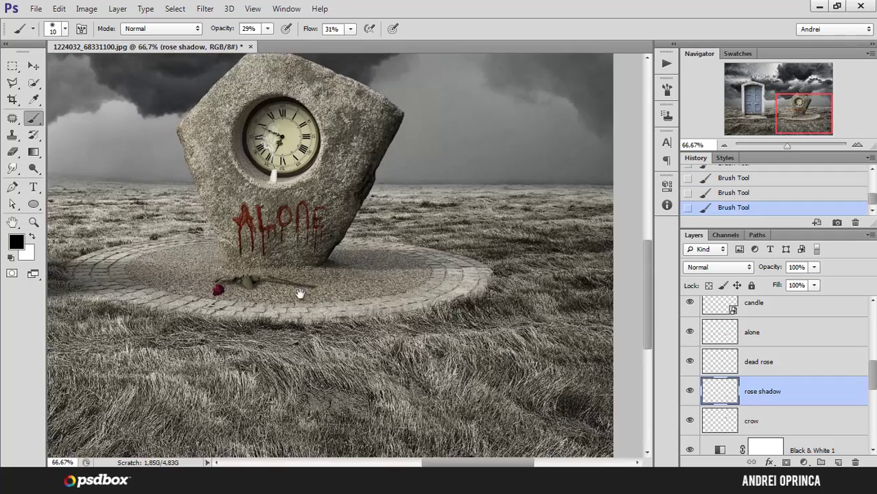
scroll(356, 292, up, 1)
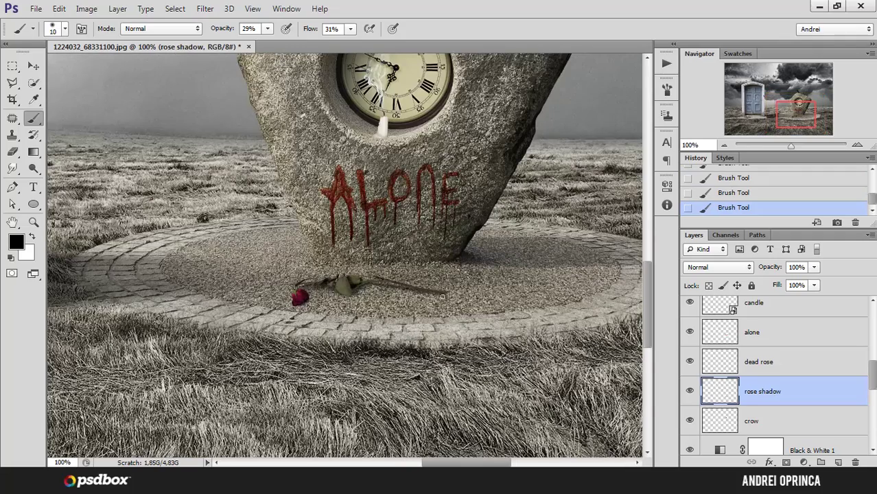
click(688, 392)
alt+click(455, 275)
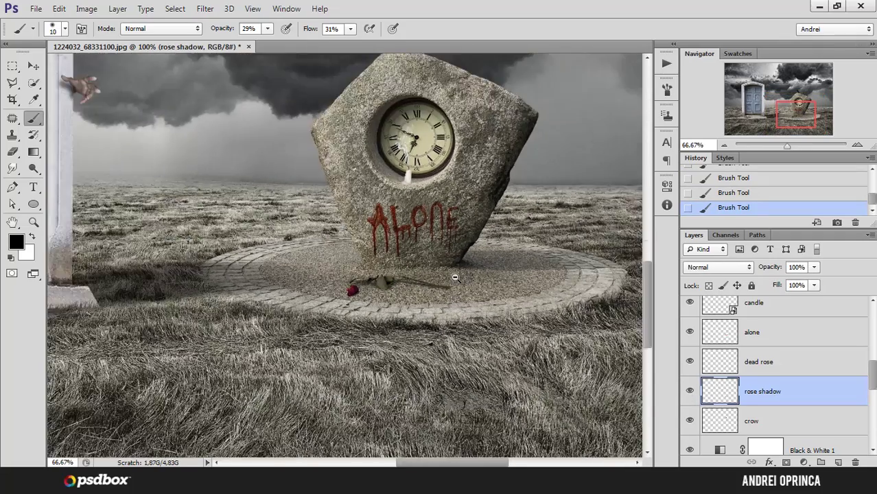
alt+click(456, 276)
Add a new layer directly below the candle layer and name it "candle shadow".
drag(442, 265, 464, 296)
click(450, 255)
click(450, 255)
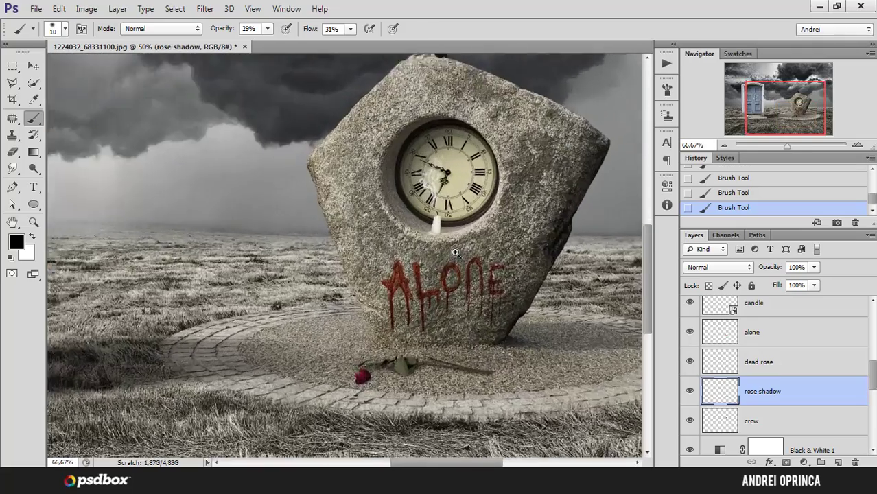
click(450, 255)
click(773, 306)
click(487, 225)
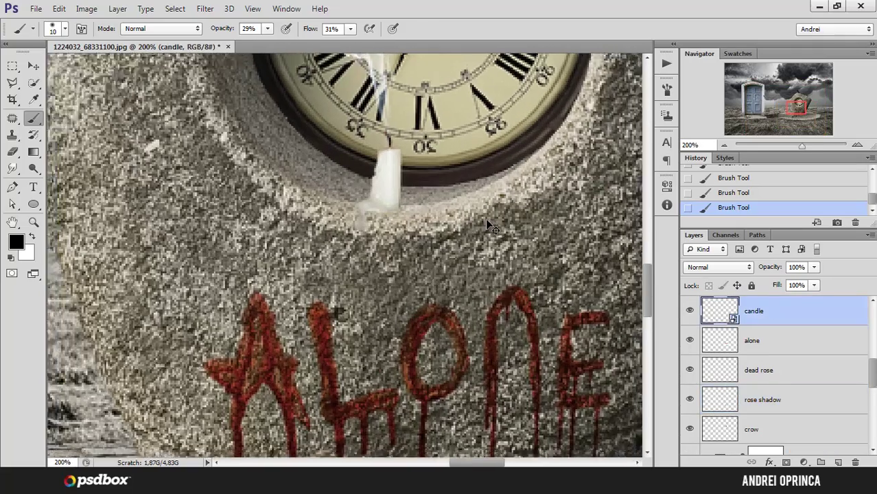
ctrl+click(838, 462)
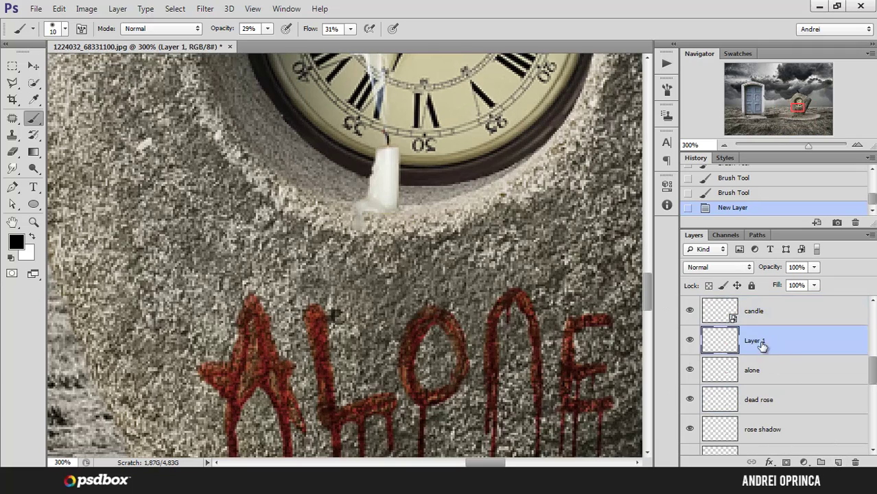
double_click(755, 341)
text(candle shadow)
key(Return)
Paint a soft shadow beside the candle's base on the stone ledge under the clock.
mouse_move(418, 200)
mouse_down()
mouse_move(378, 260)
mouse_move(422, 267)
mouse_up()
ctrl+click(378, 260)
mouse_move(349, 269)
mouse_down()
mouse_move(390, 273)
mouse_move(342, 276)
mouse_move(427, 265)
mouse_move(342, 284)
mouse_move(312, 277)
mouse_up()
Paint a thin contact shadow under the candle with a soft 4-pixel brush, extending it along the ledge with a 7-pixel size.
key(bracketleft)
key(bracketleft)
key(bracketleft)
key(bracketleft)
key(bracketleft)
right_click(332, 281)
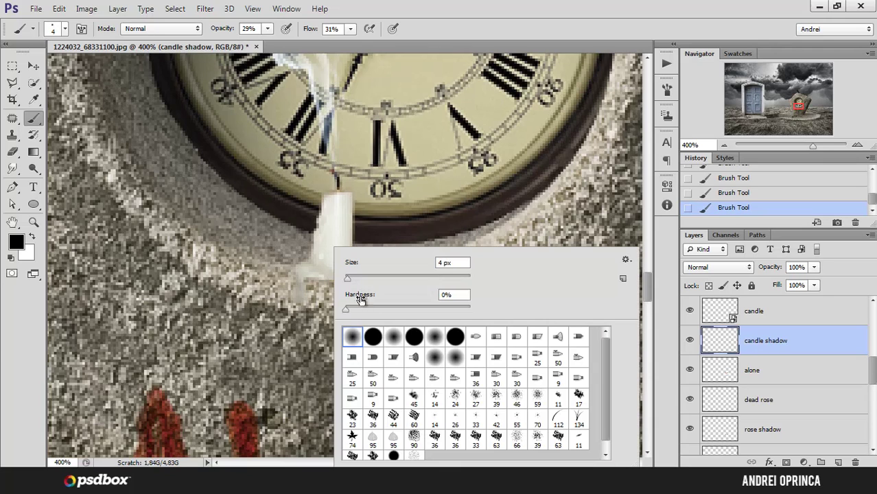
click(312, 277)
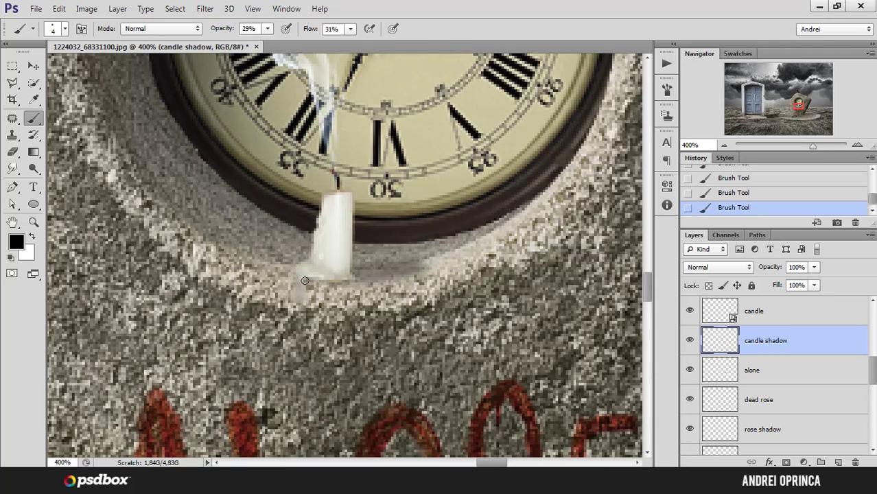
drag(313, 281, 416, 273)
key(bracketright)
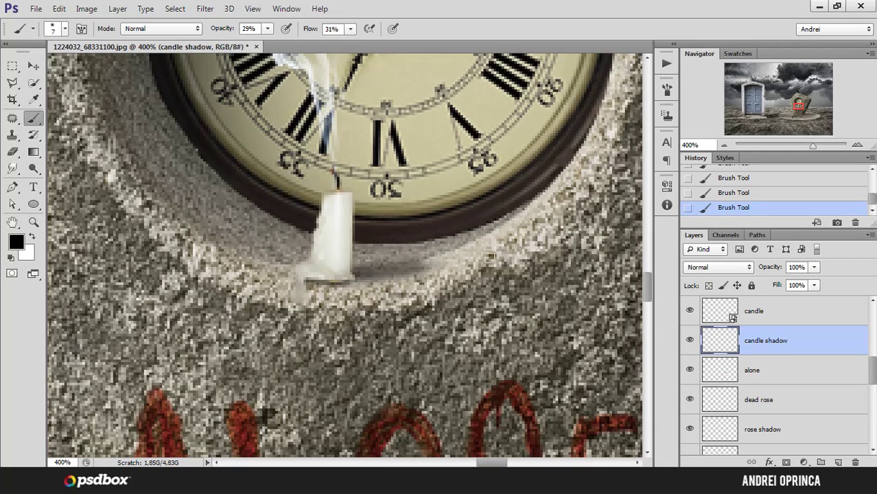
Erase the excess candle shadow along the outer rim of the stone ledge with a 30-pixel eraser at 100% opacity.
key(e)
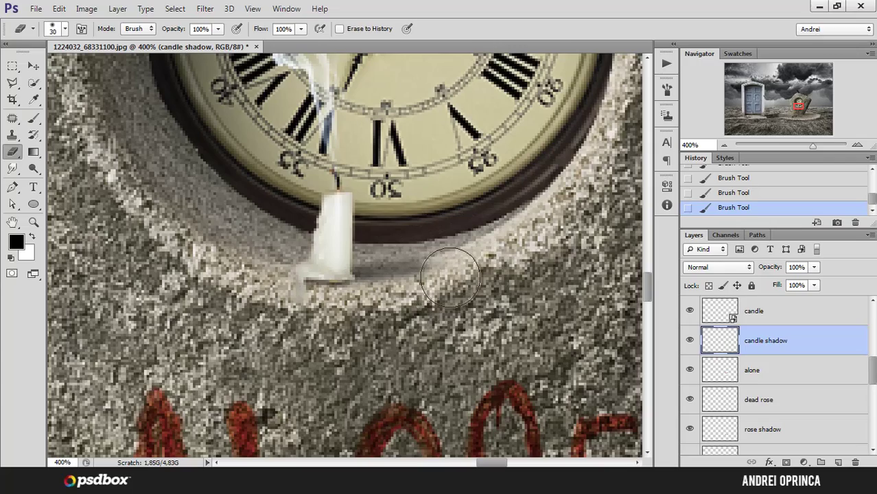
drag(466, 273, 433, 285)
drag(463, 278, 411, 306)
drag(455, 296, 405, 311)
Clean up the shadow directly below the candle's base with a 6-pixel eraser.
scroll(472, 265, down, 4)
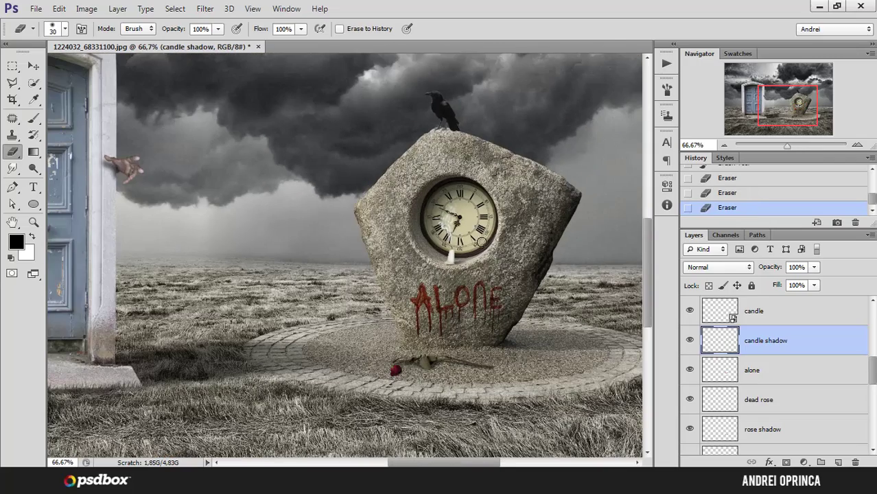
scroll(486, 254, up, 4)
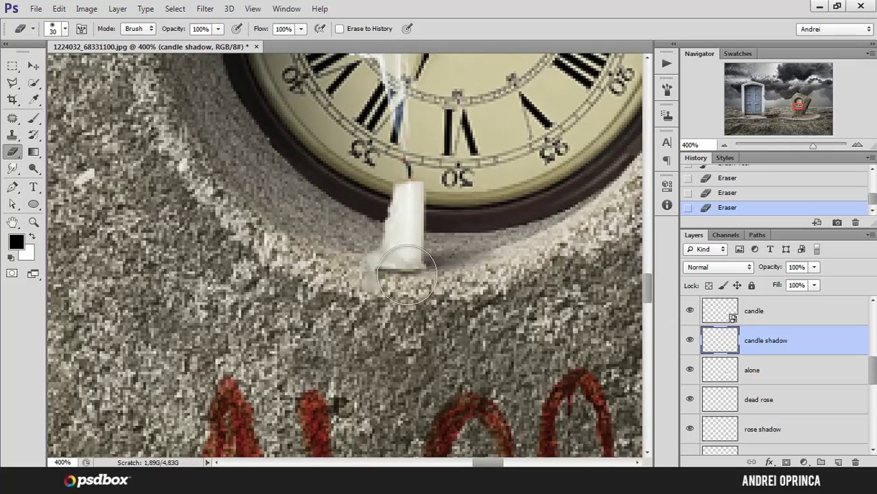
key(bracketleft)
key(bracketleft)
key(bracketleft)
key(bracketleft)
key(bracketleft)
key(bracketleft)
key(bracketleft)
drag(394, 276, 374, 271)
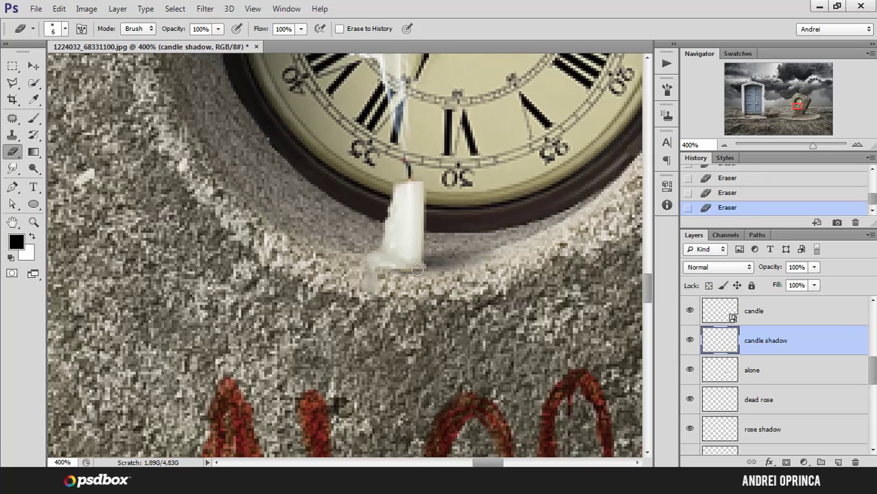
Repaint a soft contact shadow at the foot of the candle with an 8-pixel brush.
key(b)
key(bracketright)
mouse_move(383, 269)
mouse_down()
mouse_move(379, 284)
mouse_move(388, 274)
mouse_up()
Compare the candle with and without its shadow layer at a wider view of the stone clock.
alt+click(436, 249)
alt+click(439, 247)
alt+click(445, 243)
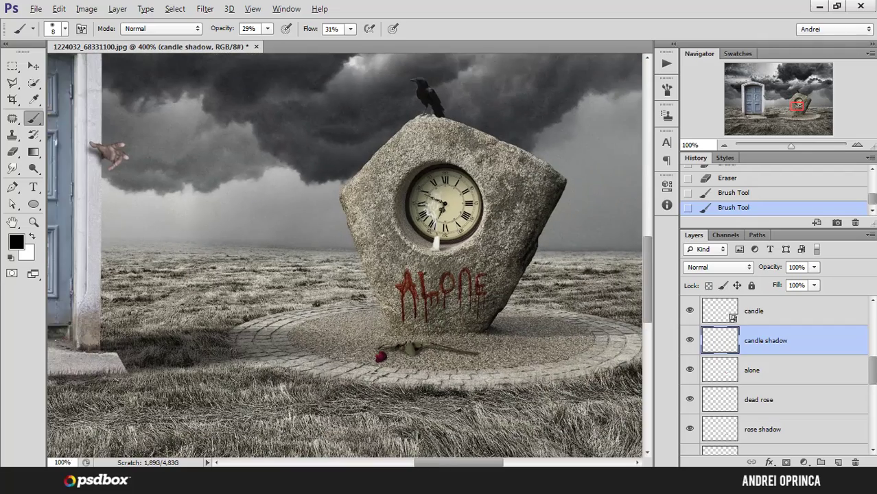
drag(505, 229, 470, 249)
alt+click(469, 248)
click(688, 341)
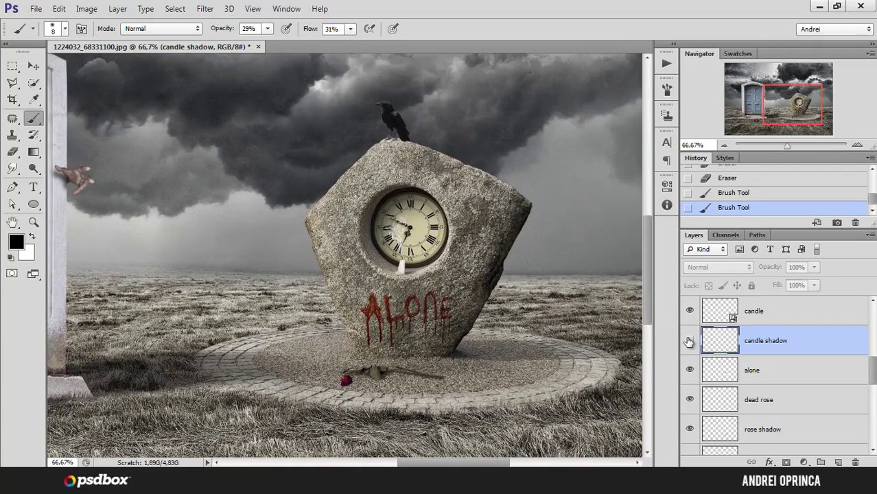
click(689, 341)
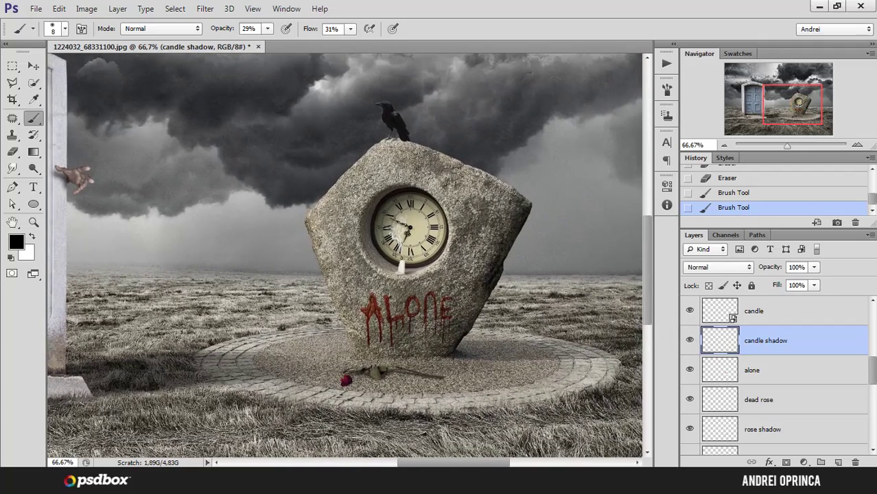
Add a Color Overlay effect to the candle layer.
ctrl+click(405, 267)
ctrl+click(408, 261)
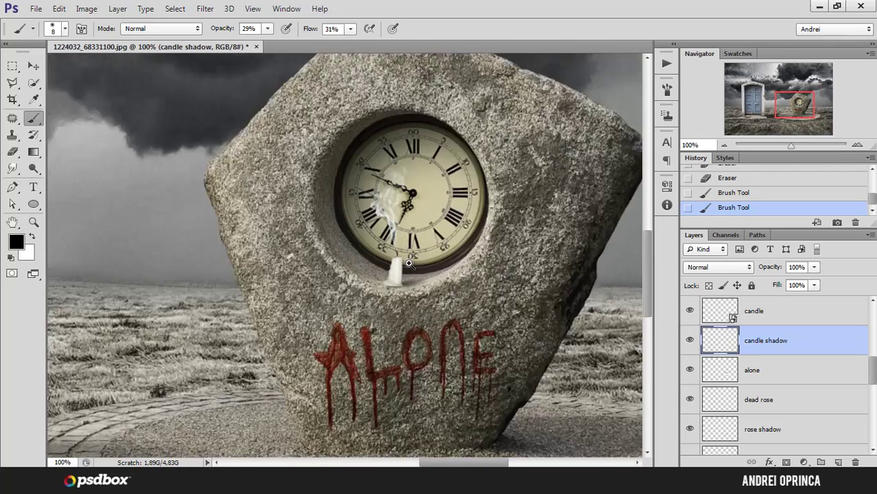
click(33, 65)
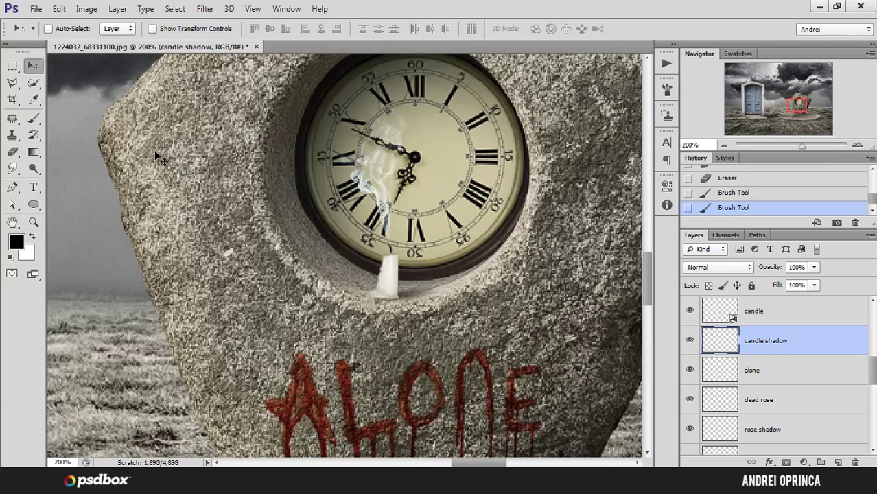
click(834, 310)
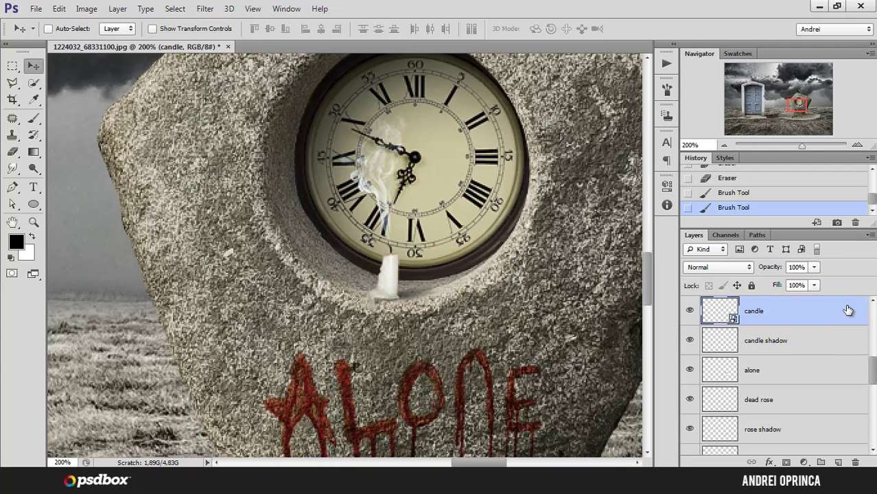
double_click(834, 314)
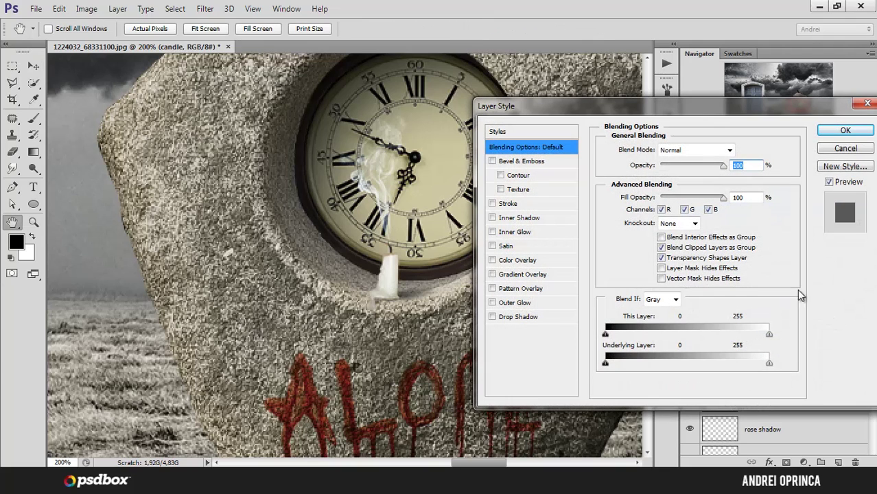
drag(610, 107, 610, 80)
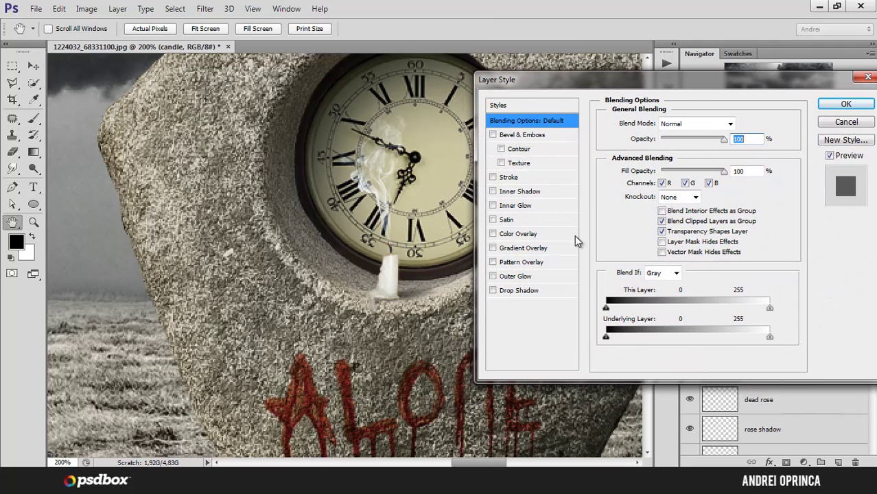
click(516, 235)
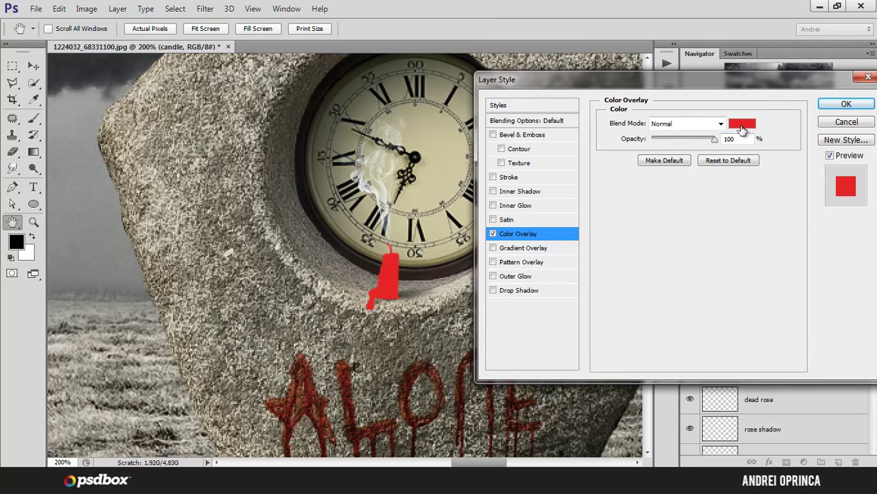
Set the candle's color overlay to pale beige #daceb1 with the Color blend mode.
click(741, 127)
click(686, 305)
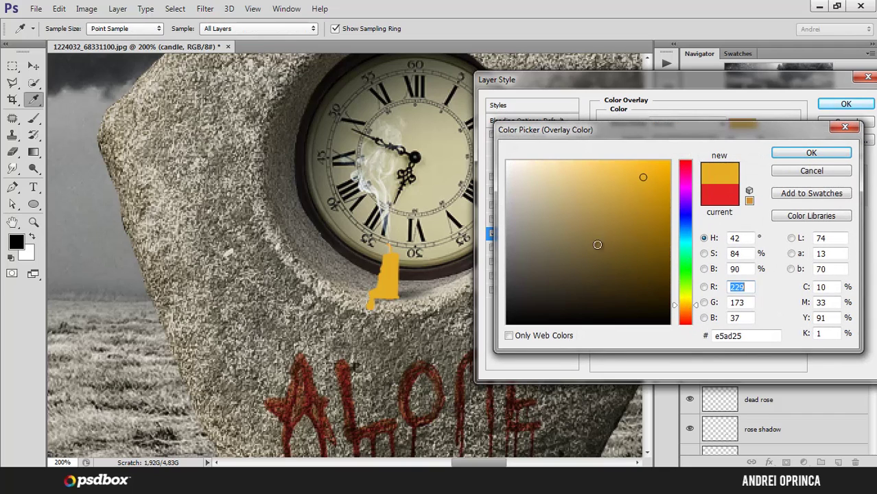
click(533, 182)
drag(533, 180, 537, 185)
click(802, 154)
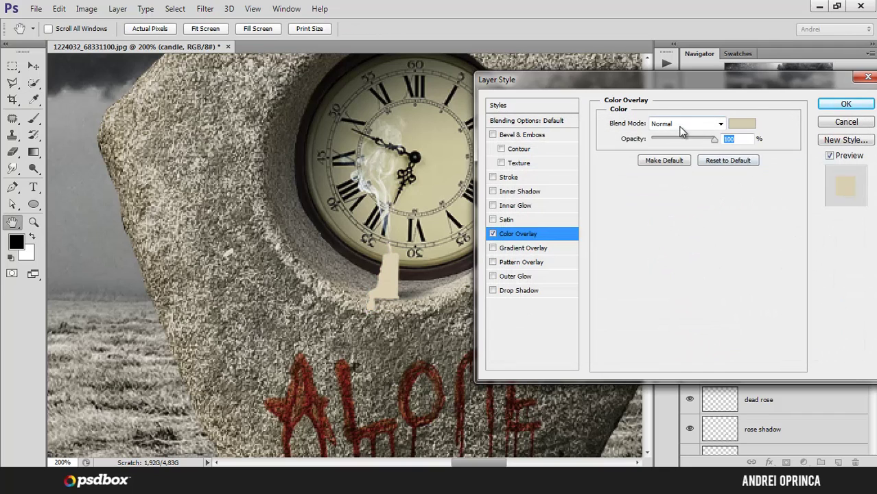
click(686, 124)
click(667, 446)
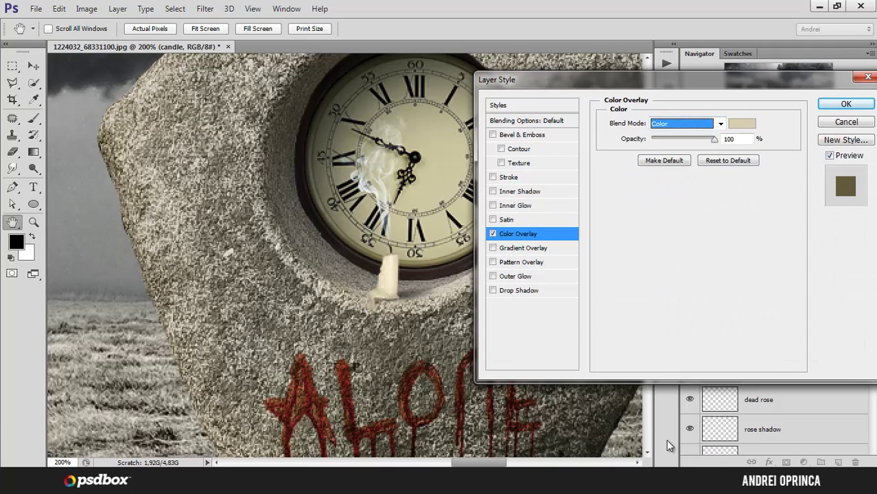
Lower the color overlay's opacity and change its colour to a slightly deeper beige, #d1c3a0.
drag(720, 142, 684, 140)
click(742, 123)
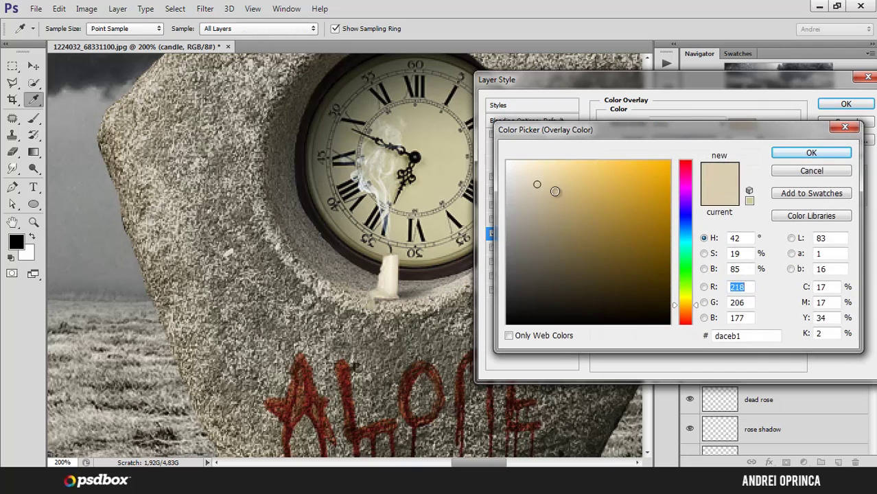
click(557, 193)
click(548, 190)
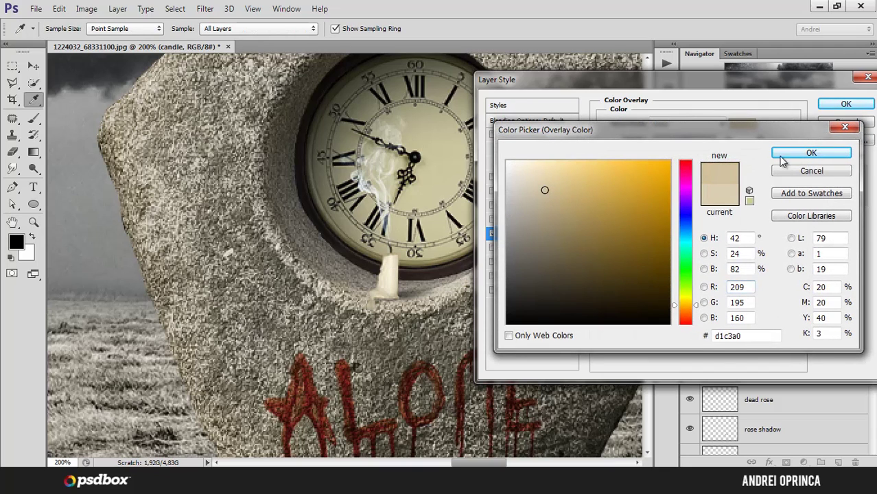
click(811, 152)
Try the color overlay at 100% opacity, reduce it again, and compare the candle with and without the overlay.
drag(686, 141, 732, 142)
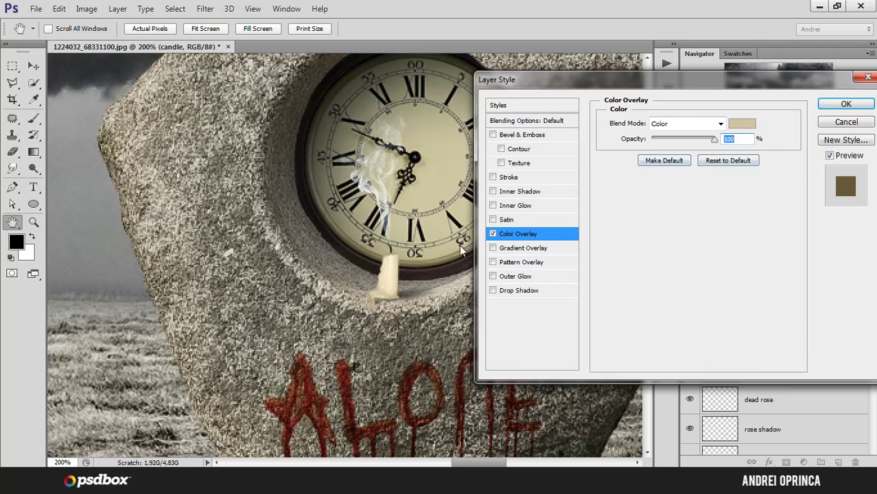
drag(711, 140, 686, 142)
click(493, 233)
click(494, 234)
Add a black-to-white linear Gradient Overlay to the candle at a 180° angle and 55% scale.
click(529, 250)
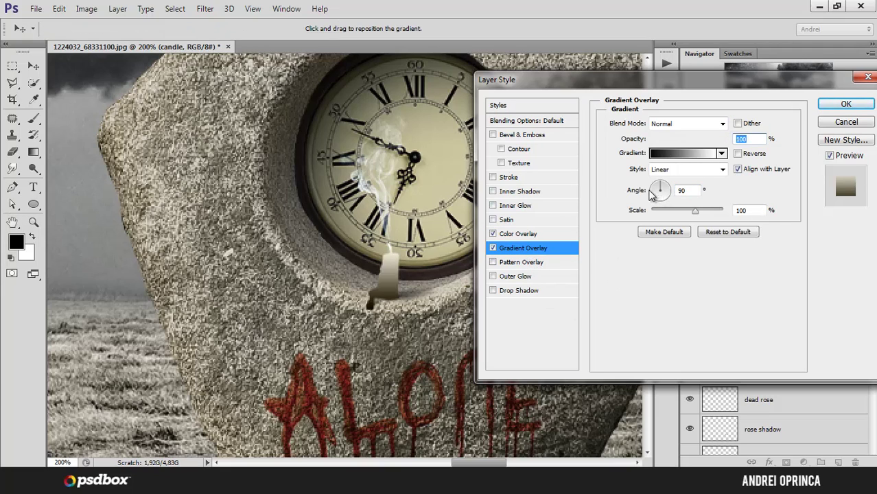
click(648, 190)
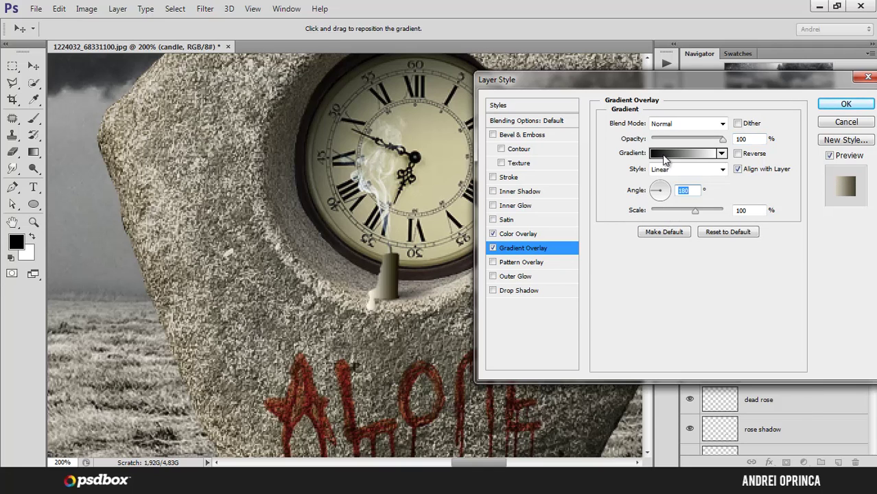
click(664, 153)
click(536, 335)
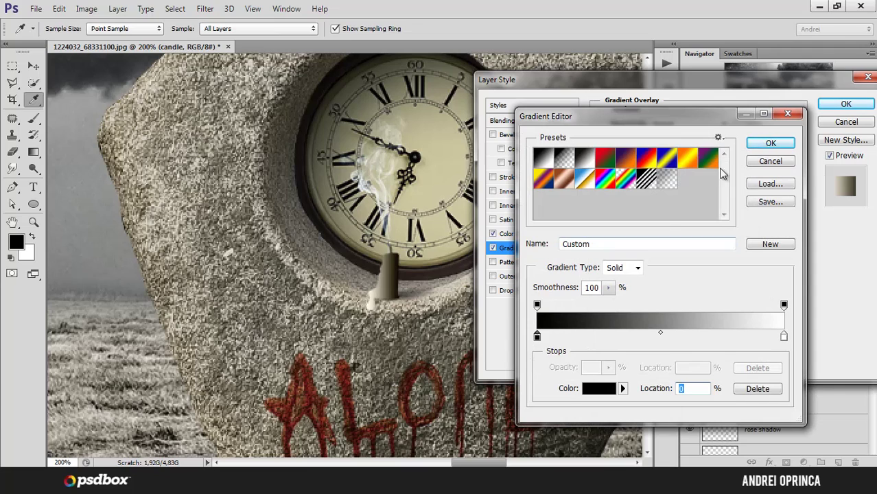
click(770, 143)
drag(696, 210, 671, 213)
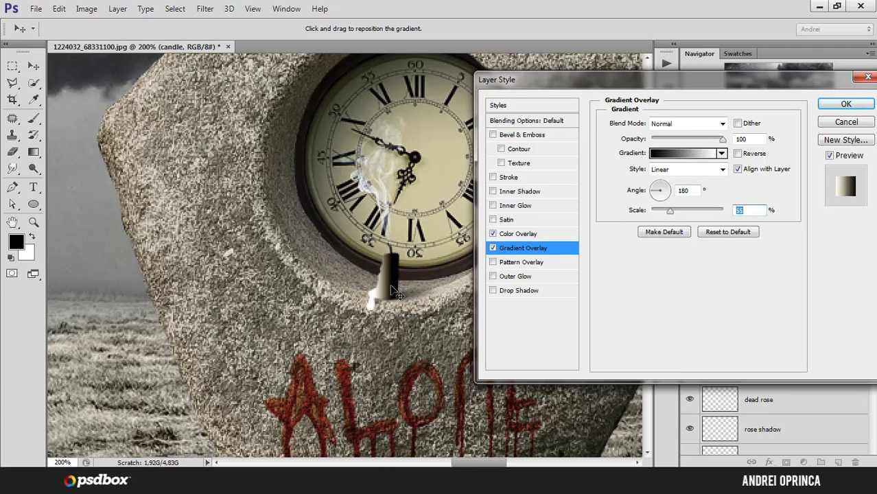
Shift the gradient to the right across the candle and set its blend mode to Multiply.
drag(394, 288, 411, 293)
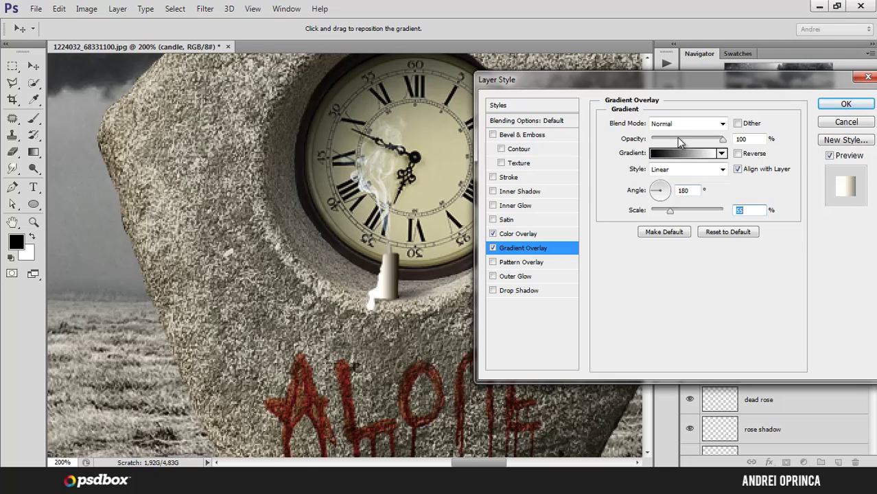
click(676, 125)
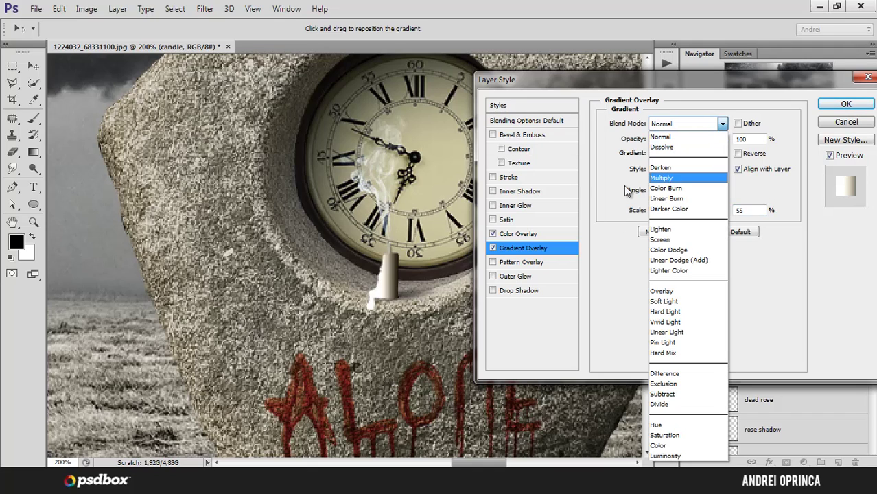
click(587, 303)
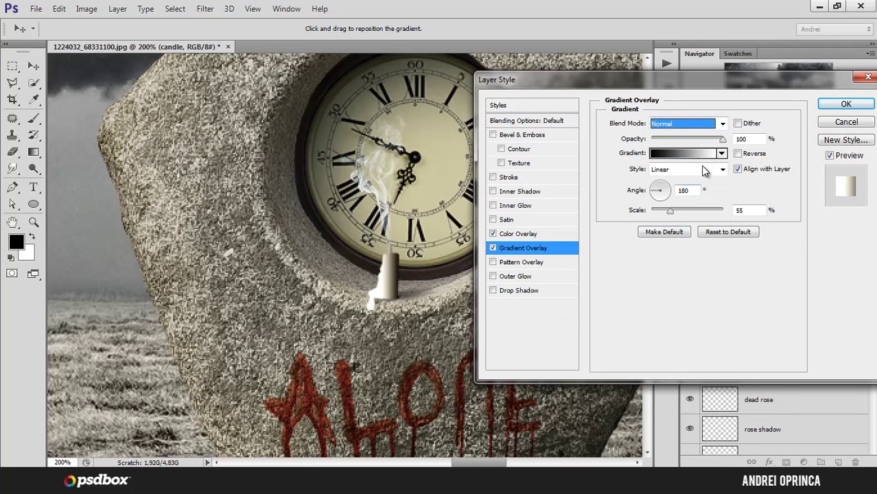
click(683, 127)
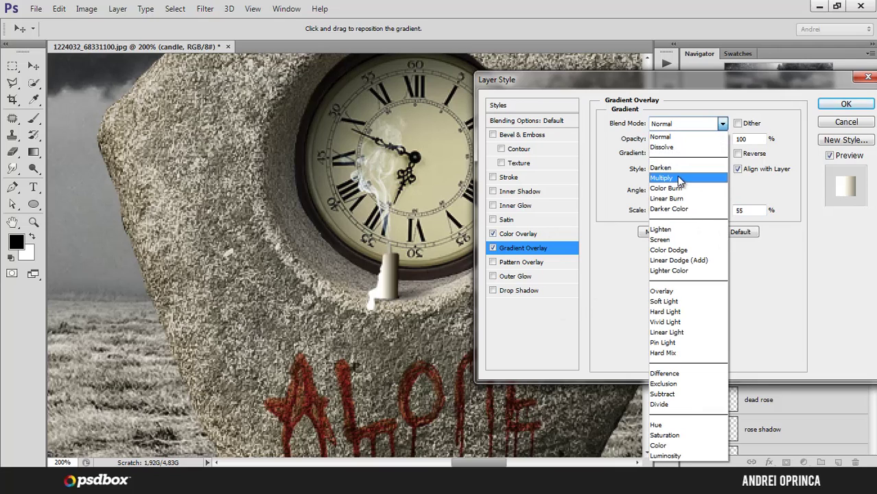
click(675, 177)
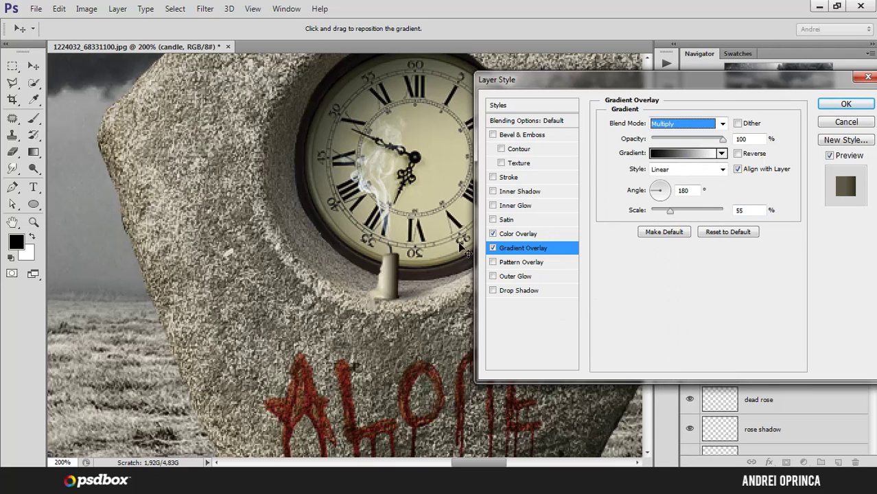
Nudge the gradient slightly further right and apply the candle's layer style with 50% gradient scale and 67% gradient opacity.
drag(407, 266, 411, 266)
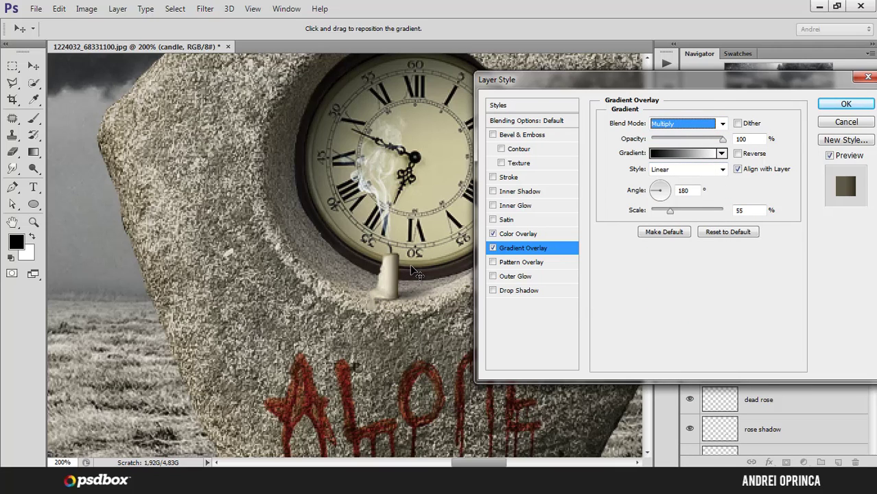
drag(669, 217, 670, 215)
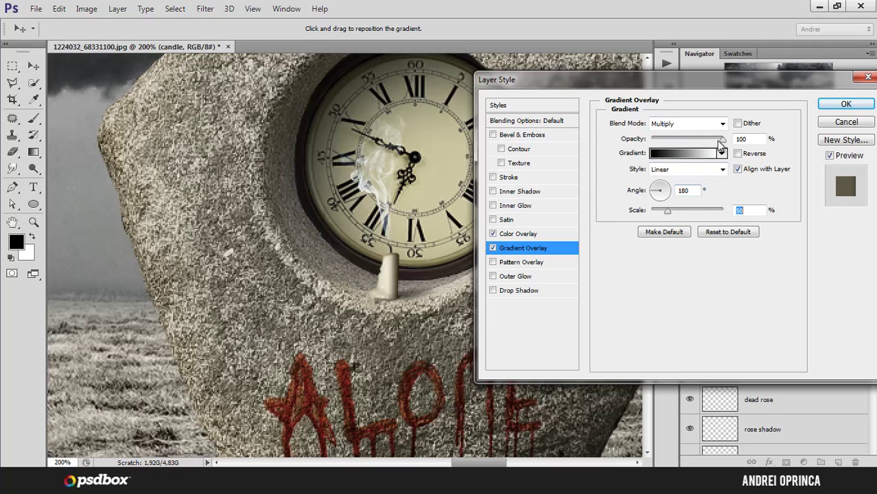
drag(722, 140, 699, 141)
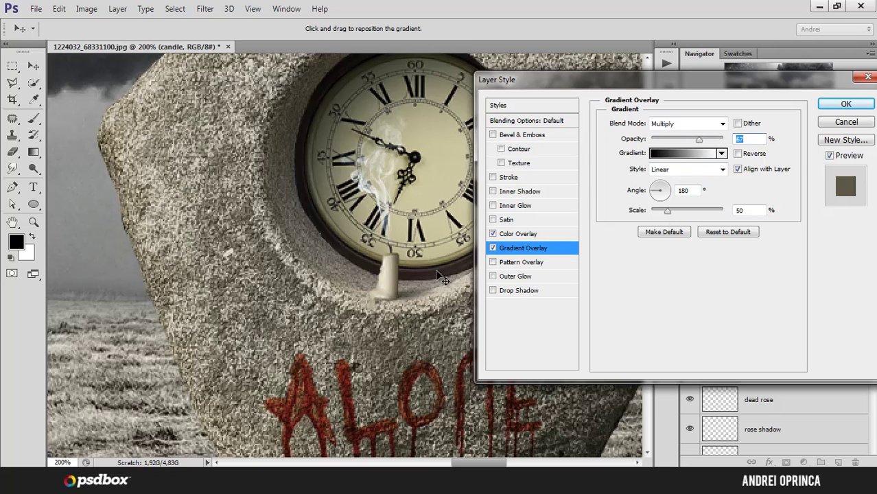
click(492, 249)
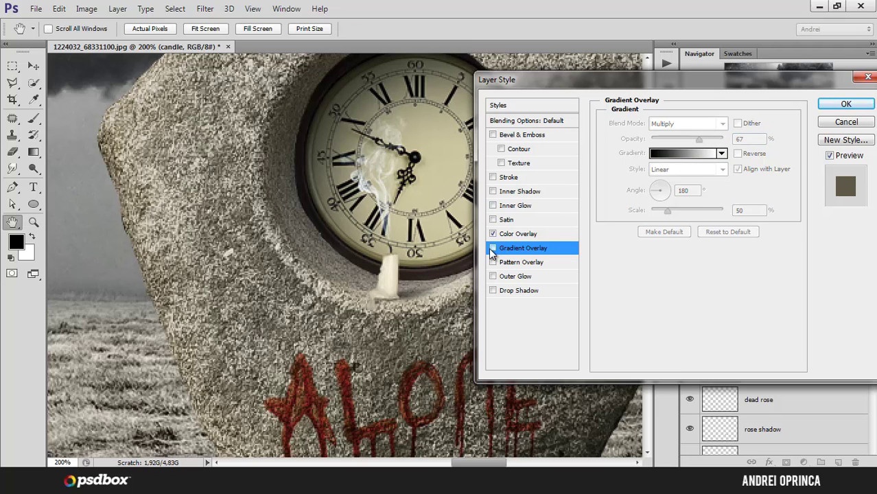
click(492, 248)
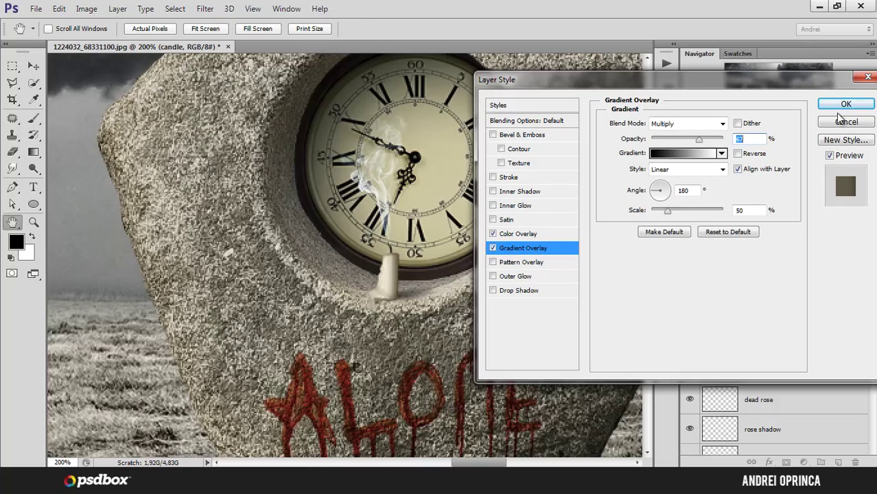
click(845, 104)
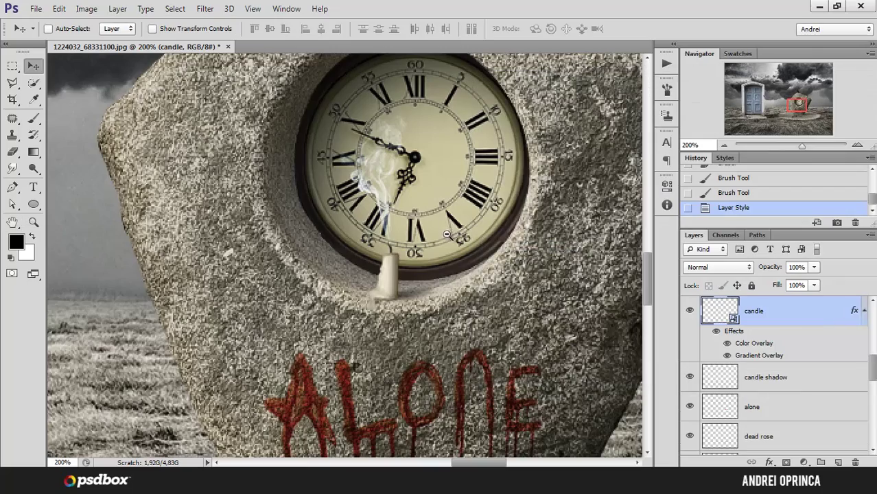
Compare the candle with and without its layer effects and its shadow layer at 100% zoom.
alt+click(447, 233)
alt+click(447, 234)
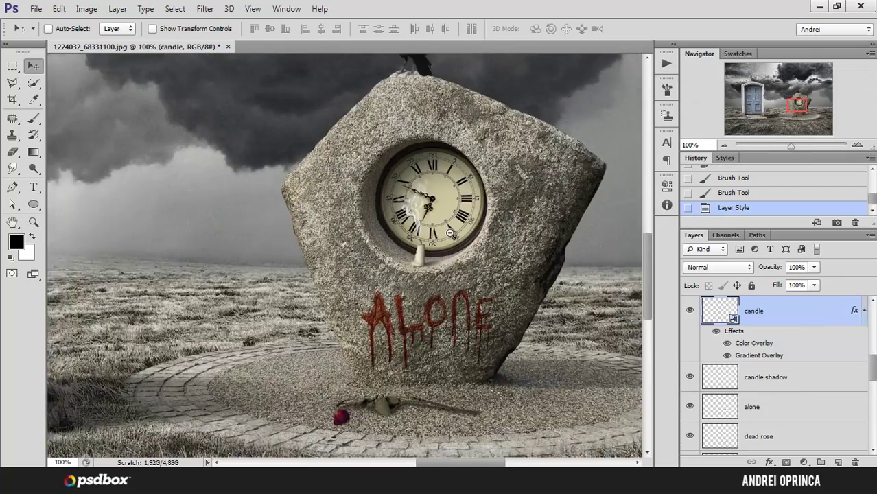
ctrl+click(456, 237)
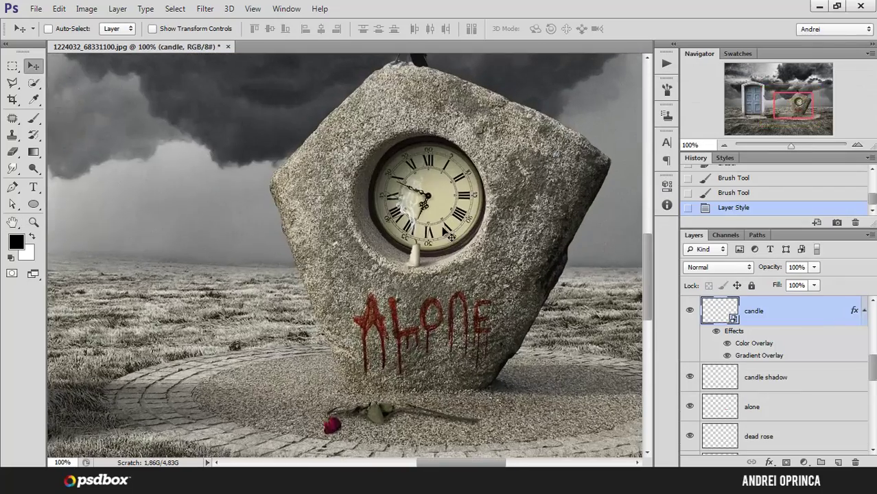
click(716, 332)
click(716, 332)
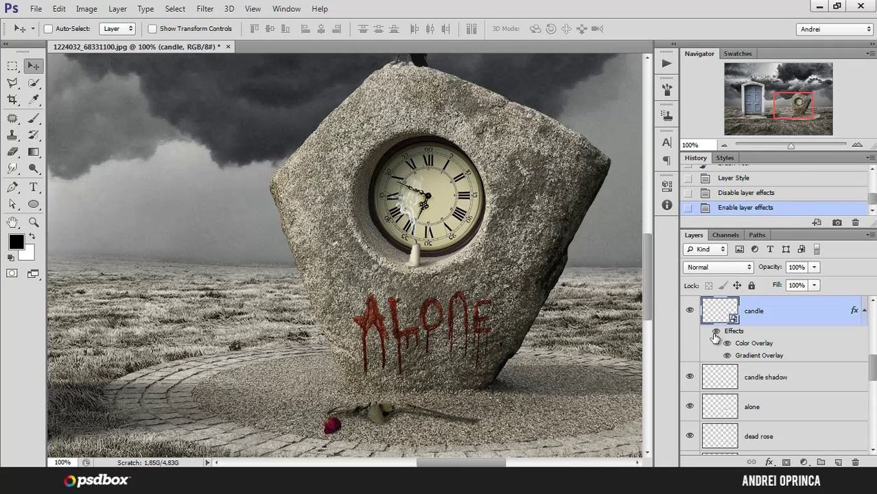
click(715, 332)
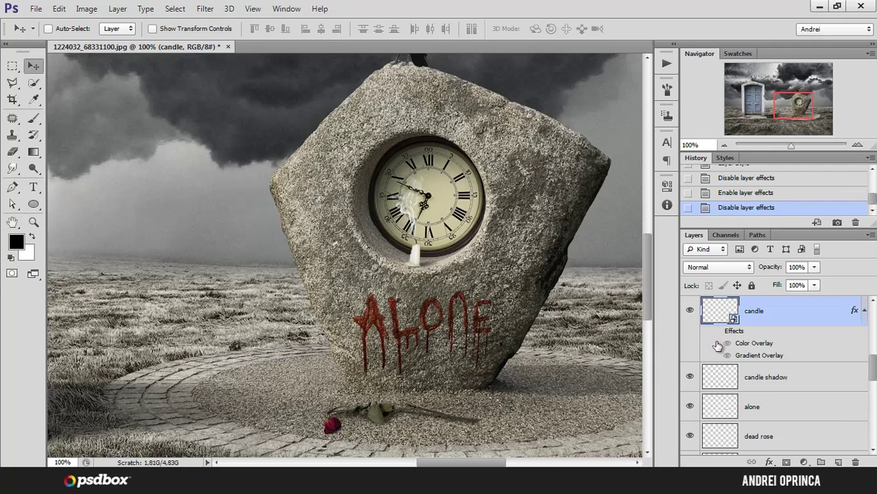
click(690, 378)
click(690, 377)
click(715, 332)
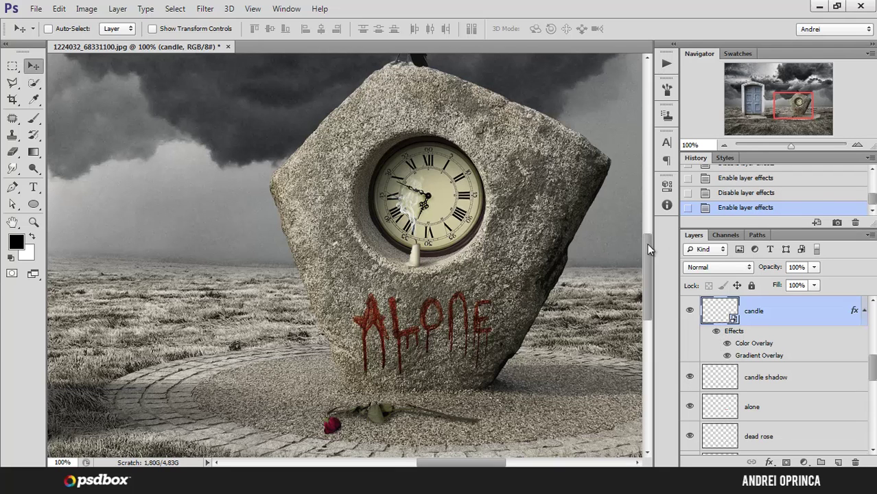
Check the shaded candle against the whole stone clock and collapse the candle layer's effects list.
ctrl+alt+click(509, 218)
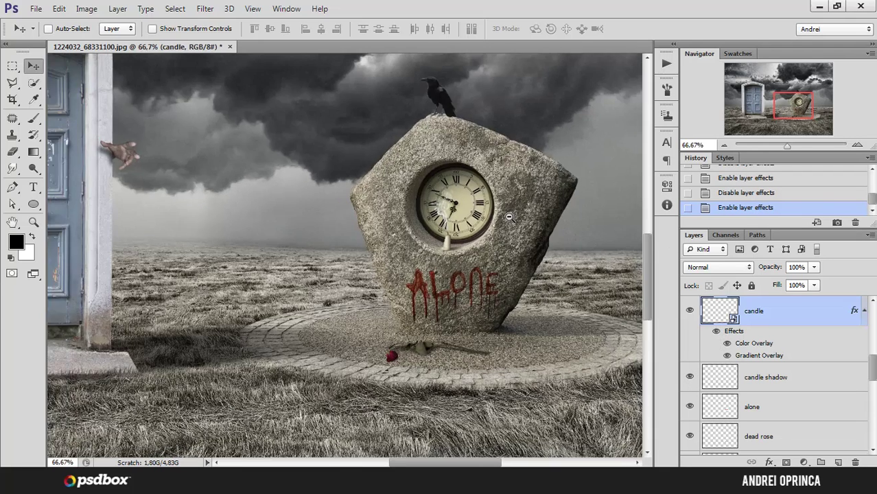
ctrl+alt+click(497, 223)
ctrl+click(488, 215)
ctrl+click(487, 215)
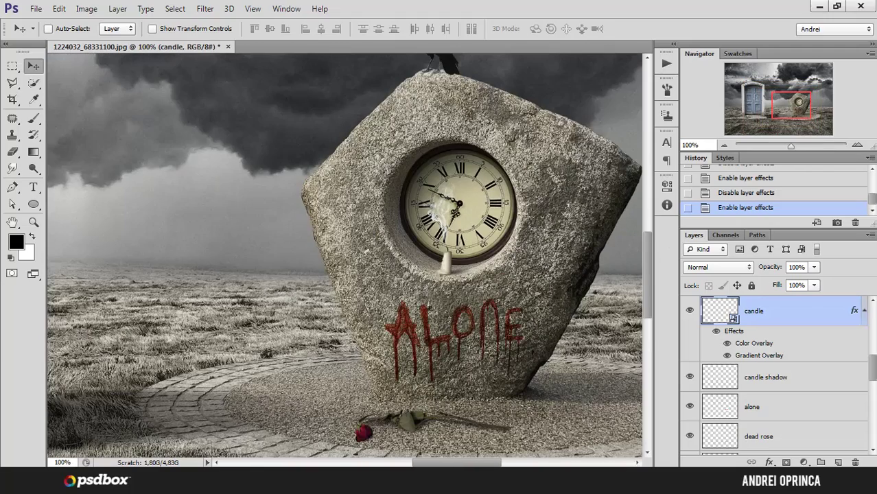
click(863, 313)
scroll(789, 370, up, 3)
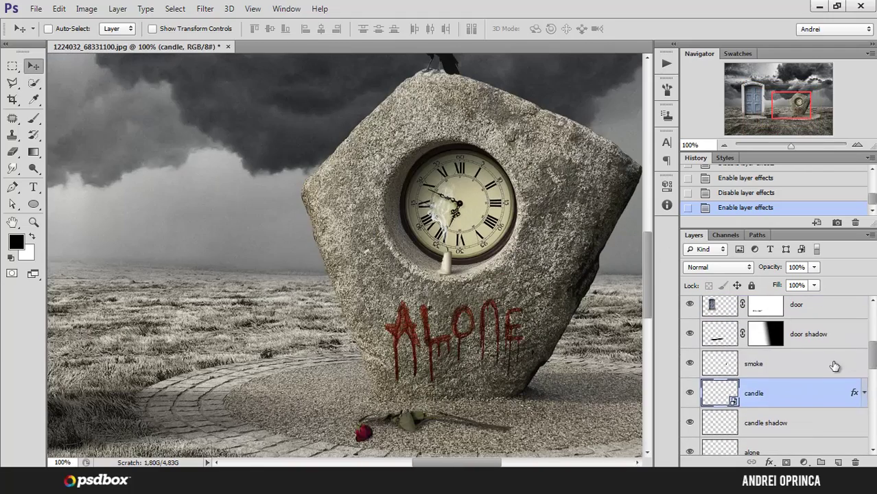
Reduce the smoke layer's opacity to 69%.
click(789, 363)
click(814, 268)
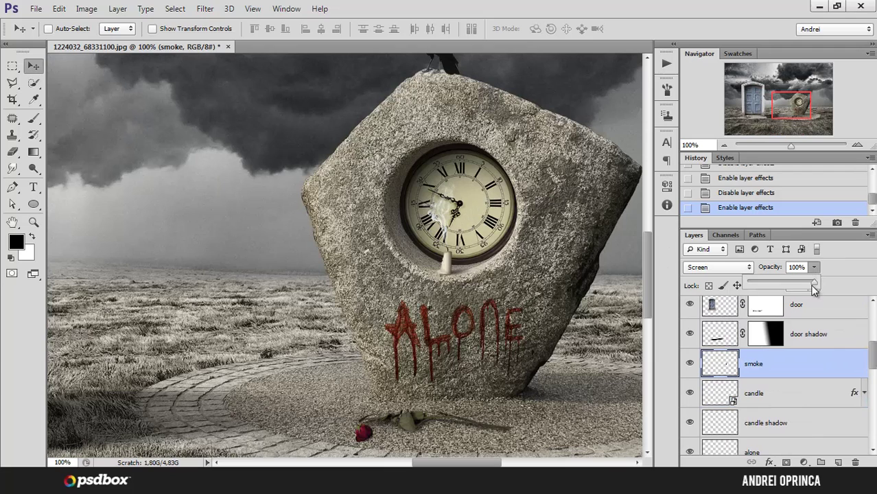
drag(815, 284, 794, 285)
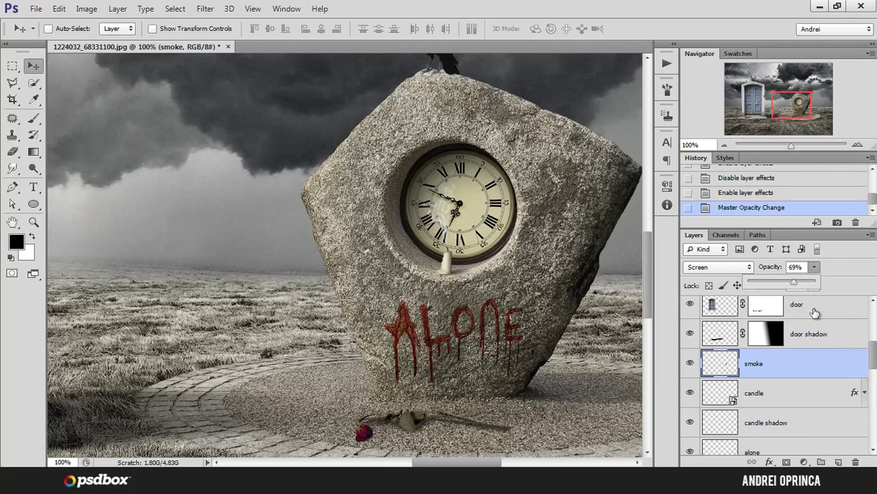
click(832, 363)
Inspect the crow on top of the stone clock up close and check it against the whole composite.
ctrl+alt+click(427, 260)
ctrl+alt+click(426, 259)
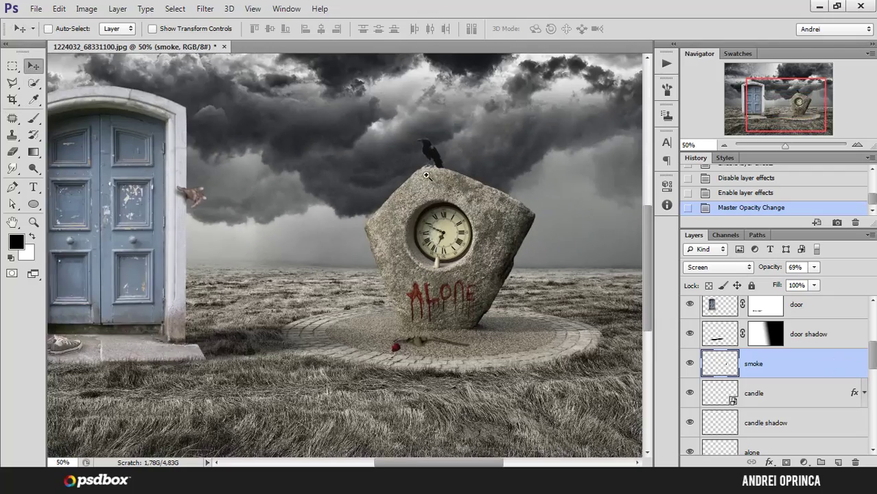
ctrl+click(428, 167)
ctrl+click(428, 167)
ctrl+click(428, 168)
ctrl+click(428, 167)
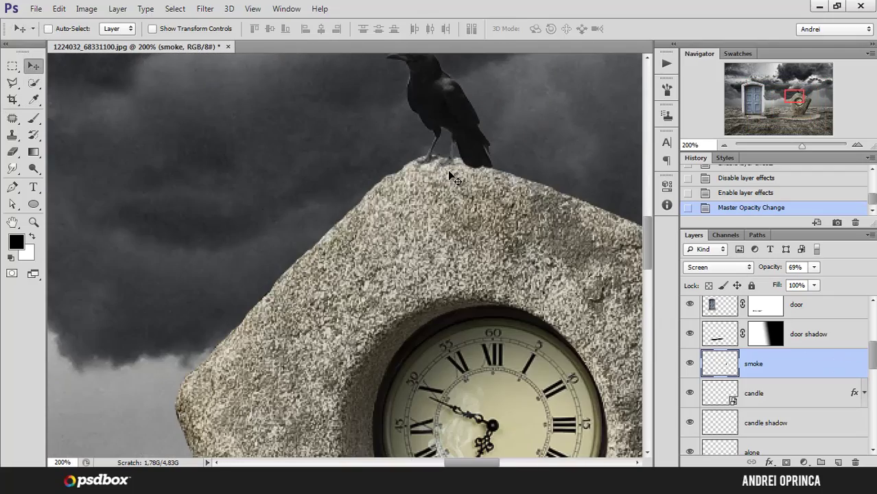
ctrl+alt+click(450, 181)
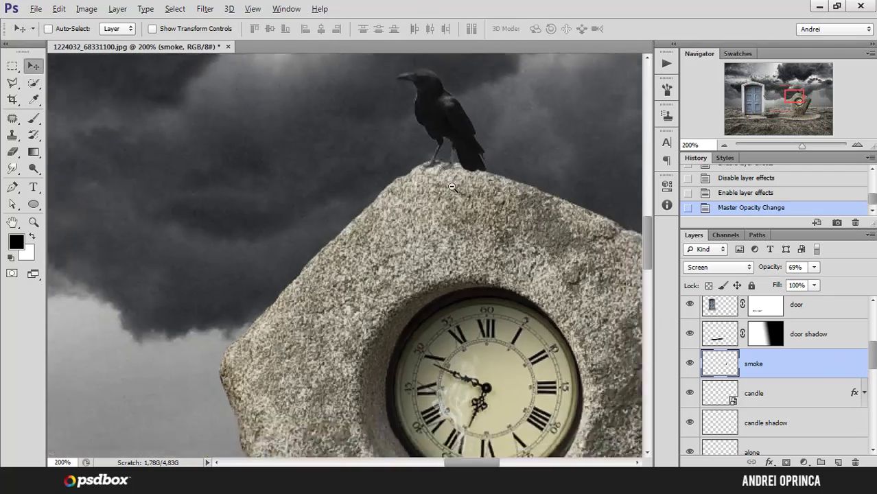
ctrl+alt+click(448, 179)
ctrl+alt+click(452, 186)
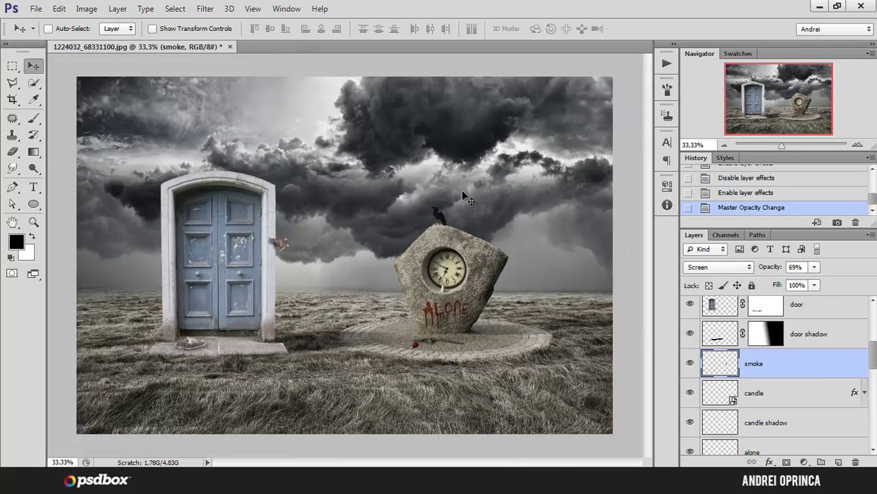
ctrl+click(411, 248)
ctrl+alt+click(411, 244)
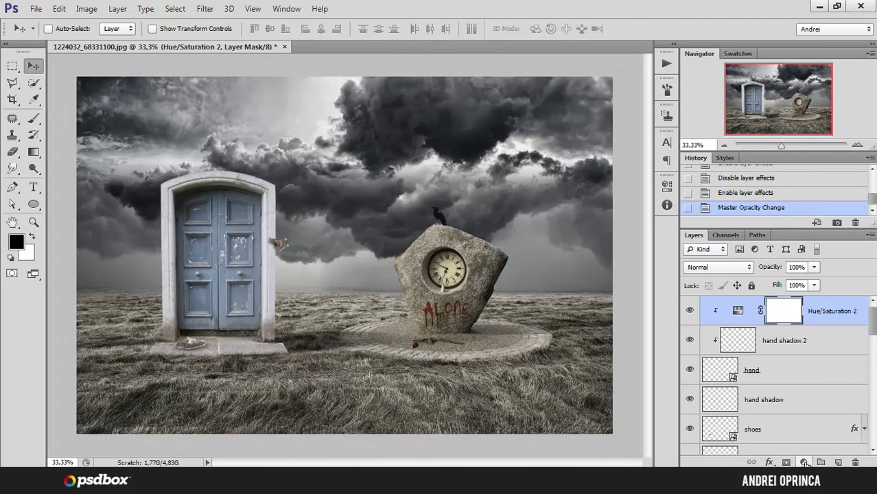
Add a solid colour fill layer in dark blue 10131c above all layers and set its blend mode to Exclusion.
click(803, 463)
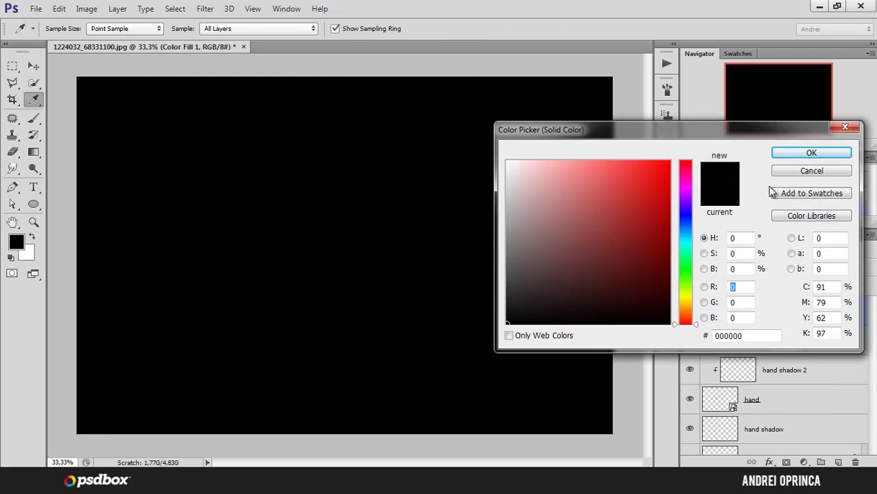
click(685, 222)
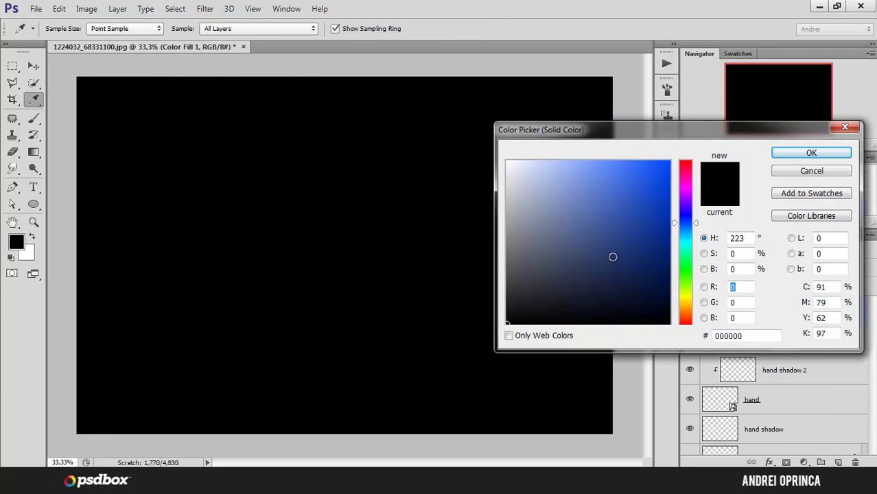
drag(580, 298, 578, 306)
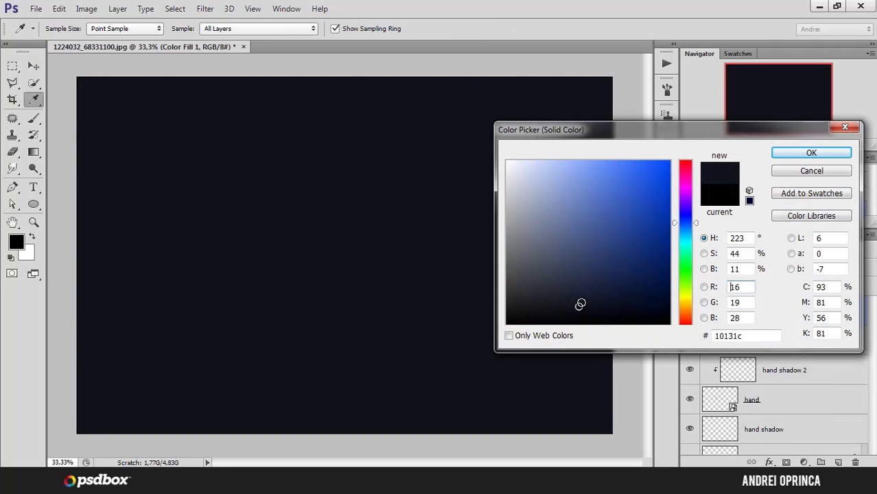
click(794, 155)
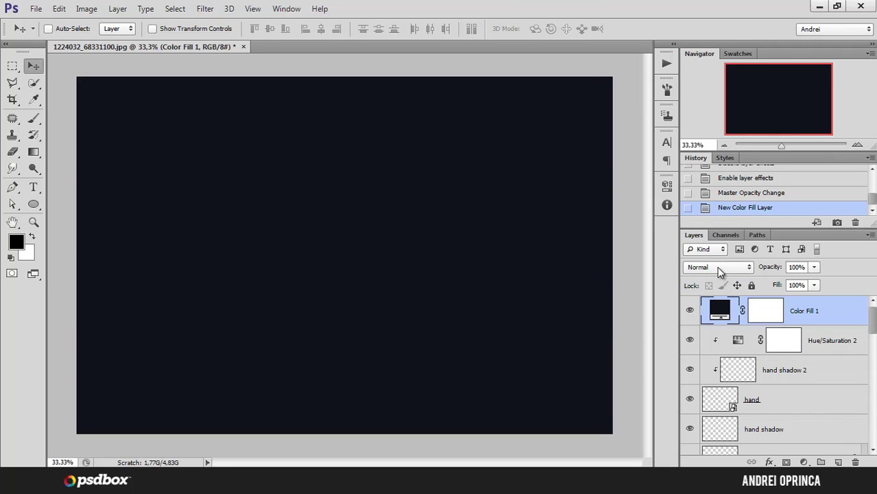
click(716, 267)
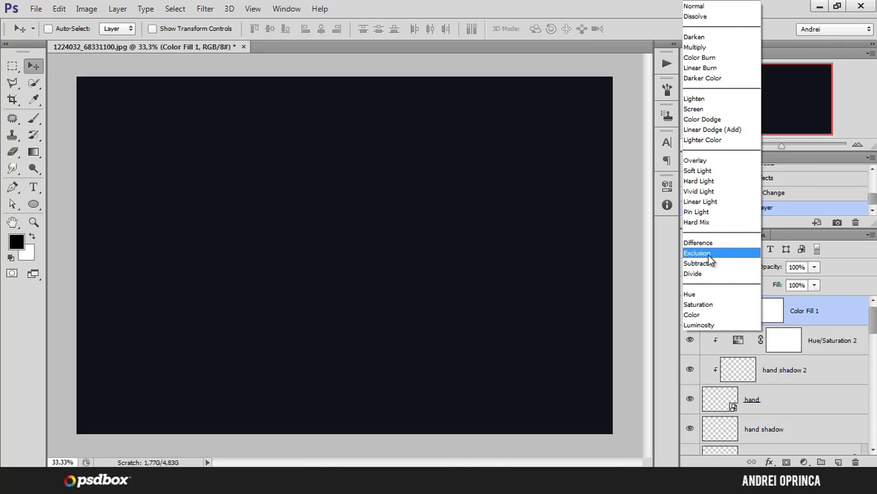
click(704, 253)
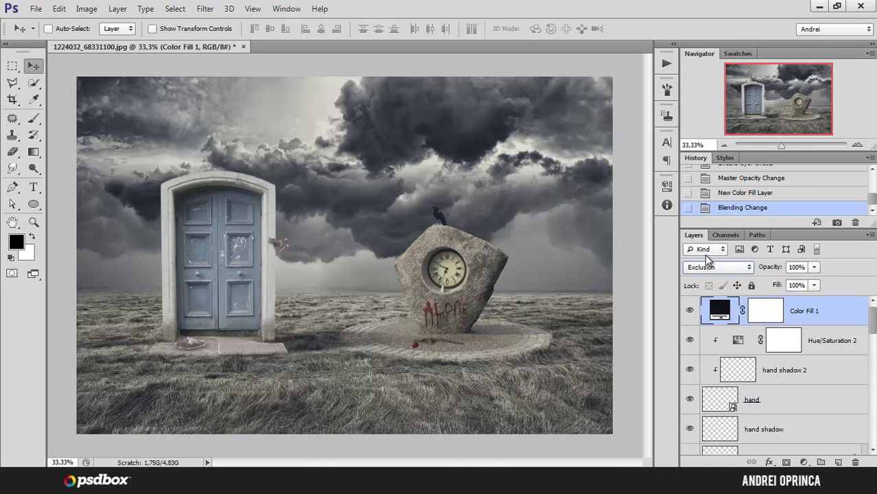
Try lighter blues such as 4f618f and 799aed for the Exclusion fill, and set its colour to black.
double_click(718, 311)
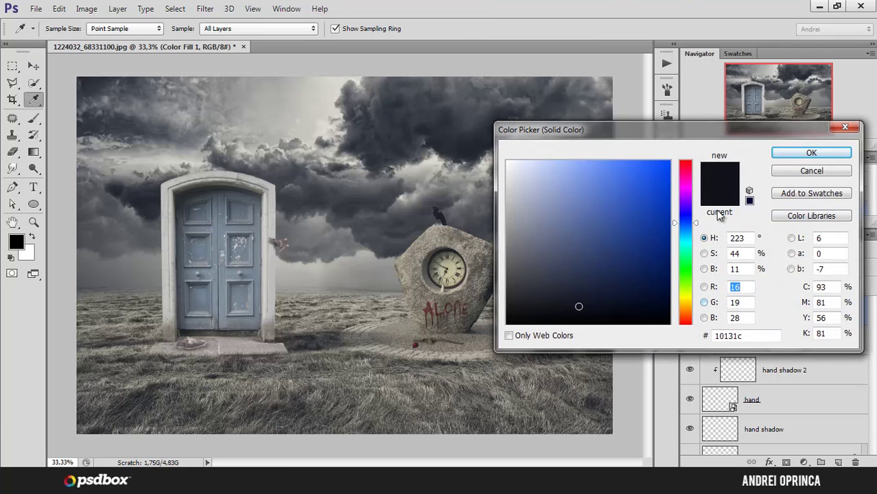
drag(688, 124, 509, 59)
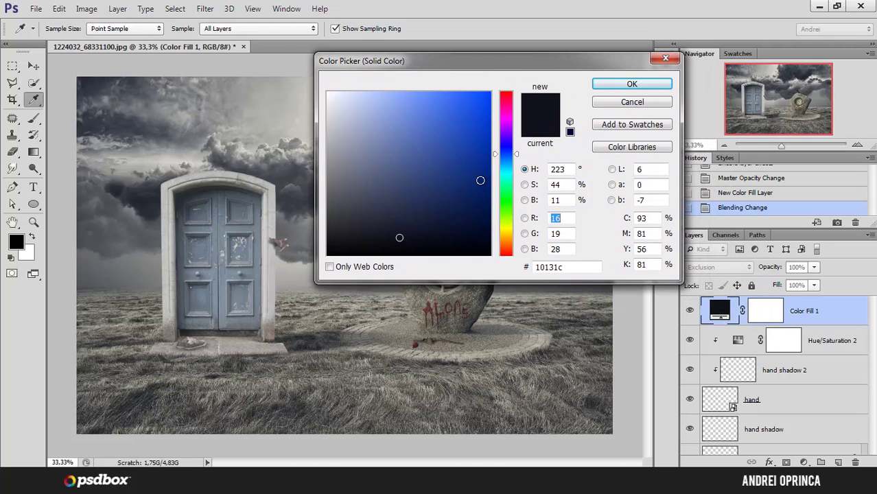
drag(577, 65, 549, 54)
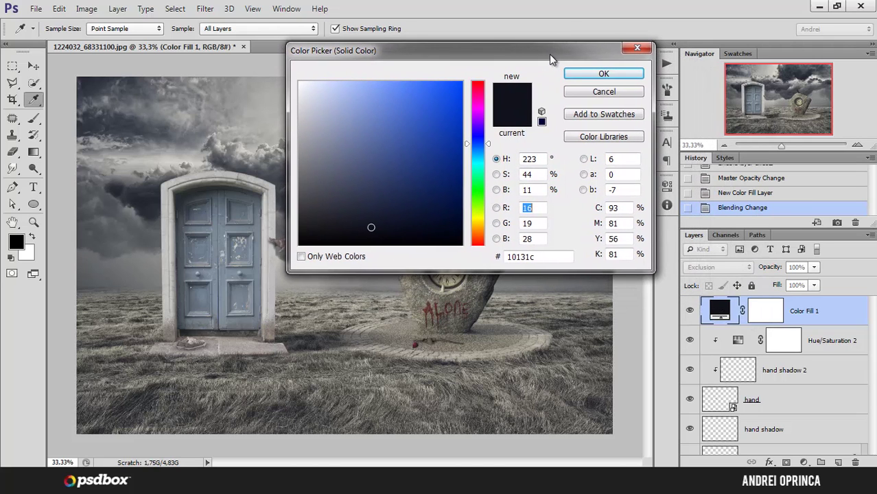
click(371, 152)
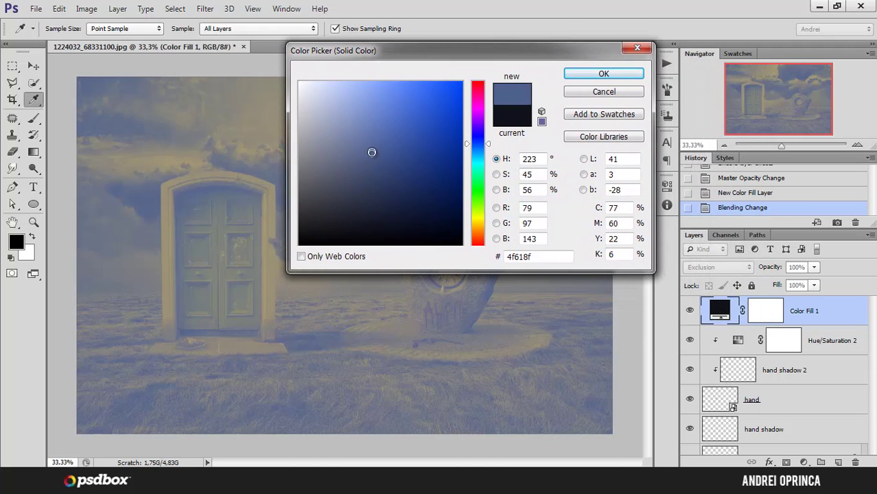
click(371, 117)
click(375, 105)
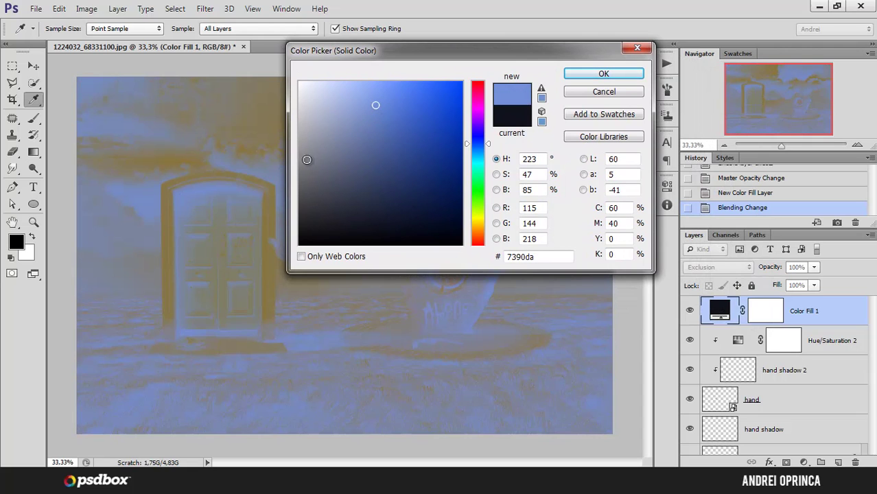
click(378, 92)
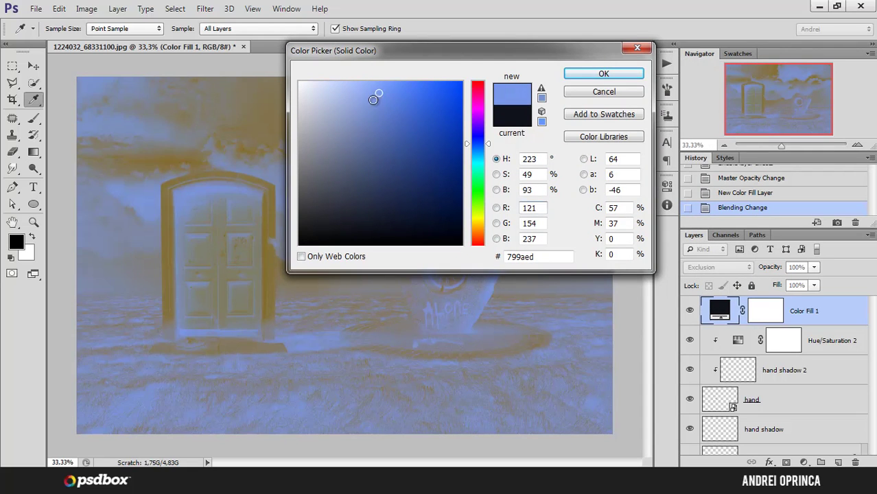
drag(376, 213, 381, 292)
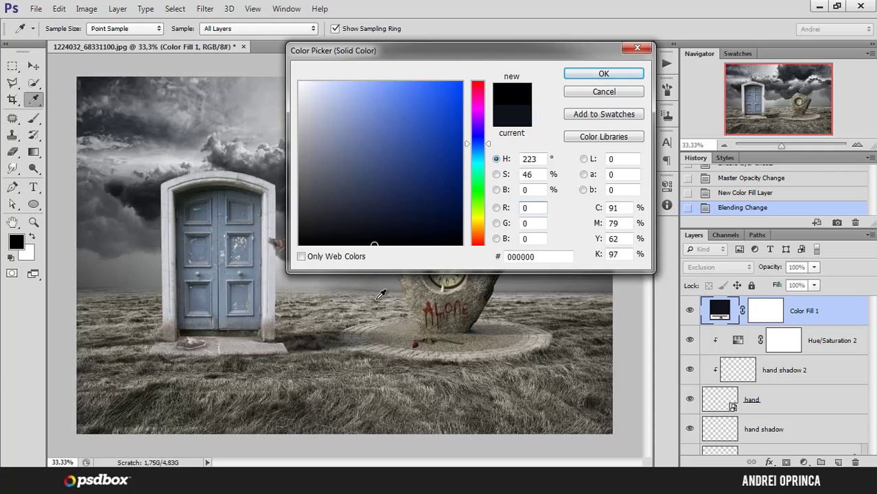
click(616, 80)
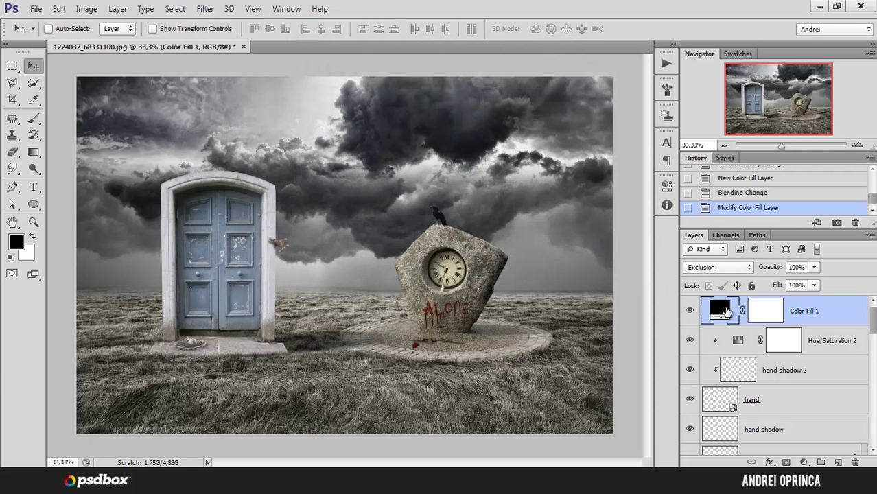
Change the Exclusion fill layer's colour to a saturated blue with hue 217, 0850c7.
double_click(719, 310)
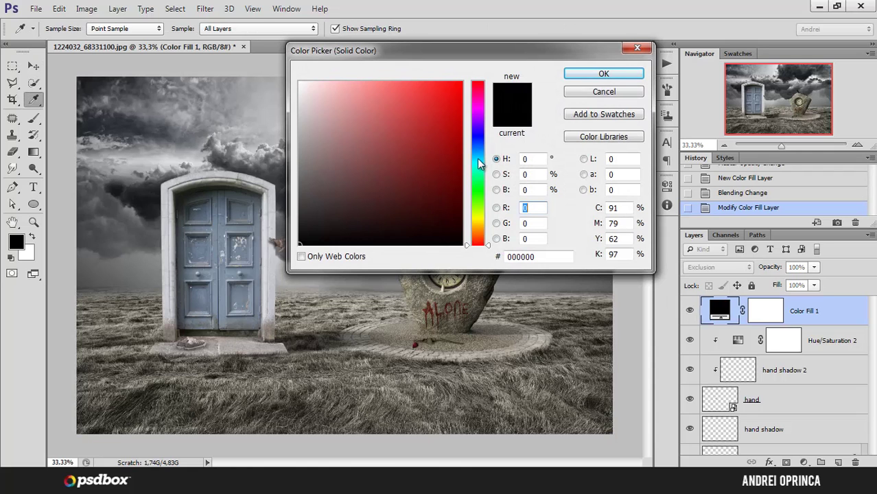
drag(479, 163, 478, 149)
click(384, 223)
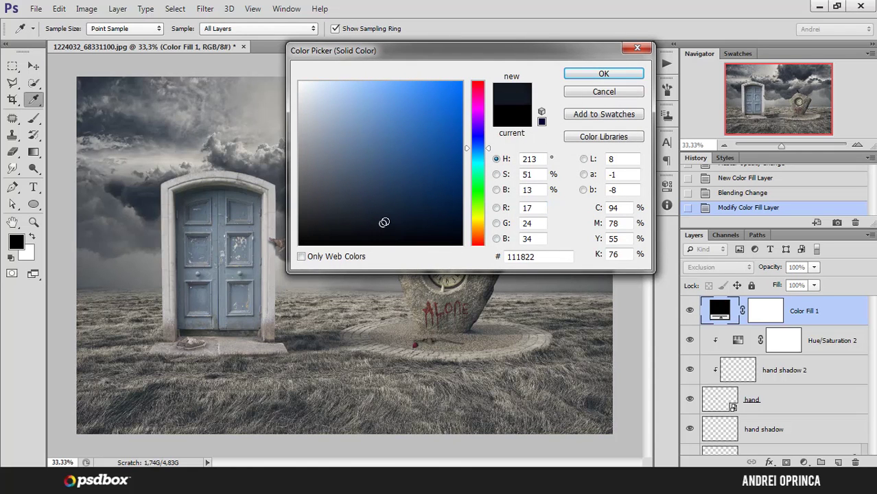
drag(463, 58, 480, 85)
click(497, 180)
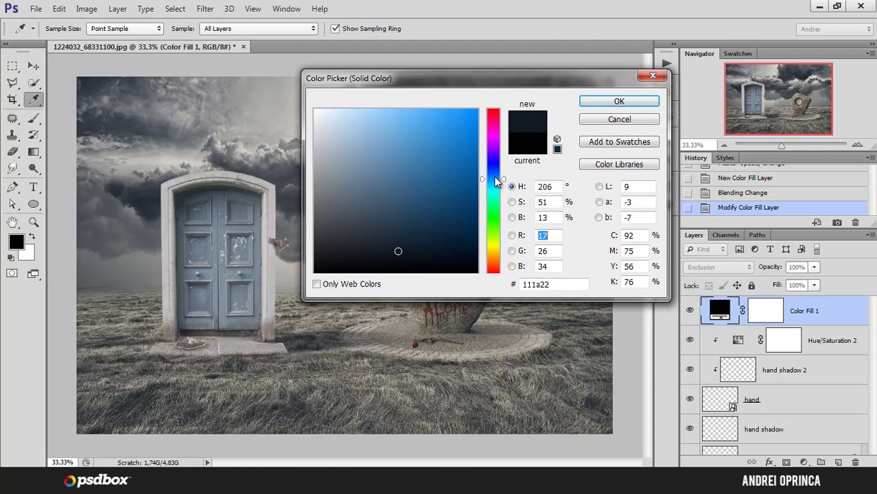
click(496, 174)
click(471, 146)
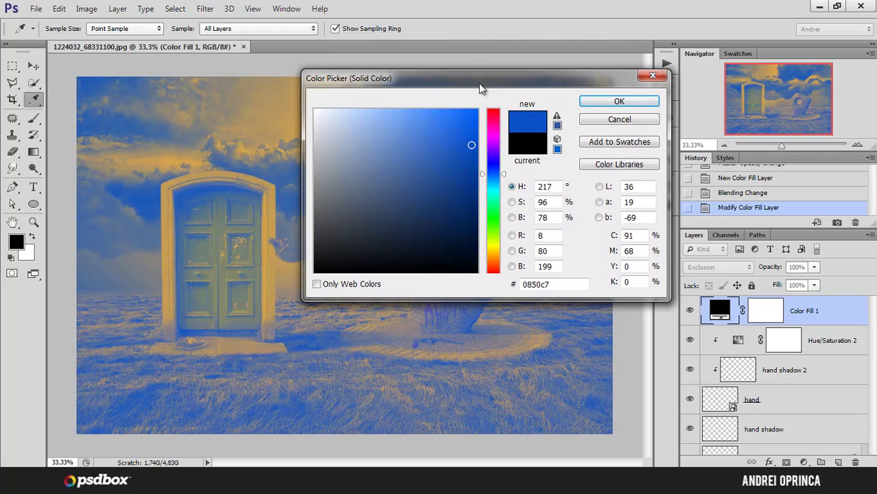
Darken the fill colour to a near-black blue and compare the image with and without the fill layer.
drag(479, 87, 541, 94)
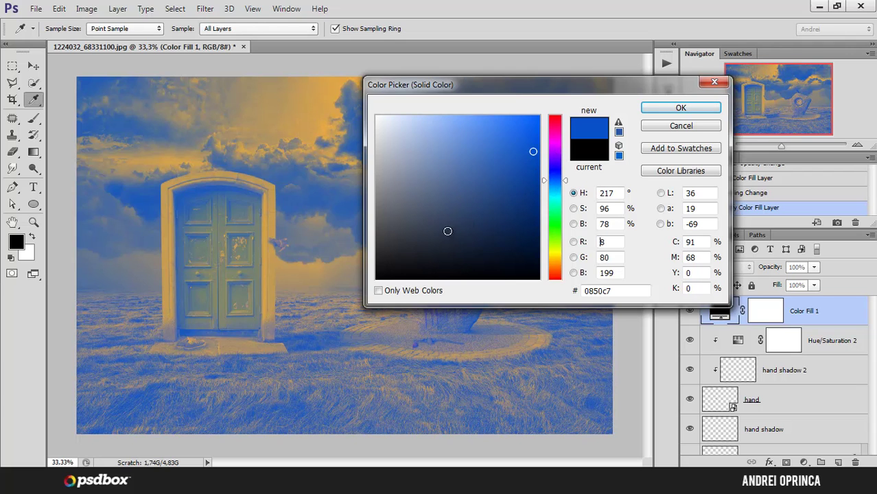
click(458, 262)
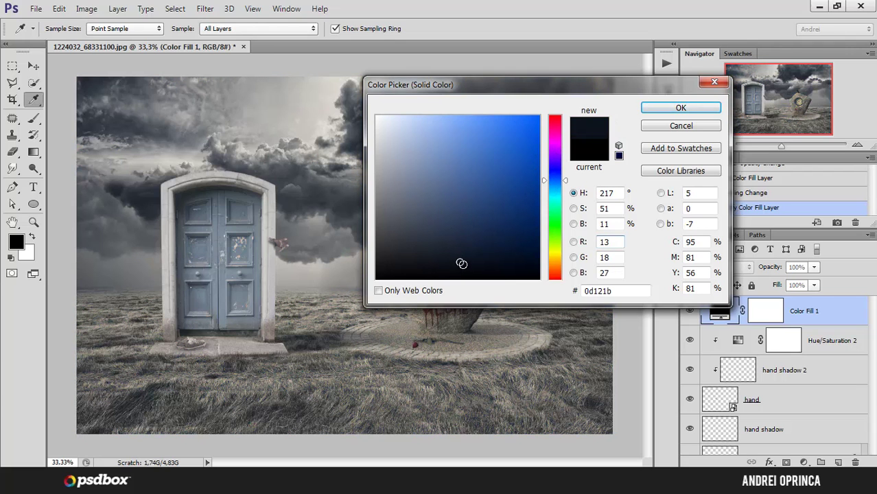
click(466, 267)
mouse_move(465, 267)
mouse_down()
mouse_move(466, 249)
mouse_move(464, 279)
mouse_up()
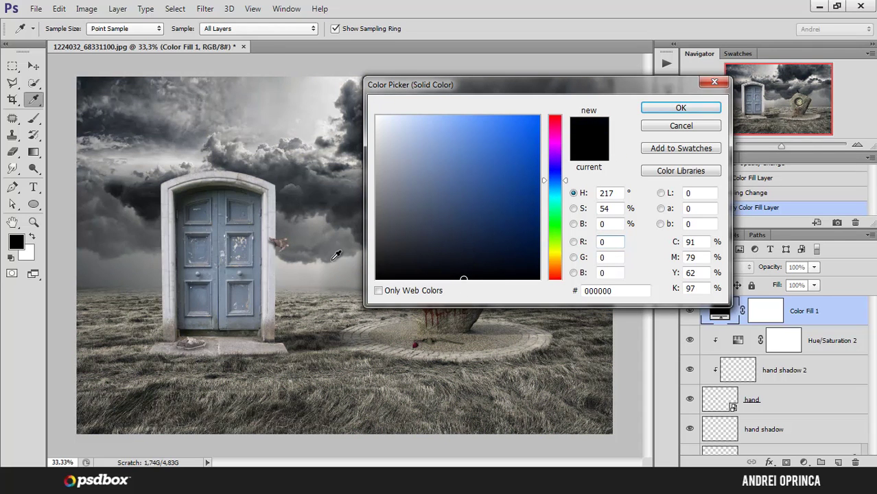
drag(473, 90, 602, 107)
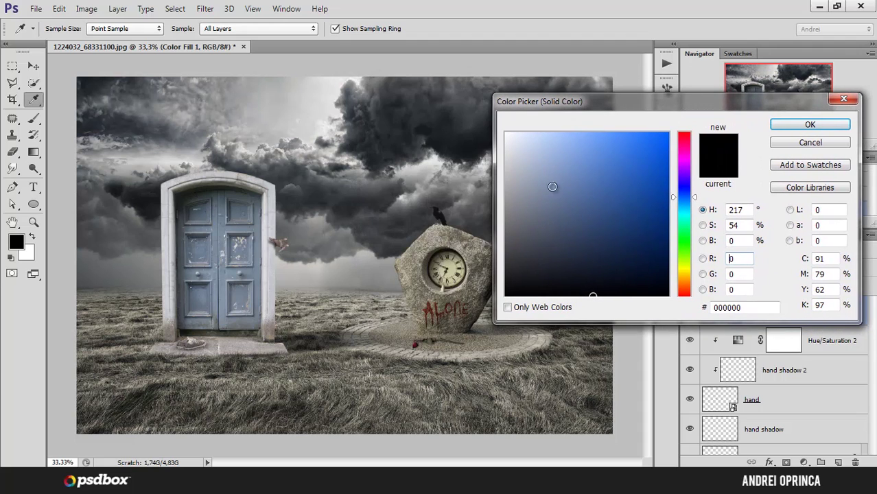
mouse_move(590, 294)
mouse_down()
mouse_move(594, 277)
mouse_move(587, 280)
mouse_up()
click(810, 124)
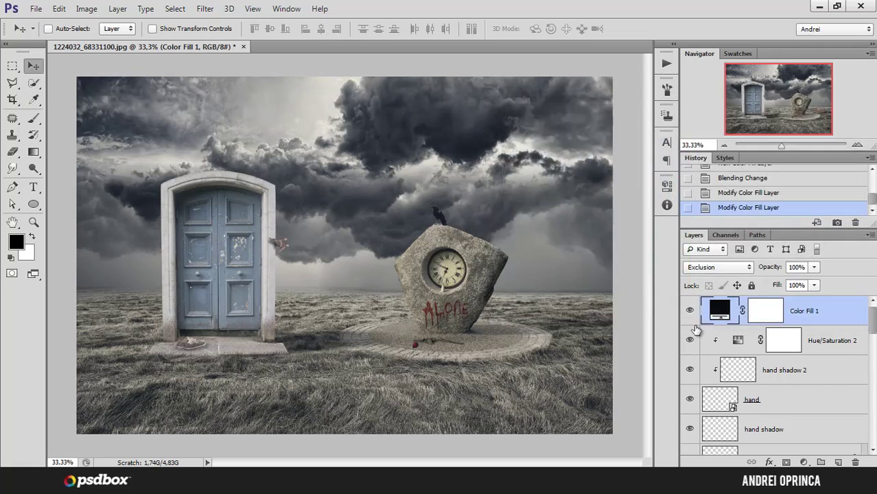
click(690, 314)
click(690, 316)
Add a Gradient Map adjustment layer on top and set its dark colour stop to a dark teal with hue 189.
click(804, 462)
click(761, 433)
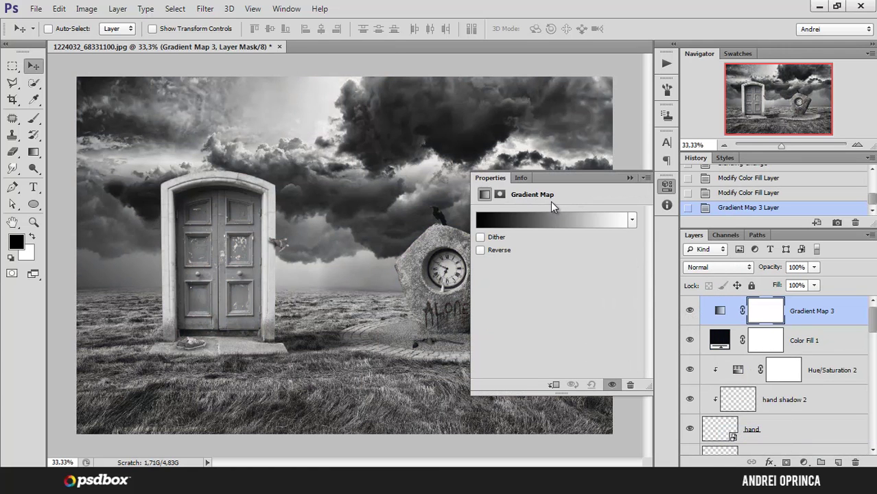
click(517, 220)
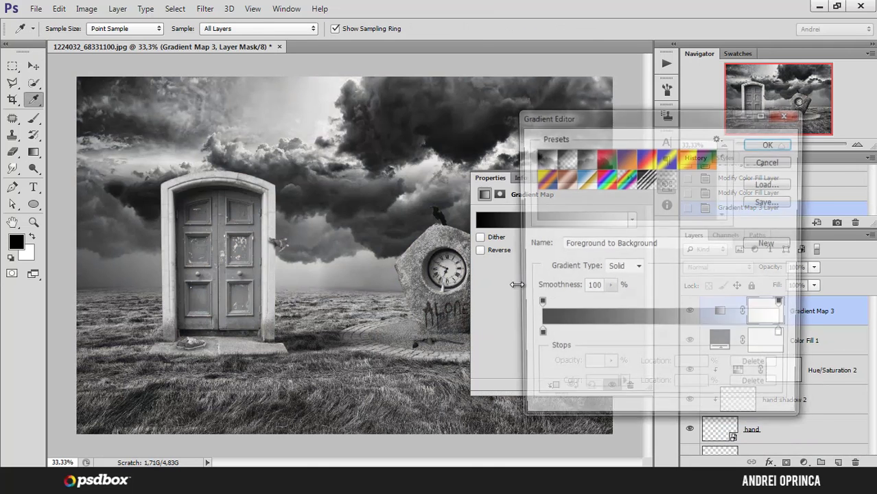
click(537, 335)
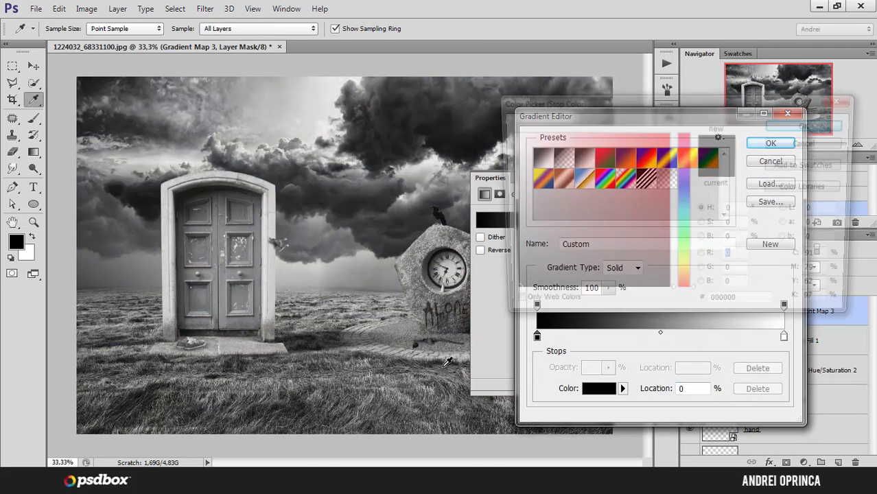
click(596, 388)
drag(685, 208, 684, 210)
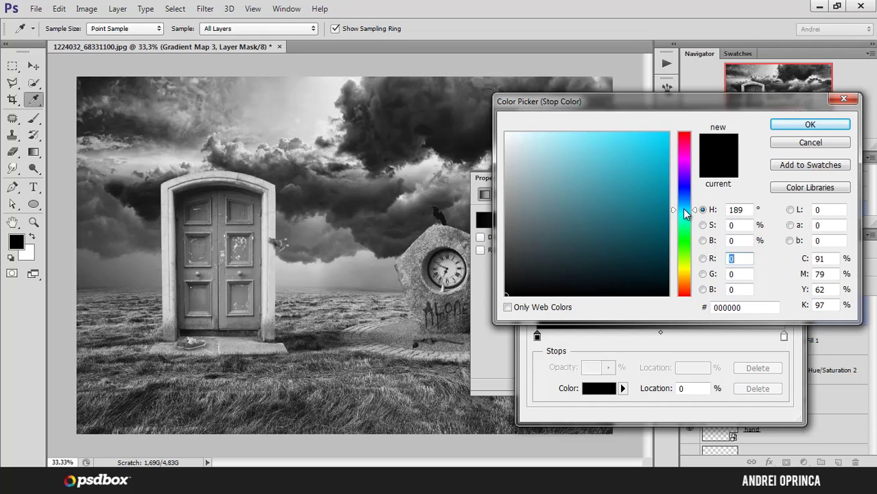
drag(613, 239, 616, 256)
key(Return)
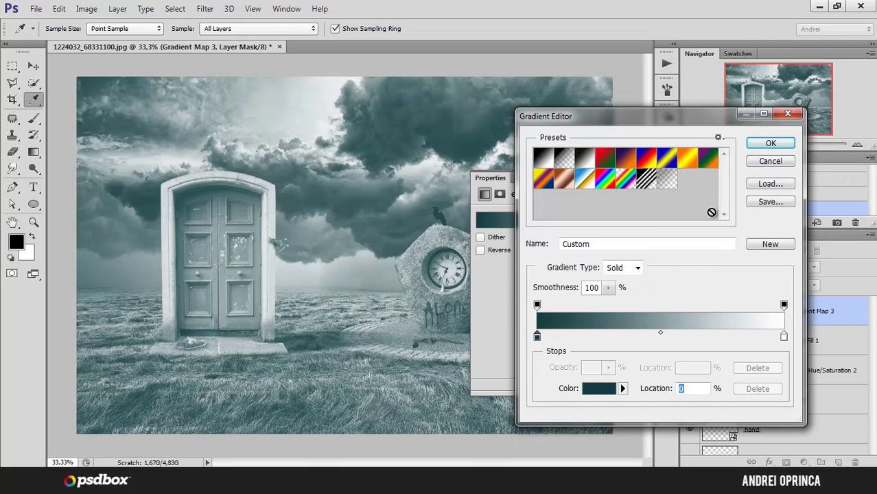
Set the light colour stop of the Gradient Map to a warm off-white with hue 32, ede6dd.
click(784, 336)
click(604, 388)
drag(682, 277, 686, 281)
click(518, 149)
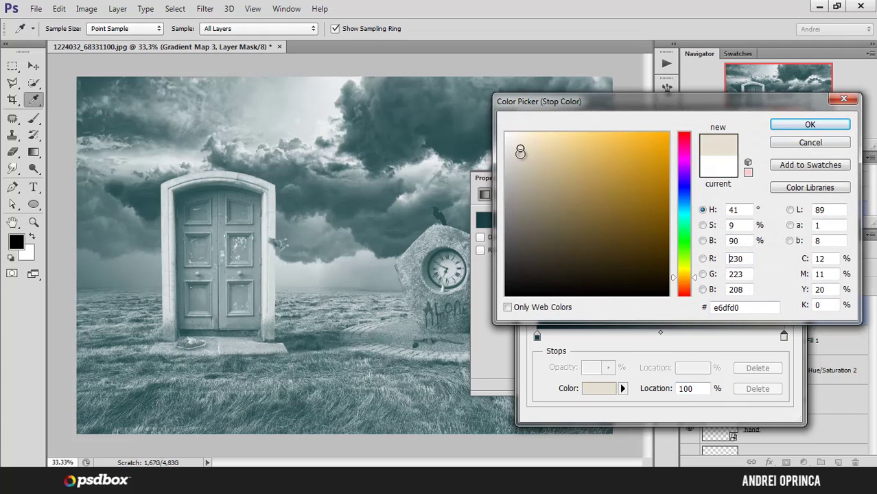
drag(517, 149, 513, 144)
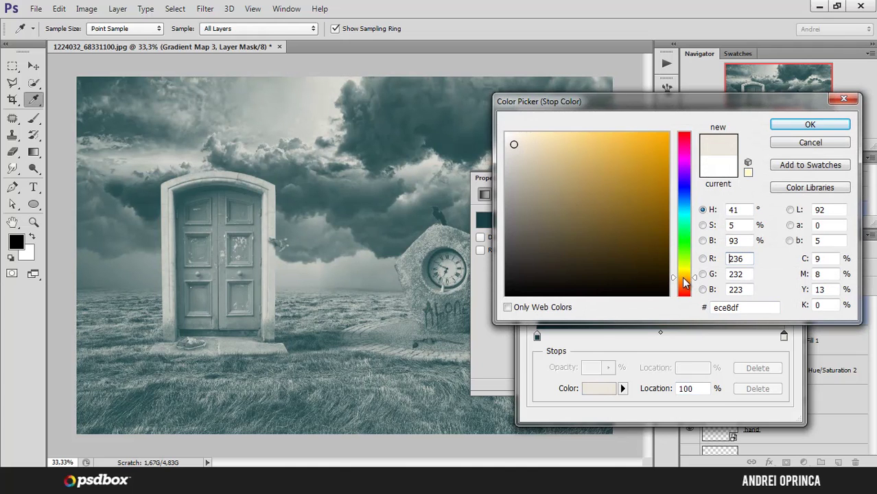
drag(684, 282, 686, 285)
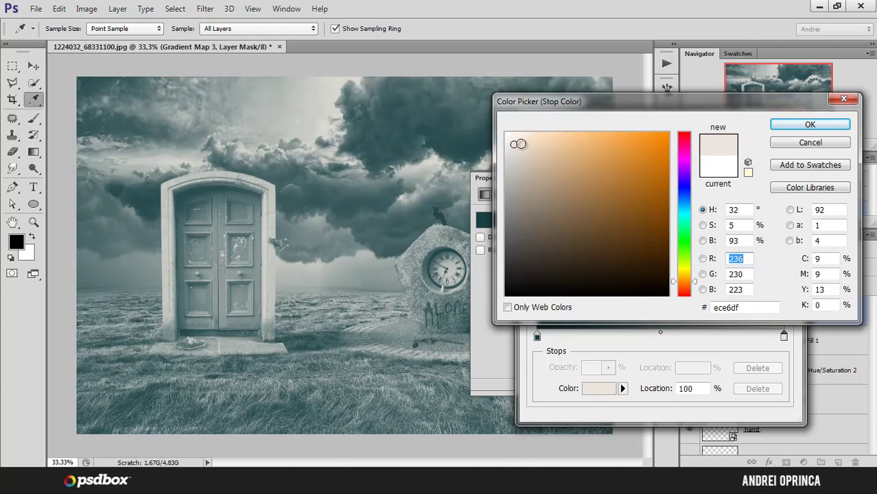
drag(519, 146, 516, 143)
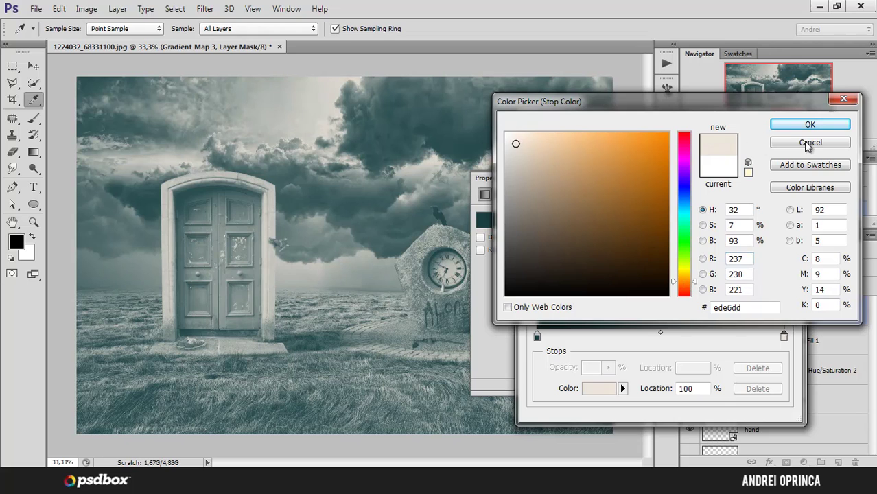
click(810, 125)
Fine-tune the gradient's dark colour stop to dark teal 17383e and apply the edited gradient.
click(537, 336)
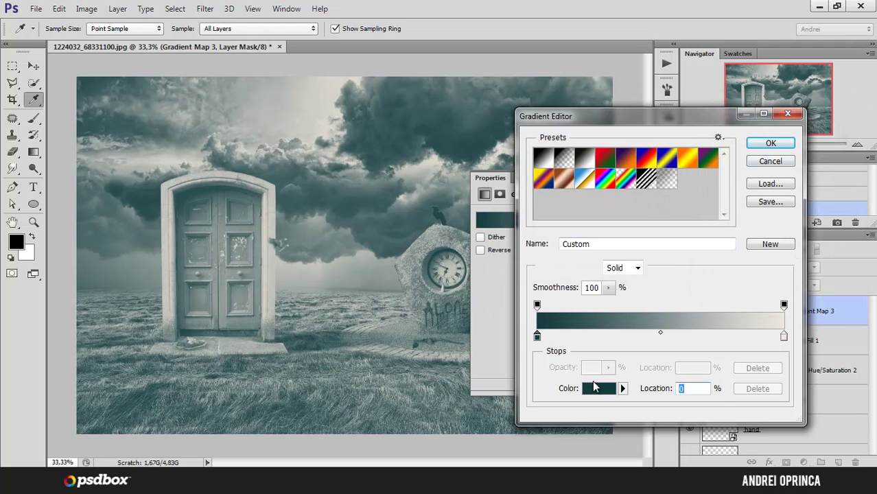
click(597, 388)
drag(698, 215, 697, 213)
click(606, 256)
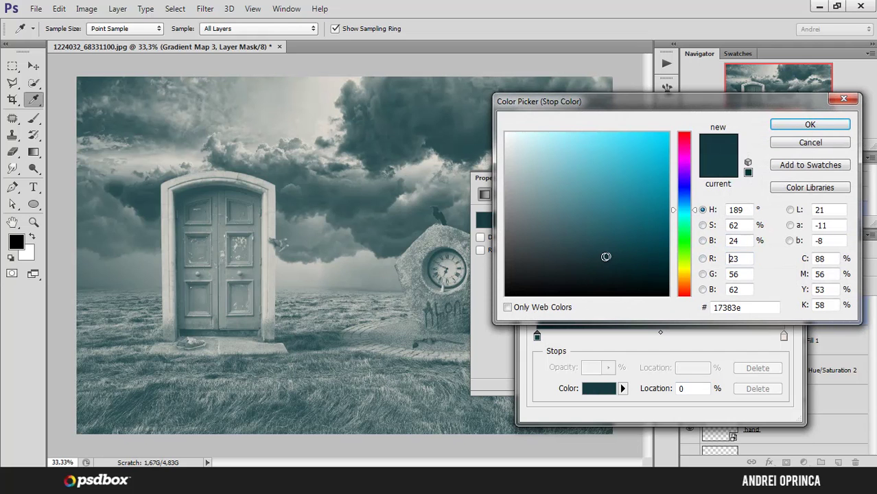
click(802, 127)
click(770, 143)
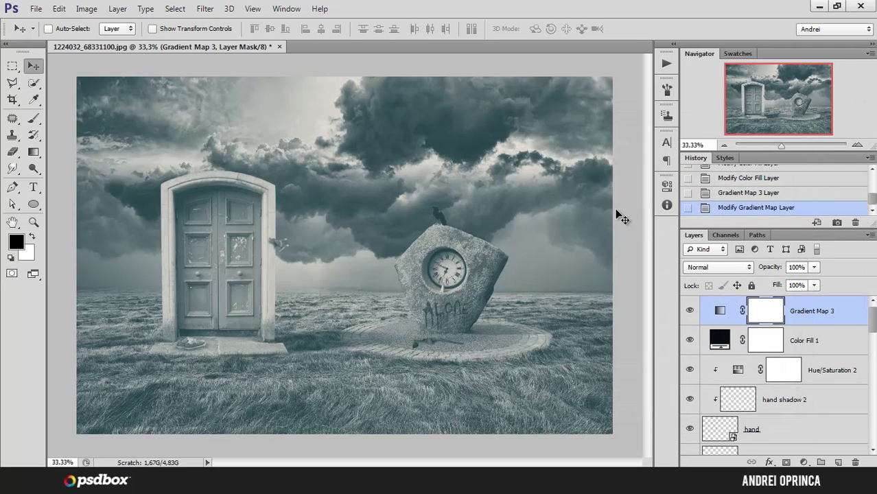
Blend Gradient Map 3 in Soft Light at 36% opacity and compare the image with and without it.
click(812, 312)
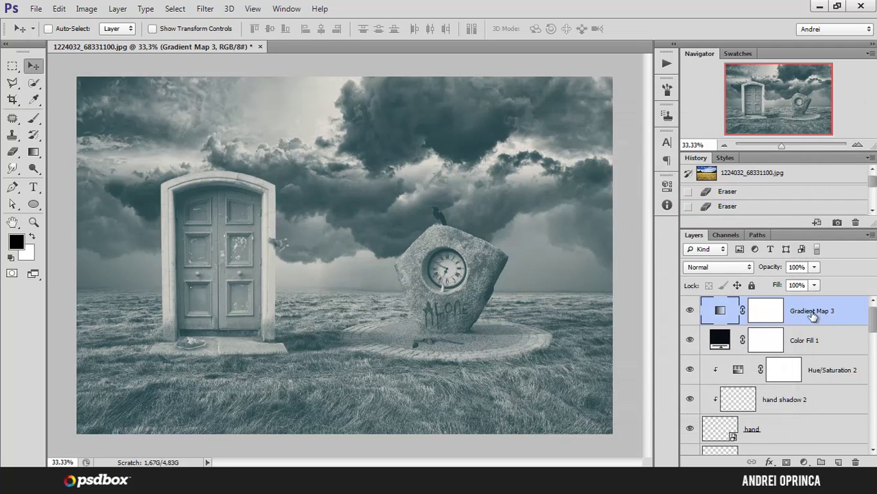
click(734, 267)
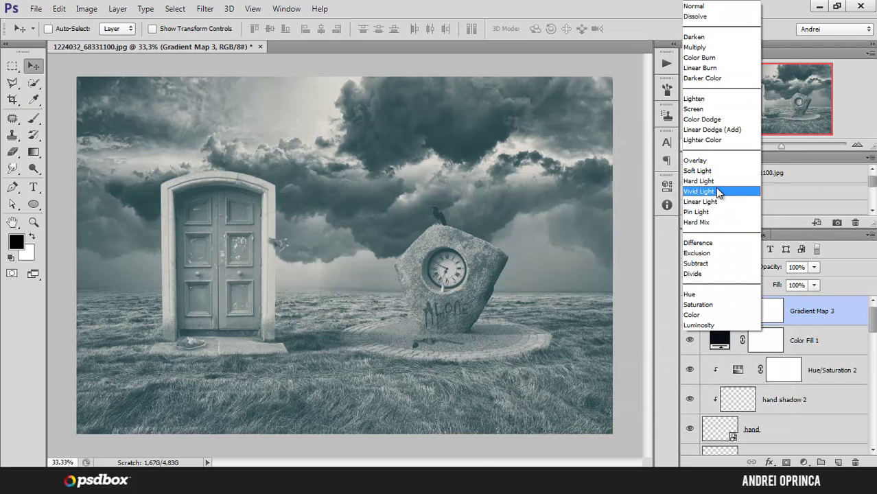
click(711, 172)
click(813, 267)
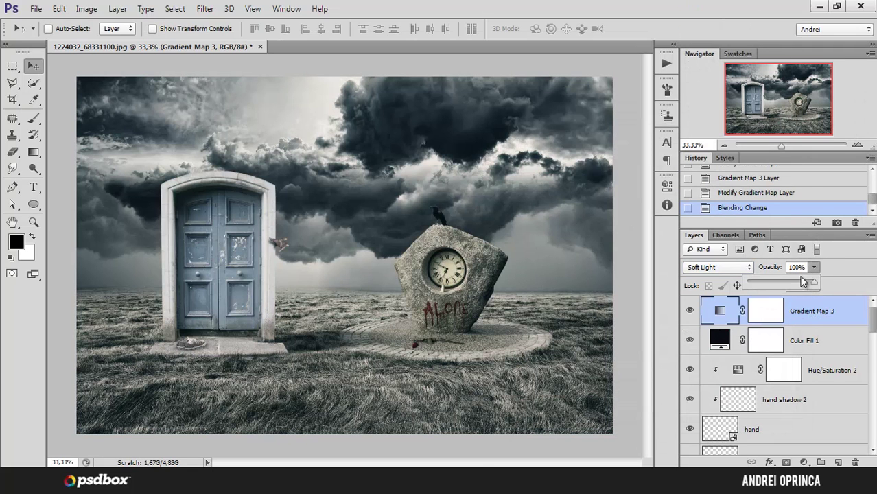
drag(776, 280, 771, 281)
click(829, 307)
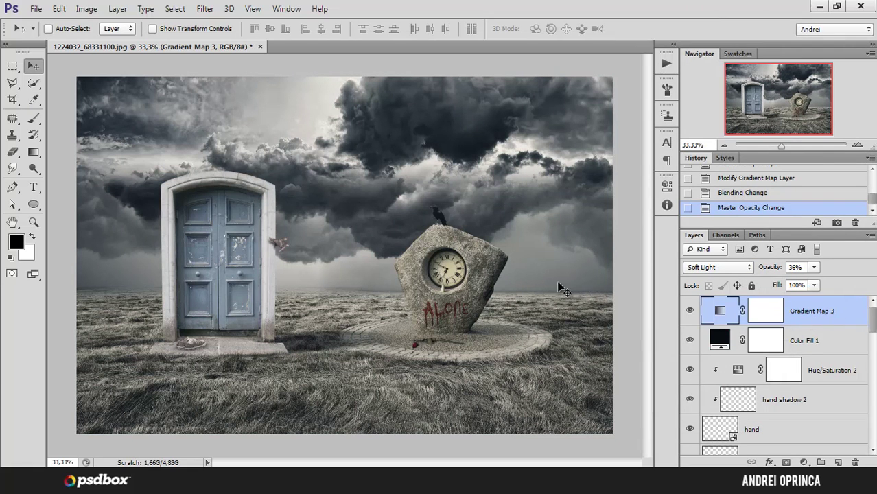
click(689, 313)
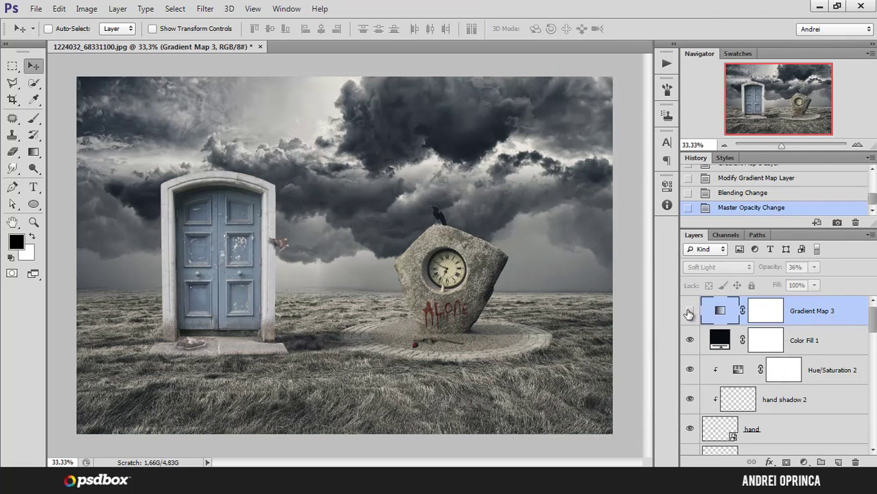
click(689, 314)
click(688, 314)
click(688, 314)
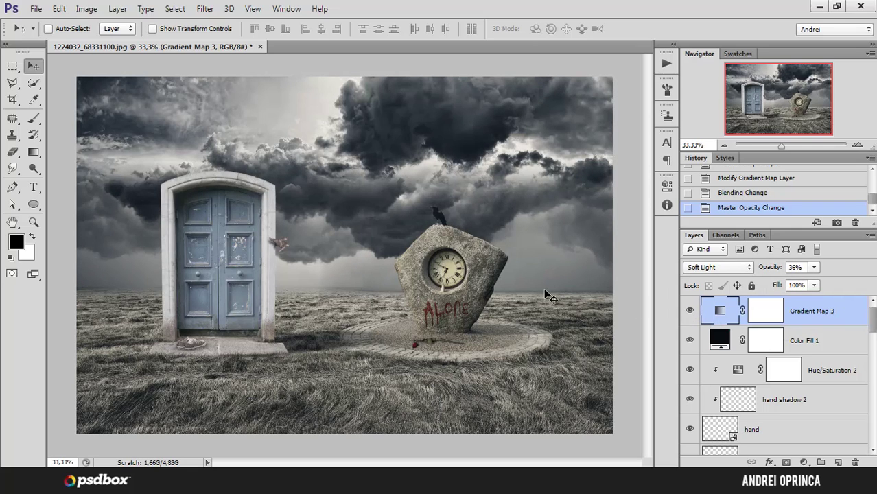
Adjust the Color Fill 1 colour to a slightly lighter dark blue, fine-tuning its hue and brightness.
double_click(719, 341)
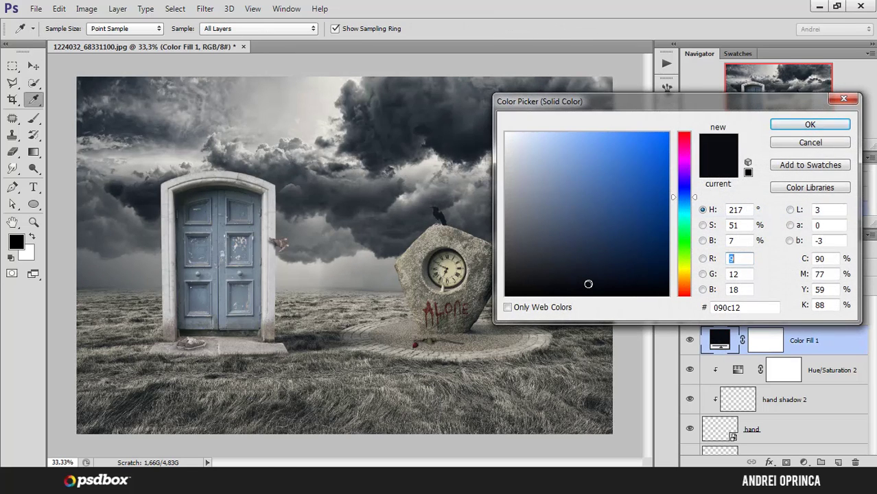
click(589, 279)
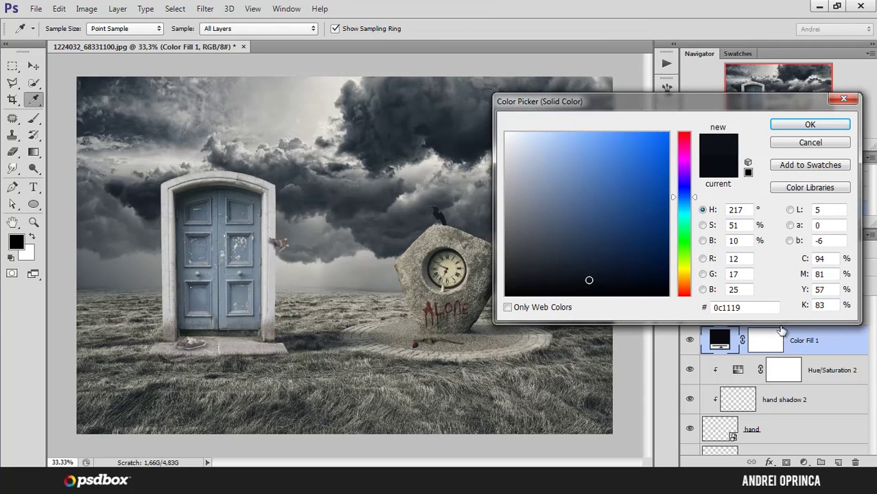
mouse_move(589, 278)
mouse_down()
mouse_move(591, 271)
mouse_move(583, 276)
mouse_up()
click(684, 179)
mouse_move(684, 187)
mouse_down()
mouse_move(683, 161)
mouse_move(681, 195)
mouse_up()
drag(586, 269, 588, 274)
key(Return)
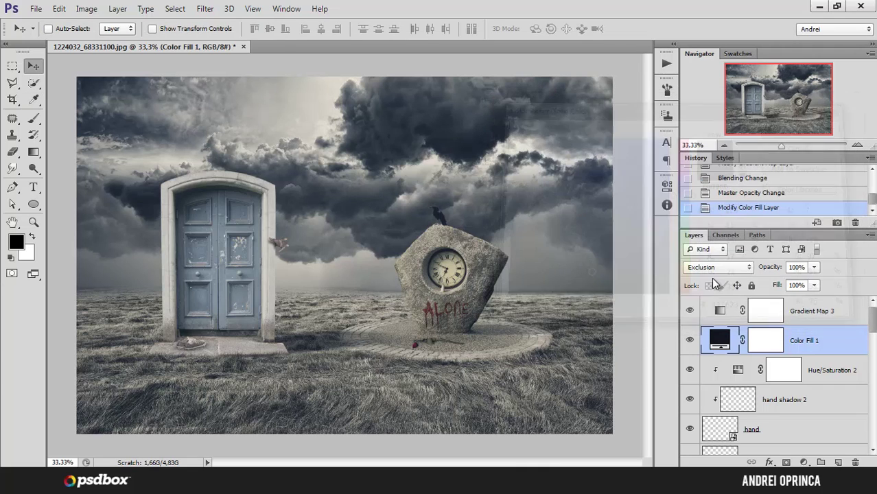
Stamp all visible layers into a new layer above Gradient Map 3 and name it final.
click(770, 316)
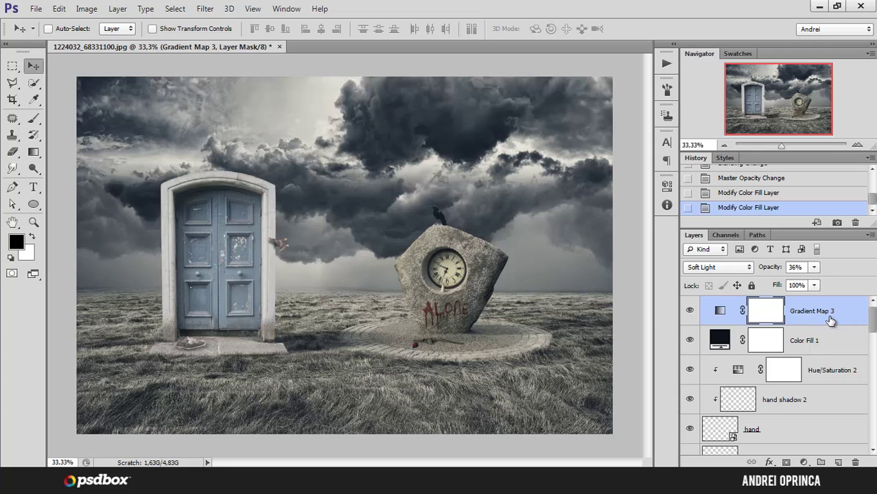
key(ctrl+shift+alt+e)
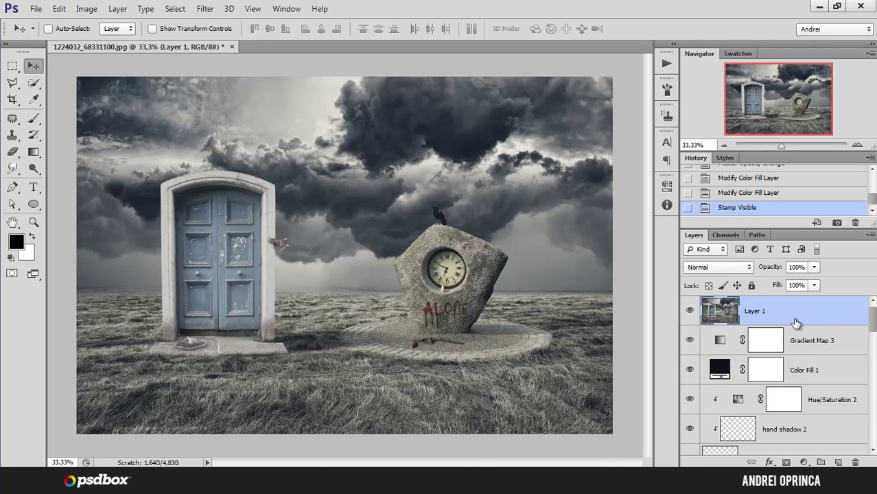
double_click(755, 312)
text(final)
key(Return)
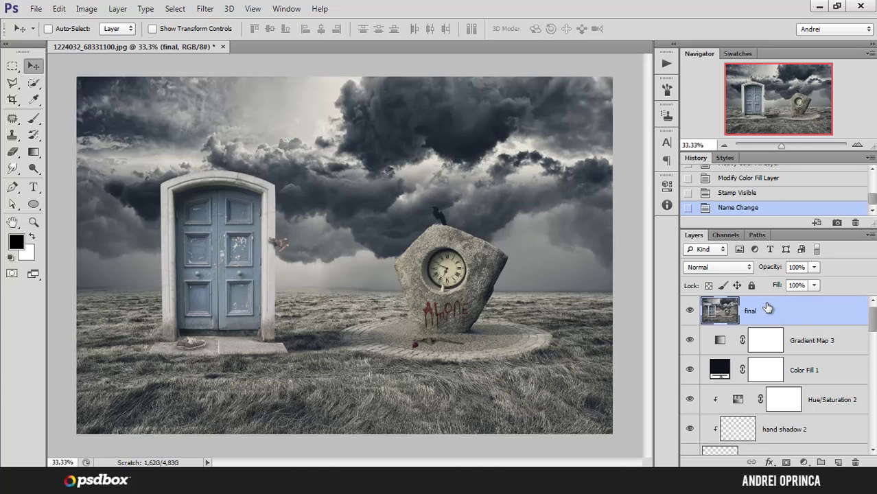
Convert the final layer to a smart object and start the Lighting Effects filter on it.
right_click(797, 312)
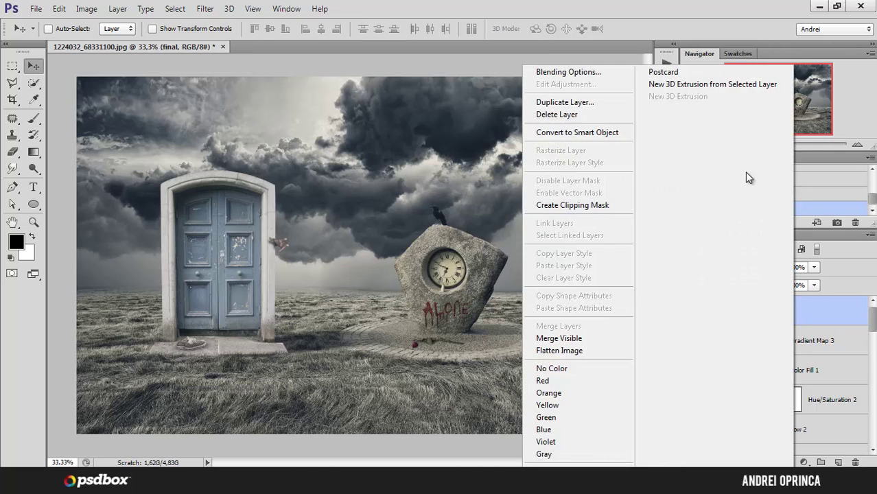
click(599, 132)
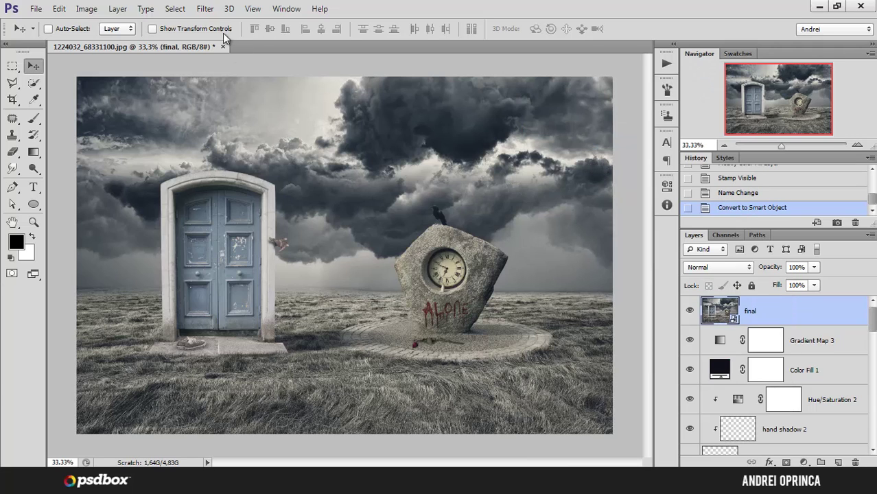
click(204, 9)
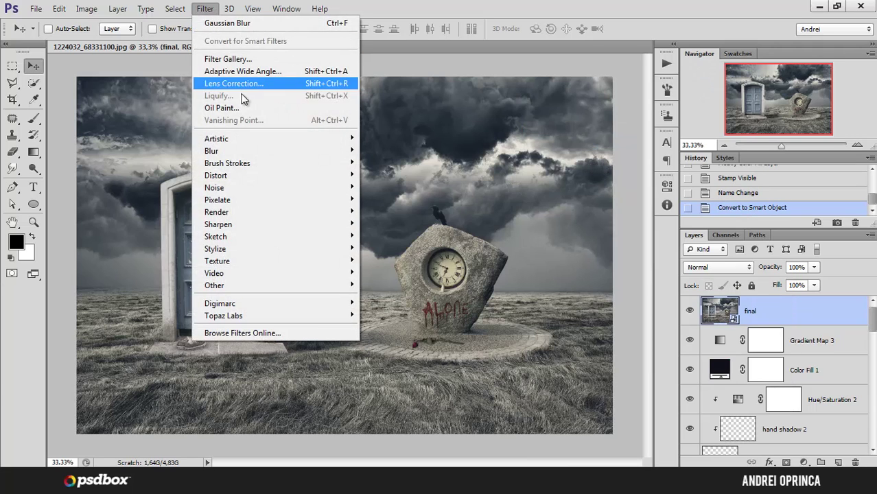
mouse_move(243, 164)
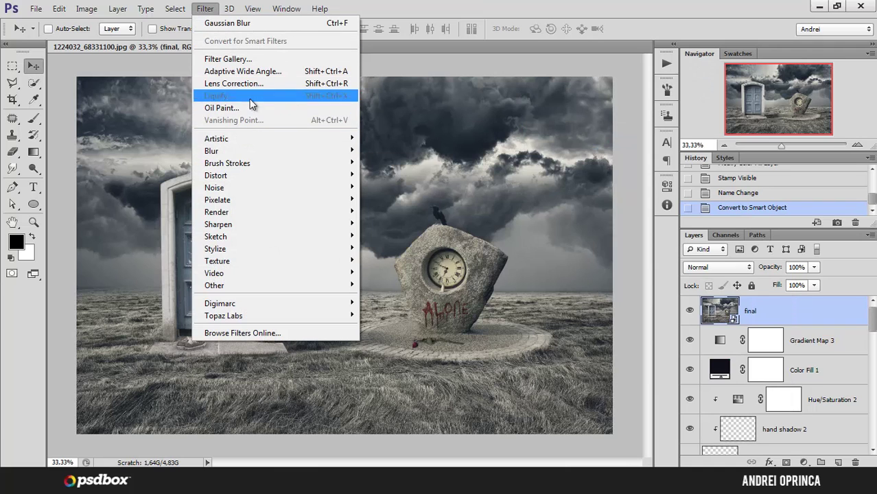
mouse_move(336, 210)
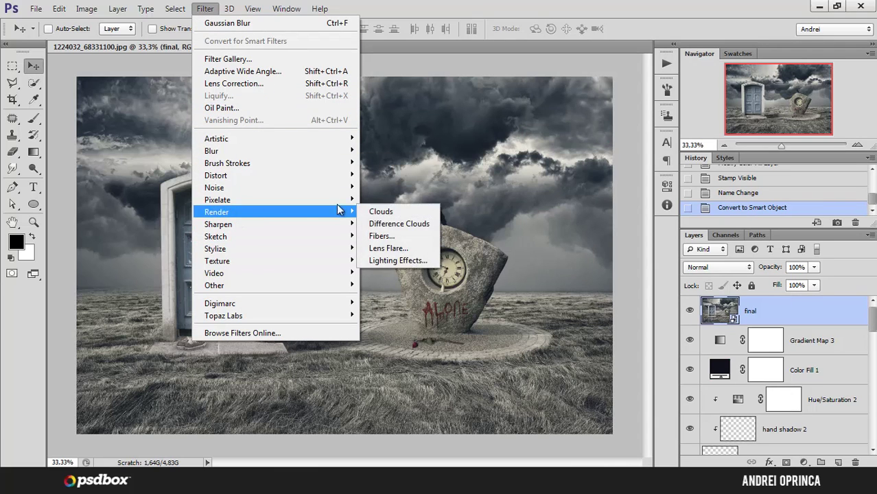
click(409, 263)
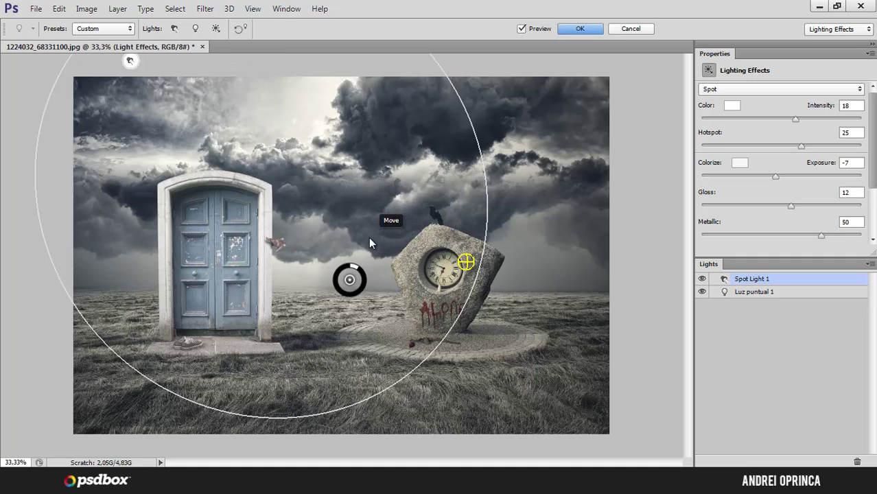
Move Spot Light 1 towards the door so its centre sits between the door and the stone clock.
scroll(322, 300, down, 3)
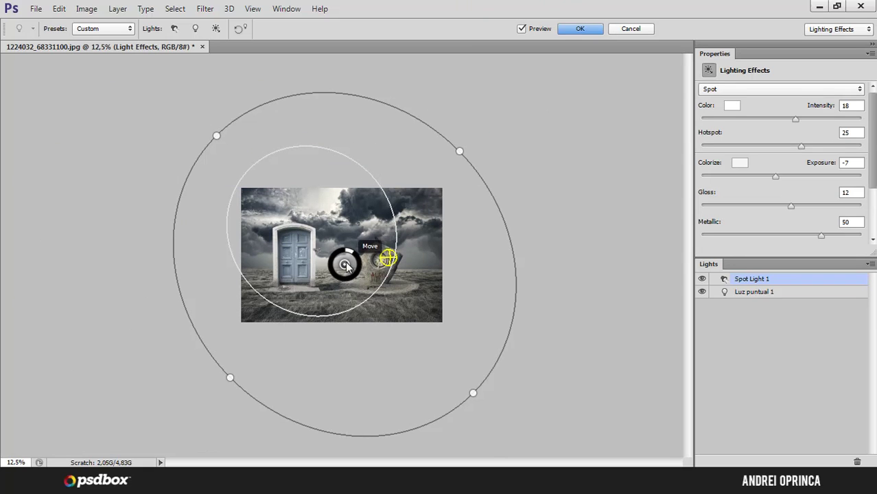
drag(346, 265, 319, 261)
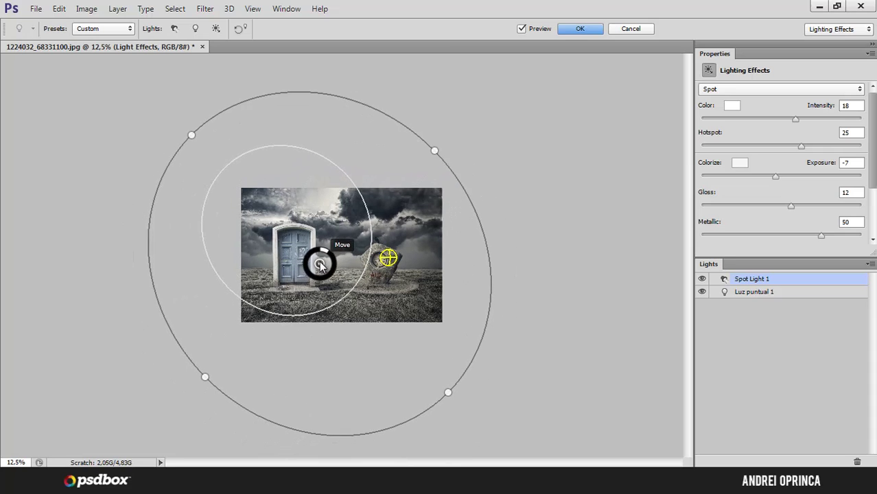
scroll(872, 122, down, 1)
scroll(872, 123, down, 3)
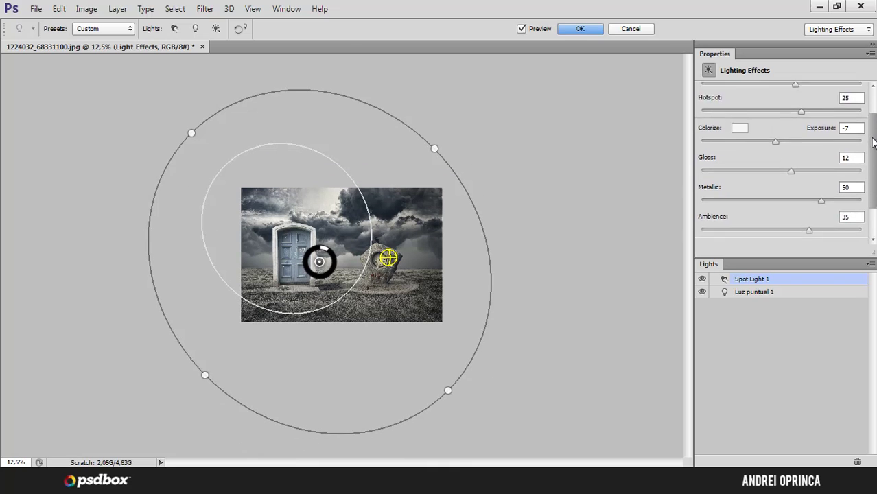
scroll(869, 117, up, 4)
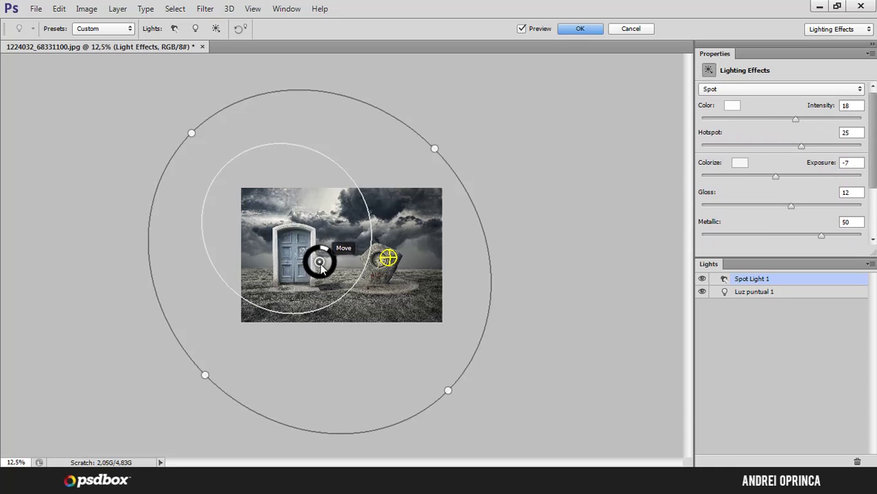
drag(320, 261, 326, 260)
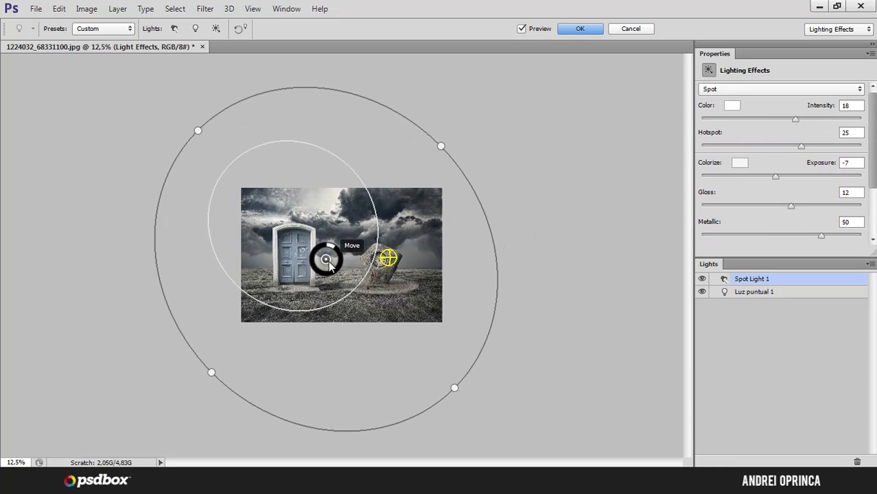
drag(328, 255, 328, 258)
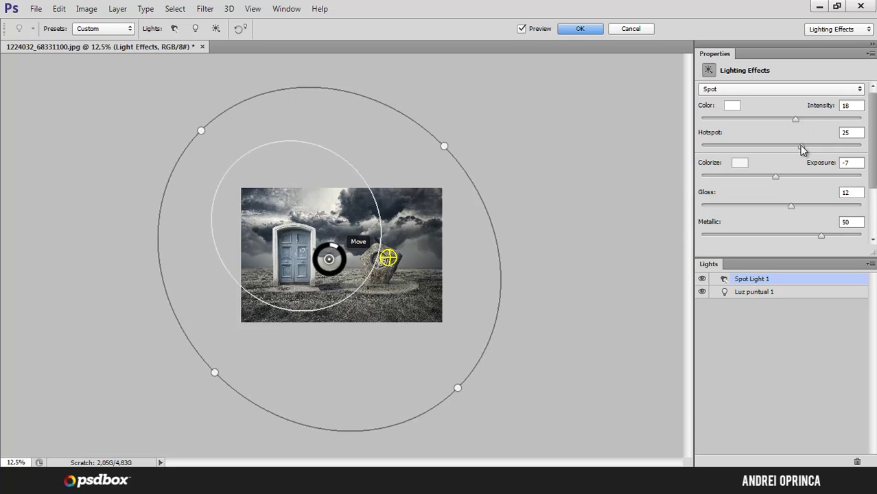
Shift Spot Light 1 slightly towards the clock and set its hotspot to 15 and intensity to 16.
mouse_move(799, 146)
mouse_down()
mouse_move(785, 143)
mouse_move(799, 146)
mouse_up()
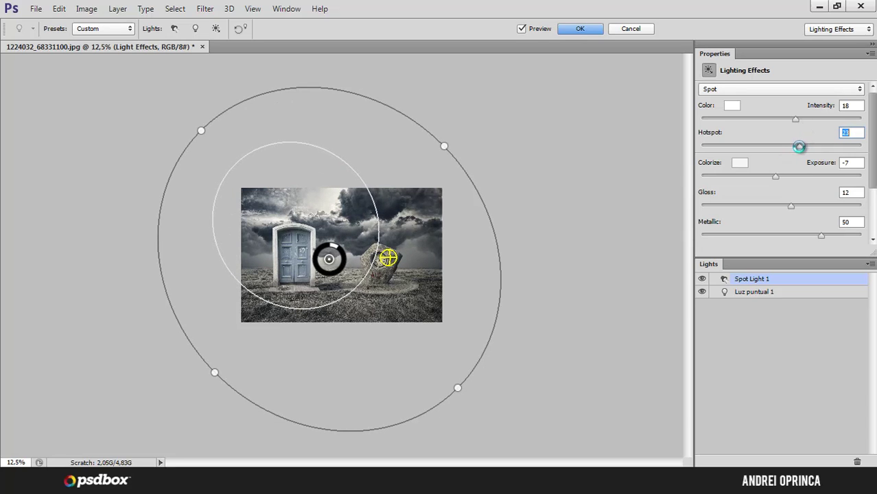
drag(329, 261, 336, 267)
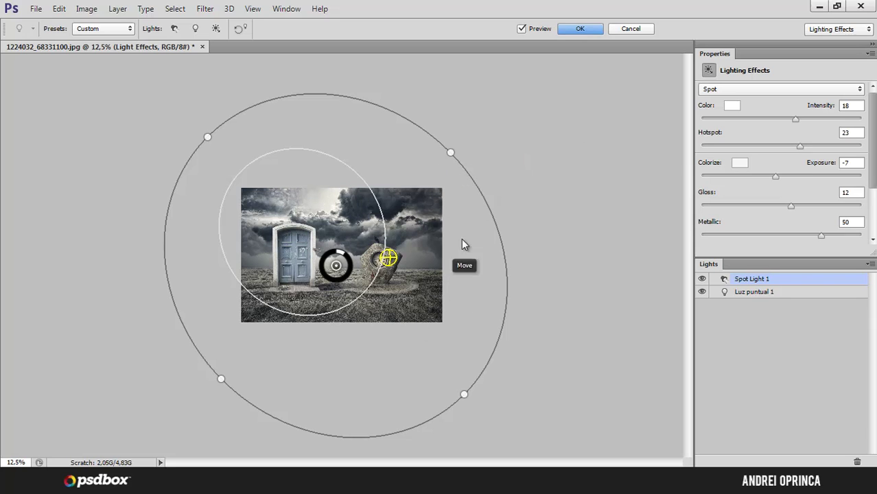
drag(801, 151, 792, 144)
click(795, 120)
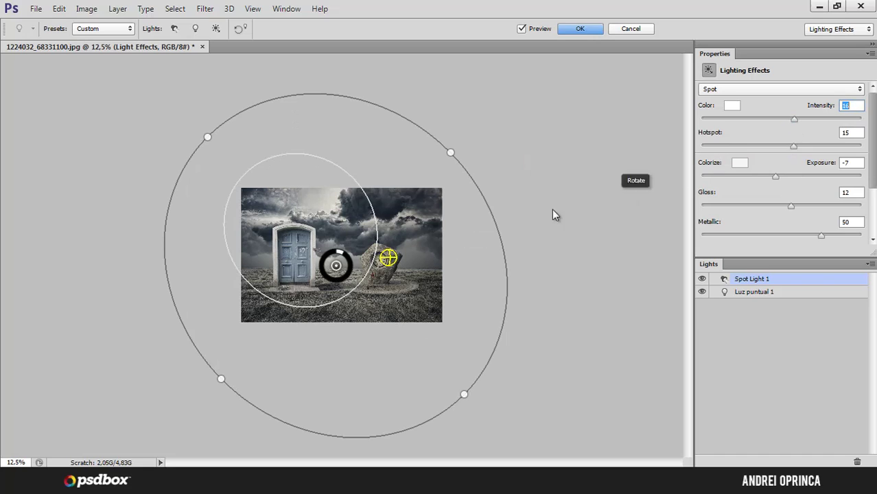
Select the light on the stone clock in Lighting Effects and rename it Point light.
click(414, 240)
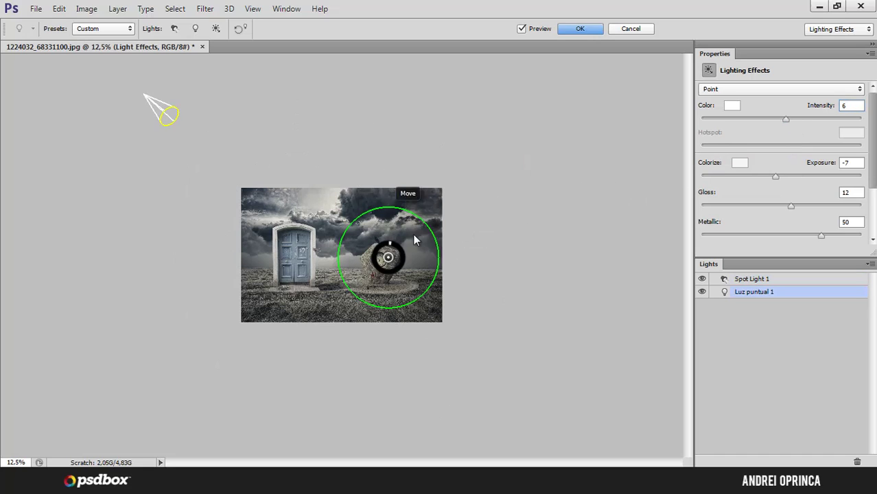
double_click(747, 293)
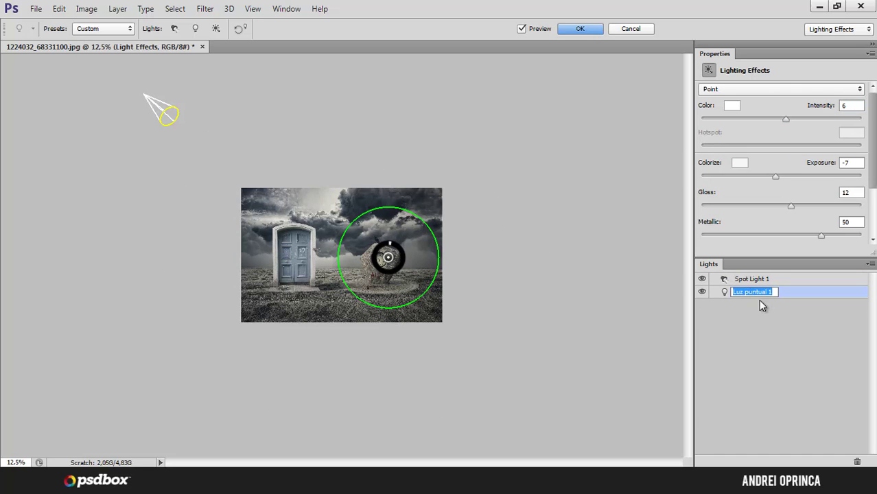
text(Point light)
key(Return)
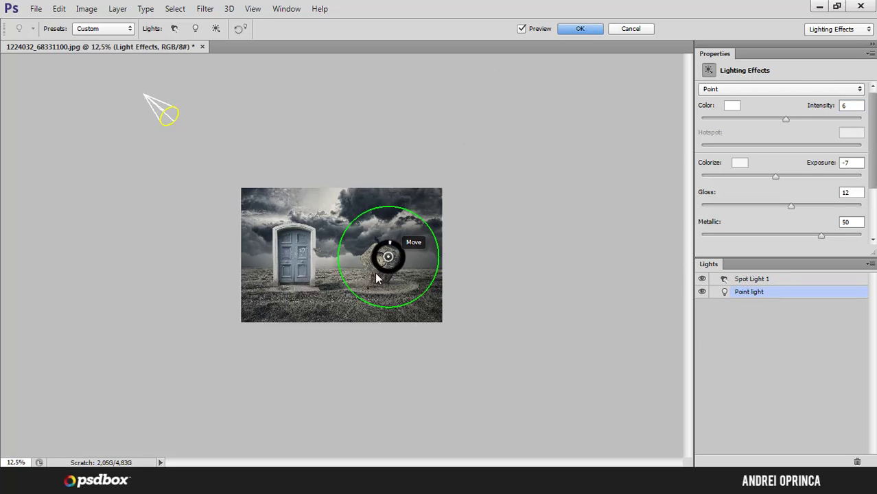
Centre the point light on the clock face and set its intensity to 10.
drag(326, 284, 385, 262)
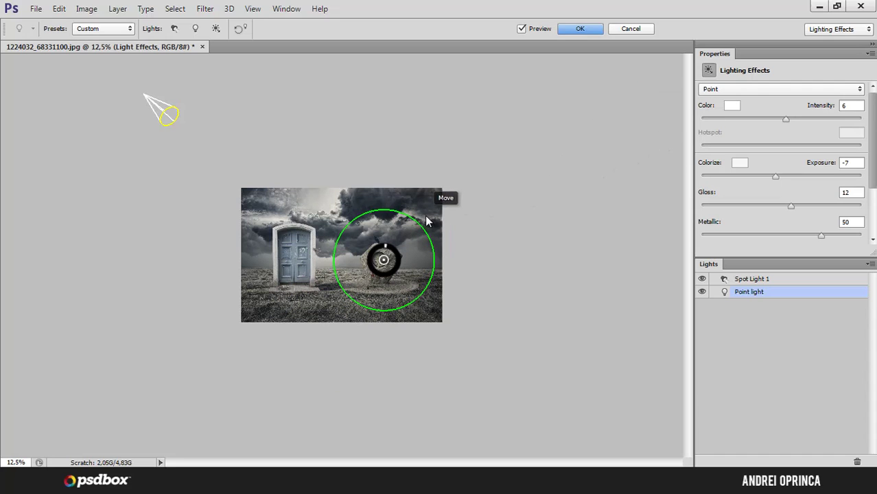
drag(785, 119, 789, 118)
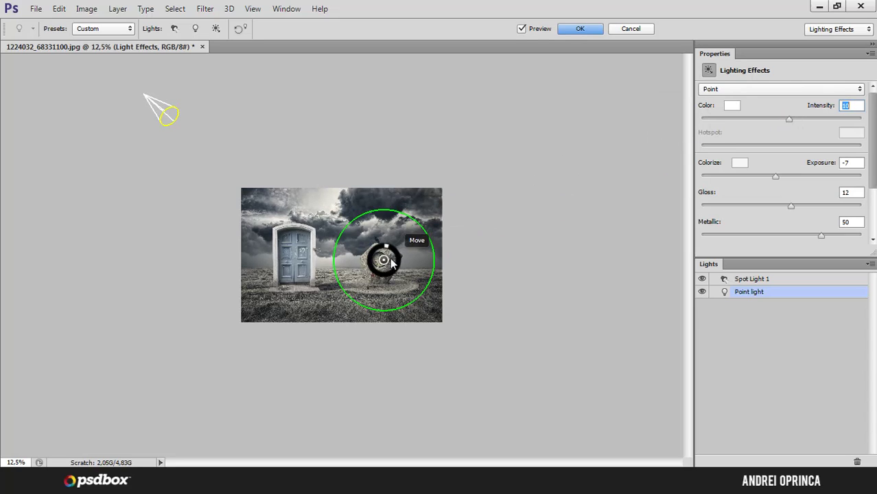
mouse_move(392, 258)
mouse_down()
mouse_move(382, 258)
mouse_move(390, 258)
mouse_up()
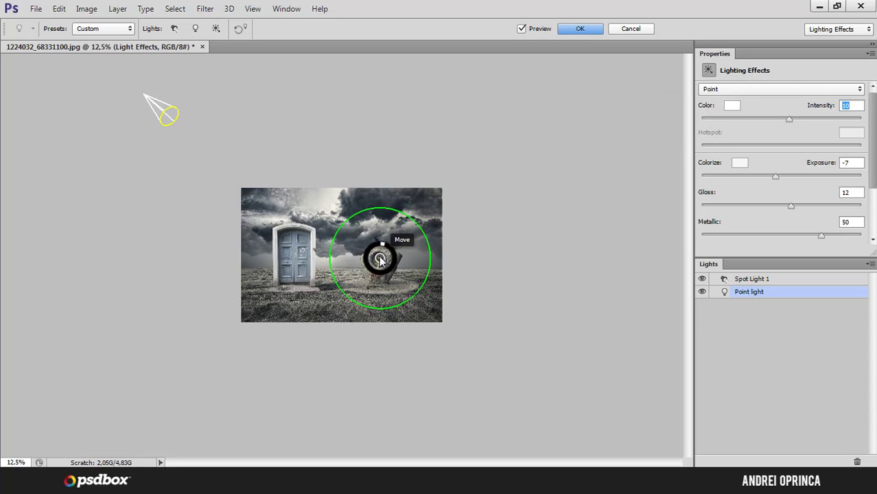
Set the metallic value to 71 with Spot Light 1 selected and apply the Lighting Effects filter.
scroll(782, 165, down, 3)
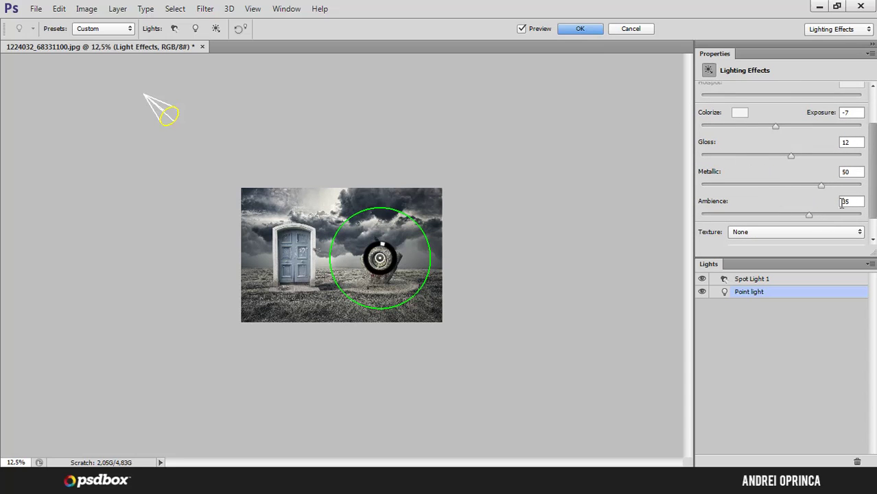
scroll(838, 192, down, 2)
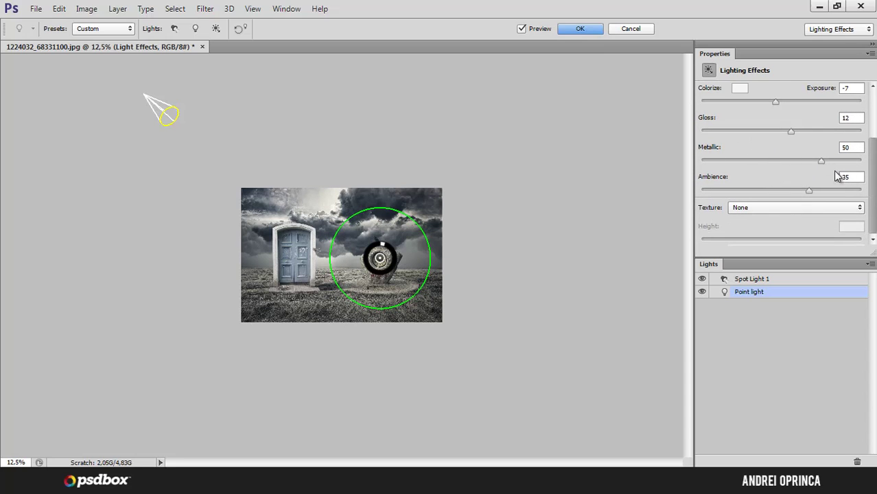
drag(821, 165, 728, 162)
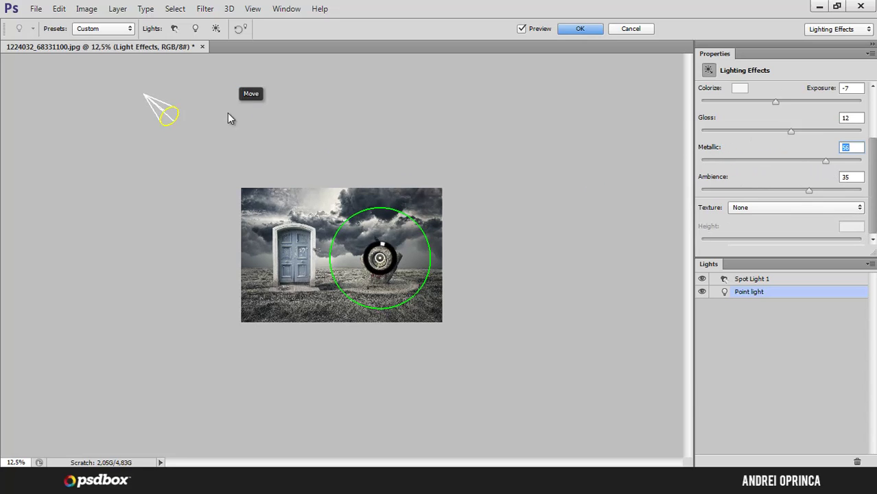
click(162, 111)
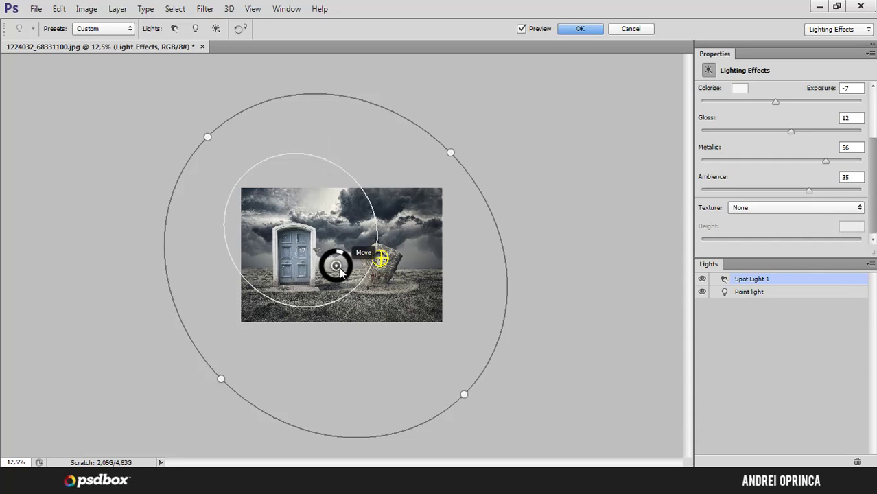
drag(826, 162, 848, 165)
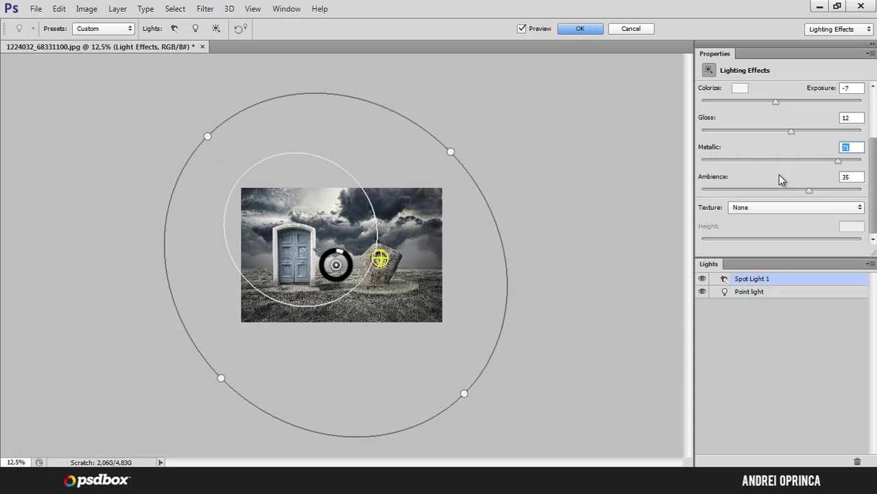
click(580, 29)
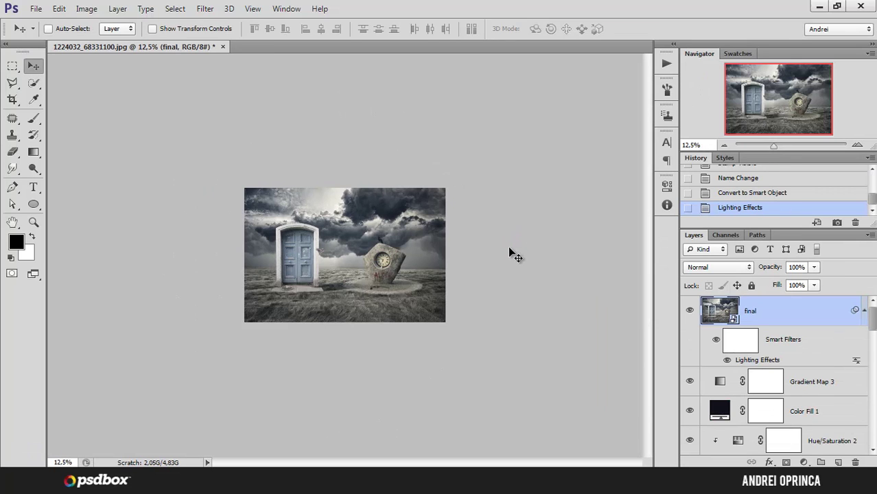
Compare the composite with the final layer hidden and shown, up close and as a whole, to judge the lighting.
key(ctrl+plus)
key(ctrl+plus)
key(ctrl+plus)
key(ctrl+plus)
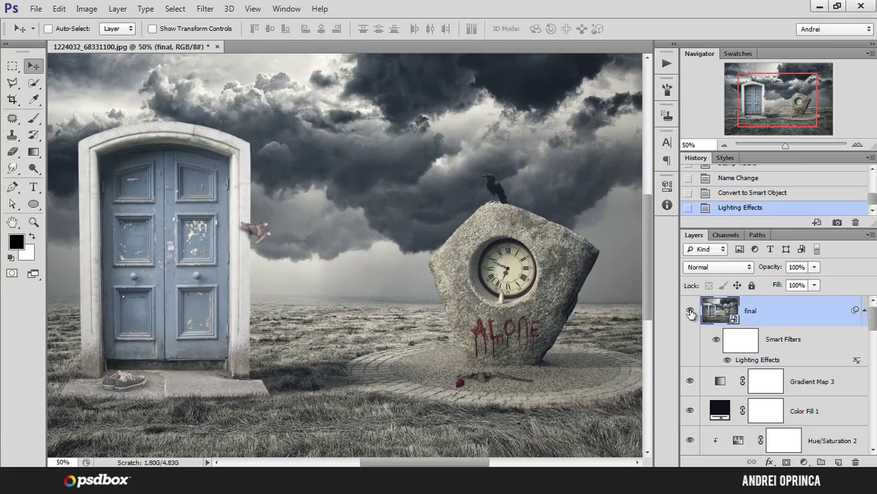
click(689, 312)
key(ctrl+minus)
key(ctrl+minus)
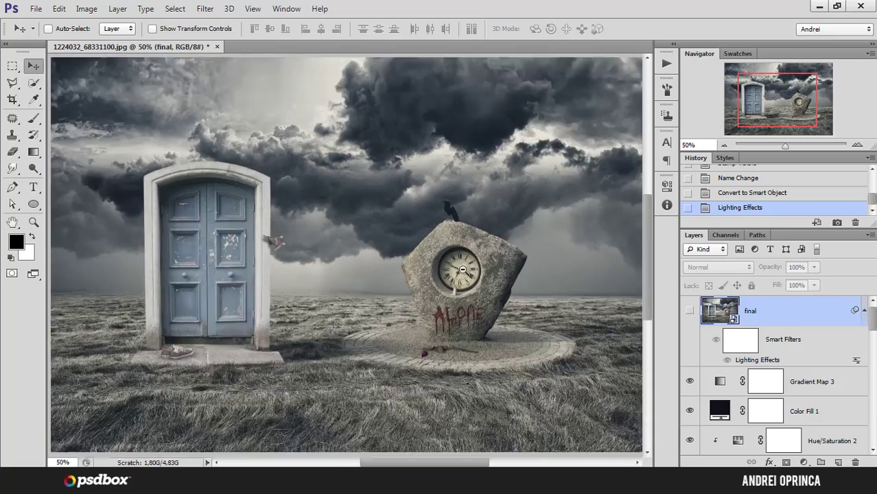
click(690, 312)
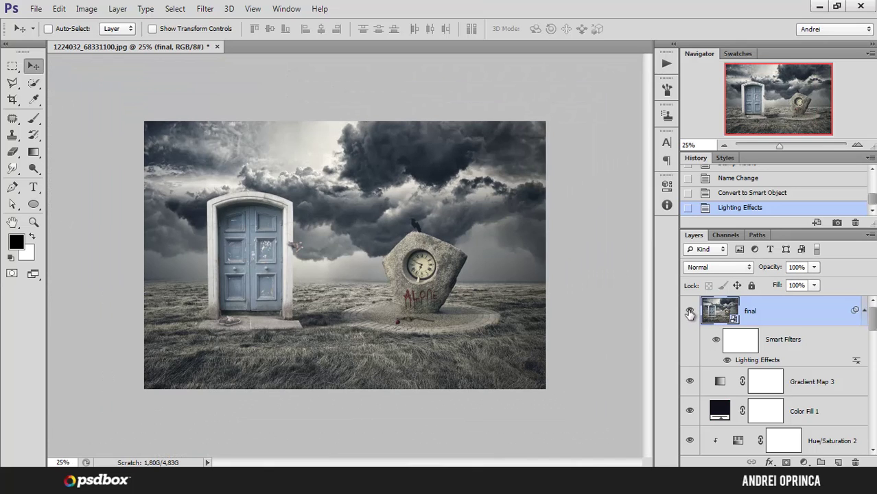
click(690, 312)
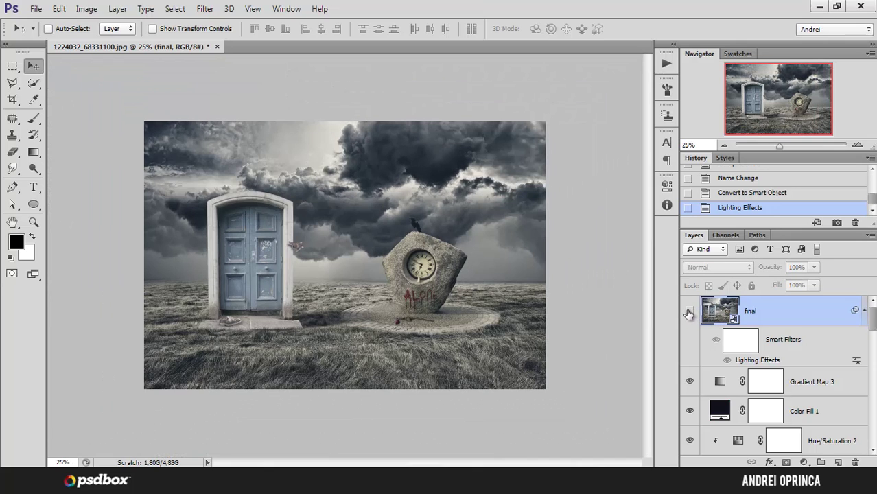
click(689, 312)
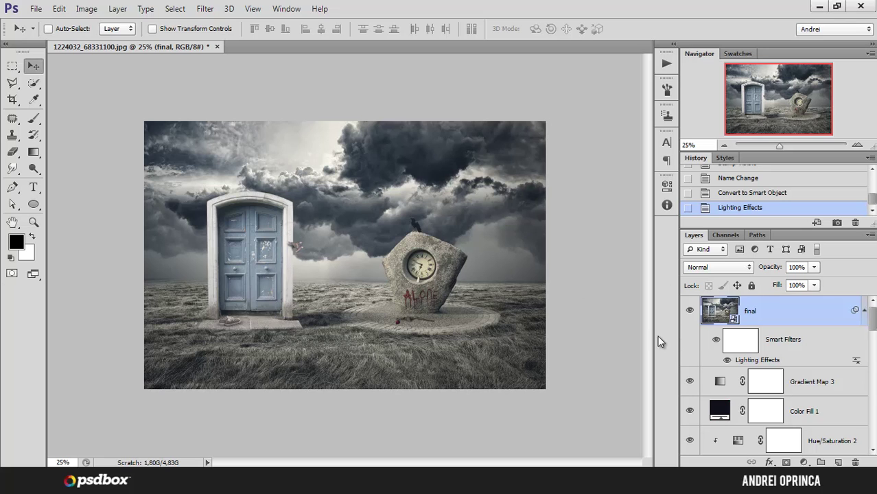
click(689, 312)
click(690, 312)
Apply a Lens Correction filter to the final layer with a custom vignette amount of -63.
click(205, 8)
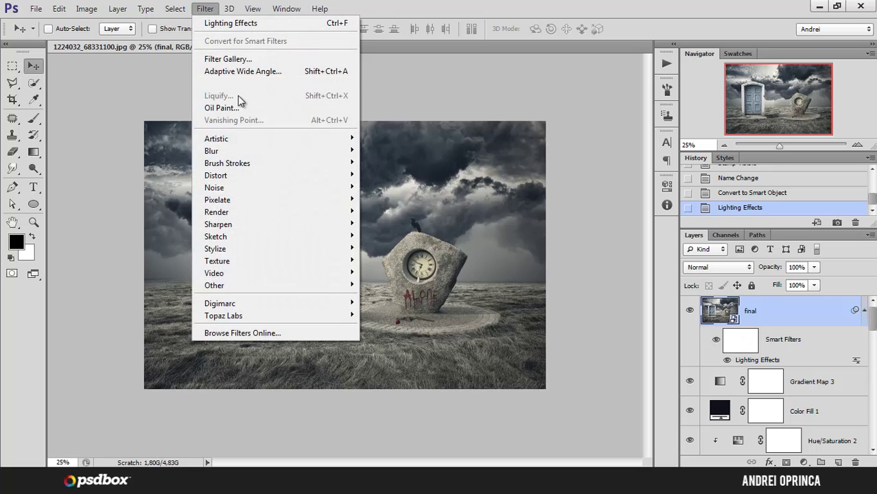
click(240, 83)
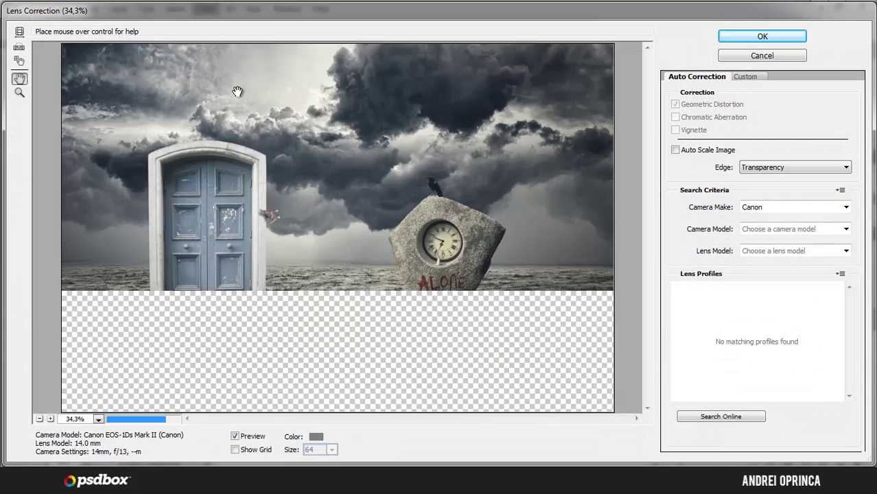
click(745, 78)
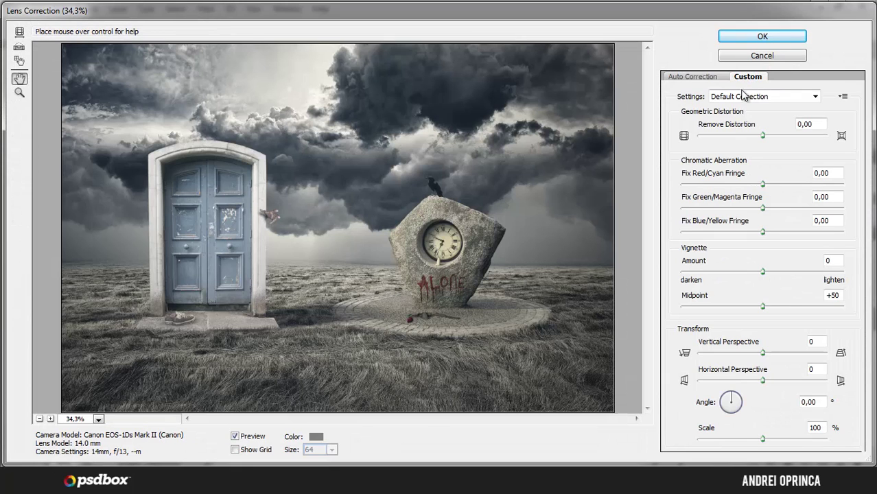
click(703, 79)
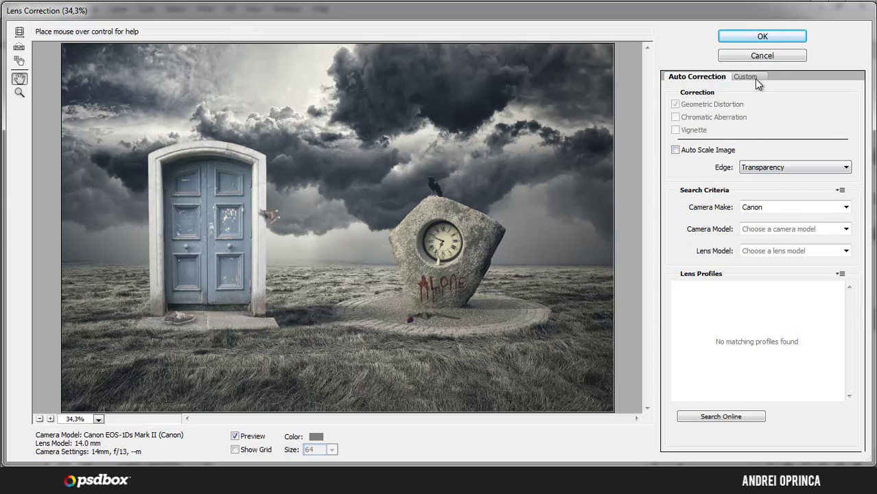
click(747, 79)
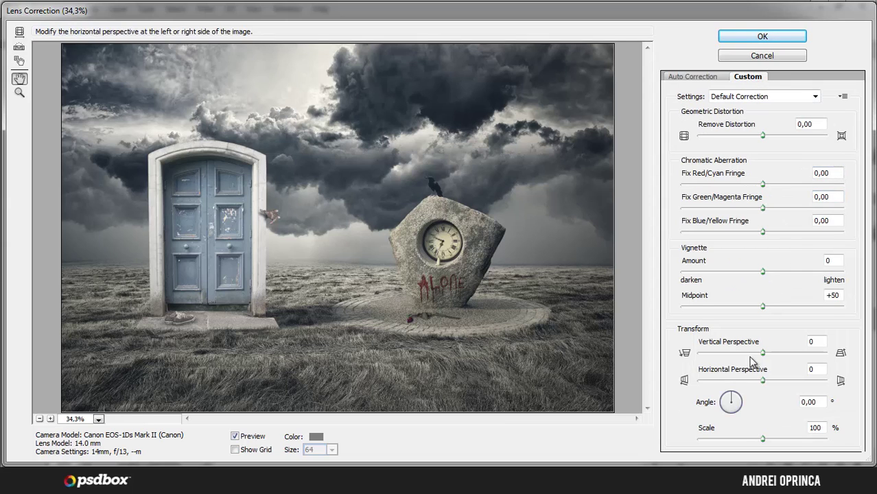
drag(762, 269, 712, 273)
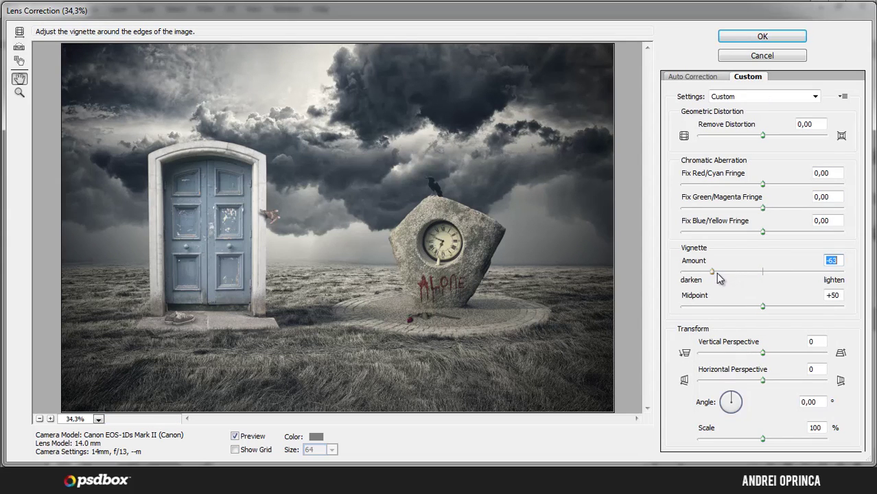
click(762, 37)
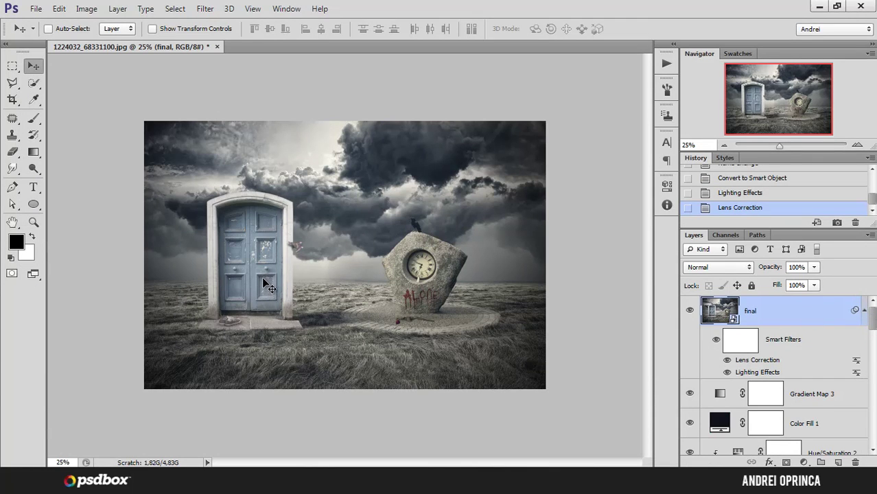
drag(873, 320, 871, 358)
click(846, 366)
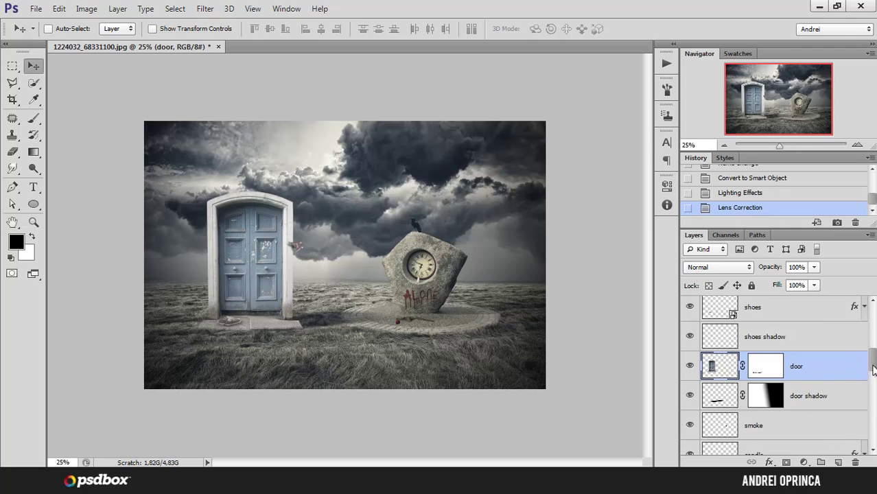
scroll(836, 371, up, 10)
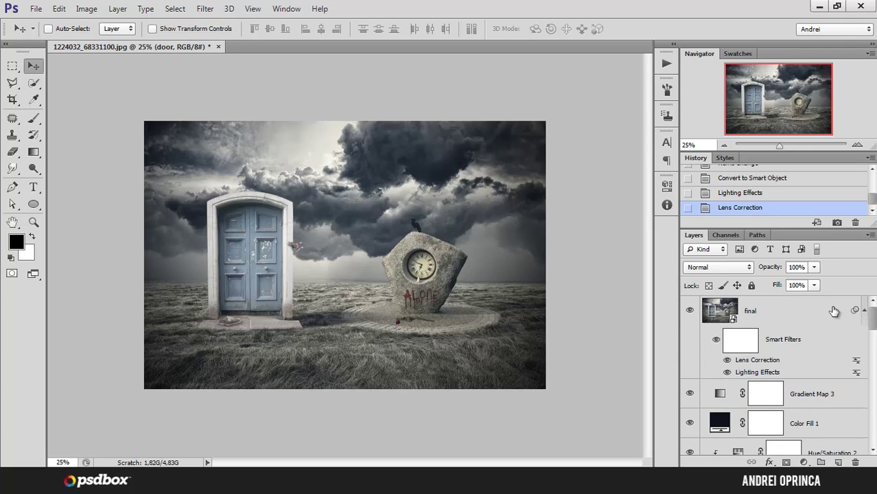
click(834, 311)
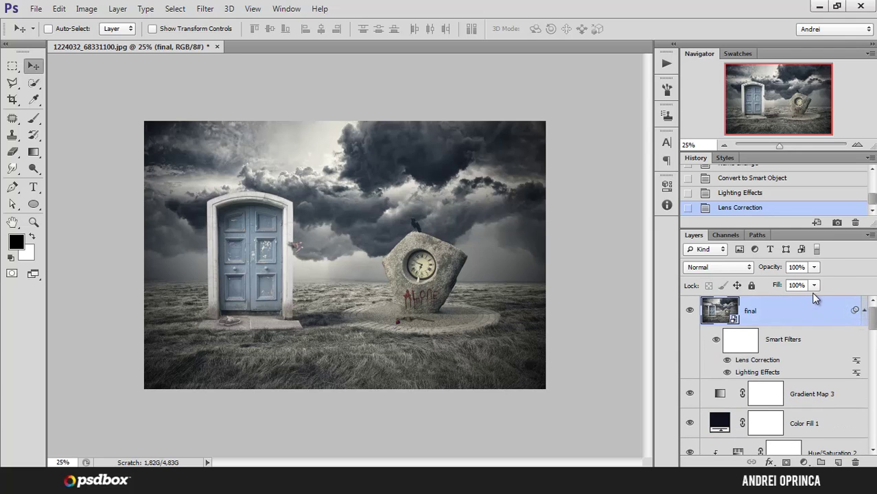
Start the Topaz Detail 2 filter on the final layer and slightly raise the small boost and medium boost.
click(207, 9)
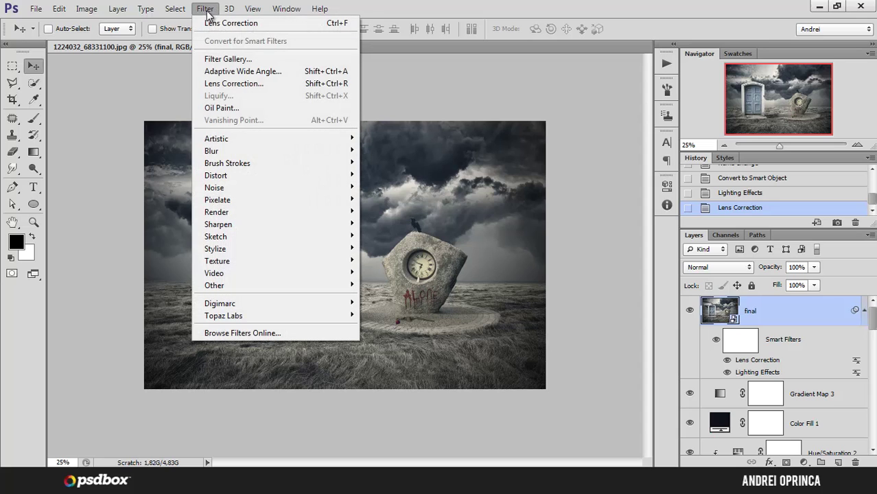
mouse_move(276, 315)
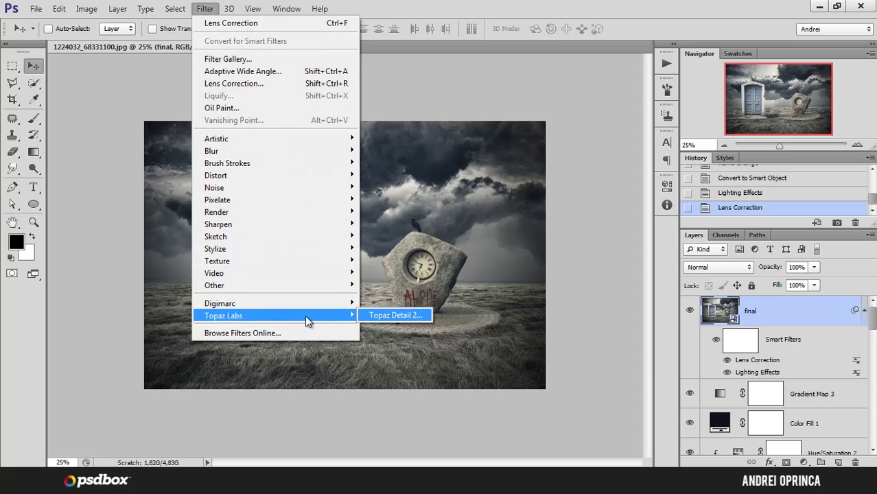
click(392, 316)
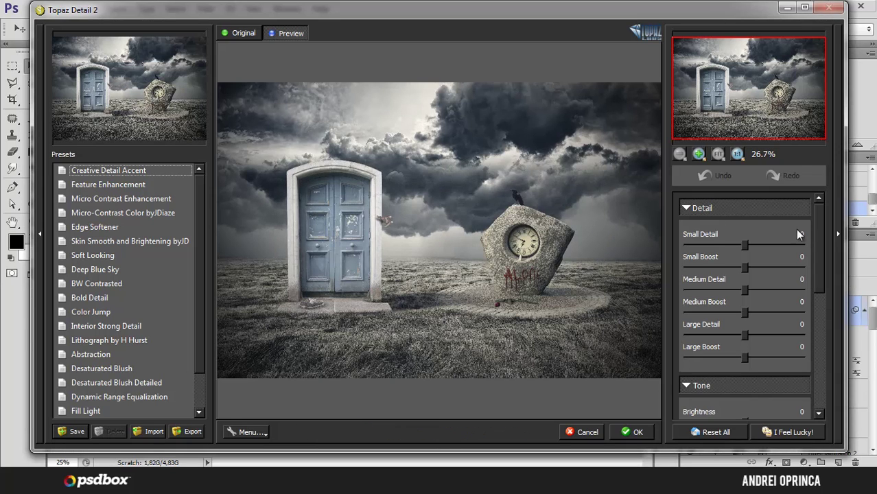
mouse_move(817, 206)
mouse_down()
mouse_move(815, 226)
mouse_move(814, 209)
mouse_up()
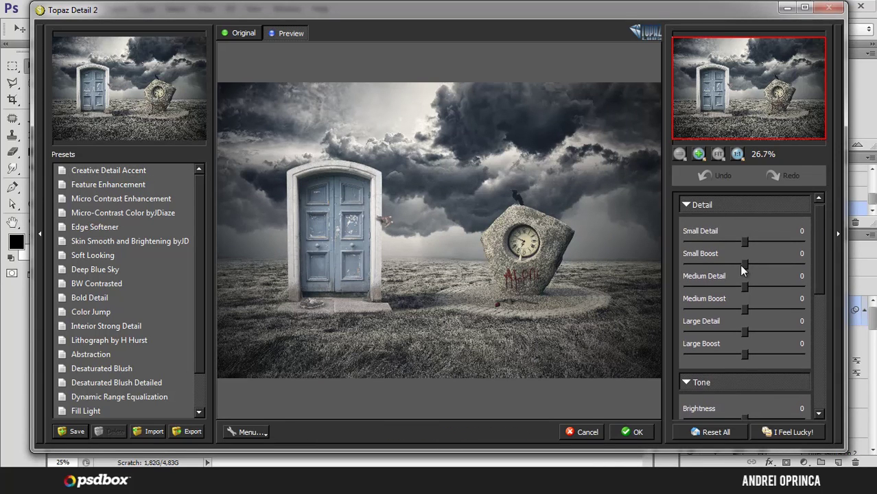
drag(743, 263, 747, 266)
drag(744, 308, 752, 309)
drag(752, 265, 747, 242)
In the Color settings of Topaz Detail, set saturation to -0.56, saturation boost to 0.04 and hue to 0.7.
drag(816, 251, 814, 306)
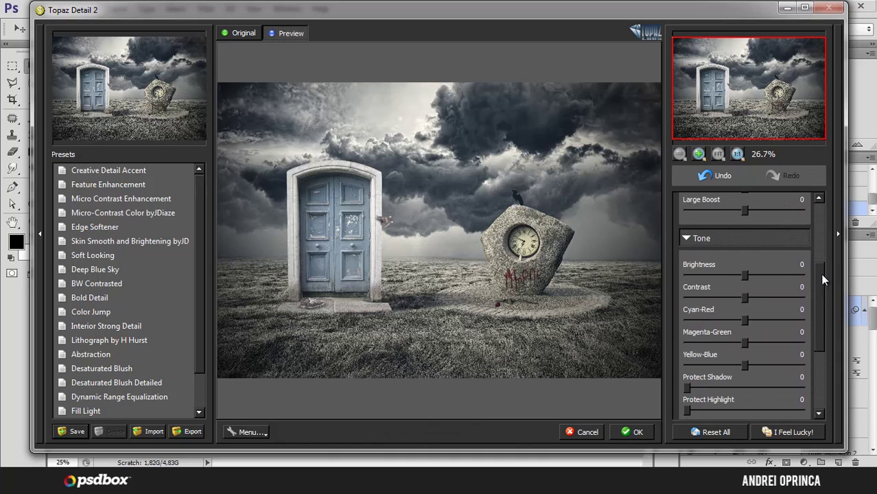
drag(822, 276, 808, 345)
drag(745, 354, 748, 376)
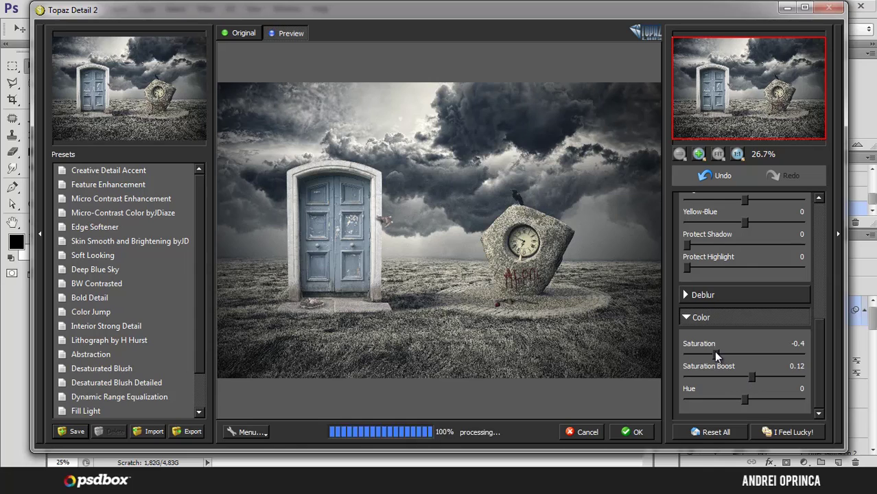
drag(714, 353, 705, 353)
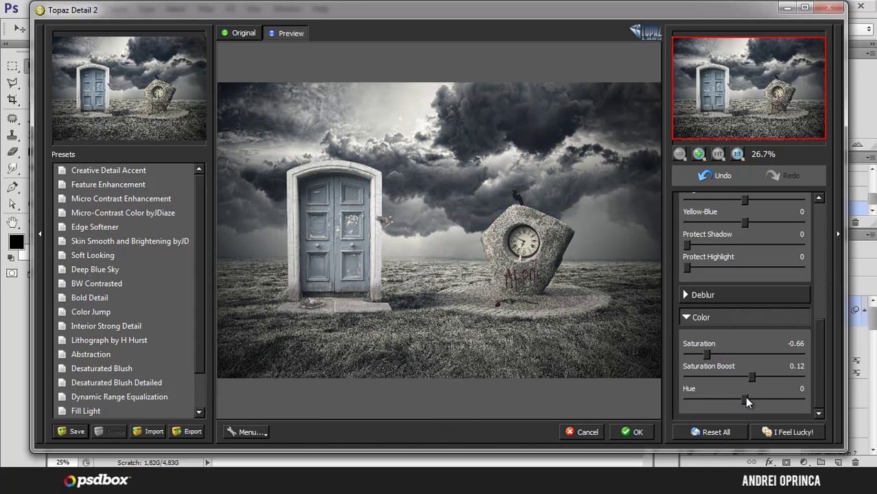
drag(744, 396, 788, 396)
drag(705, 353, 712, 354)
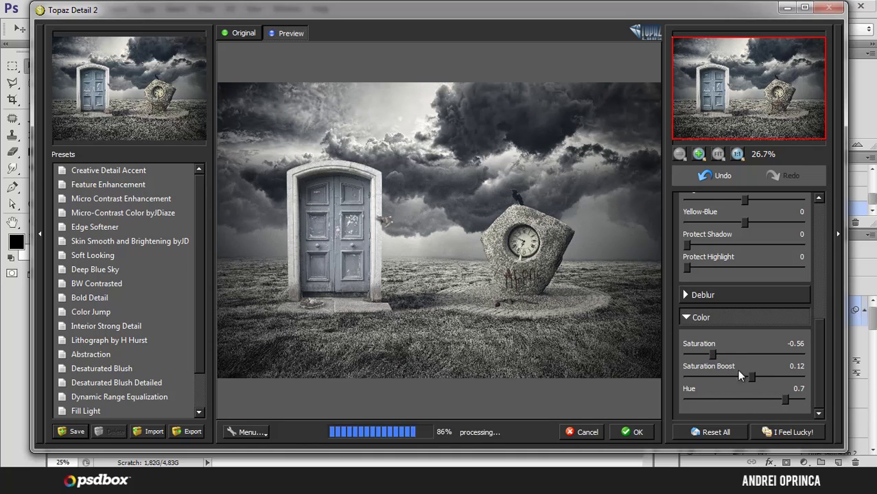
drag(752, 377, 747, 377)
In the Tone settings, set brightness to -0.03 and contrast to 0.02.
drag(819, 335, 813, 279)
mouse_move(745, 291)
mouse_down()
mouse_move(754, 291)
mouse_move(731, 290)
mouse_move(754, 291)
mouse_move(732, 267)
mouse_move(747, 288)
mouse_up()
scroll(740, 269, up, 5)
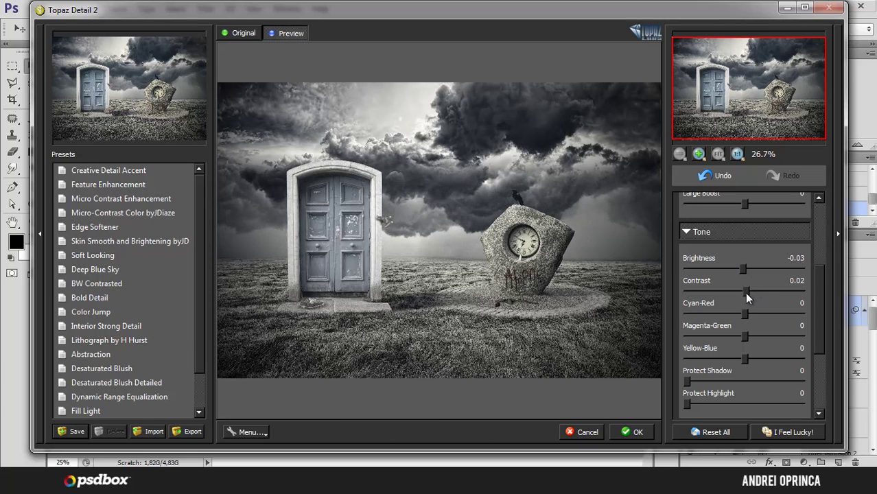
Set the saturation to -0.39, briefly compare with all sliders reset, and apply the Topaz Detail 2 filter.
scroll(816, 339, down, 3)
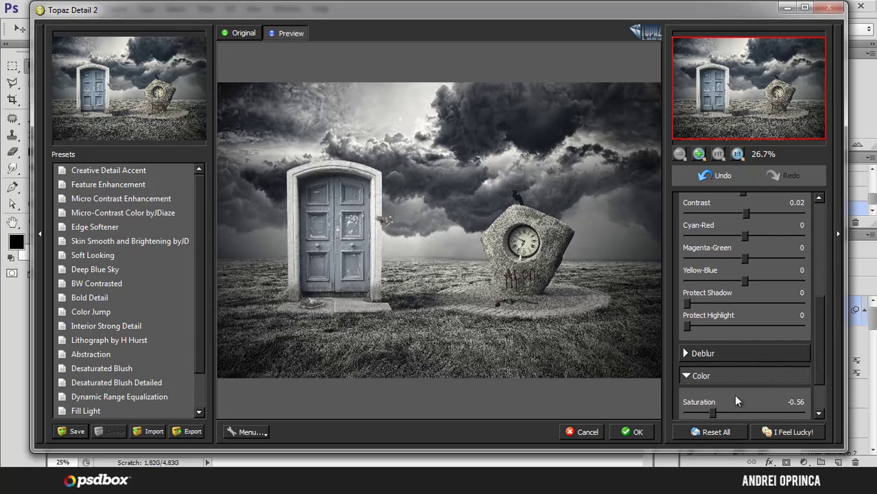
scroll(816, 341, down, 2)
scroll(711, 367, up, 7)
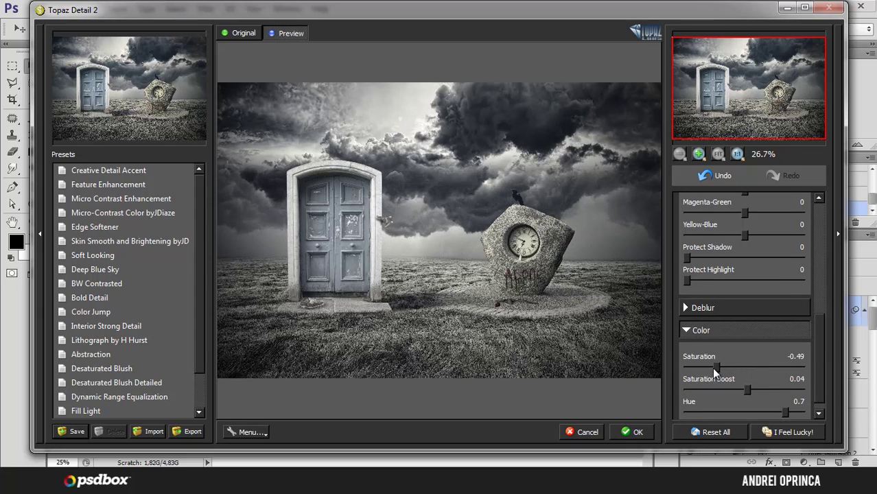
drag(714, 367, 721, 368)
click(751, 432)
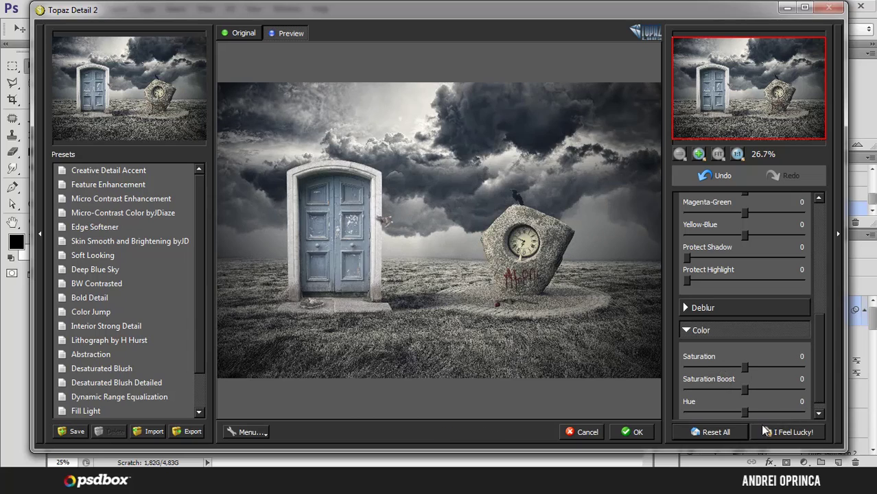
click(711, 175)
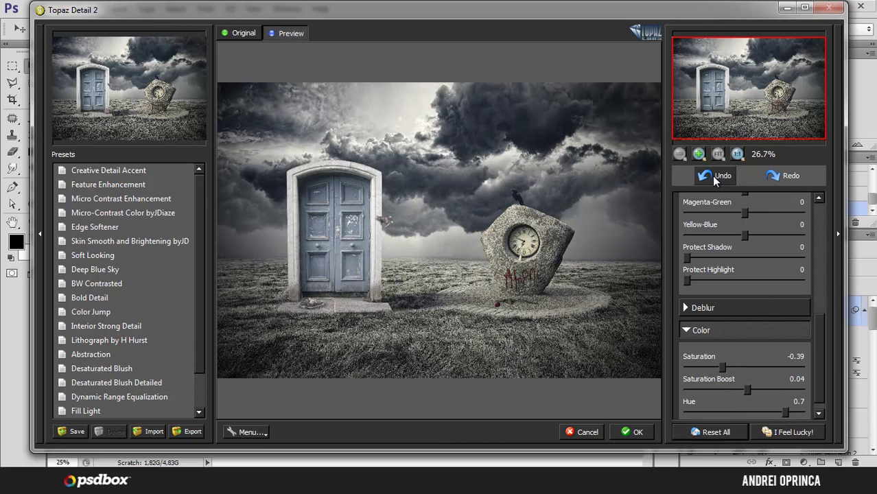
click(632, 431)
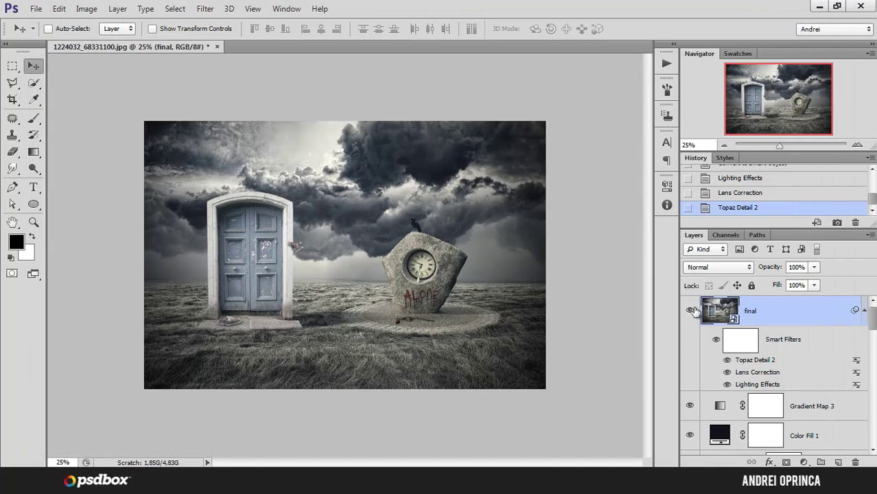
Compare the finished composite with the final layer hidden and shown, up close and as a whole image in full-screen mode.
ctrl+space+click(278, 245)
ctrl+space+click(279, 245)
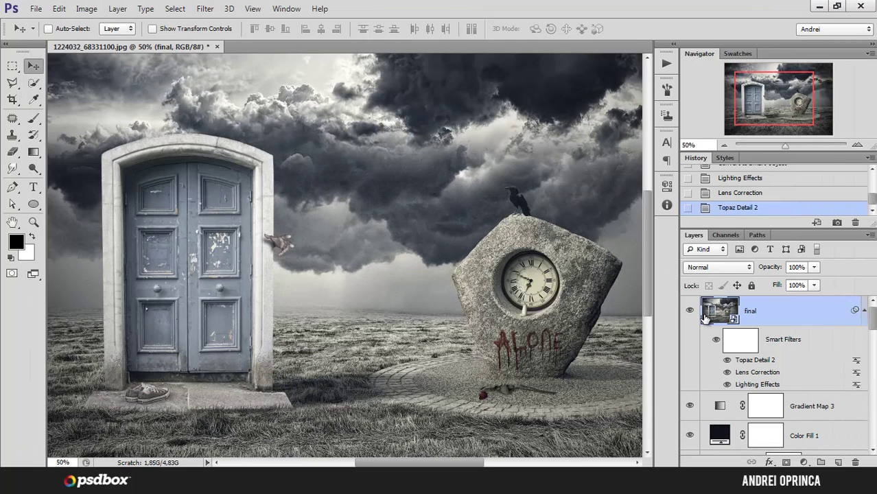
key(f)
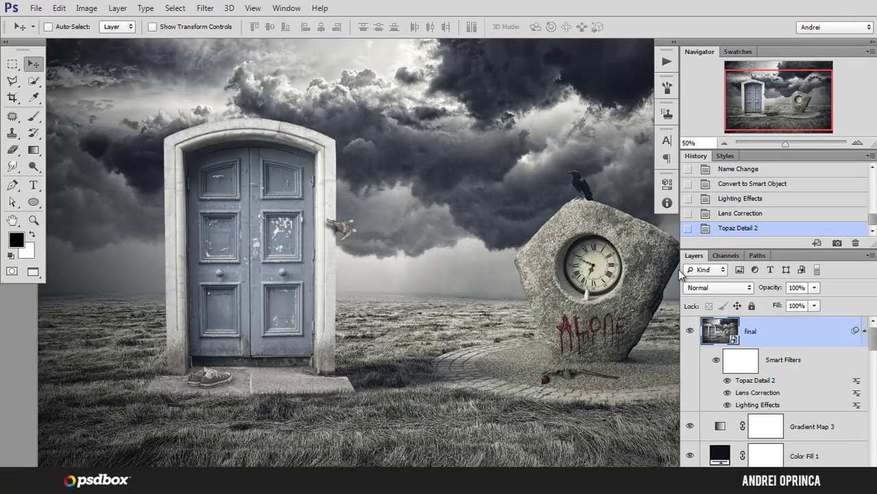
key(ctrl+minus)
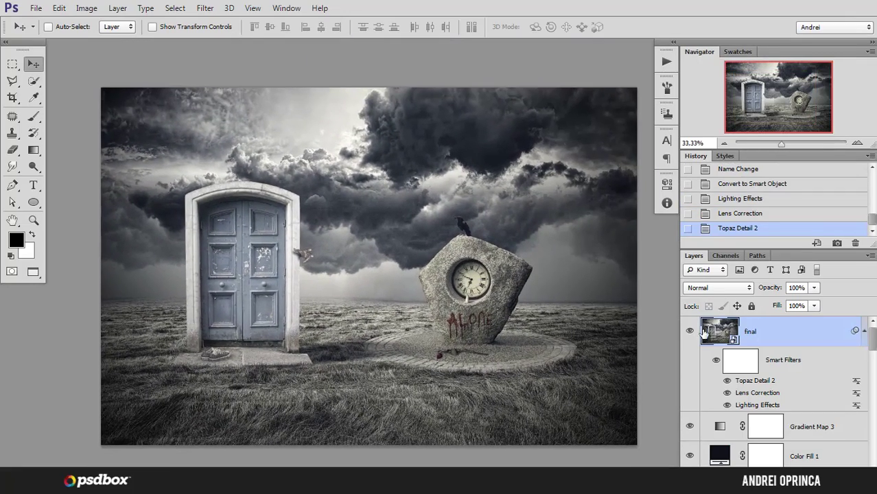
click(690, 331)
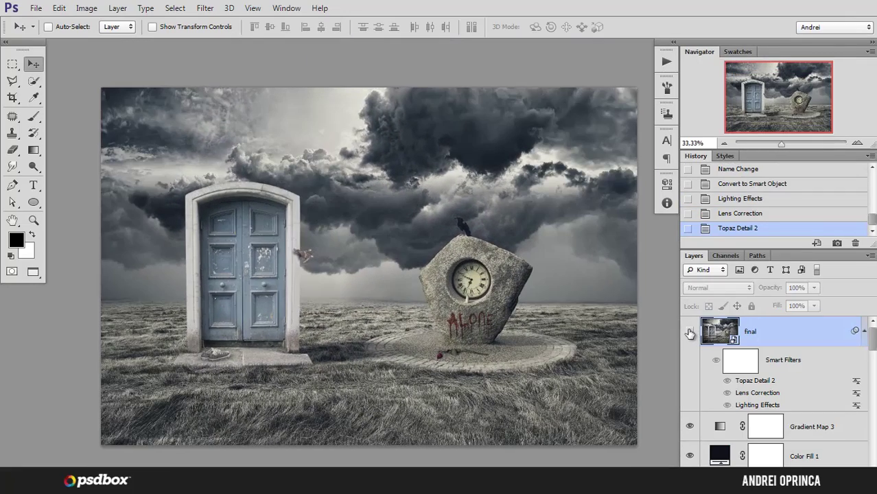
click(690, 332)
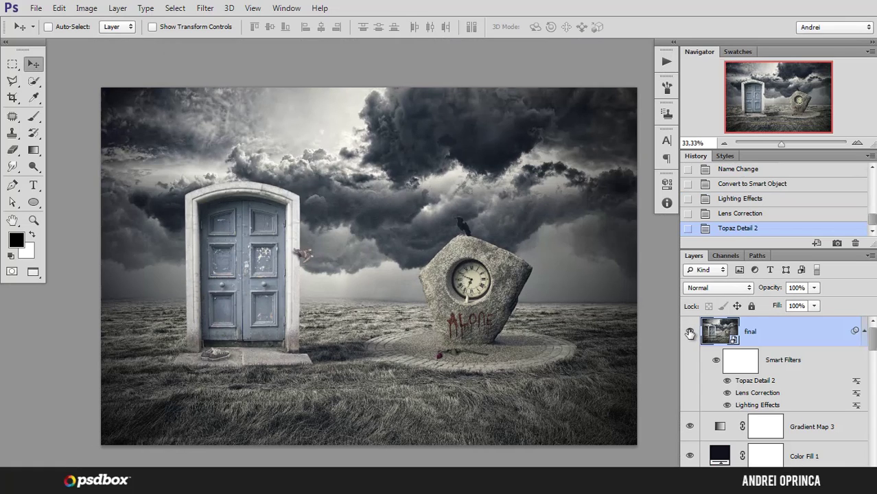
click(690, 333)
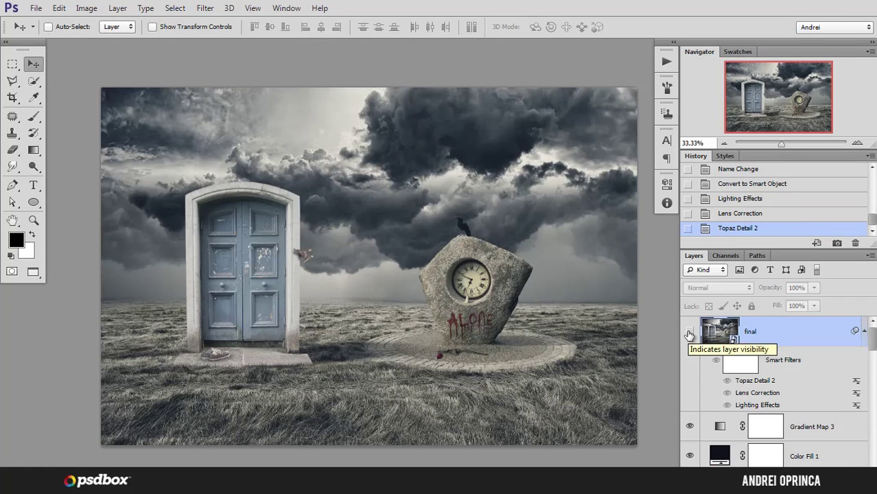
click(690, 333)
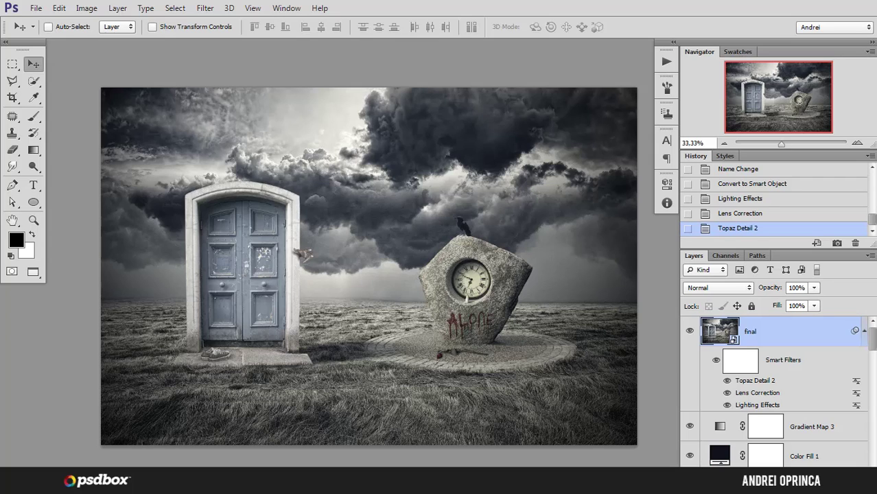
Switch to the Chrome browser and look through the uploads and playlists of the Photoshop tutorials channel on YouTube.
key(super)
click(222, 480)
click(171, 406)
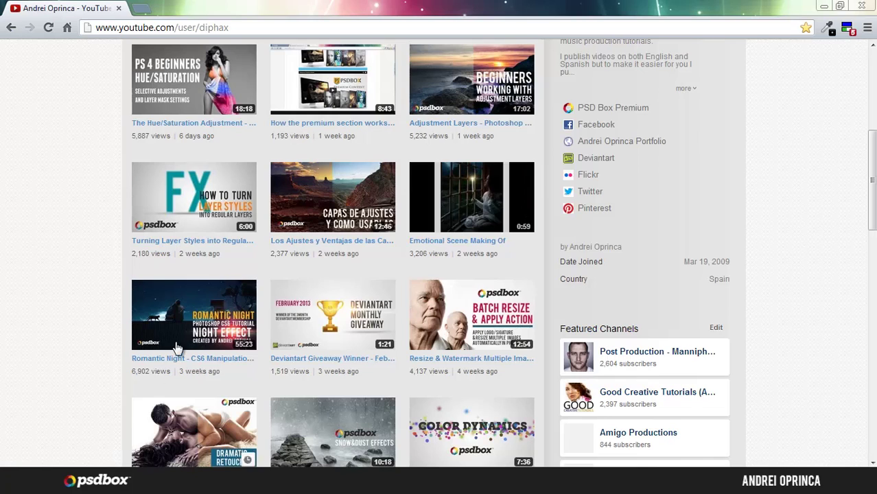
drag(871, 173, 853, 138)
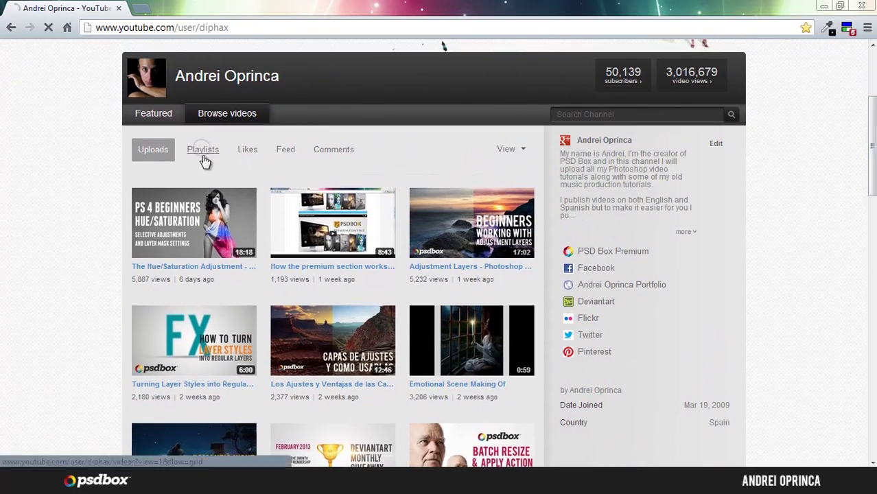
click(285, 149)
scroll(865, 187, down, 4)
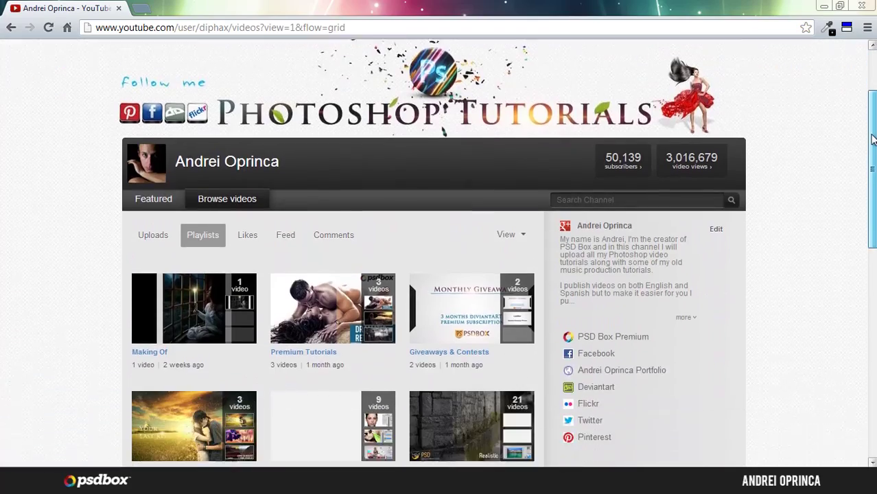
drag(866, 187, 864, 272)
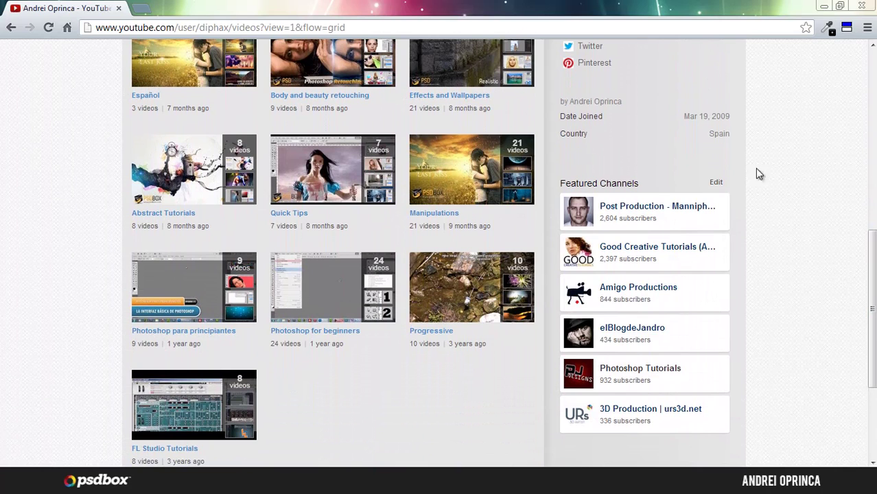
Open the featured Post Production - Manniphoto channel and look through its uploaded videos.
click(668, 209)
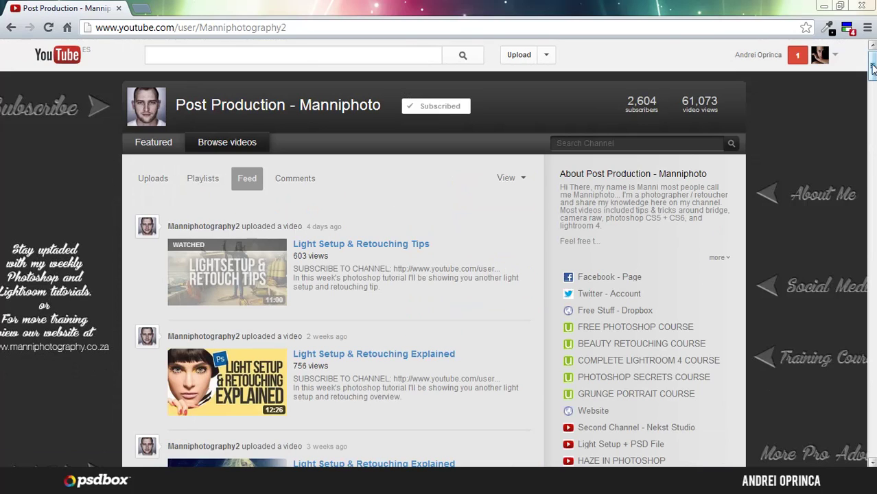
drag(871, 71, 219, 122)
click(153, 144)
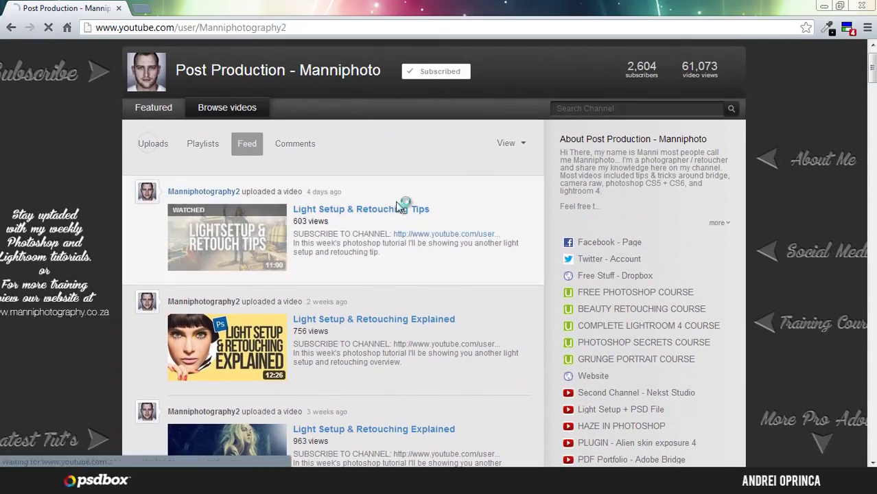
scroll(438, 254, down, 2)
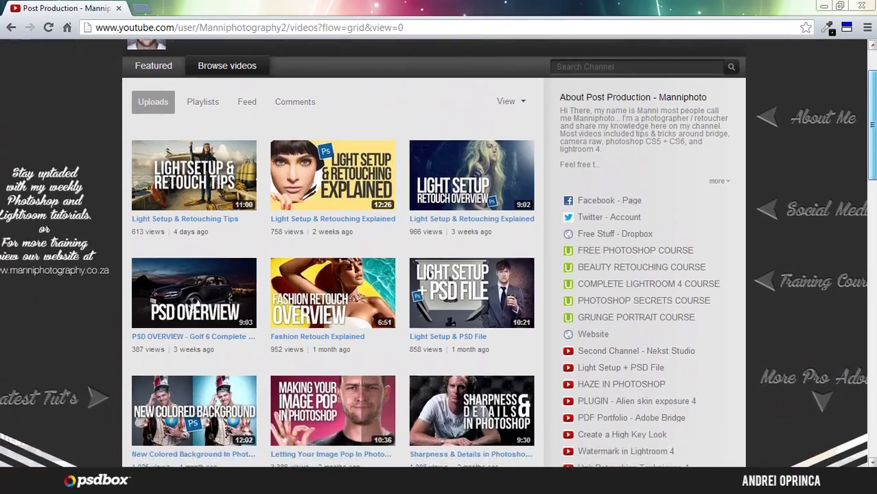
drag(873, 125, 867, 327)
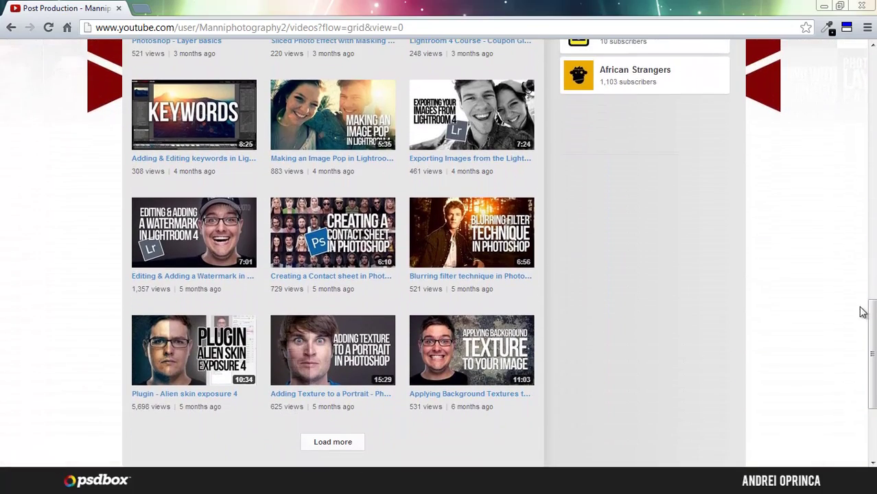